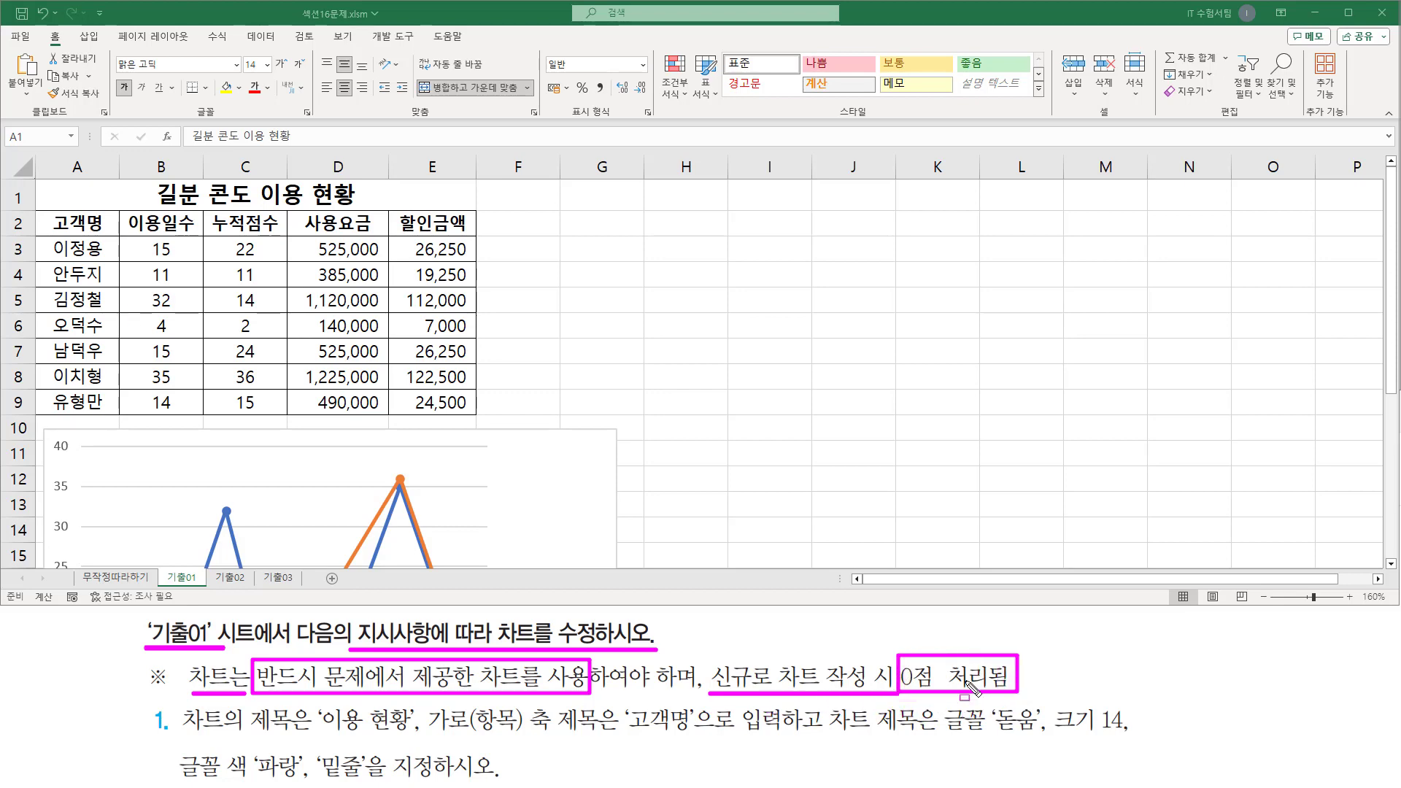
# - Examine the line chart below the table on the 기출01 sheet and the instructions for its chart and axis titles
pyautogui.press('Escape')
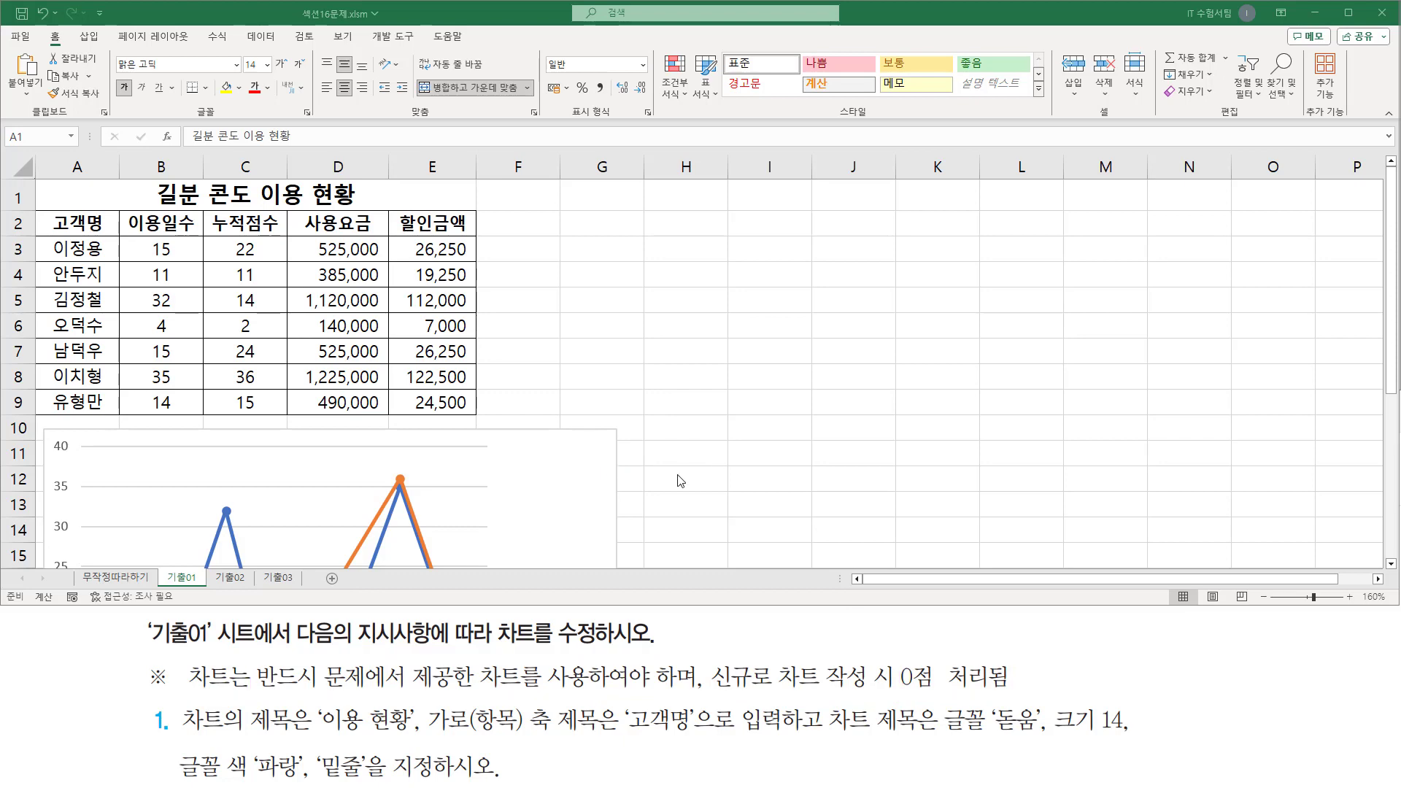
pyautogui.moveTo(1394, 370); pyautogui.dragTo(1383, 502)
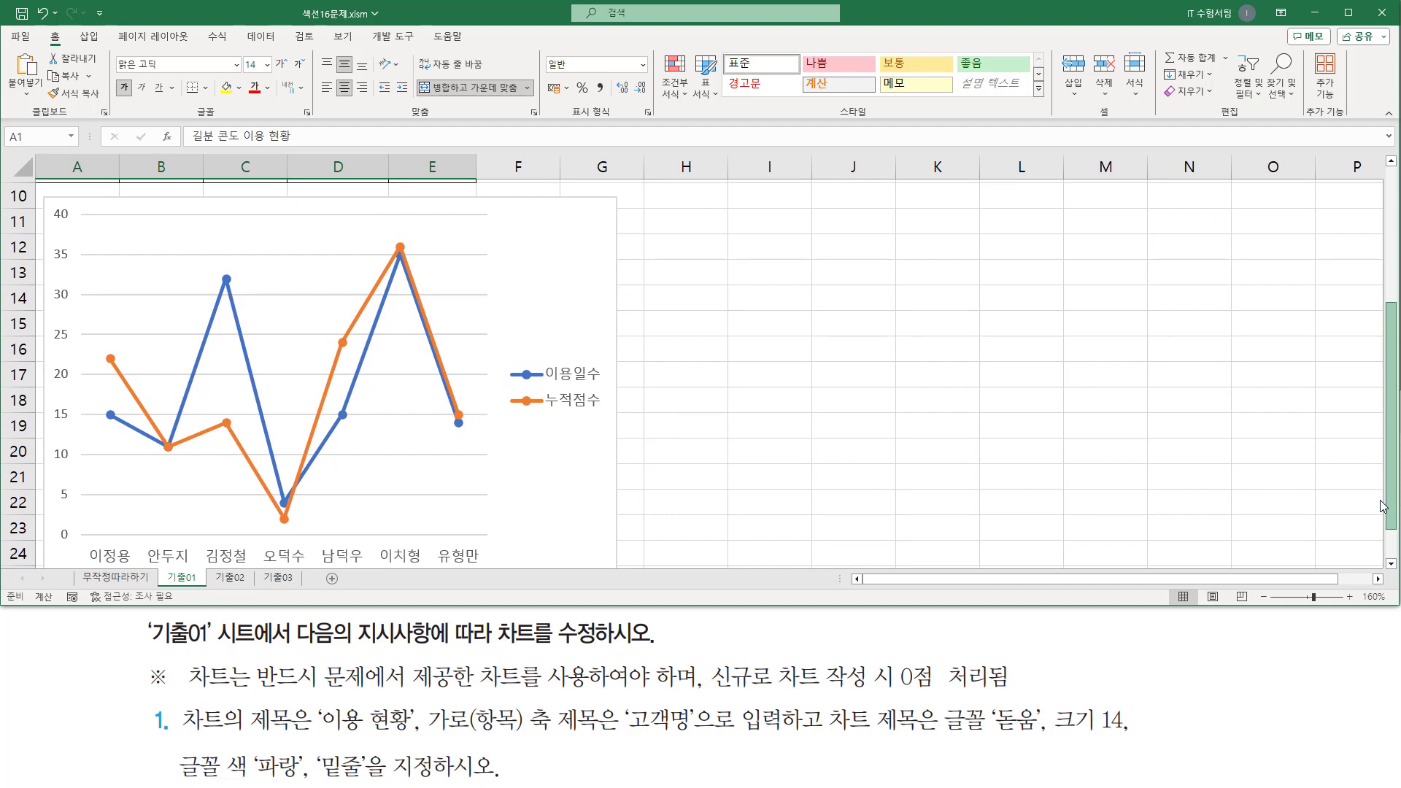
pyautogui.moveTo(1383, 504); pyautogui.dragTo(1383, 511)
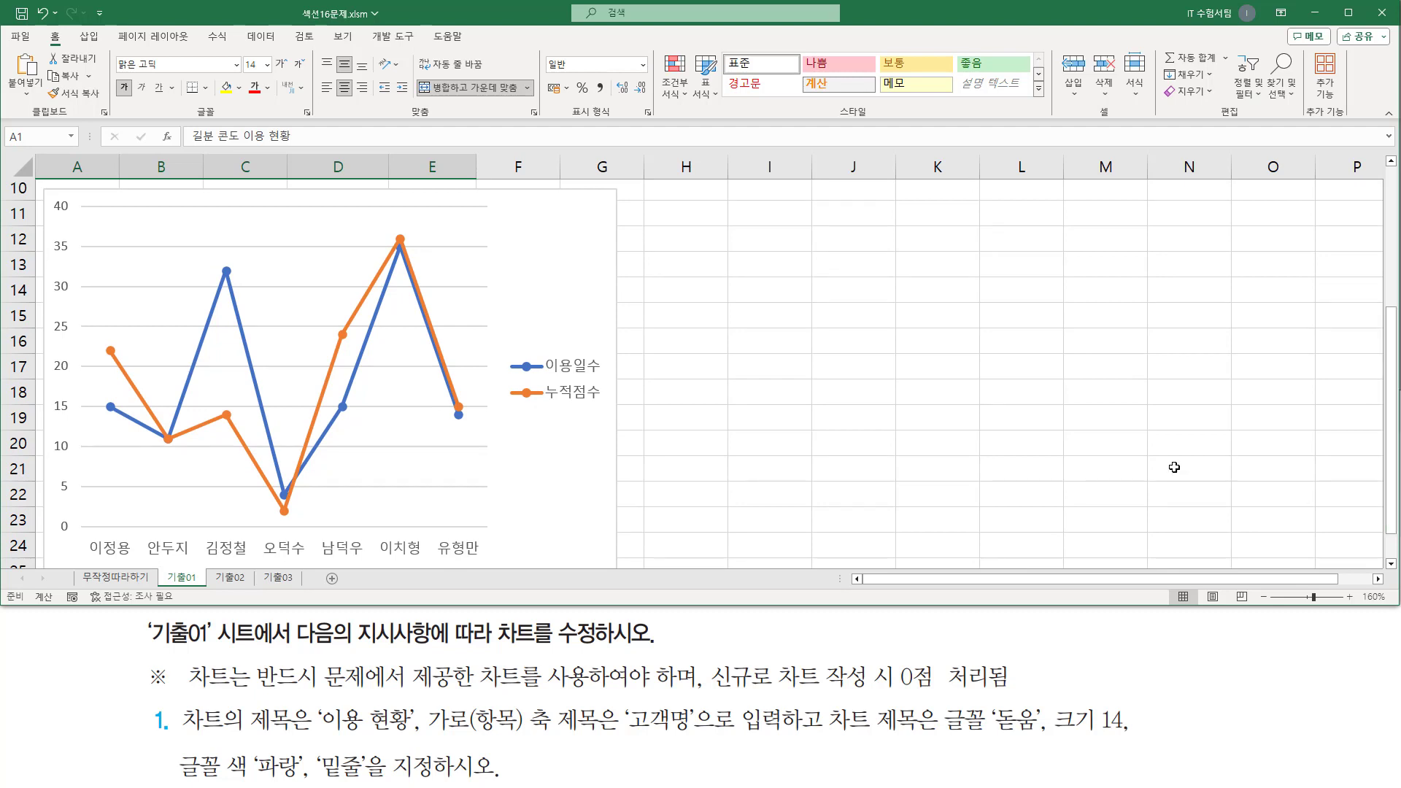
pyautogui.moveTo(180, 733); pyautogui.dragTo(300, 750)
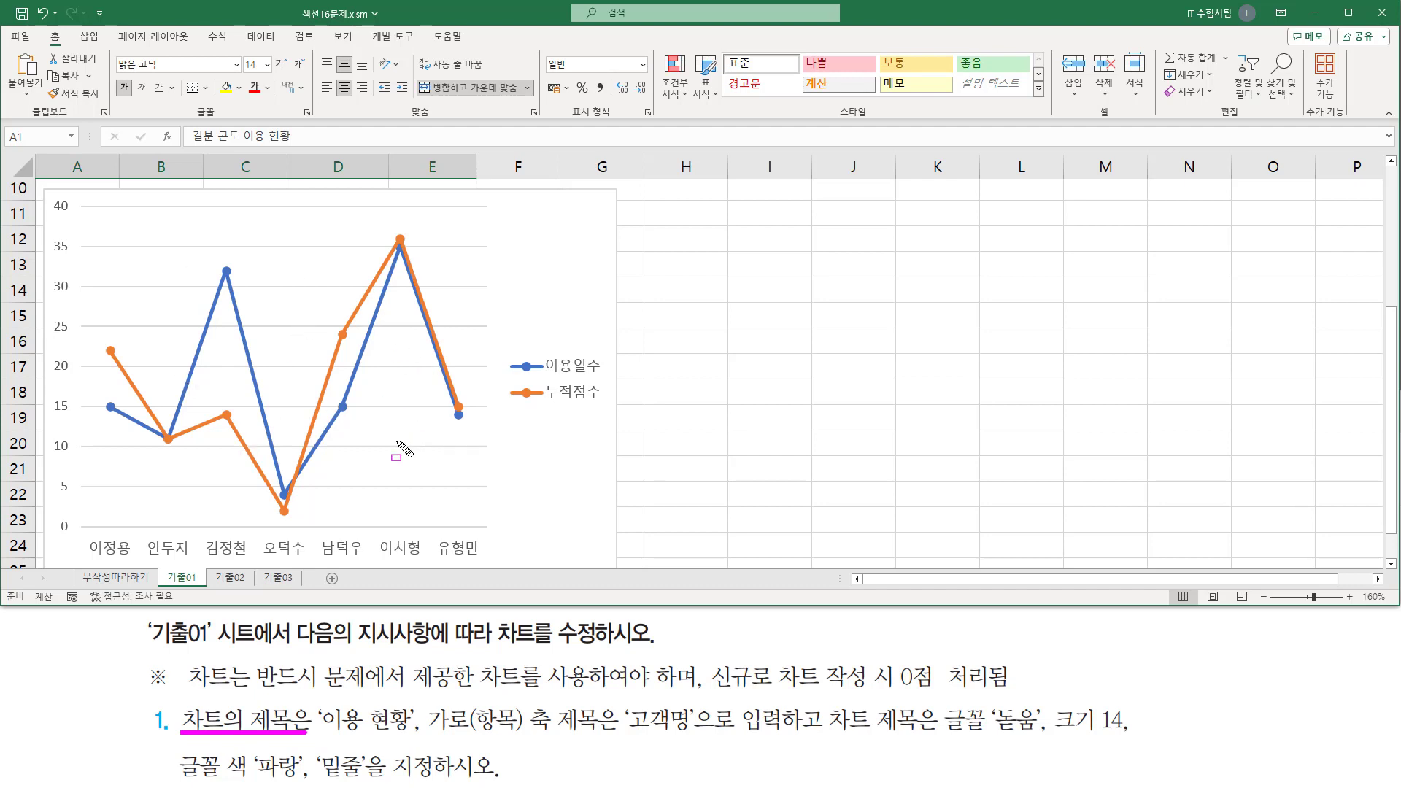
pyautogui.moveTo(314, 701)
pyautogui.mouseDown()
pyautogui.moveTo(418, 741)
pyautogui.moveTo(657, 741)
pyautogui.moveTo(697, 700)
pyautogui.moveTo(624, 699)
pyautogui.mouseUp()
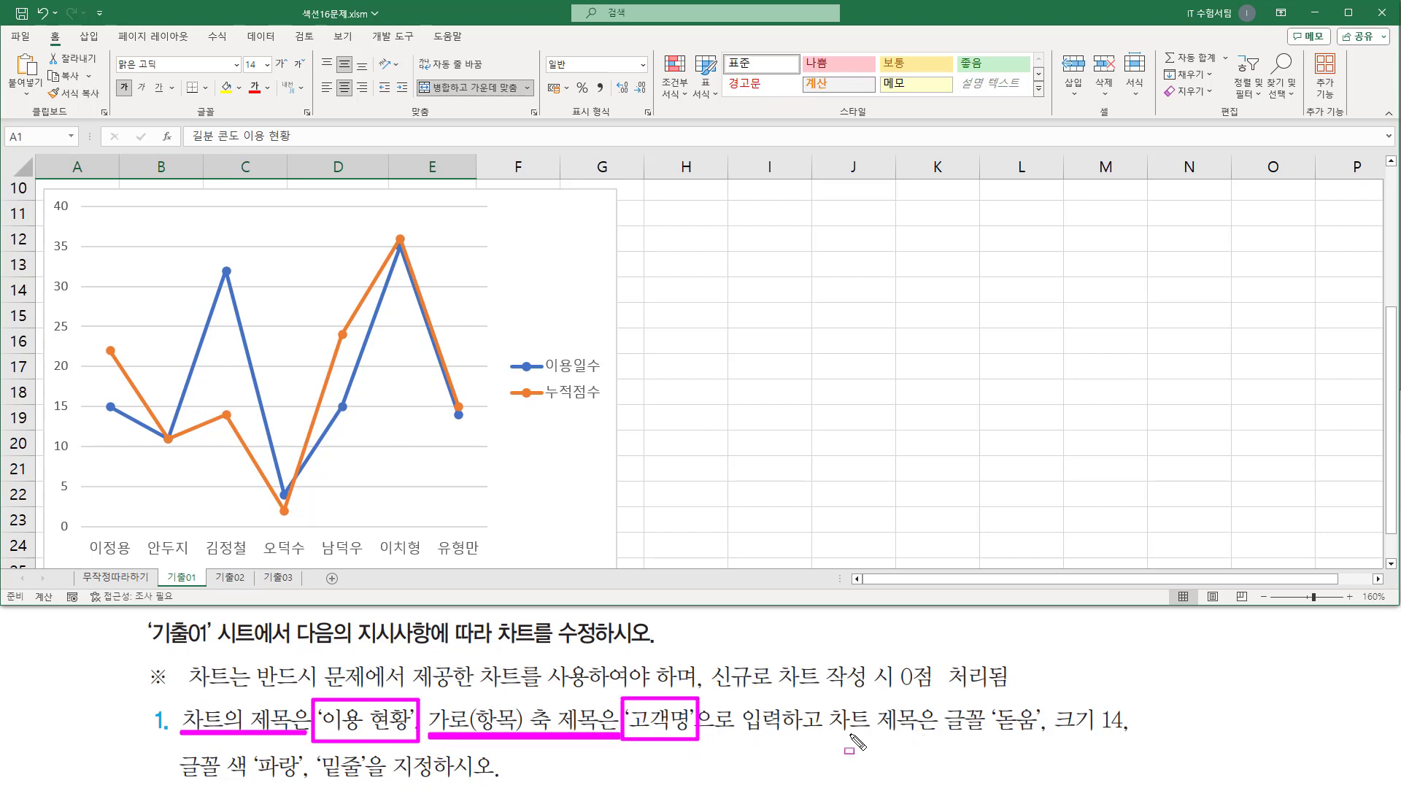
pyautogui.moveTo(831, 738); pyautogui.dragTo(1123, 738)
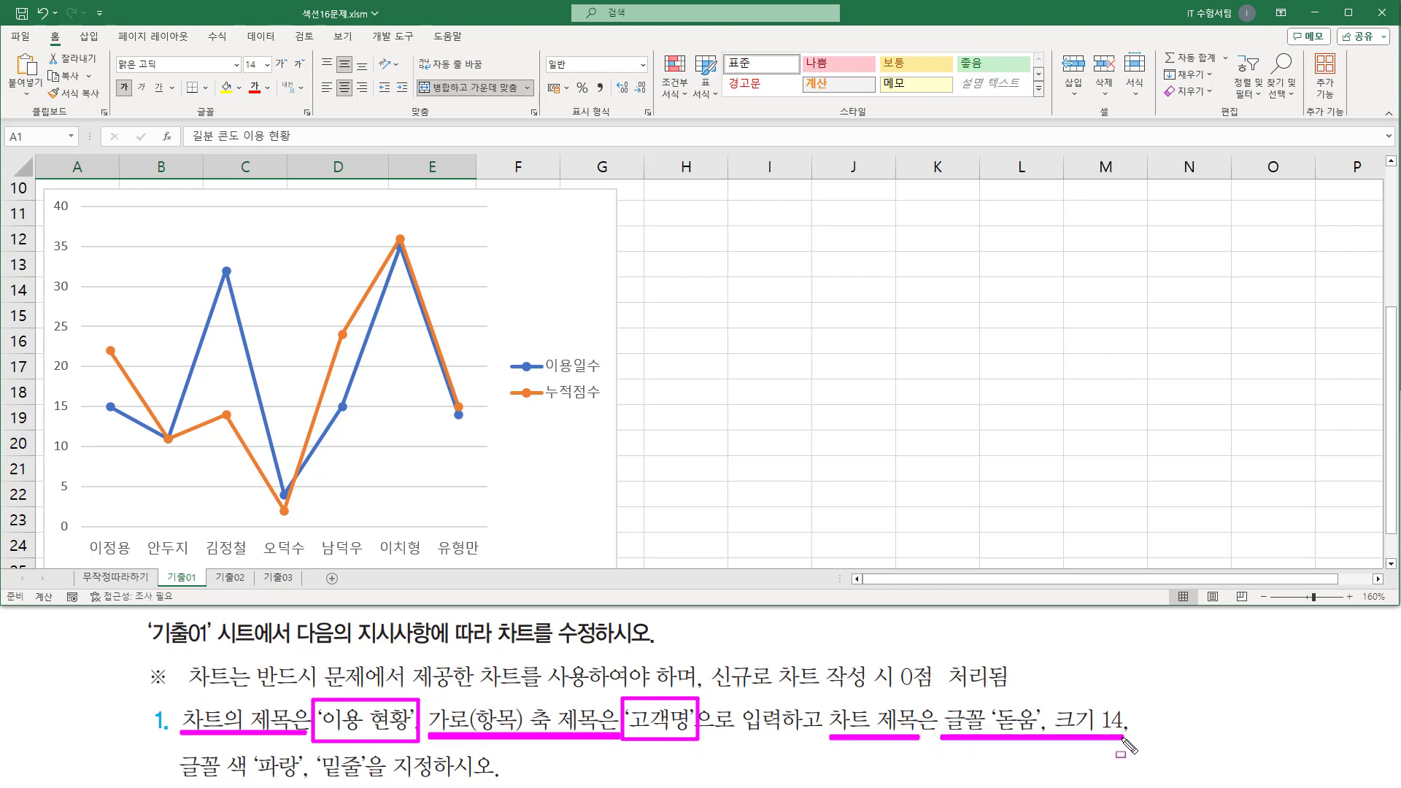
pyautogui.moveTo(177, 779); pyautogui.dragTo(391, 780)
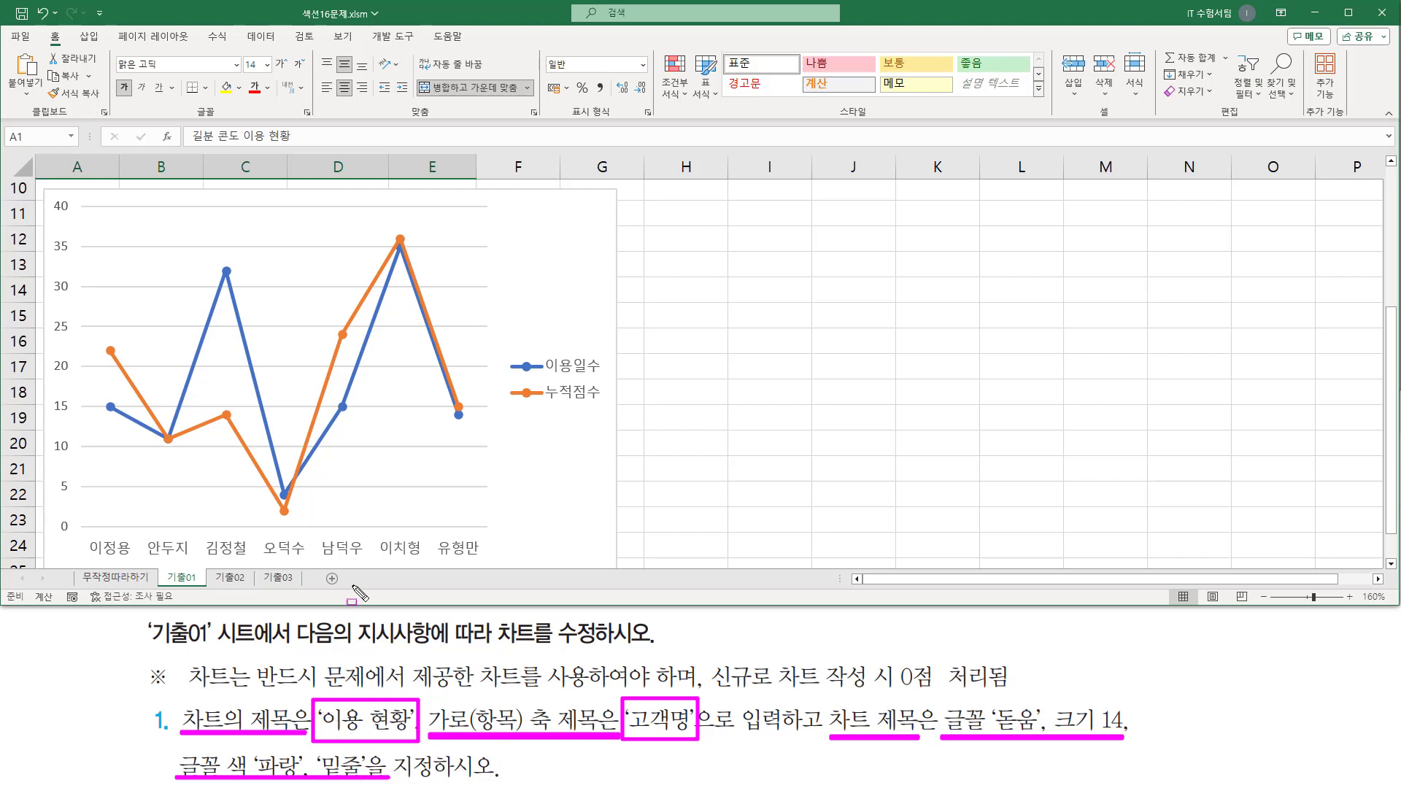
pyautogui.press('Escape')
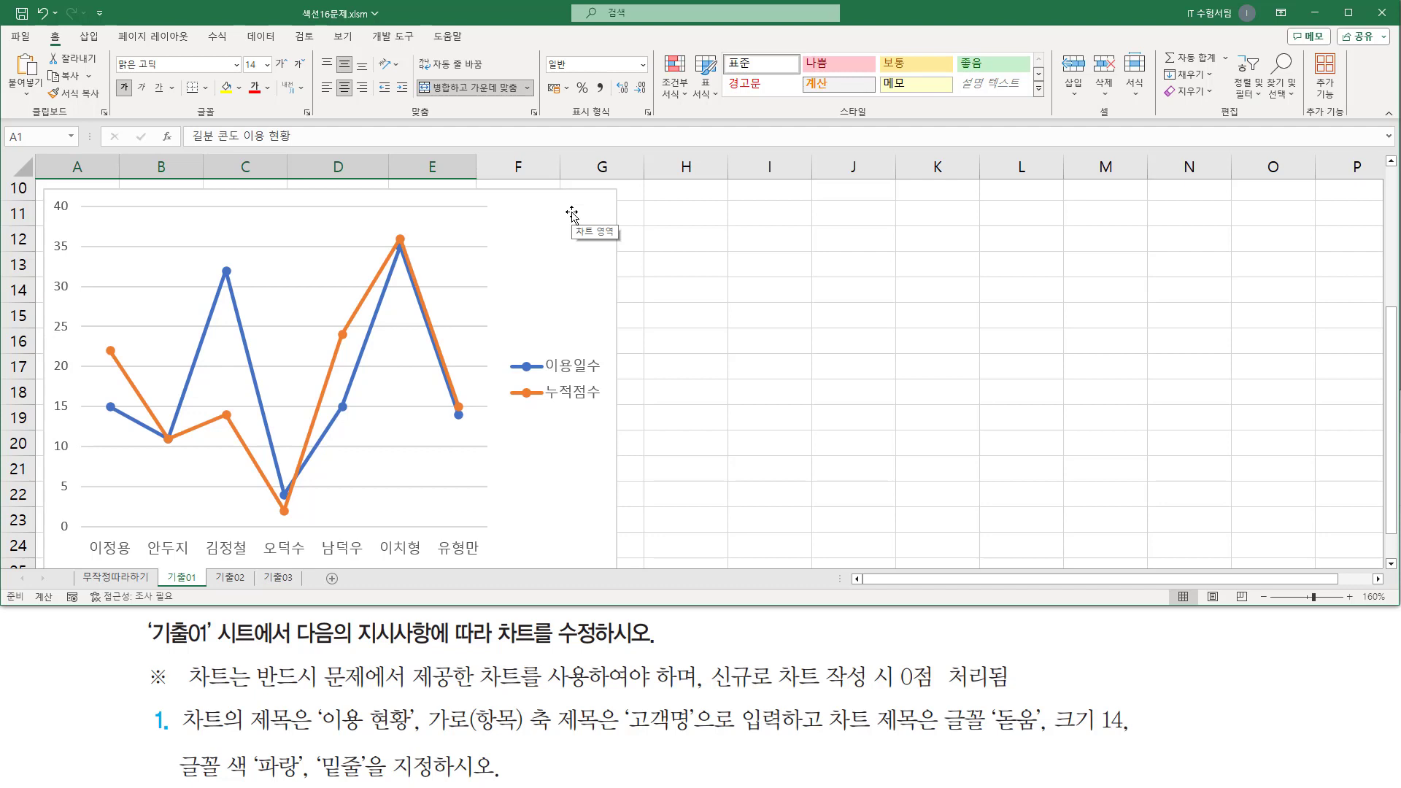
# - Add a chart title above the plot area of the line chart
pyautogui.click(572, 213)
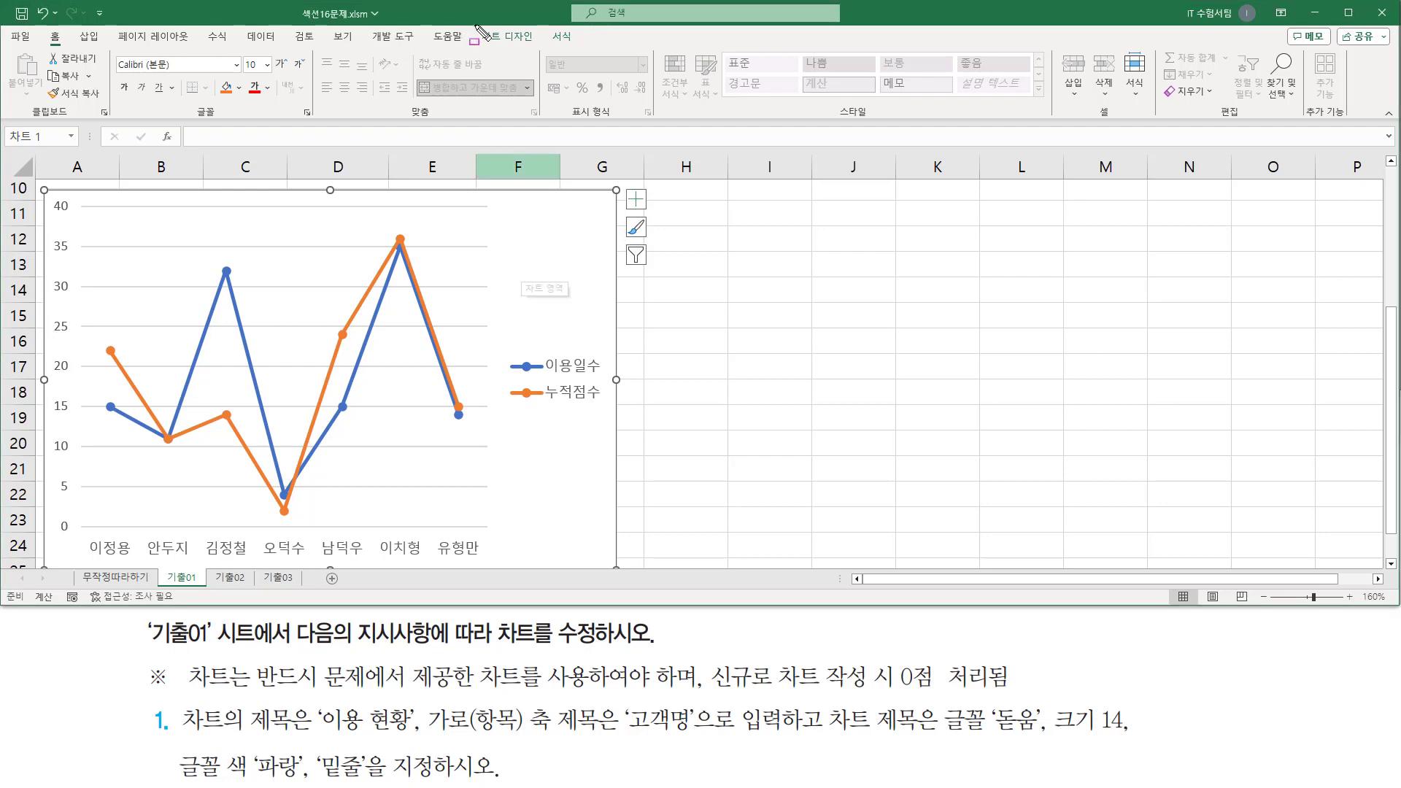
pyautogui.moveTo(473, 20)
pyautogui.mouseDown()
pyautogui.moveTo(502, 49)
pyautogui.moveTo(541, 51)
pyautogui.mouseUp()
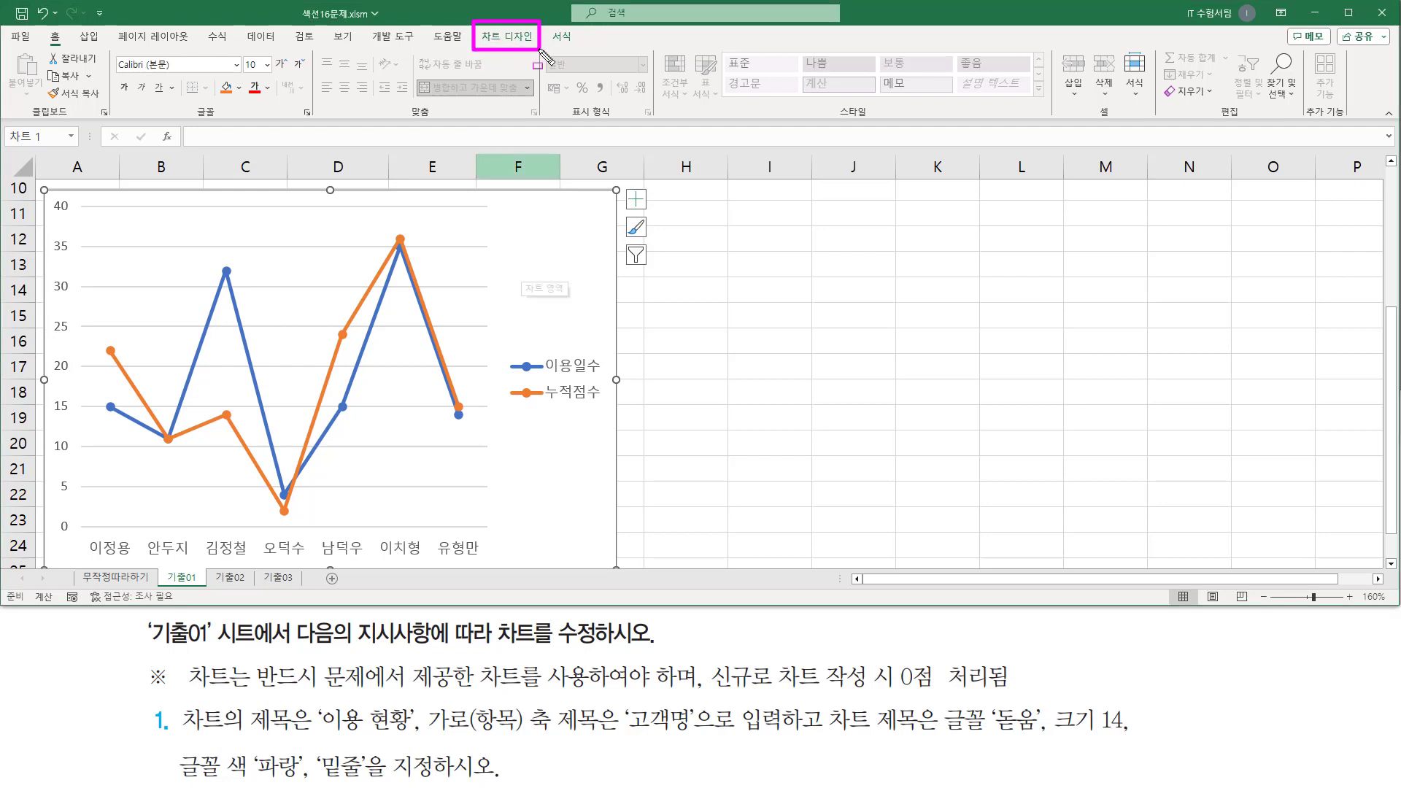
pyautogui.press('Escape')
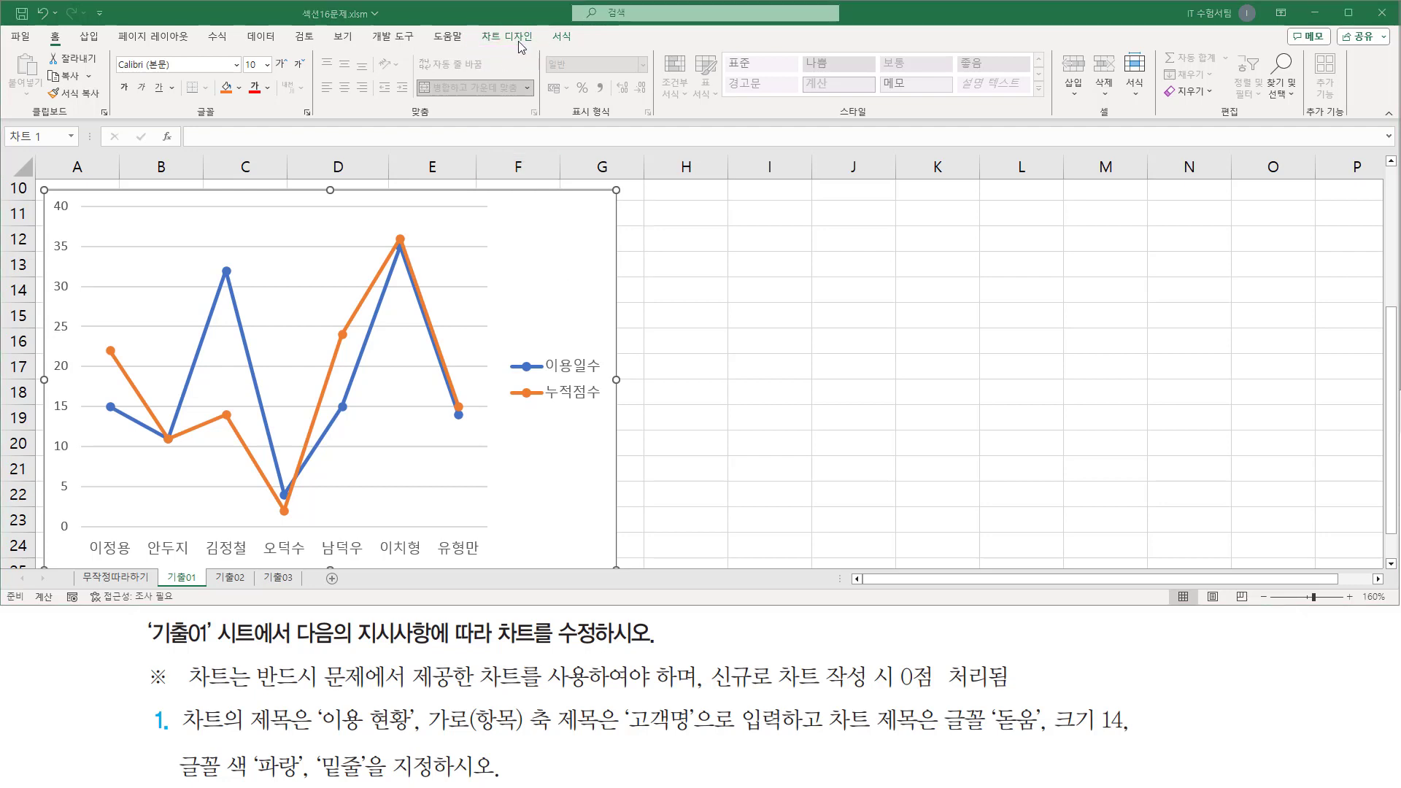
pyautogui.click(509, 38)
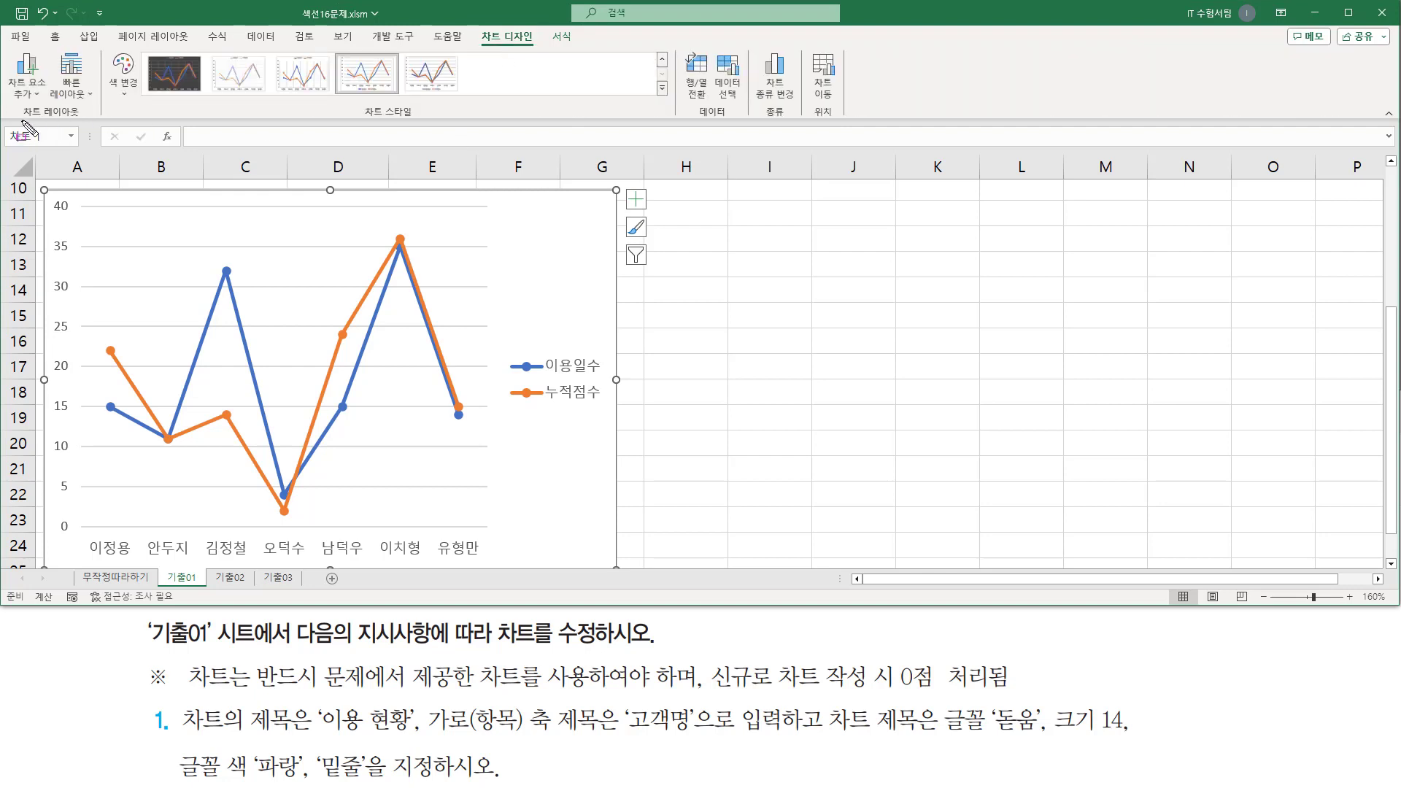
pyautogui.moveTo(19, 115); pyautogui.dragTo(79, 115)
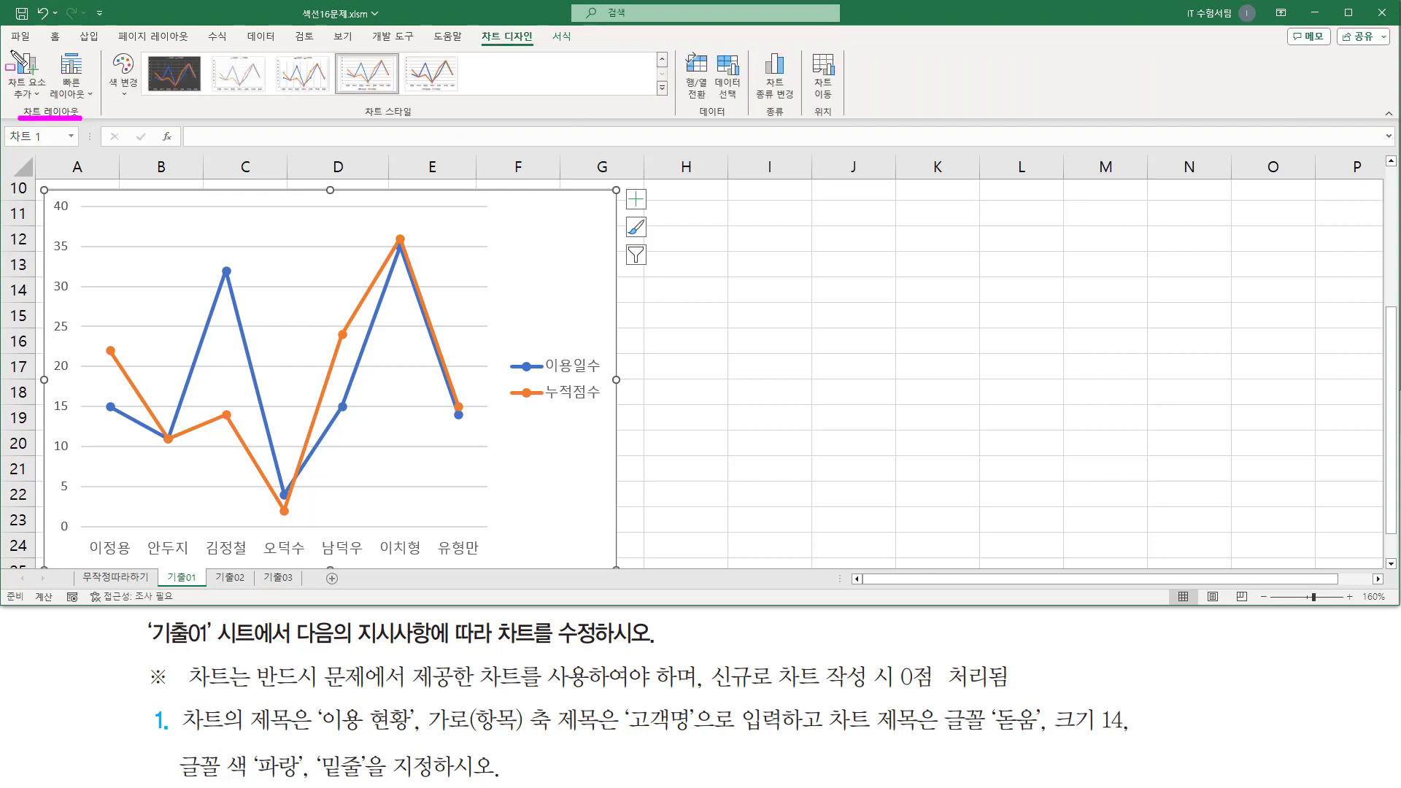
pyautogui.moveTo(6, 47)
pyautogui.mouseDown()
pyautogui.moveTo(30, 103)
pyautogui.moveTo(51, 106)
pyautogui.mouseUp()
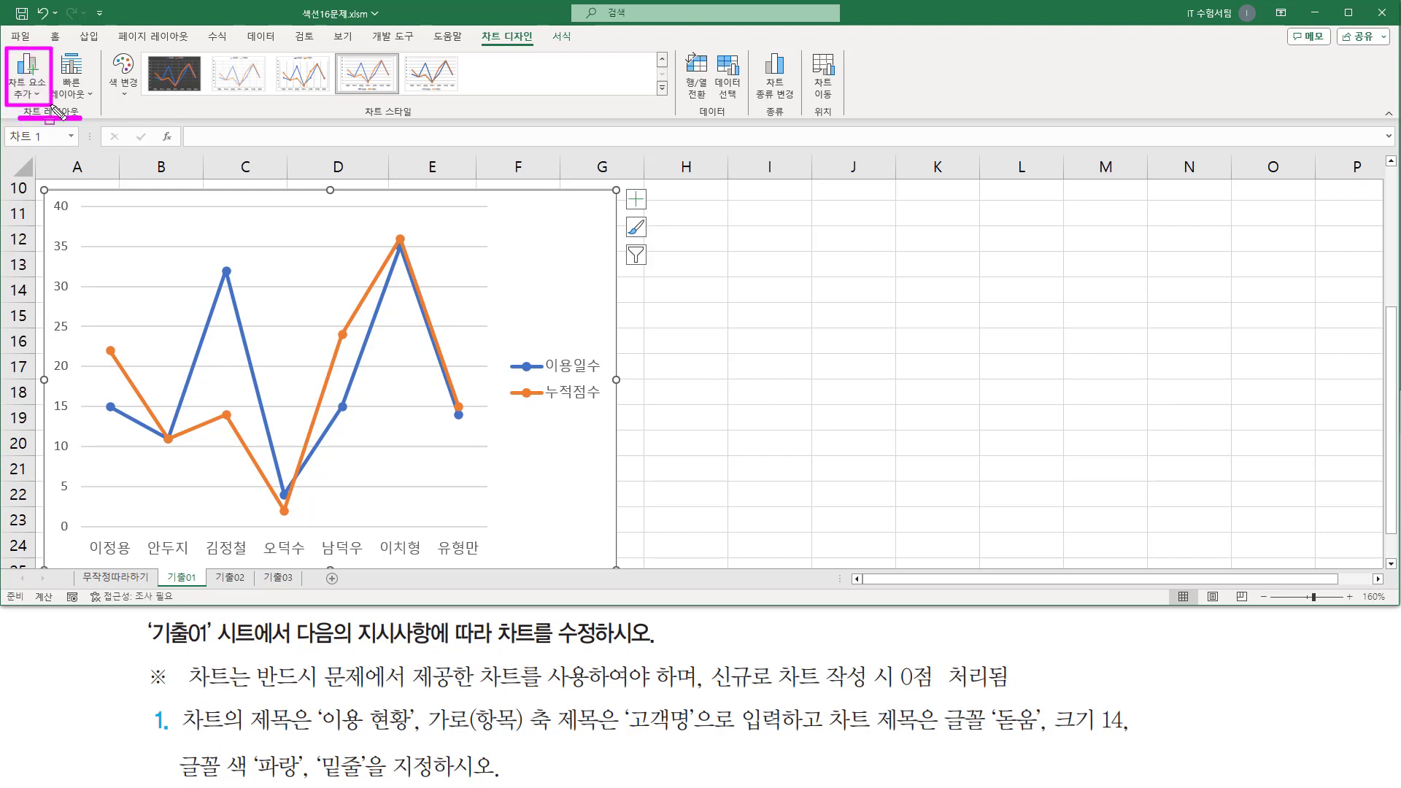
pyautogui.press('Escape')
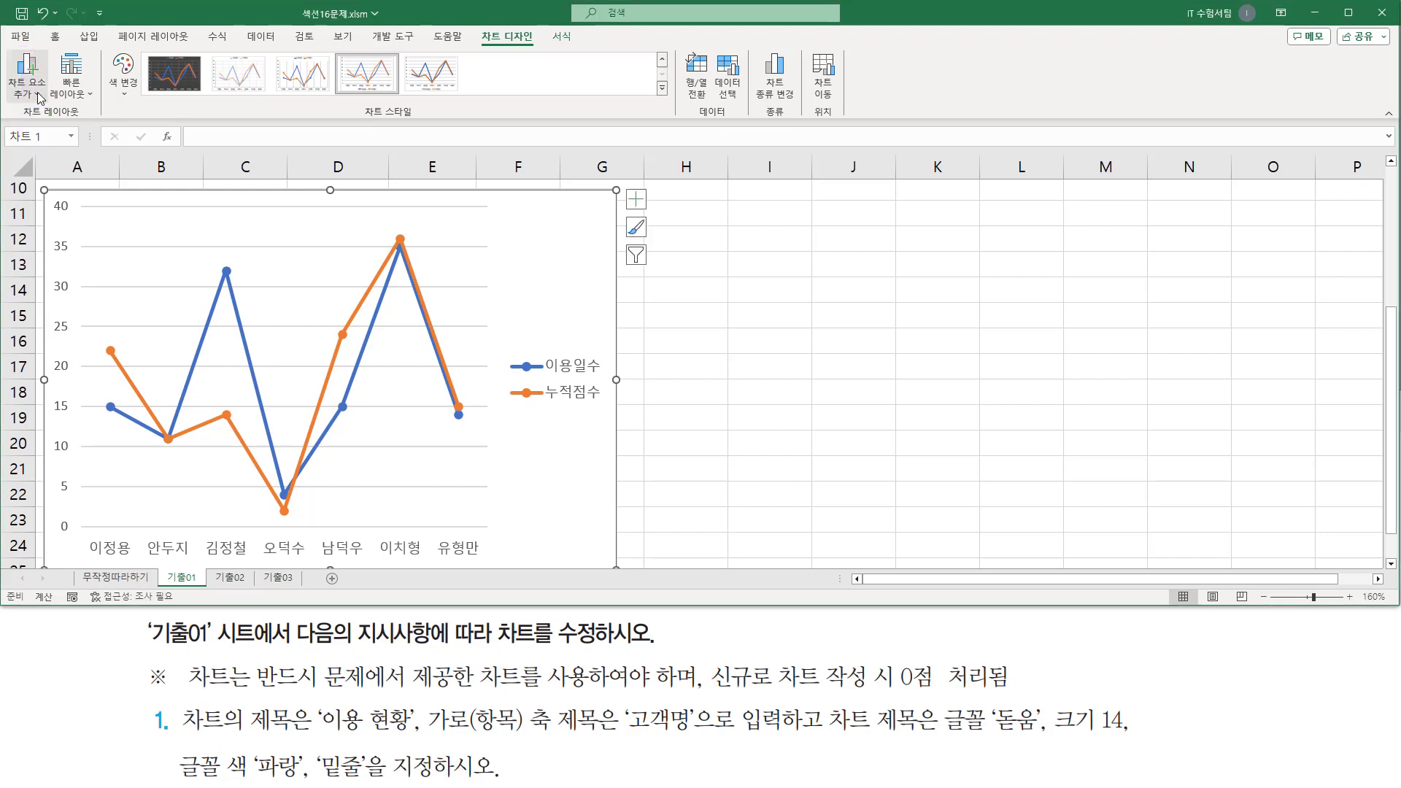
pyautogui.click(40, 97)
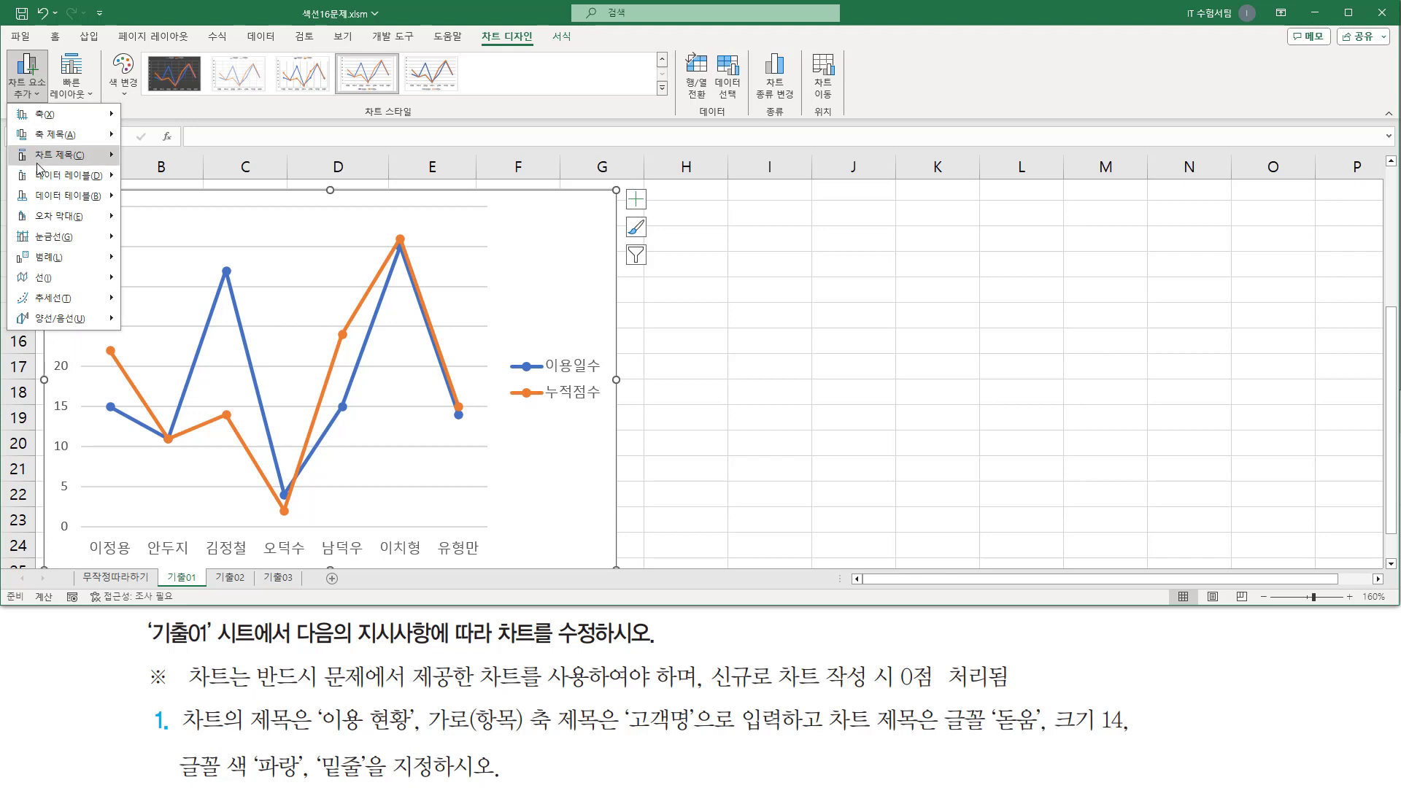
pyautogui.moveTo(38, 162)
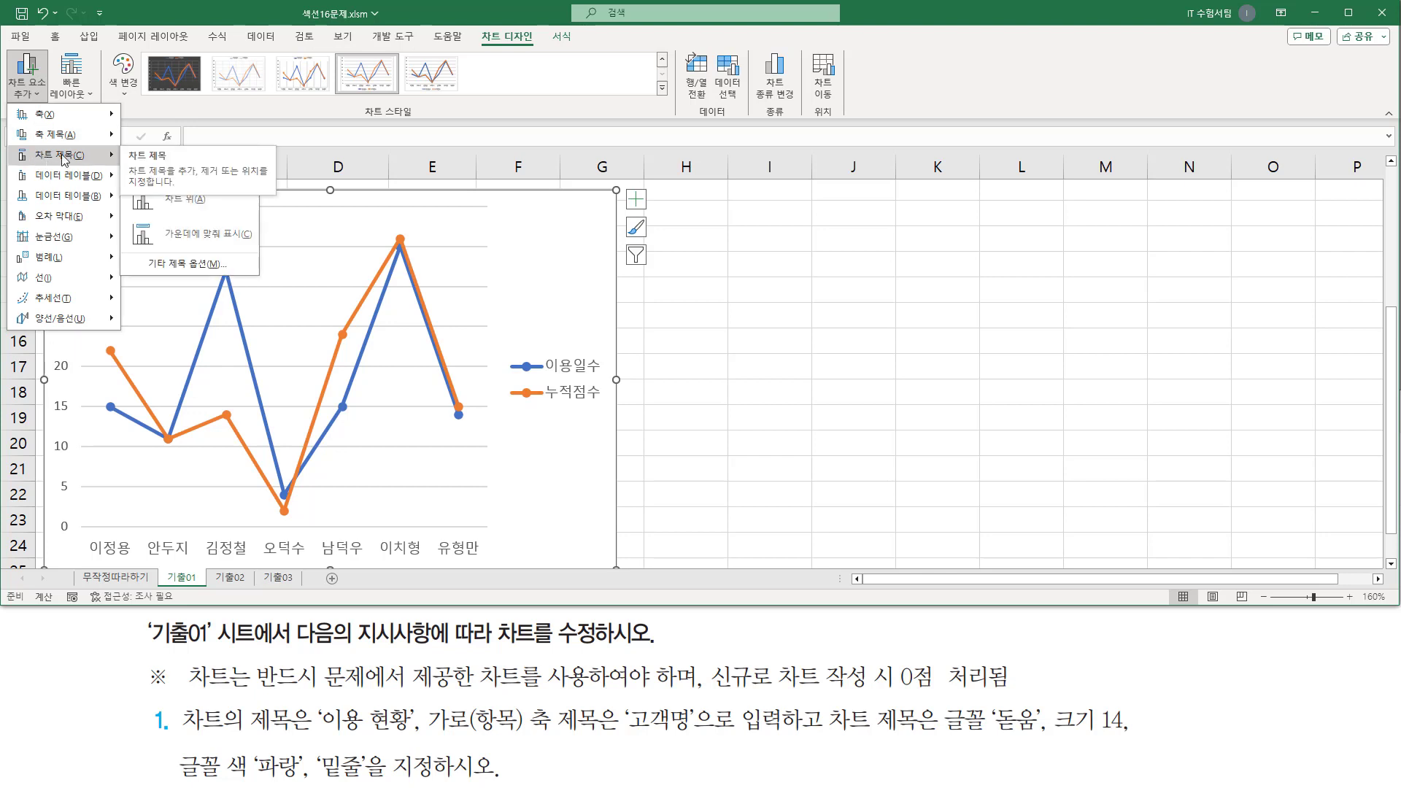
pyautogui.click(196, 206)
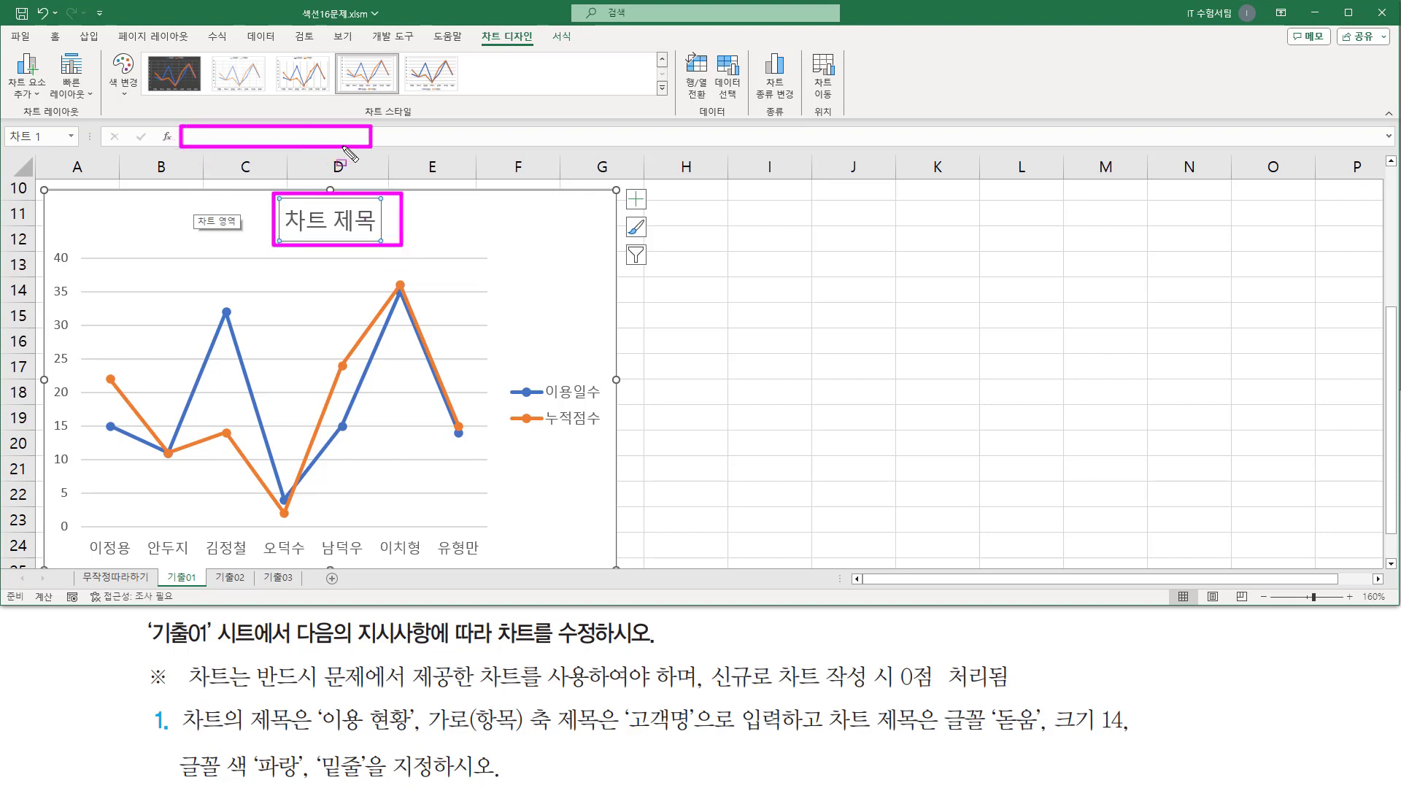
# - Replace the chart title's text with 이용 현황
pyautogui.click(285, 139)
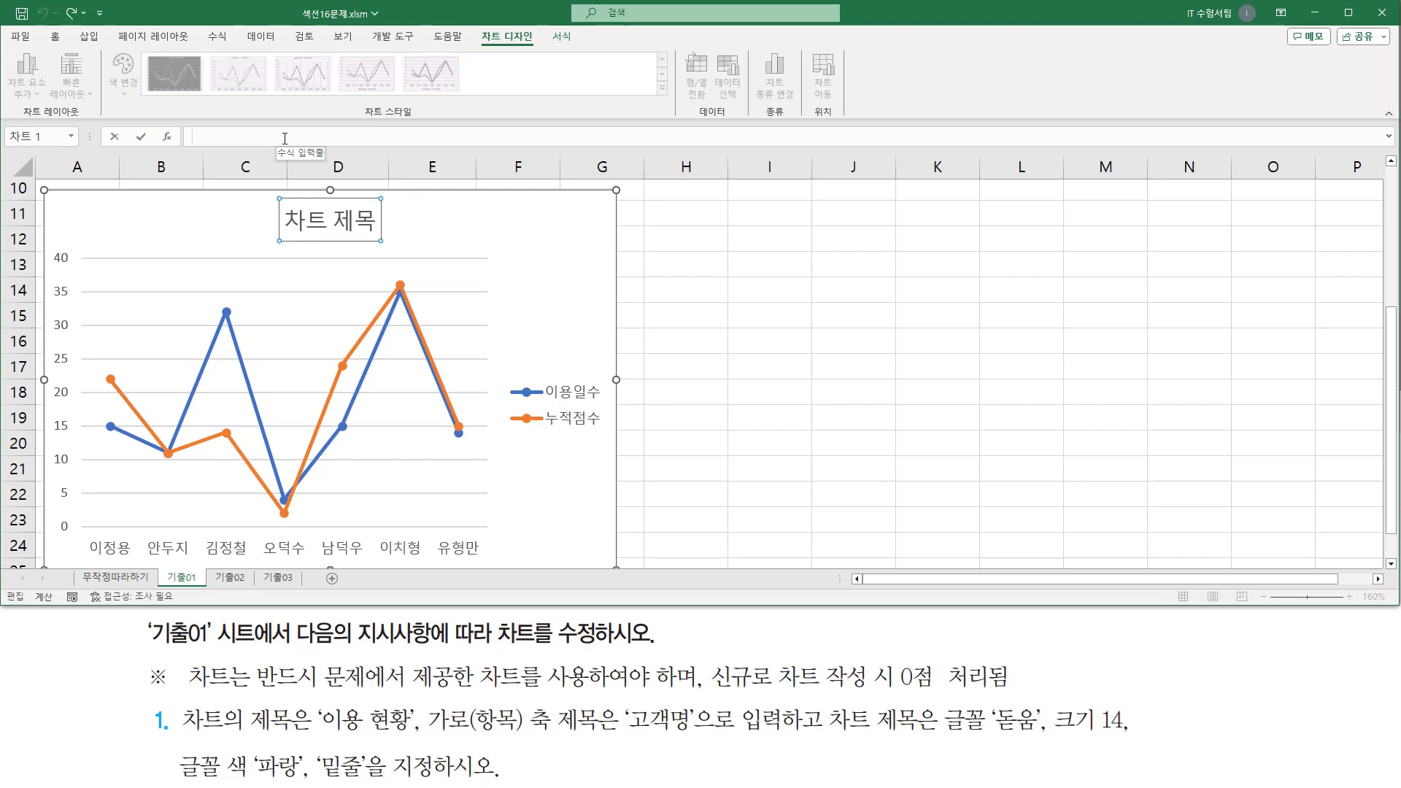
pyautogui.write('이요 현화')
pyautogui.press('Return')
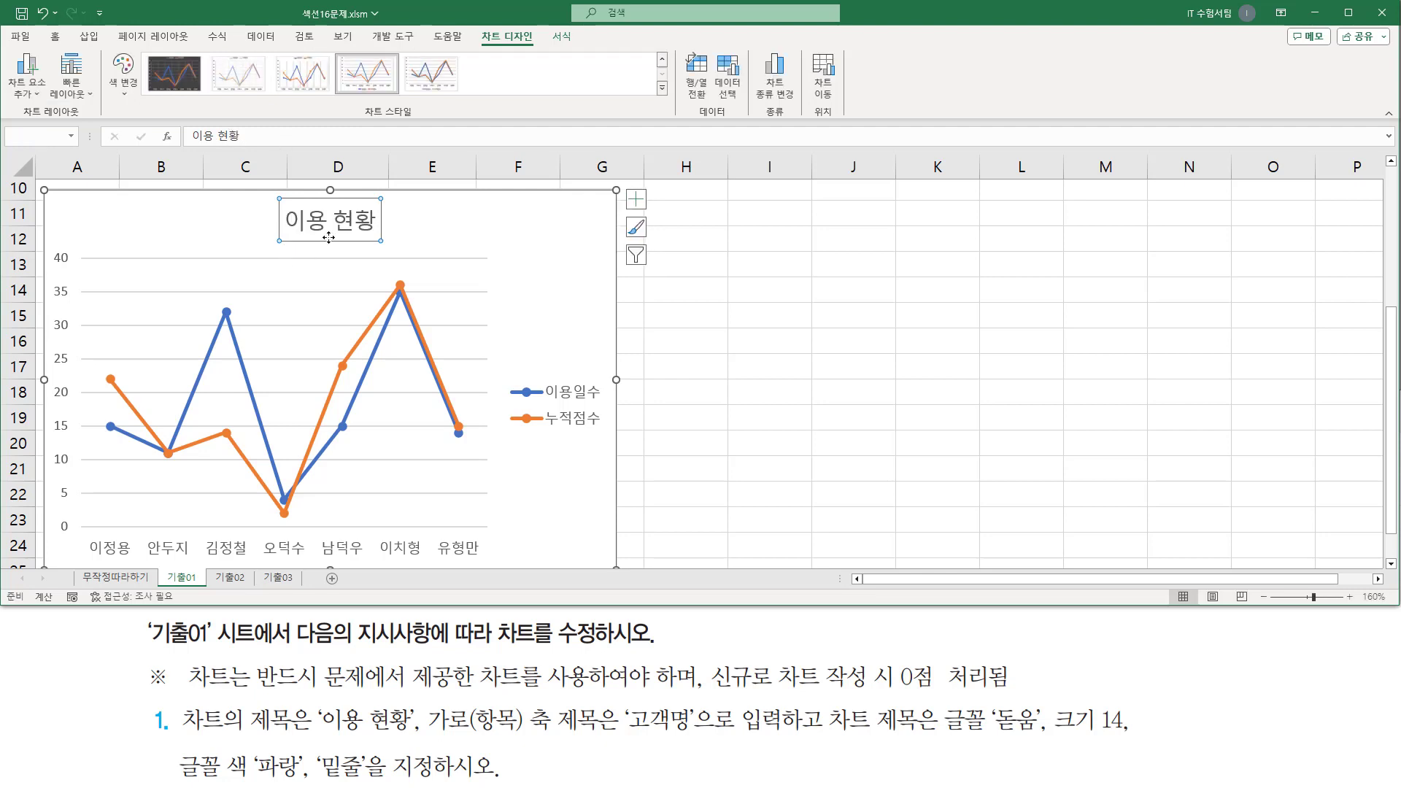
# - Set the chart title's font to 돋움
pyautogui.moveTo(261, 187); pyautogui.dragTo(386, 248)
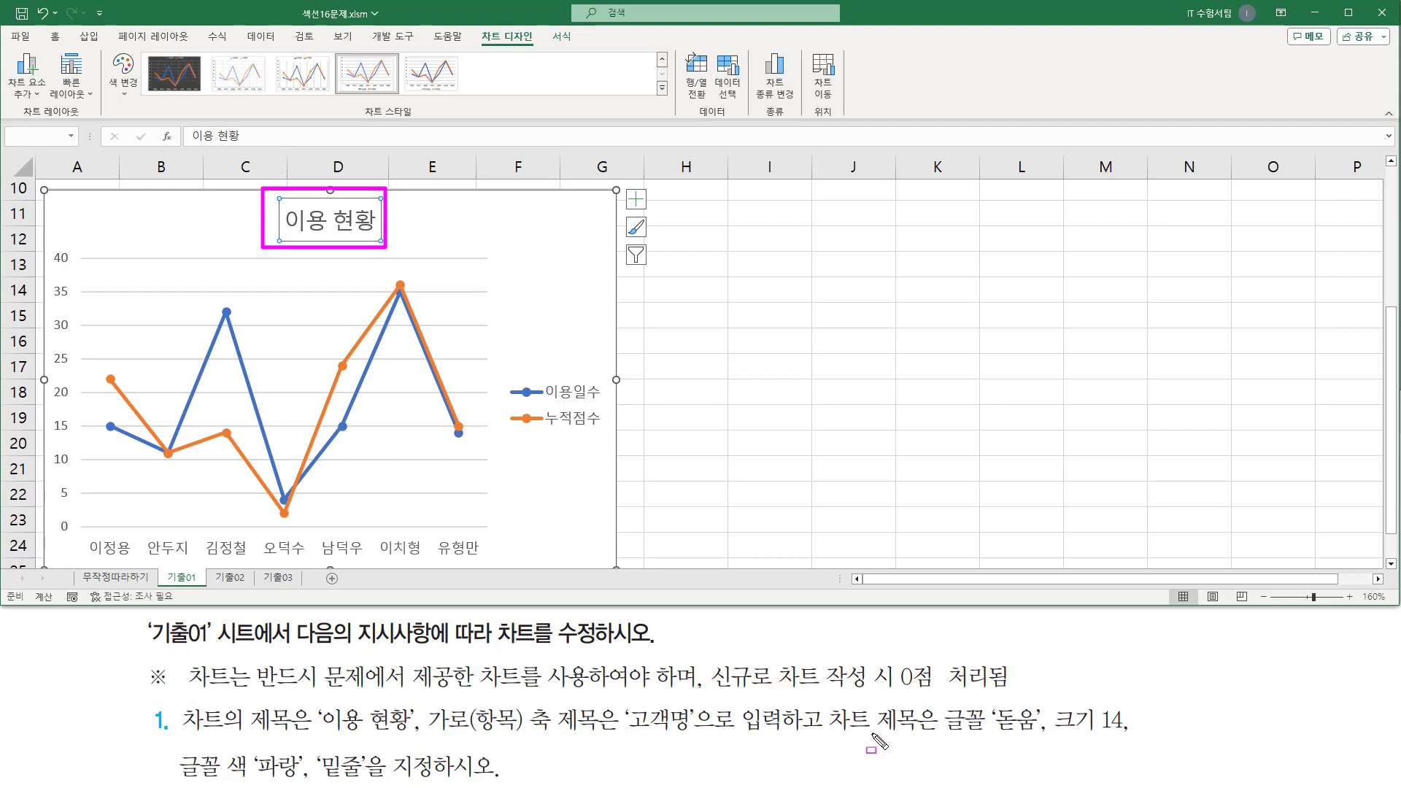
pyautogui.moveTo(828, 735); pyautogui.dragTo(1128, 737)
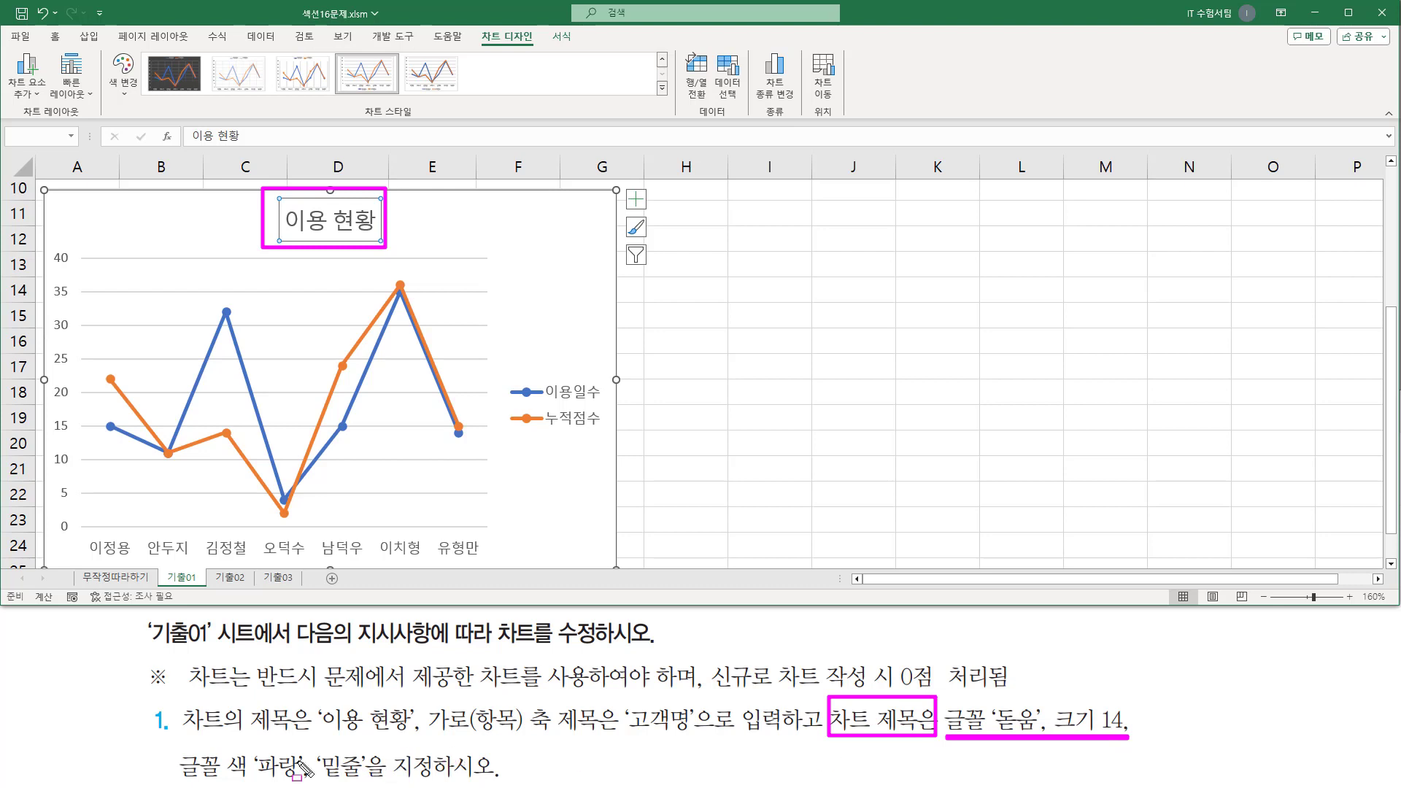
pyautogui.moveTo(170, 782); pyautogui.dragTo(457, 784)
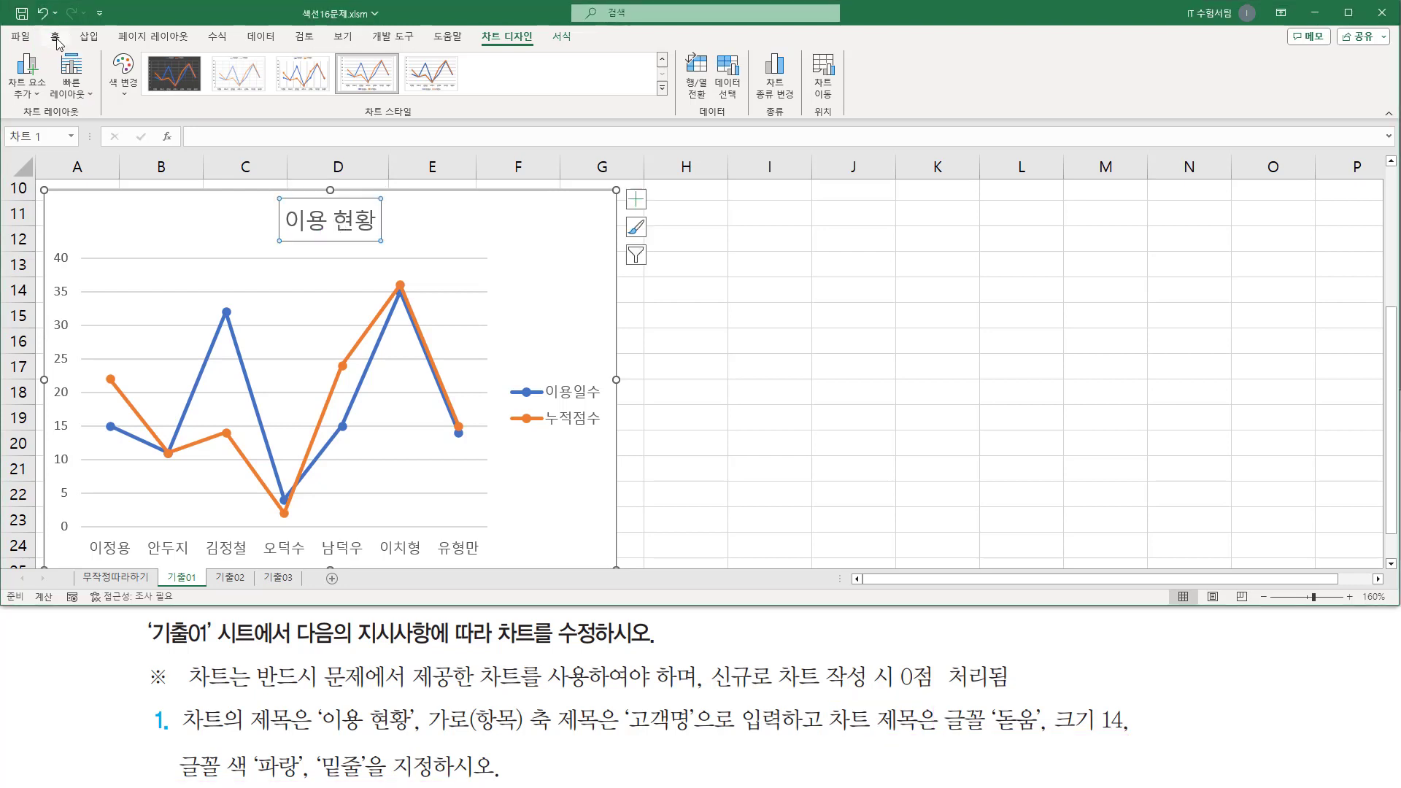
pyautogui.click(55, 38)
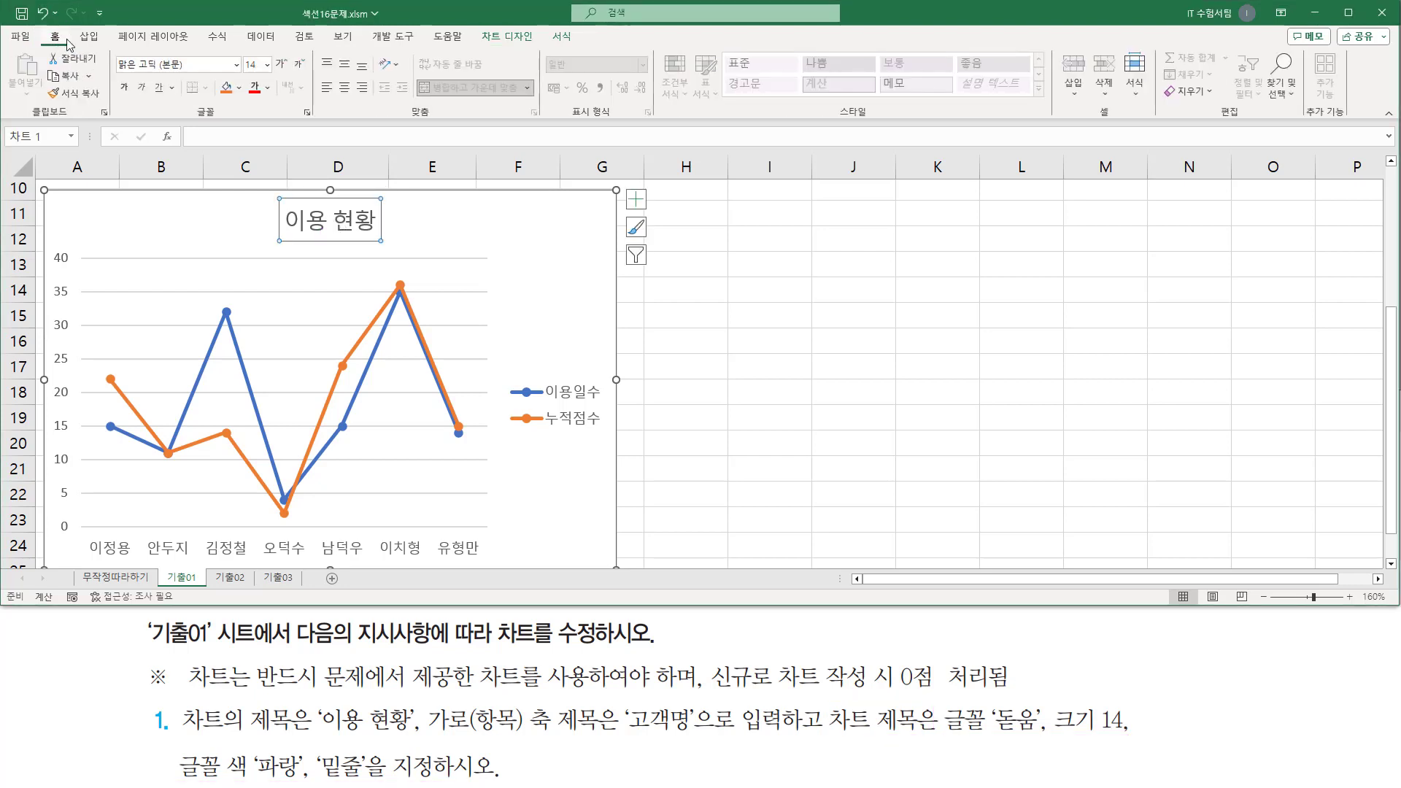
pyautogui.click(237, 66)
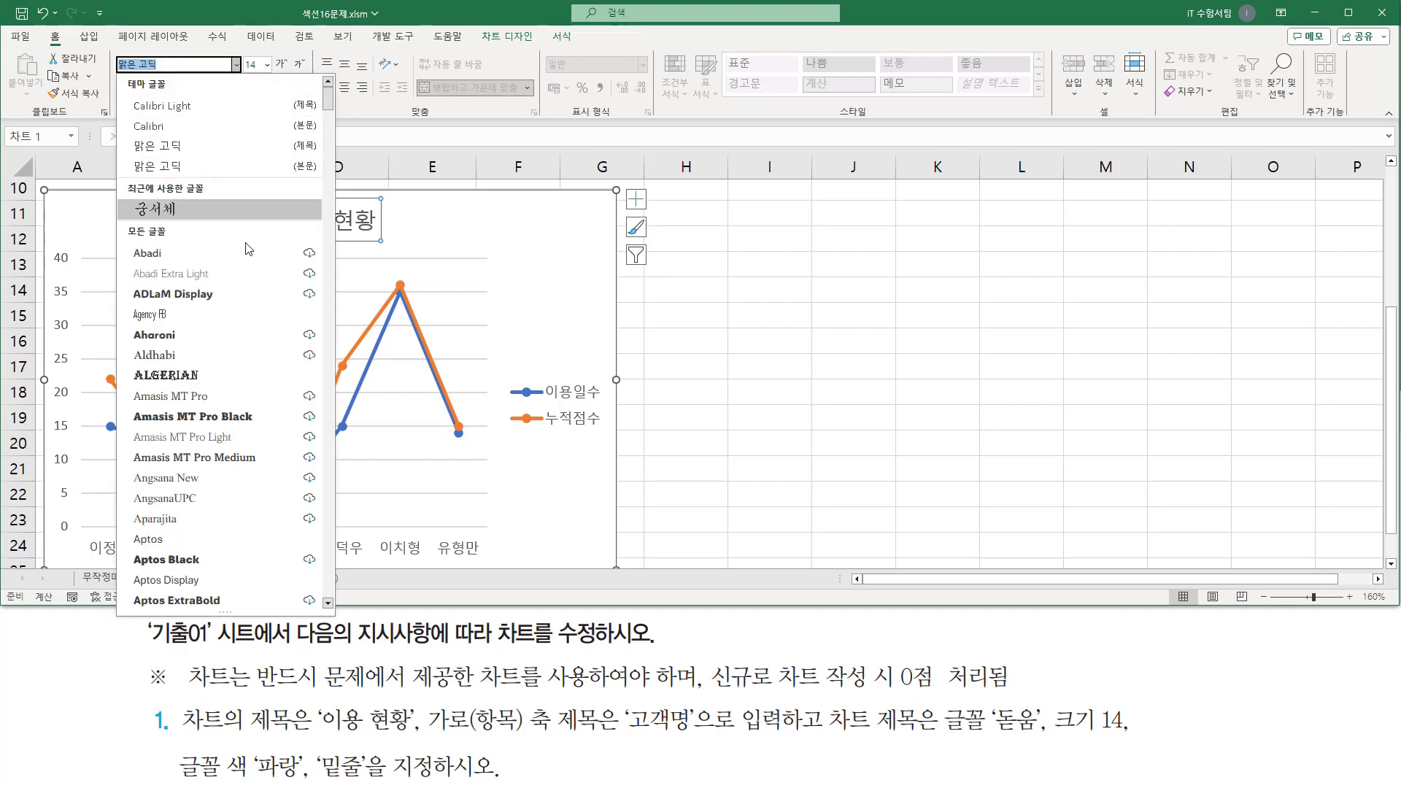
pyautogui.scroll(-20, 306, 580)
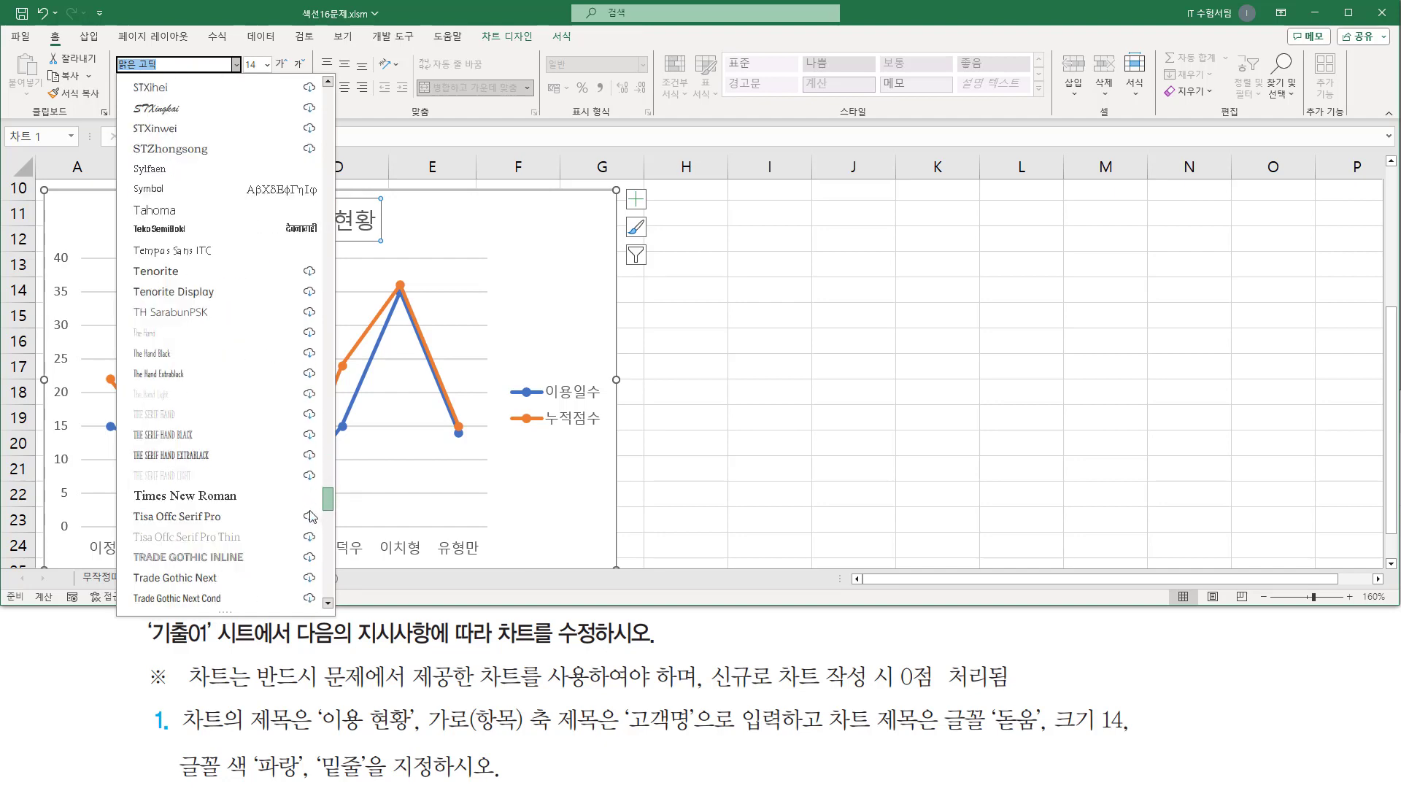
pyautogui.scroll(2, 306, 580)
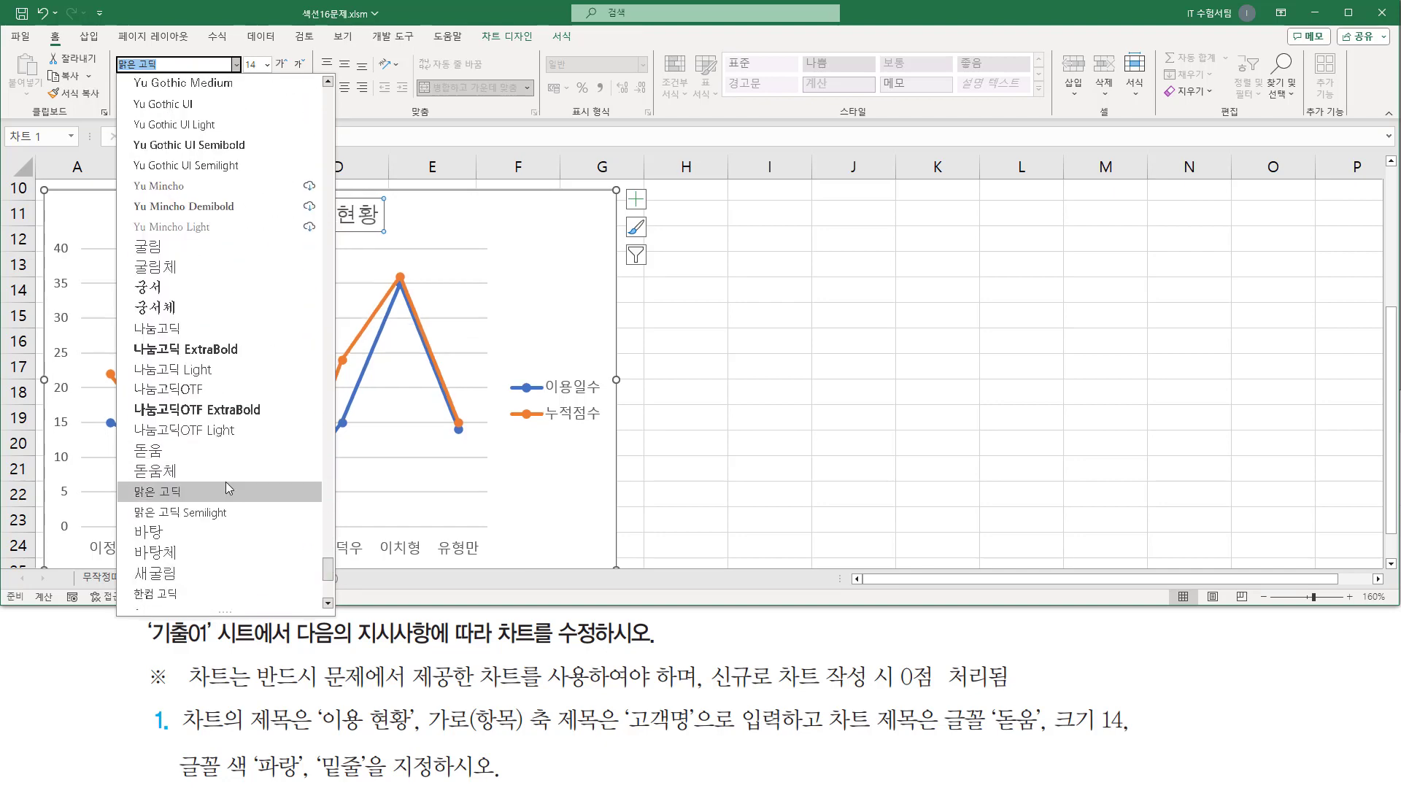
pyautogui.click(206, 450)
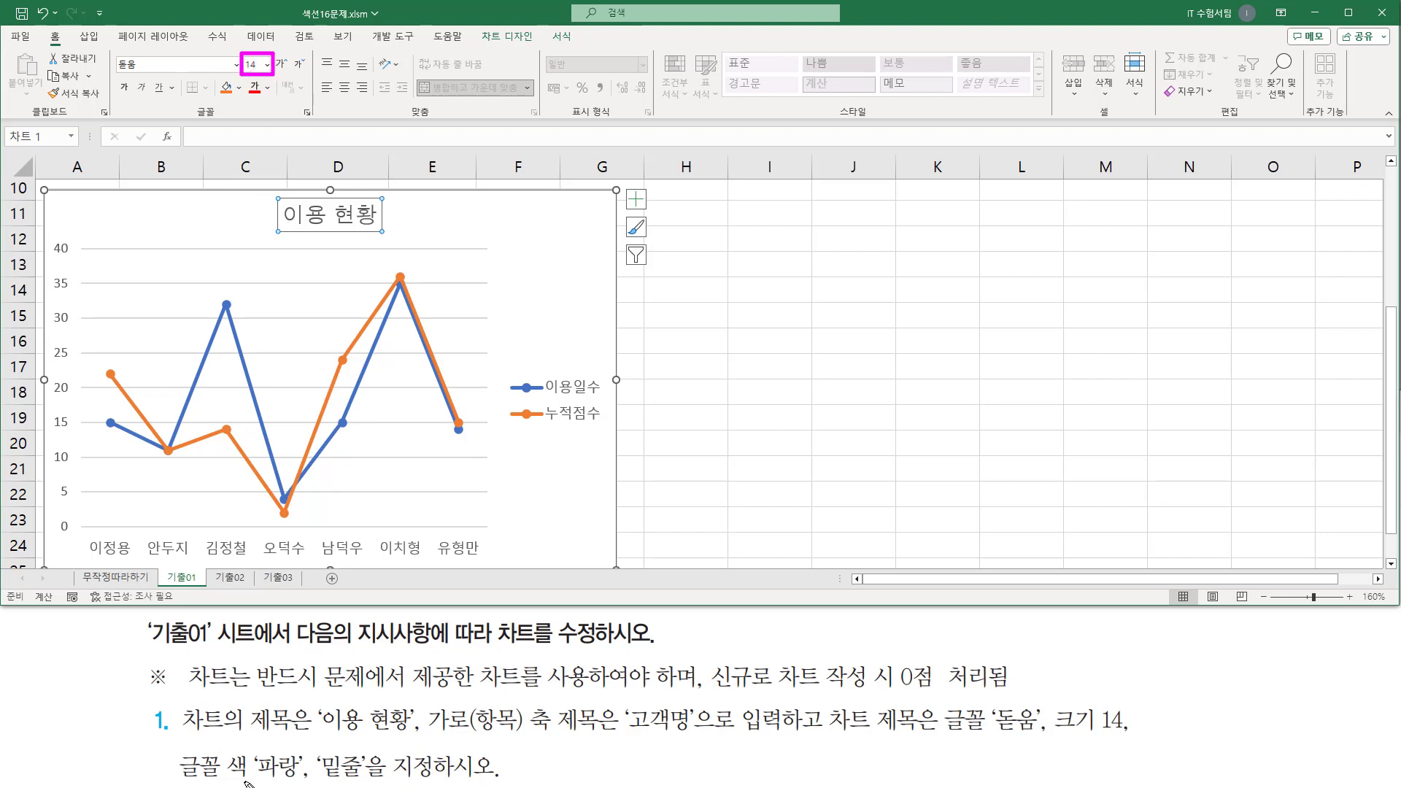
# - Set the chart title's font color to standard blue (파랑) and apply a single underline
pyautogui.click(267, 90)
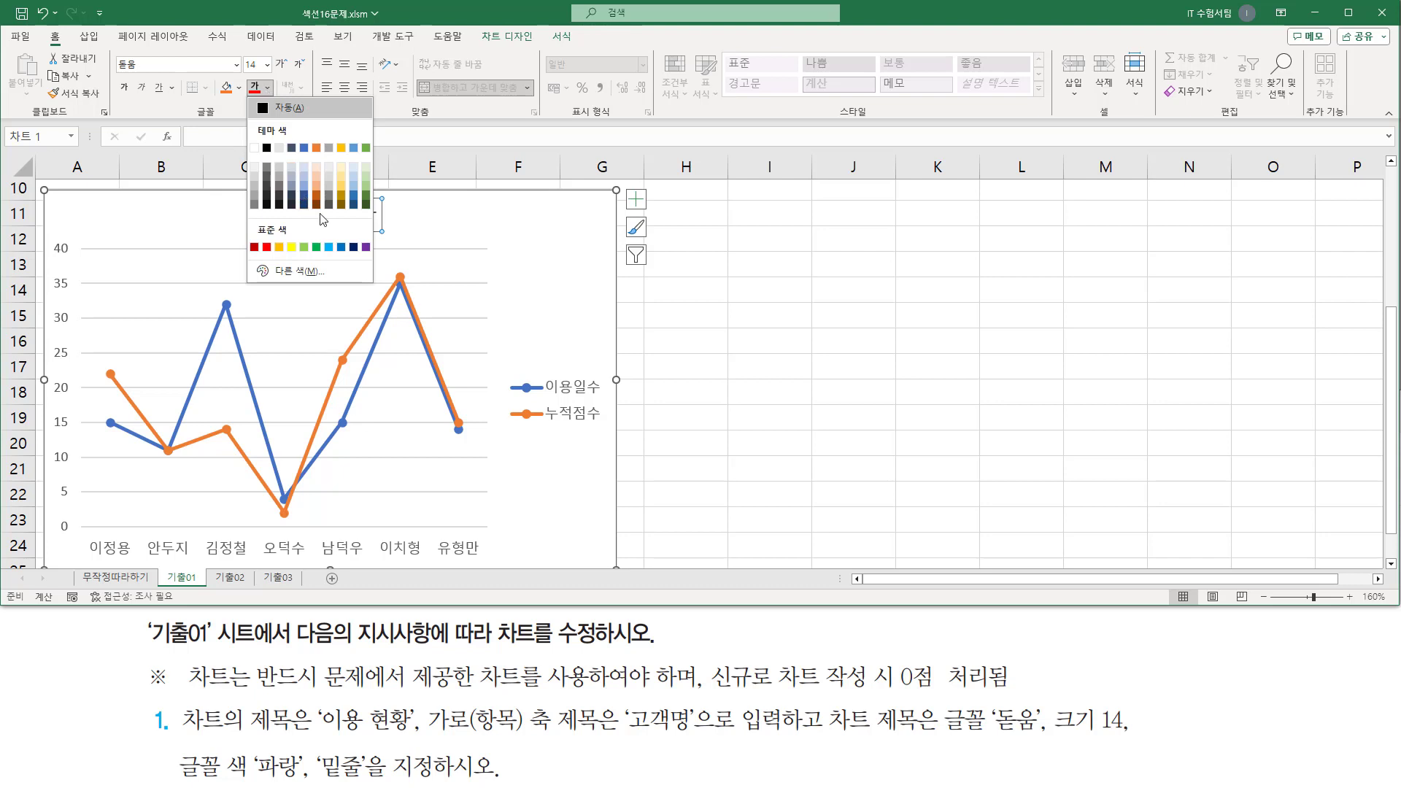
pyautogui.click(341, 248)
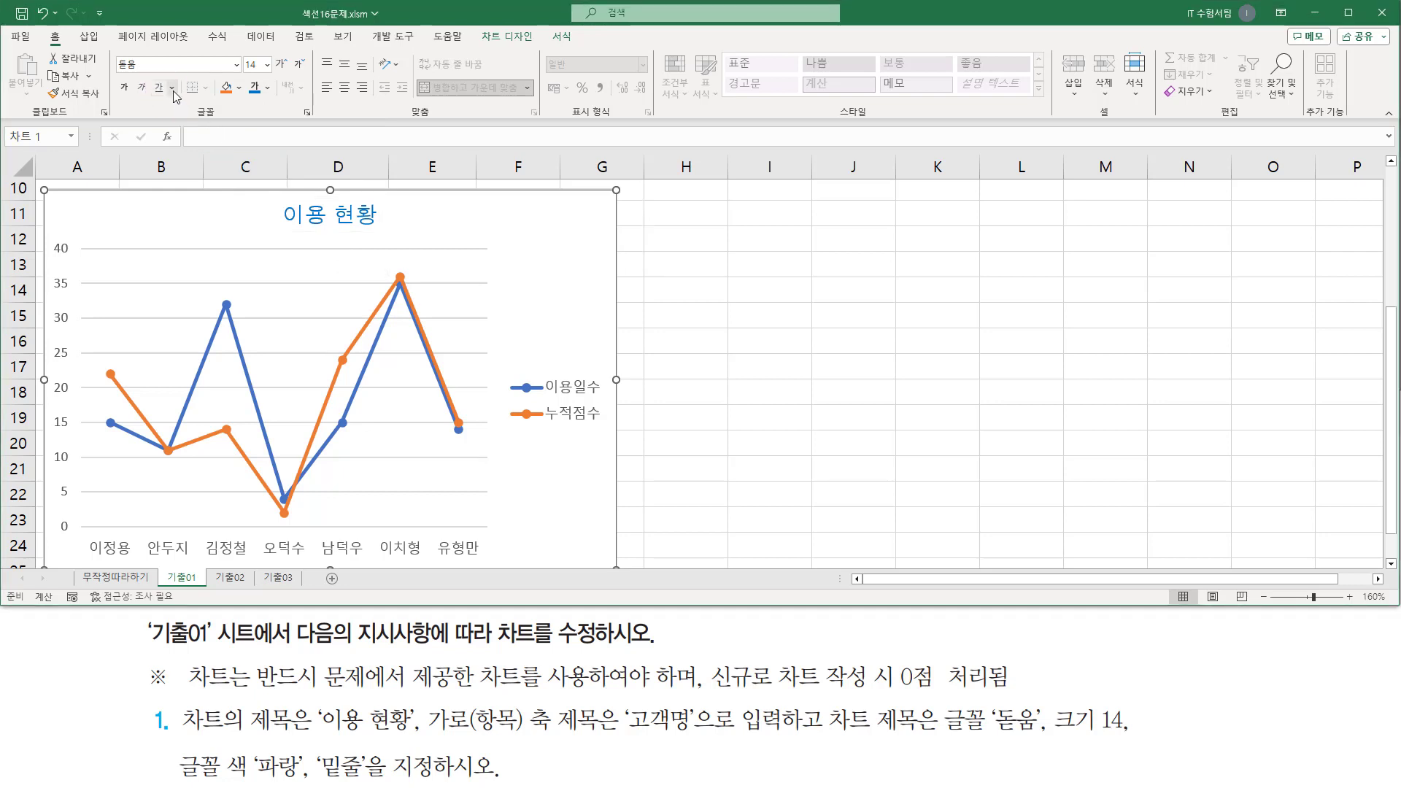
pyautogui.click(172, 88)
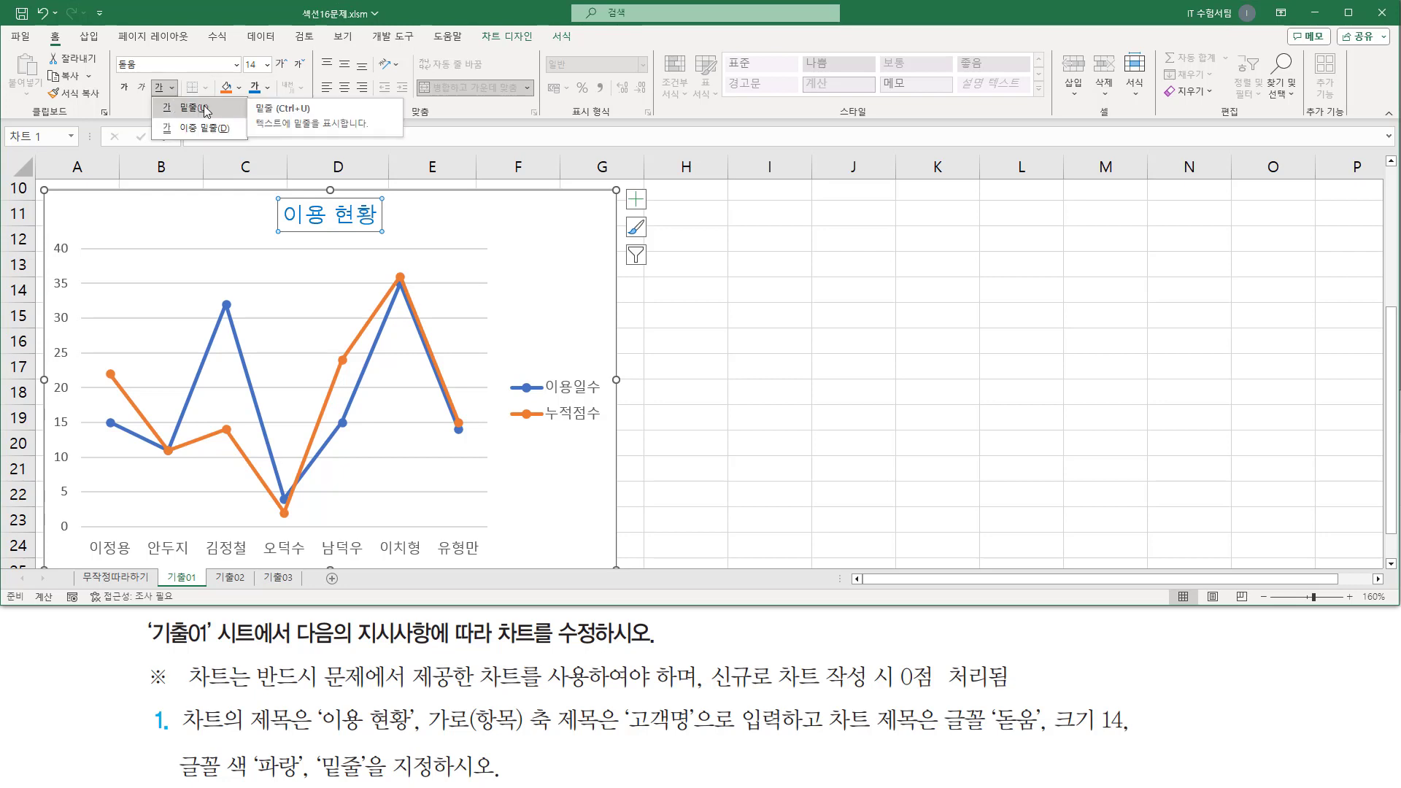
pyautogui.click(205, 110)
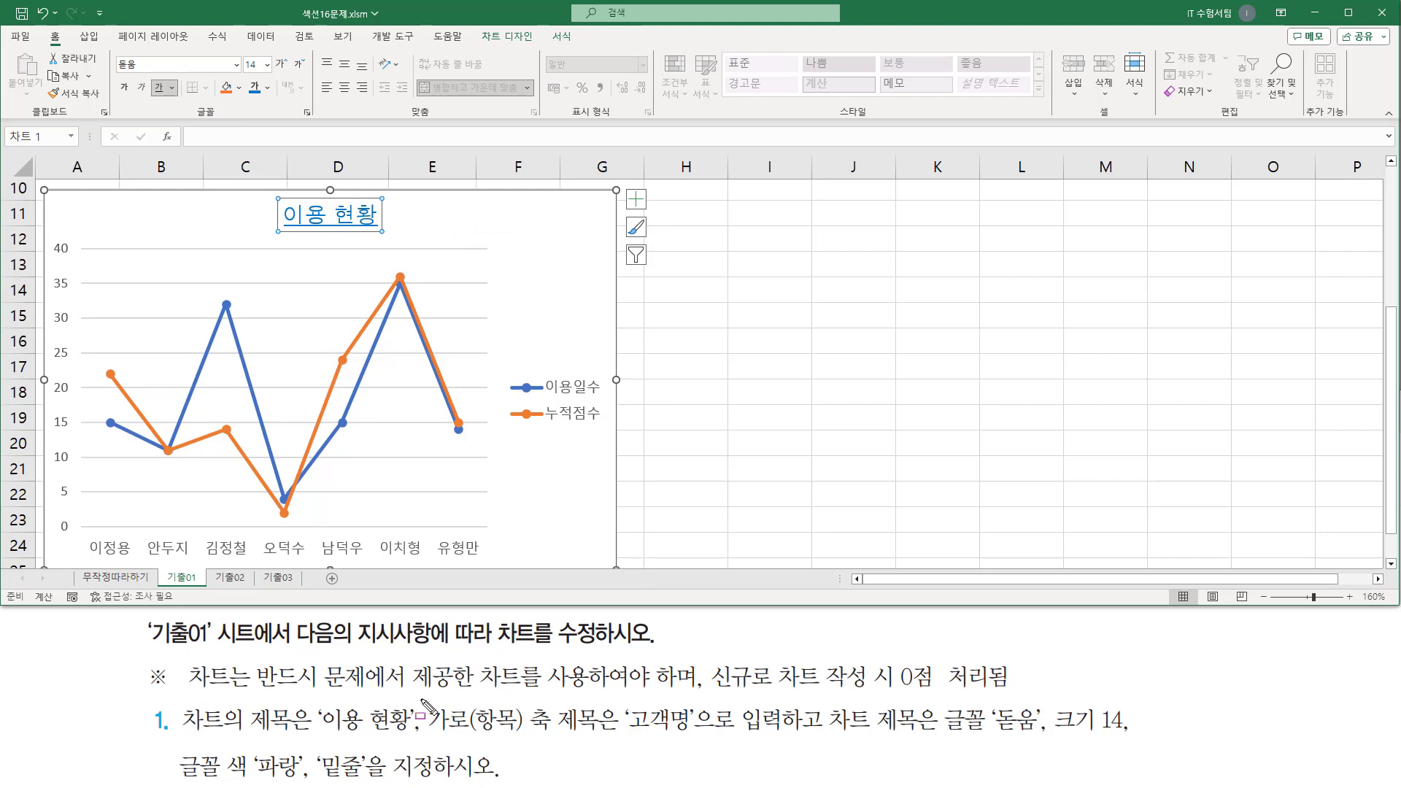
# - Add a primary horizontal axis title below the category axis of the line chart
pyautogui.moveTo(421, 699)
pyautogui.mouseDown()
pyautogui.moveTo(500, 740)
pyautogui.moveTo(794, 741)
pyautogui.mouseUp()
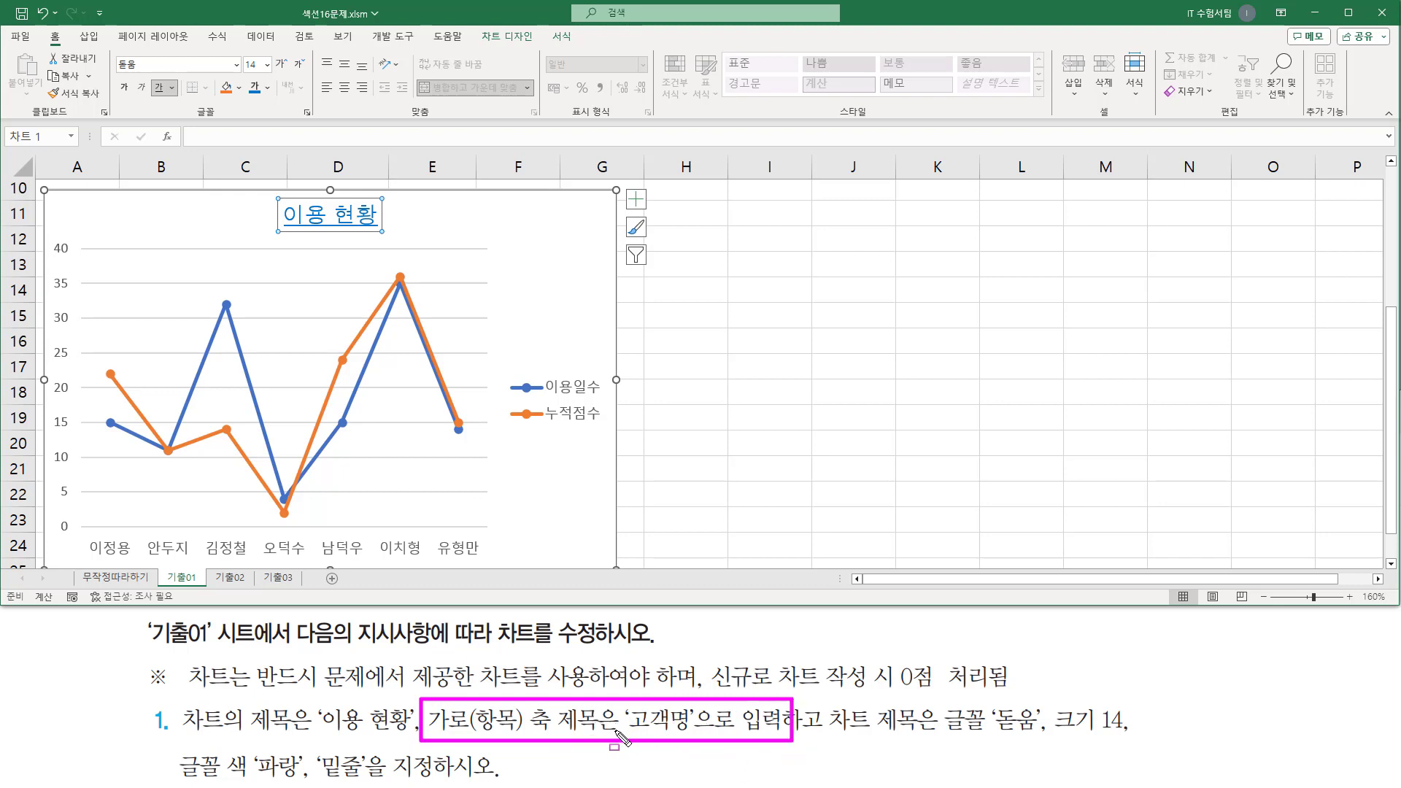
pyautogui.press('Escape')
pyautogui.click(171, 210)
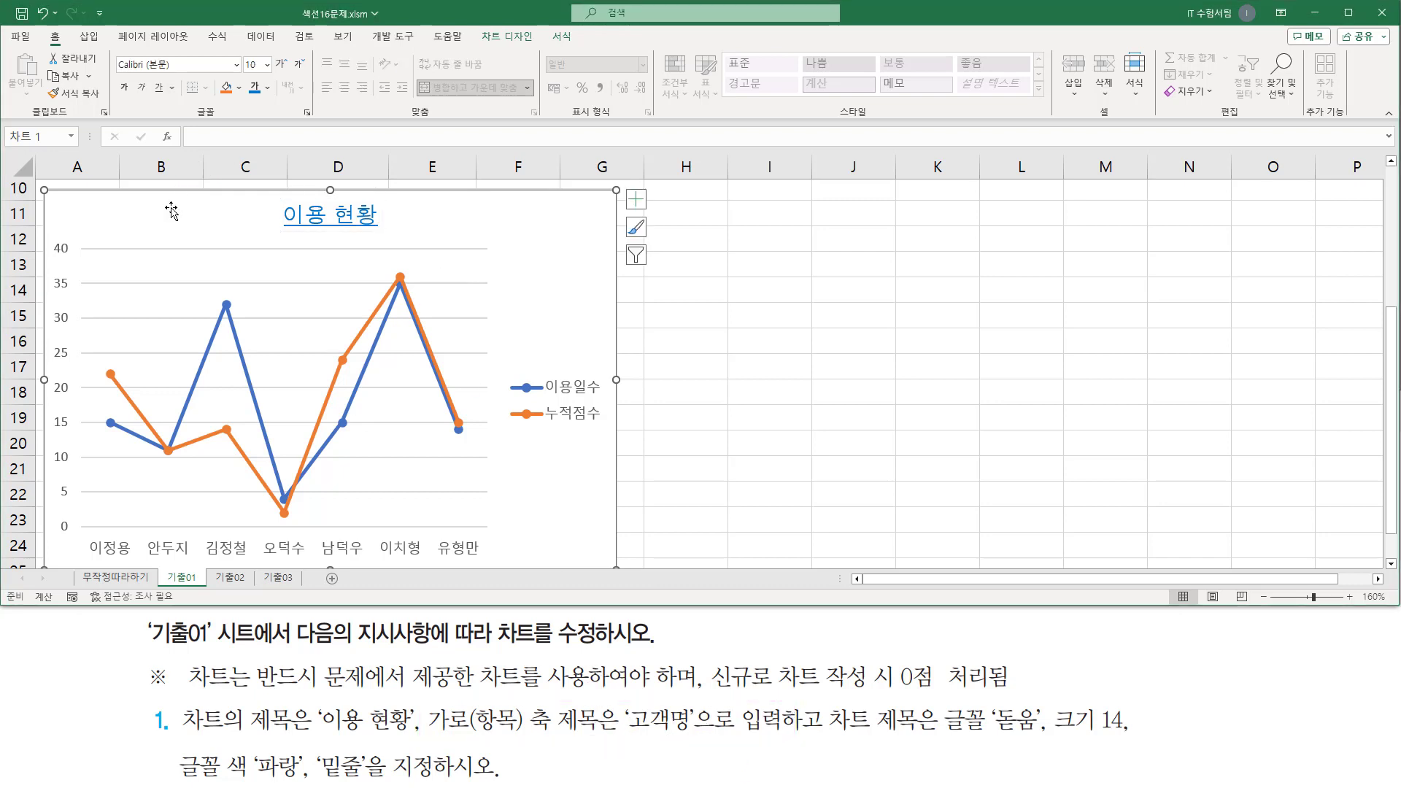
pyautogui.moveTo(473, 27); pyautogui.dragTo(538, 48)
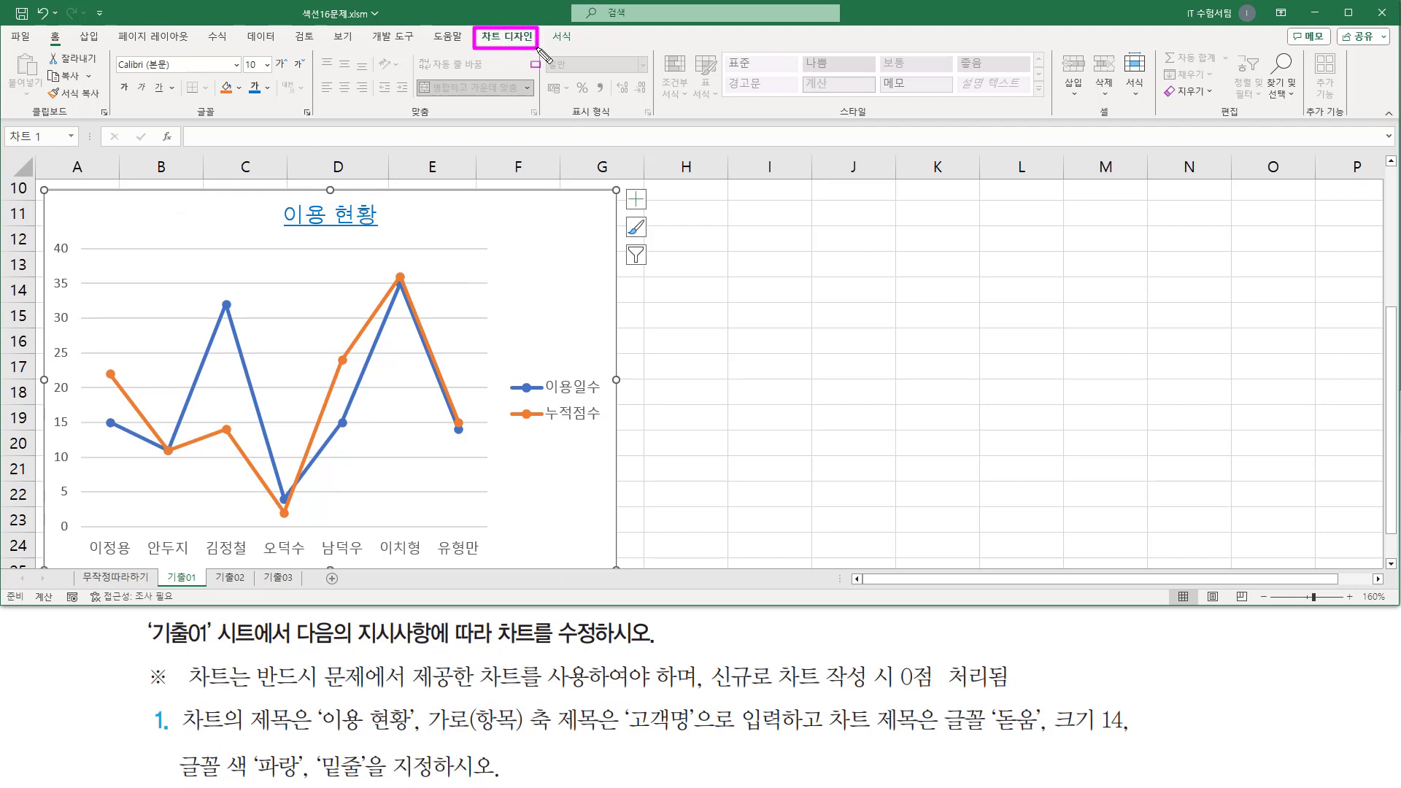
pyautogui.press('Escape')
pyautogui.click(496, 41)
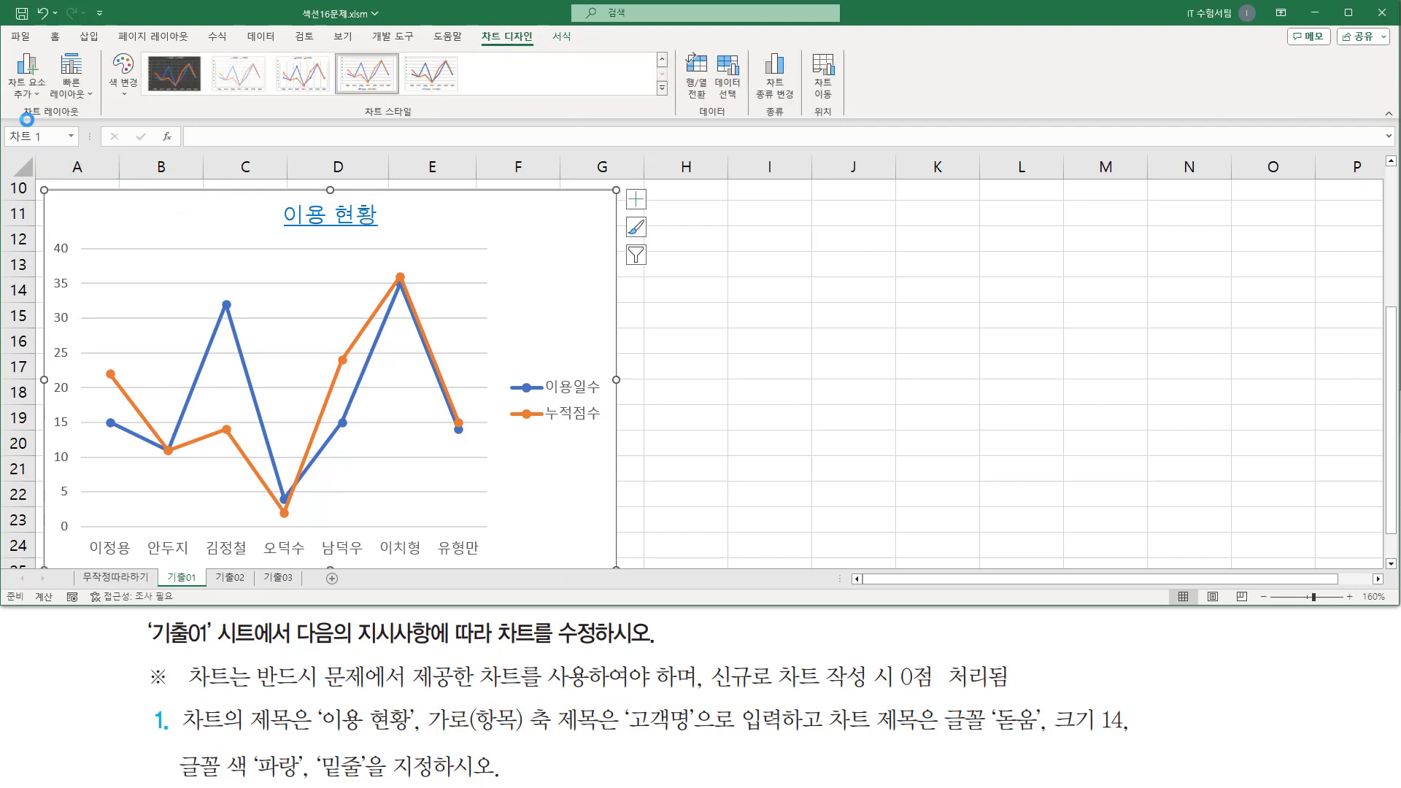
pyautogui.moveTo(17, 120)
pyautogui.mouseDown()
pyautogui.moveTo(84, 115)
pyautogui.moveTo(85, 103)
pyautogui.mouseUp()
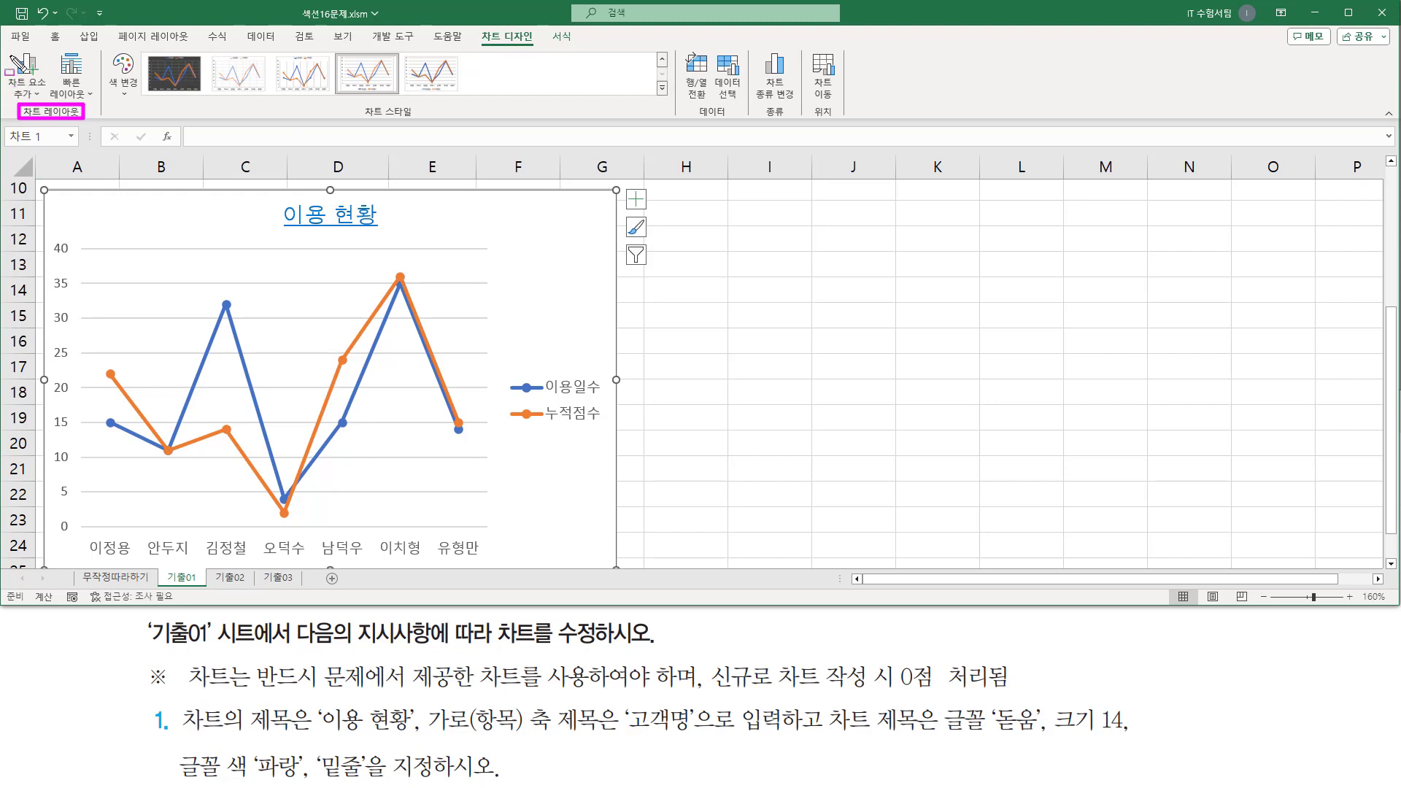
pyautogui.moveTo(15, 75); pyautogui.dragTo(68, 125)
pyautogui.press('Escape')
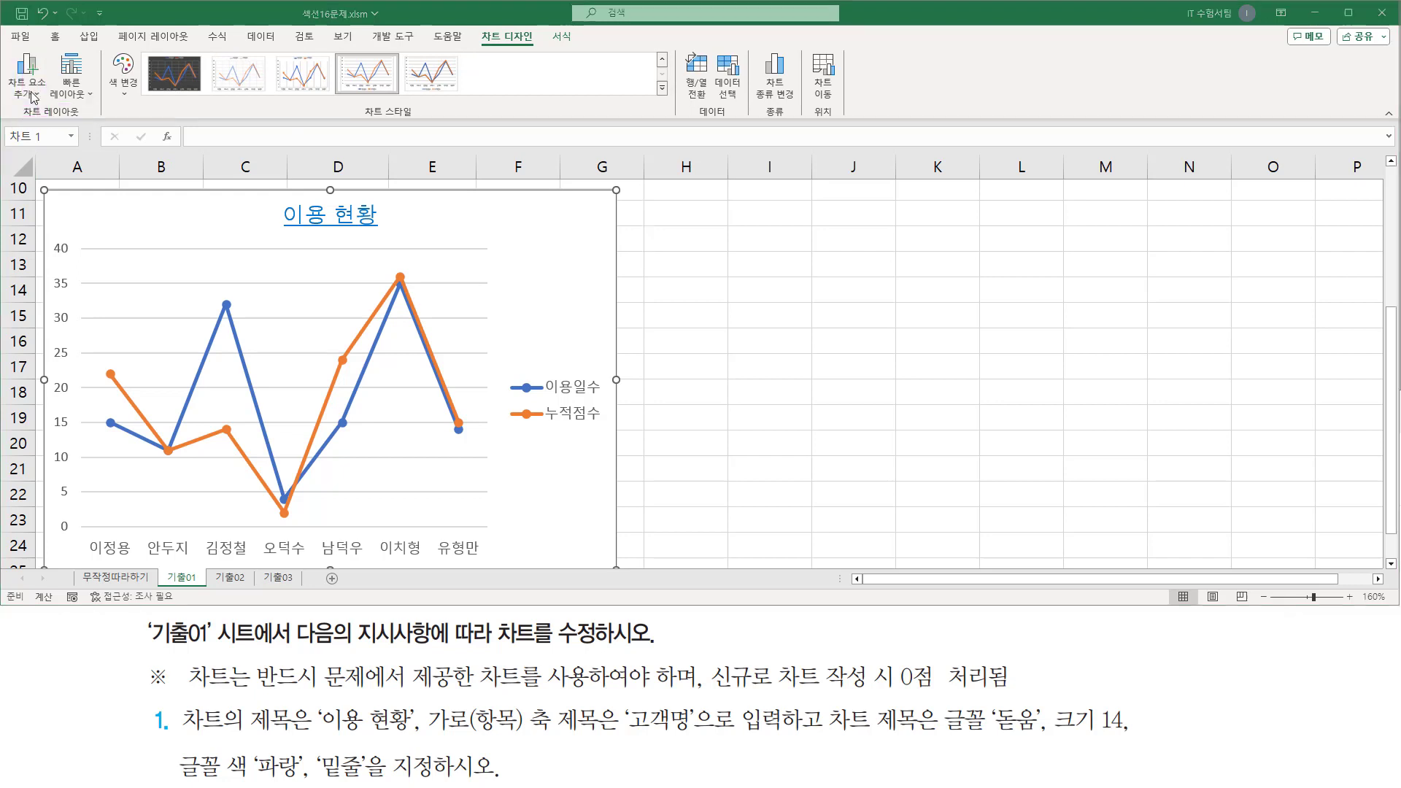
pyautogui.click(32, 96)
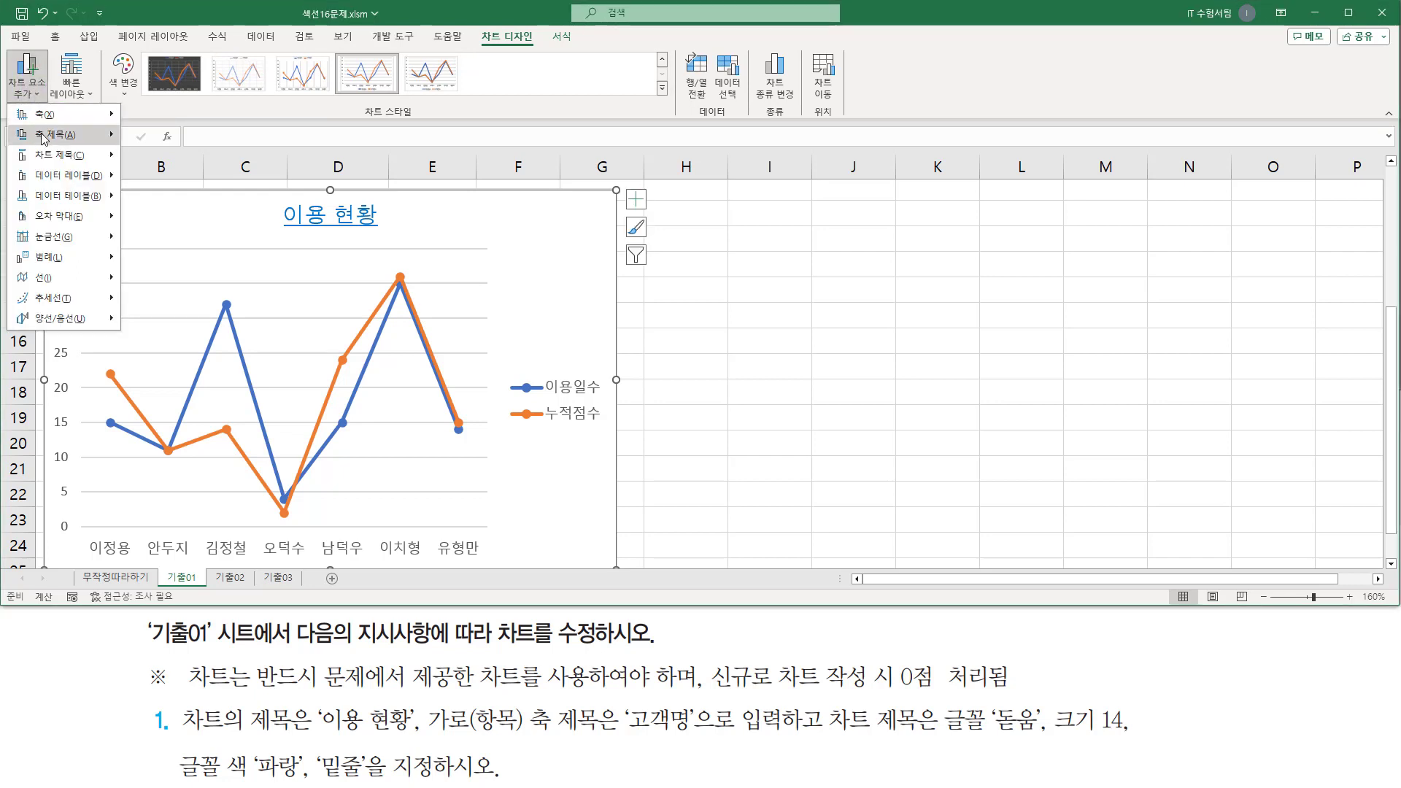
pyautogui.moveTo(42, 138)
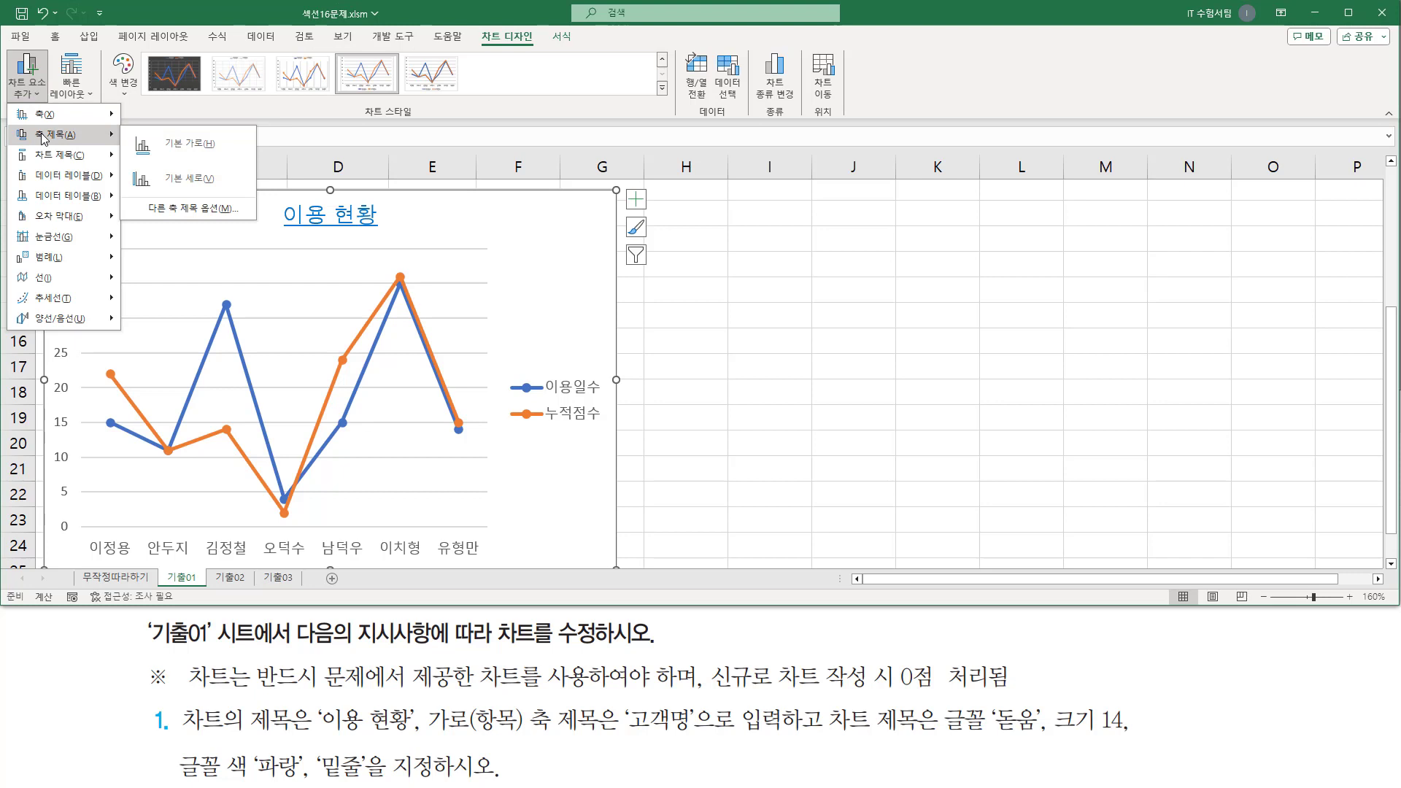
pyautogui.click(167, 143)
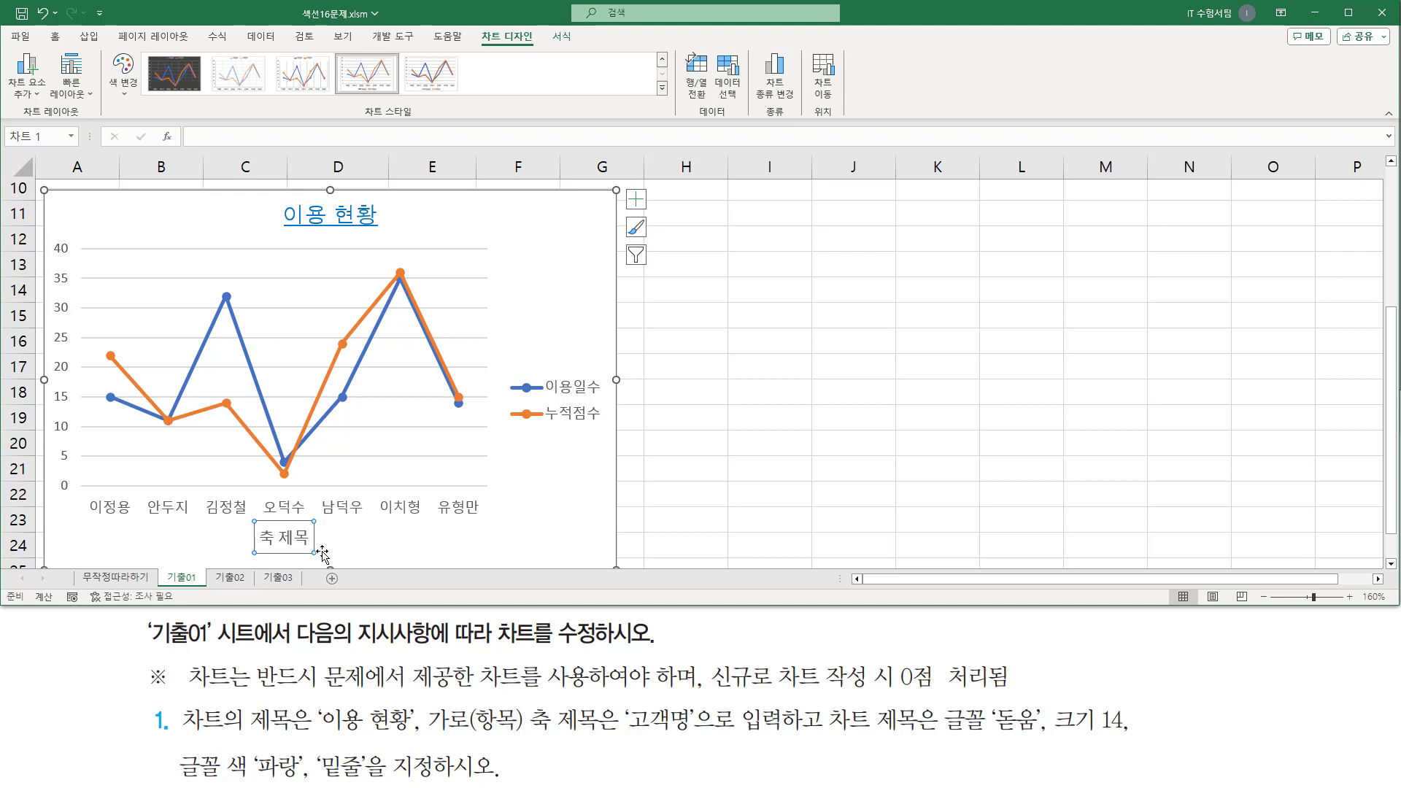
# - Replace the horizontal axis title's text with 고객명
pyautogui.click(221, 138)
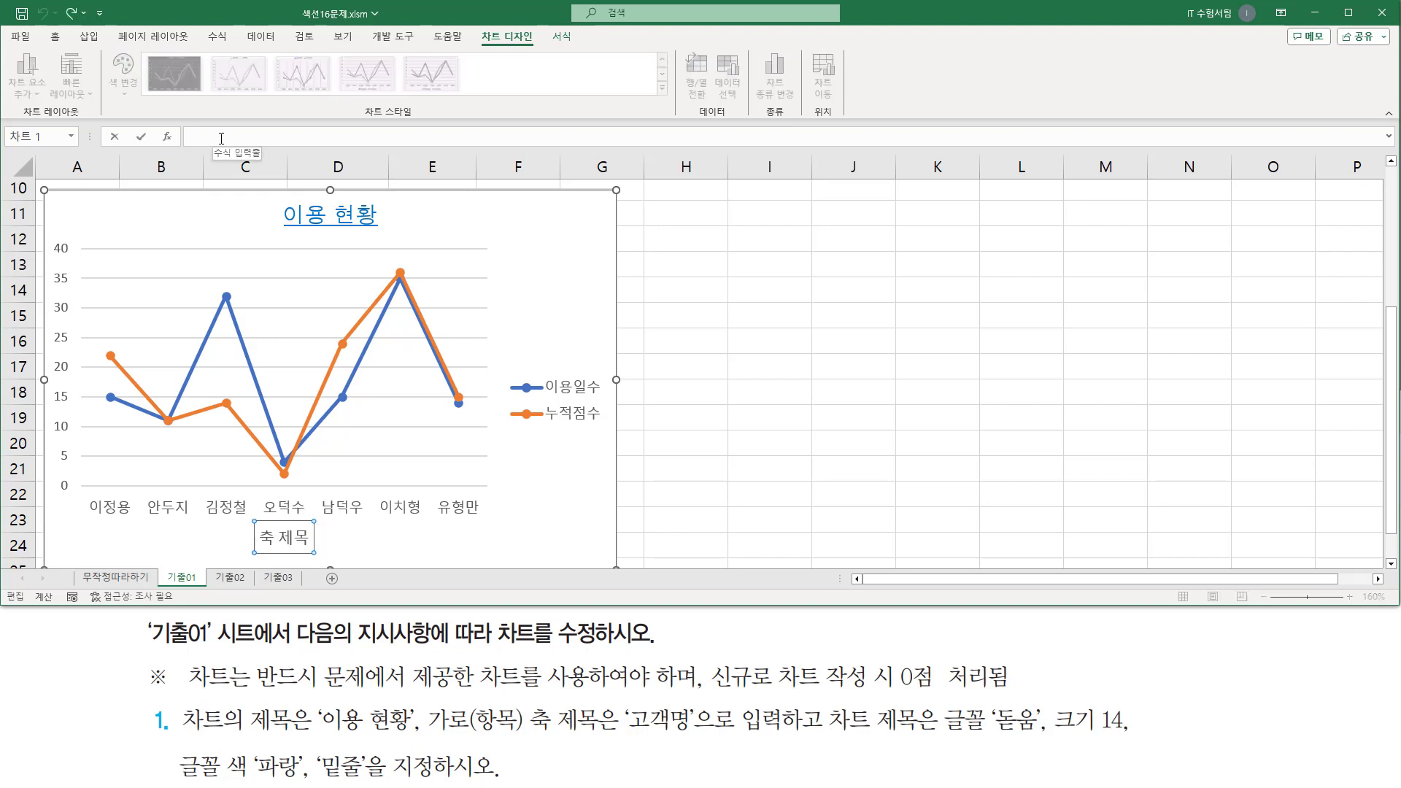
pyautogui.write('고객ㅁ명')
pyautogui.press('Return')
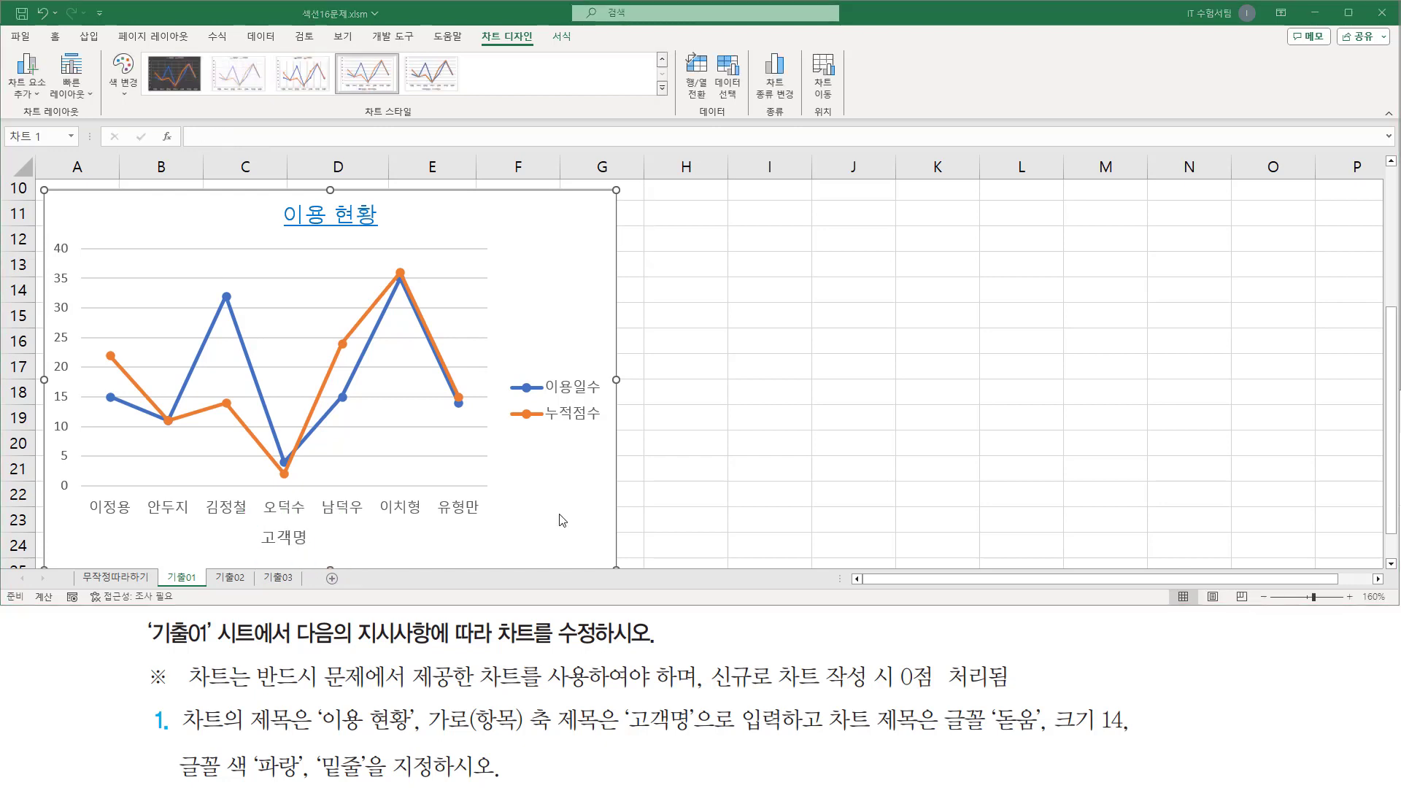
pyautogui.click(574, 535)
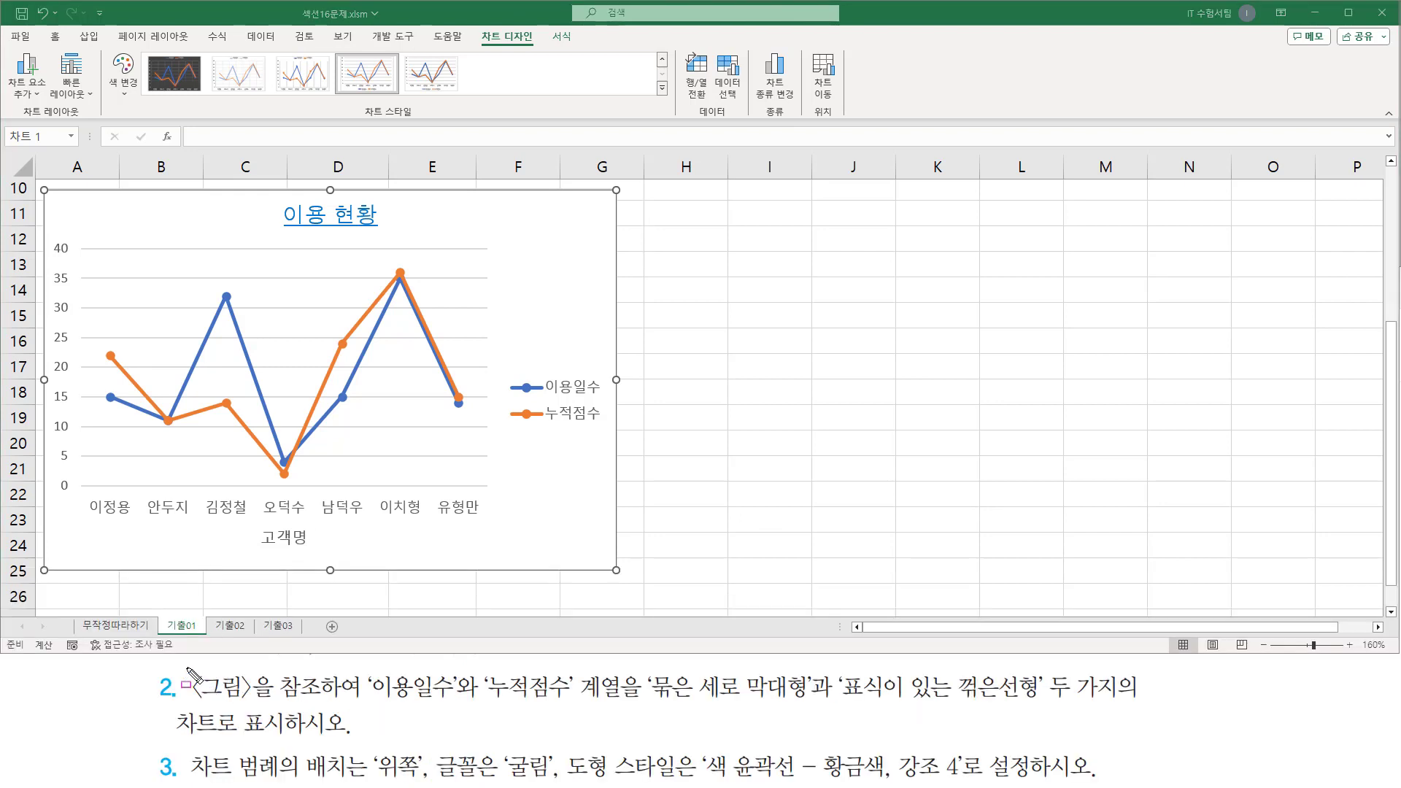
pyautogui.moveTo(184, 669)
pyautogui.mouseDown()
pyautogui.moveTo(278, 702)
pyautogui.moveTo(573, 701)
pyautogui.mouseUp()
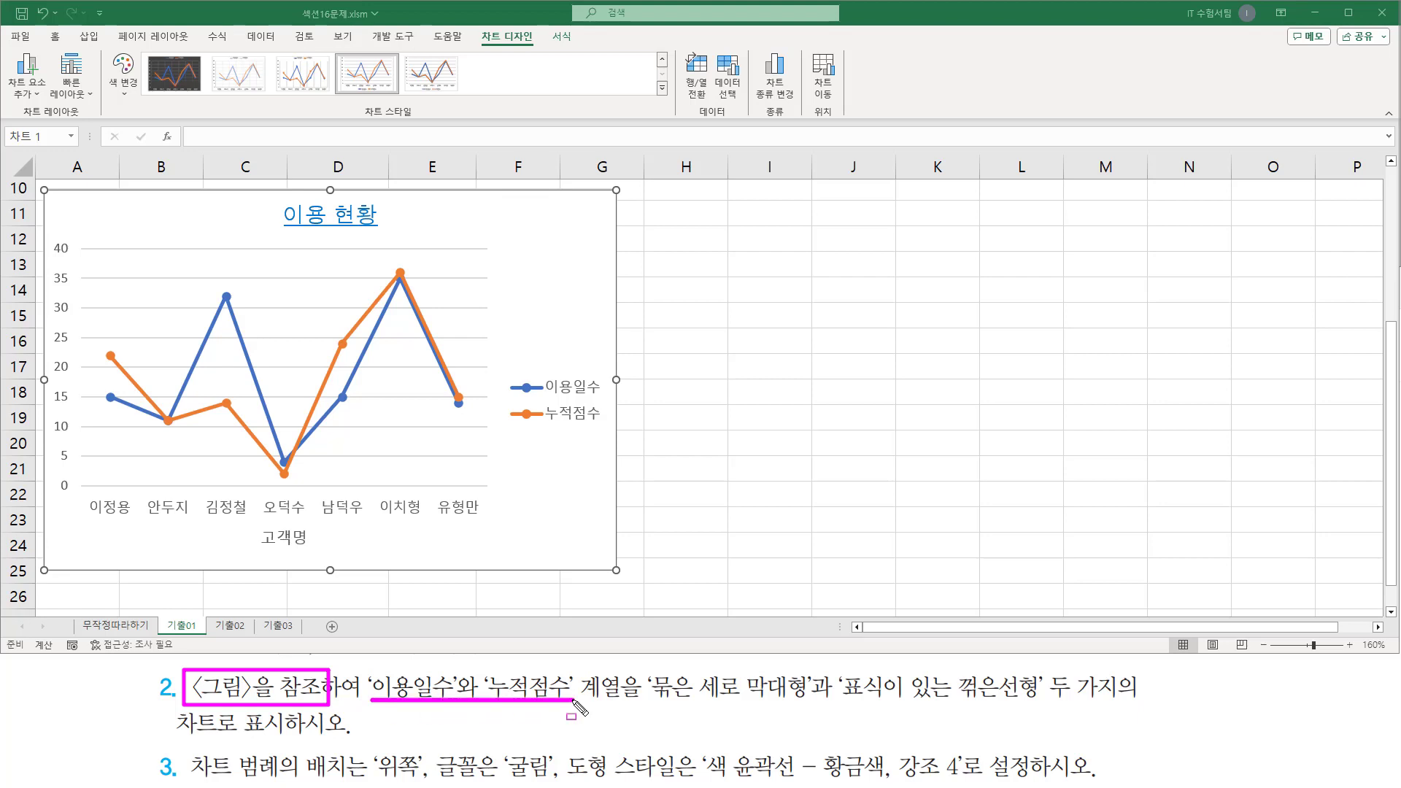
pyautogui.moveTo(503, 372)
pyautogui.mouseDown()
pyautogui.moveTo(573, 425)
pyautogui.moveTo(605, 430)
pyautogui.mouseUp()
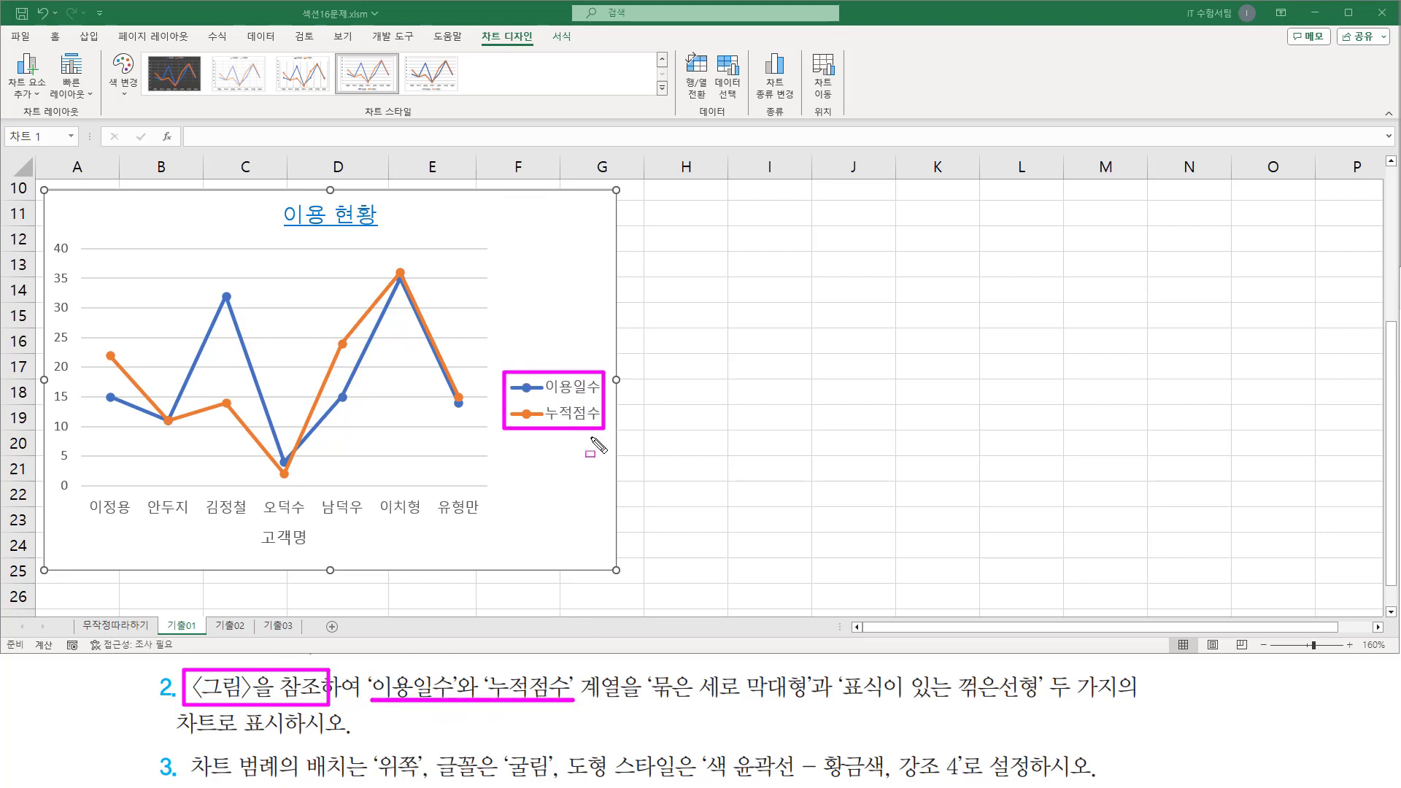
pyautogui.moveTo(647, 670)
pyautogui.mouseDown()
pyautogui.moveTo(816, 706)
pyautogui.moveTo(850, 686)
pyautogui.moveTo(1136, 699)
pyautogui.mouseUp()
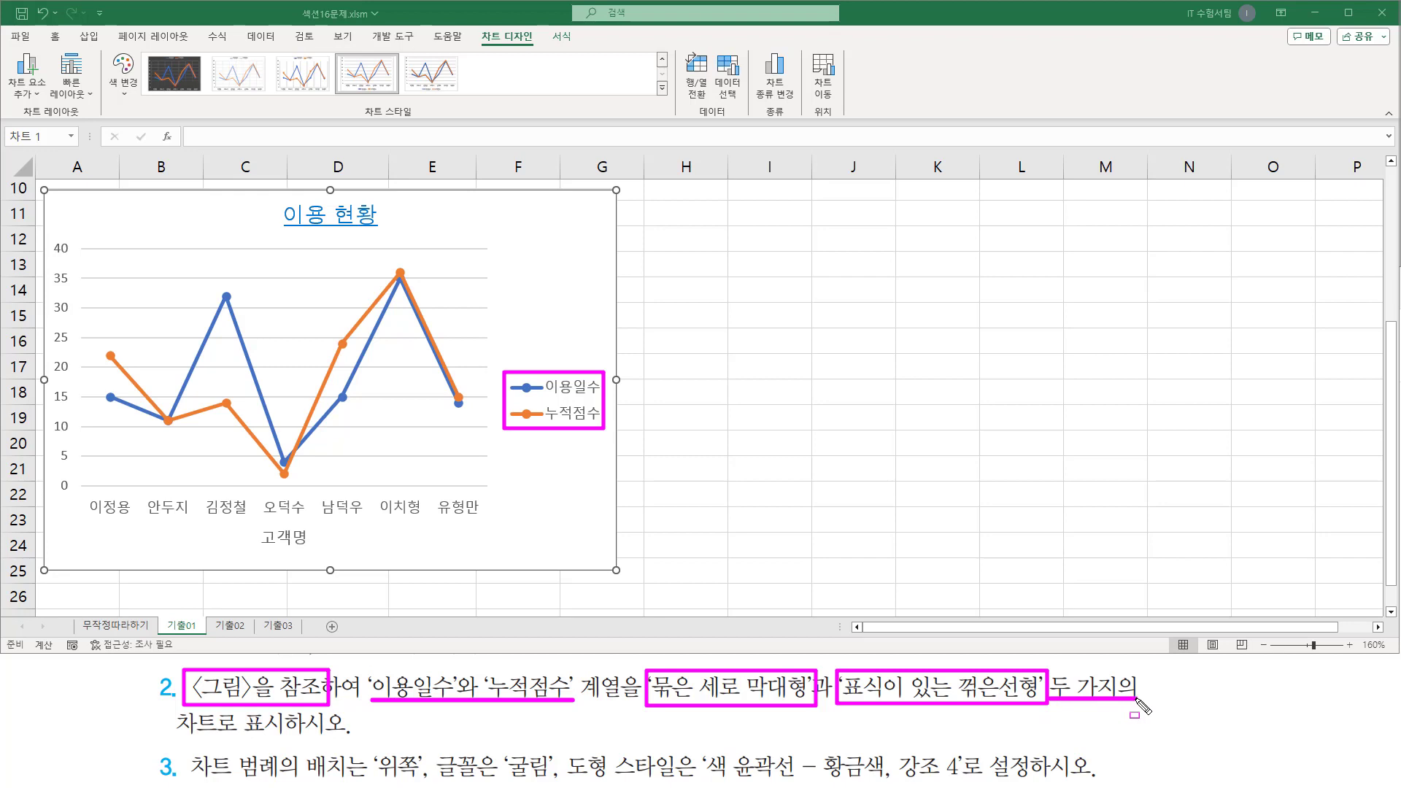
pyautogui.moveTo(176, 738); pyautogui.dragTo(337, 739)
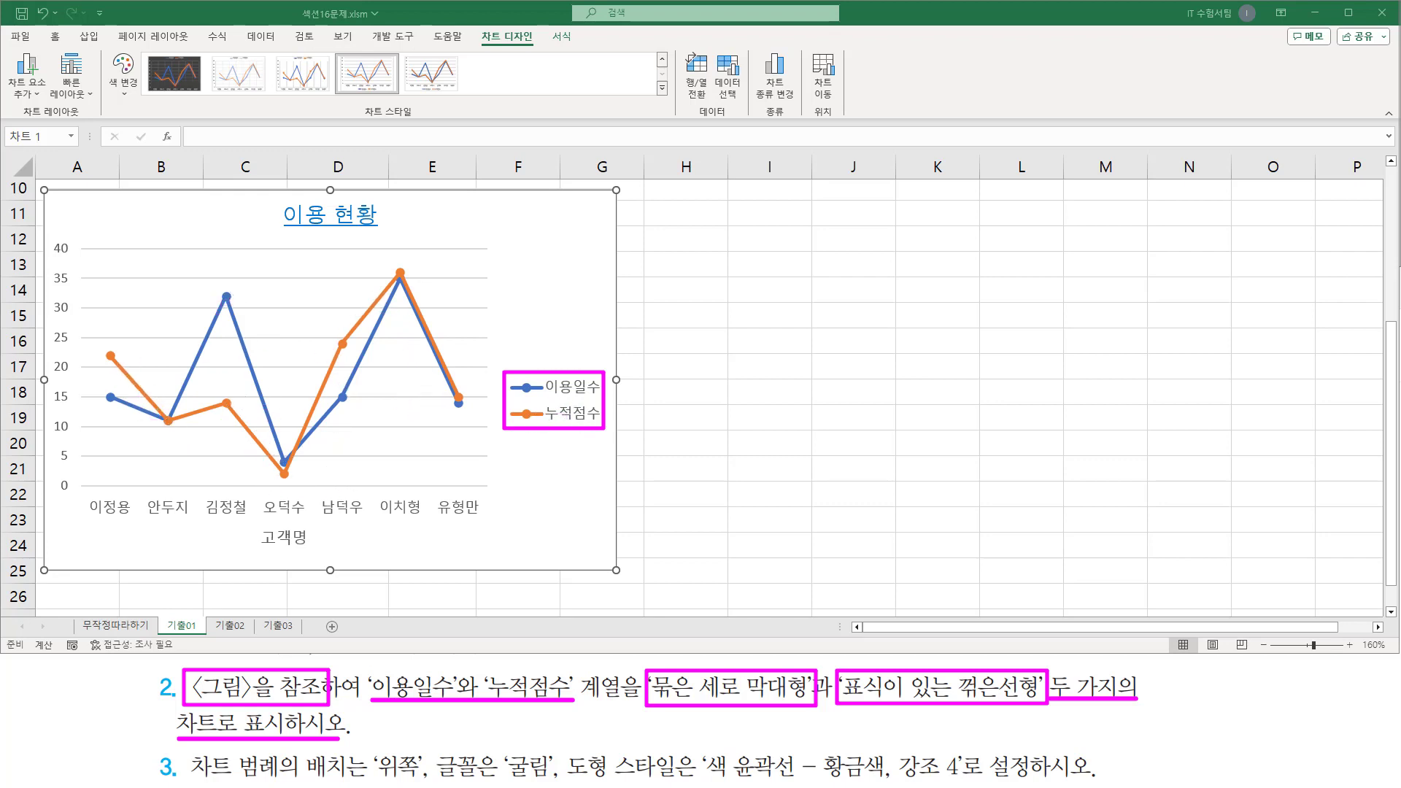
pyautogui.press('Escape')
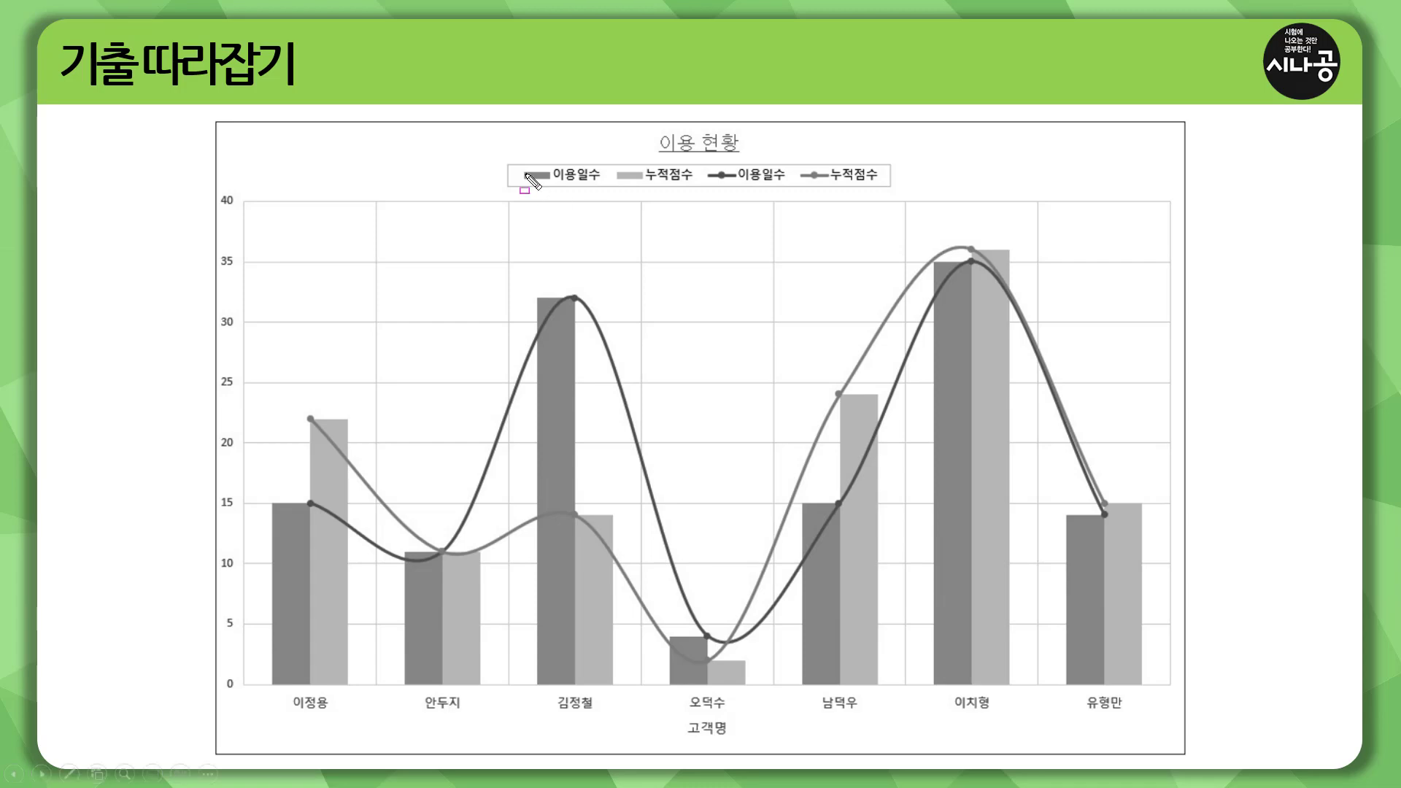
pyautogui.moveTo(514, 160)
pyautogui.mouseDown()
pyautogui.moveTo(594, 188)
pyautogui.moveTo(700, 189)
pyautogui.mouseUp()
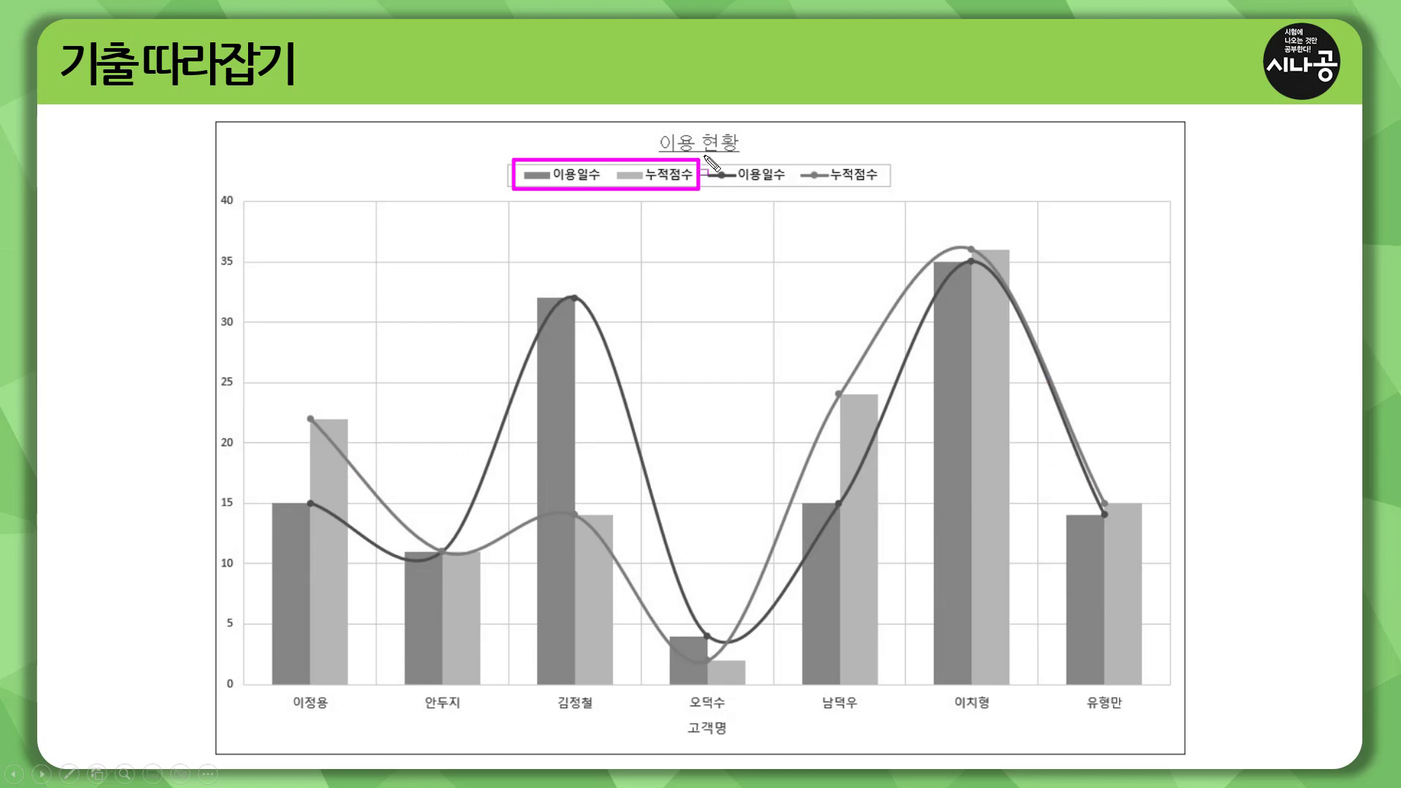
pyautogui.moveTo(703, 161); pyautogui.dragTo(892, 192)
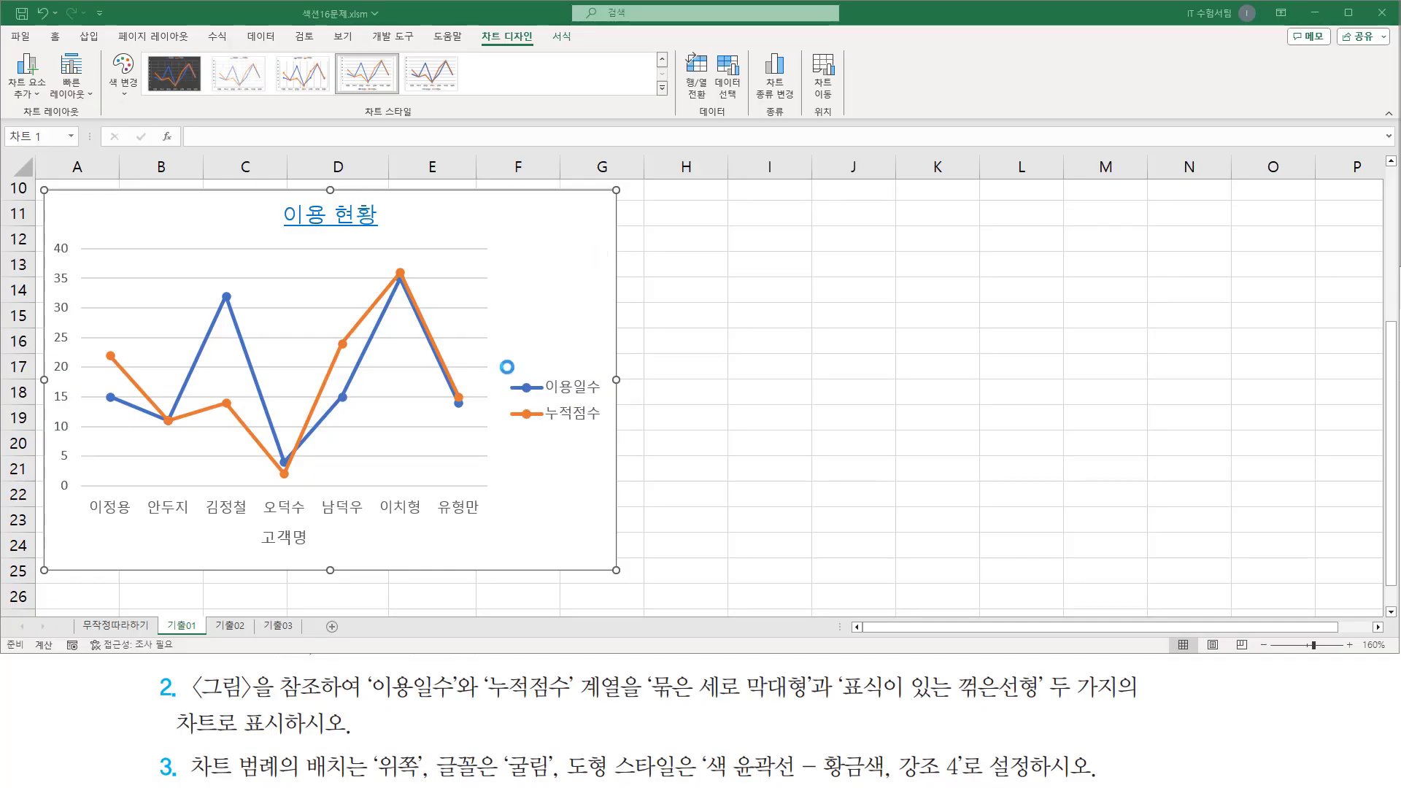
pyautogui.moveTo(505, 364); pyautogui.dragTo(608, 432)
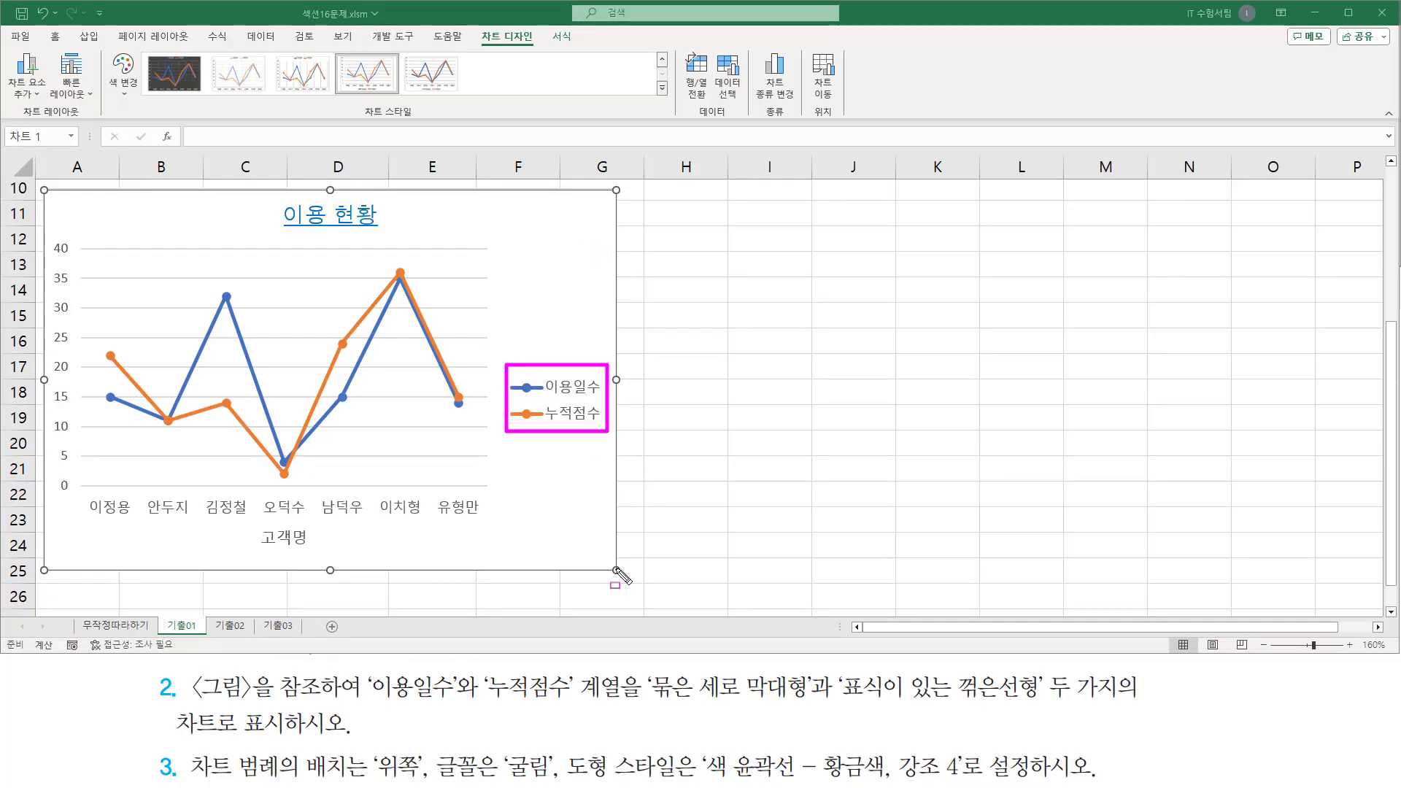
pyautogui.moveTo(652, 704); pyautogui.dragTo(801, 705)
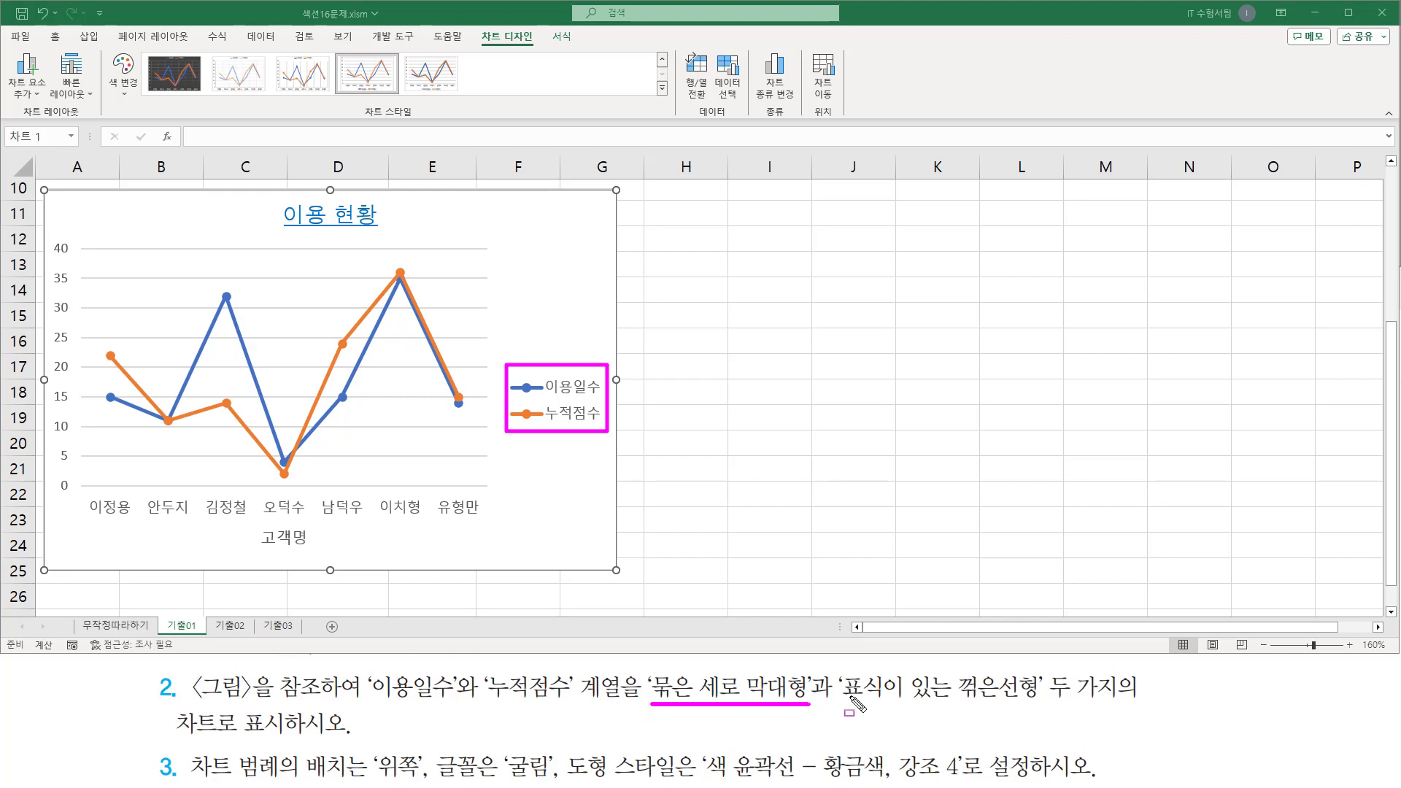
pyautogui.moveTo(847, 705); pyautogui.dragTo(1032, 700)
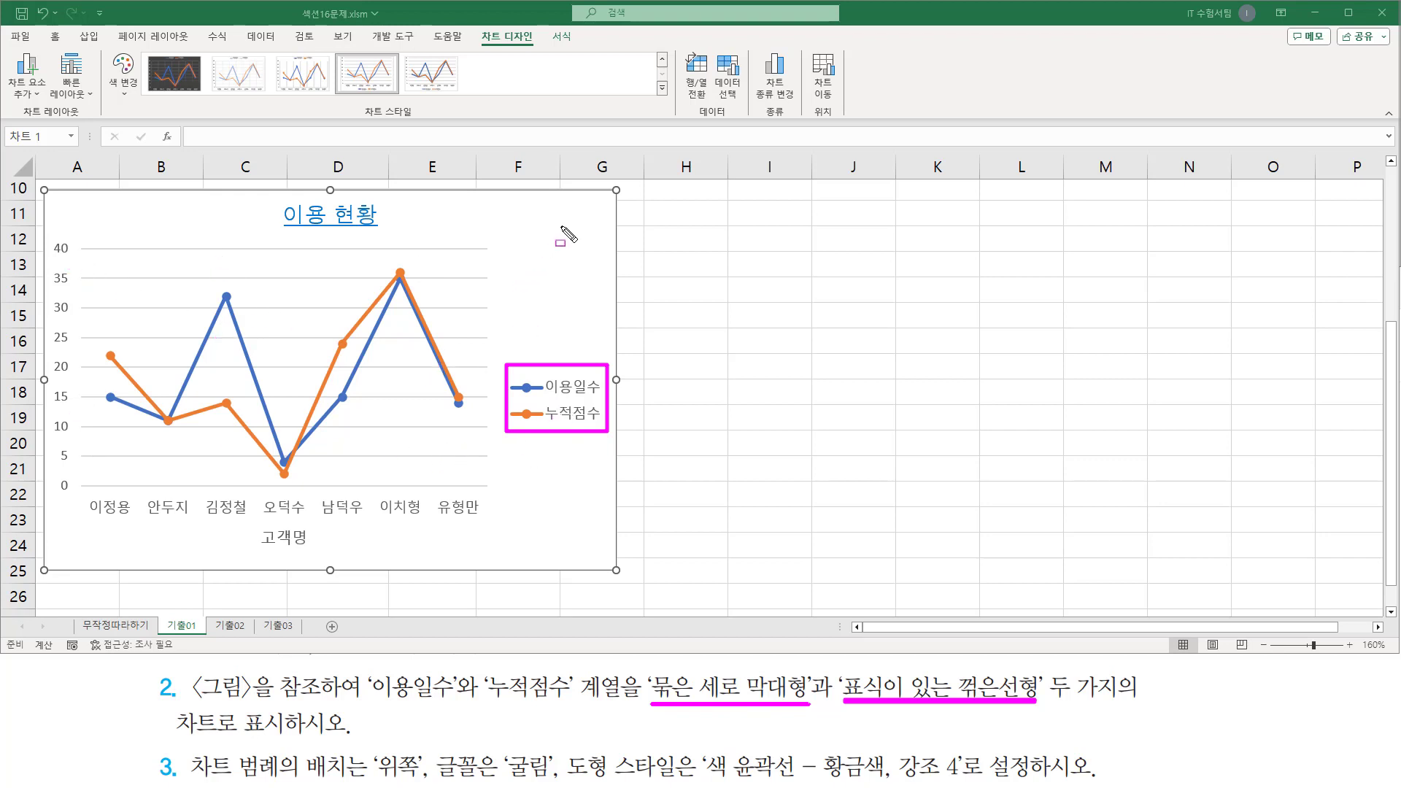
pyautogui.press('Escape')
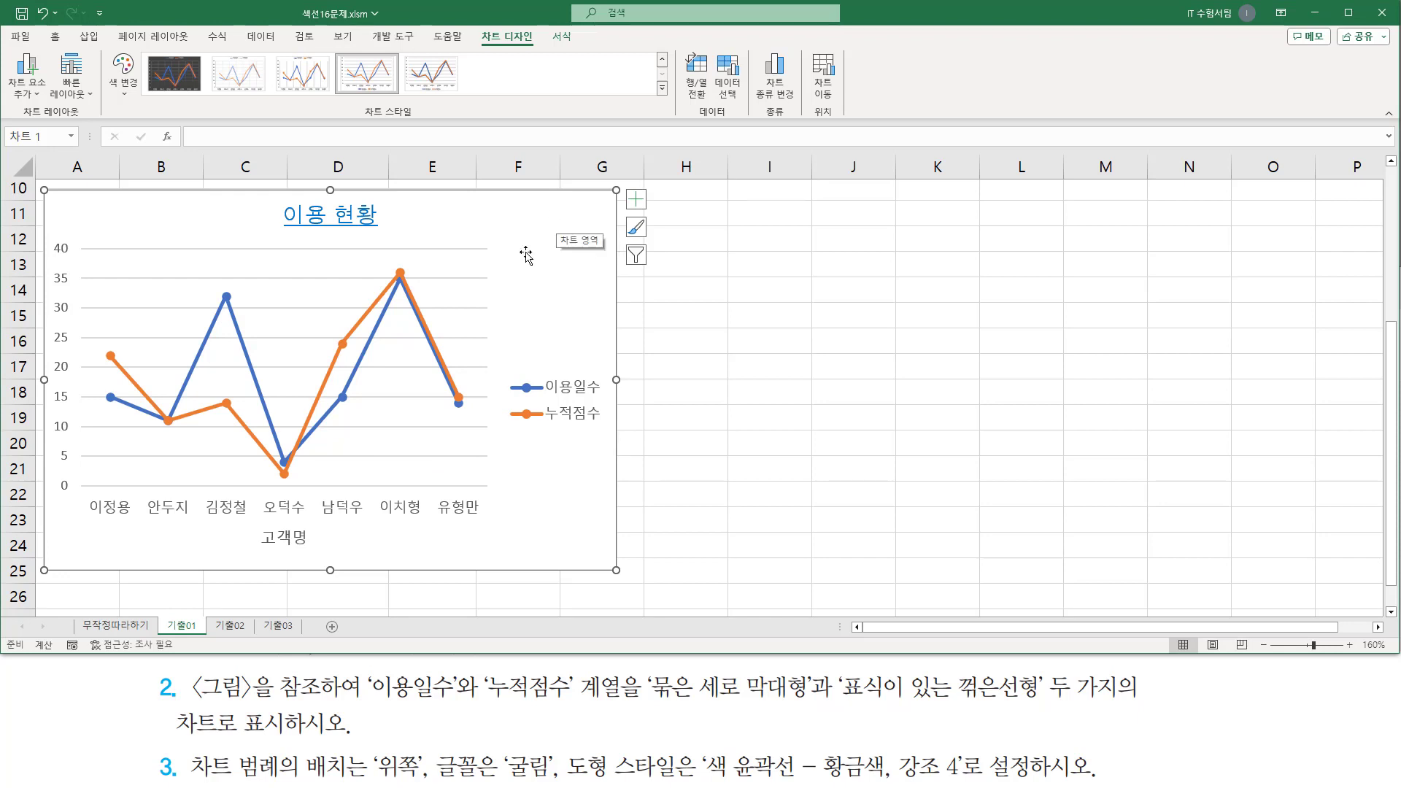
# - Open the data source selection for the line chart
pyautogui.rightClick(564, 216)
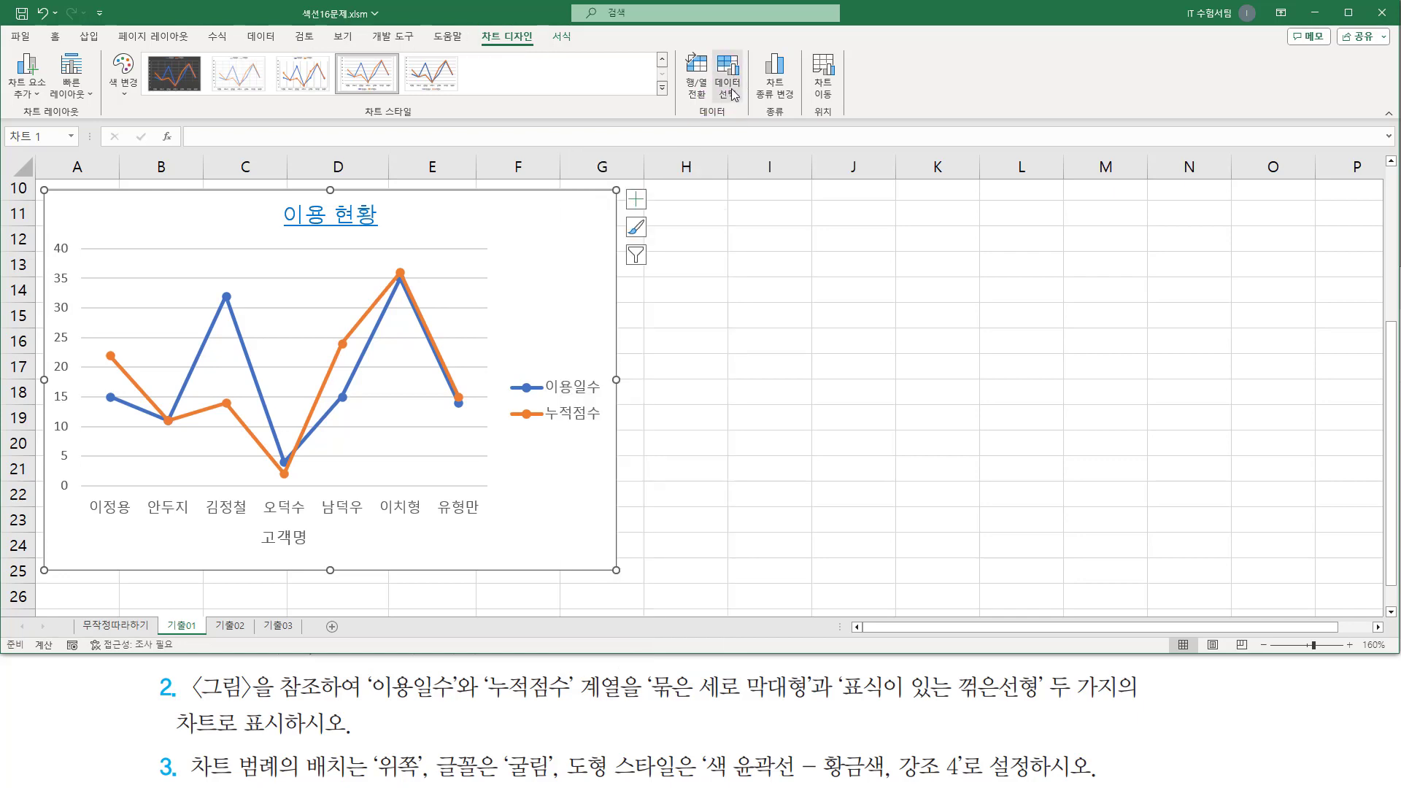
pyautogui.click(732, 93)
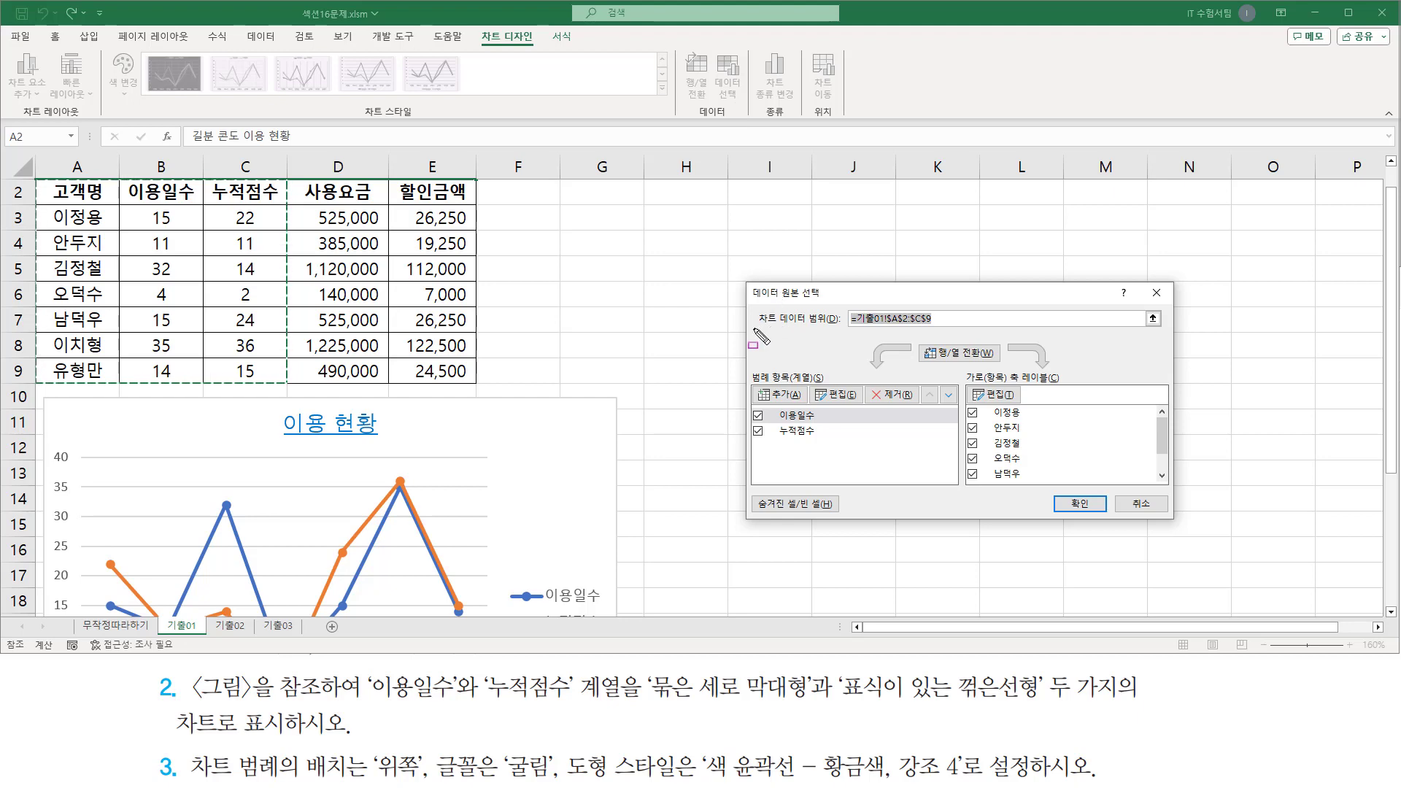
pyautogui.moveTo(754, 329); pyautogui.dragTo(936, 334)
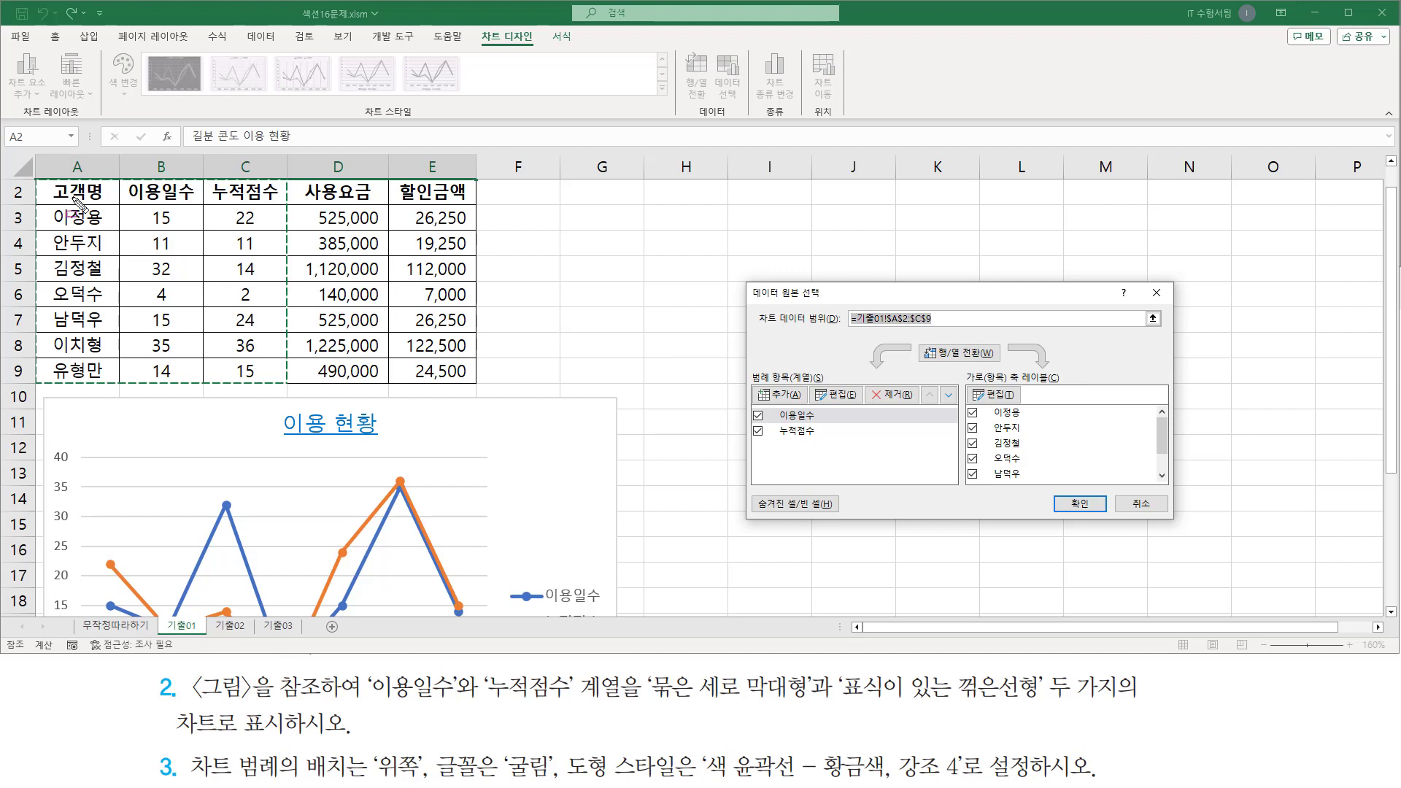
pyautogui.moveTo(42, 184)
pyautogui.mouseDown()
pyautogui.moveTo(271, 207)
pyautogui.moveTo(280, 385)
pyautogui.mouseUp()
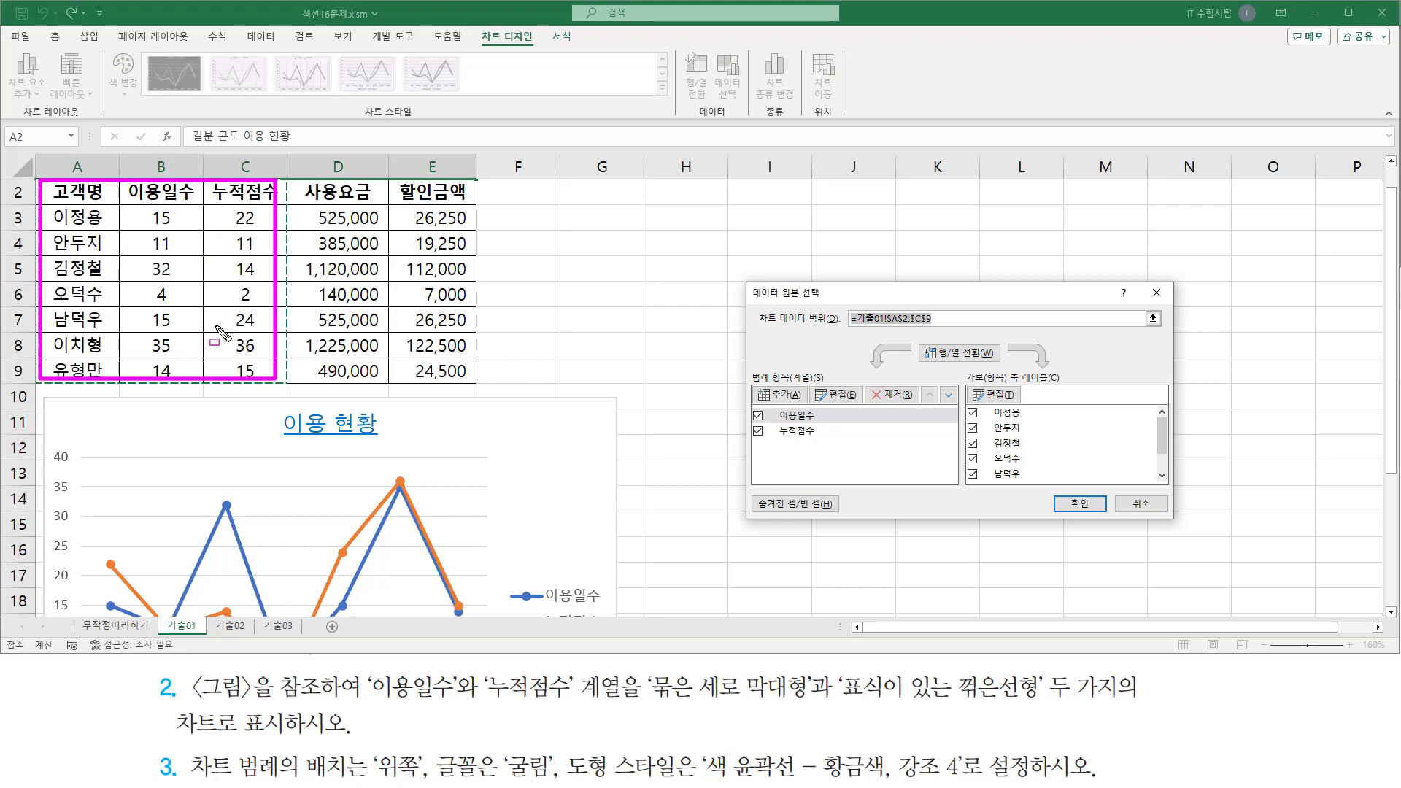
pyautogui.moveTo(839, 712); pyautogui.dragTo(1055, 711)
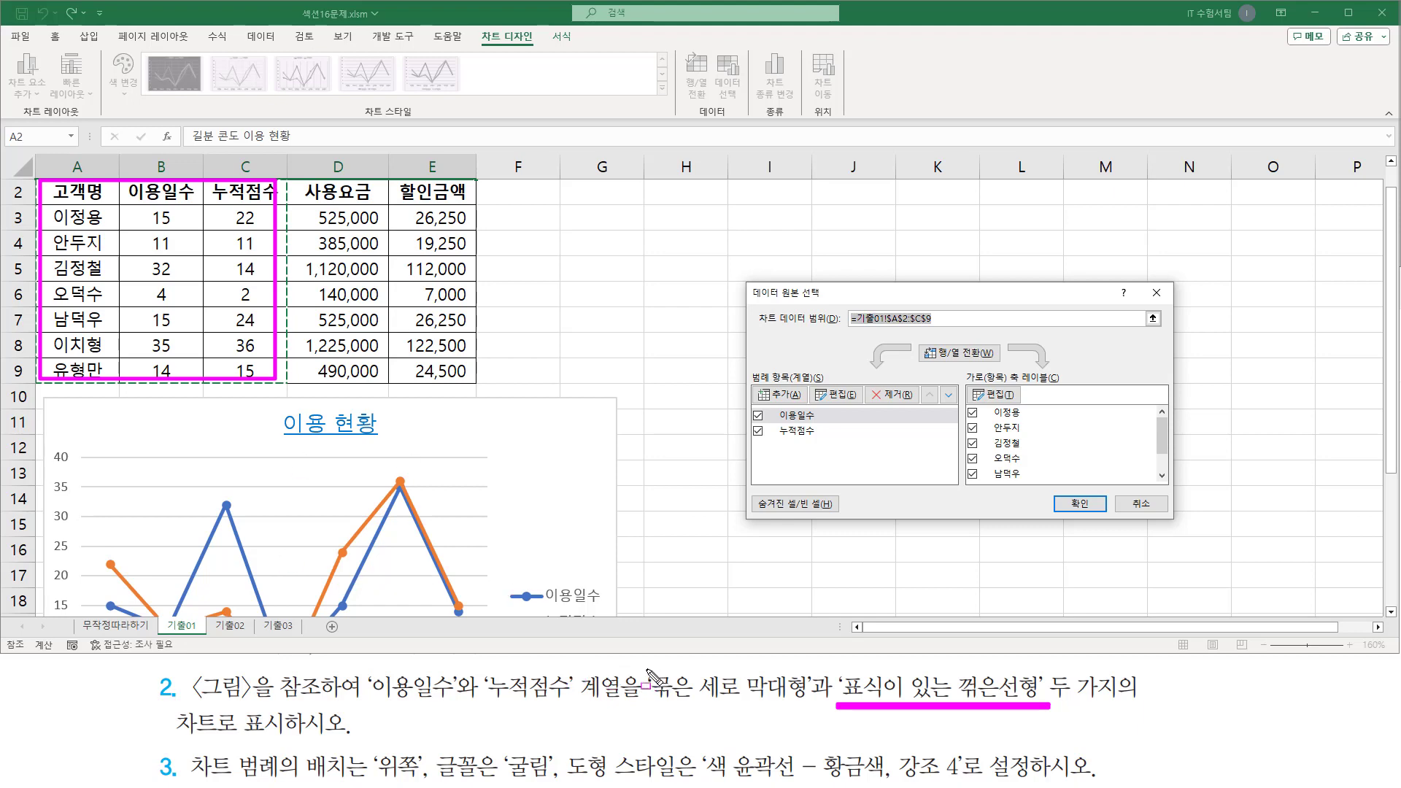
pyautogui.moveTo(646, 670)
pyautogui.mouseDown()
pyautogui.moveTo(672, 719)
pyautogui.moveTo(814, 718)
pyautogui.mouseUp()
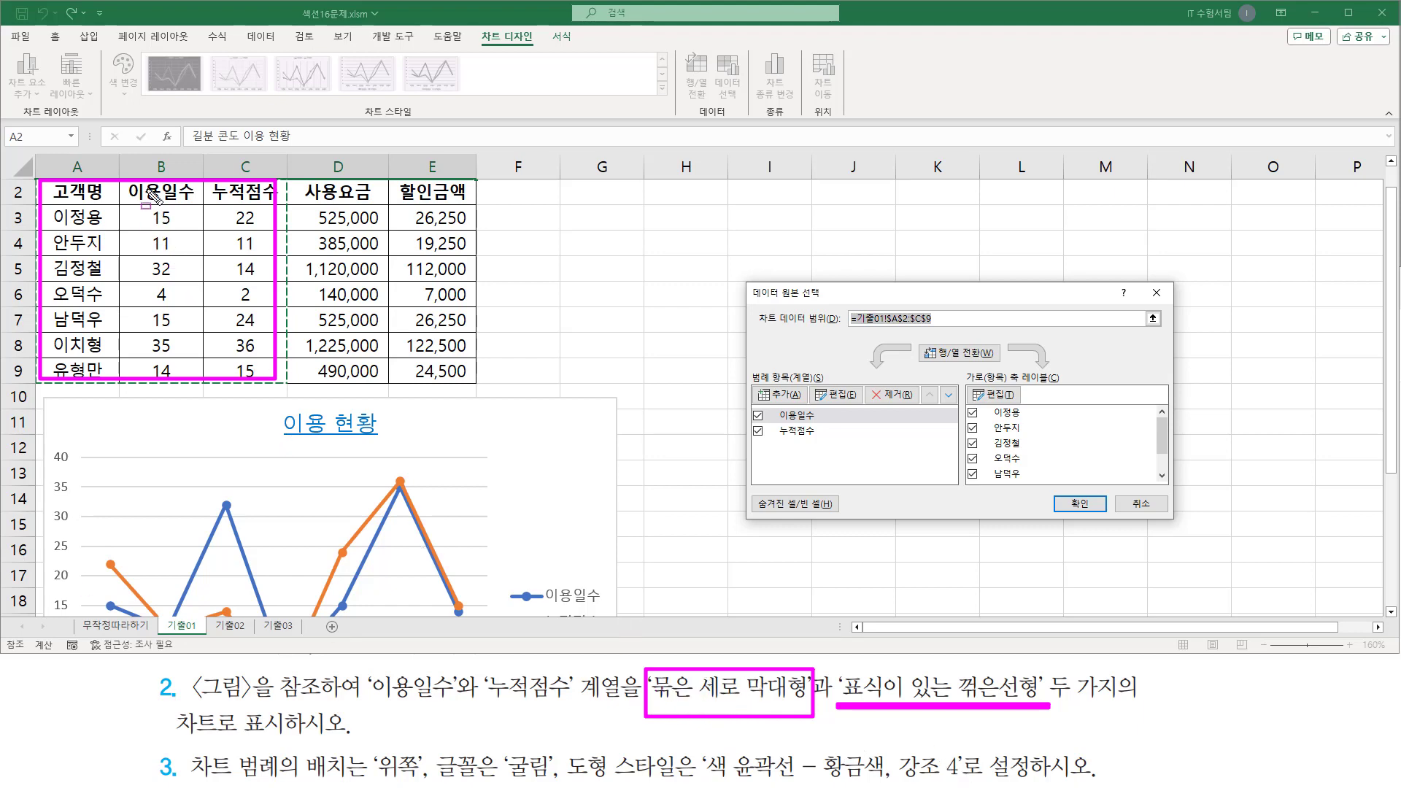
pyautogui.moveTo(135, 188)
pyautogui.mouseDown()
pyautogui.moveTo(263, 207)
pyautogui.moveTo(268, 381)
pyautogui.mouseUp()
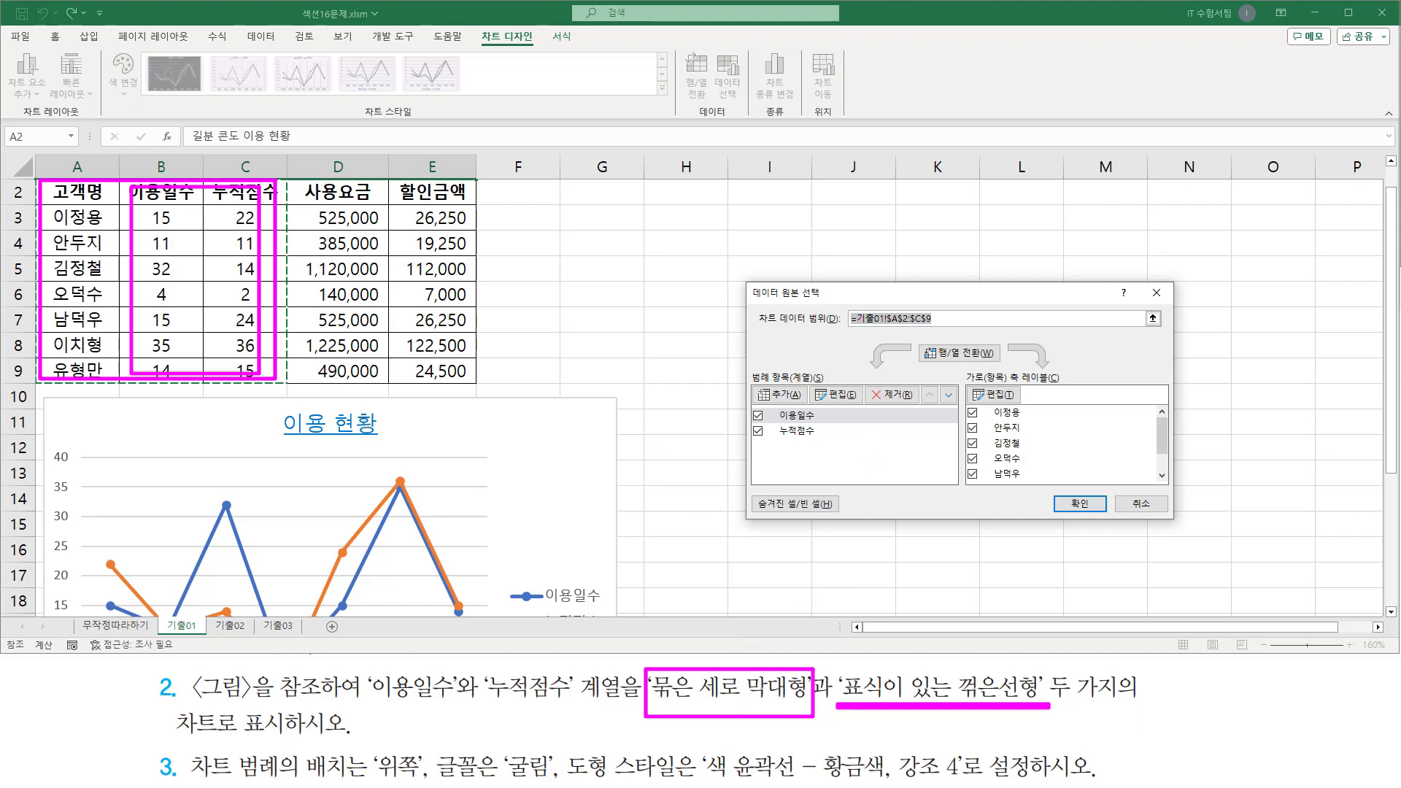
pyautogui.press('Escape')
pyautogui.moveTo(850, 328)
pyautogui.mouseDown()
pyautogui.moveTo(939, 329)
pyautogui.moveTo(935, 305)
pyautogui.mouseUp()
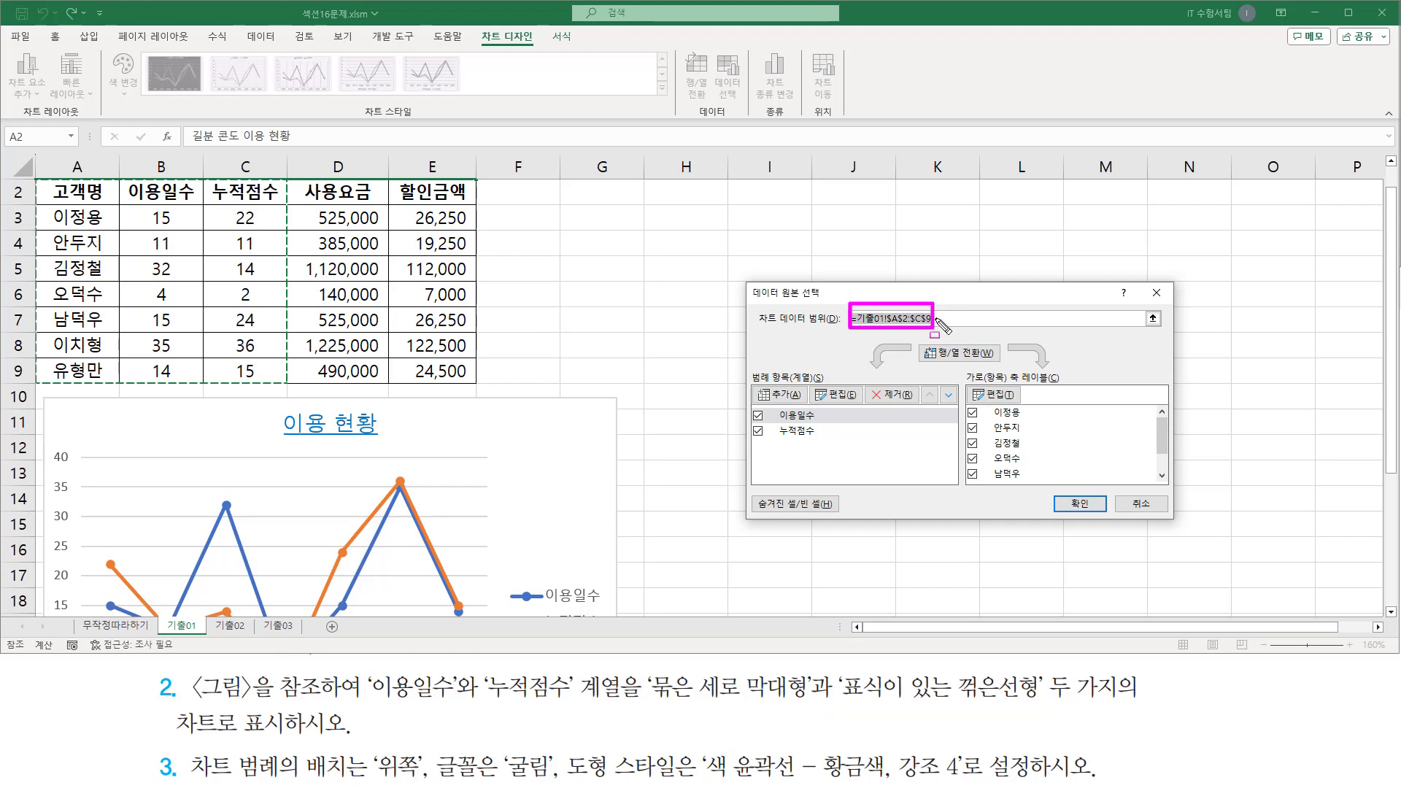
pyautogui.press('Escape')
# - Append the range 기출01!$B$2:$C$9 to the chart data range, separated by a comma, to repeat the 이용일수 and 누적점수 series
pyautogui.click(956, 320)
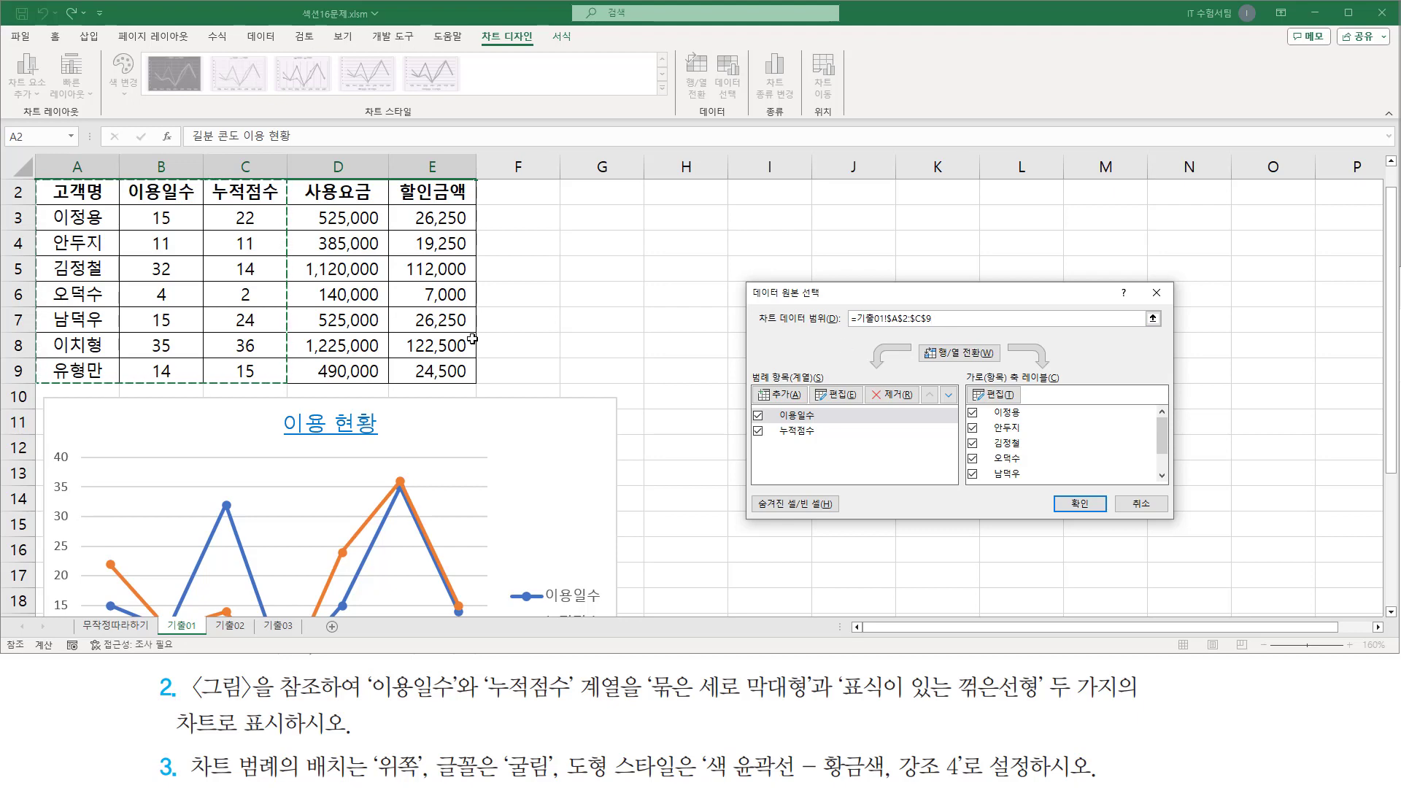
pyautogui.write(',기출01!$B$2')
pyautogui.moveTo(168, 201); pyautogui.dragTo(259, 363)
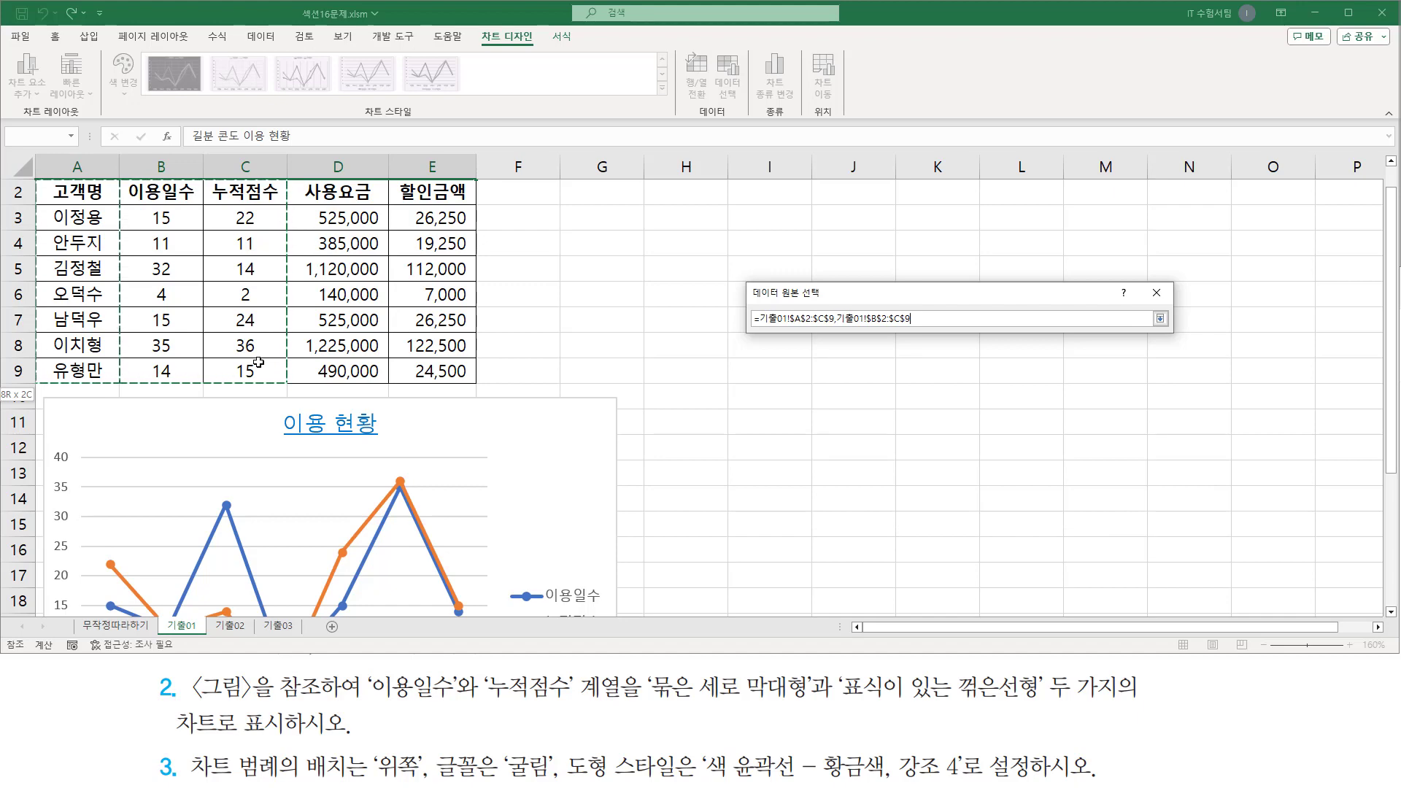
pyautogui.moveTo(258, 363); pyautogui.dragTo(258, 363)
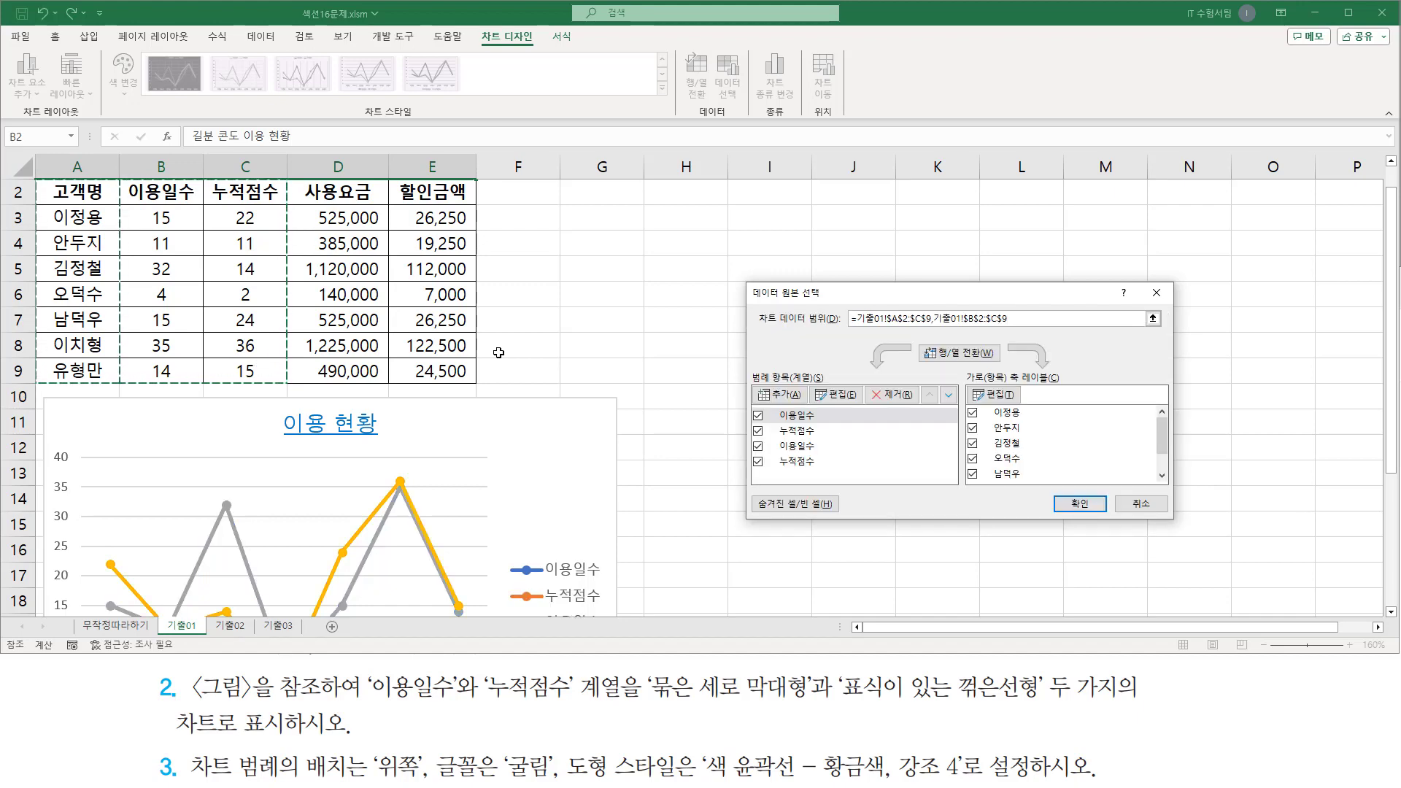
pyautogui.moveTo(849, 327); pyautogui.dragTo(934, 327)
pyautogui.moveTo(38, 180)
pyautogui.mouseDown()
pyautogui.moveTo(262, 387)
pyautogui.moveTo(299, 388)
pyautogui.mouseUp()
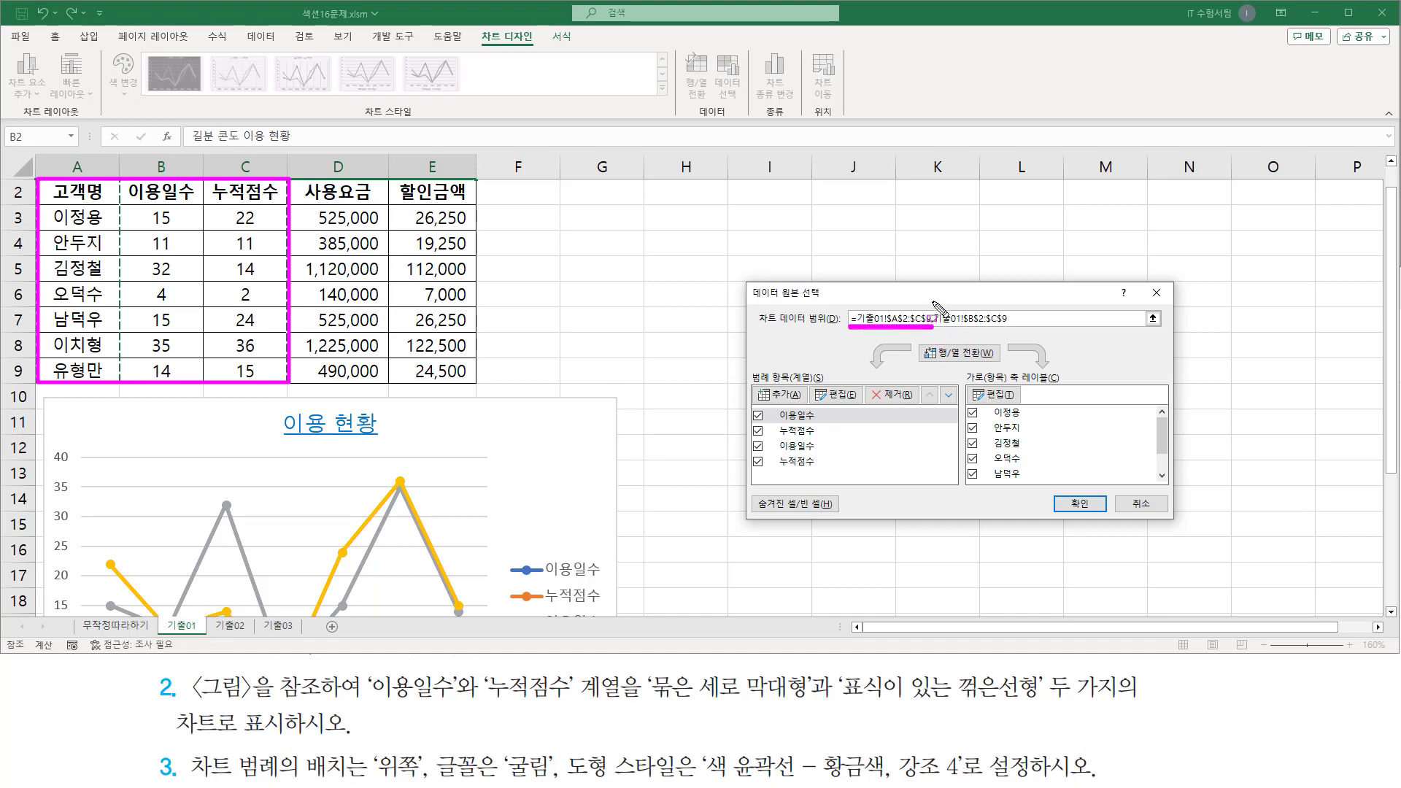
# - Apply the combined chart data range =기출01!$A$2:$C$9,기출01!$B$2:$C$9 to the line chart
pyautogui.moveTo(934, 302)
pyautogui.mouseDown()
pyautogui.moveTo(964, 337)
pyautogui.moveTo(934, 301)
pyautogui.mouseUp()
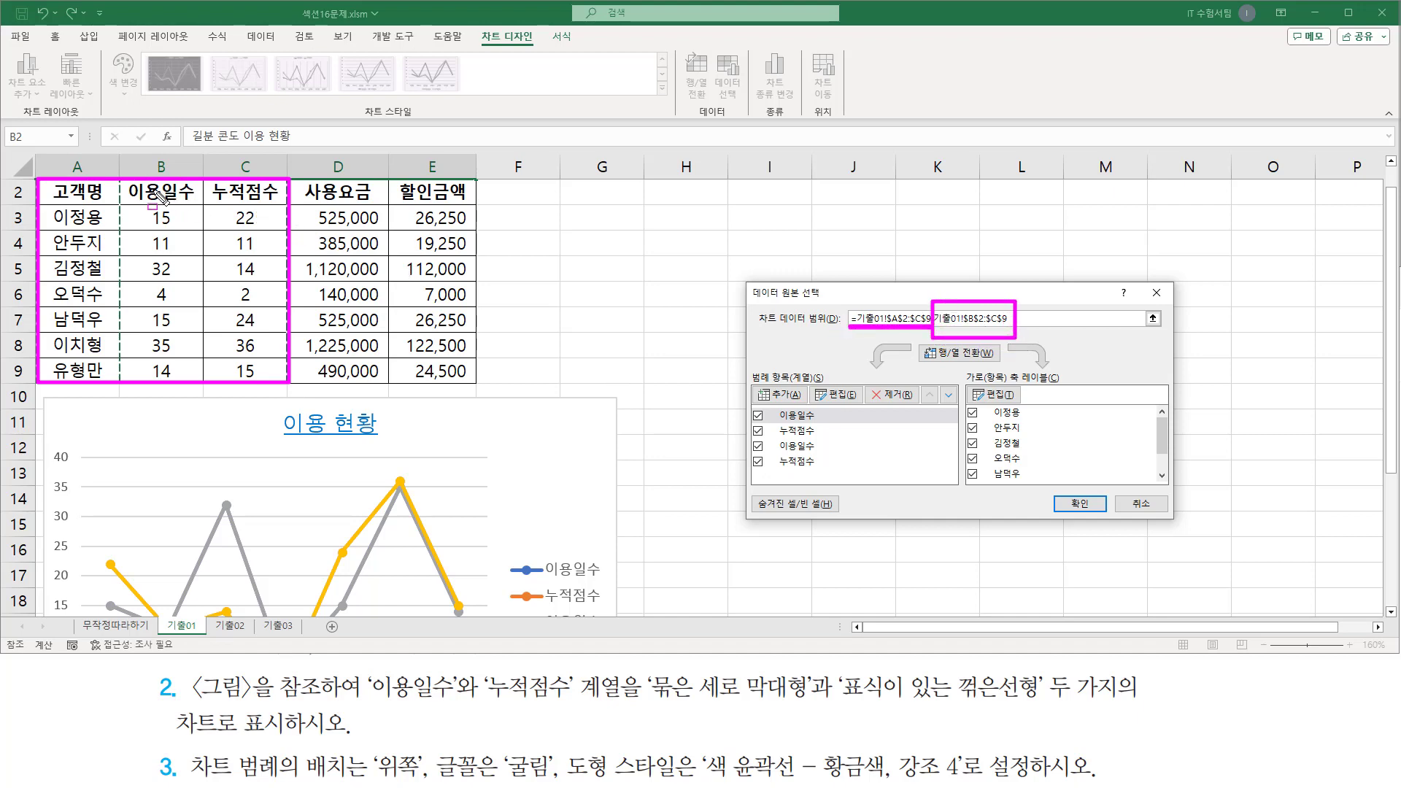
pyautogui.moveTo(157, 191); pyautogui.dragTo(266, 373)
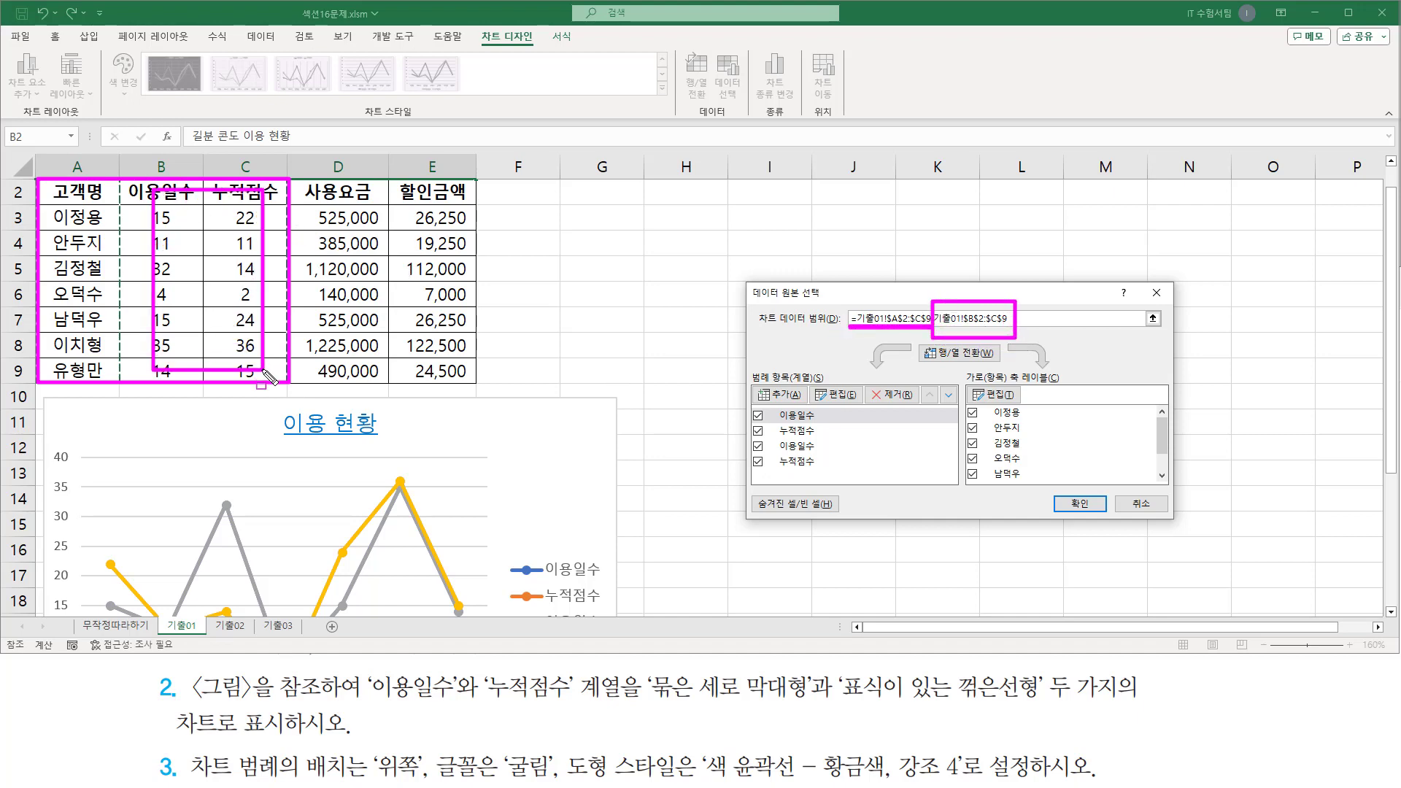
pyautogui.moveTo(1059, 513)
pyautogui.mouseDown()
pyautogui.moveTo(1061, 488)
pyautogui.moveTo(1103, 516)
pyautogui.mouseUp()
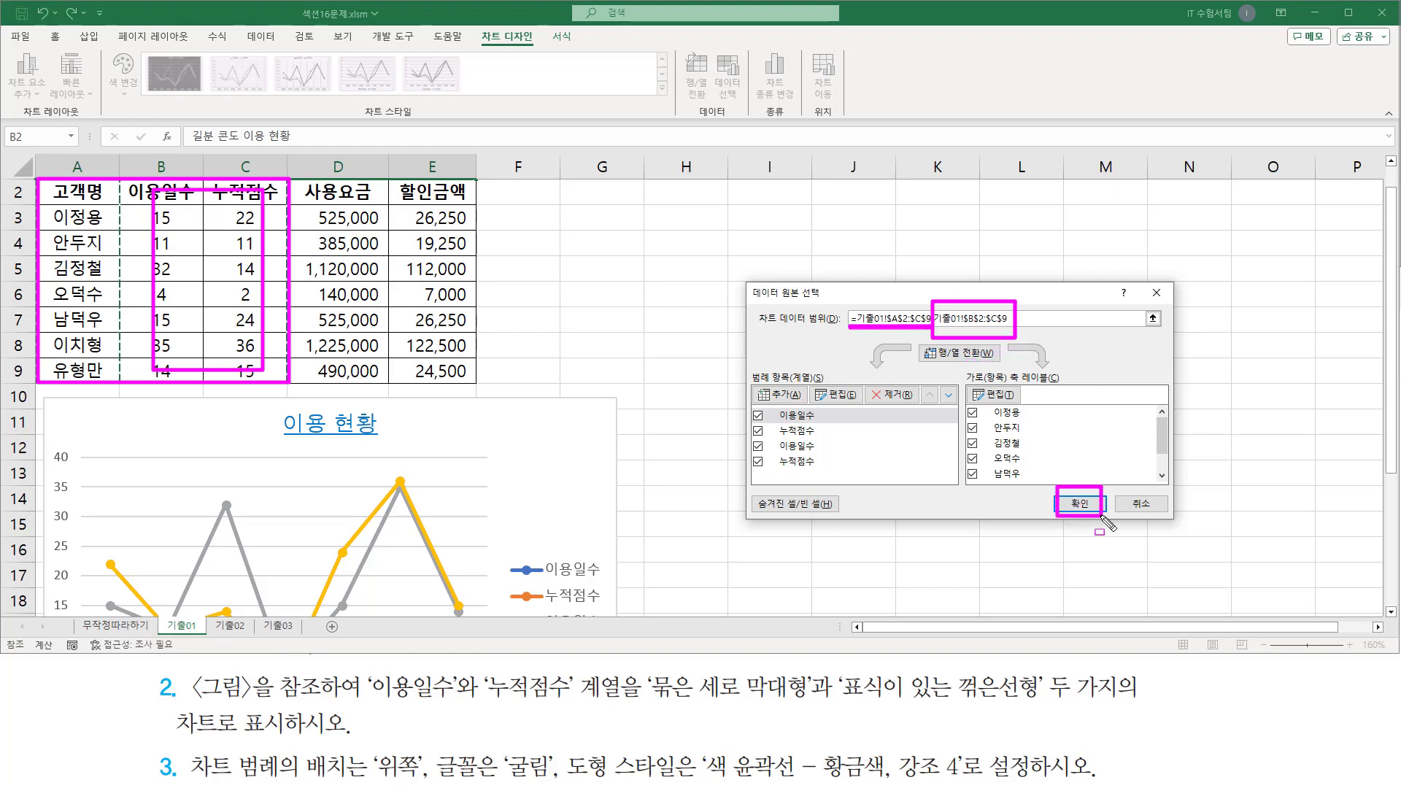
pyautogui.press('Escape')
pyautogui.click(1081, 504)
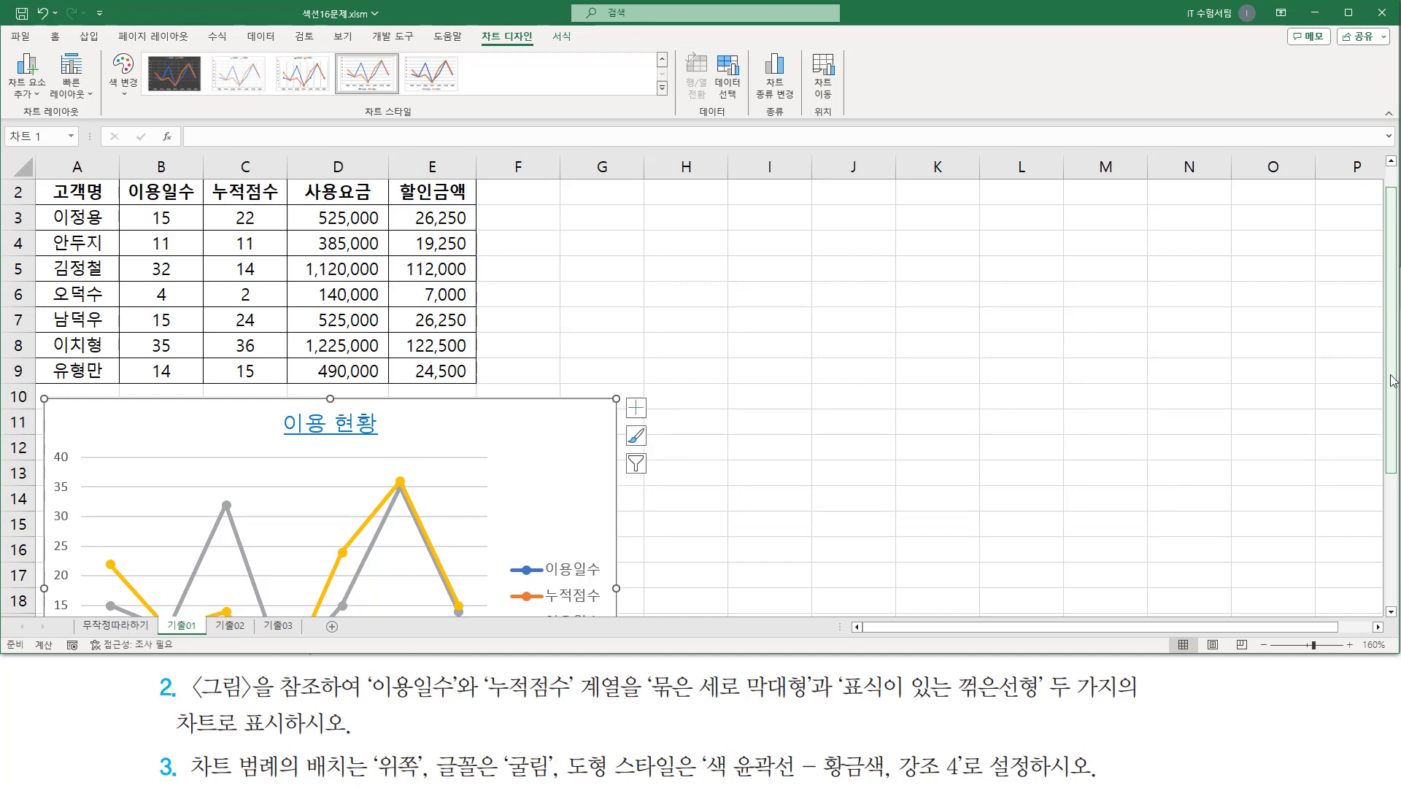
# - Open the series chart type settings from the yellow 누적점수 line
pyautogui.moveTo(1389, 387); pyautogui.dragTo(1388, 511)
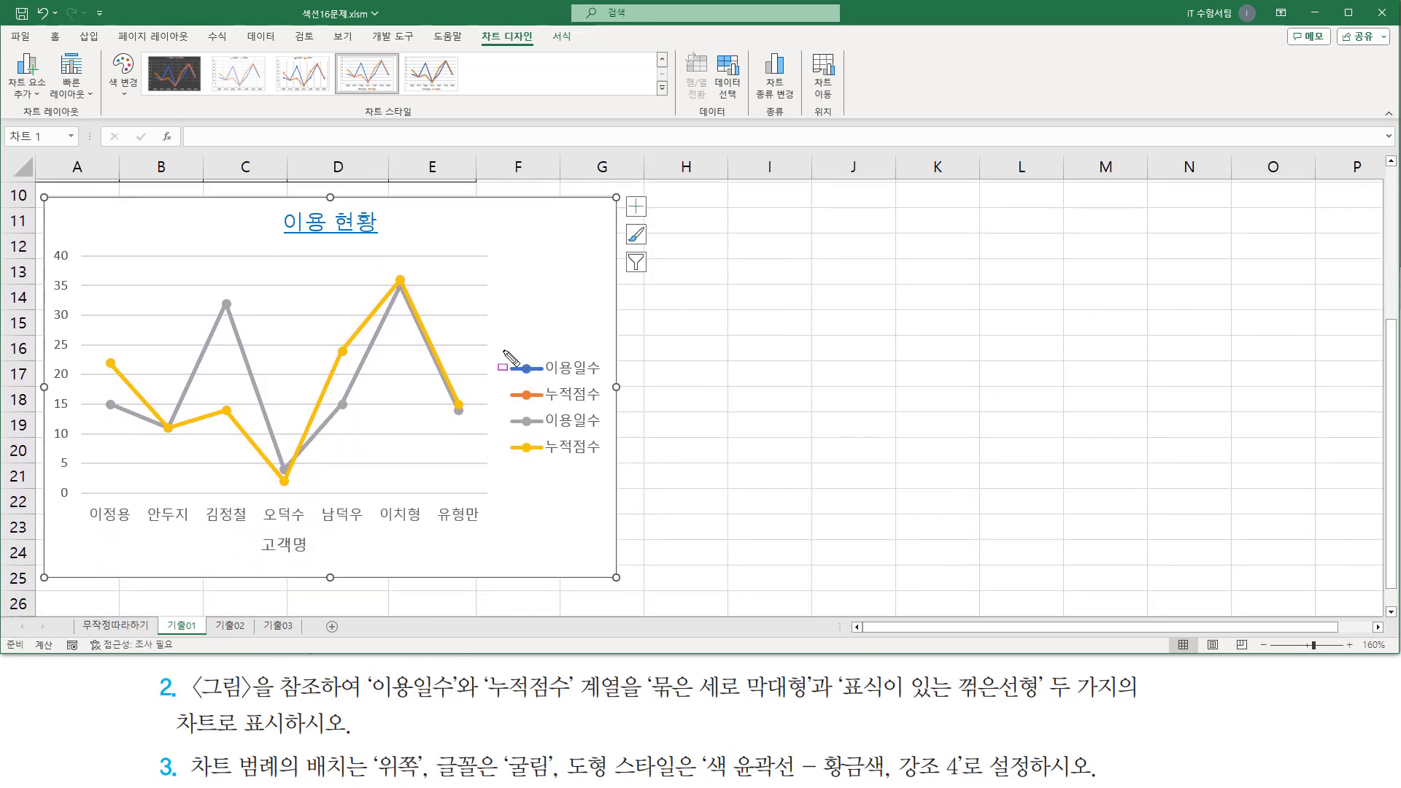
pyautogui.moveTo(502, 350); pyautogui.dragTo(609, 409)
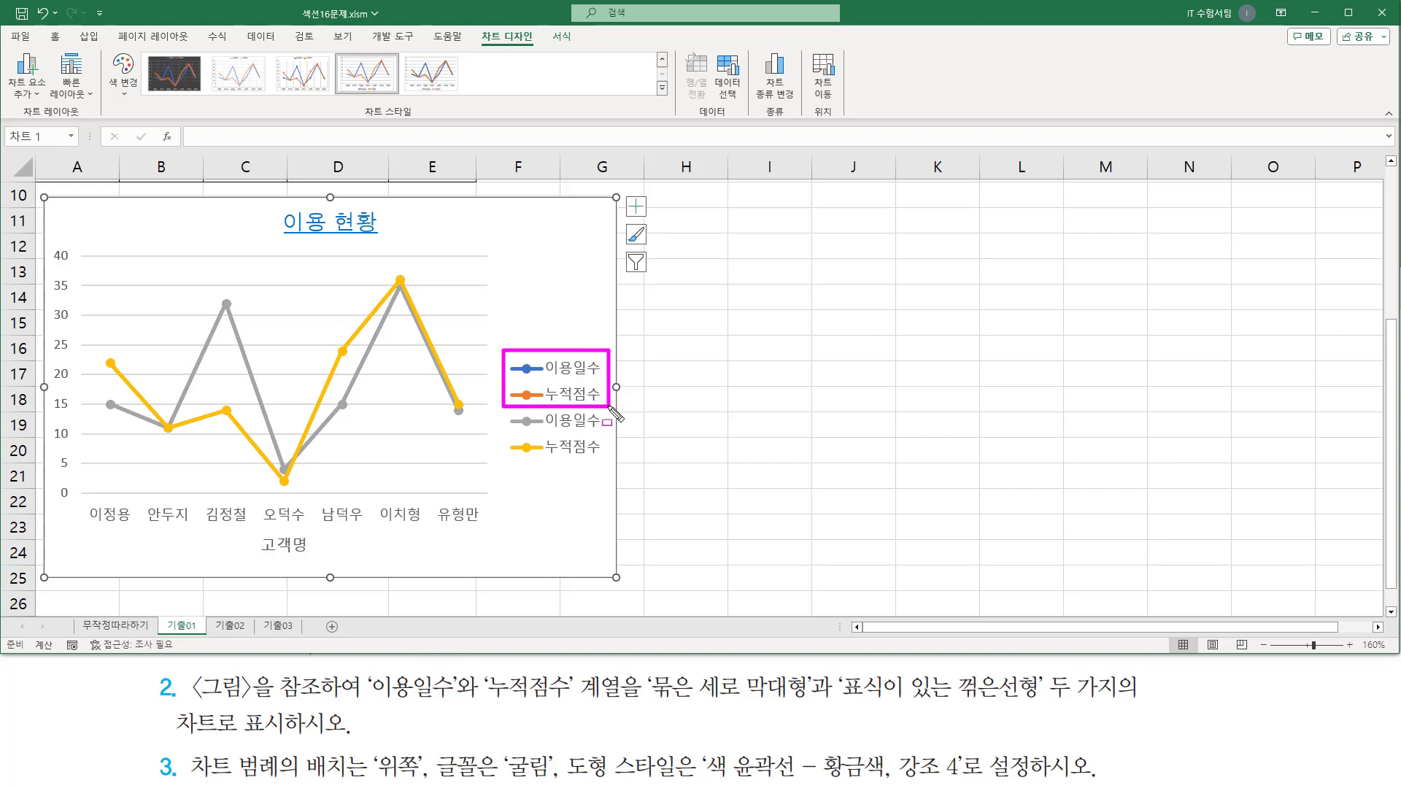
pyautogui.moveTo(503, 412); pyautogui.dragTo(610, 465)
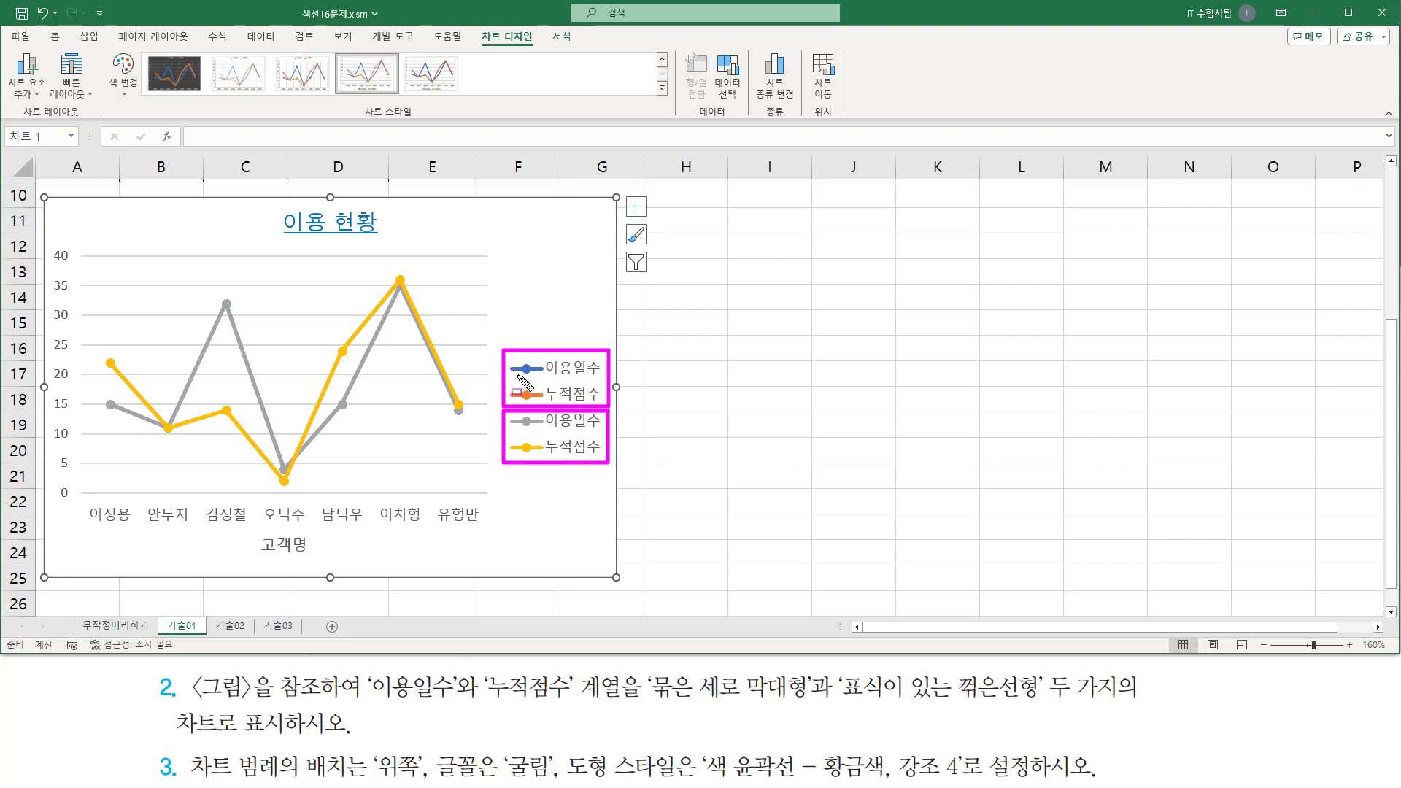
pyautogui.press('Escape')
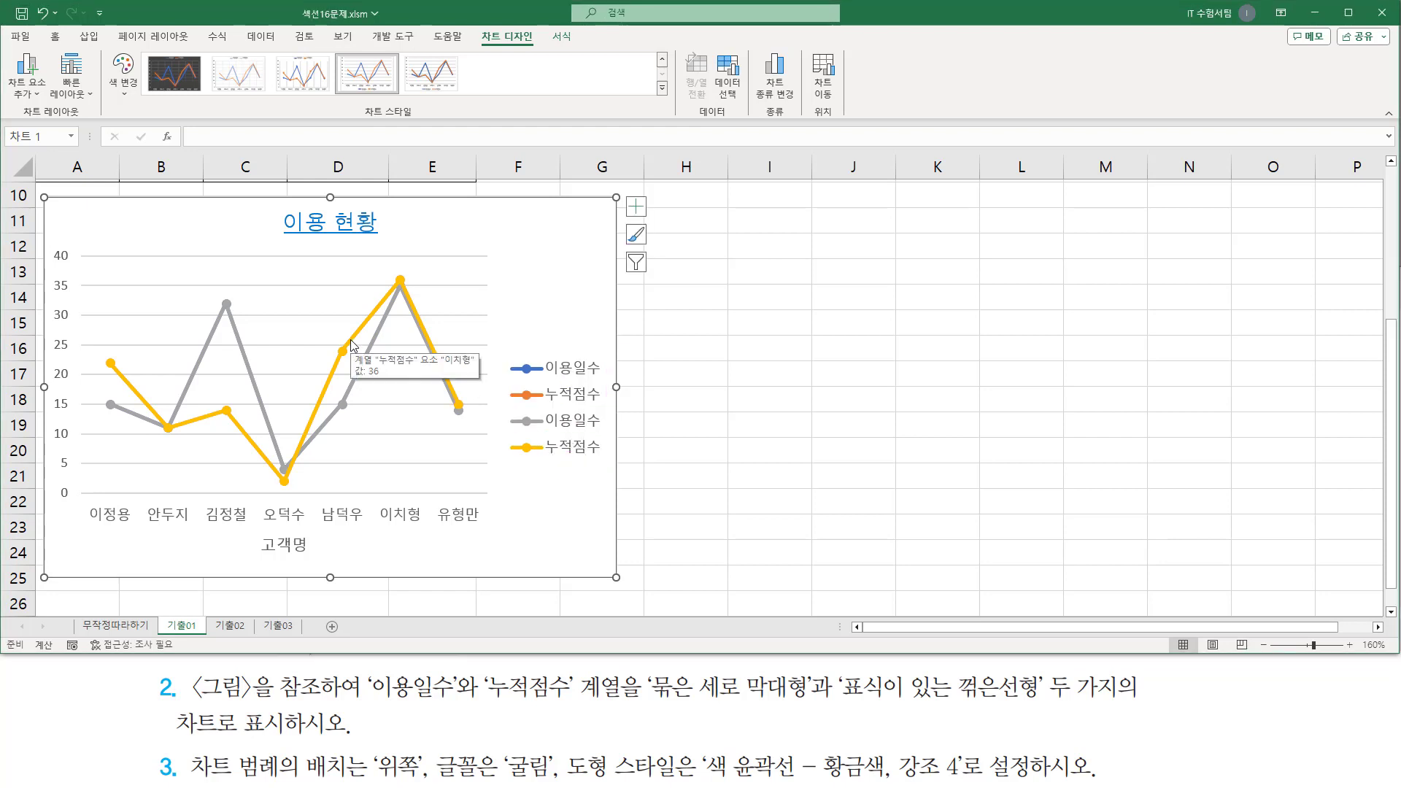
pyautogui.click(351, 346)
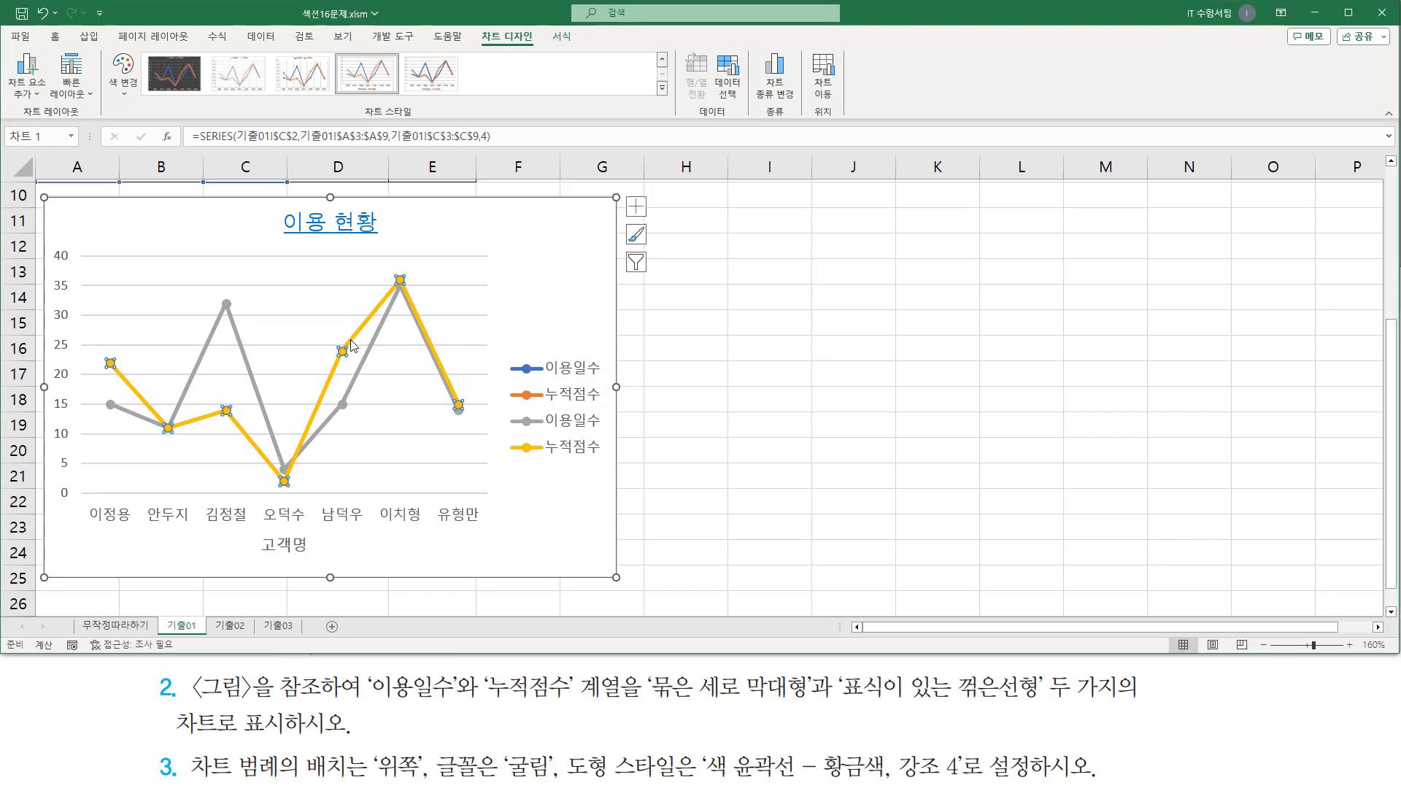
pyautogui.rightClick(370, 327)
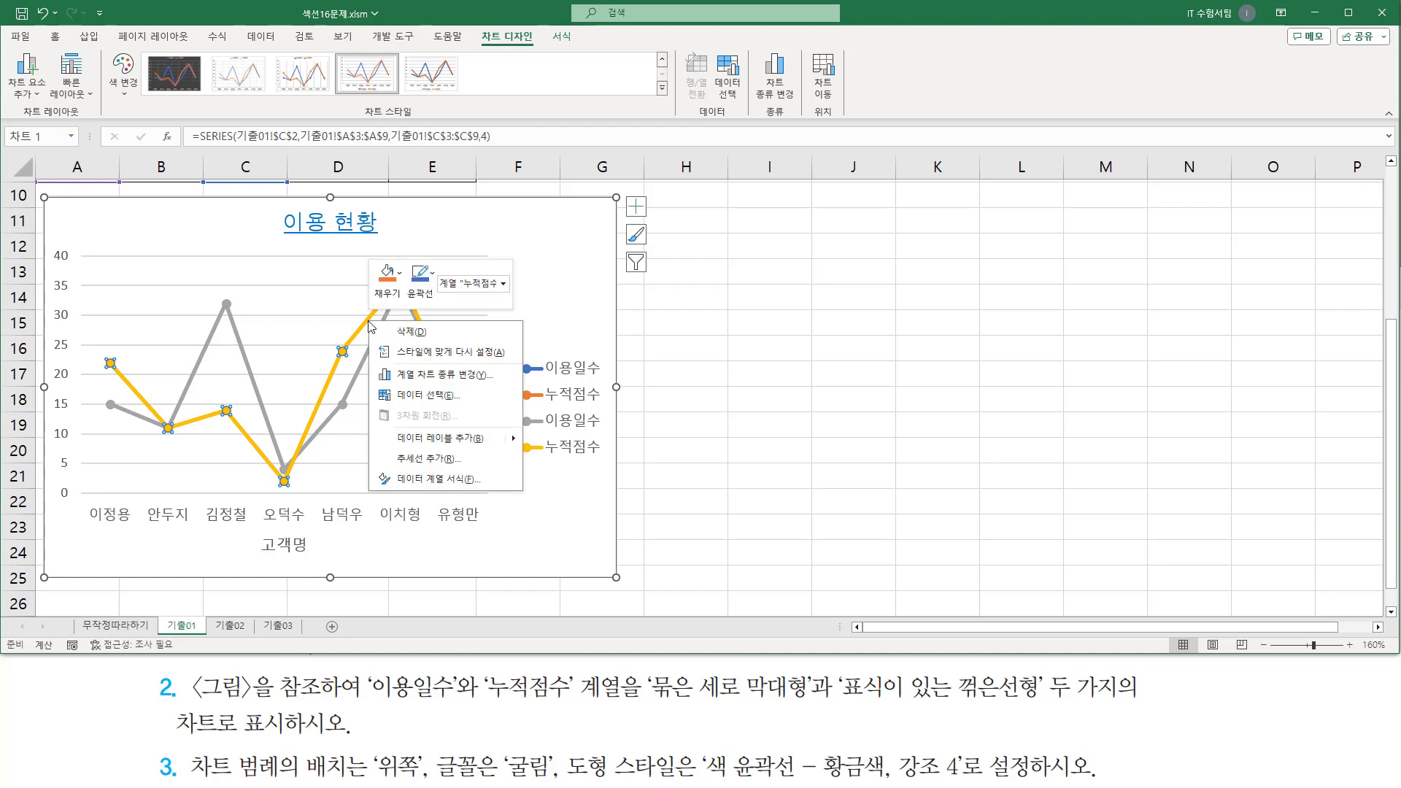
pyautogui.click(419, 380)
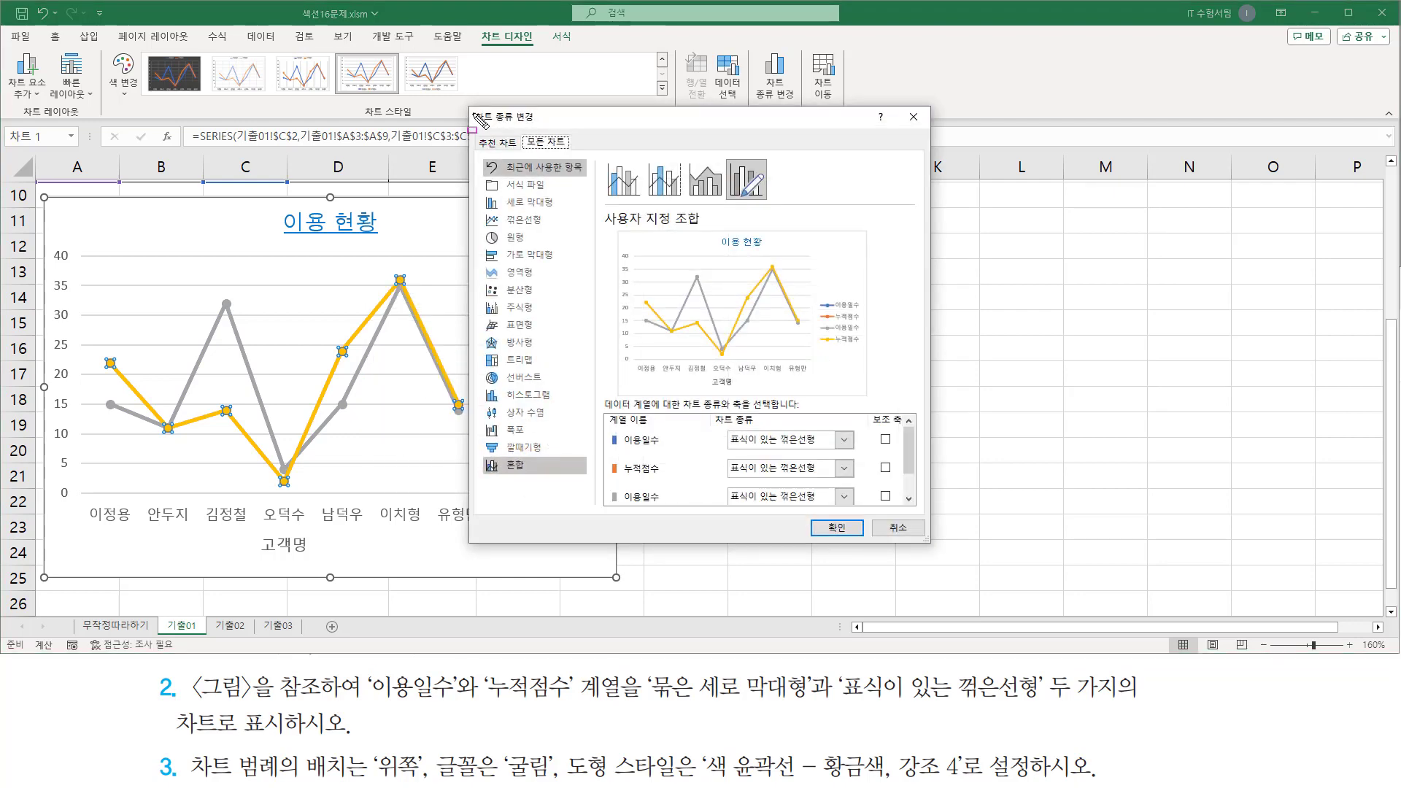
pyautogui.moveTo(470, 108)
pyautogui.mouseDown()
pyautogui.moveTo(487, 126)
pyautogui.moveTo(930, 195)
pyautogui.moveTo(930, 546)
pyautogui.mouseUp()
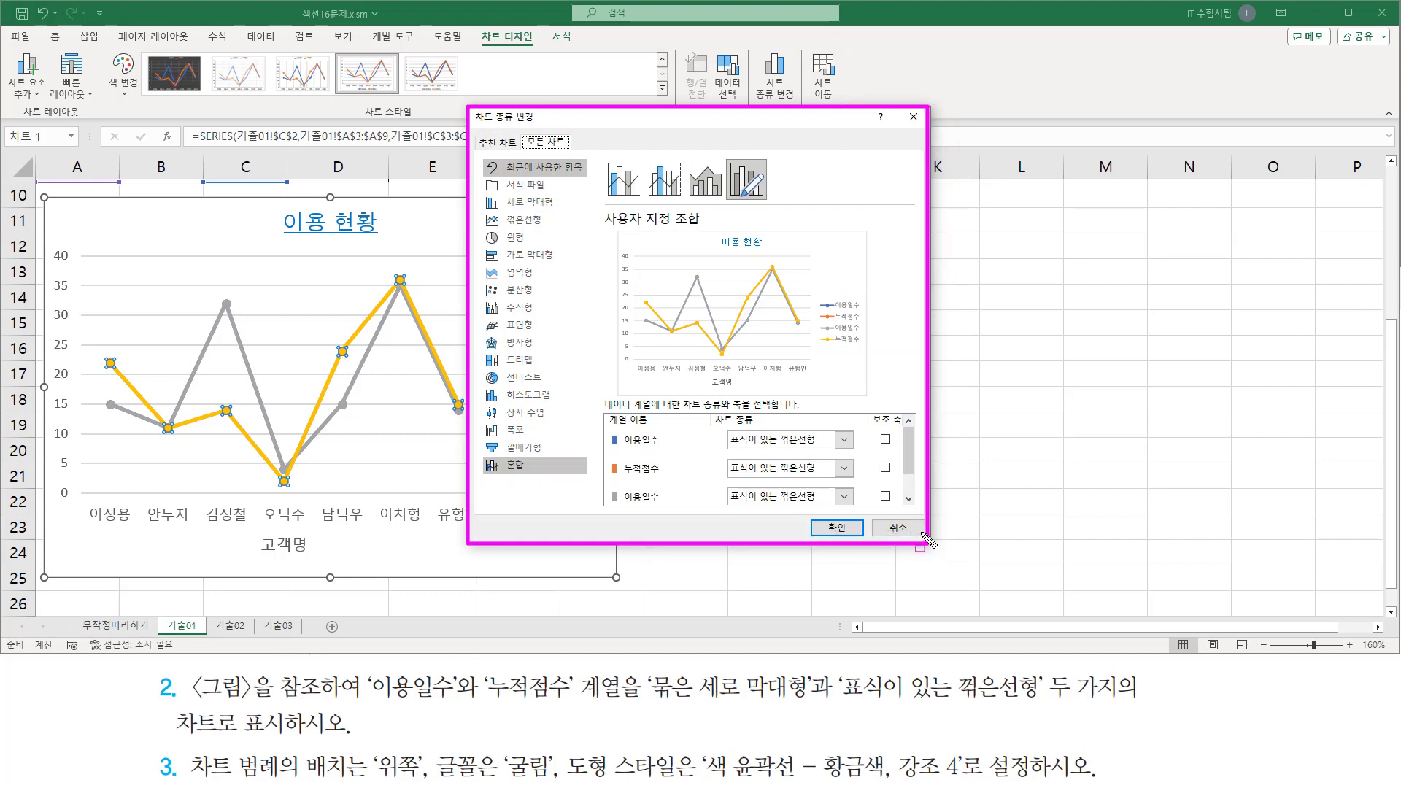
pyautogui.press('Escape')
# - Change the last two series in the combo list, gray 이용일수 and yellow 누적점수, to clustered column (묶은 세로 막대형) and apply
pyautogui.moveTo(605, 429)
pyautogui.mouseDown()
pyautogui.moveTo(672, 480)
pyautogui.moveTo(853, 481)
pyautogui.mouseUp()
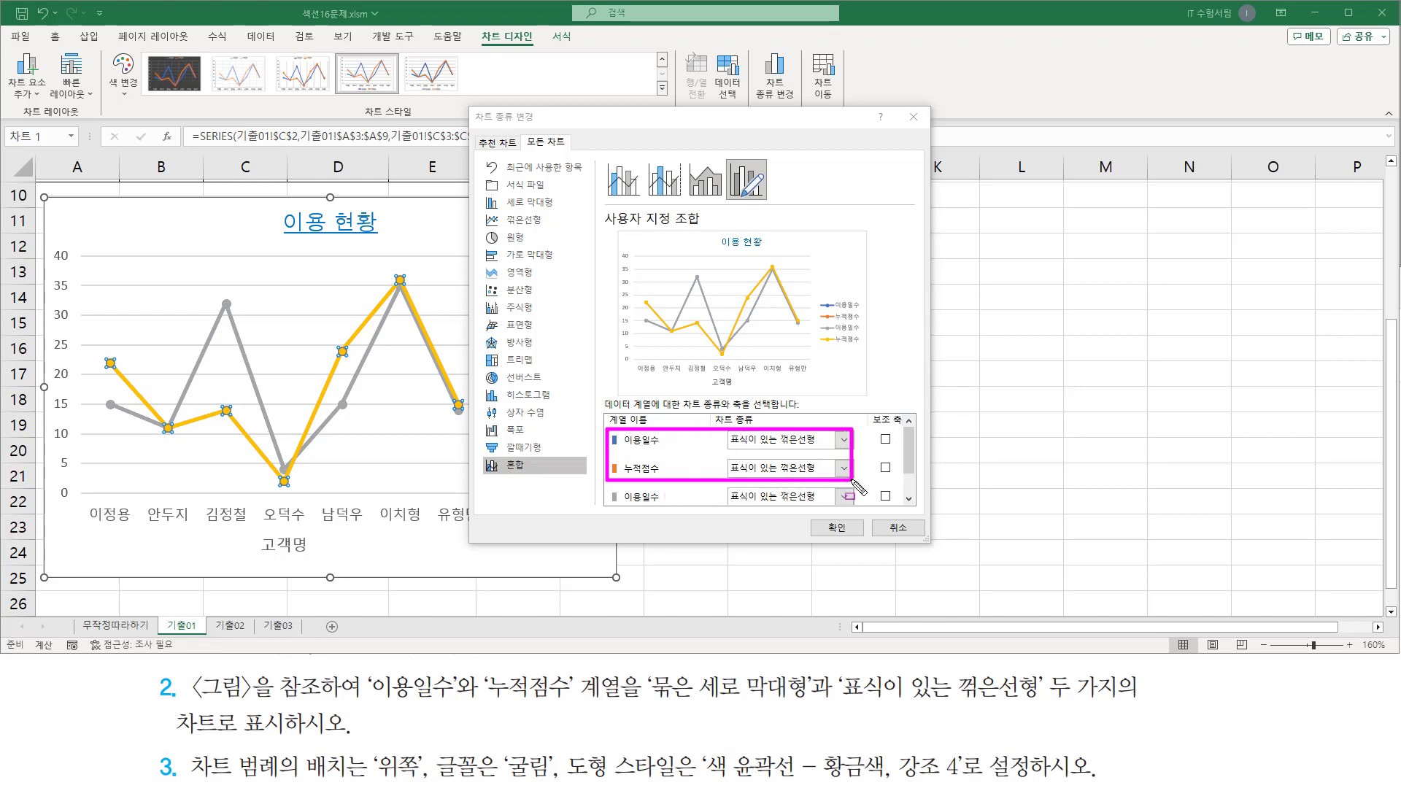
pyautogui.press('Escape')
pyautogui.click(912, 487)
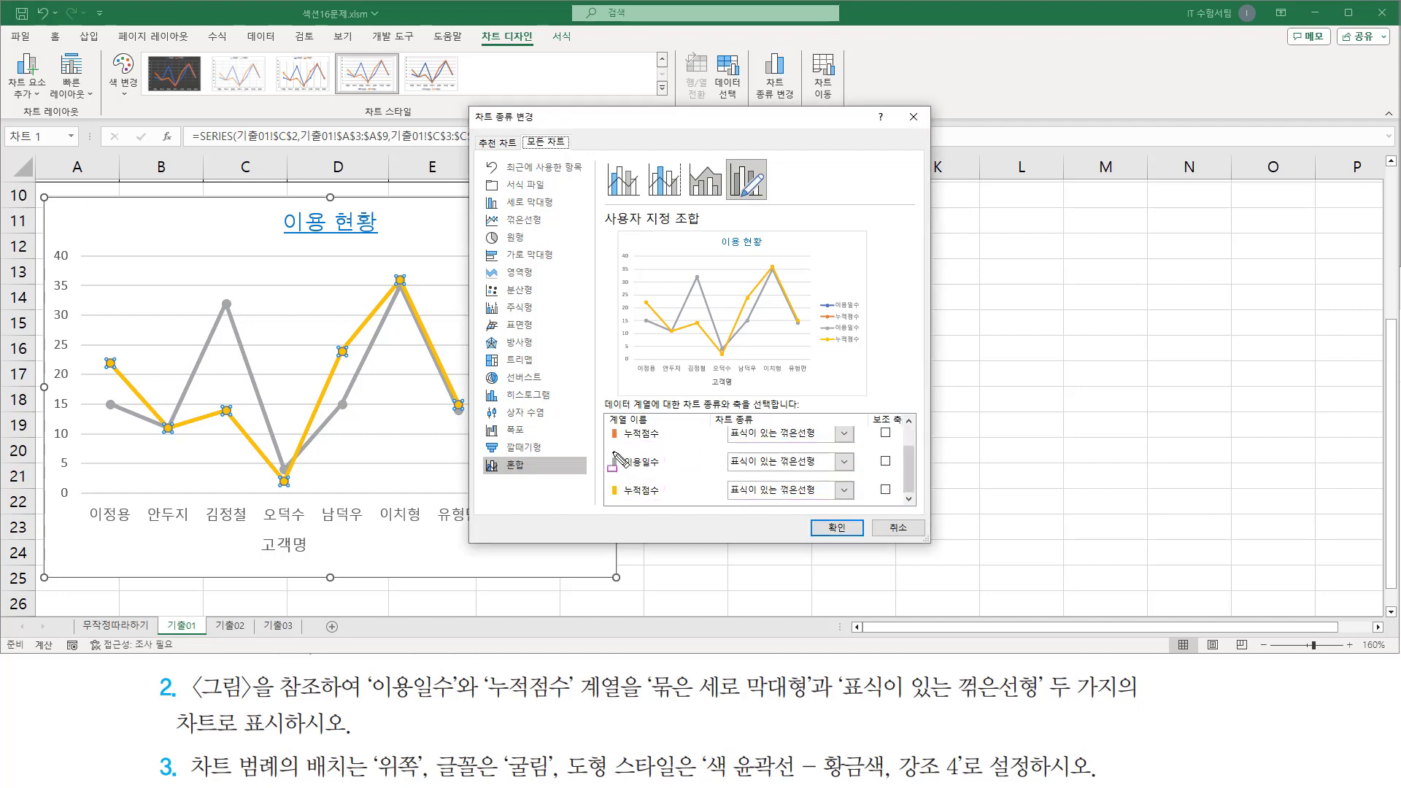
pyautogui.moveTo(610, 448); pyautogui.dragTo(673, 504)
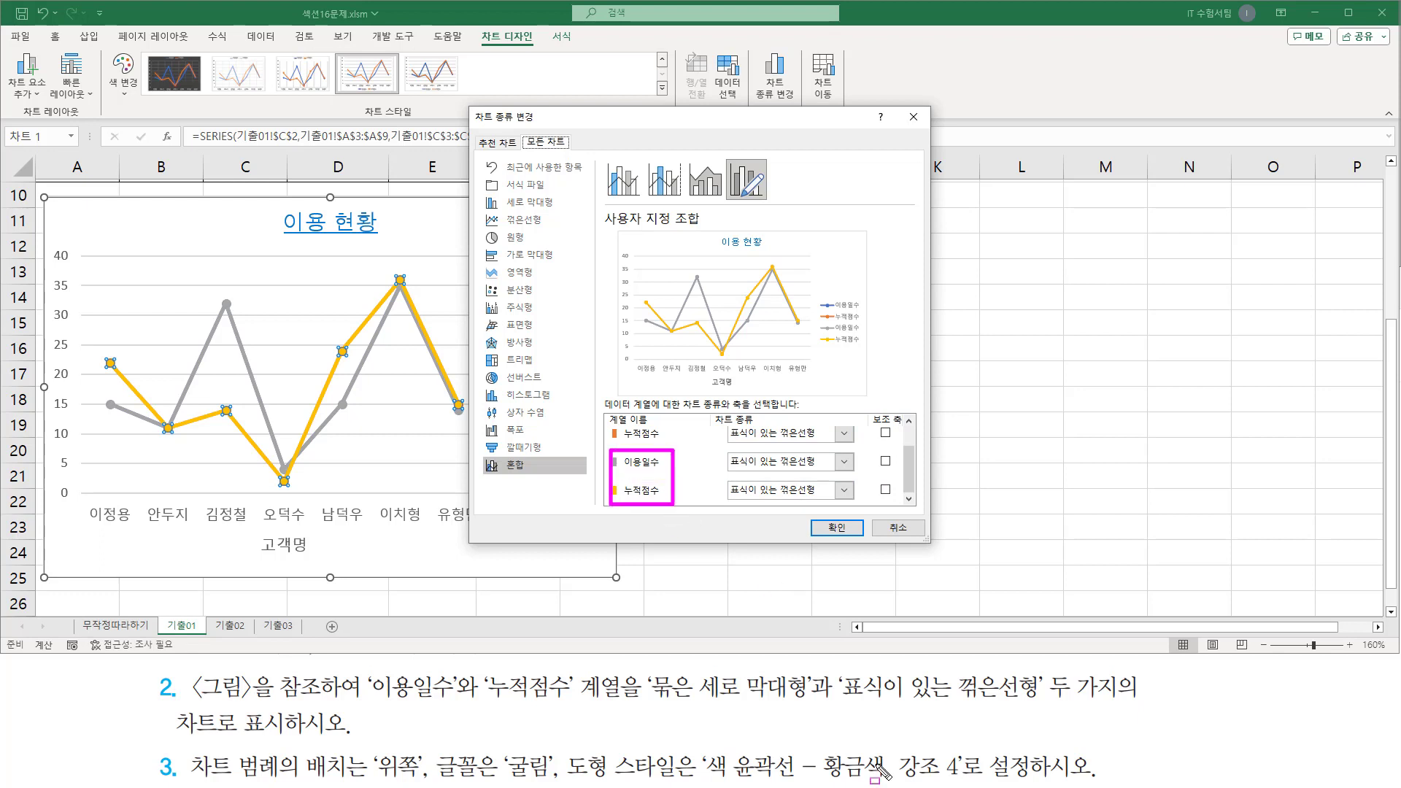
pyautogui.moveTo(651, 702); pyautogui.dragTo(810, 702)
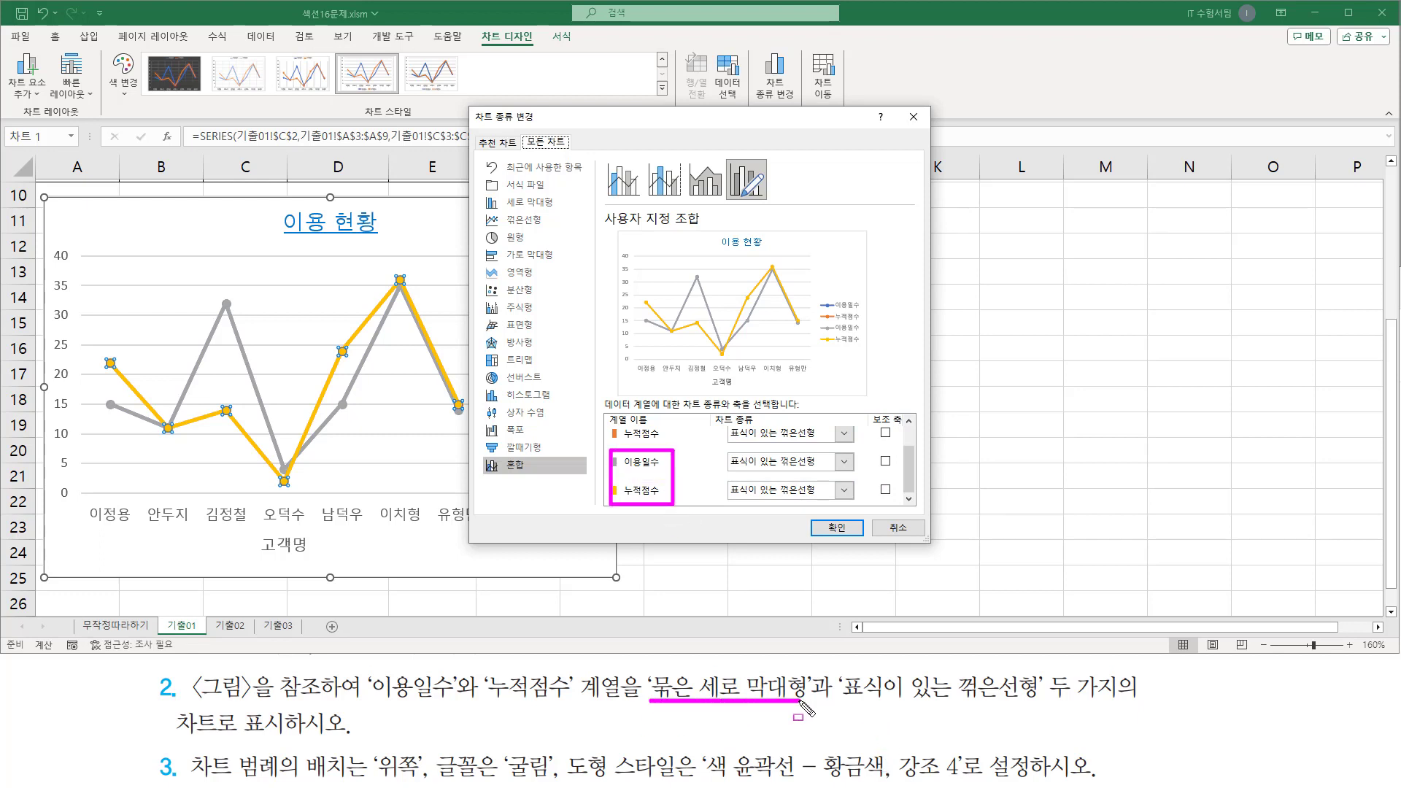
pyautogui.click(844, 463)
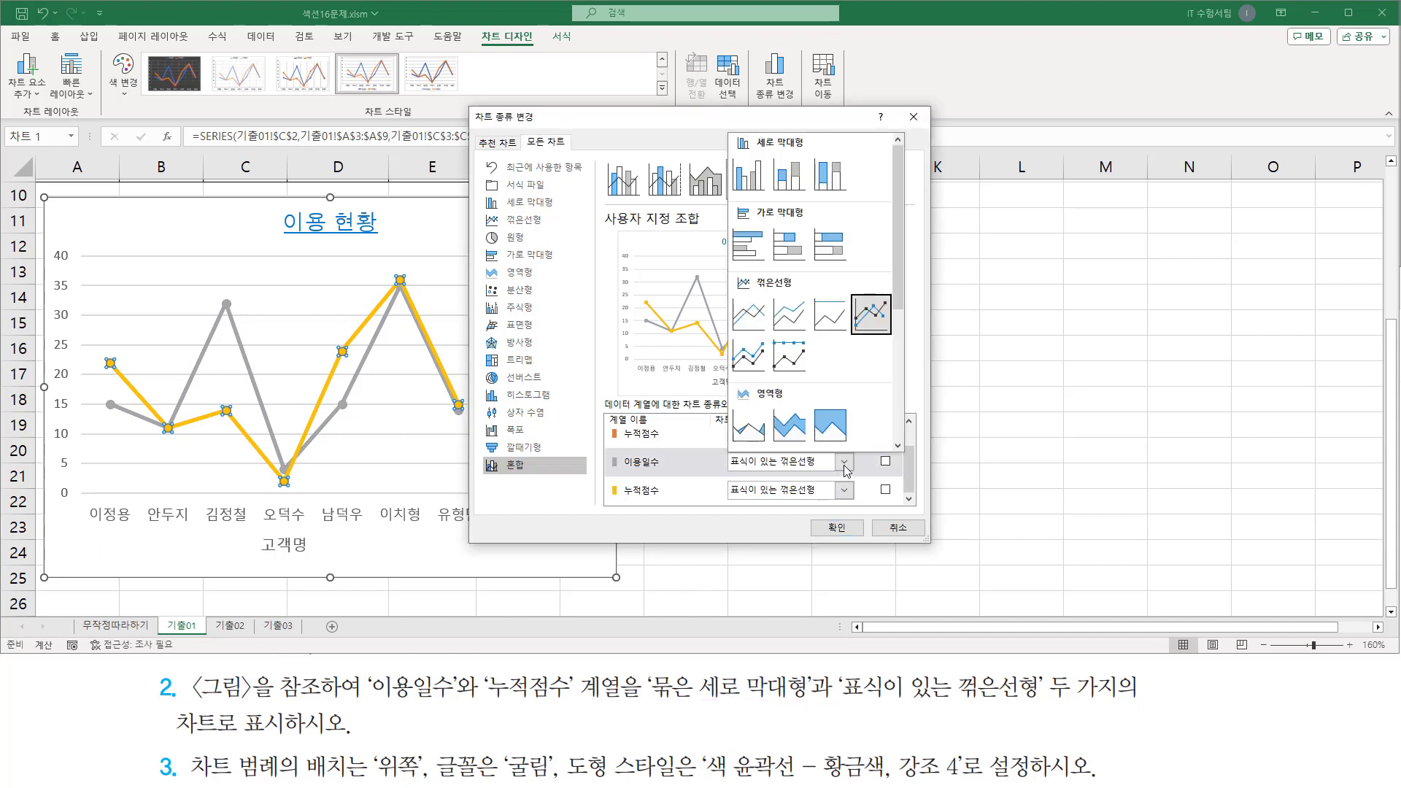
pyautogui.click(748, 182)
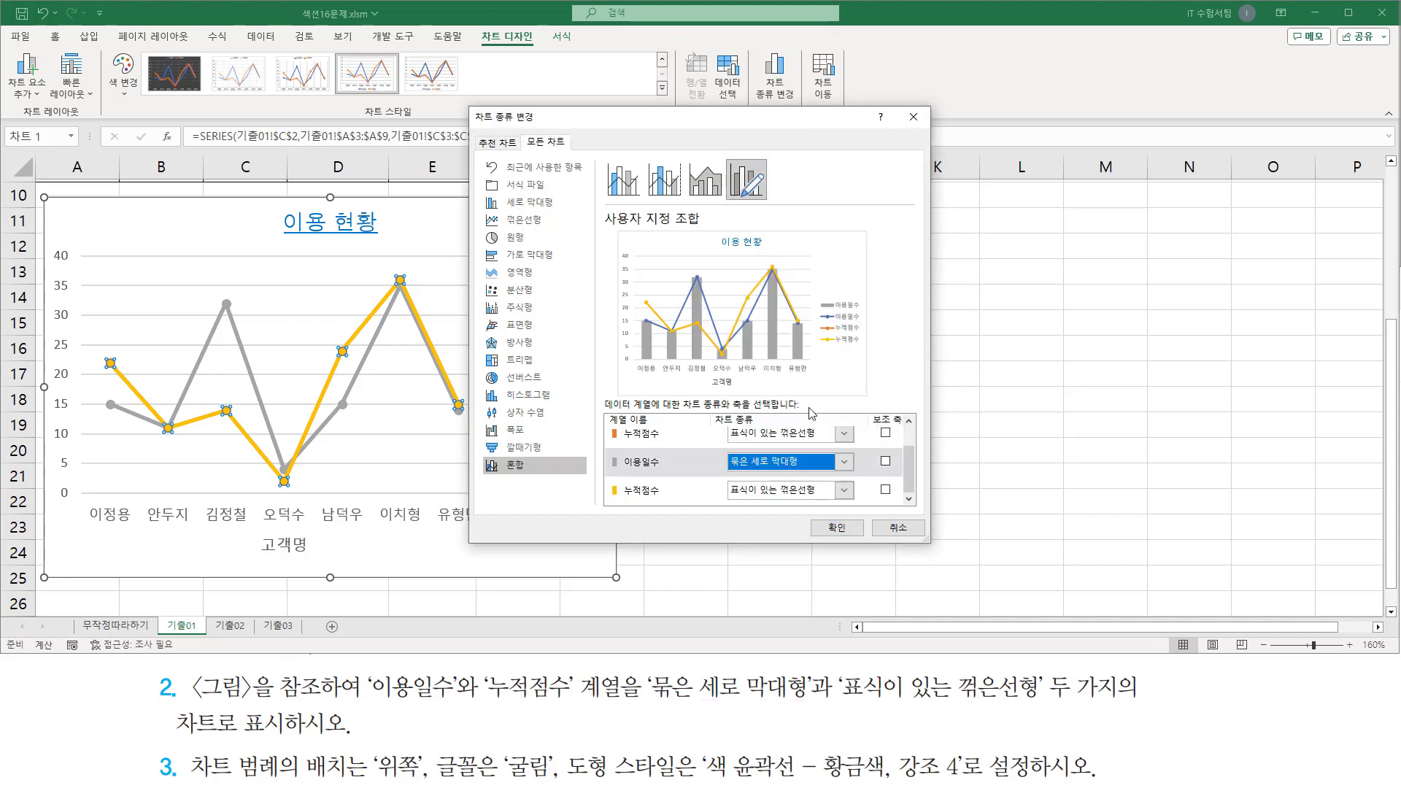
pyautogui.click(844, 490)
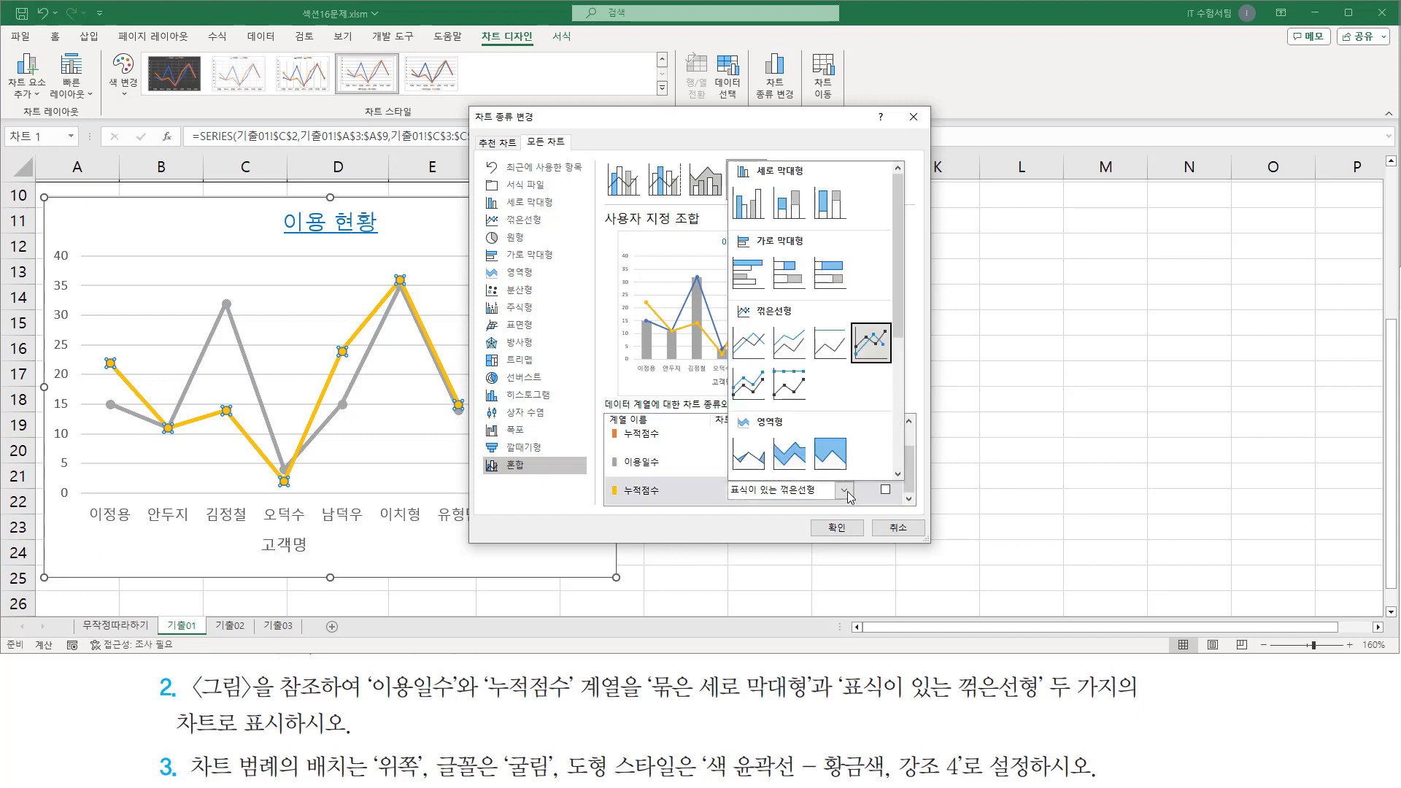
pyautogui.click(749, 201)
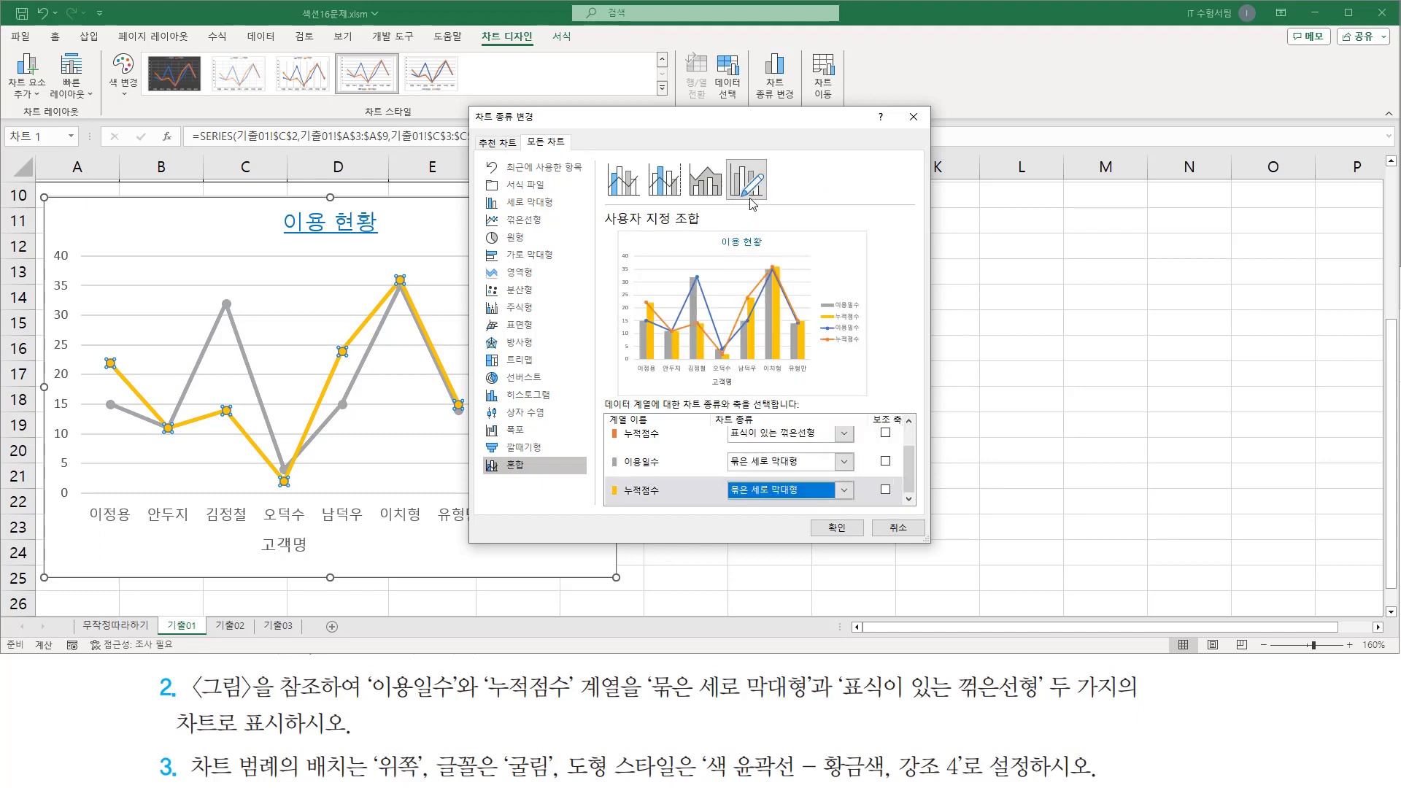
pyautogui.click(837, 527)
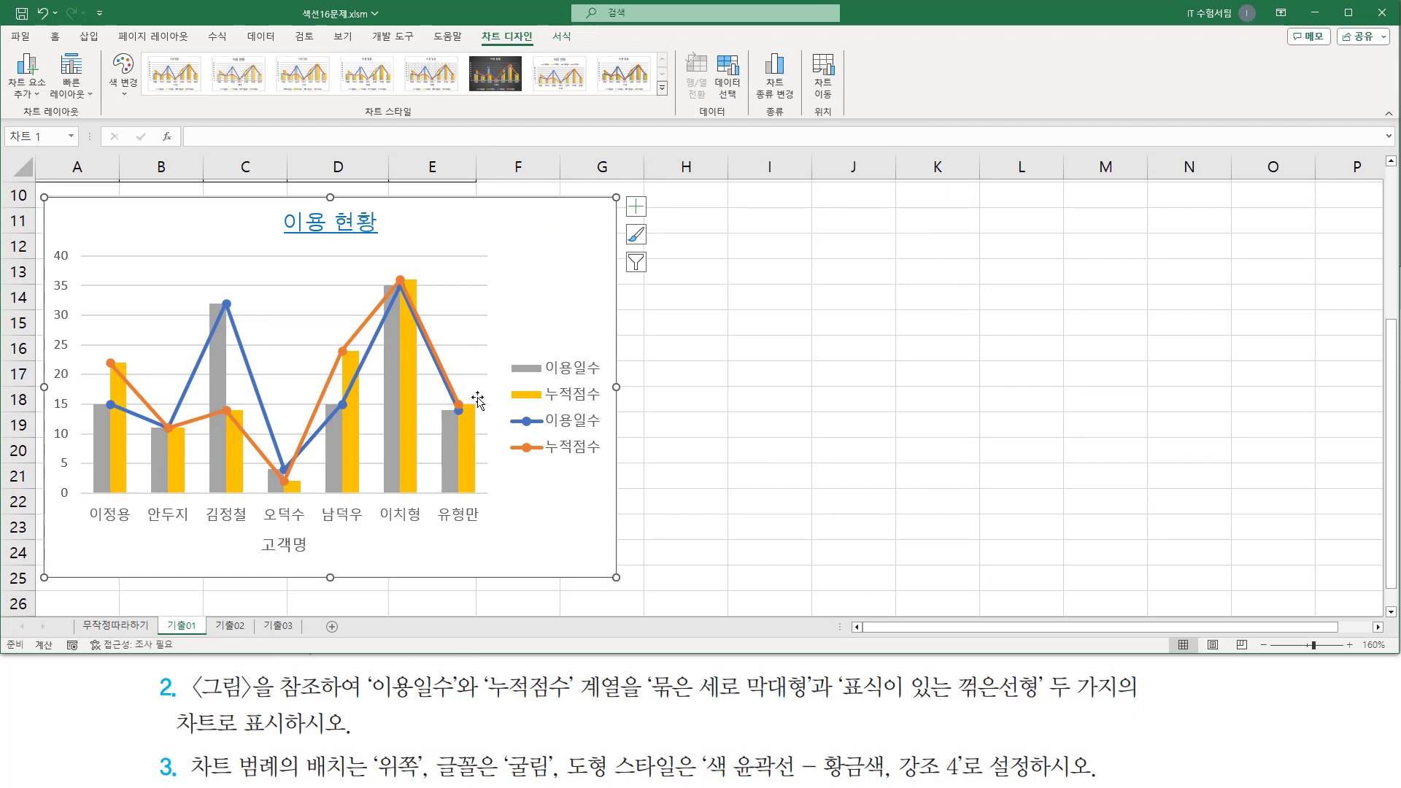
pyautogui.moveTo(505, 358)
pyautogui.mouseDown()
pyautogui.moveTo(507, 379)
pyautogui.moveTo(606, 407)
pyautogui.mouseUp()
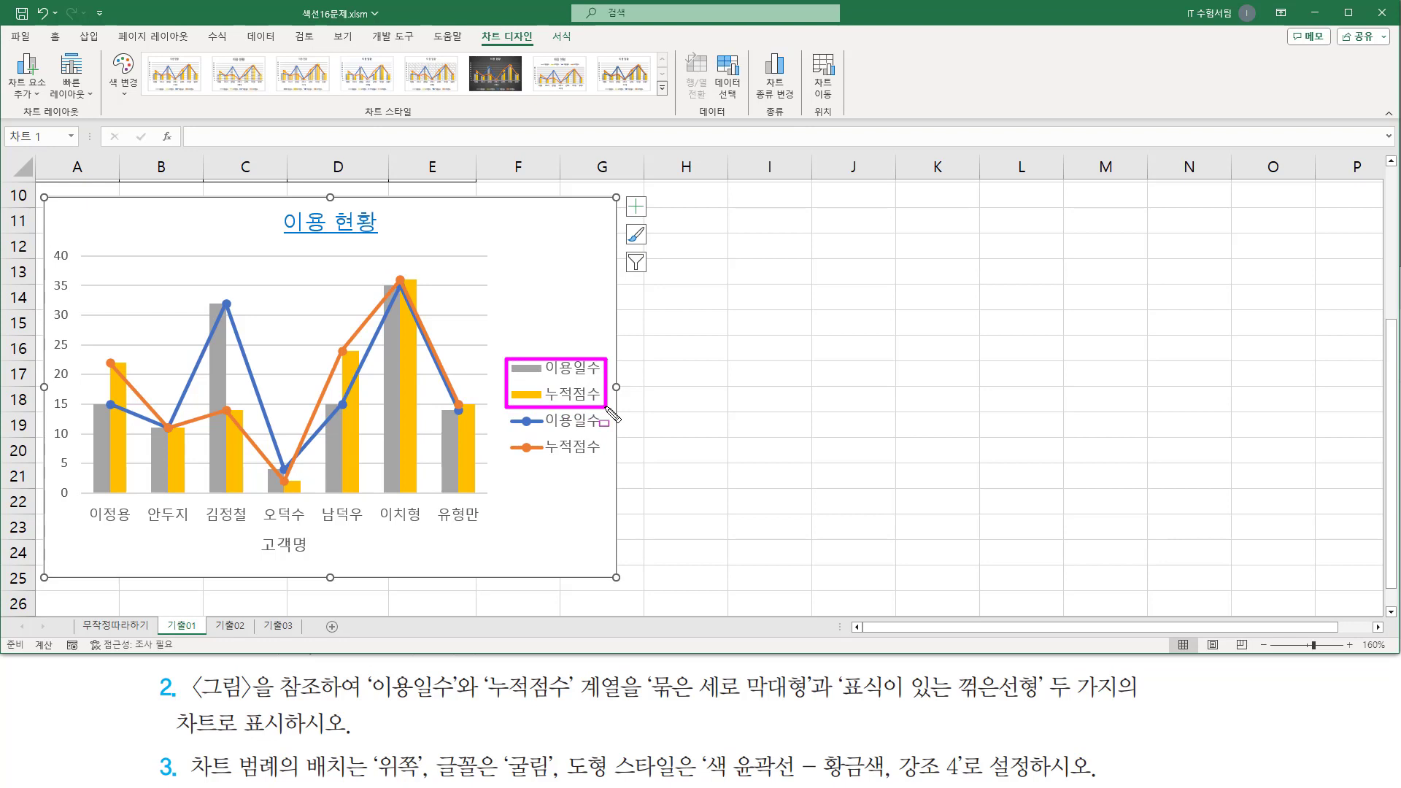
pyautogui.moveTo(505, 410)
pyautogui.mouseDown()
pyautogui.moveTo(513, 466)
pyautogui.moveTo(610, 468)
pyautogui.mouseUp()
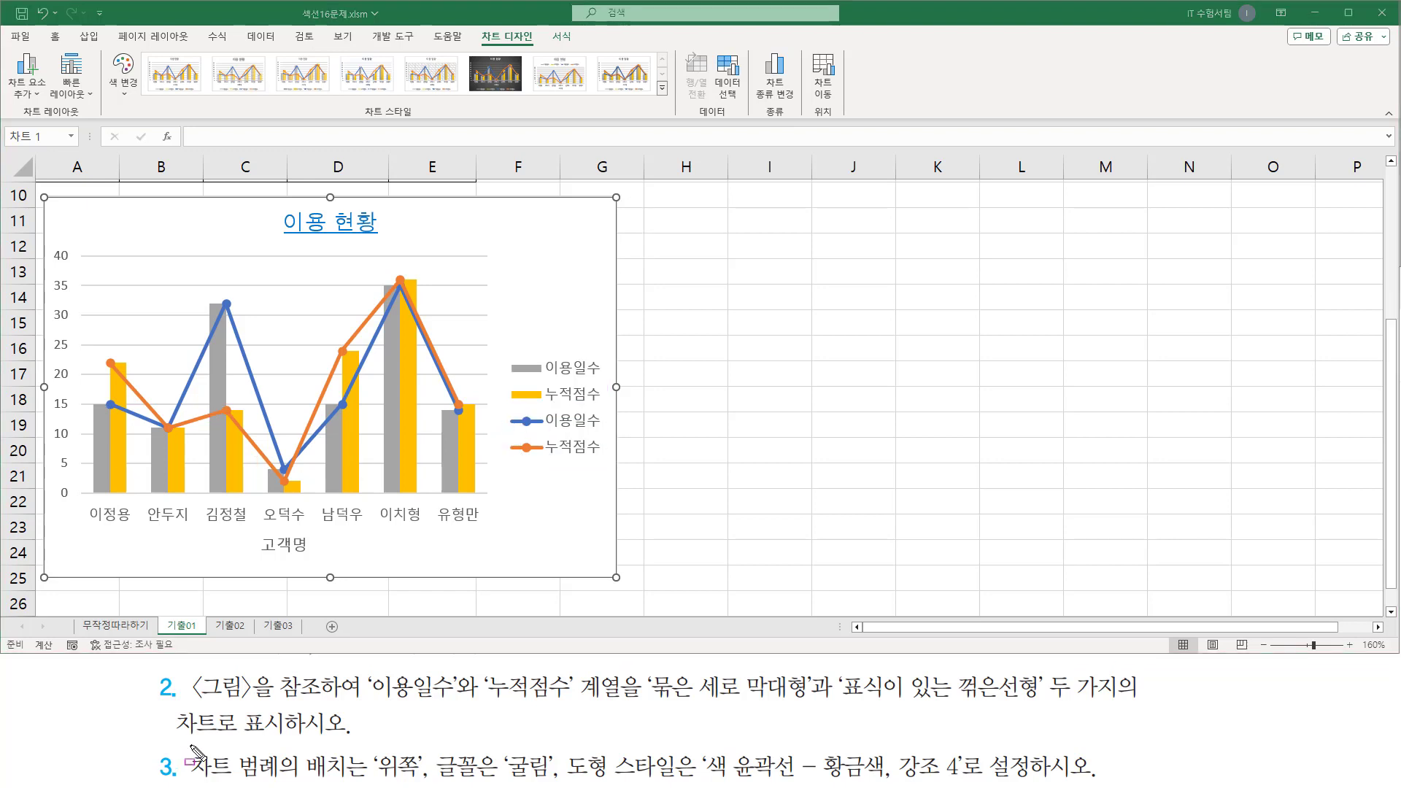
pyautogui.moveTo(189, 744)
pyautogui.mouseDown()
pyautogui.moveTo(260, 783)
pyautogui.moveTo(358, 783)
pyautogui.mouseUp()
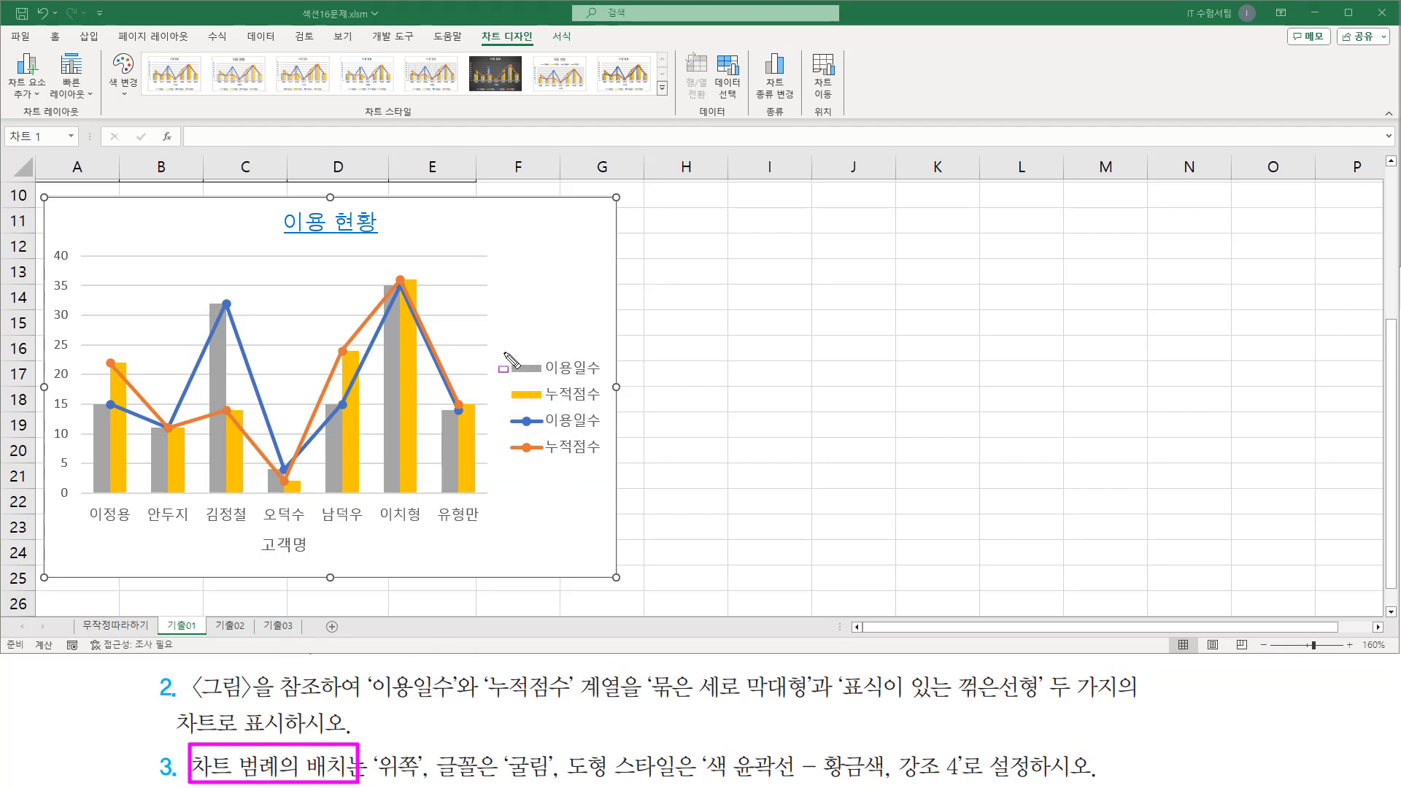
pyautogui.moveTo(502, 352)
pyautogui.mouseDown()
pyautogui.moveTo(542, 443)
pyautogui.moveTo(608, 468)
pyautogui.mouseUp()
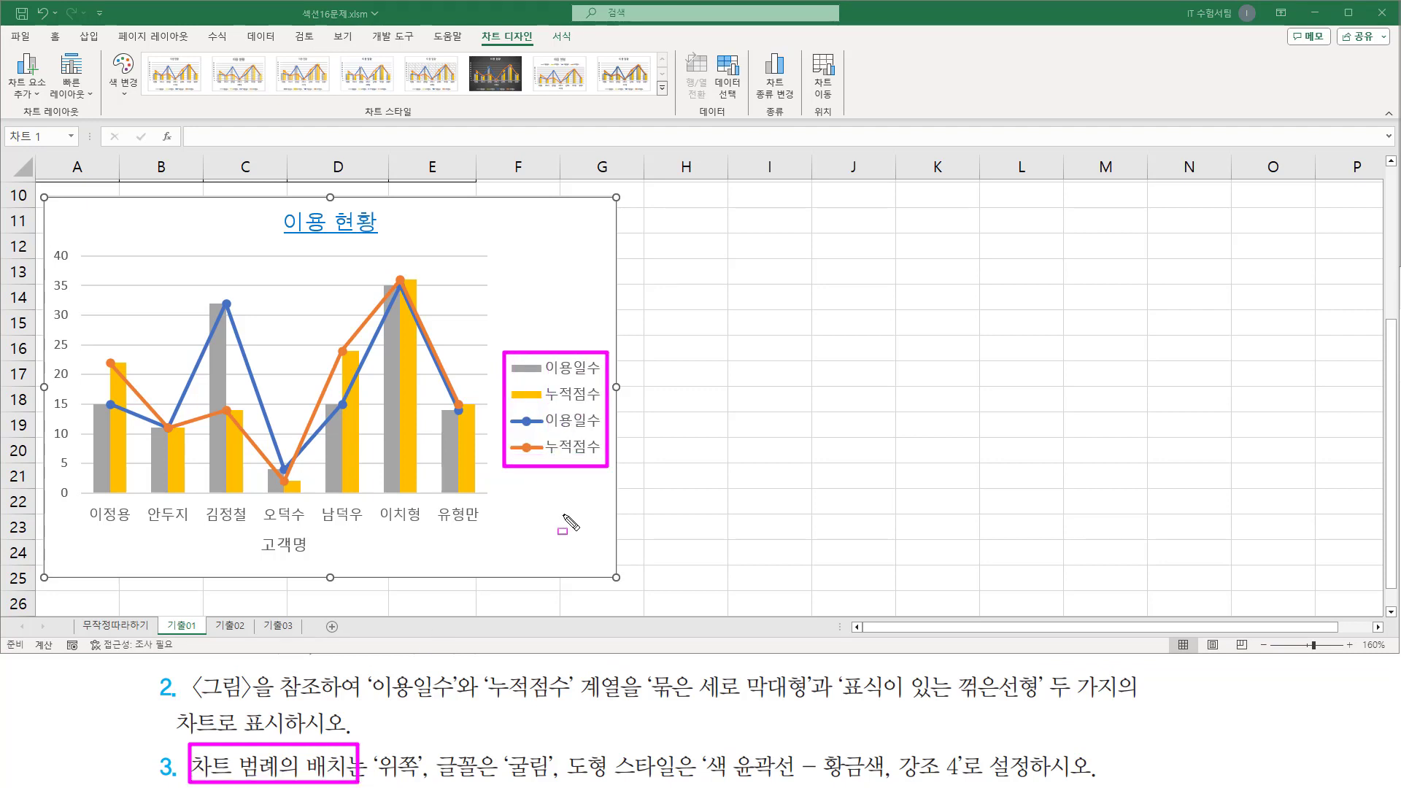
pyautogui.moveTo(374, 778); pyautogui.dragTo(967, 785)
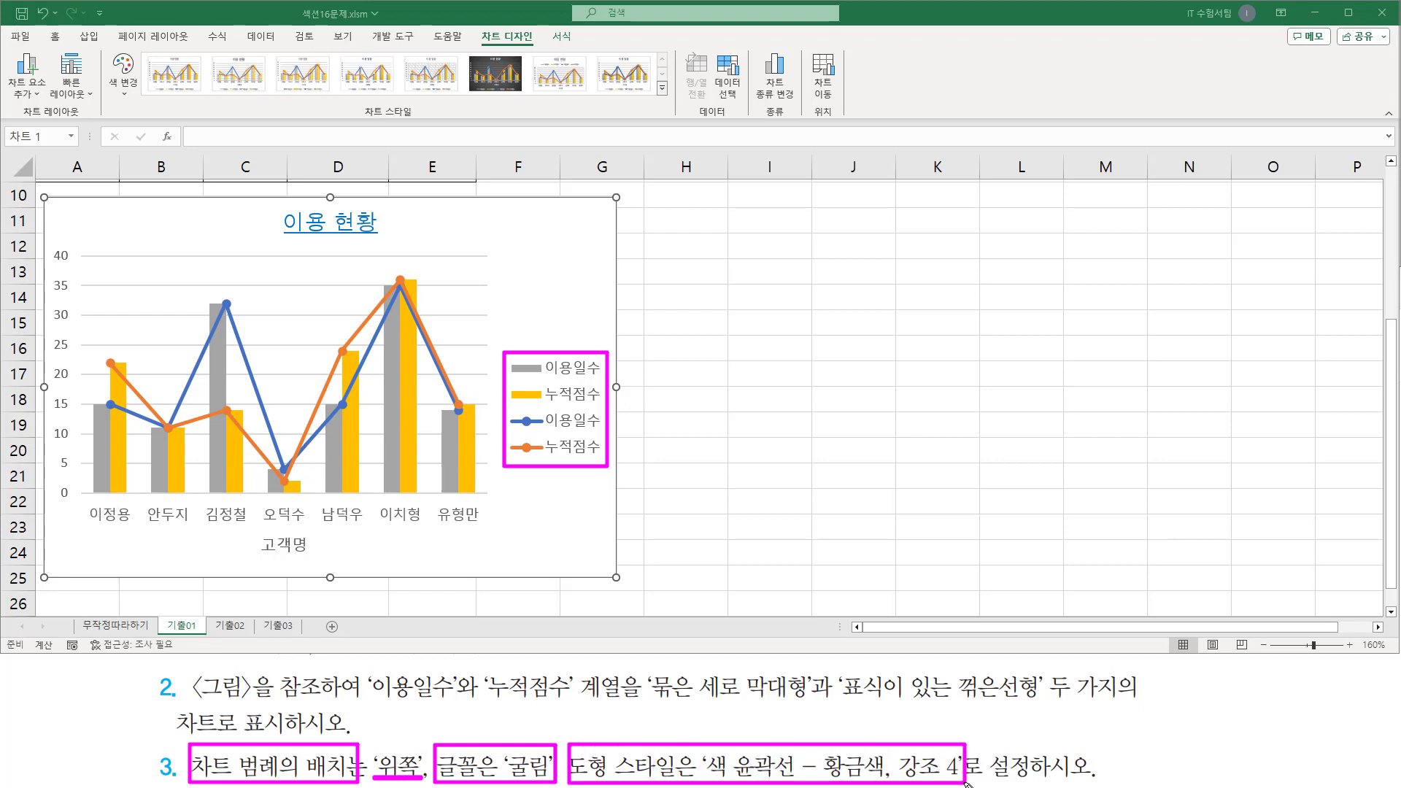
pyautogui.press('Escape')
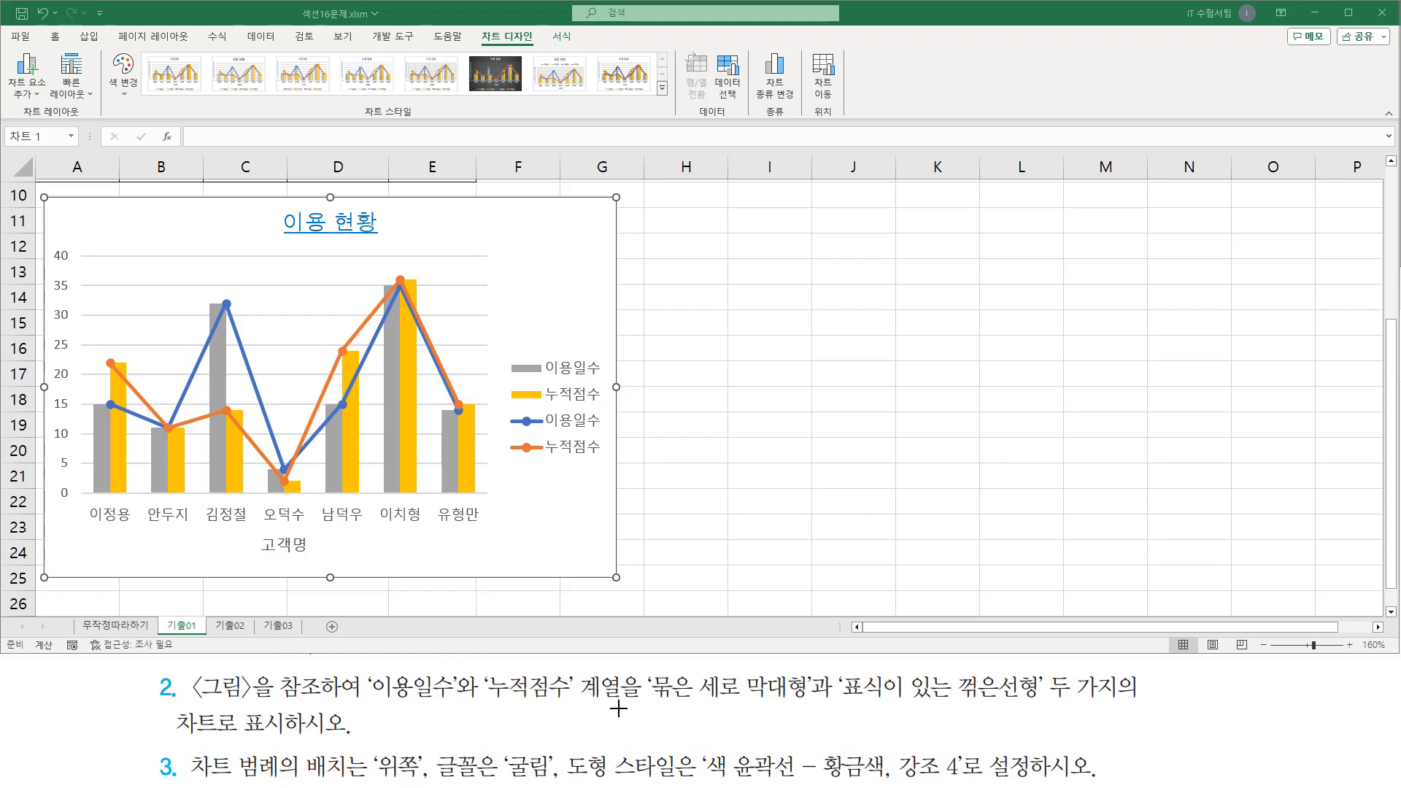
# - Set the chart legend's position to 위쪽 in its formatting options, and close them
pyautogui.click(588, 271)
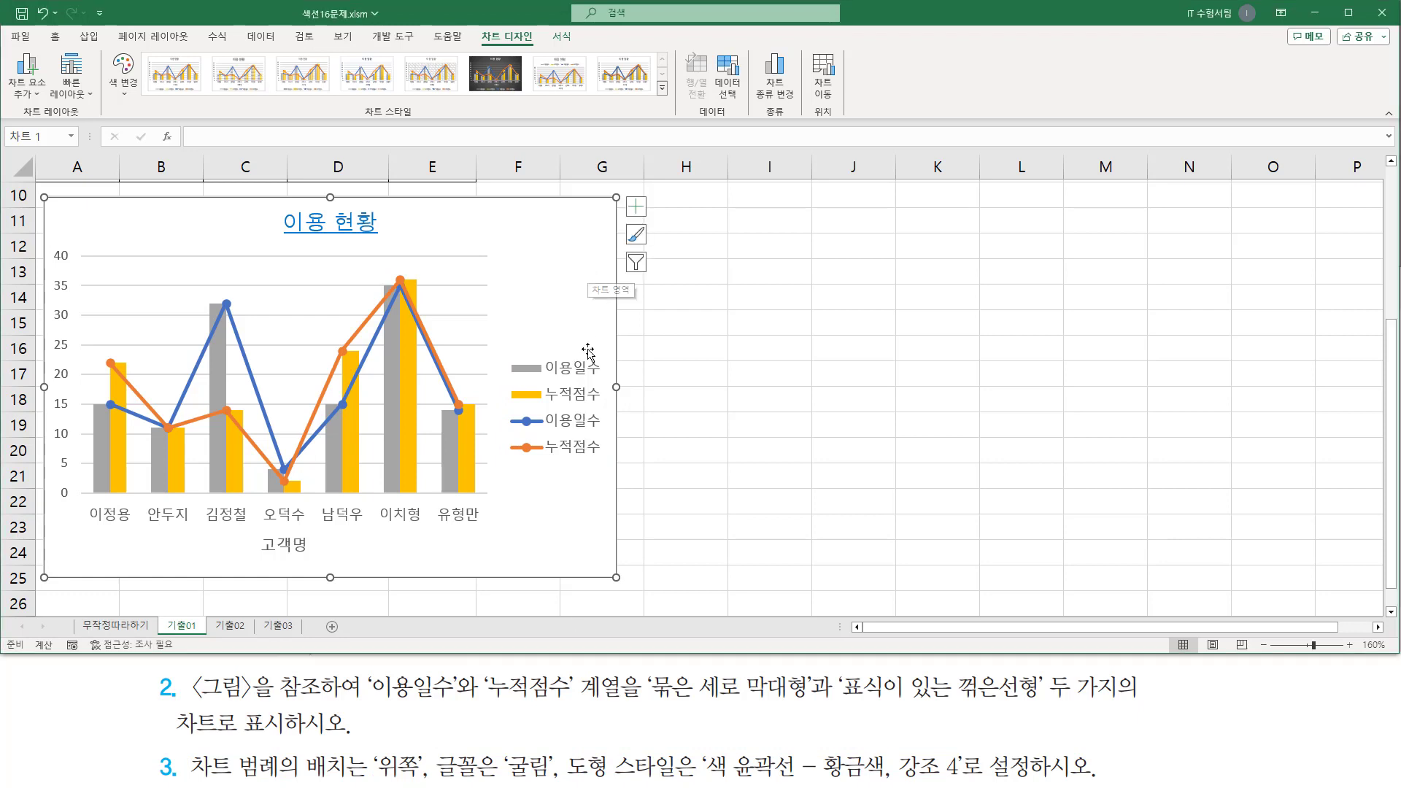
pyautogui.doubleClick(555, 389)
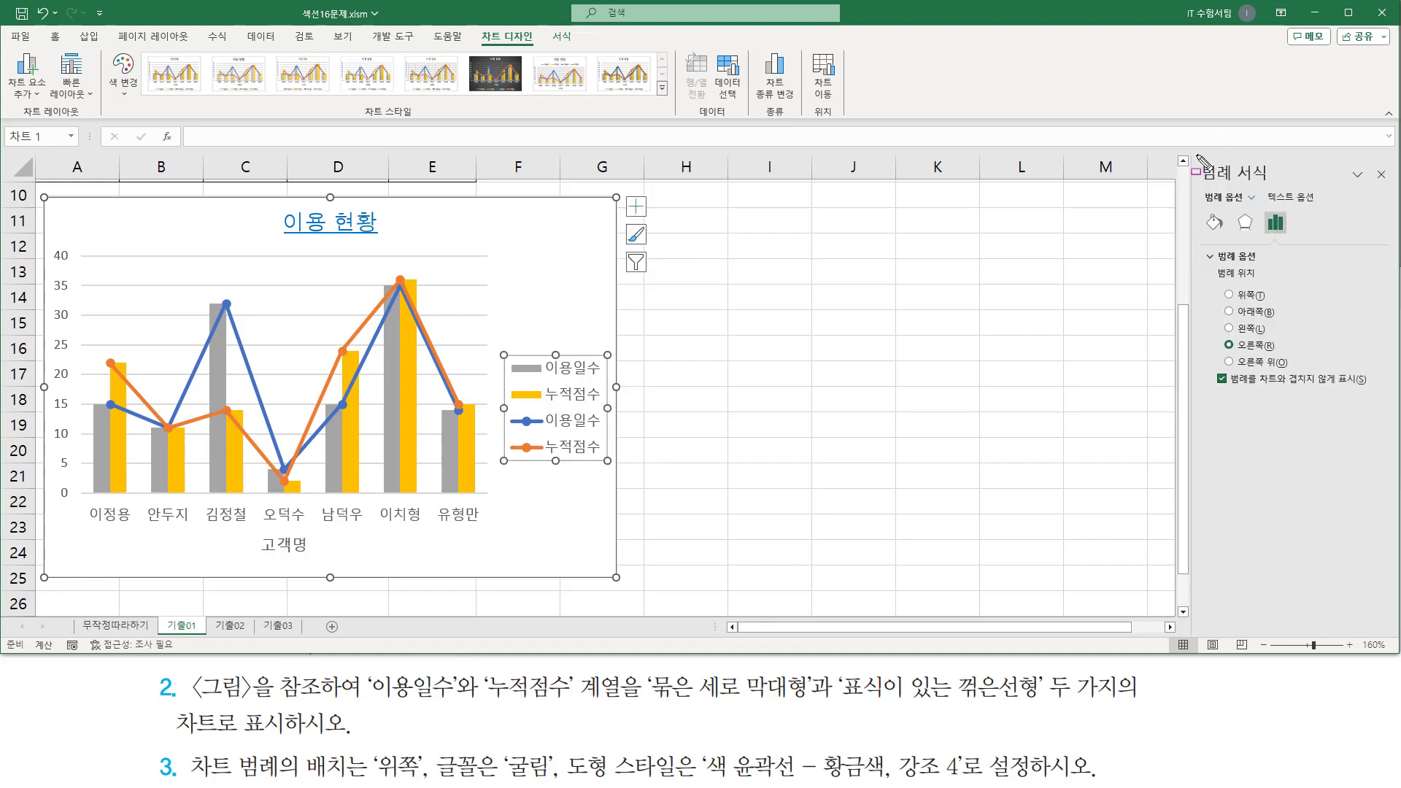
pyautogui.moveTo(1195, 153)
pyautogui.mouseDown()
pyautogui.moveTo(1307, 192)
pyautogui.moveTo(1385, 193)
pyautogui.moveTo(1399, 412)
pyautogui.mouseUp()
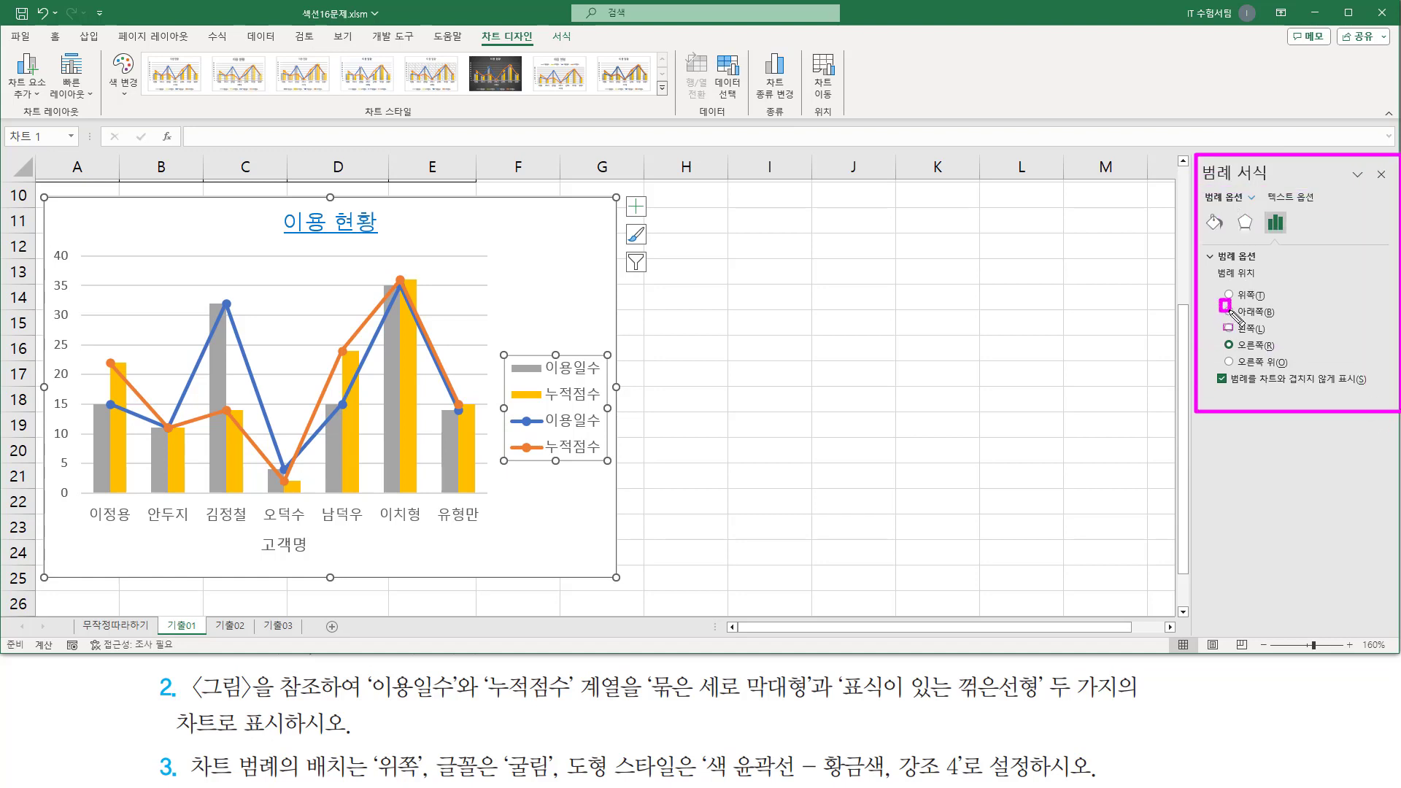
pyautogui.moveTo(1218, 289); pyautogui.dragTo(1274, 316)
pyautogui.press('Escape')
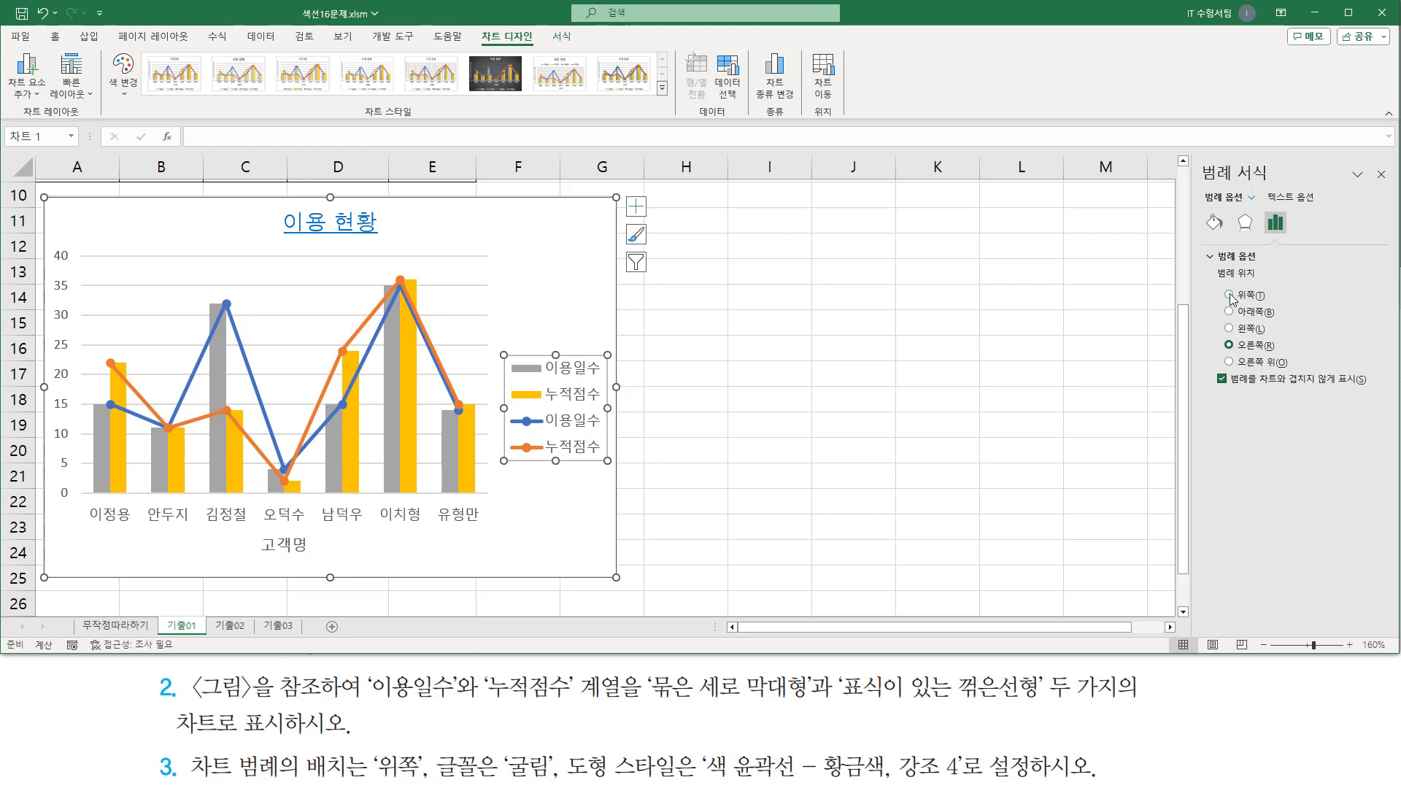
pyautogui.click(1230, 295)
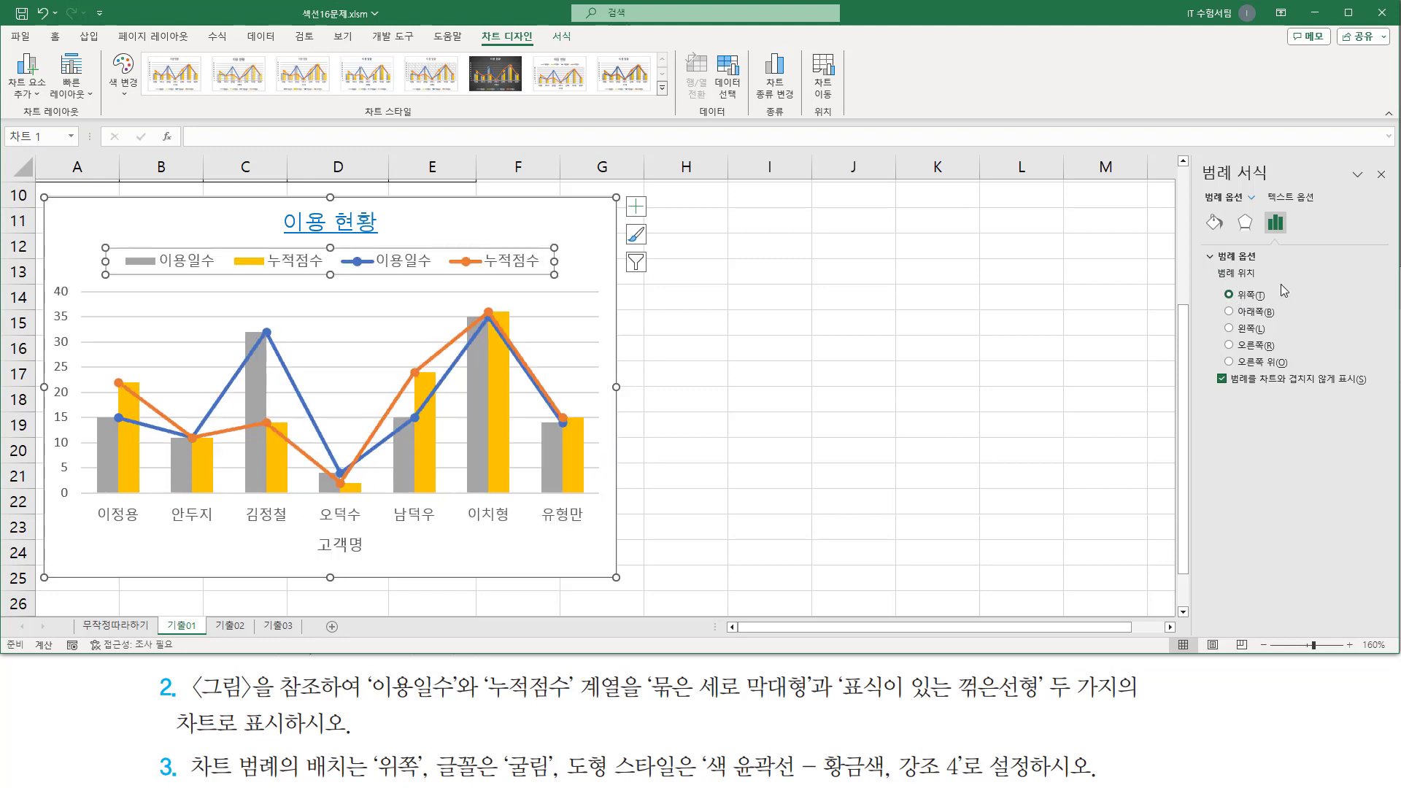
pyautogui.moveTo(1367, 161); pyautogui.dragTo(1391, 188)
pyautogui.press('Escape')
pyautogui.click(1380, 173)
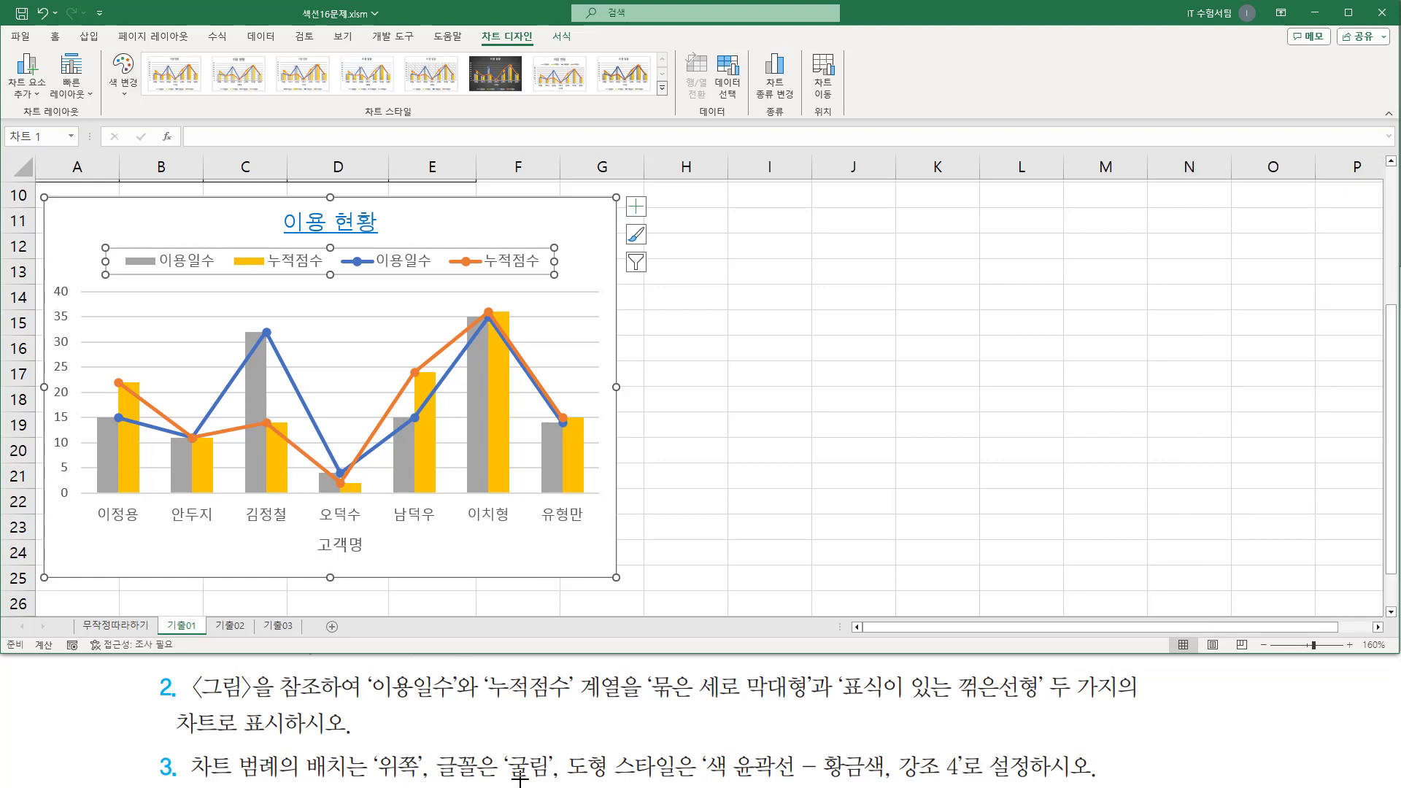
# - Set the chart legend's font to 굴림
pyautogui.click(55, 35)
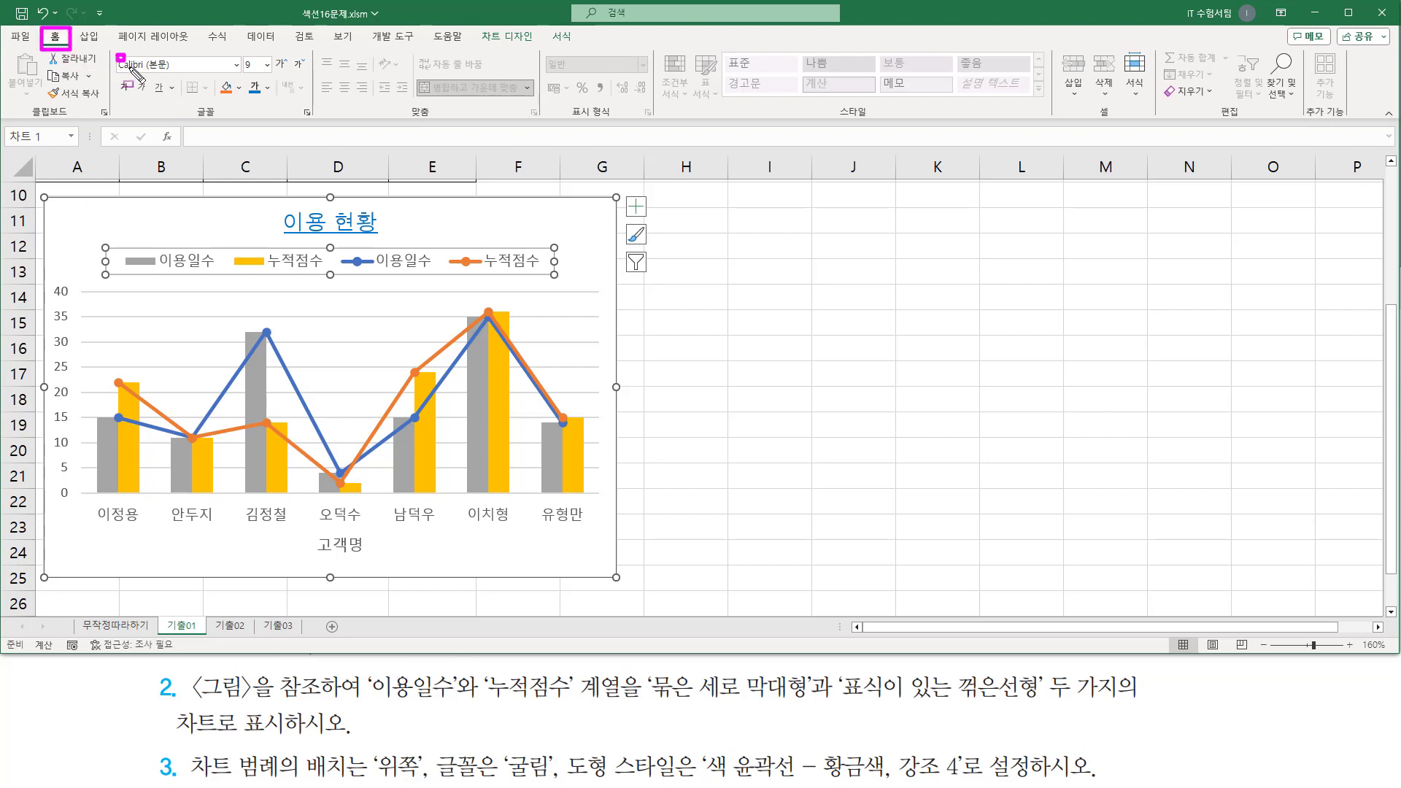
pyautogui.press('Escape')
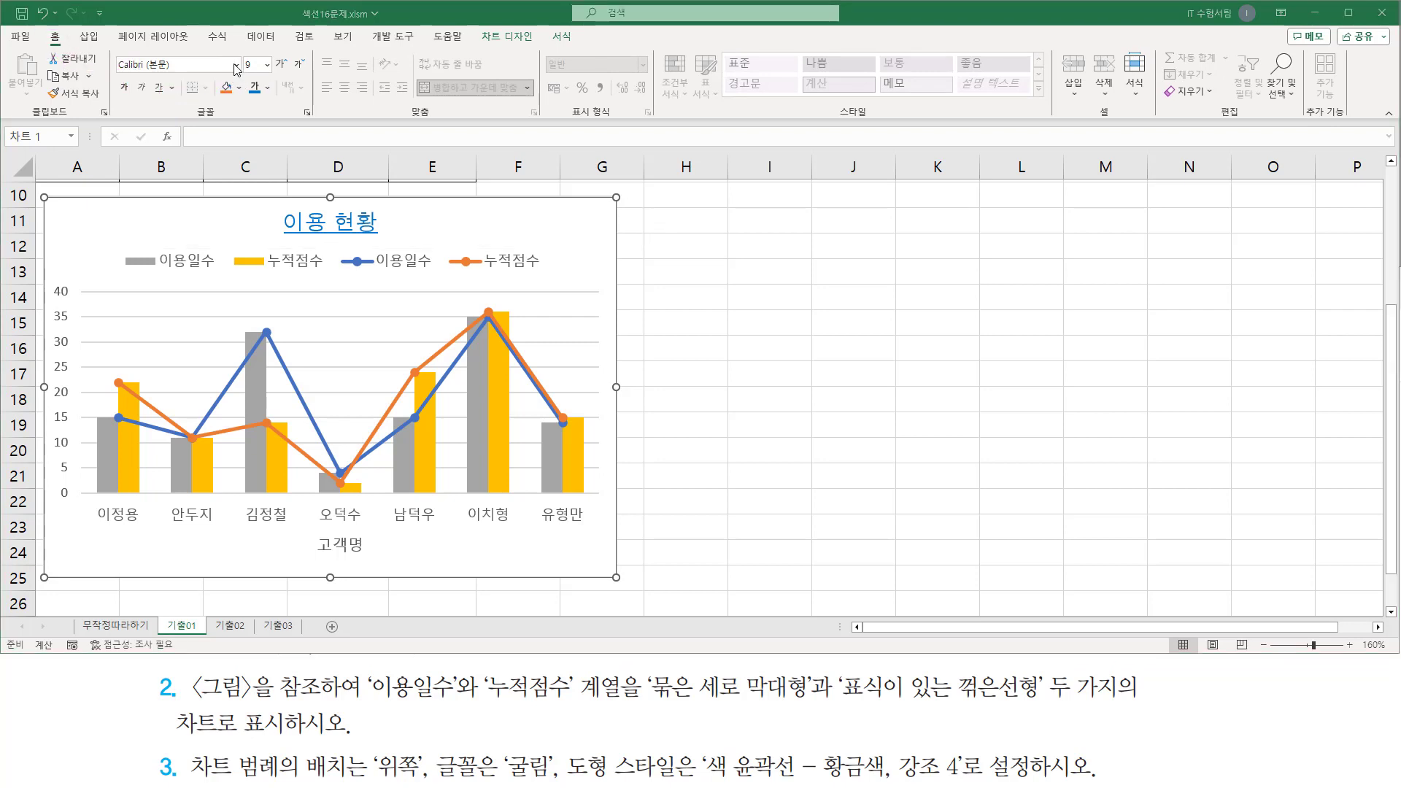
pyautogui.click(236, 67)
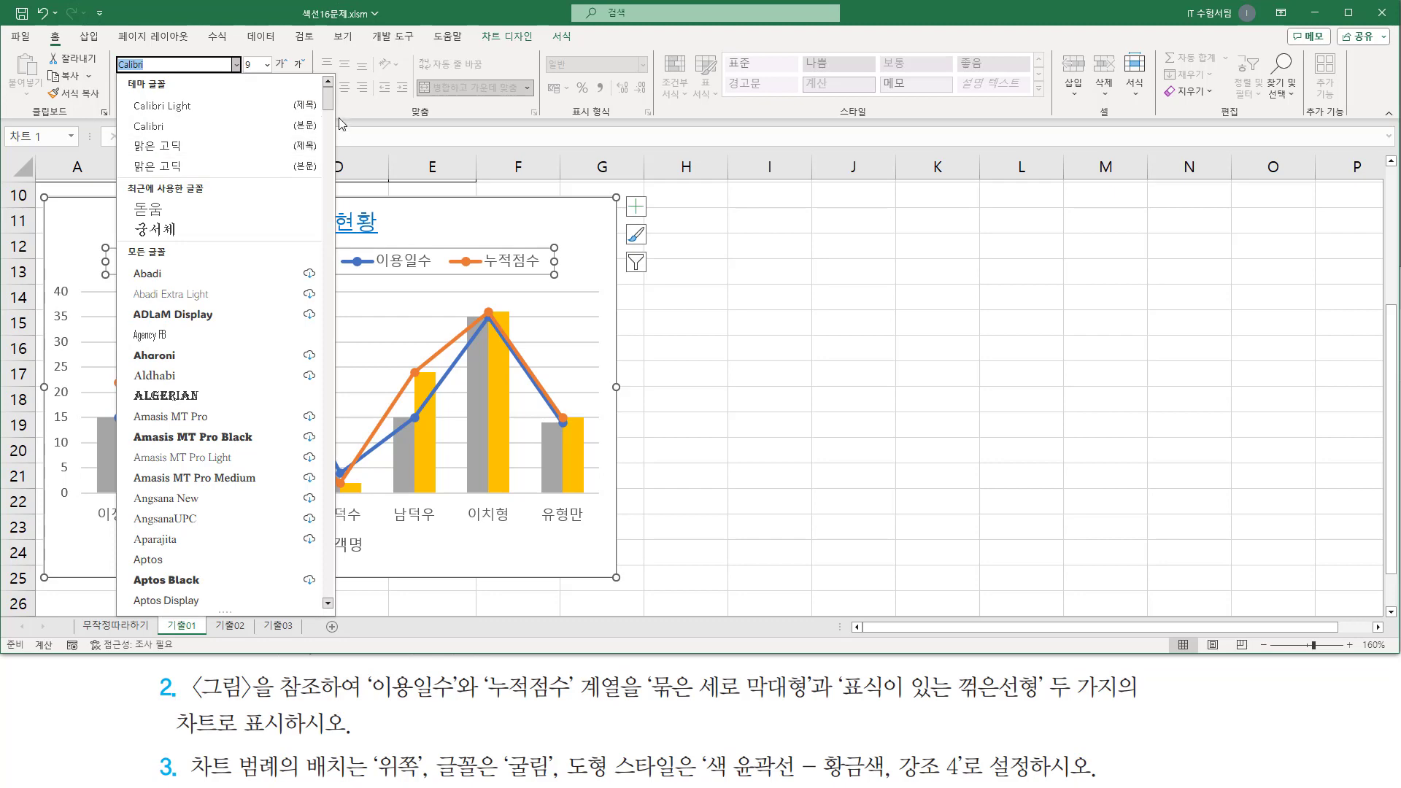
pyautogui.moveTo(328, 98); pyautogui.dragTo(337, 606)
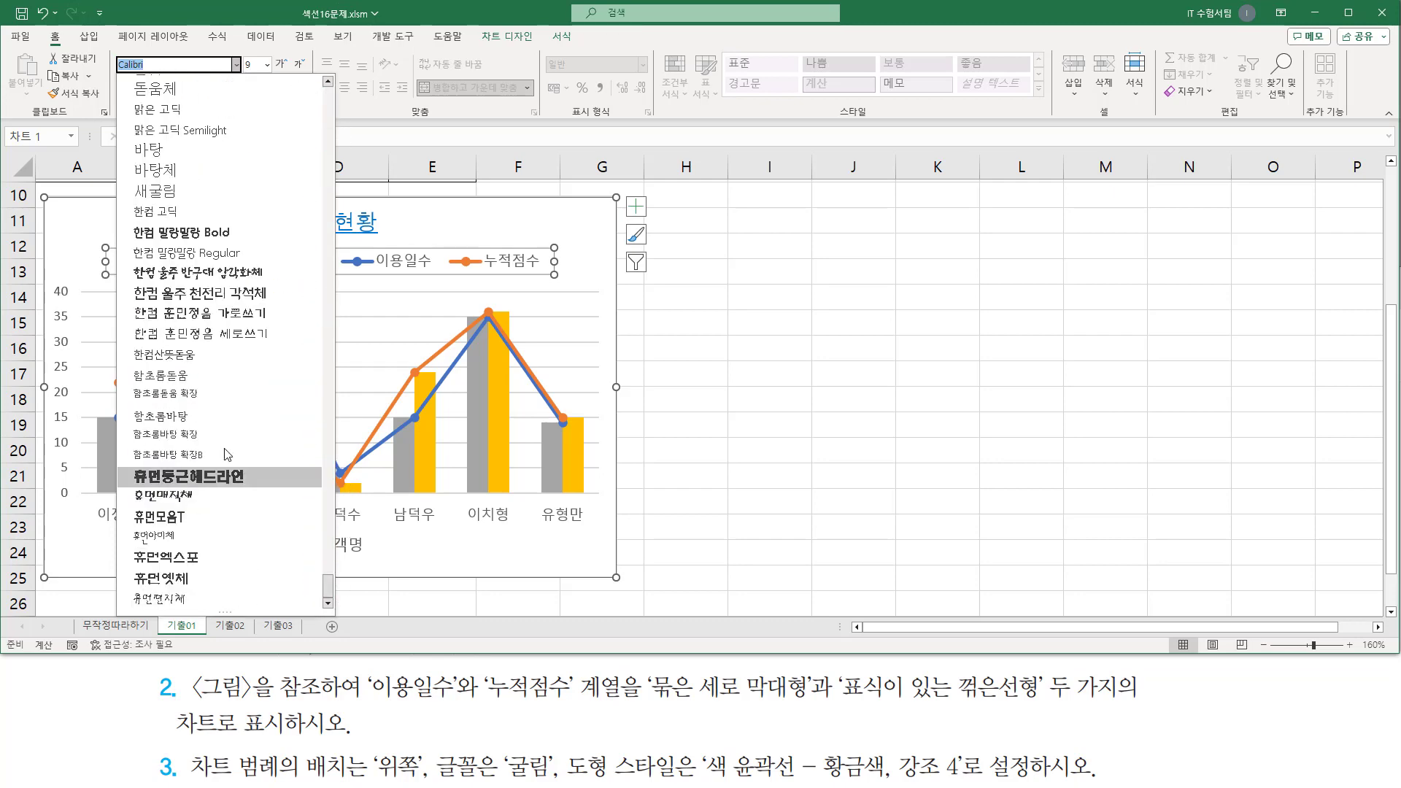
pyautogui.scroll(6, 223, 420)
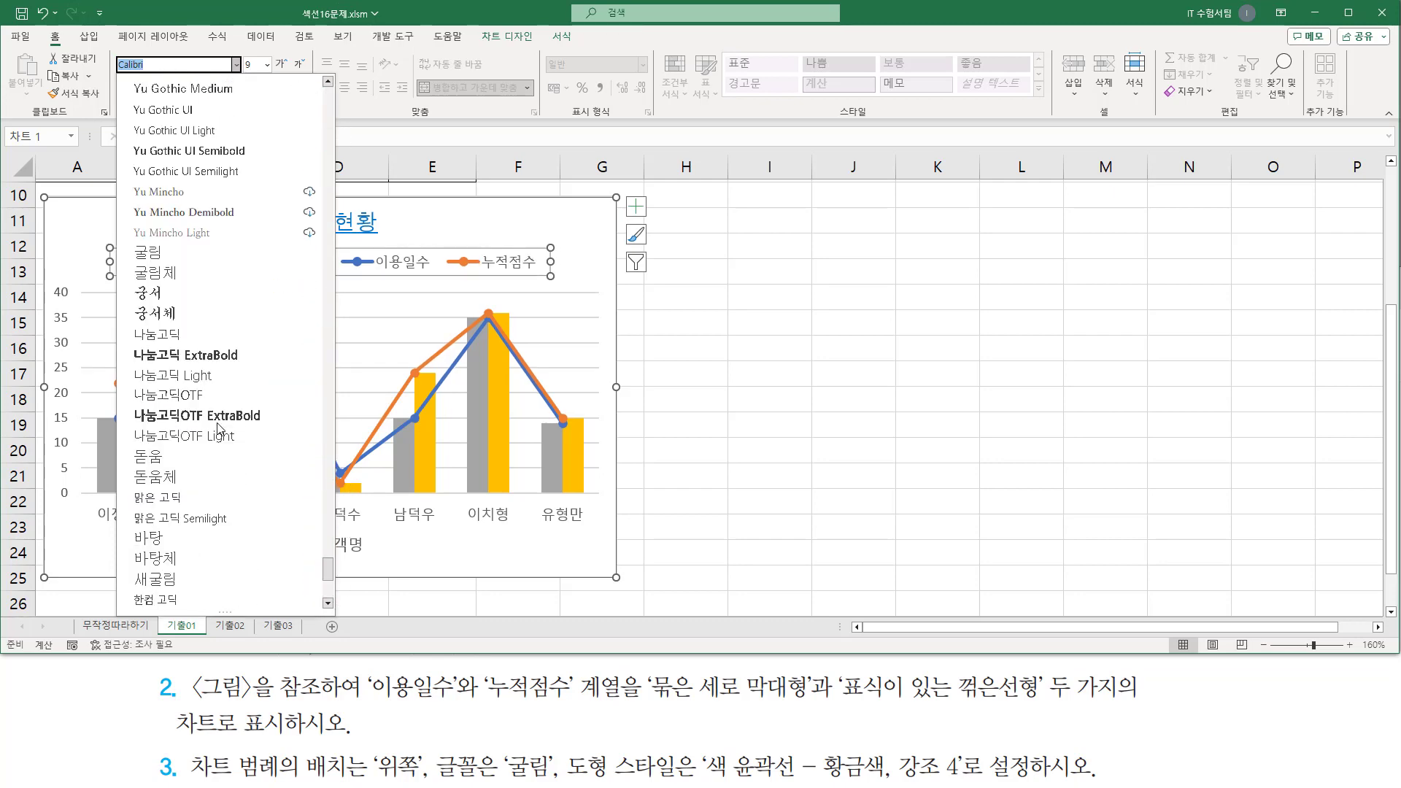
pyautogui.click(181, 251)
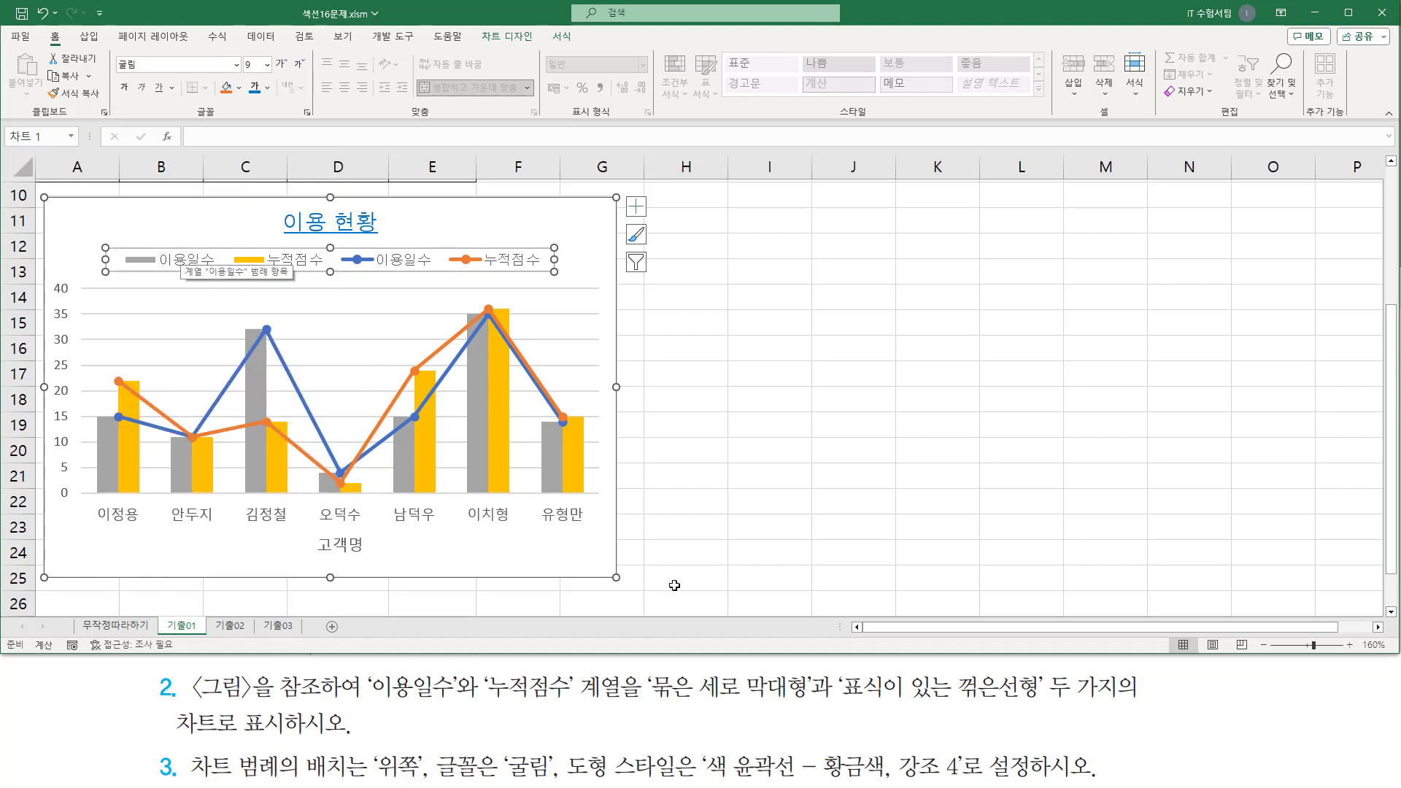
# - Apply the shape style 색 윤곽선 - 황금색, 강조 4 to the legend, and select the chart area
pyautogui.moveTo(562, 744); pyautogui.dragTo(683, 783)
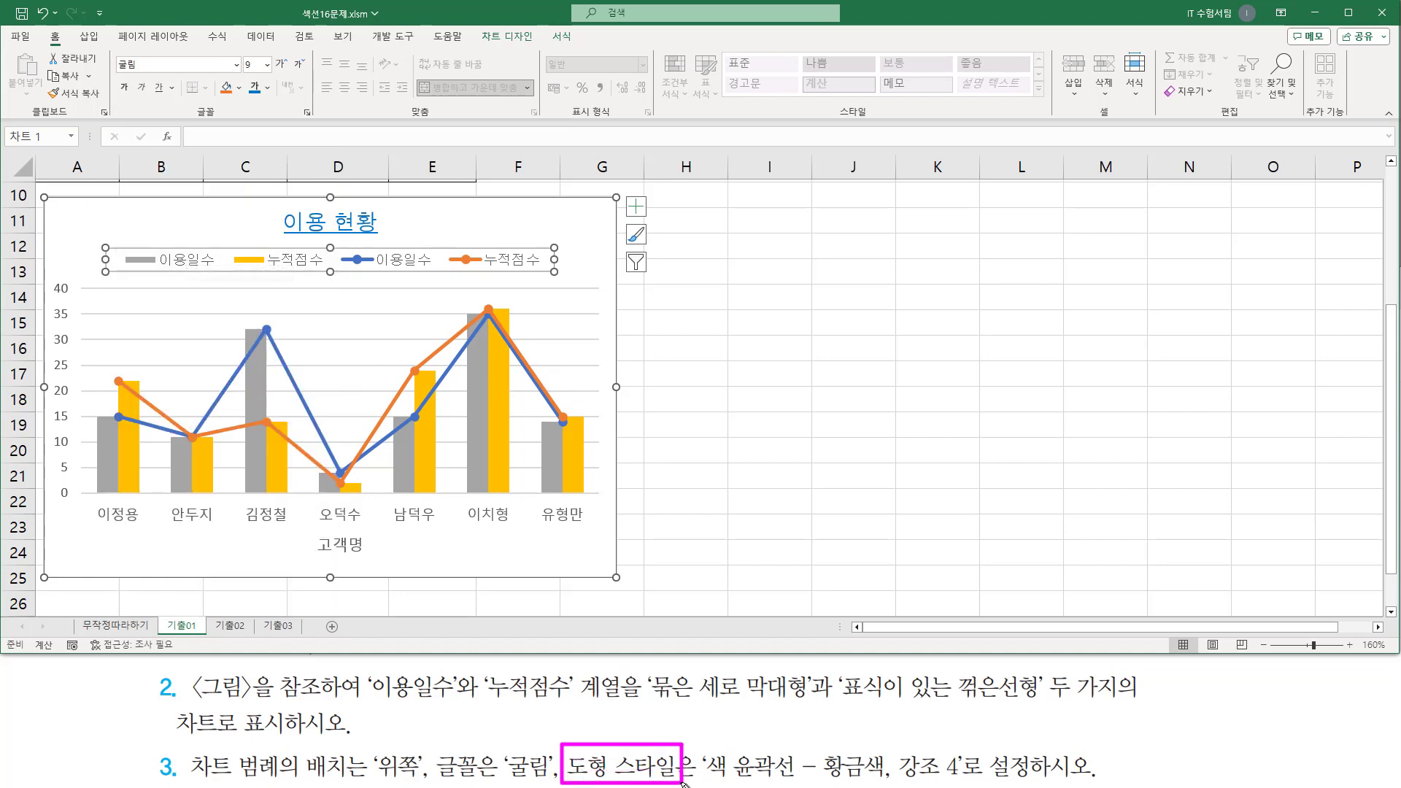
pyautogui.press('Escape')
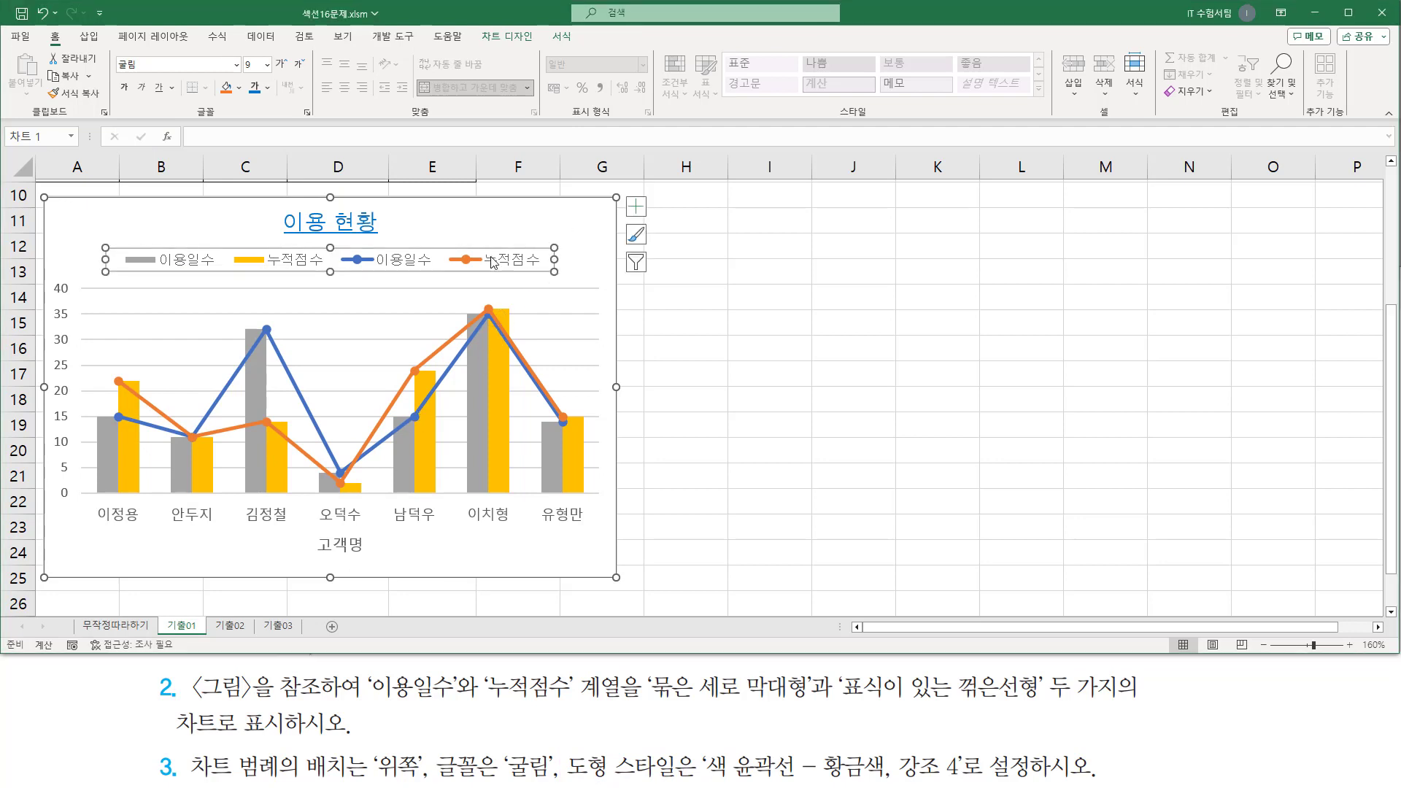
pyautogui.click(562, 37)
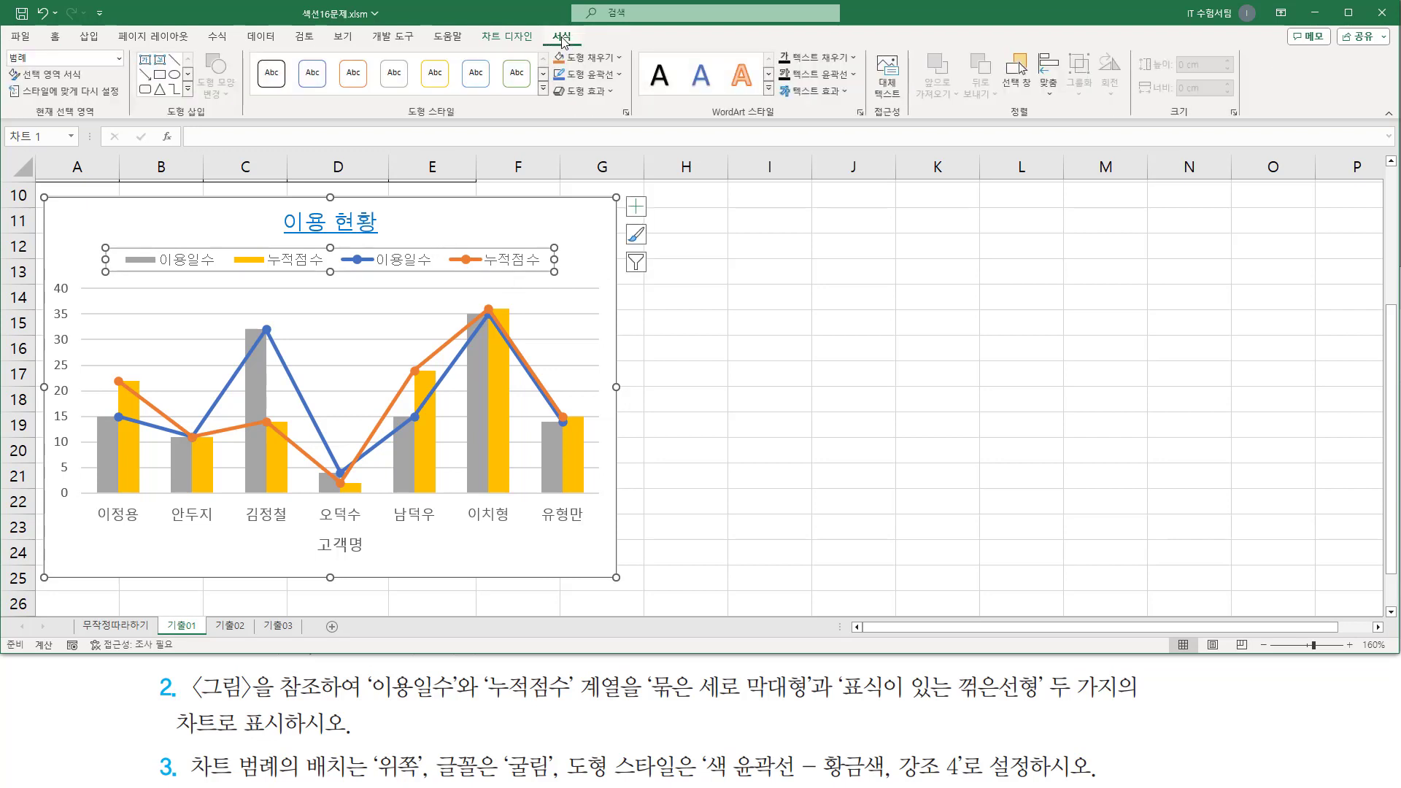
pyautogui.hotkey('ctrl', '2')
pyautogui.moveTo(398, 121); pyautogui.dragTo(553, 96)
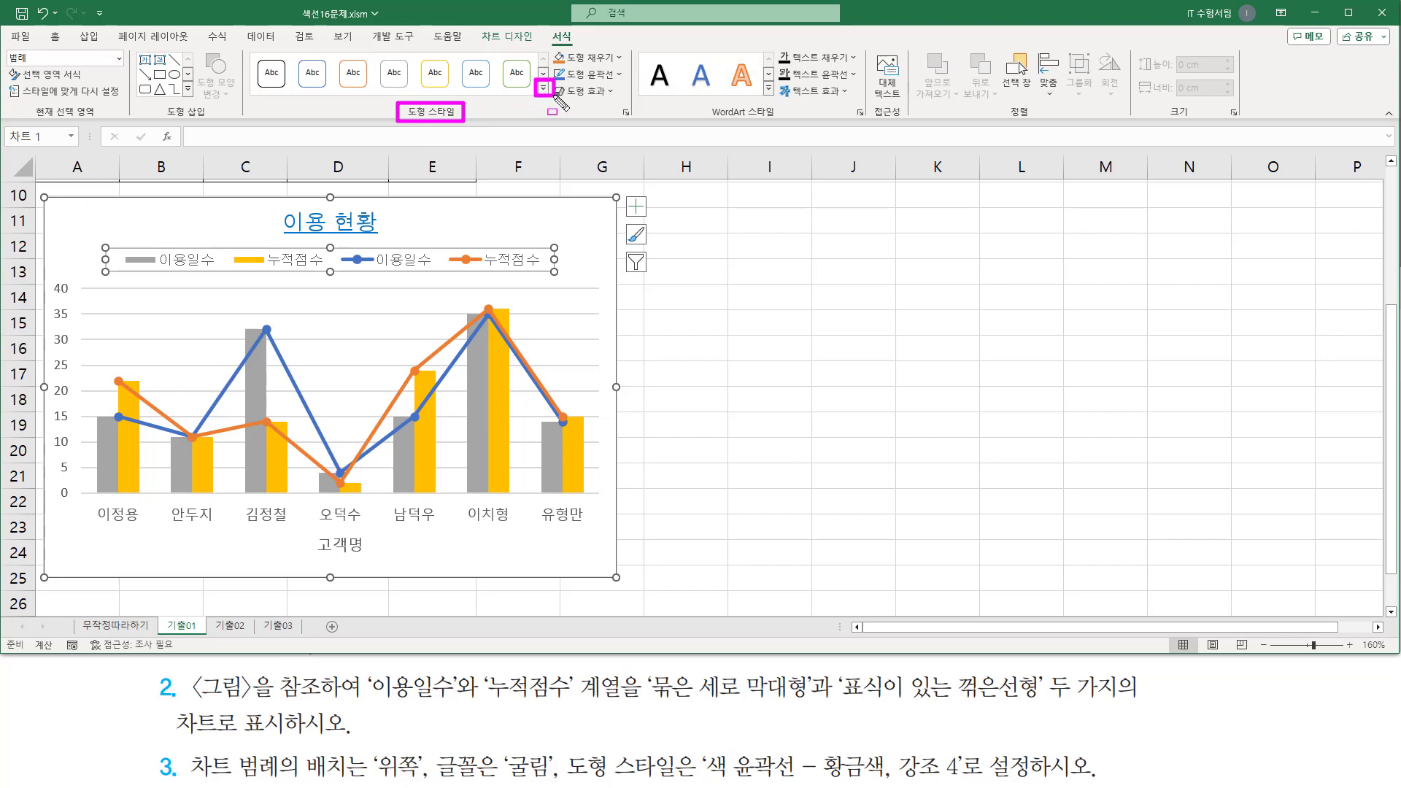
pyautogui.press('Escape')
pyautogui.click(543, 88)
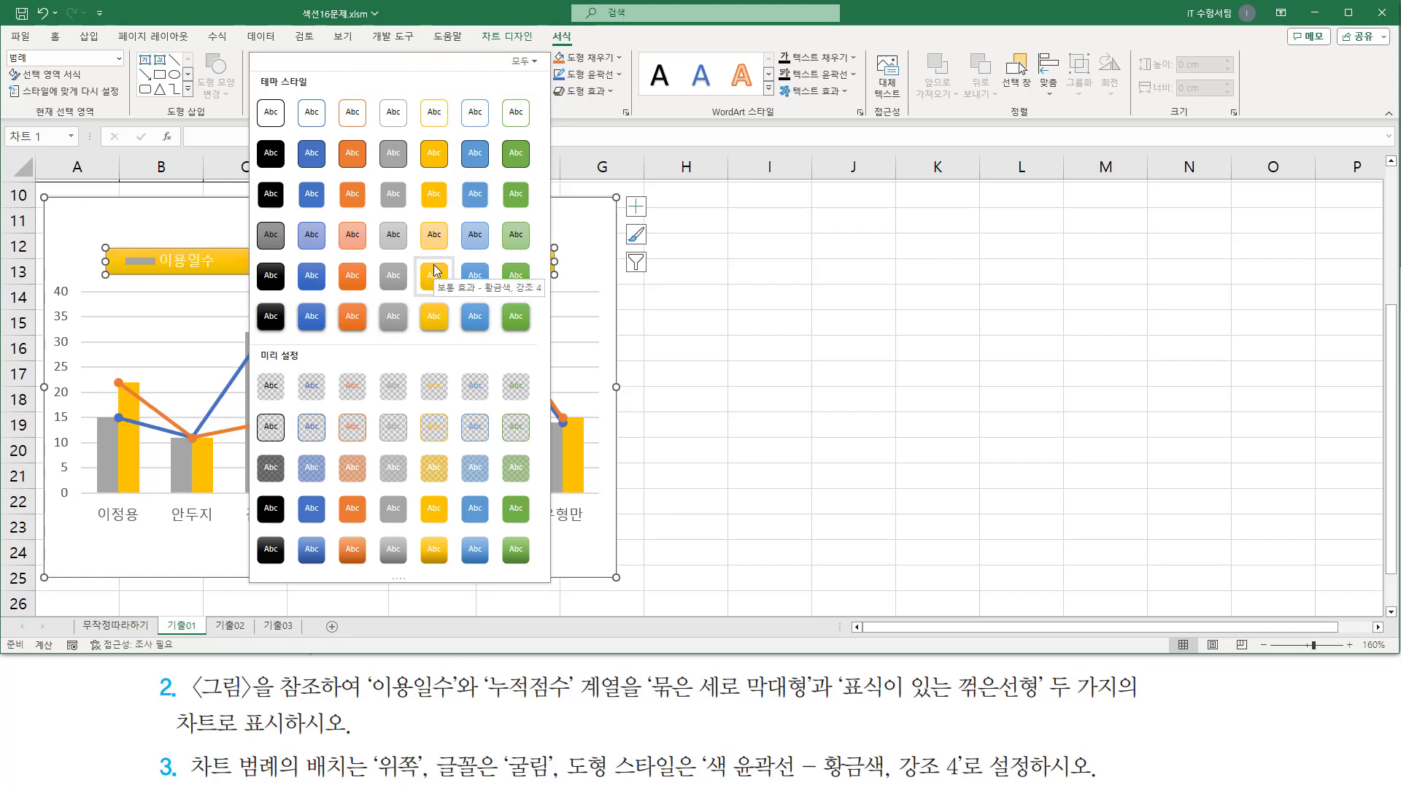
pyautogui.click(434, 113)
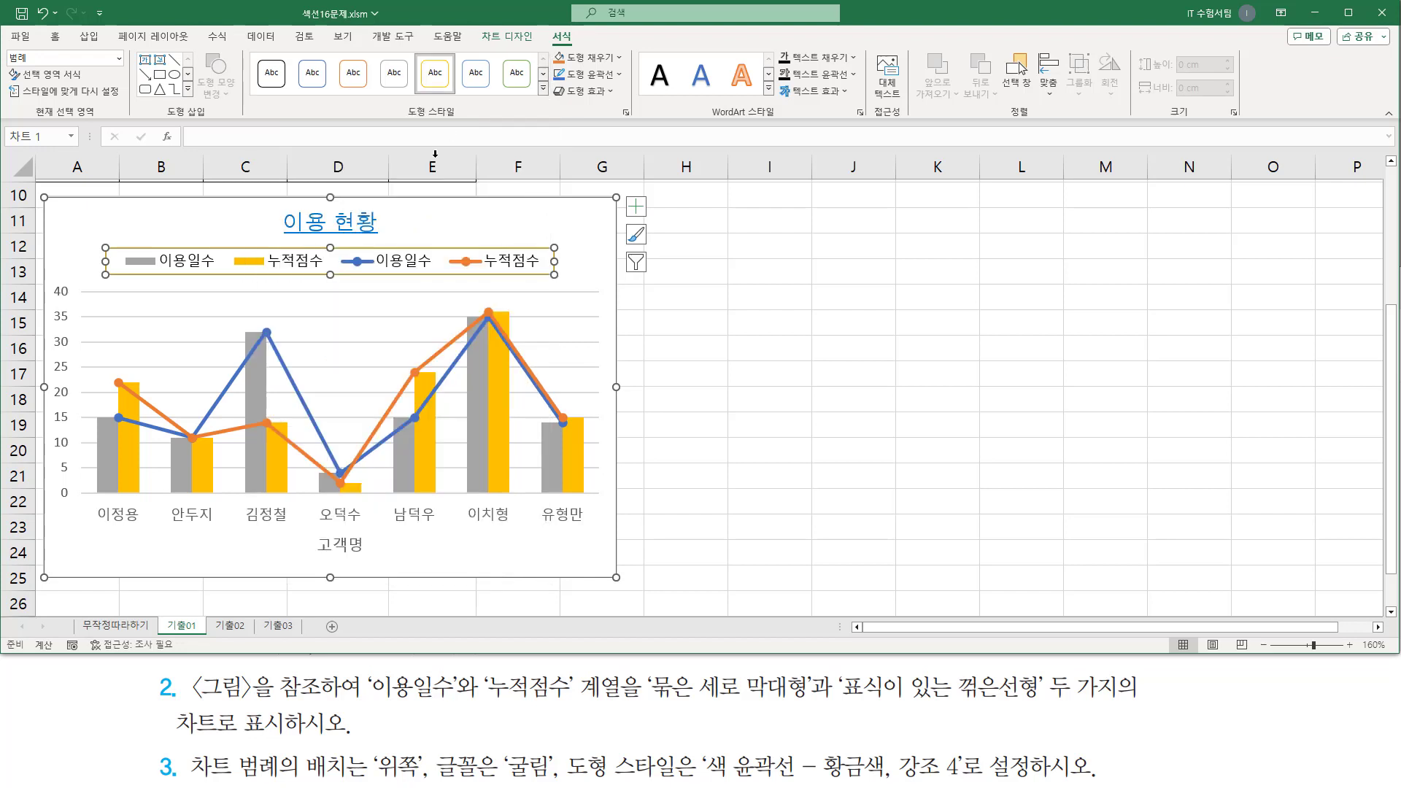
pyautogui.click(490, 220)
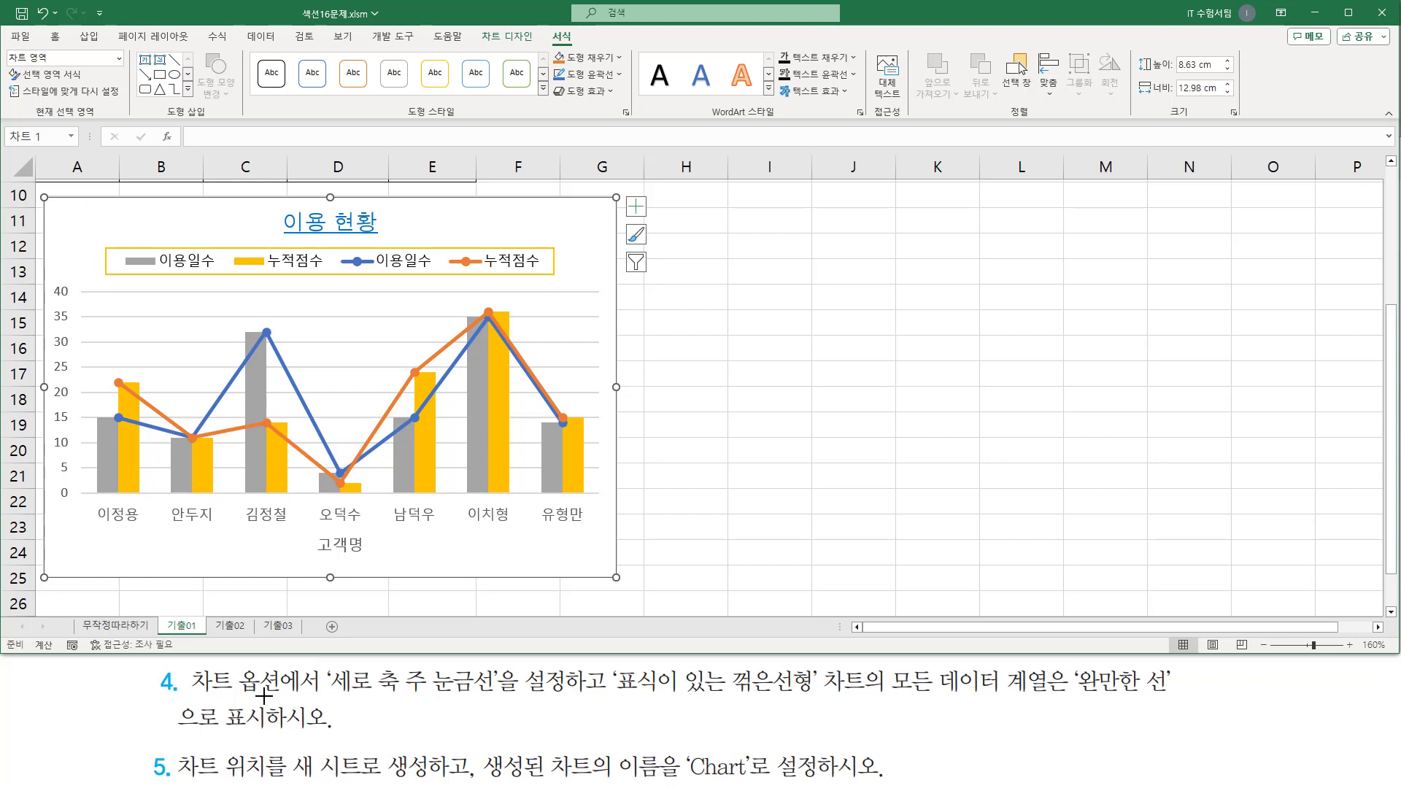
pyautogui.moveTo(184, 660)
pyautogui.mouseDown()
pyautogui.moveTo(287, 699)
pyautogui.moveTo(559, 697)
pyautogui.mouseUp()
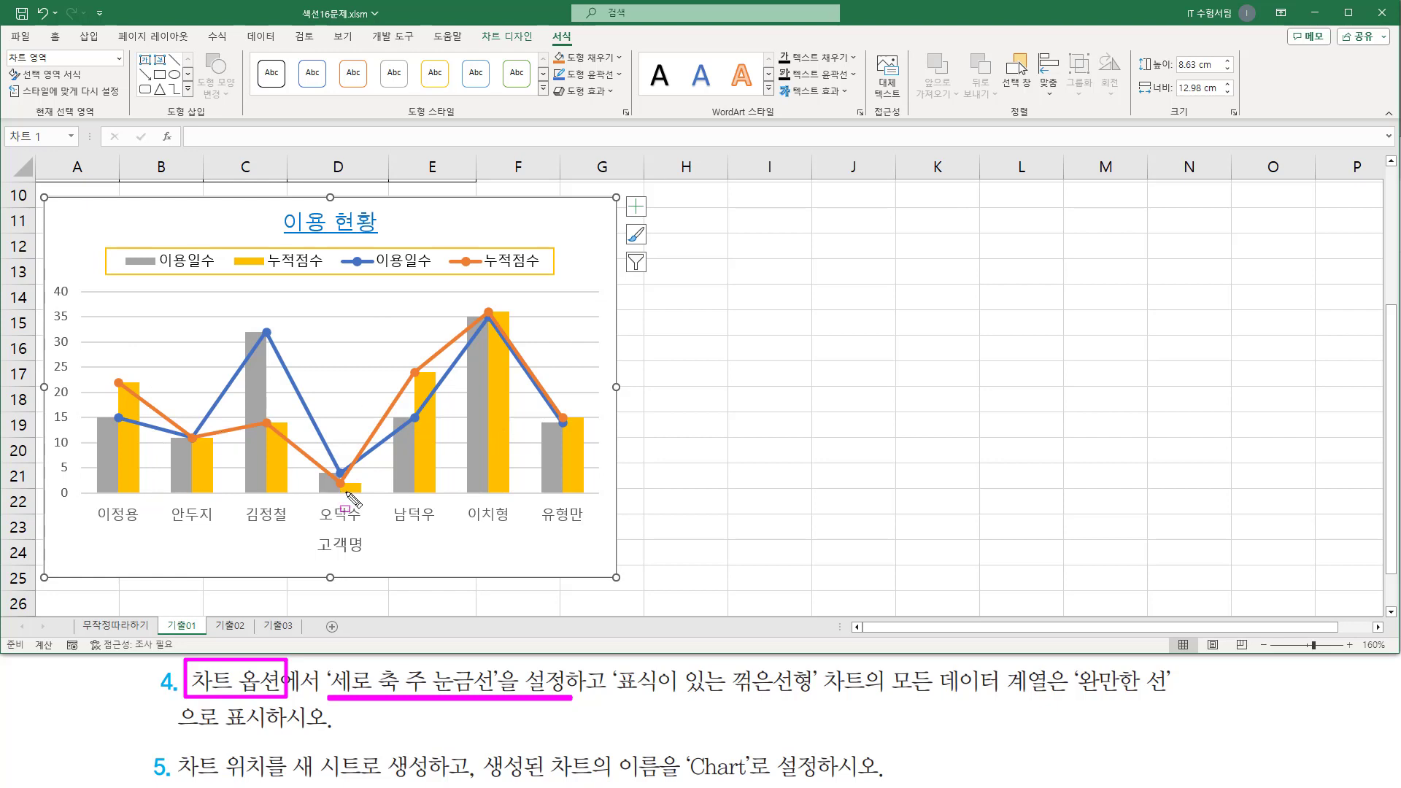
pyautogui.moveTo(324, 660); pyautogui.dragTo(404, 695)
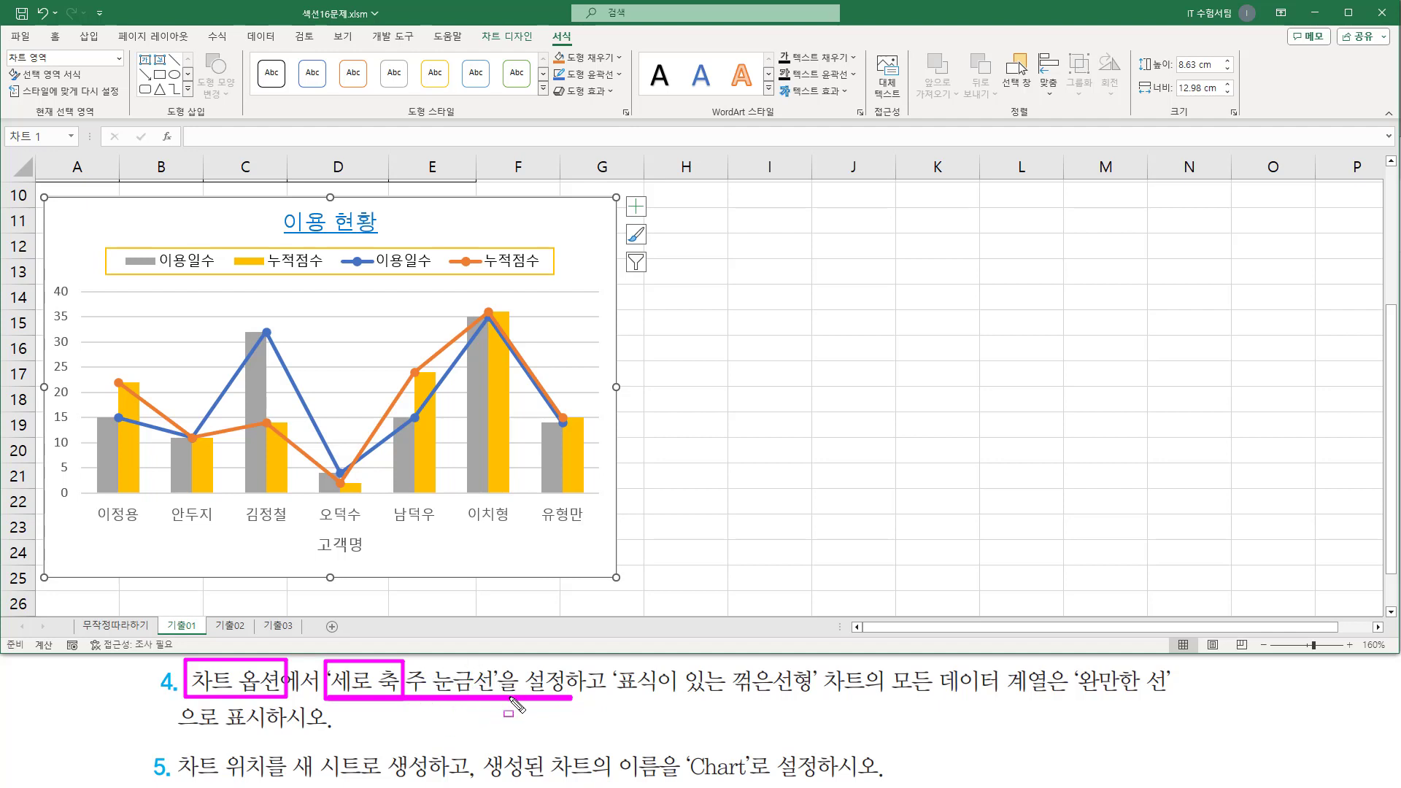
pyautogui.moveTo(611, 698)
pyautogui.mouseDown()
pyautogui.moveTo(896, 698)
pyautogui.moveTo(901, 682)
pyautogui.moveTo(1069, 703)
pyautogui.moveTo(1173, 693)
pyautogui.mouseUp()
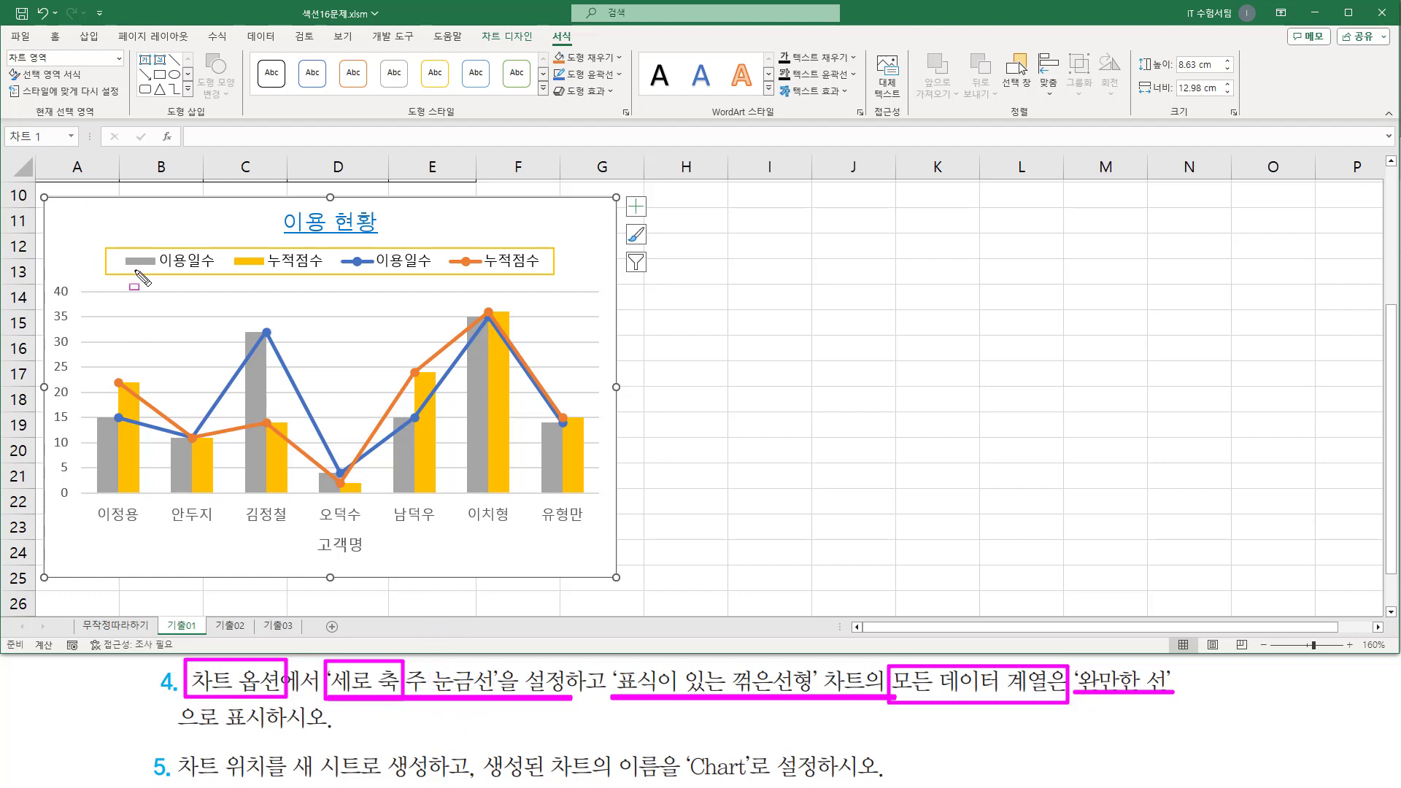
pyautogui.press('Escape')
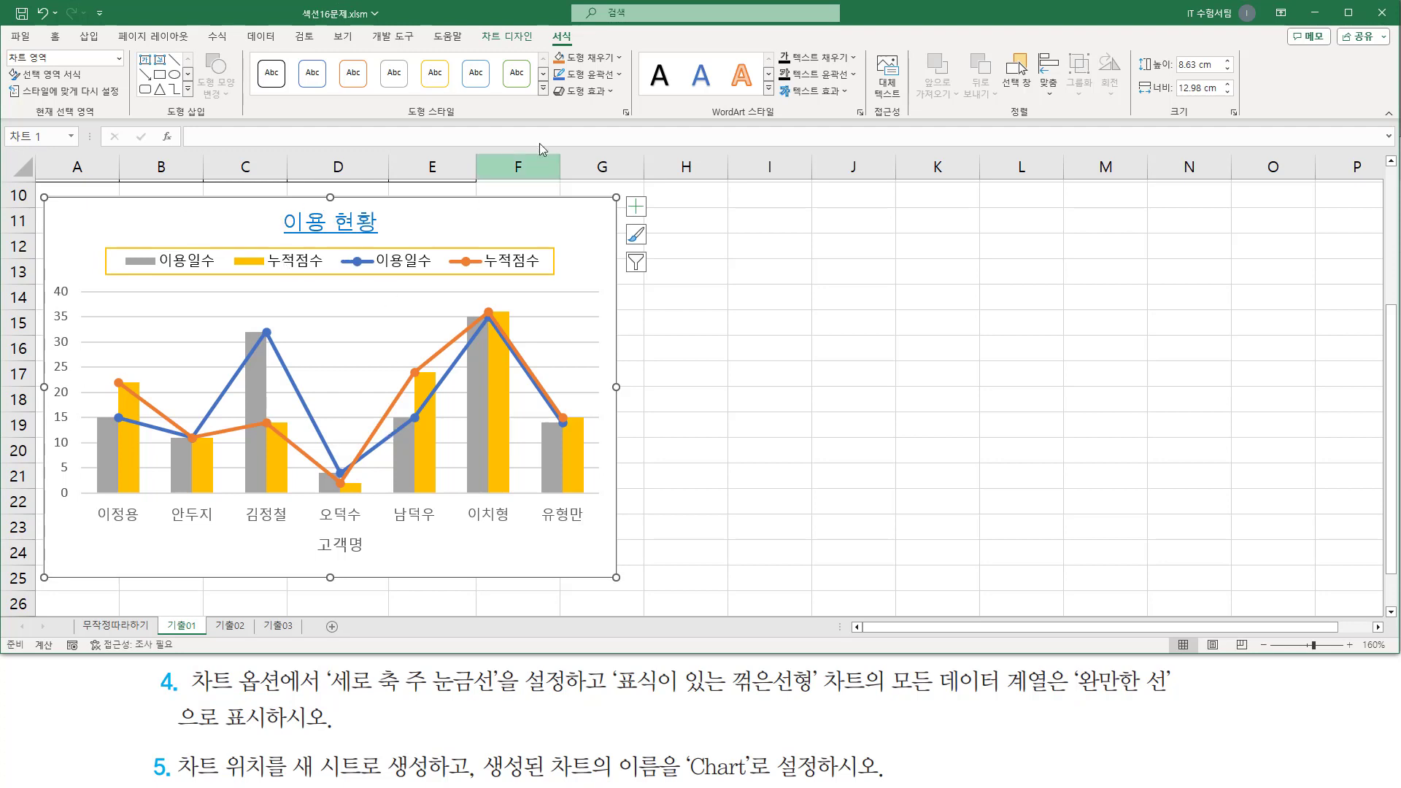
# - Add primary major vertical gridlines (기본 주 세로) to the chart
pyautogui.moveTo(474, 27); pyautogui.dragTo(536, 46)
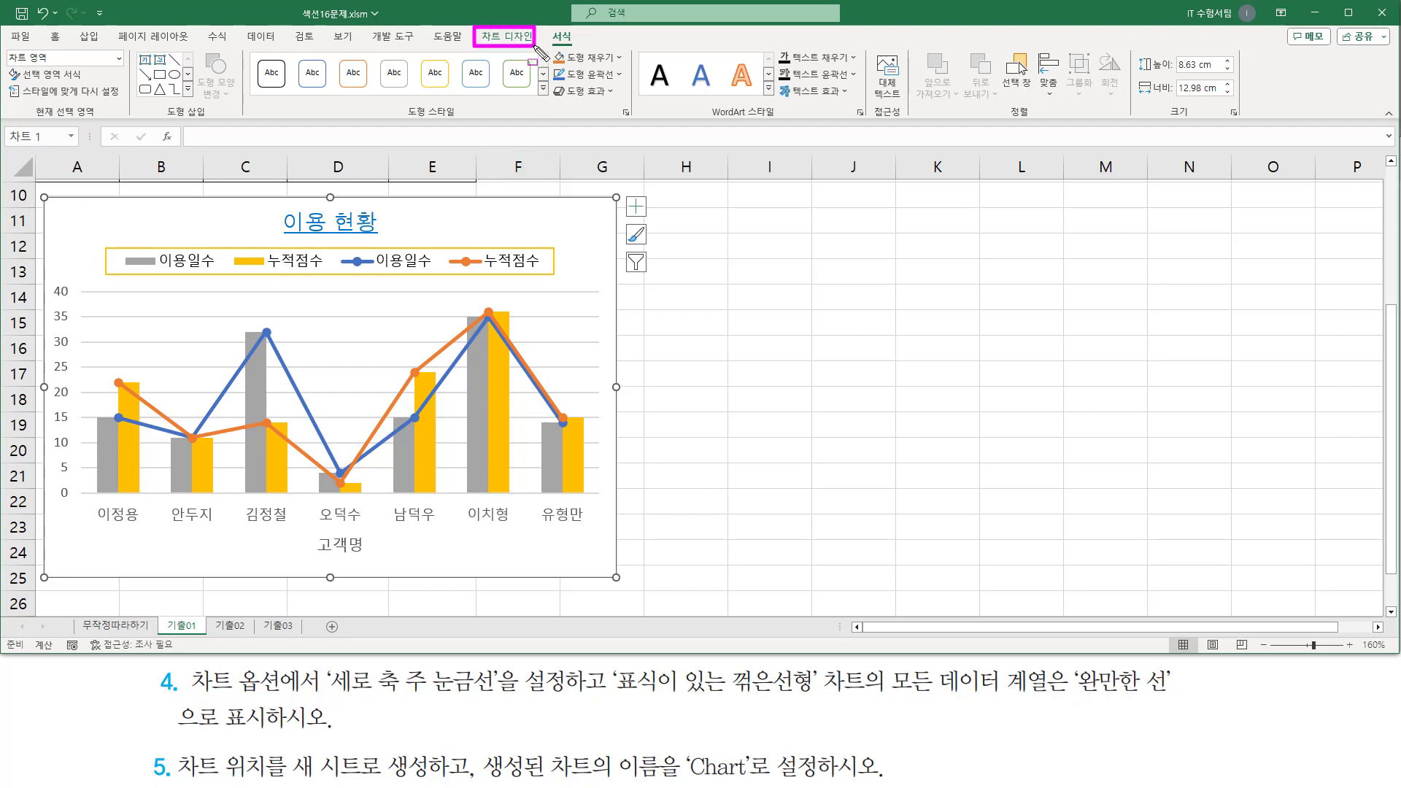
pyautogui.press('Escape')
pyautogui.click(509, 41)
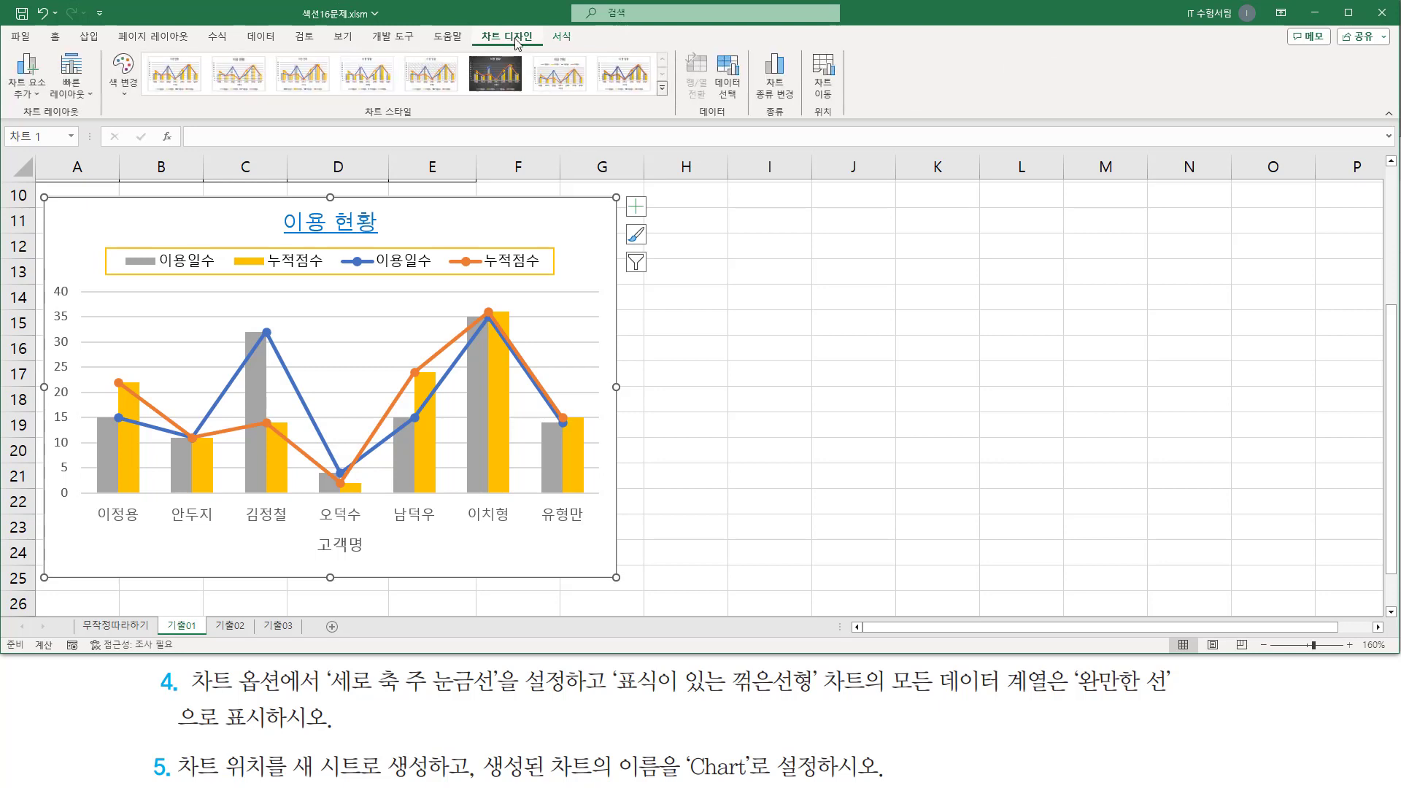
pyautogui.moveTo(15, 117); pyautogui.dragTo(93, 118)
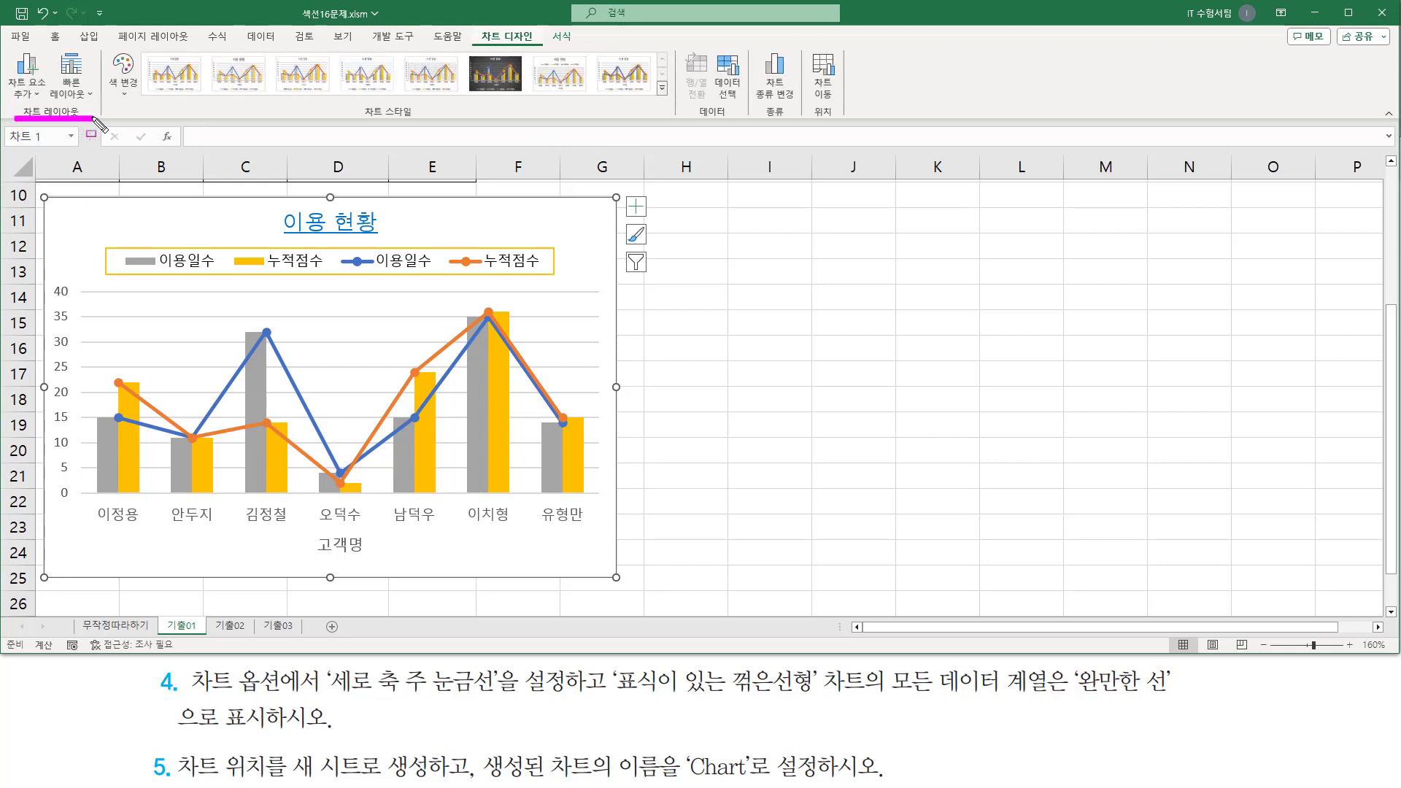
pyautogui.moveTo(6, 53); pyautogui.dragTo(53, 101)
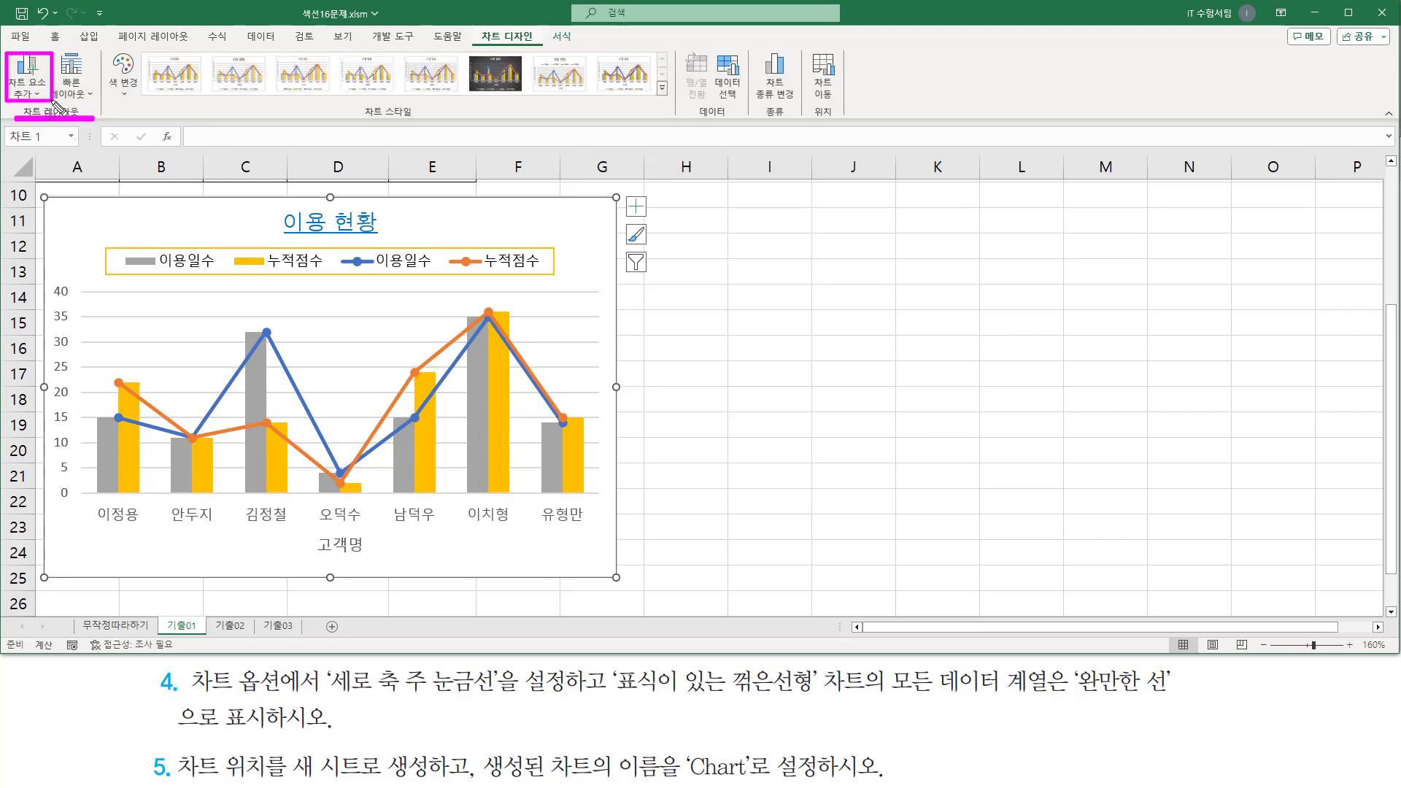
pyautogui.press('Escape')
pyautogui.click(29, 88)
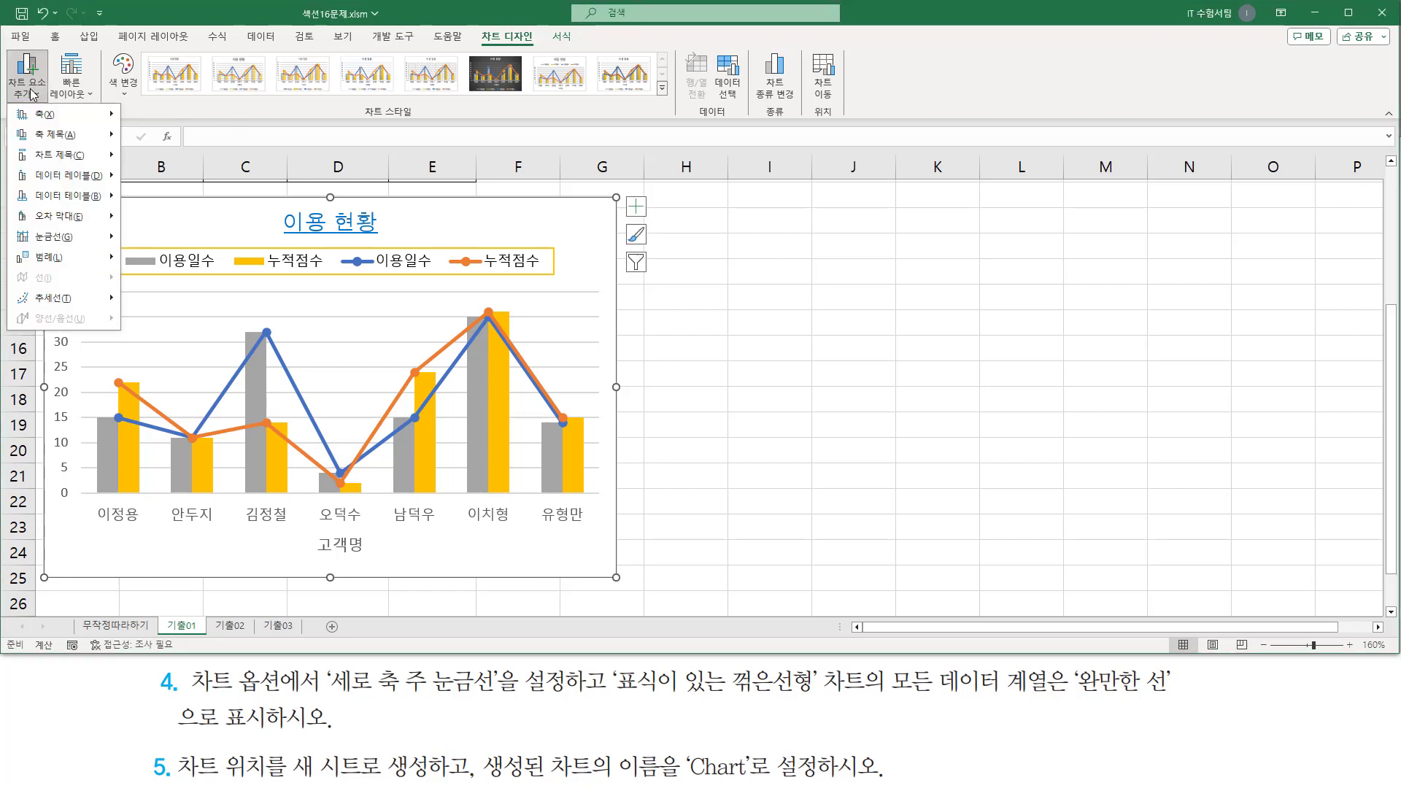
pyautogui.moveTo(55, 242)
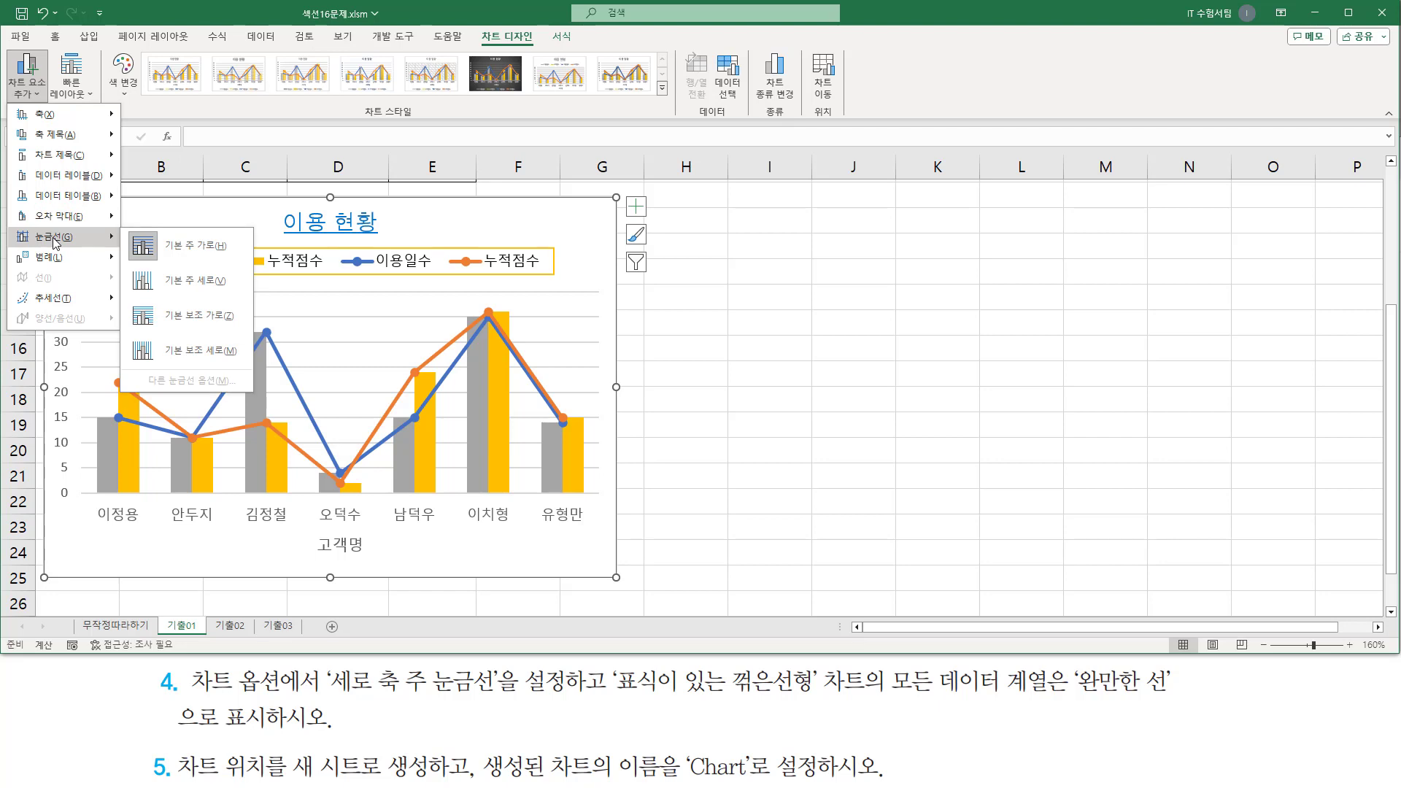
pyautogui.click(172, 287)
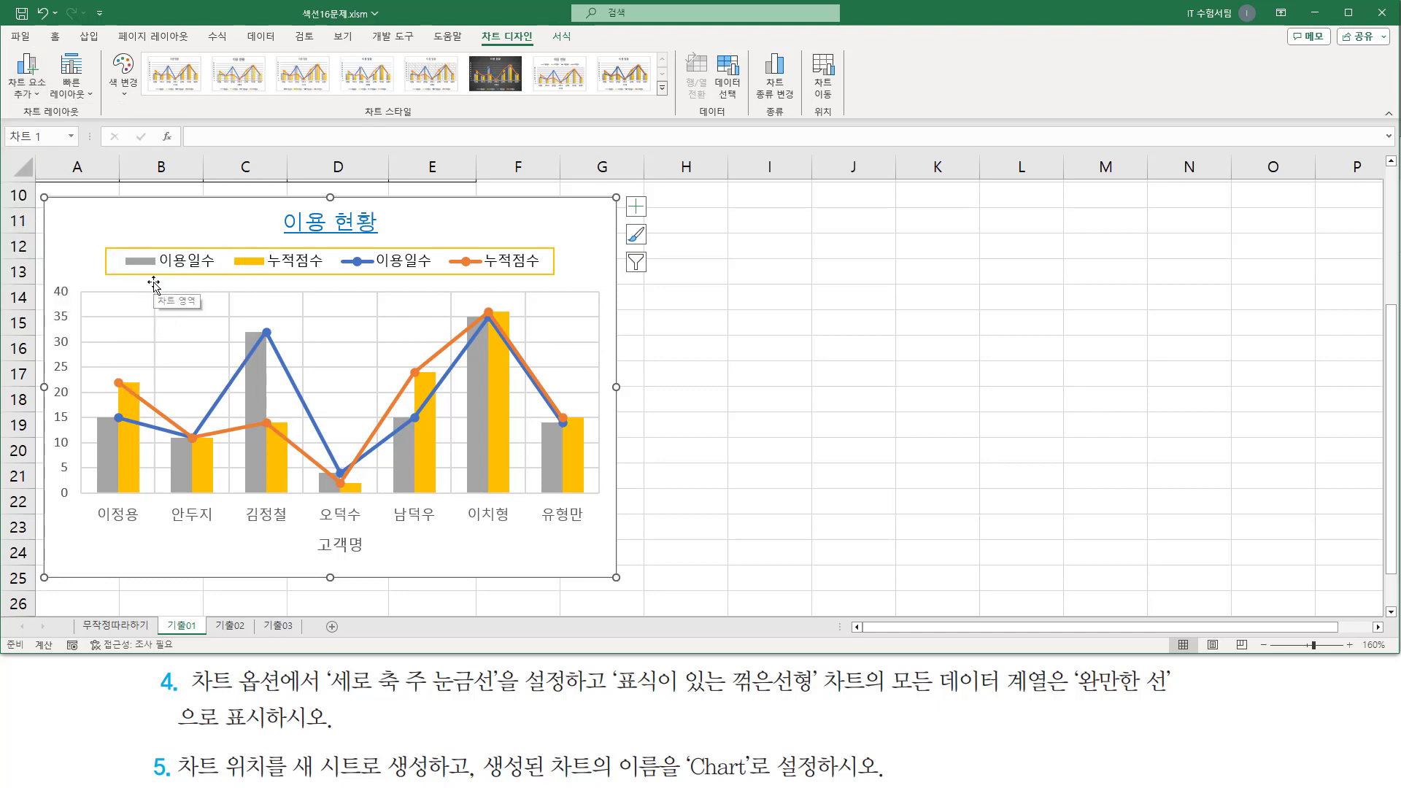
pyautogui.moveTo(154, 290); pyautogui.dragTo(154, 501)
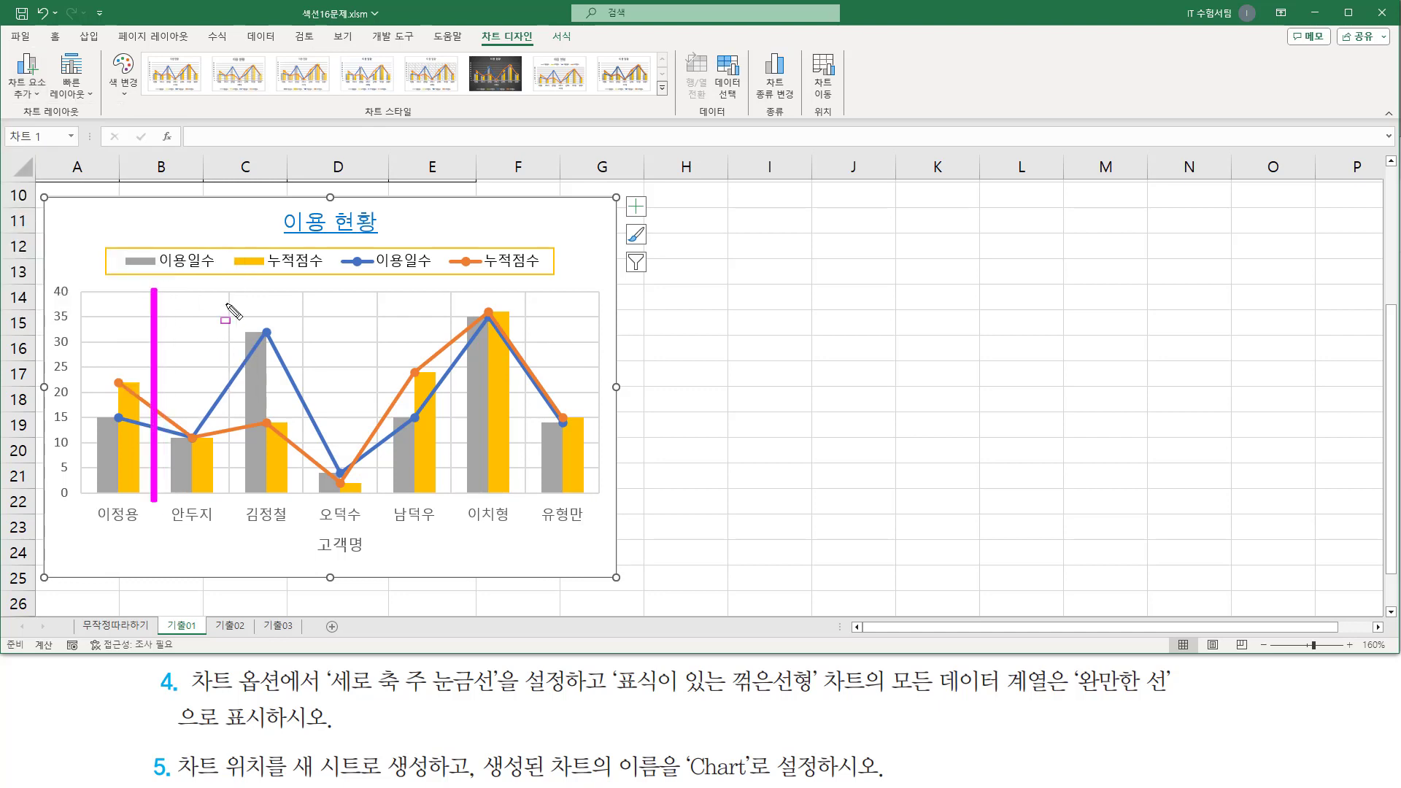
pyautogui.moveTo(231, 289); pyautogui.dragTo(231, 489)
pyautogui.moveTo(298, 291); pyautogui.dragTo(294, 496)
pyautogui.press('Escape')
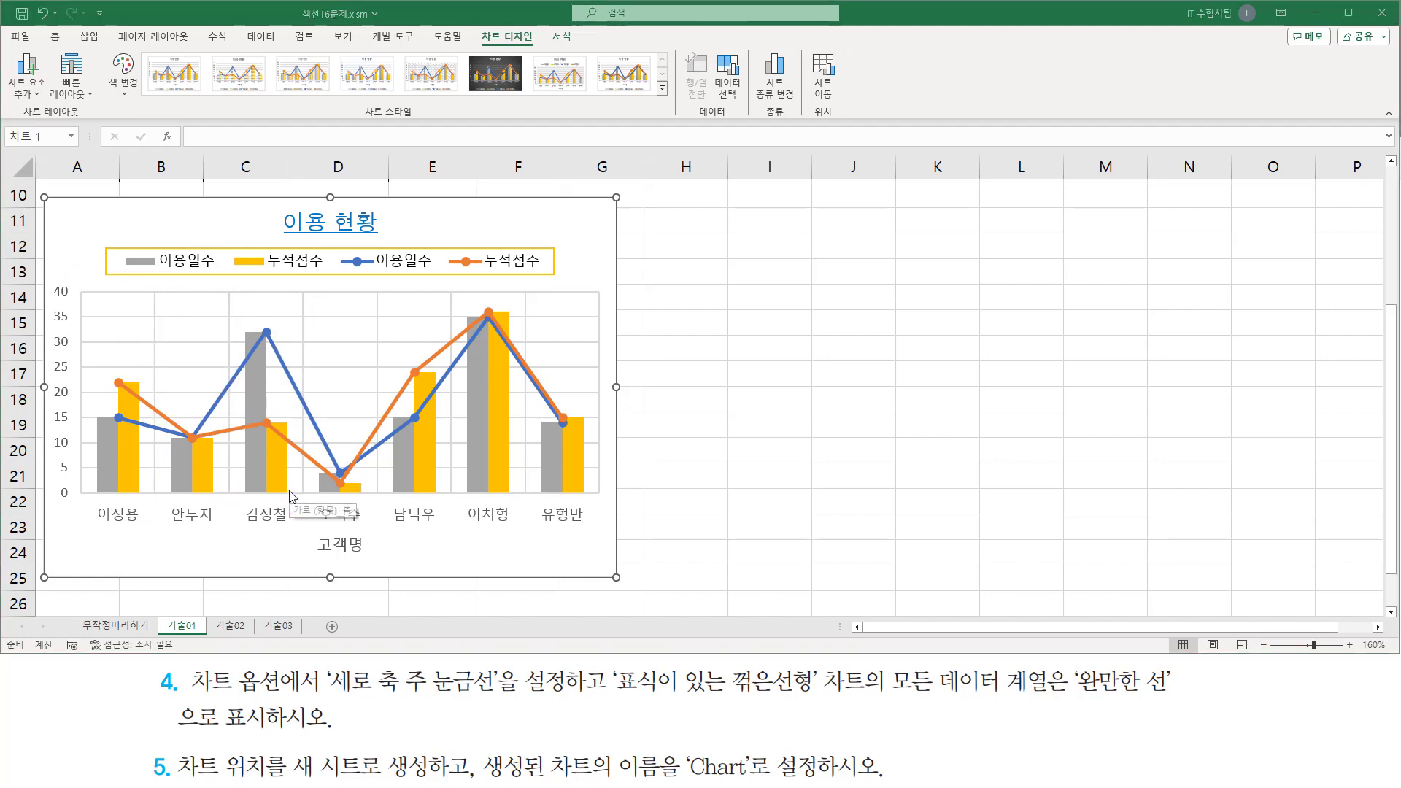
pyautogui.hotkey('ctrl', '2')
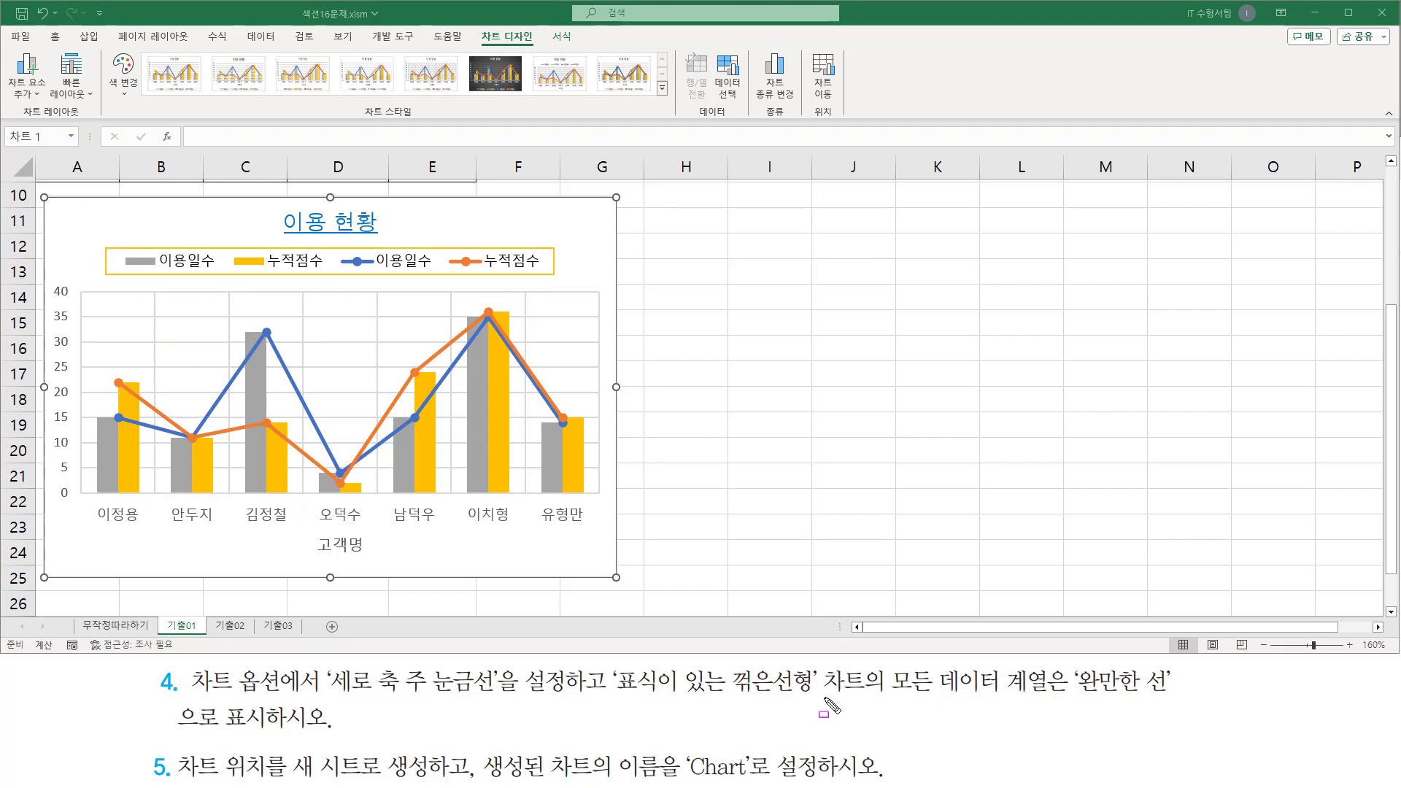
pyautogui.moveTo(823, 699); pyautogui.dragTo(1180, 696)
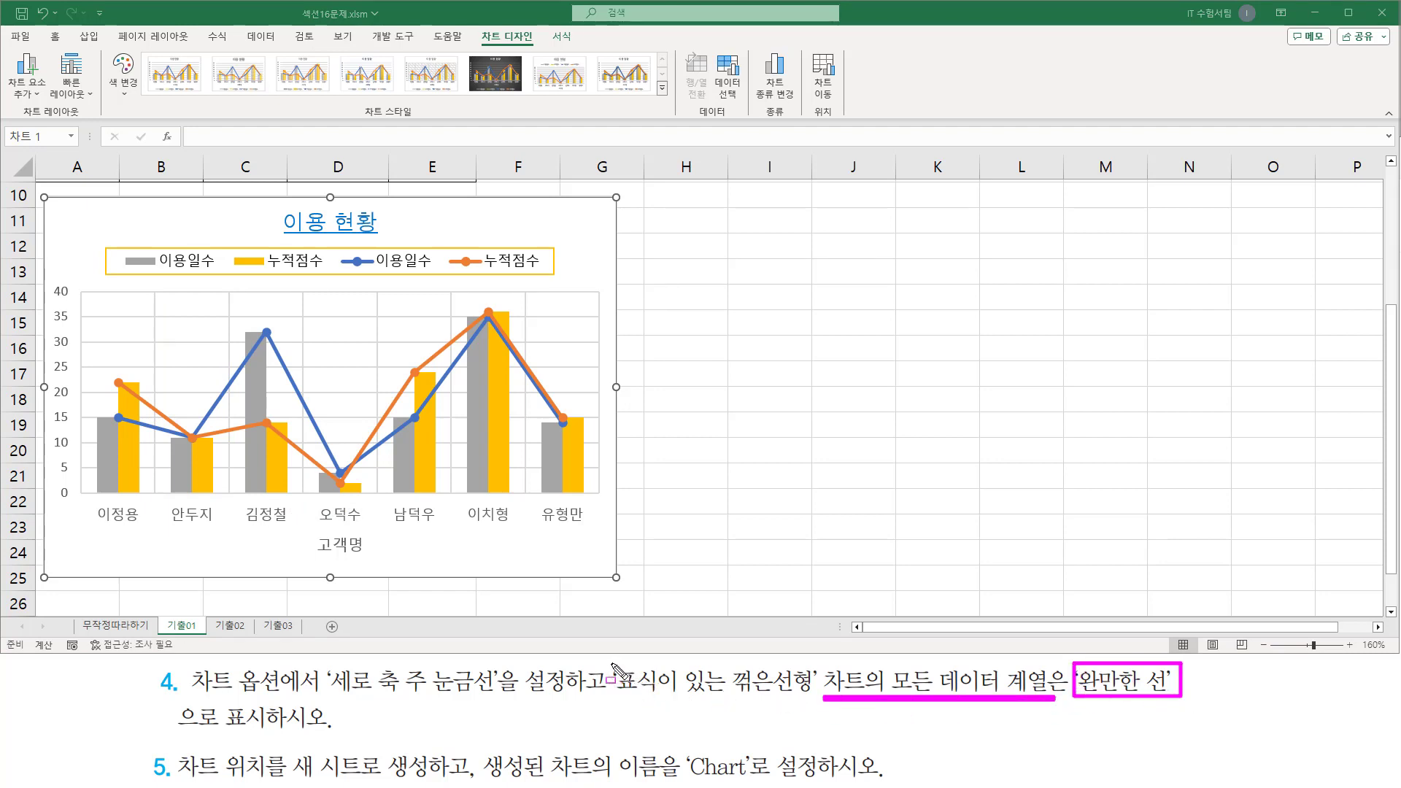
pyautogui.moveTo(612, 664); pyautogui.dragTo(821, 705)
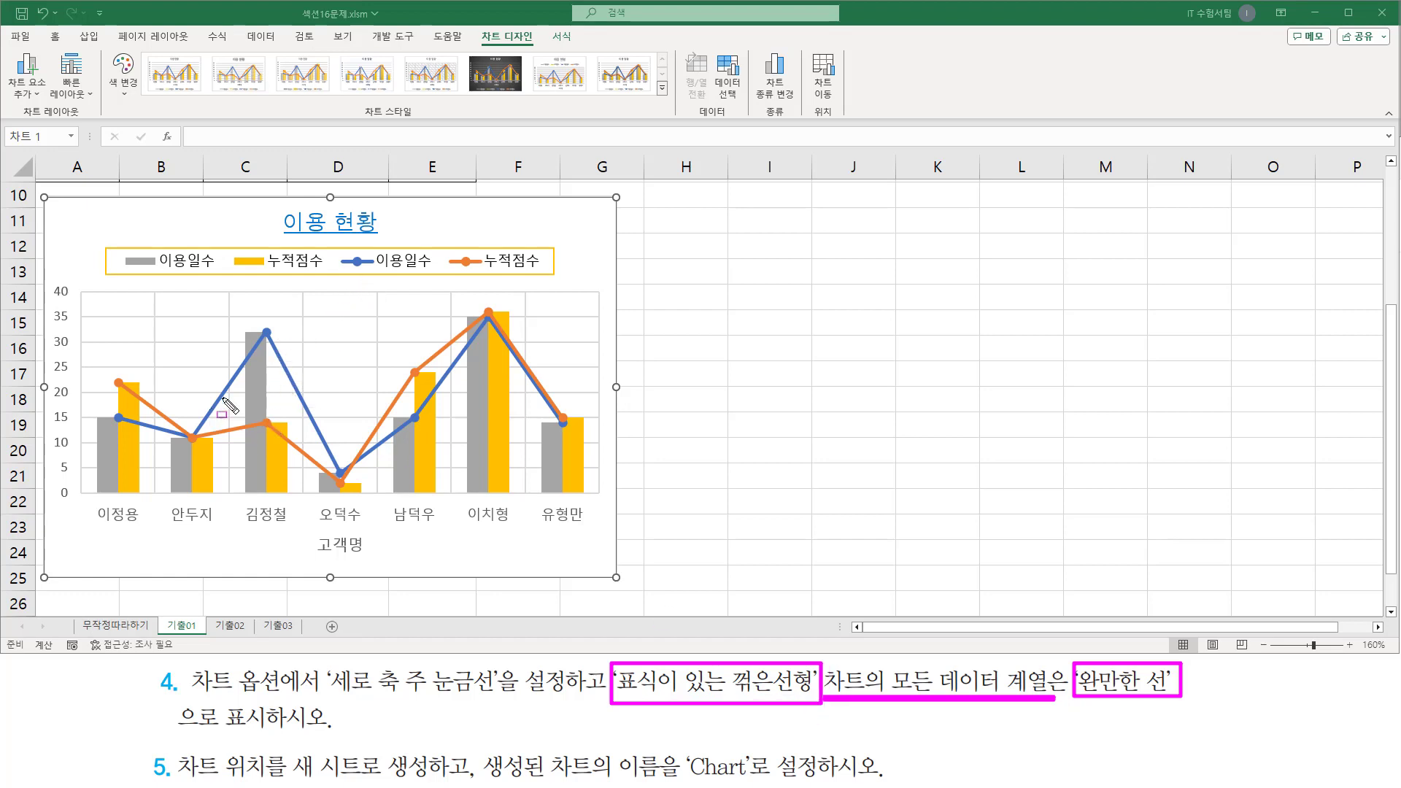
# - Display the 이용일수 line series as a smoothed line (완만한 선) in its data series formatting options
pyautogui.click(275, 349)
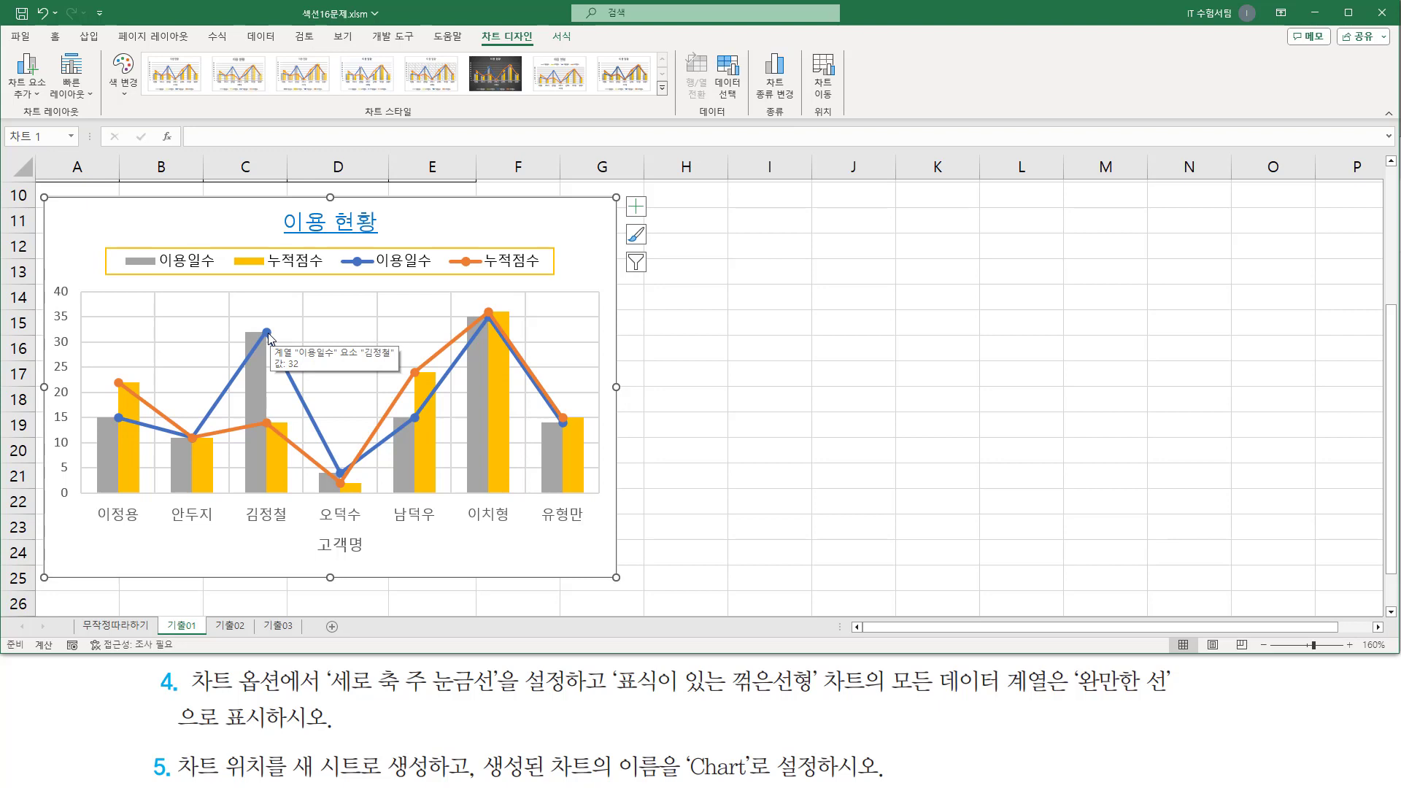
pyautogui.doubleClick(267, 333)
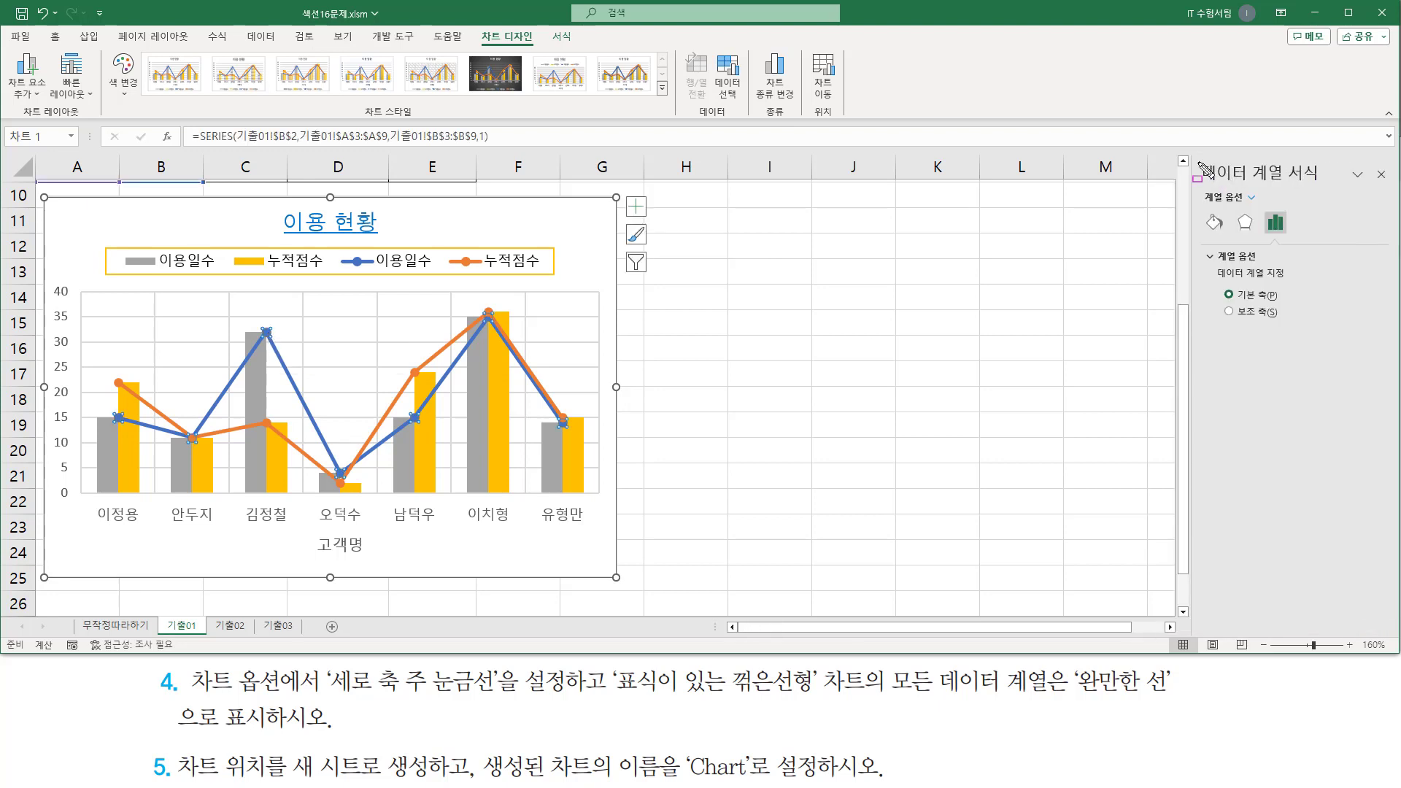
pyautogui.moveTo(1197, 156); pyautogui.dragTo(1389, 187)
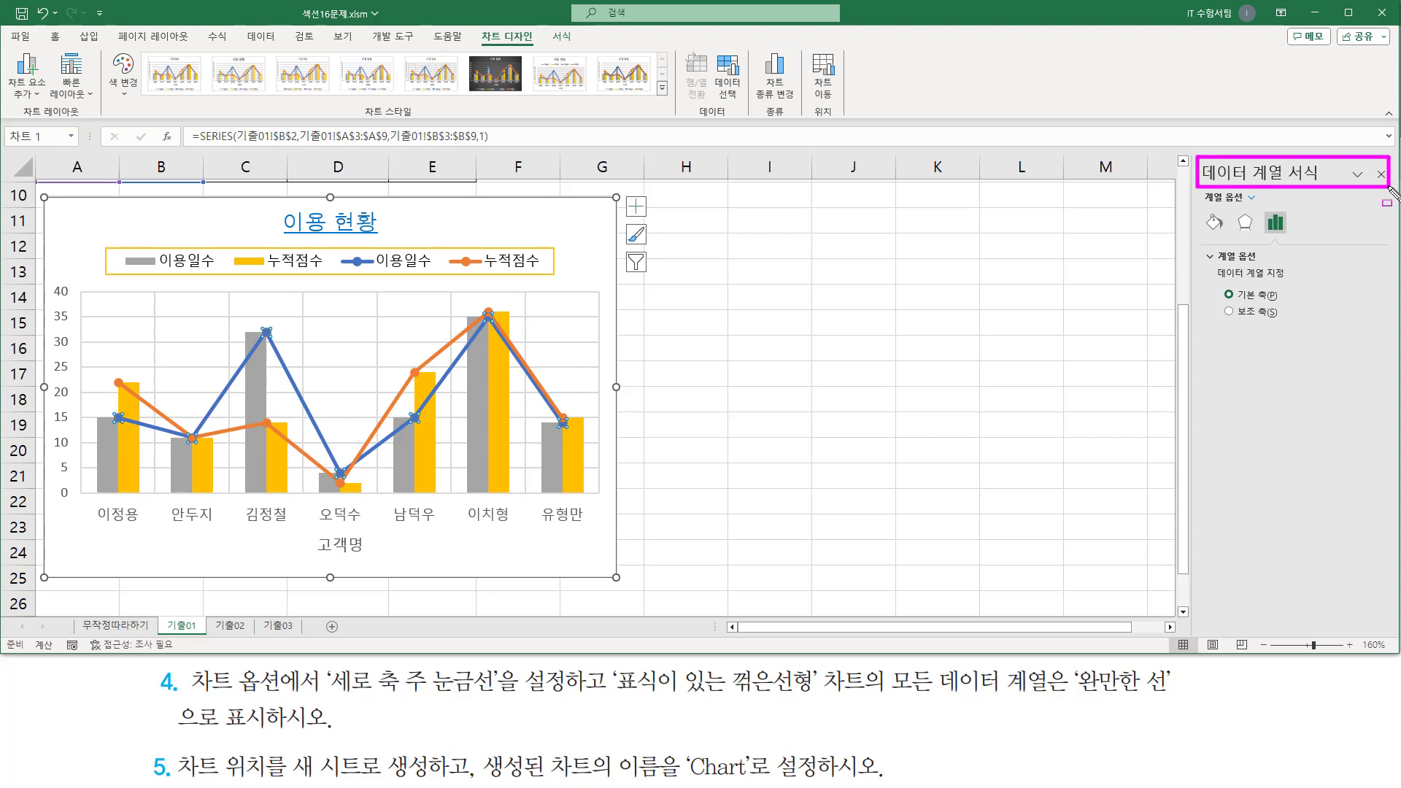
pyautogui.moveTo(1075, 696); pyautogui.dragTo(1181, 695)
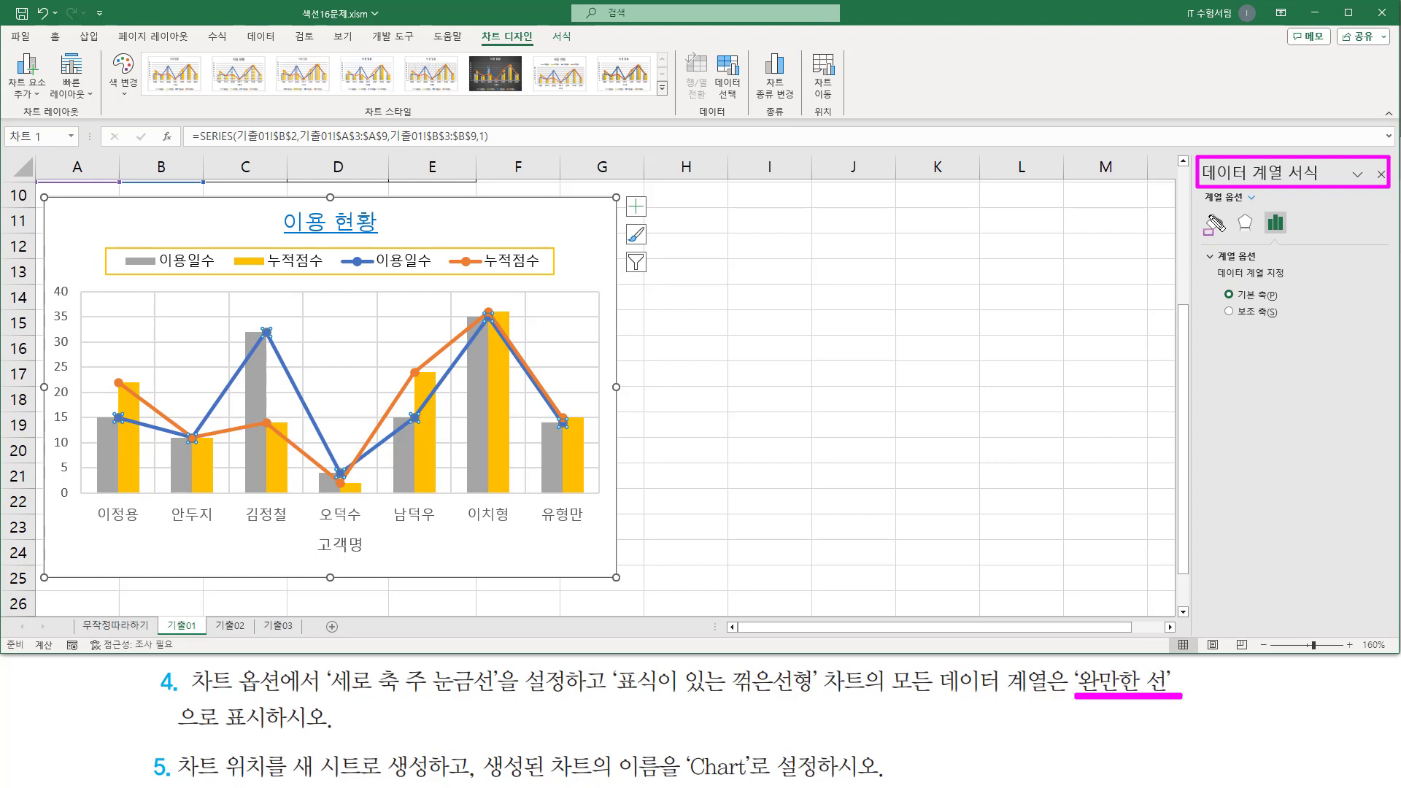
pyautogui.moveTo(1198, 210); pyautogui.dragTo(1231, 241)
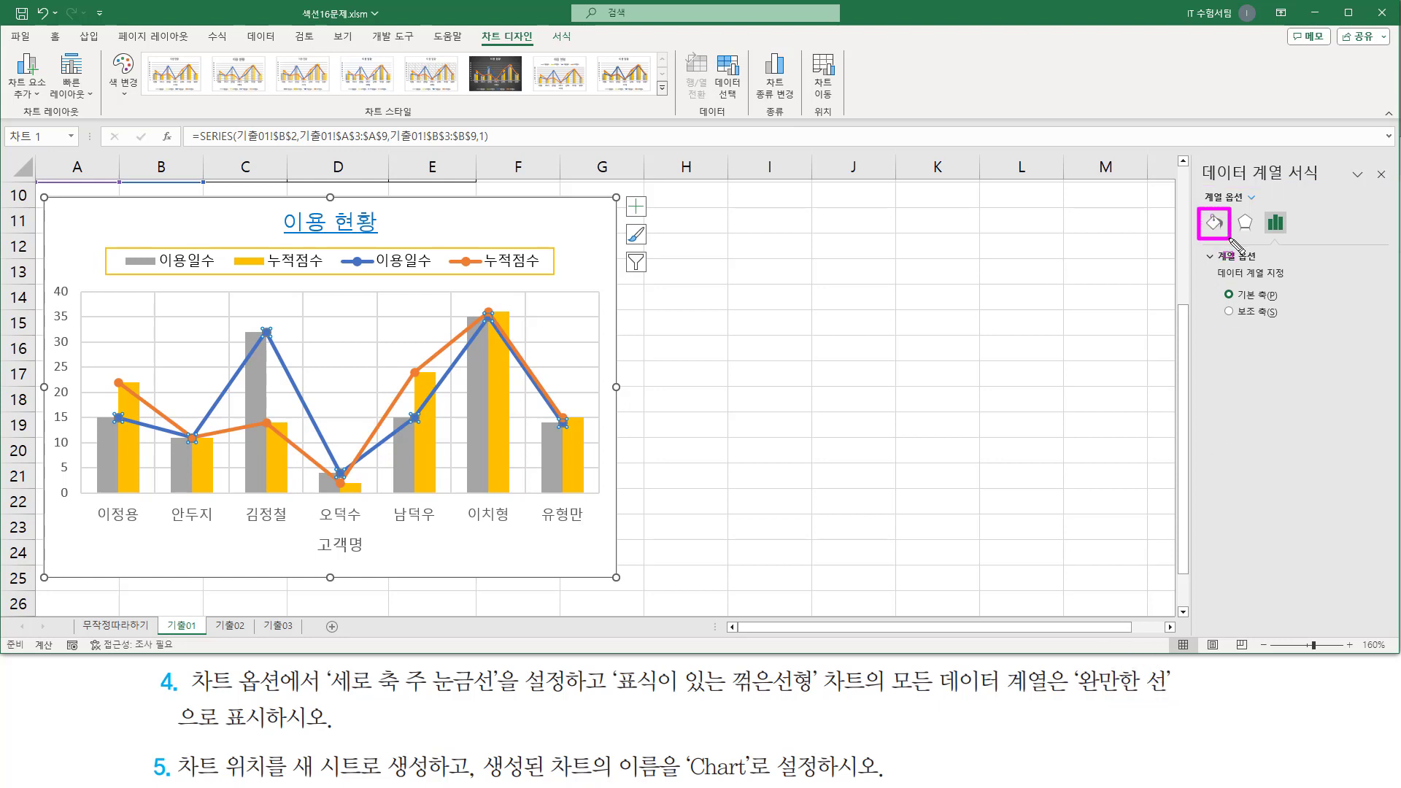
pyautogui.press('Escape')
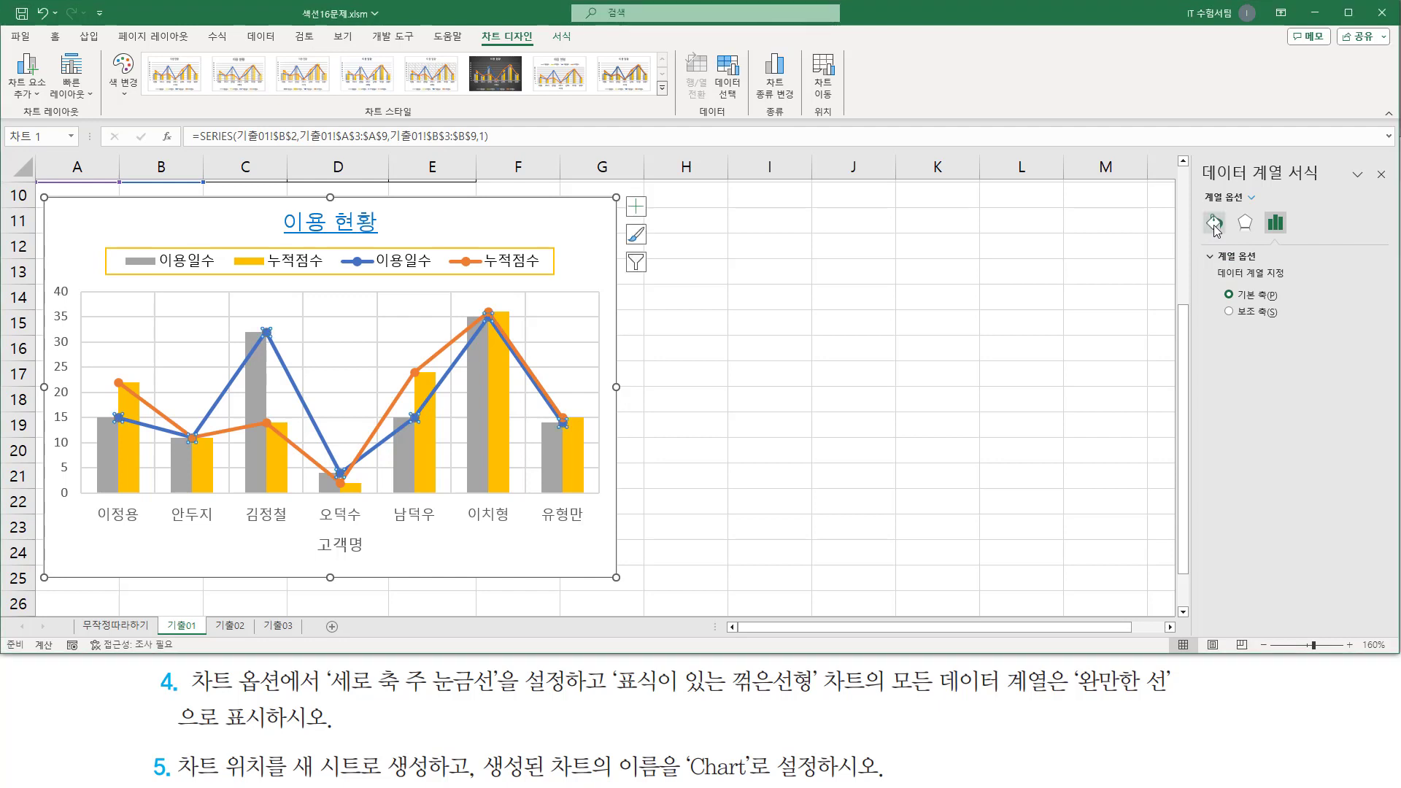
pyautogui.click(1215, 225)
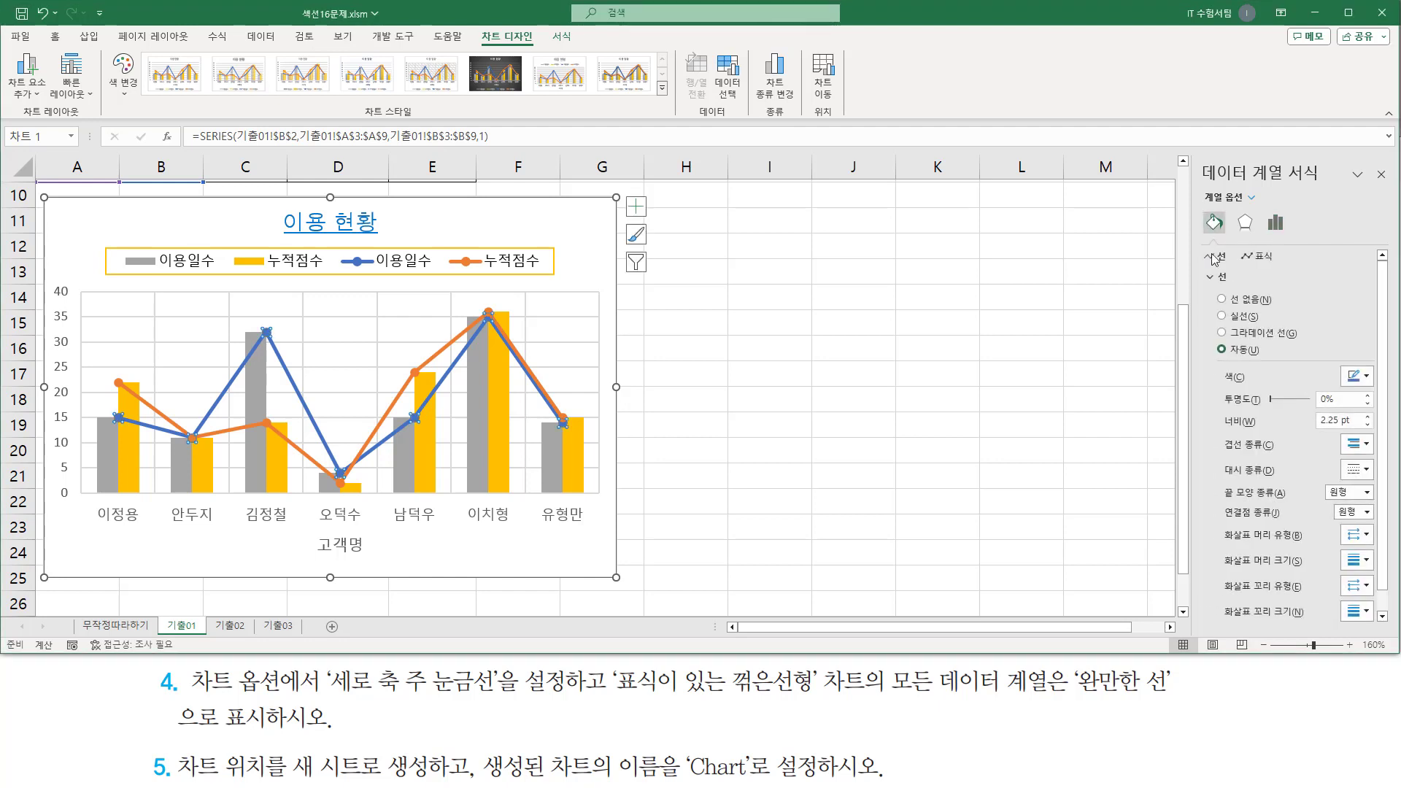
pyautogui.moveTo(1196, 266)
pyautogui.mouseDown()
pyautogui.moveTo(1231, 416)
pyautogui.moveTo(1354, 600)
pyautogui.mouseUp()
pyautogui.press('Escape')
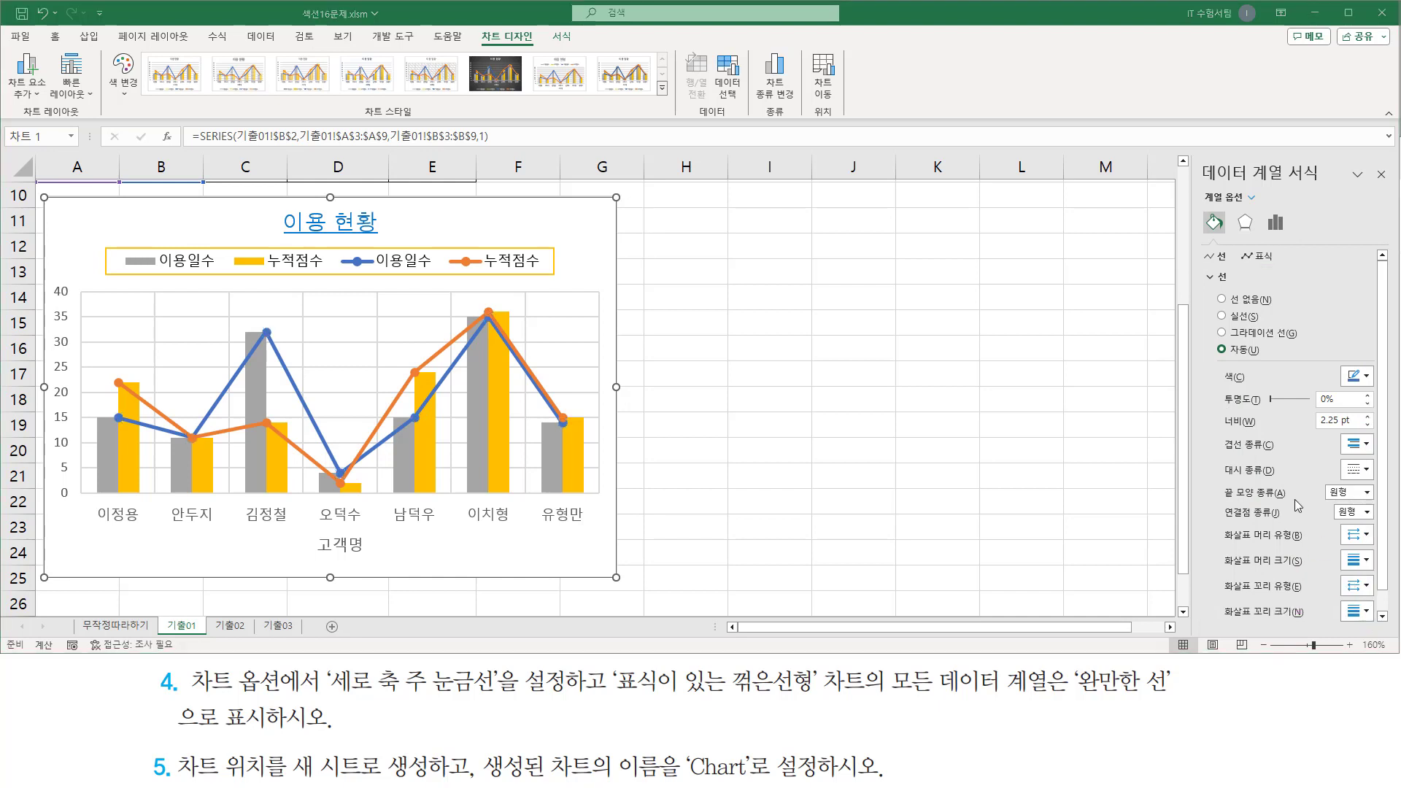
pyautogui.scroll(-1, 1298, 503)
pyautogui.moveTo(1213, 594); pyautogui.dragTo(1301, 629)
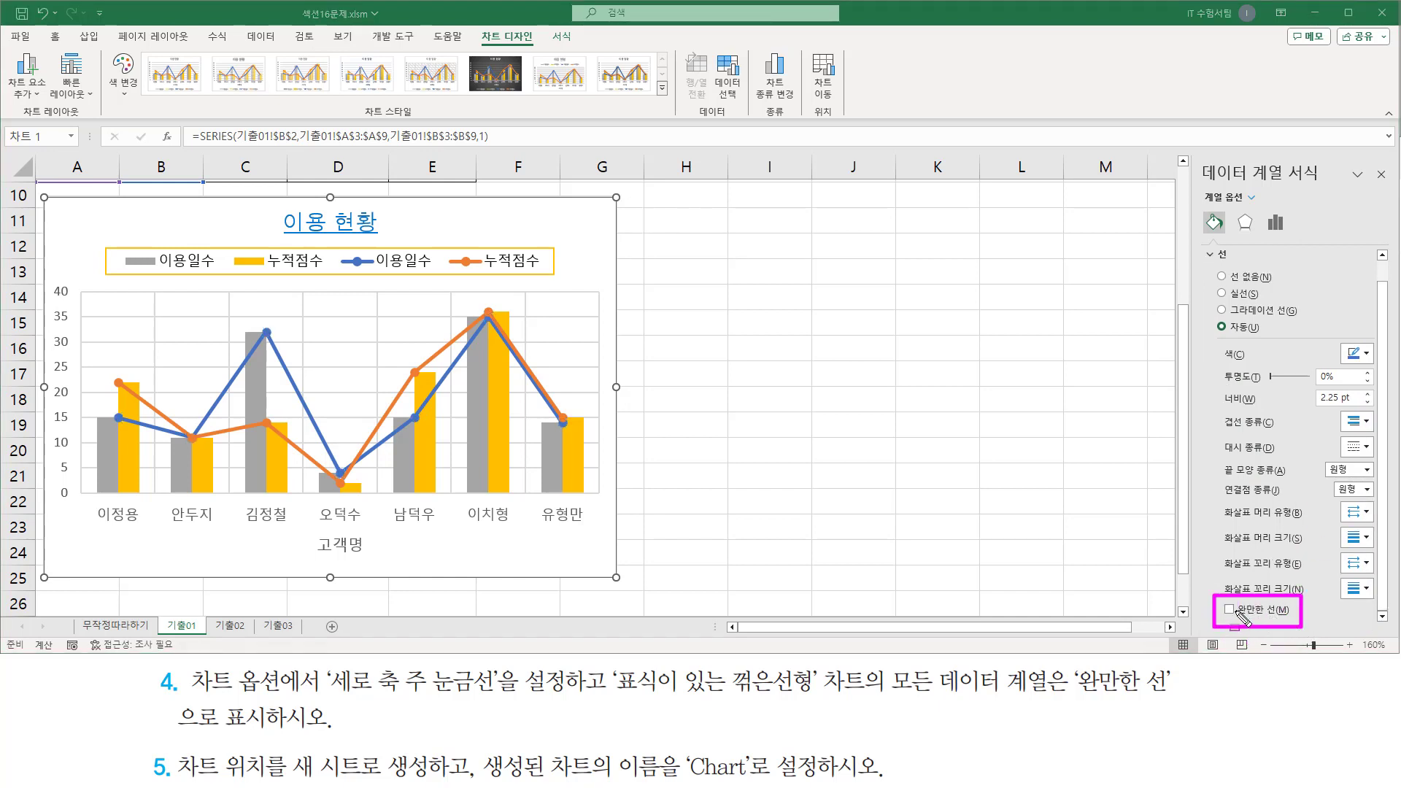
pyautogui.press('Escape')
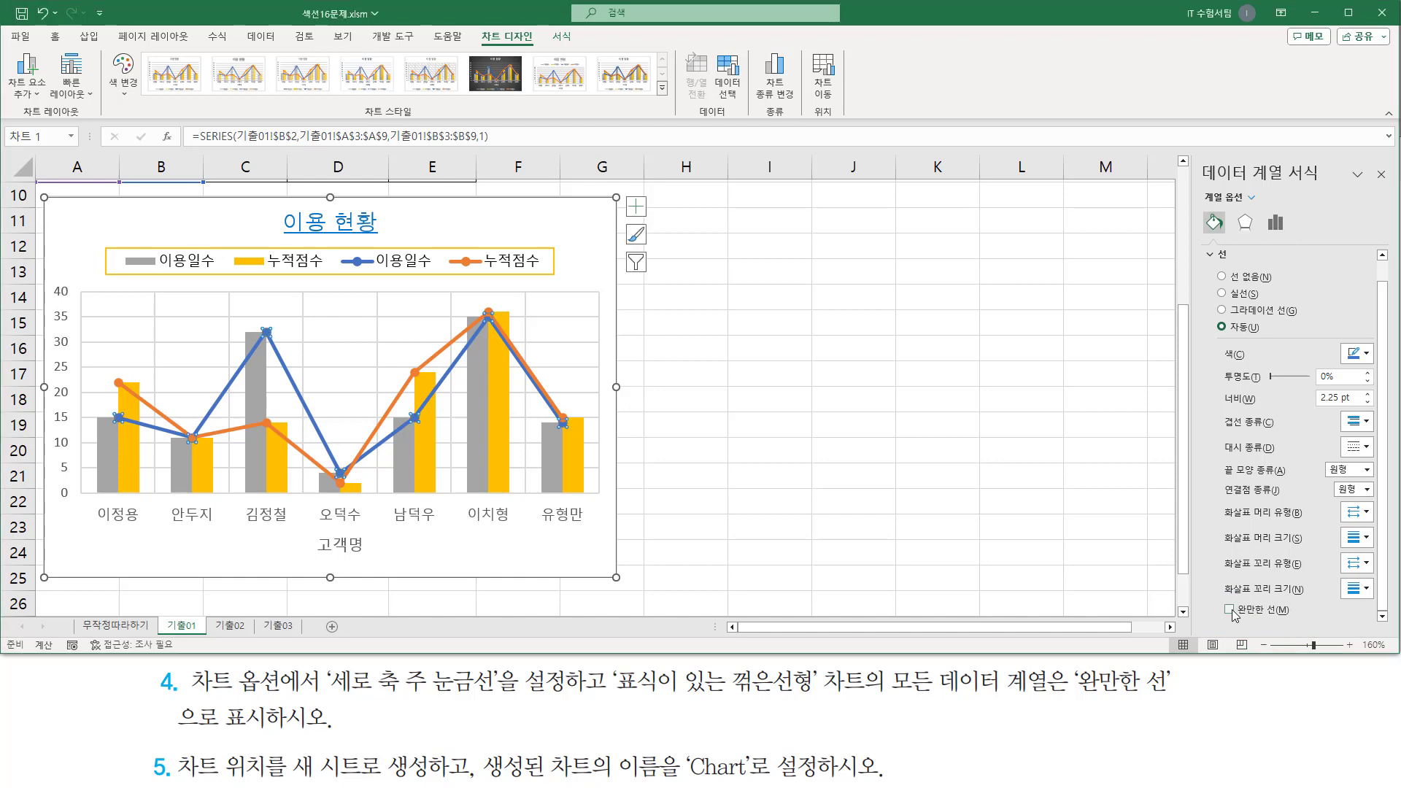
pyautogui.click(1230, 610)
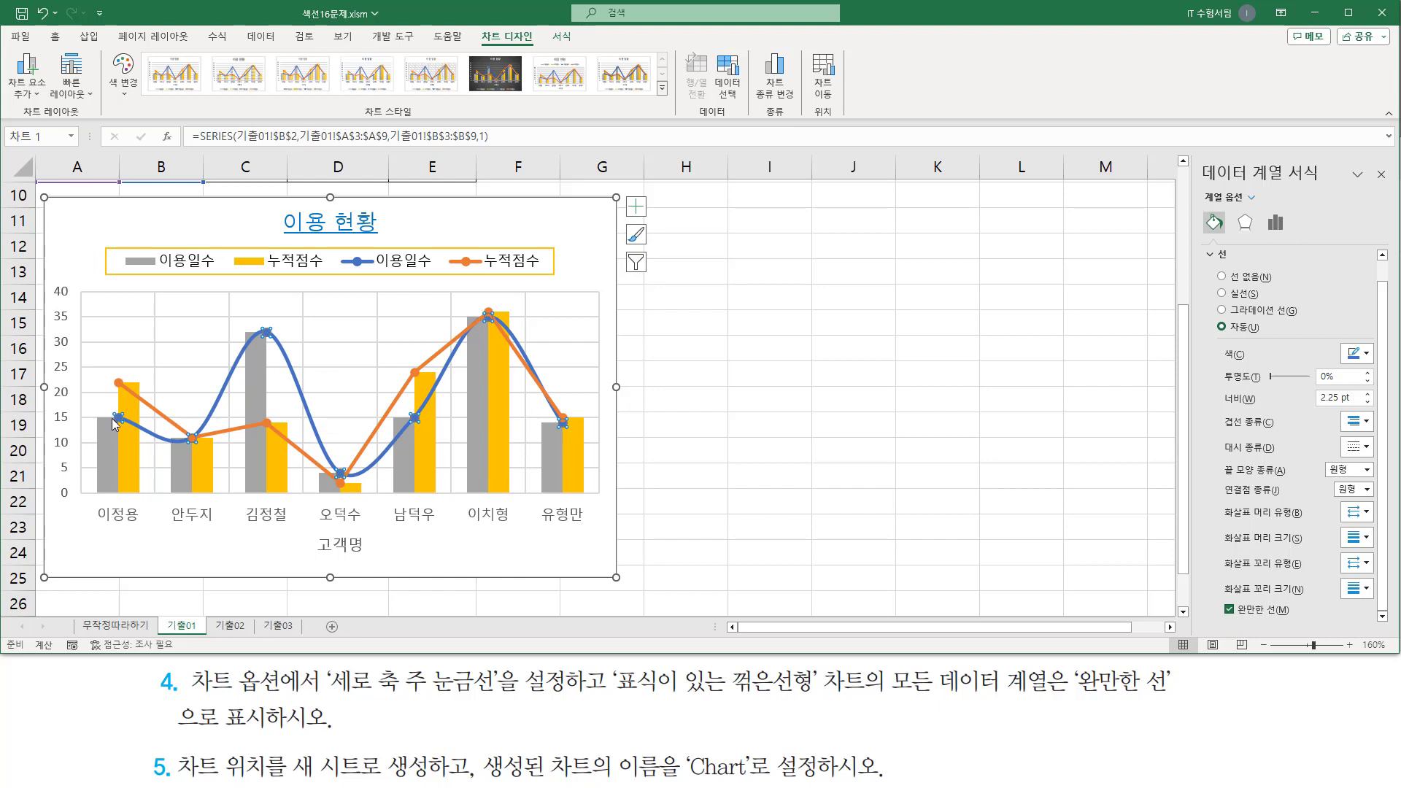
# - Display the 누적점수 line series as a smoothed line (완만한 선), and close the formatting options
pyautogui.click(435, 354)
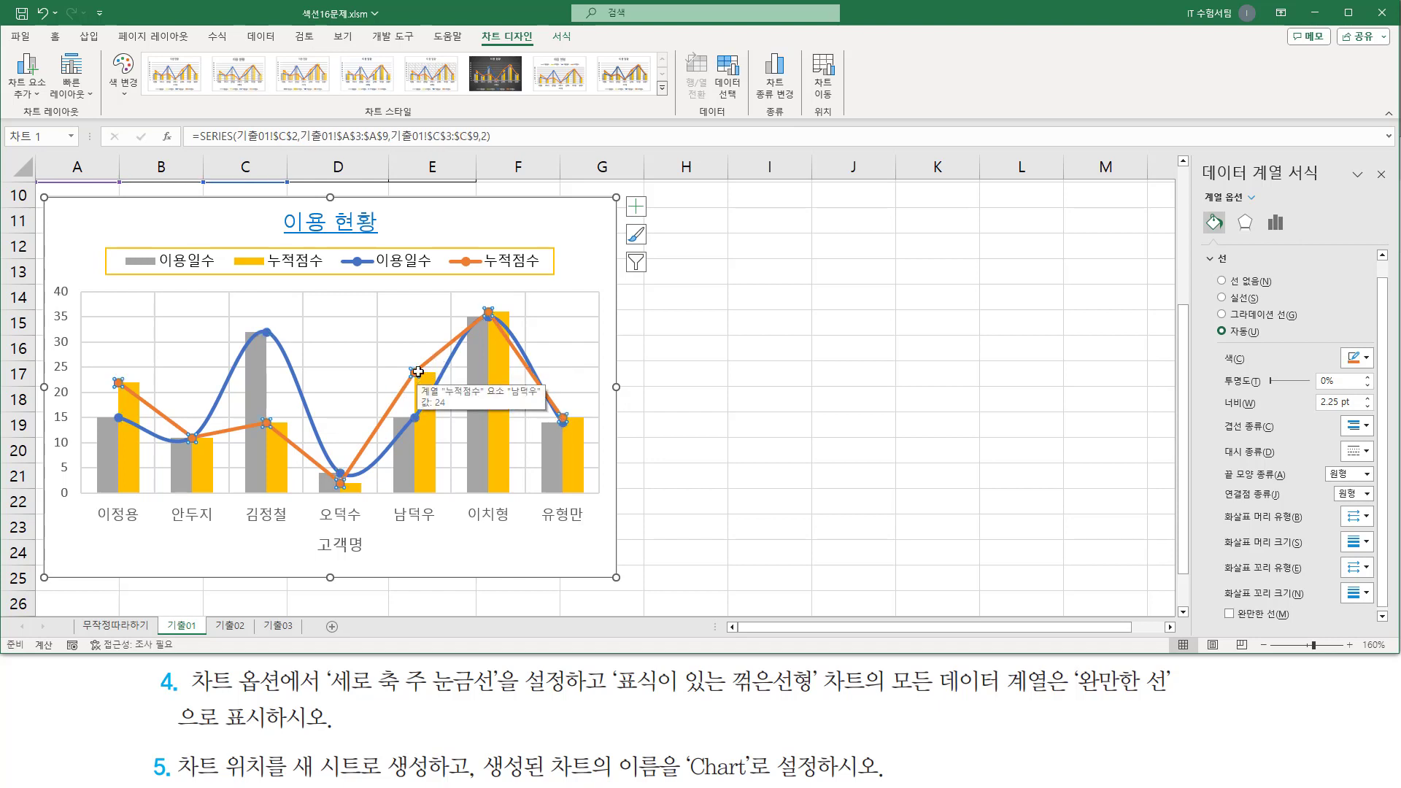
pyautogui.scroll(-2, 1273, 355)
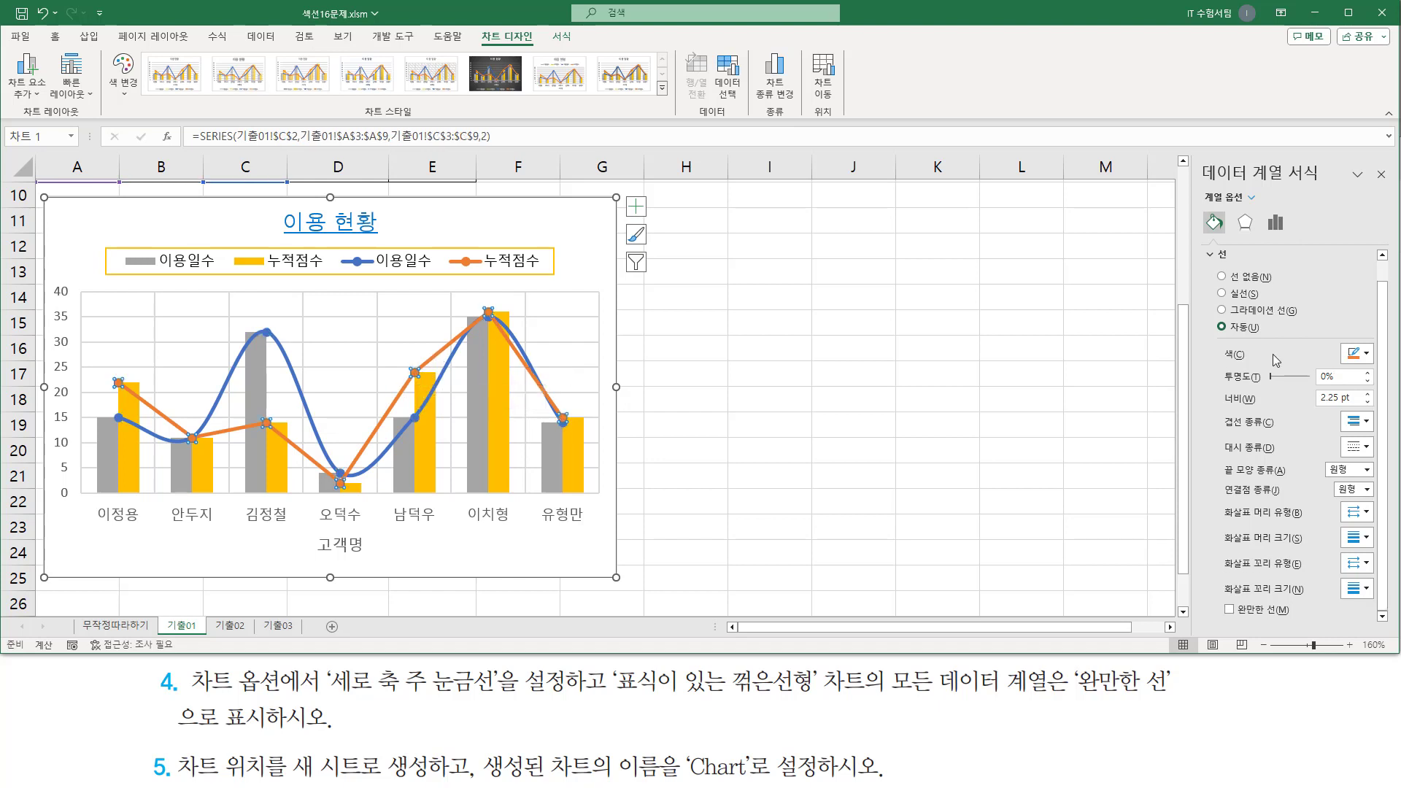
pyautogui.click(1230, 610)
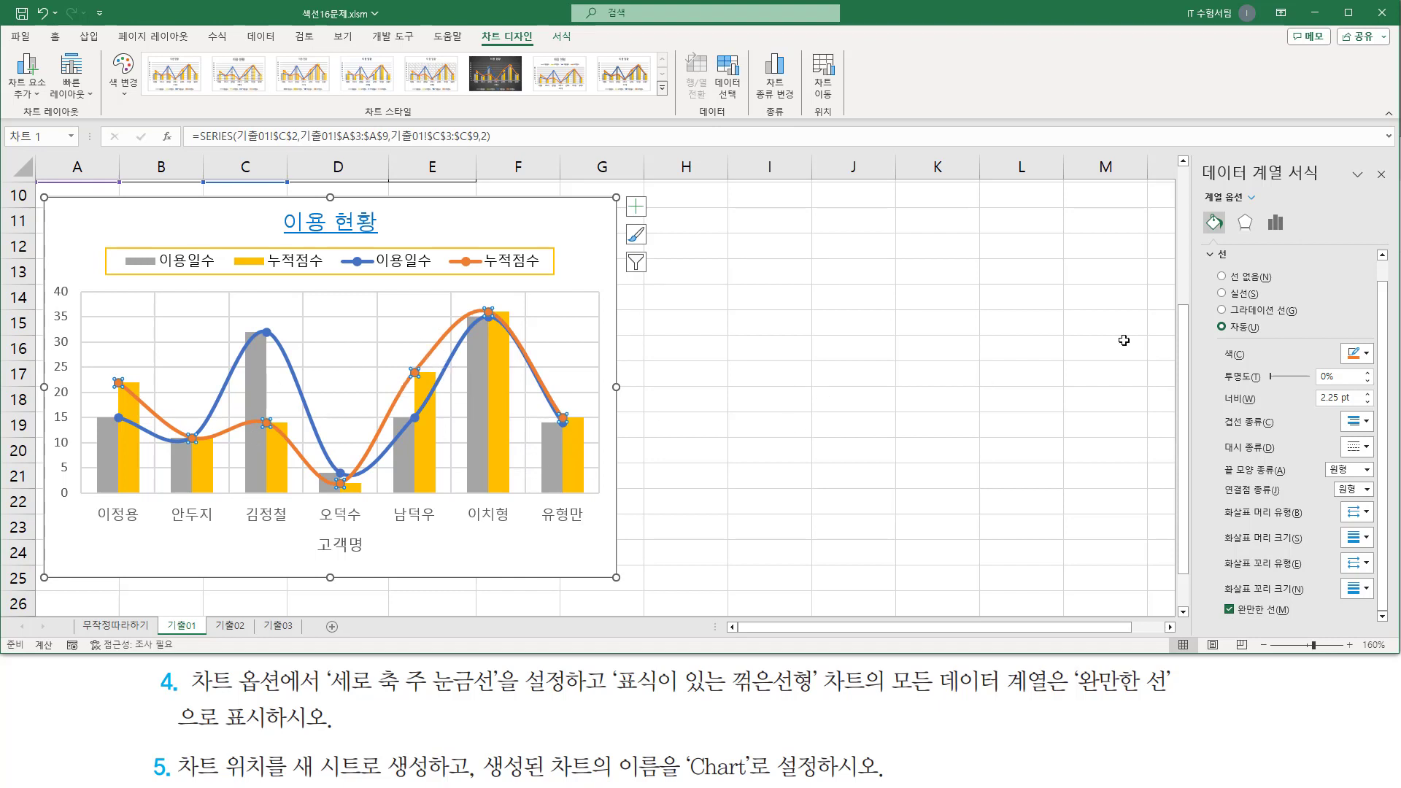
pyautogui.click(1382, 175)
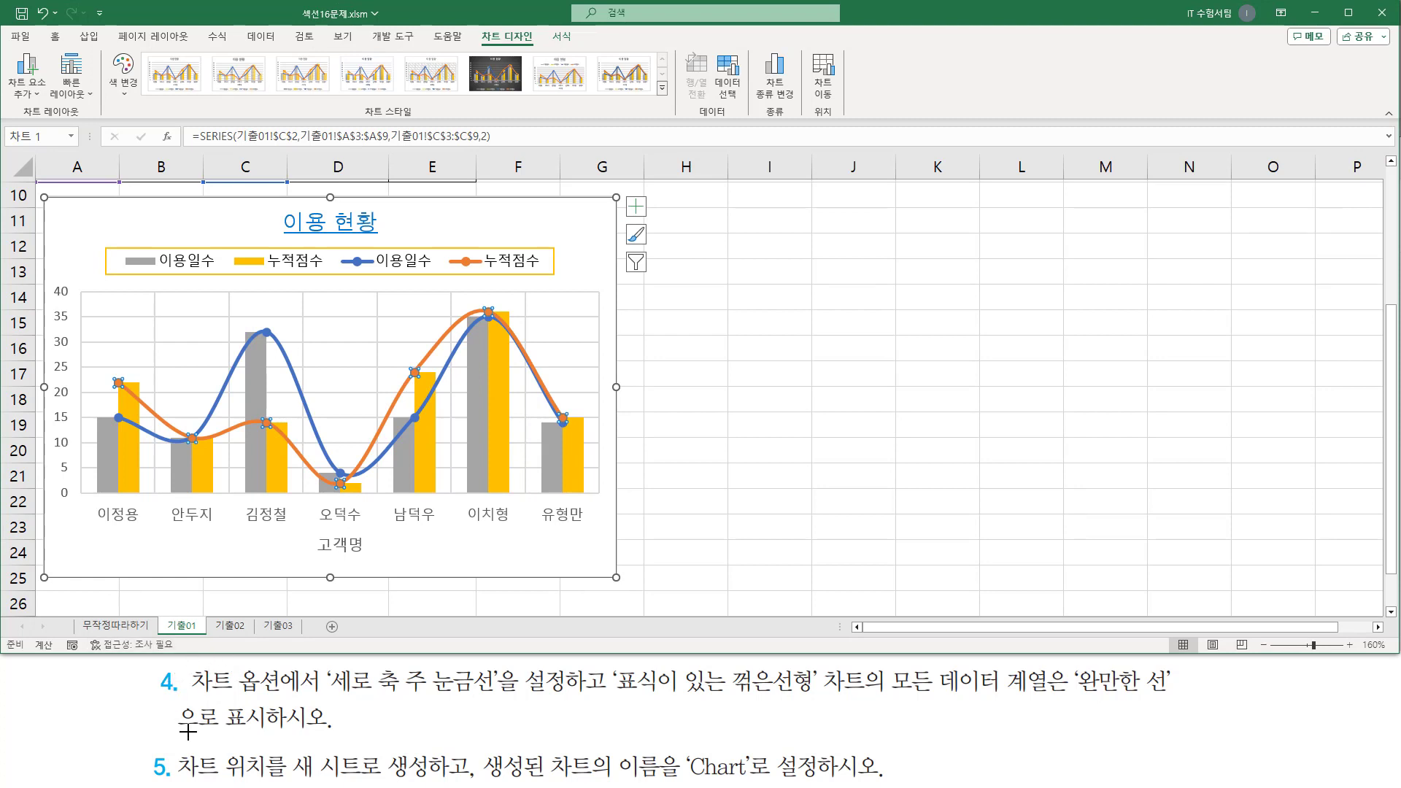
pyautogui.moveTo(173, 746)
pyautogui.mouseDown()
pyautogui.moveTo(192, 775)
pyautogui.moveTo(289, 786)
pyautogui.moveTo(756, 783)
pyautogui.mouseUp()
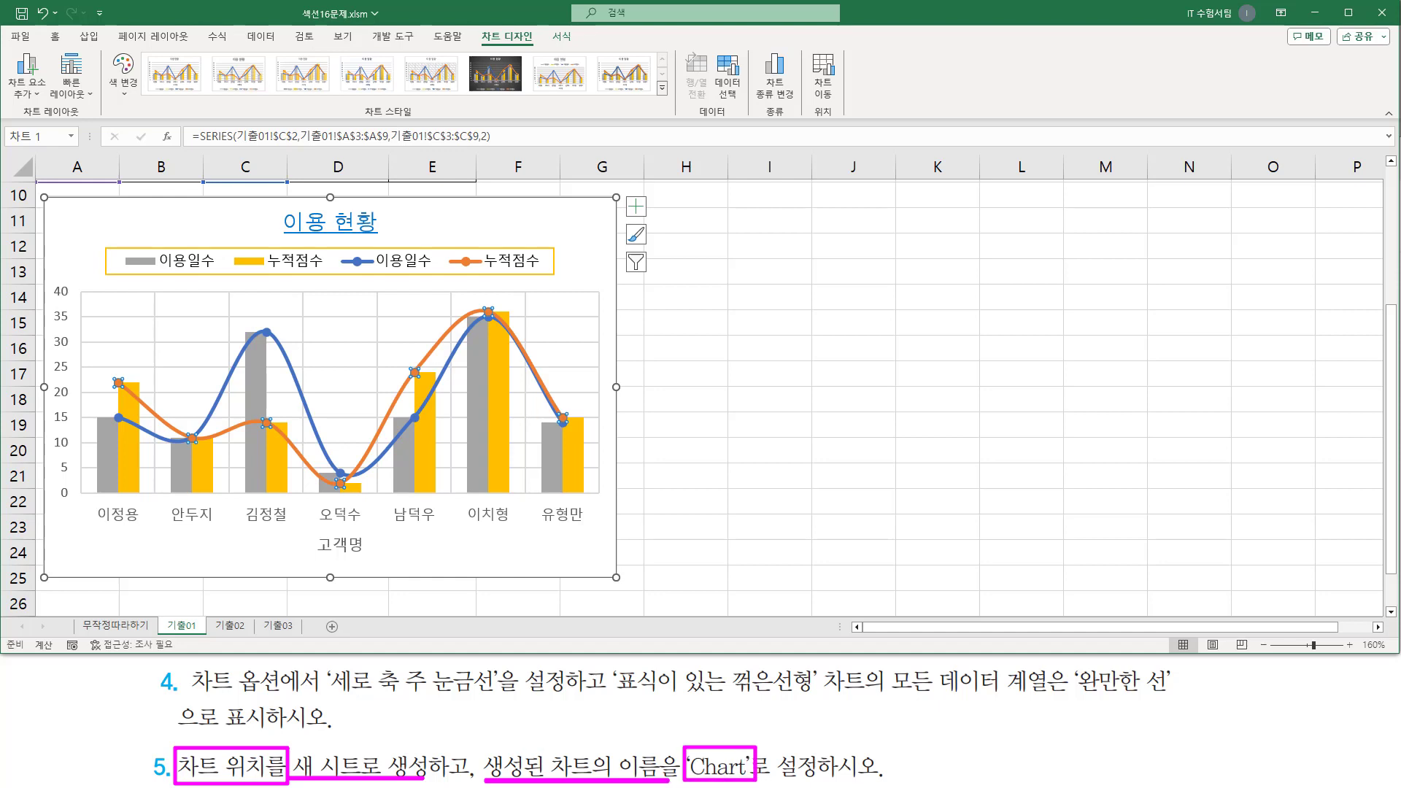
pyautogui.press('Escape')
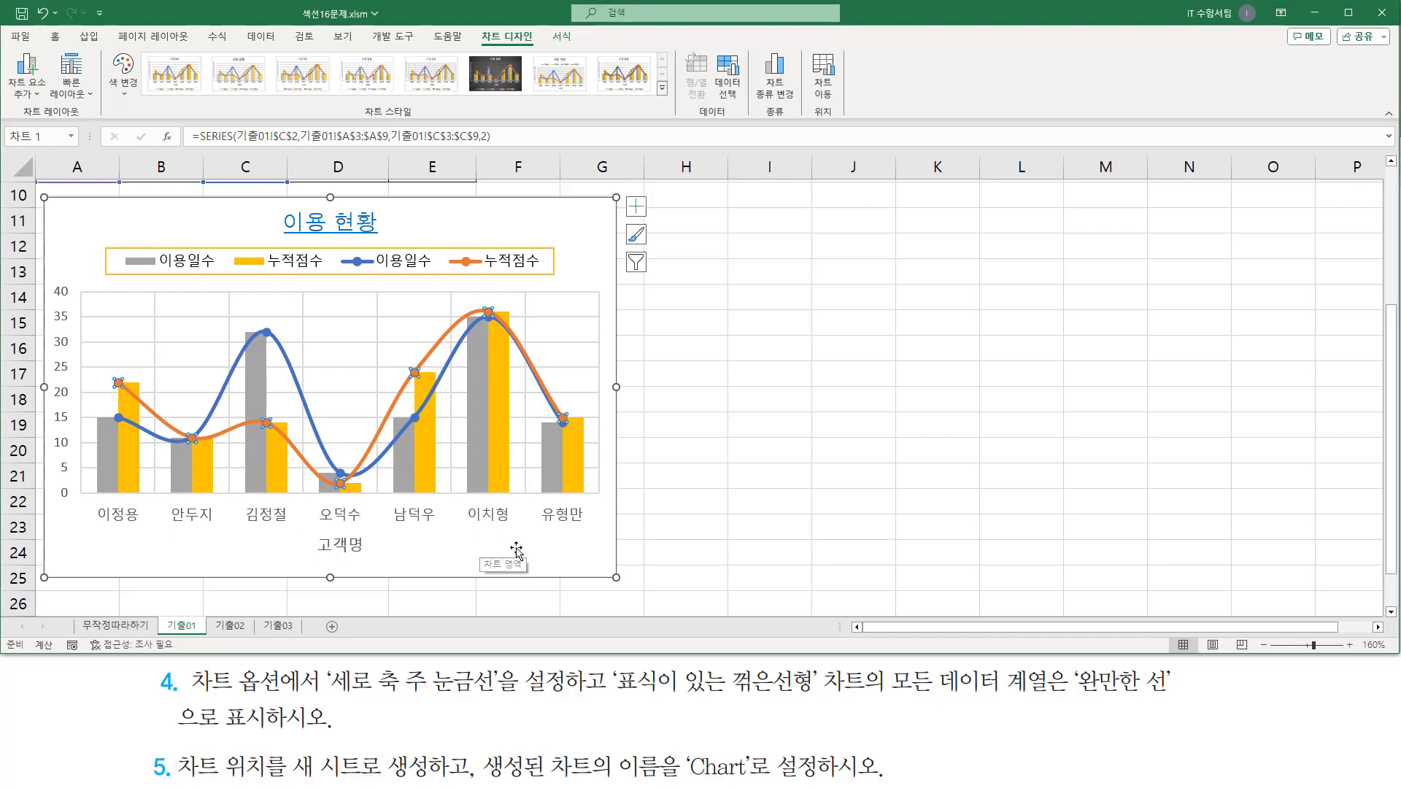
pyautogui.click(546, 554)
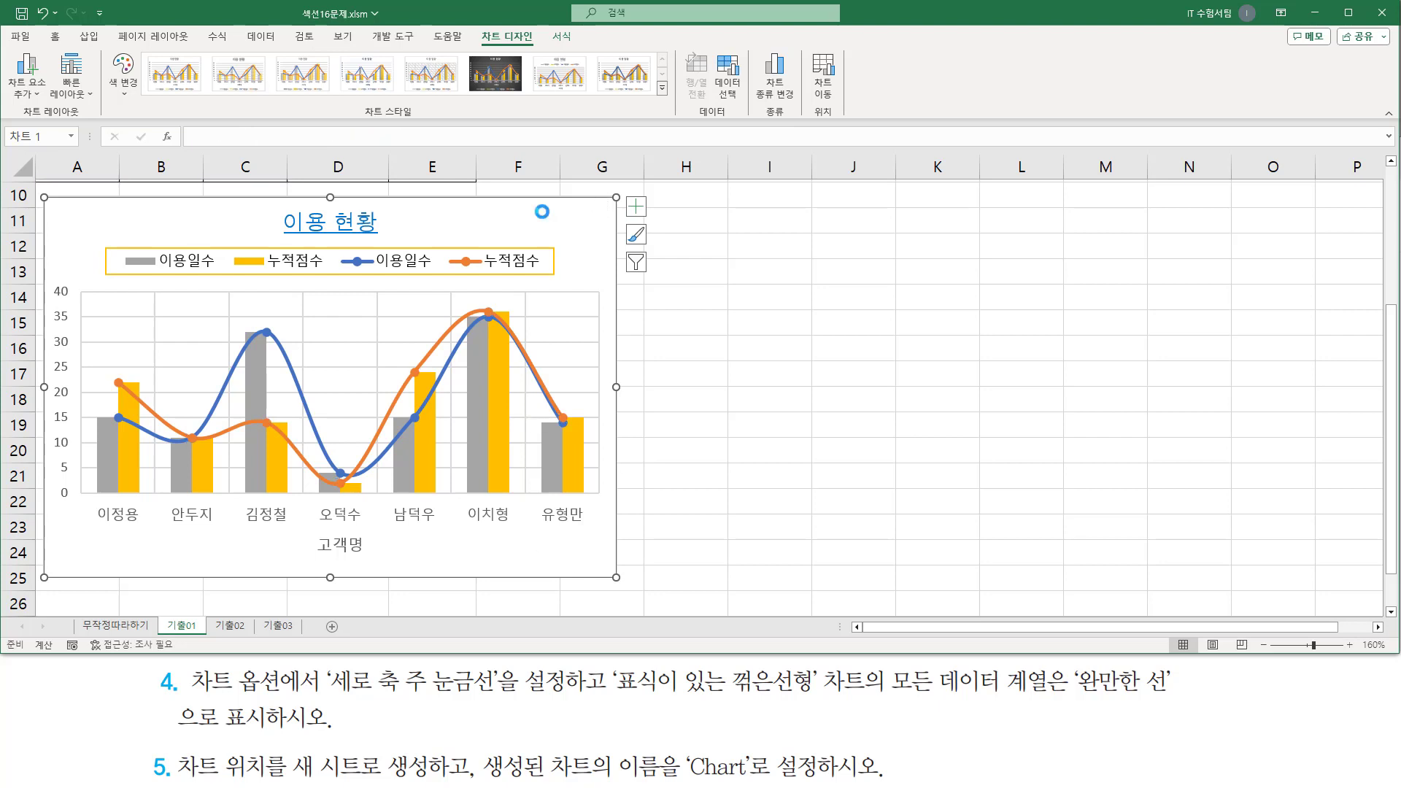
pyautogui.rightClick(578, 219)
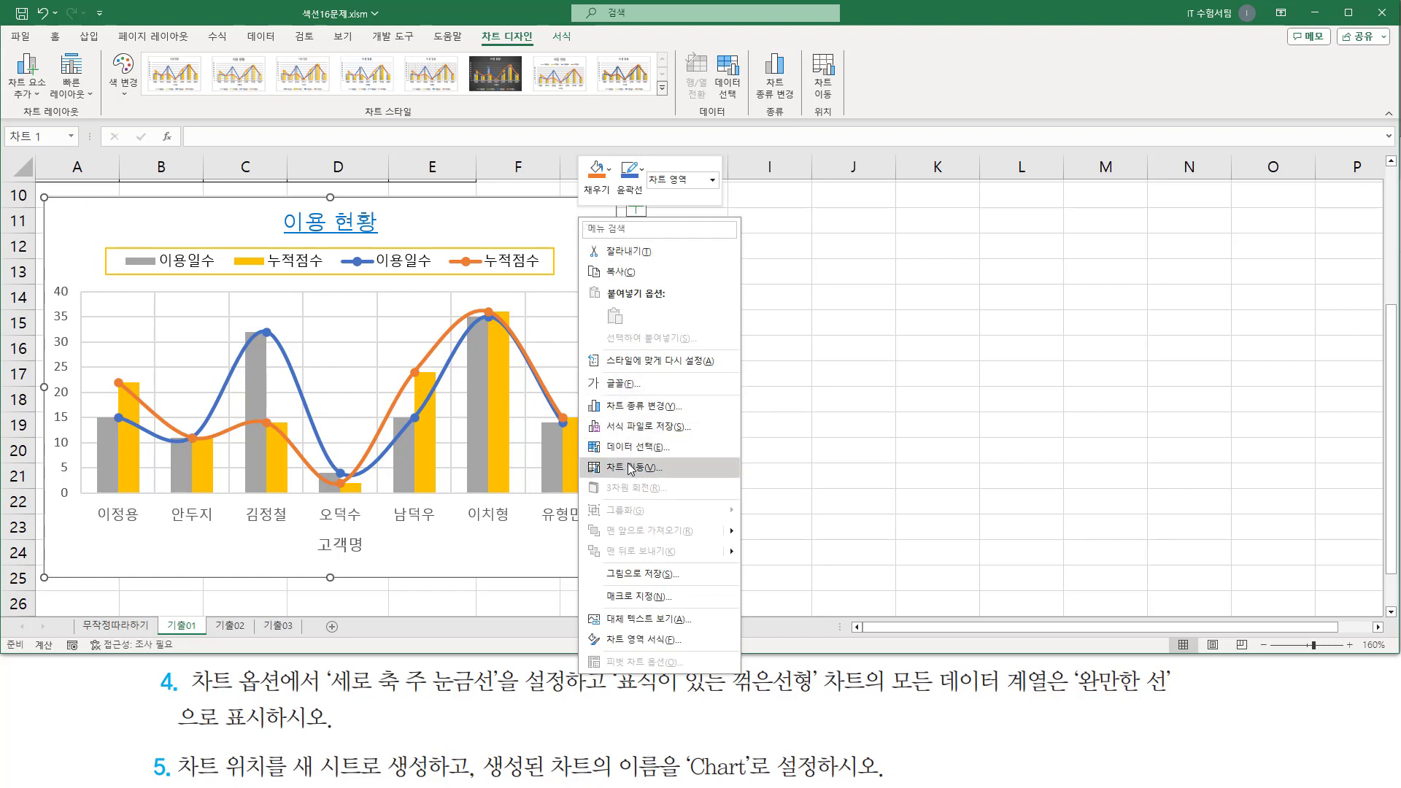
pyautogui.hotkey('ctrl', '2')
pyautogui.moveTo(583, 455); pyautogui.dragTo(662, 477)
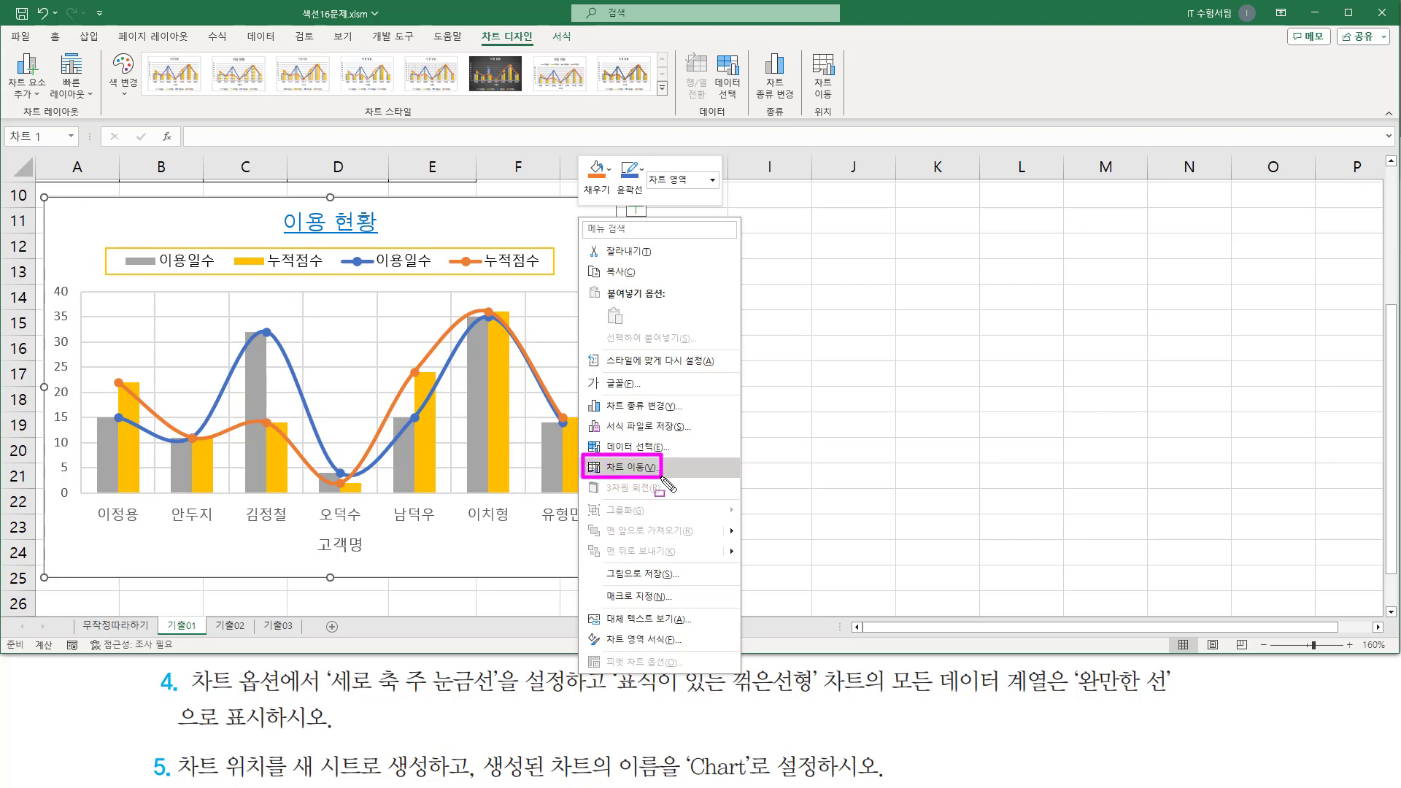
pyautogui.moveTo(476, 26); pyautogui.dragTo(537, 47)
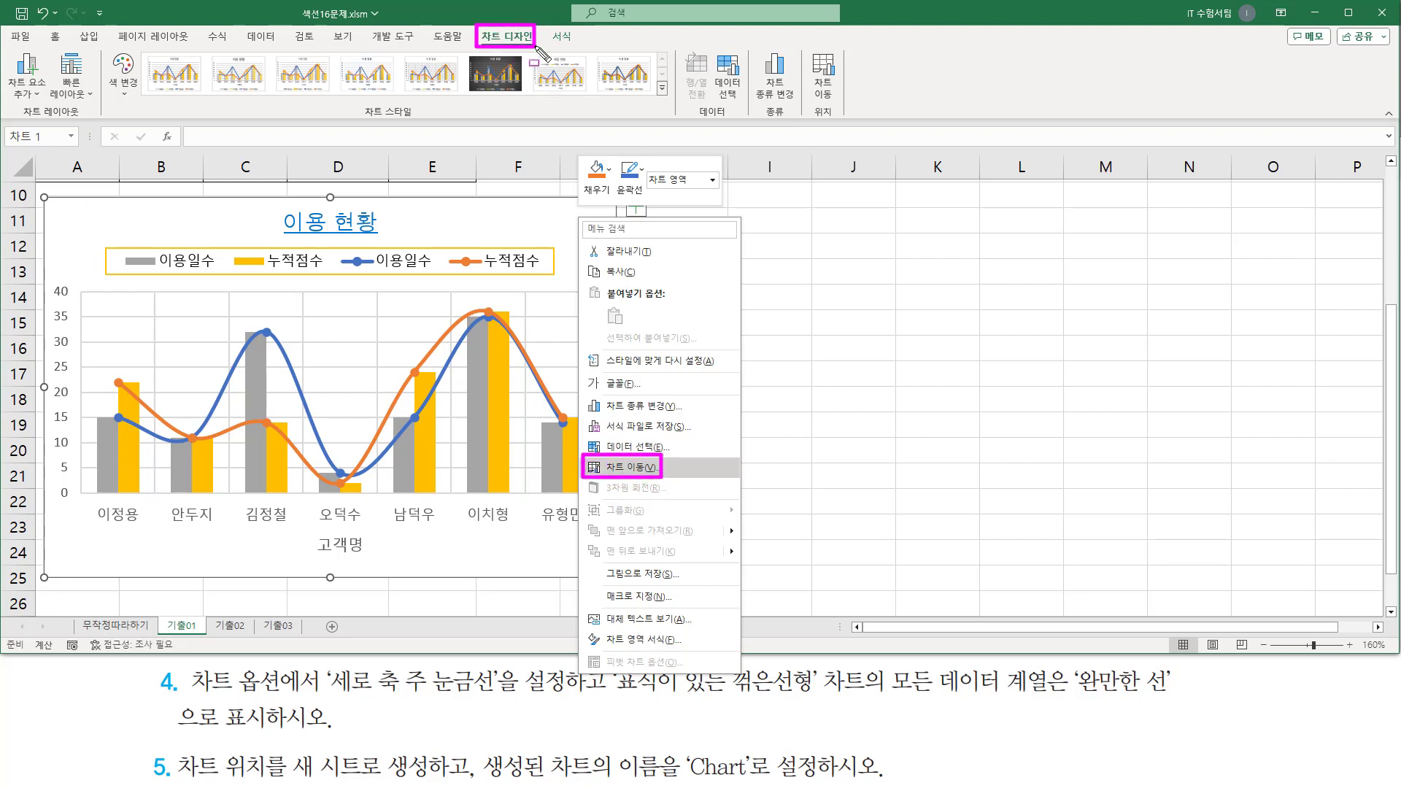
pyautogui.moveTo(807, 118); pyautogui.dragTo(829, 119)
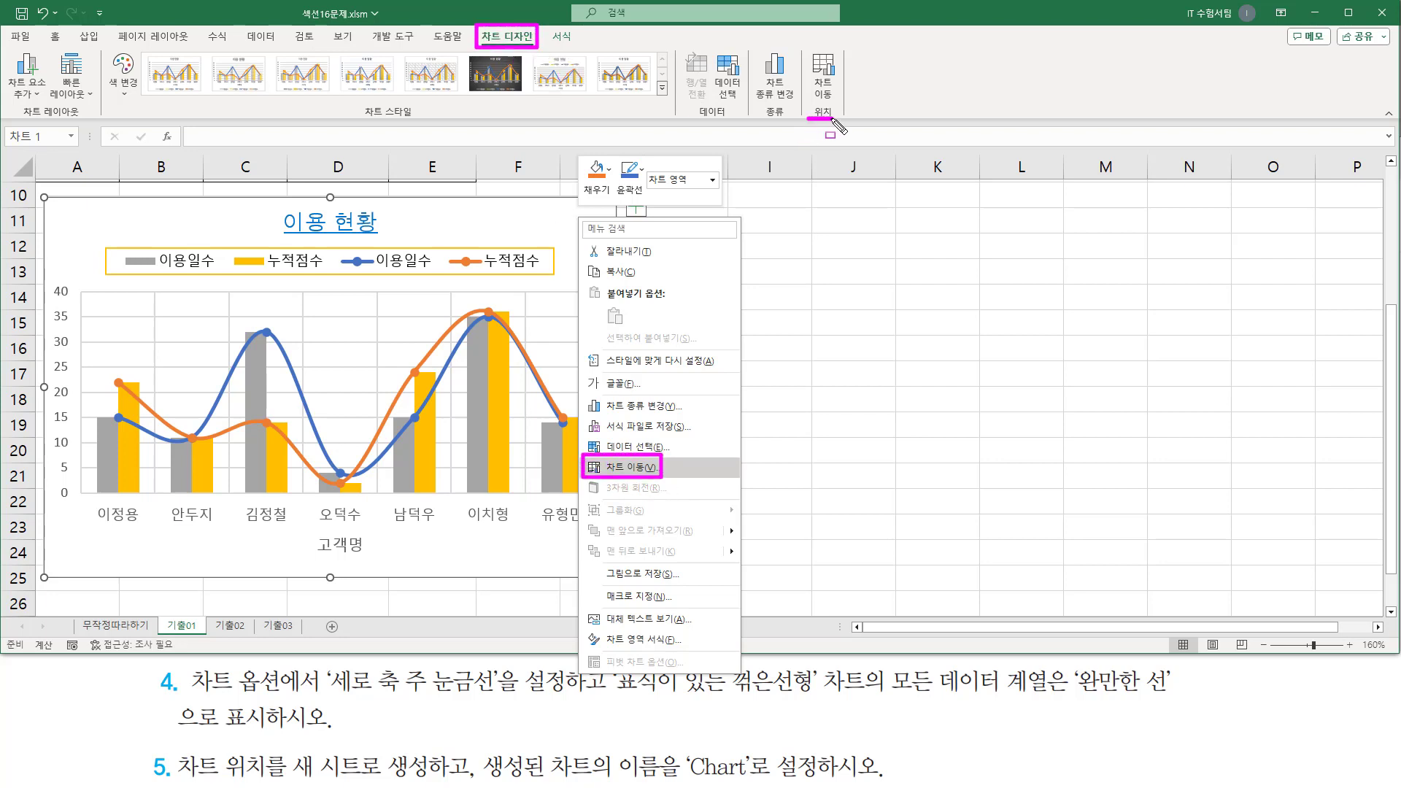
pyautogui.moveTo(804, 49); pyautogui.dragTo(844, 106)
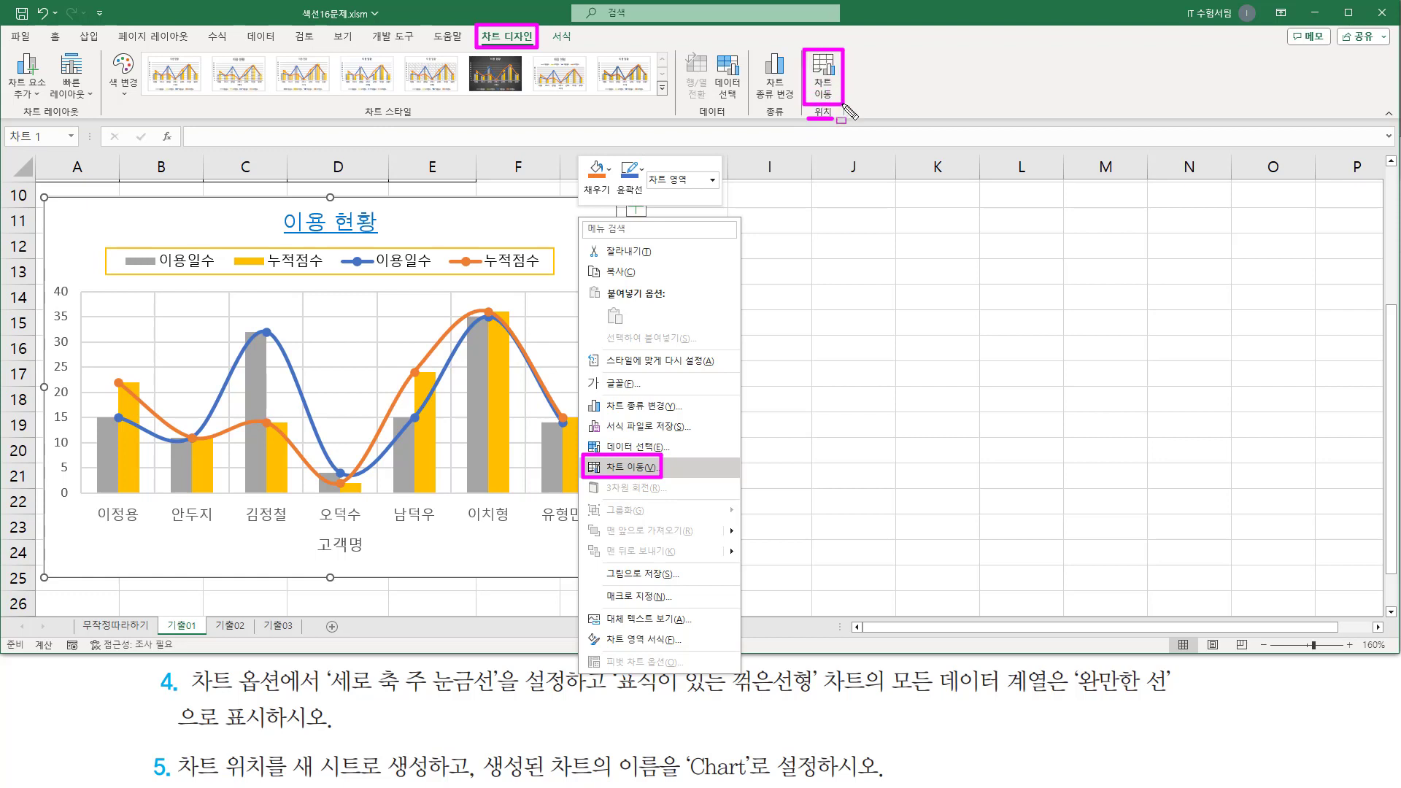
pyautogui.press('Escape')
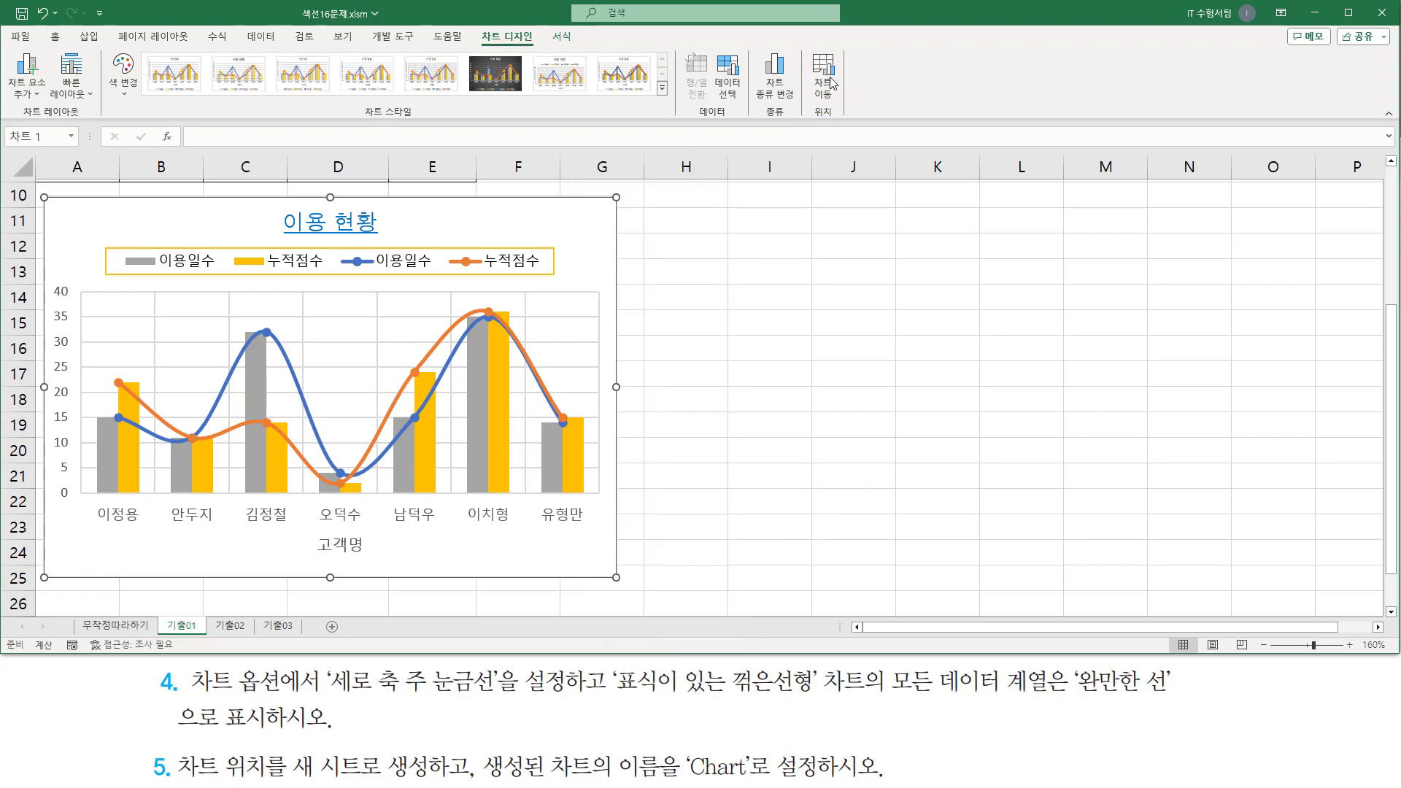
# - Move the chart to a new sheet named Chart
pyautogui.click(827, 80)
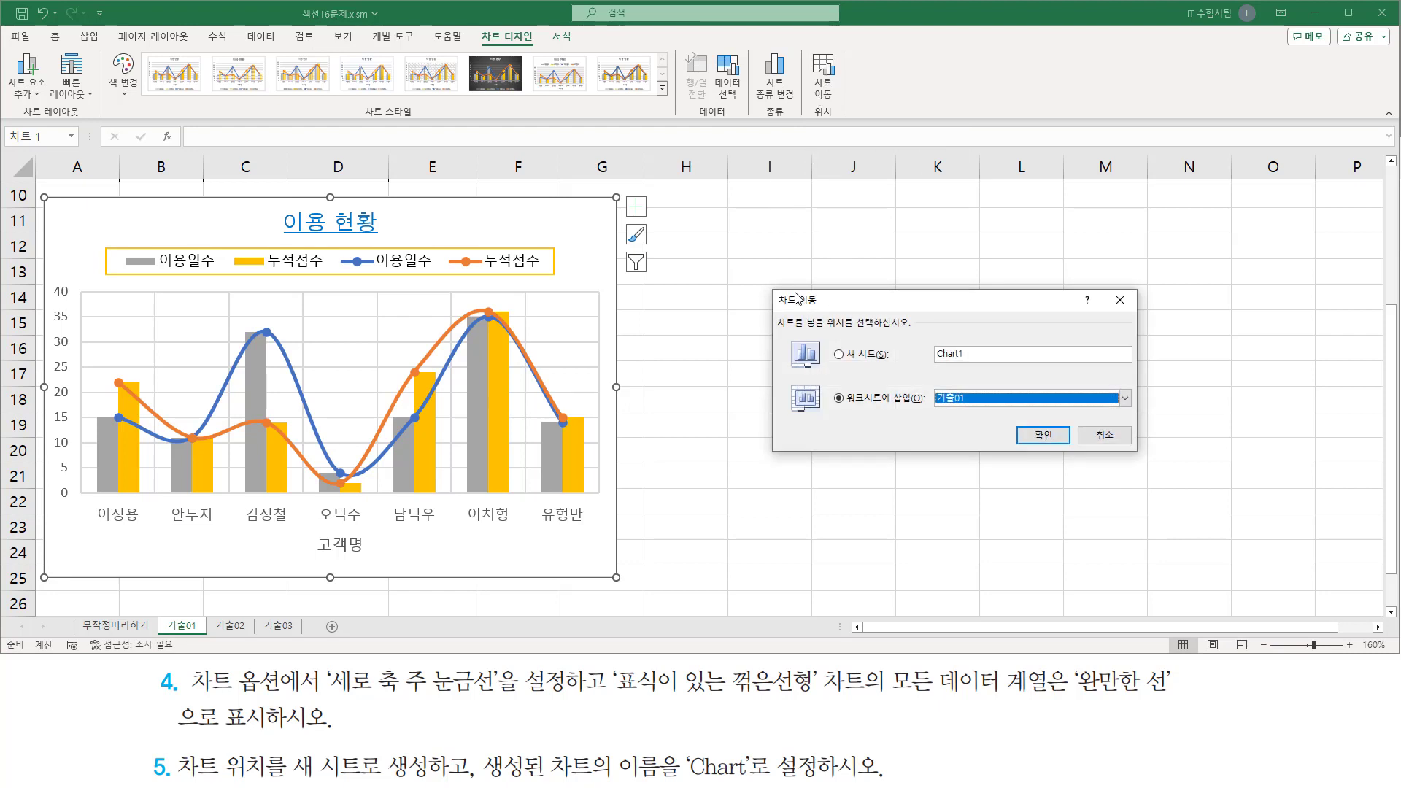
pyautogui.moveTo(766, 285)
pyautogui.mouseDown()
pyautogui.moveTo(829, 375)
pyautogui.moveTo(1139, 454)
pyautogui.mouseUp()
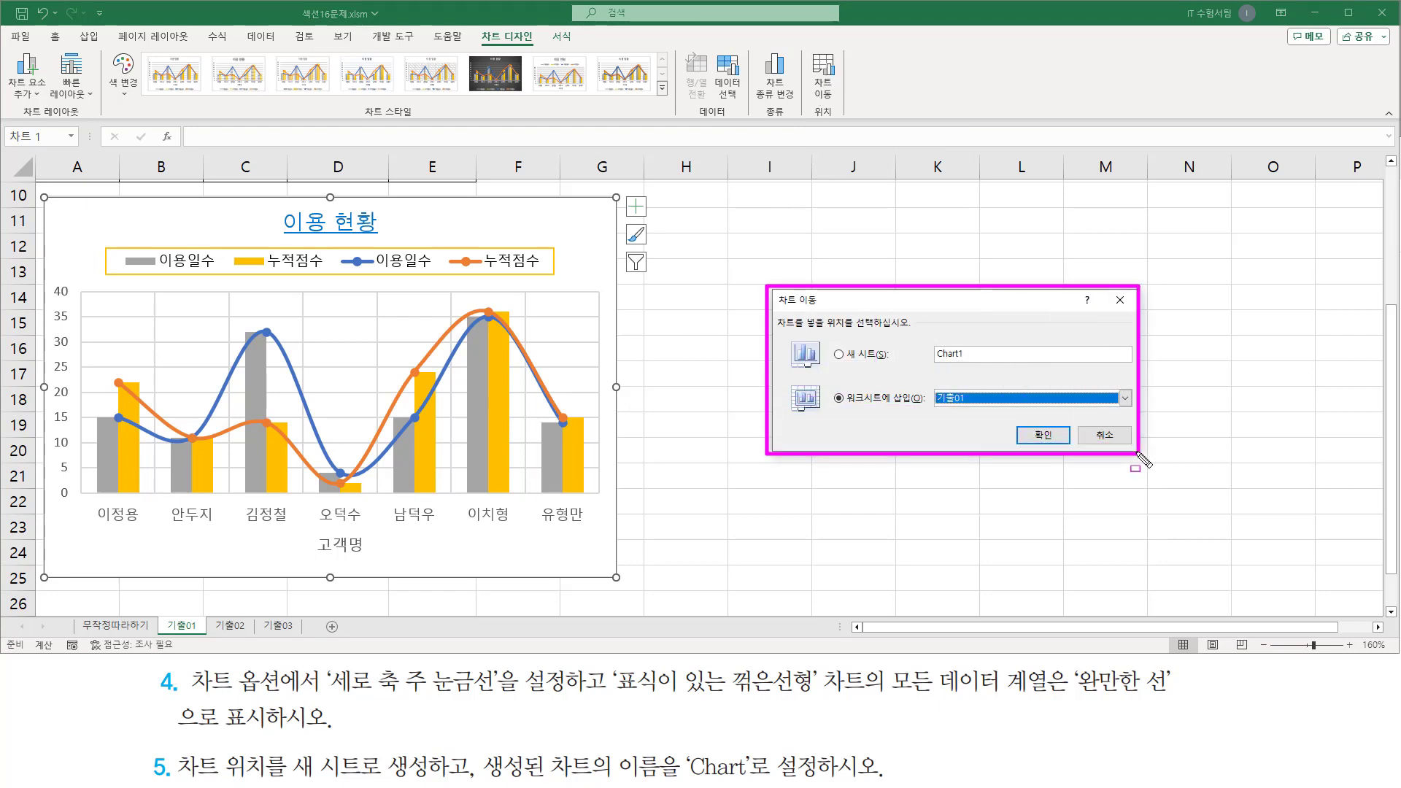
pyautogui.moveTo(287, 745); pyautogui.dragTo(371, 785)
pyautogui.moveTo(825, 343); pyautogui.dragTo(850, 359)
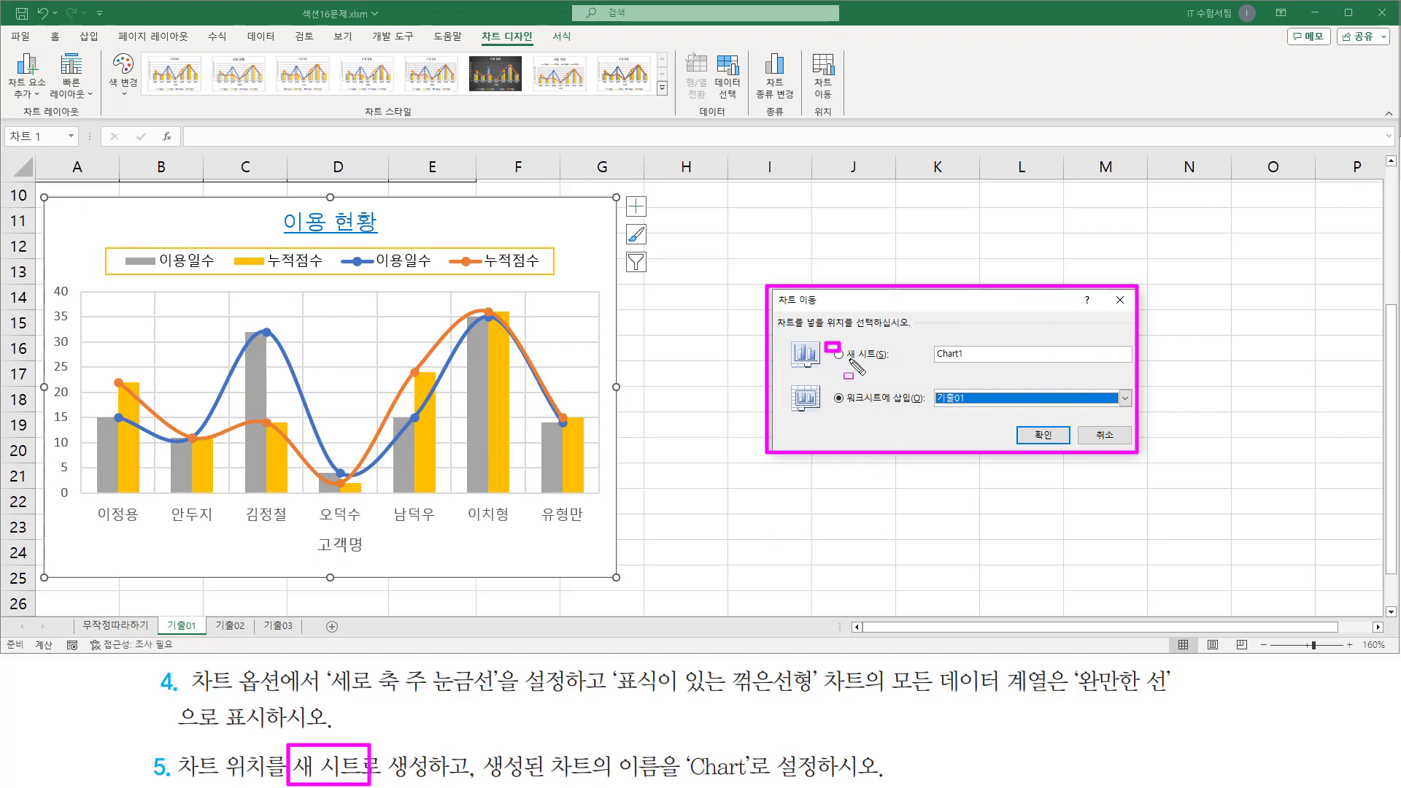
pyautogui.press('Escape')
pyautogui.click(858, 355)
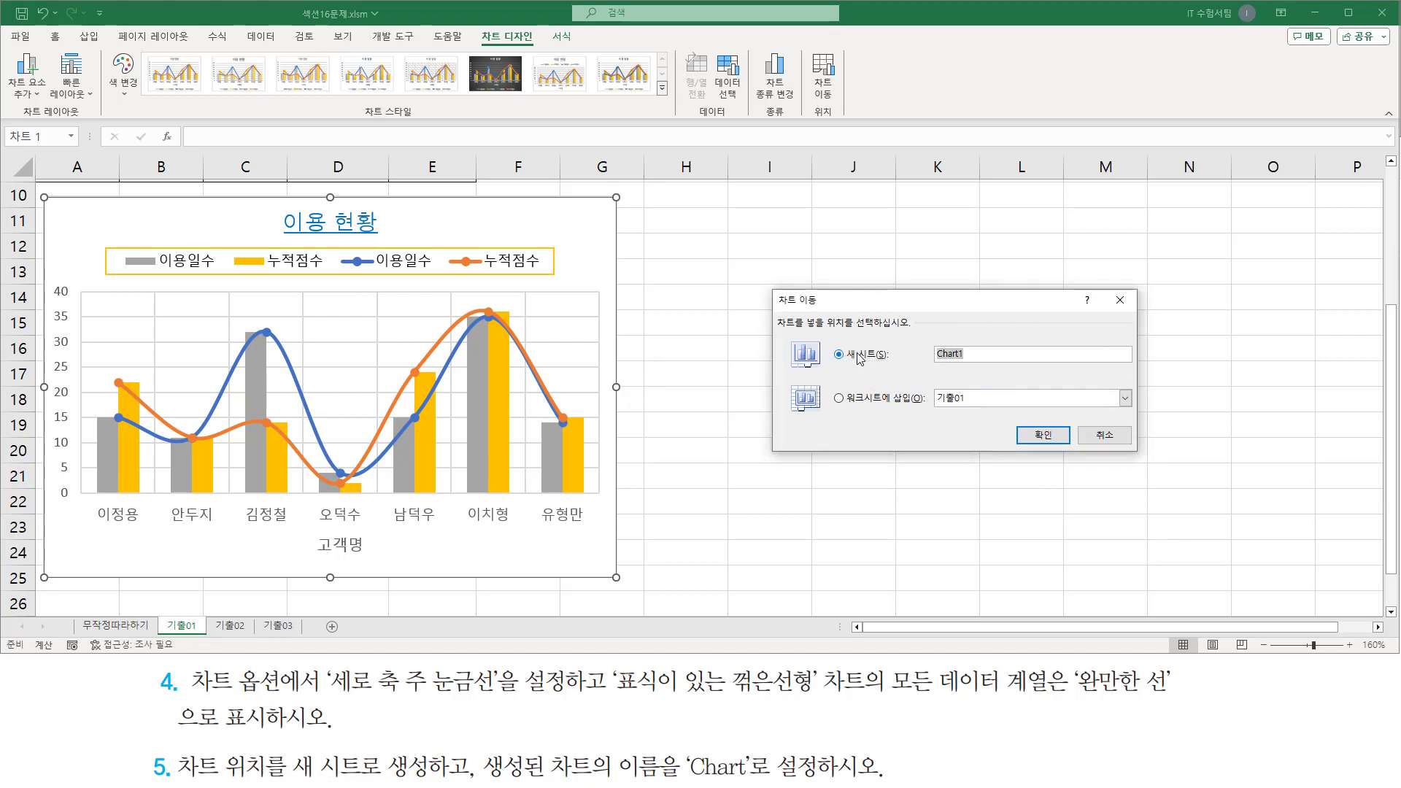
pyautogui.moveTo(683, 778); pyautogui.dragTo(748, 778)
pyautogui.press('Escape')
pyautogui.click(1008, 354)
pyautogui.moveTo(1019, 418); pyautogui.dragTo(1063, 453)
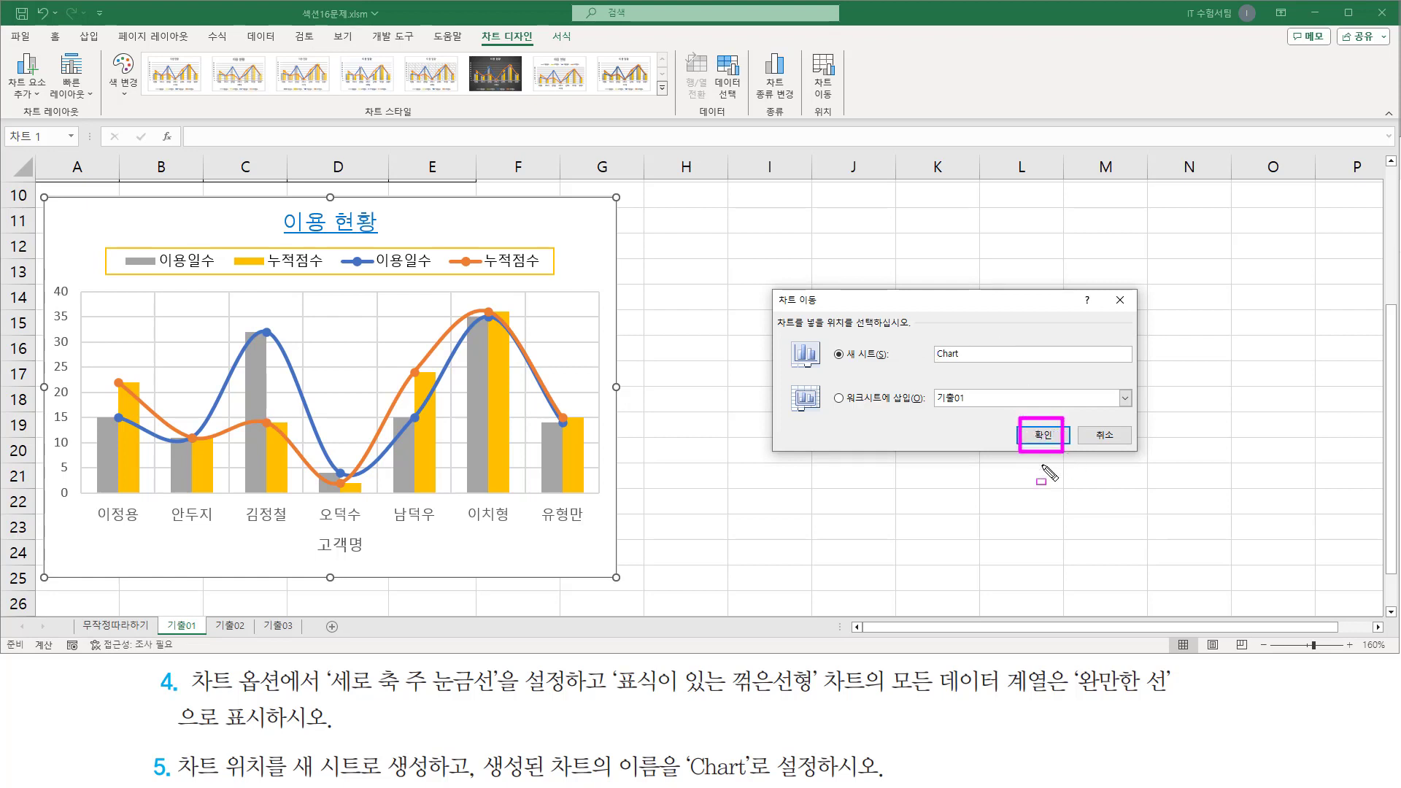
pyautogui.press('Escape')
pyautogui.click(1044, 436)
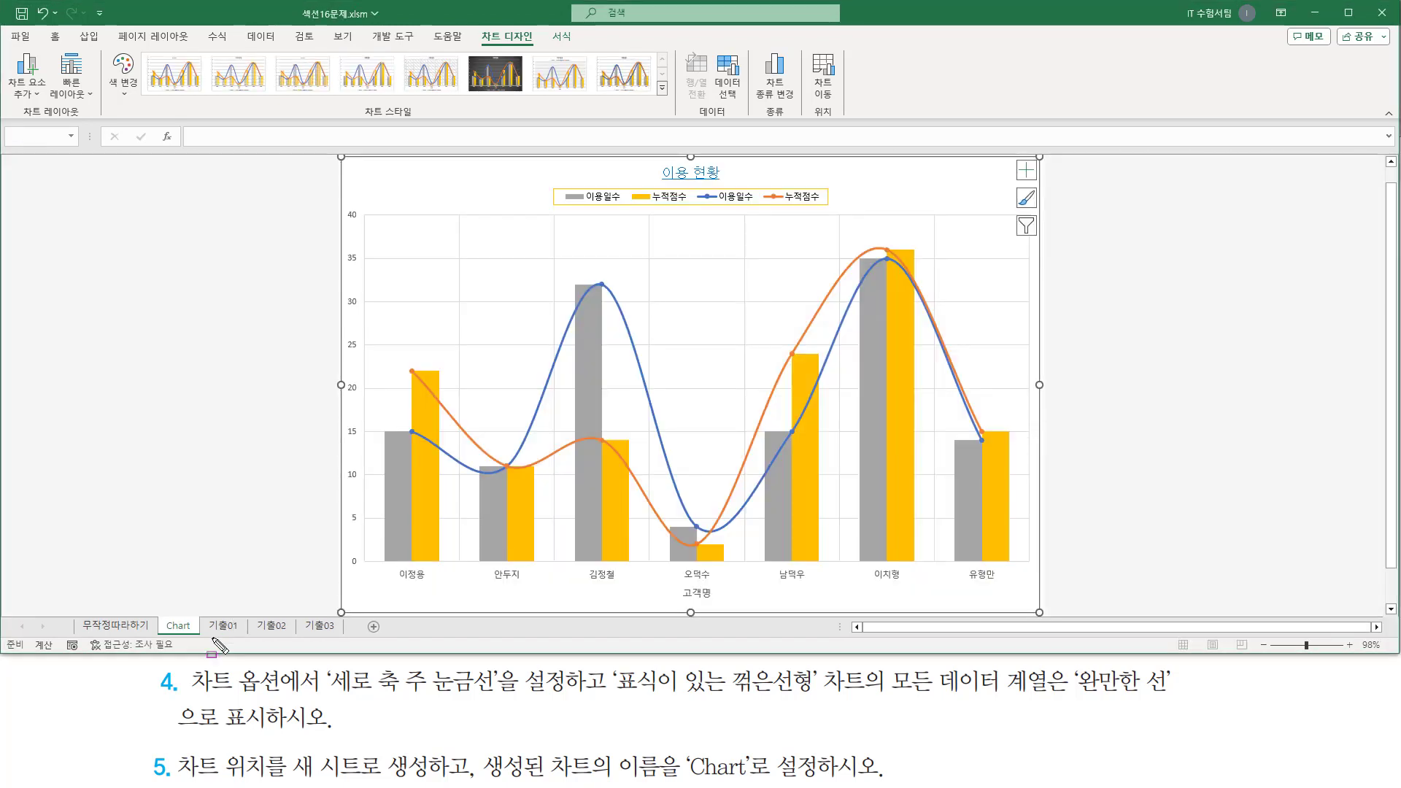
# - Review the moved chart on the Chart sheet, checking the sheet's place beside 기출01 and the chart's title and legend
pyautogui.moveTo(202, 615); pyautogui.dragTo(246, 638)
pyautogui.moveTo(159, 613); pyautogui.dragTo(198, 640)
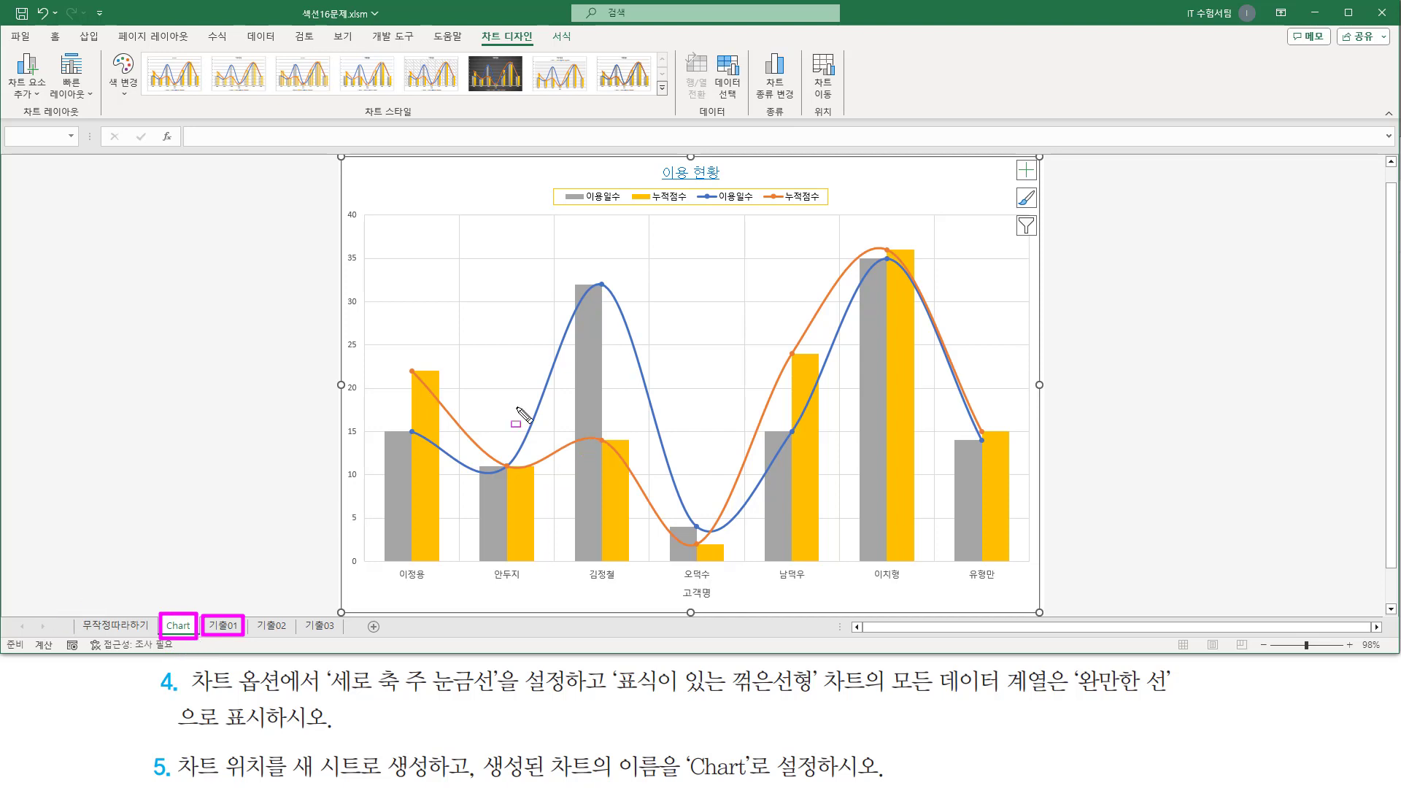
pyautogui.press('Escape')
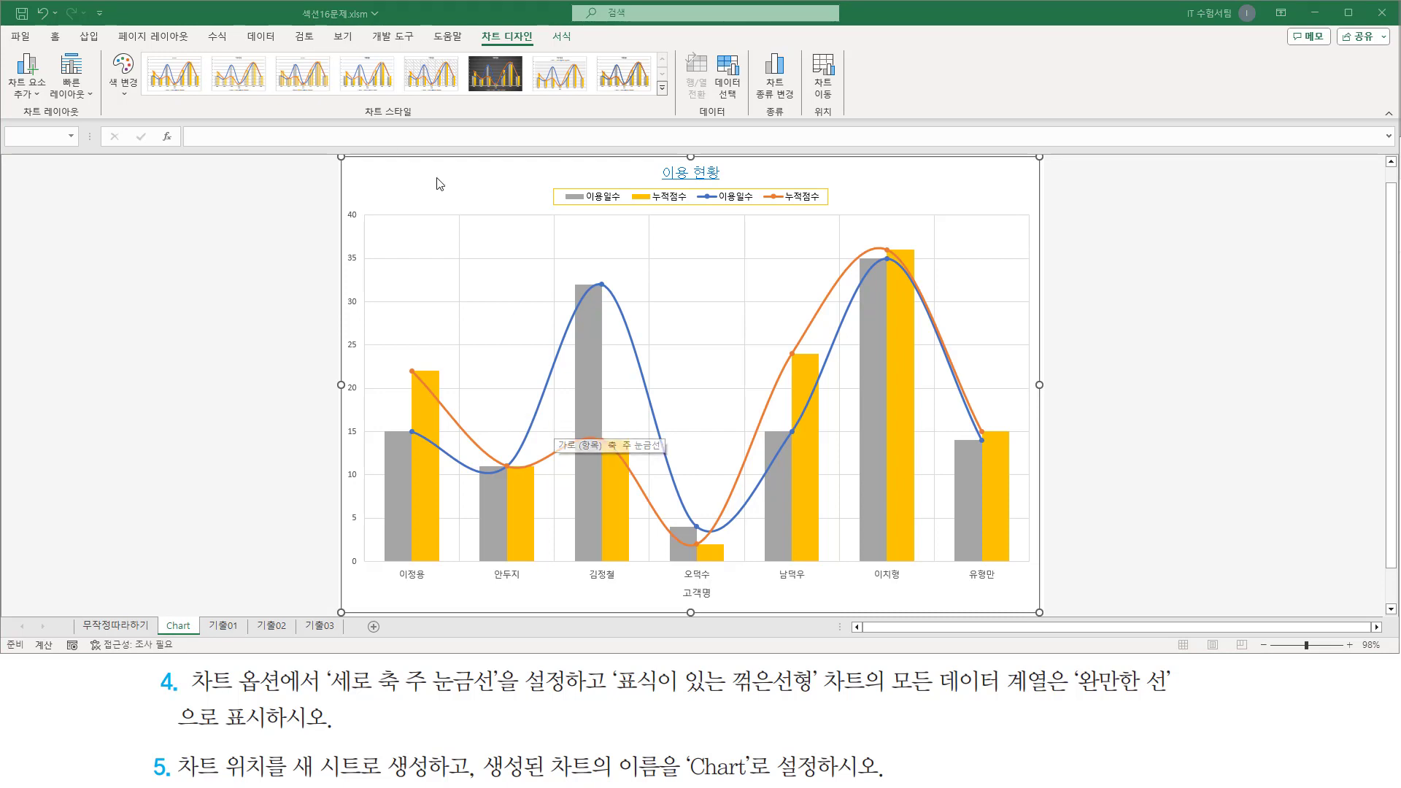
pyautogui.hotkey('ctrl', '2')
pyautogui.moveTo(338, 155)
pyautogui.mouseDown()
pyautogui.moveTo(343, 183)
pyautogui.moveTo(879, 526)
pyautogui.moveTo(1044, 613)
pyautogui.mouseUp()
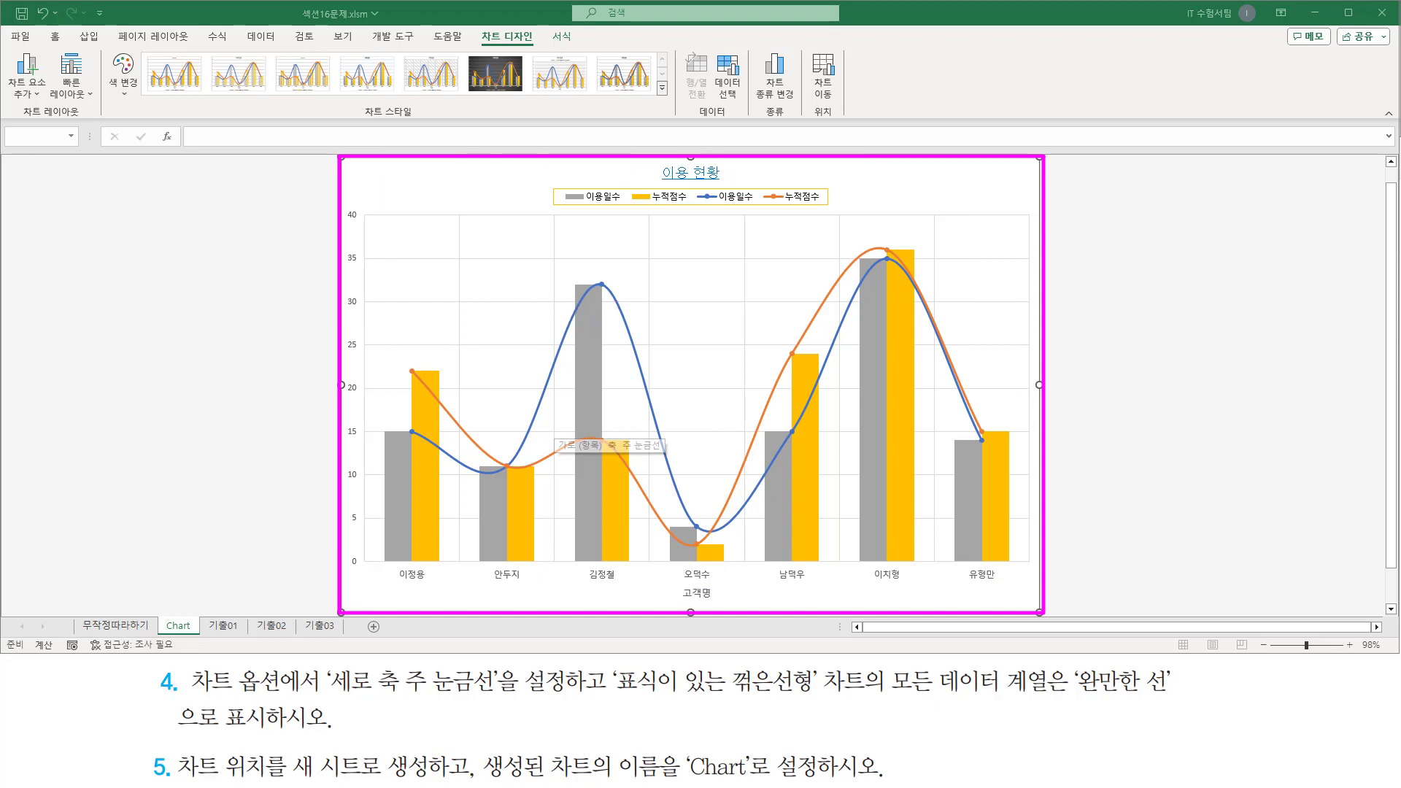
pyautogui.press('e')
pyautogui.moveTo(649, 155)
pyautogui.mouseDown()
pyautogui.moveTo(670, 180)
pyautogui.moveTo(736, 184)
pyautogui.mouseUp()
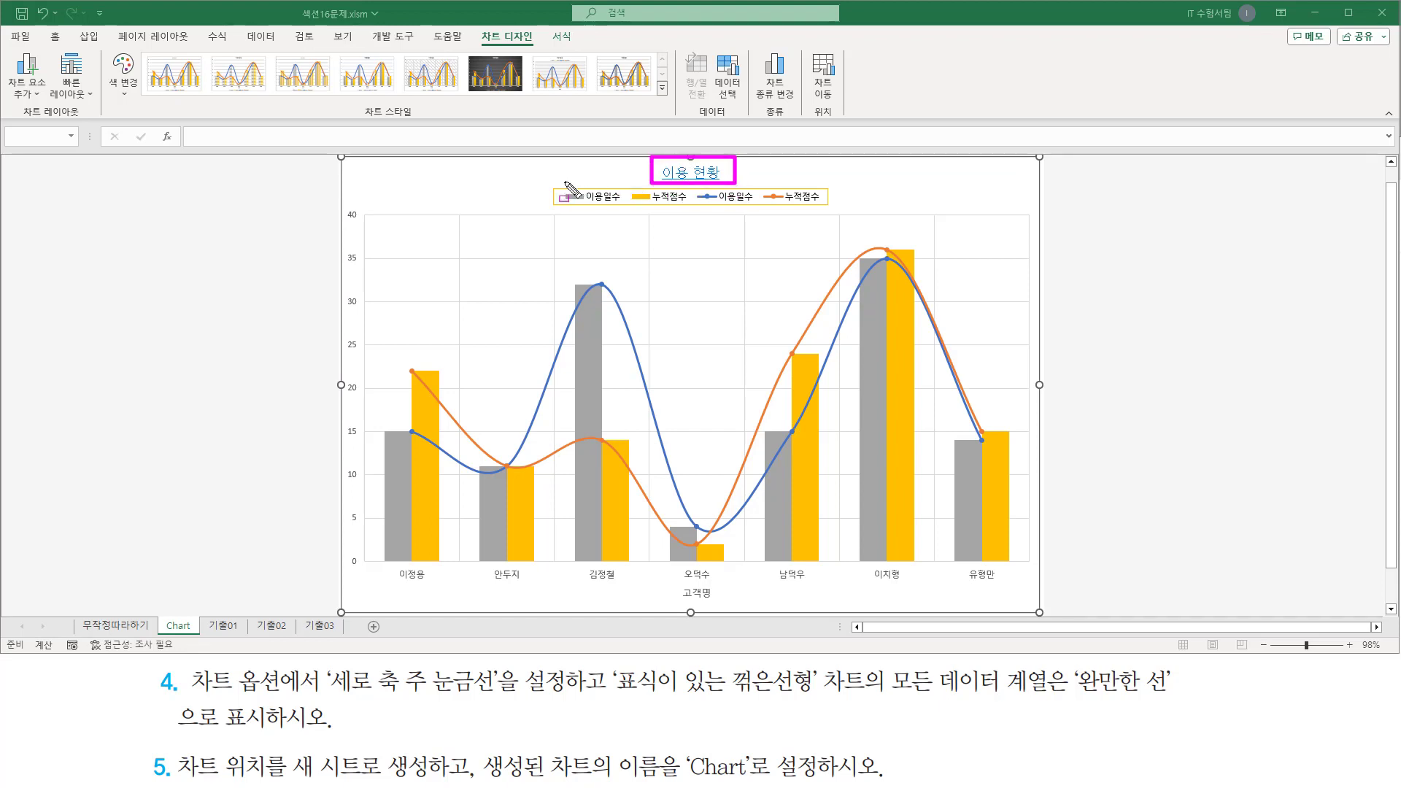
pyautogui.moveTo(548, 182); pyautogui.dragTo(829, 208)
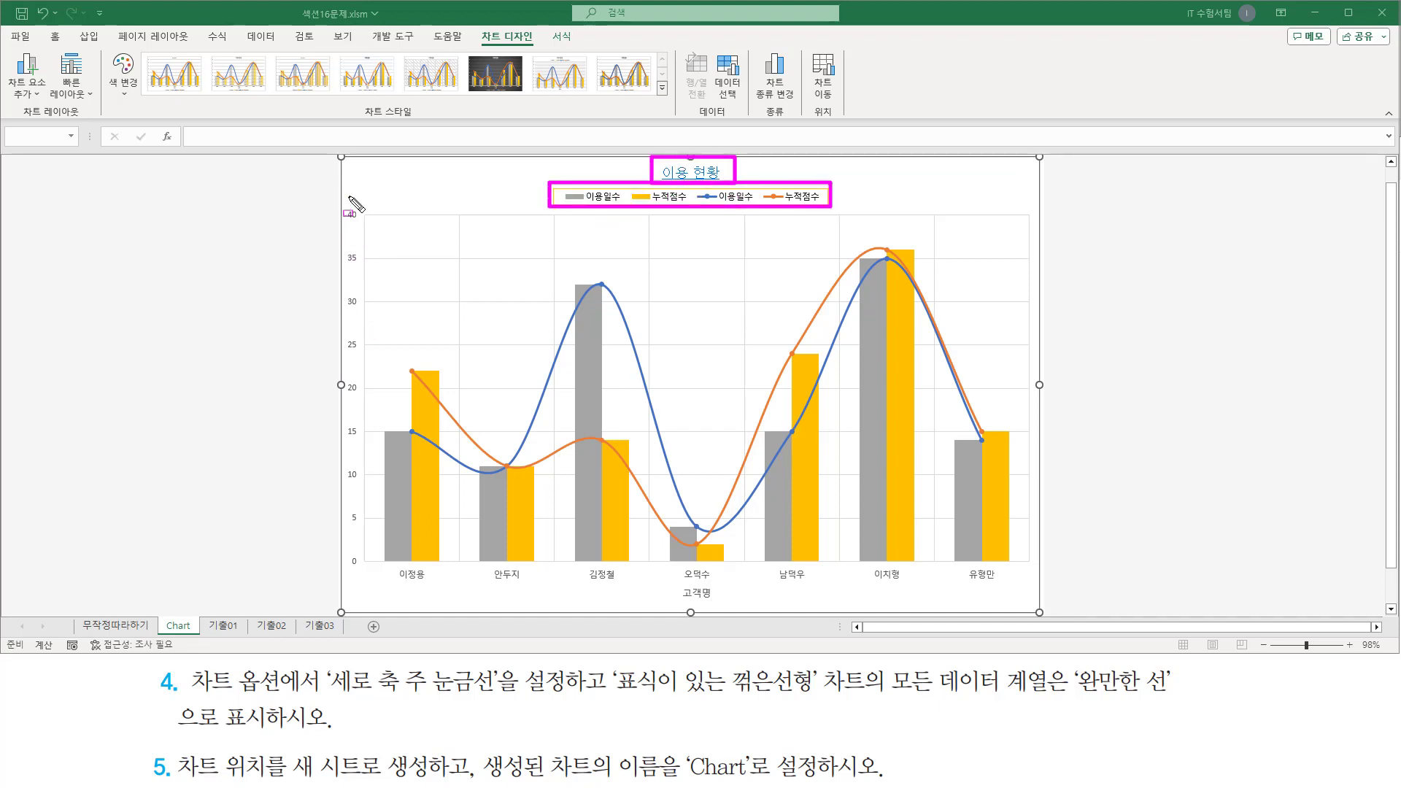
# - Check the vertical axis, category labels, horizontal axis title and plot area of the chart on the Chart sheet
pyautogui.moveTo(340, 198)
pyautogui.mouseDown()
pyautogui.moveTo(351, 613)
pyautogui.moveTo(365, 576)
pyautogui.moveTo(1033, 602)
pyautogui.moveTo(1020, 585)
pyautogui.mouseUp()
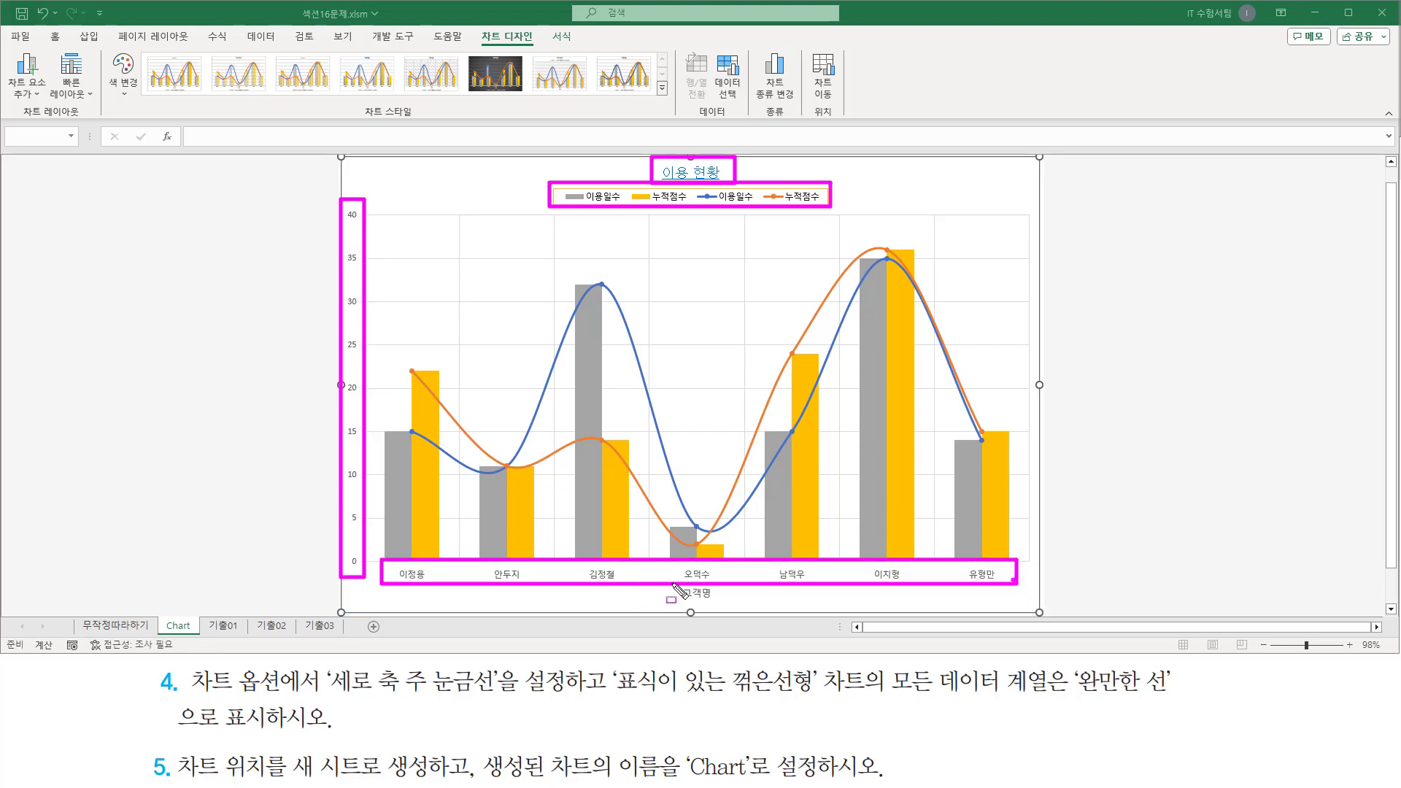
pyautogui.moveTo(672, 584); pyautogui.dragTo(724, 605)
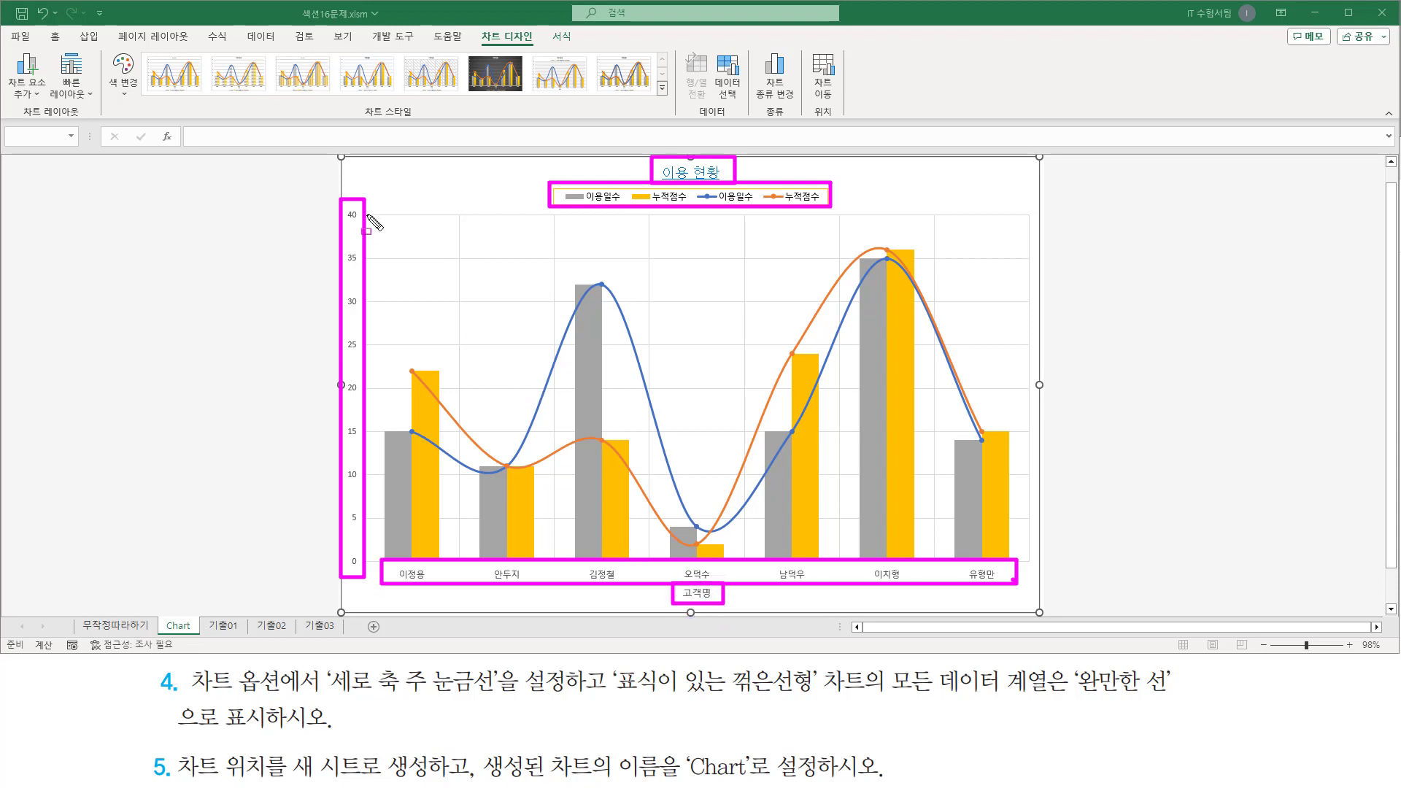
pyautogui.moveTo(367, 216)
pyautogui.mouseDown()
pyautogui.moveTo(549, 461)
pyautogui.moveTo(982, 537)
pyautogui.moveTo(1044, 571)
pyautogui.moveTo(1034, 559)
pyautogui.mouseUp()
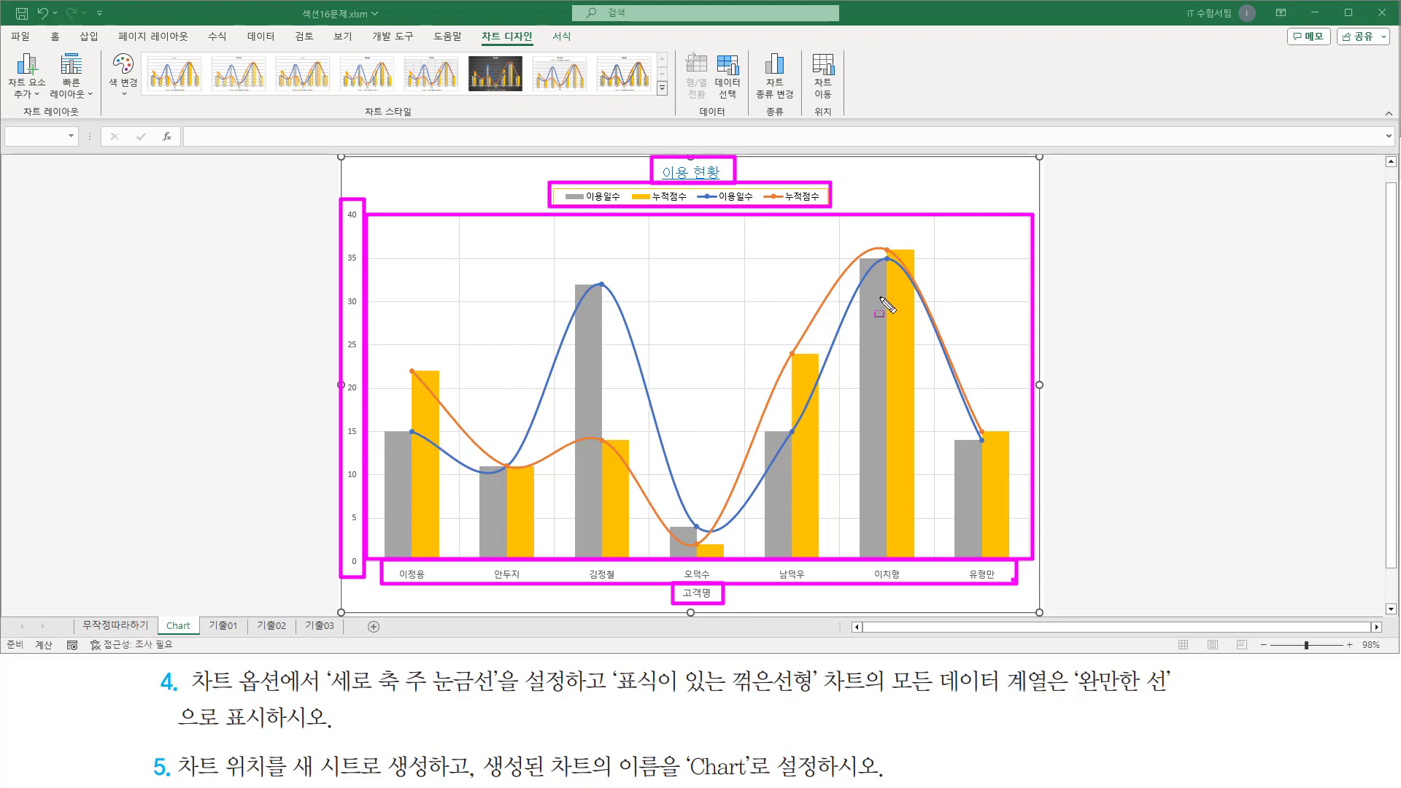
pyautogui.press('Escape')
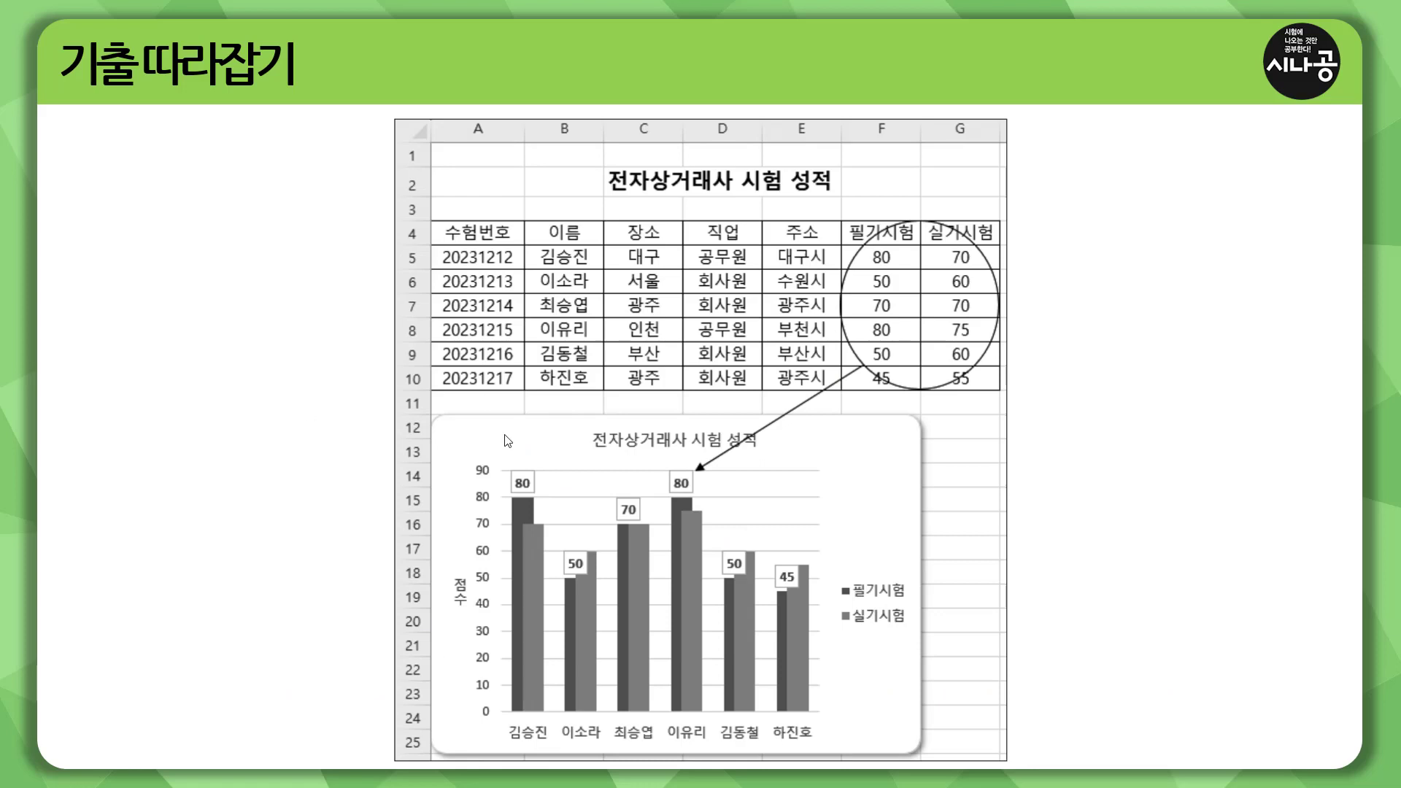
pyautogui.hotkey('ctrl', '2')
pyautogui.moveTo(432, 408)
pyautogui.mouseDown()
pyautogui.moveTo(448, 470)
pyautogui.moveTo(930, 763)
pyautogui.mouseUp()
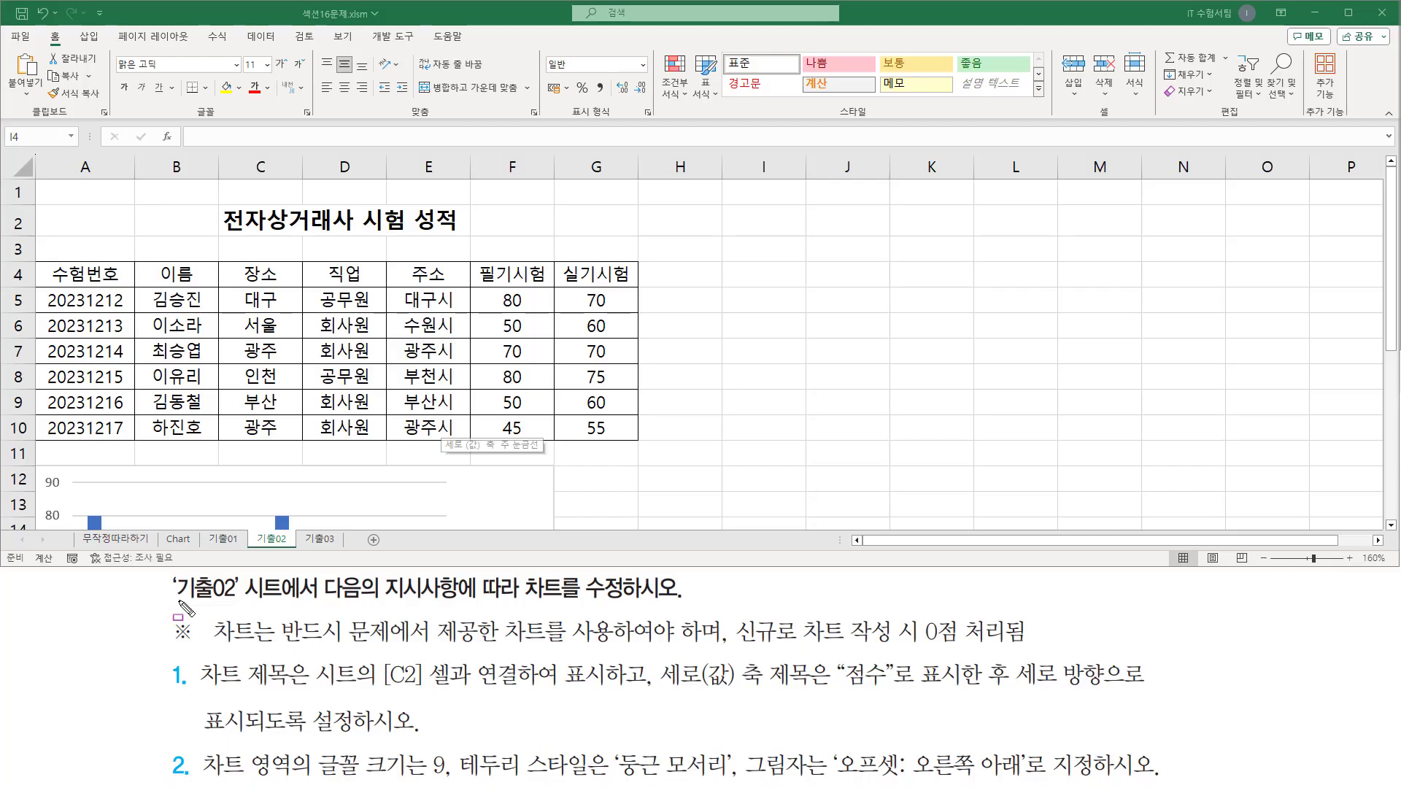
# - Read the chart modification instructions for sheet 기출02 and examine its exam score table and the provided chart
pyautogui.moveTo(175, 603); pyautogui.dragTo(284, 603)
pyautogui.moveTo(525, 602); pyautogui.dragTo(637, 603)
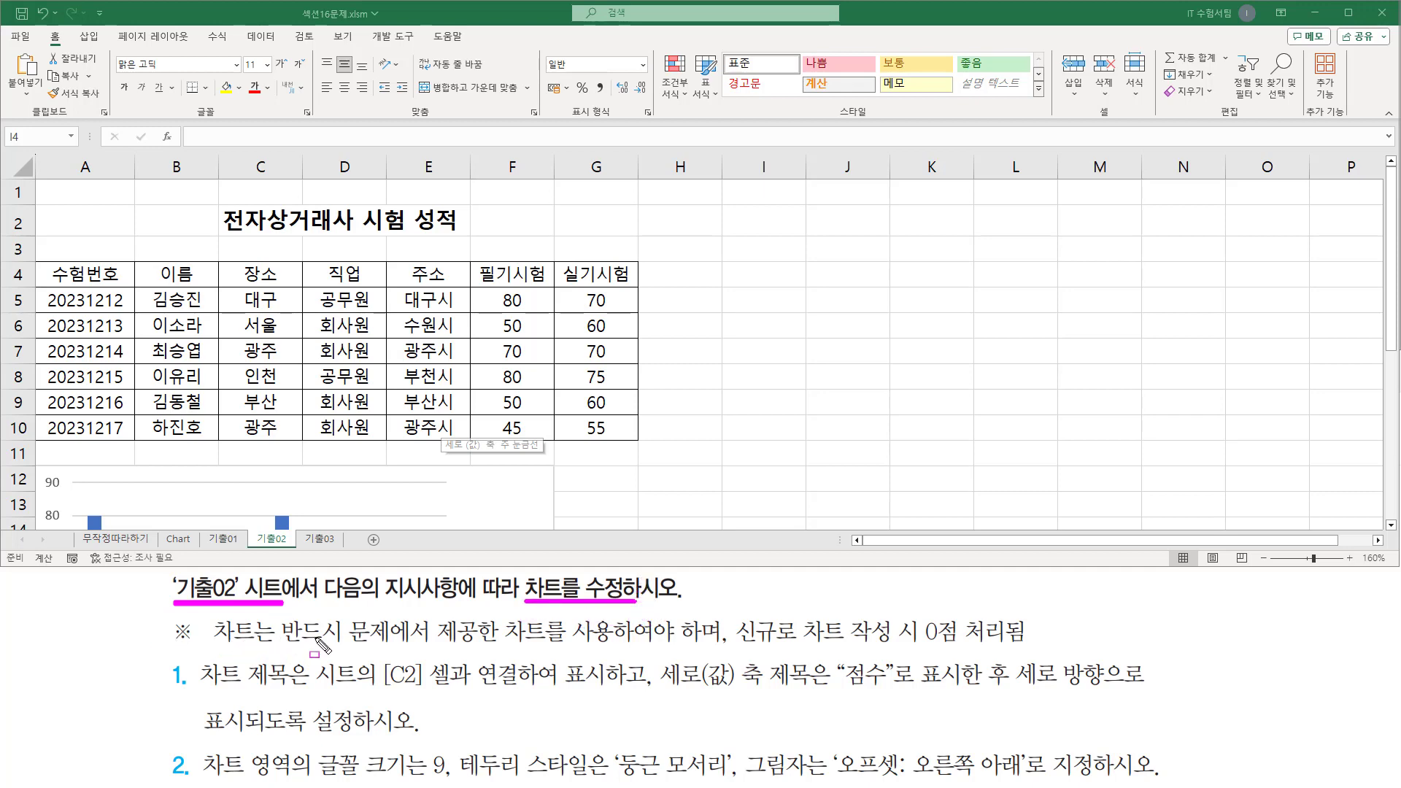
pyautogui.moveTo(282, 648)
pyautogui.mouseDown()
pyautogui.moveTo(562, 652)
pyautogui.moveTo(628, 640)
pyautogui.moveTo(613, 620)
pyautogui.mouseUp()
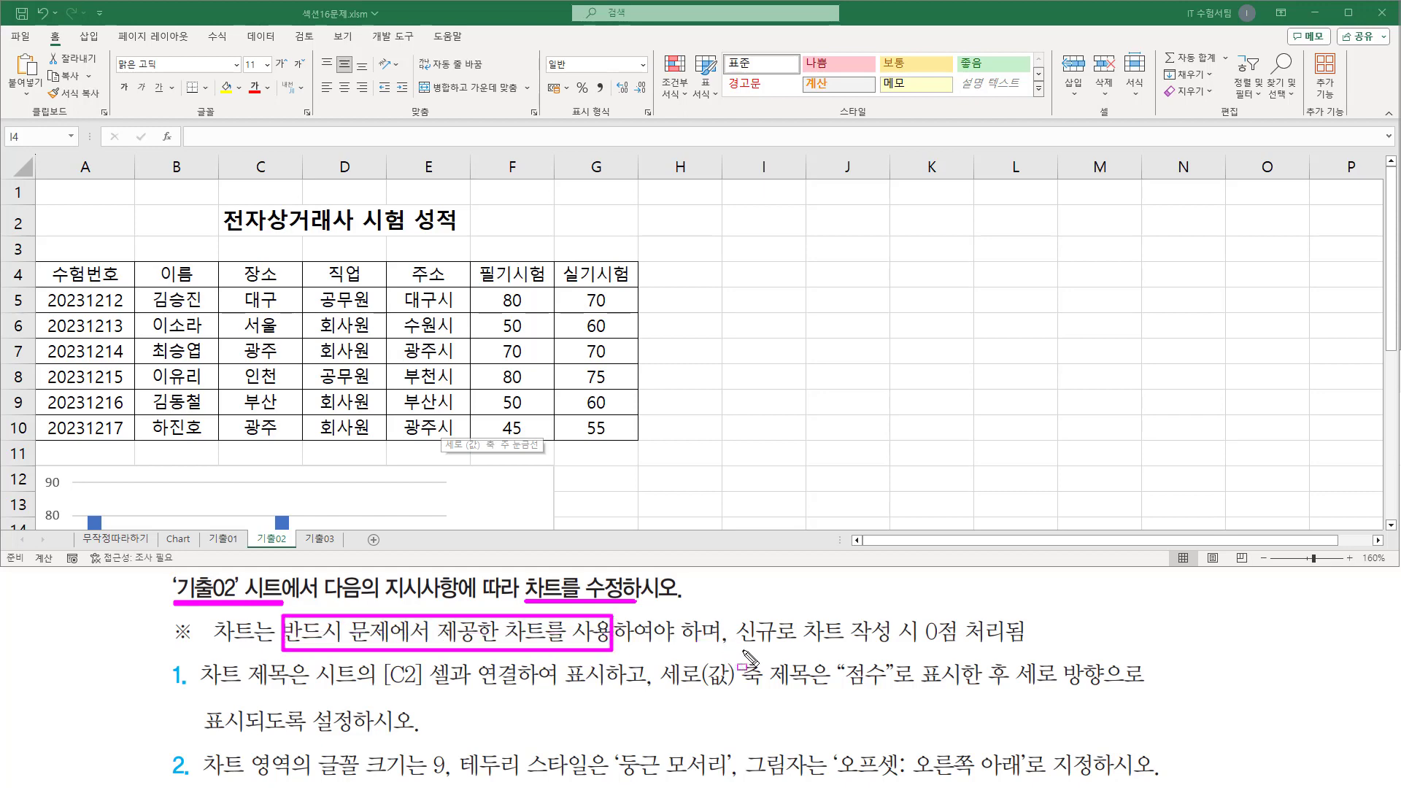
pyautogui.moveTo(735, 646)
pyautogui.mouseDown()
pyautogui.moveTo(918, 647)
pyautogui.moveTo(937, 615)
pyautogui.moveTo(1038, 615)
pyautogui.mouseUp()
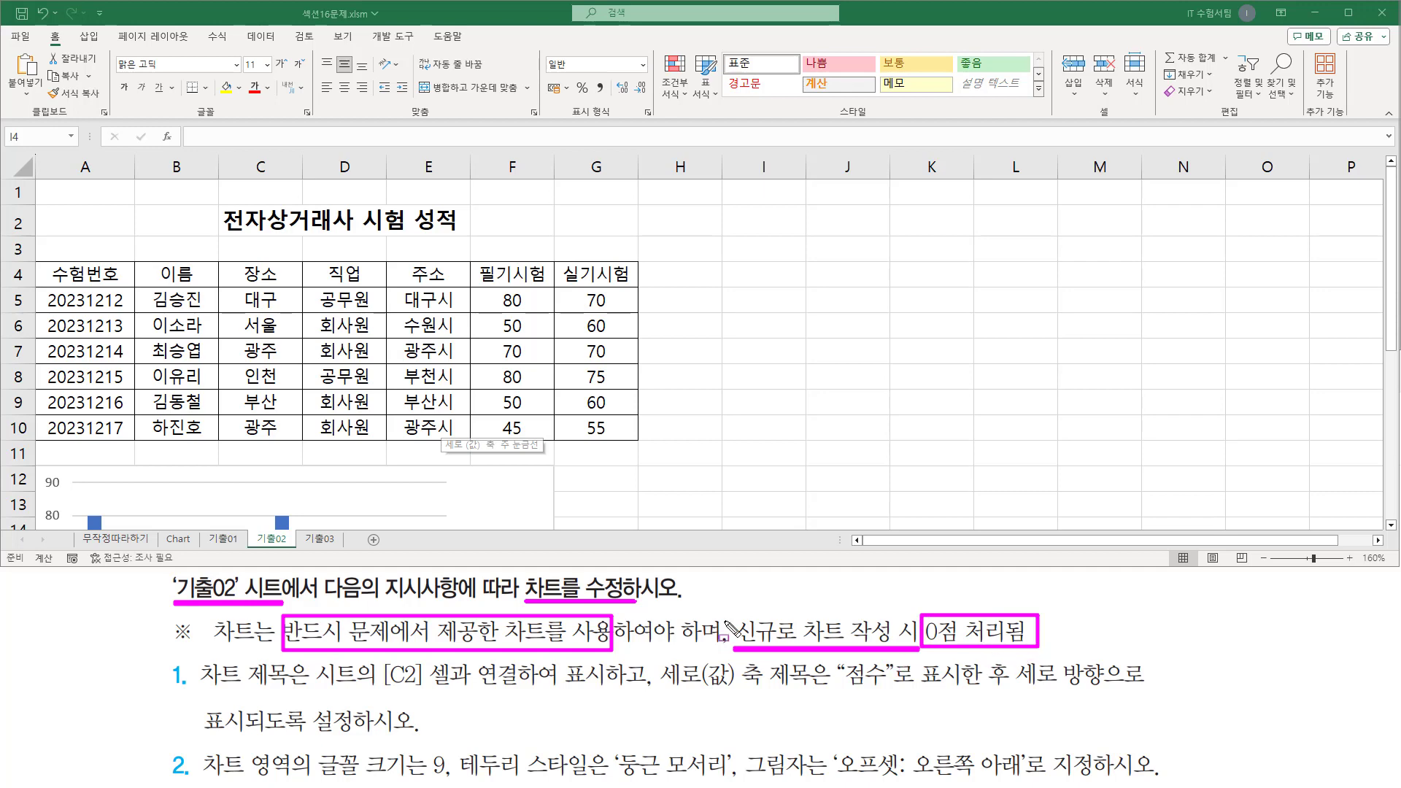
pyautogui.press('Escape')
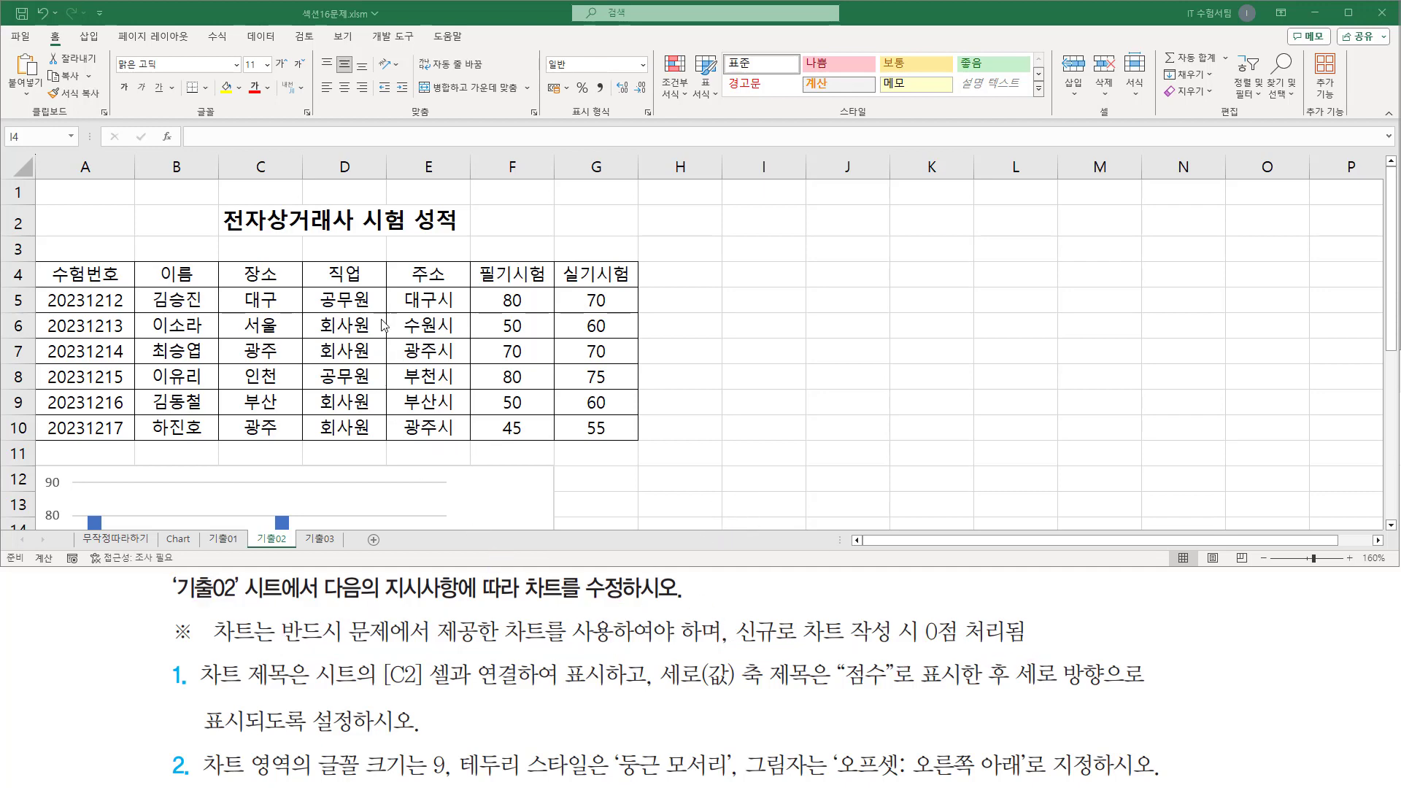
pyautogui.hotkey('ctrl', '2')
pyautogui.moveTo(32, 205)
pyautogui.mouseDown()
pyautogui.moveTo(610, 405)
pyautogui.moveTo(654, 453)
pyautogui.moveTo(679, 447)
pyautogui.mouseUp()
pyautogui.press('Escape')
pyautogui.moveTo(1394, 318); pyautogui.dragTo(1399, 449)
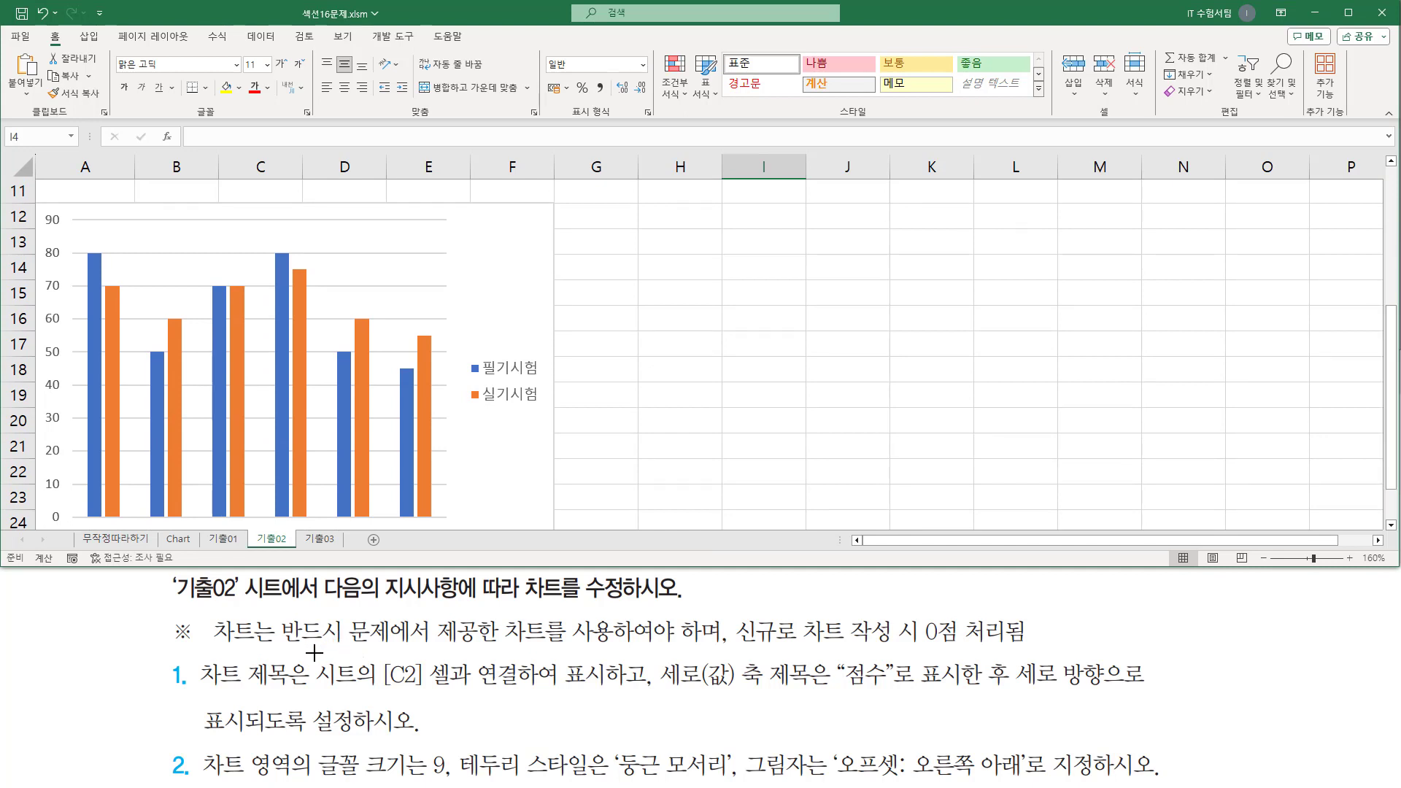
# - Add a chart title above the plot (차트 위) to the column chart on sheet 기출02
pyautogui.moveTo(191, 653)
pyautogui.mouseDown()
pyautogui.moveTo(268, 695)
pyautogui.moveTo(610, 689)
pyautogui.moveTo(651, 661)
pyautogui.moveTo(652, 715)
pyautogui.mouseUp()
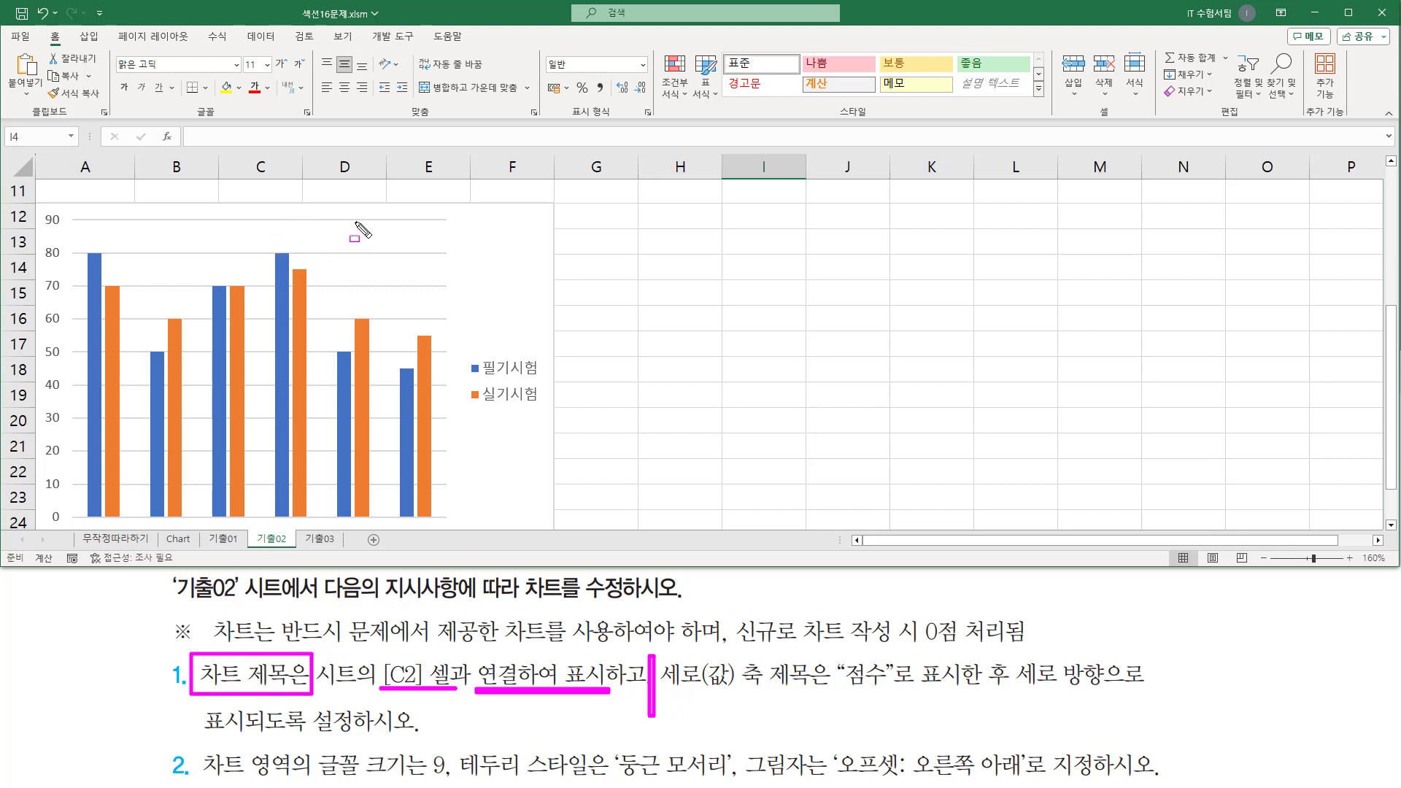
pyautogui.press('Escape')
pyautogui.click(510, 223)
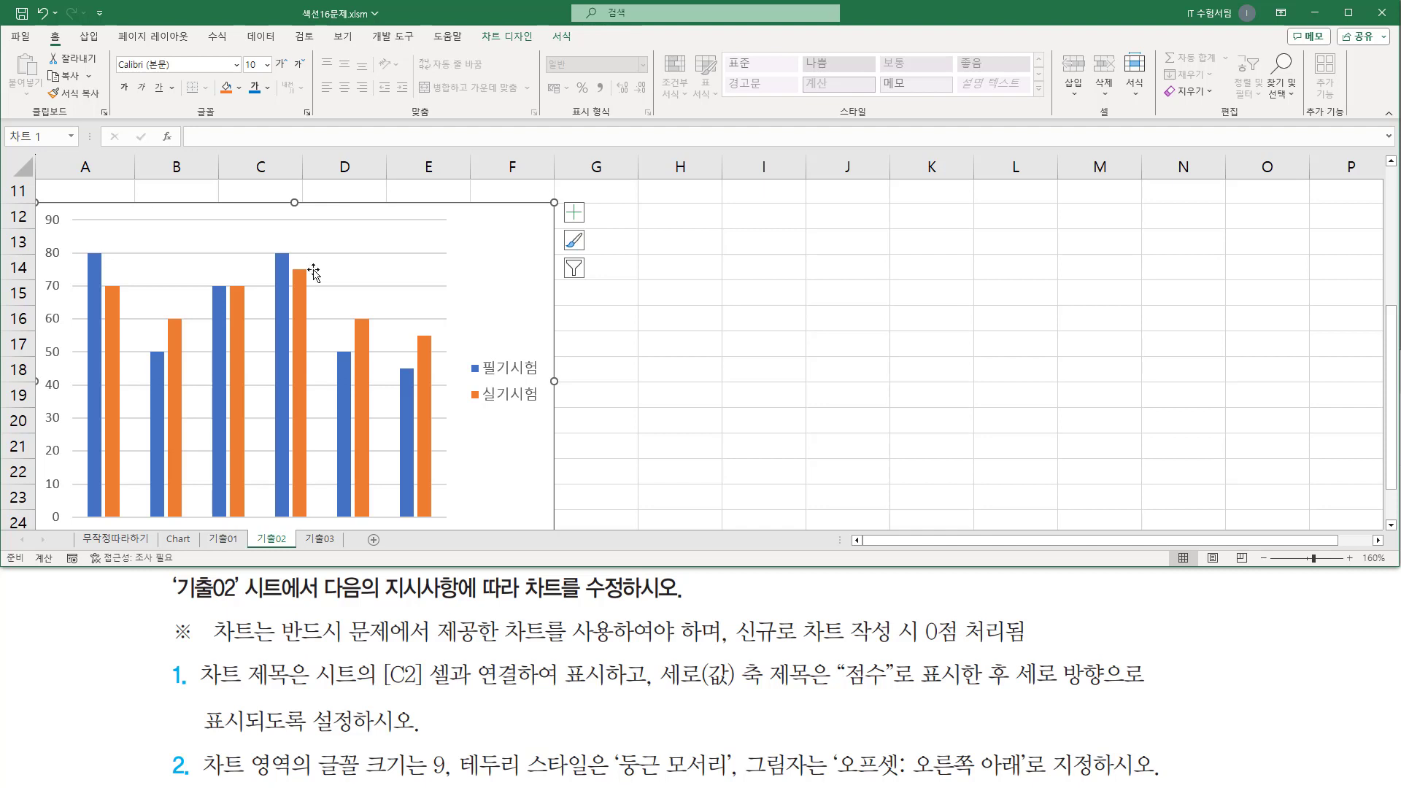
pyautogui.moveTo(477, 27); pyautogui.dragTo(540, 49)
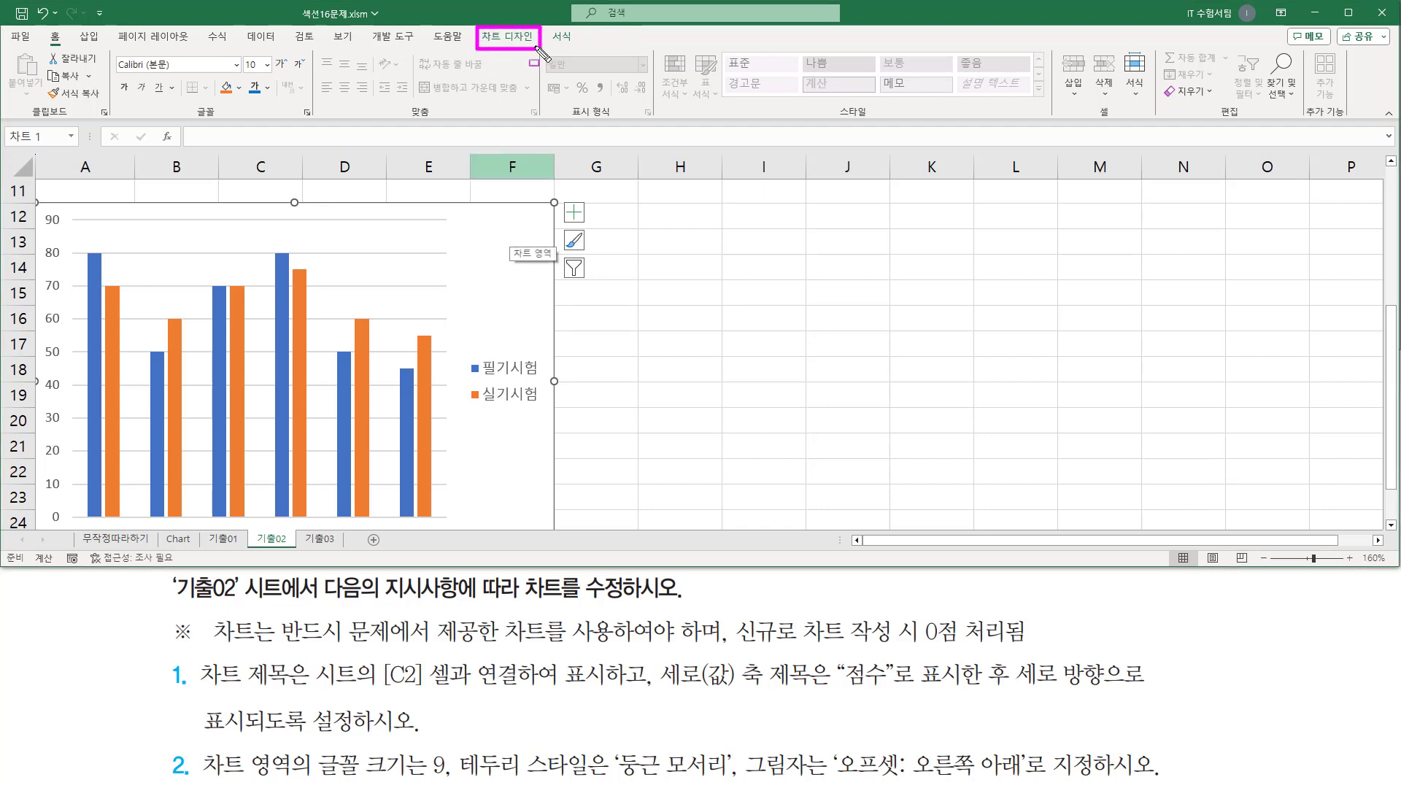
pyautogui.press('Escape')
pyautogui.click(499, 38)
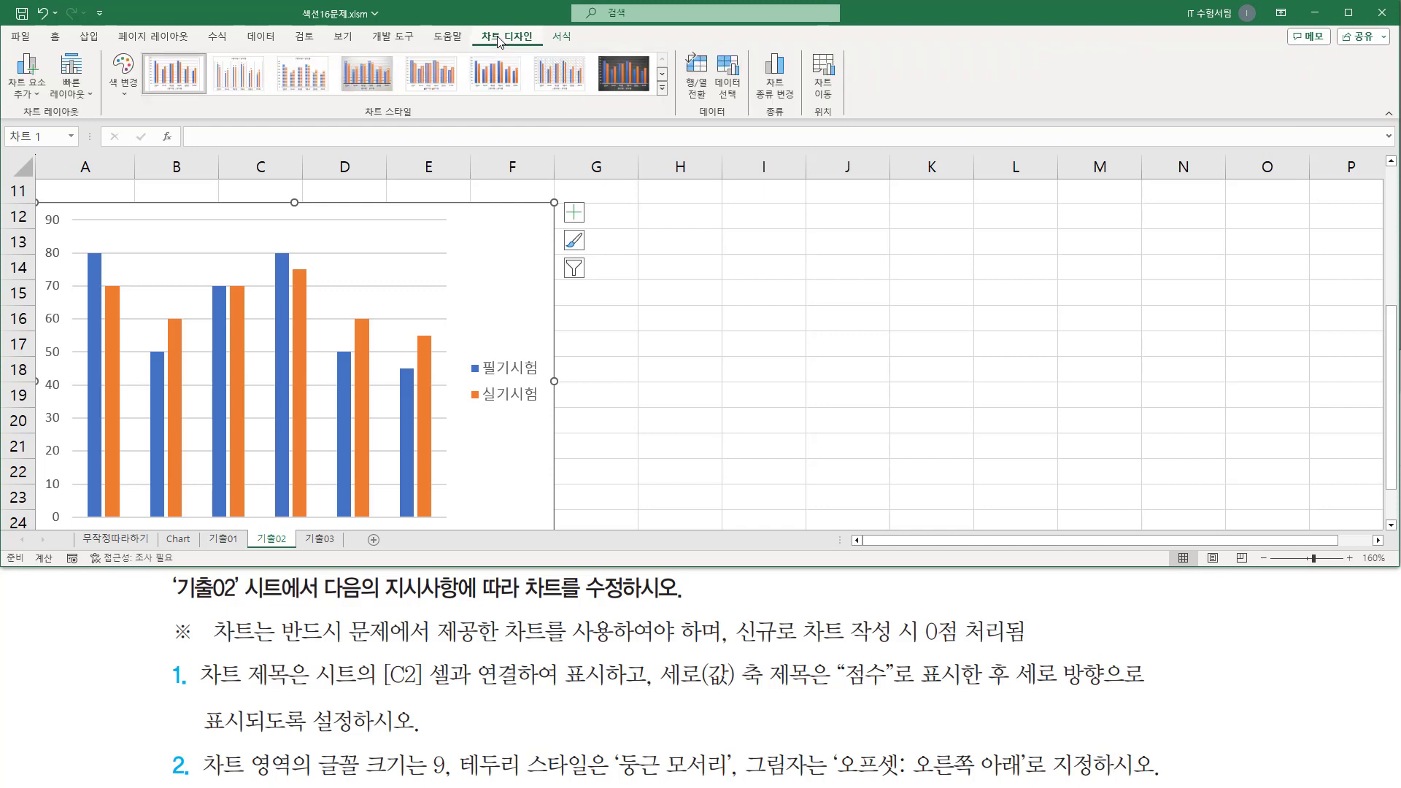
pyautogui.moveTo(13, 117); pyautogui.dragTo(82, 117)
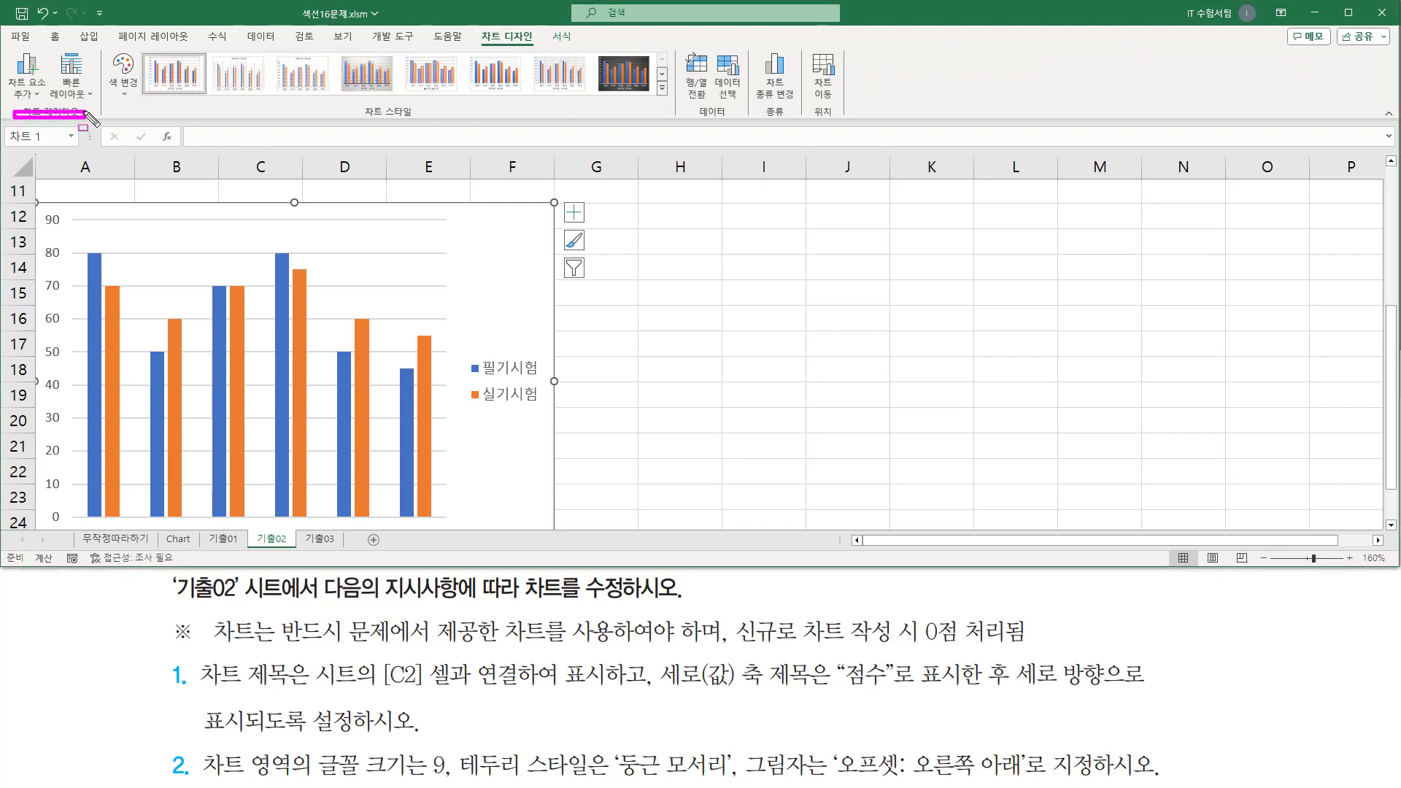
pyautogui.press('Escape')
pyautogui.click(33, 95)
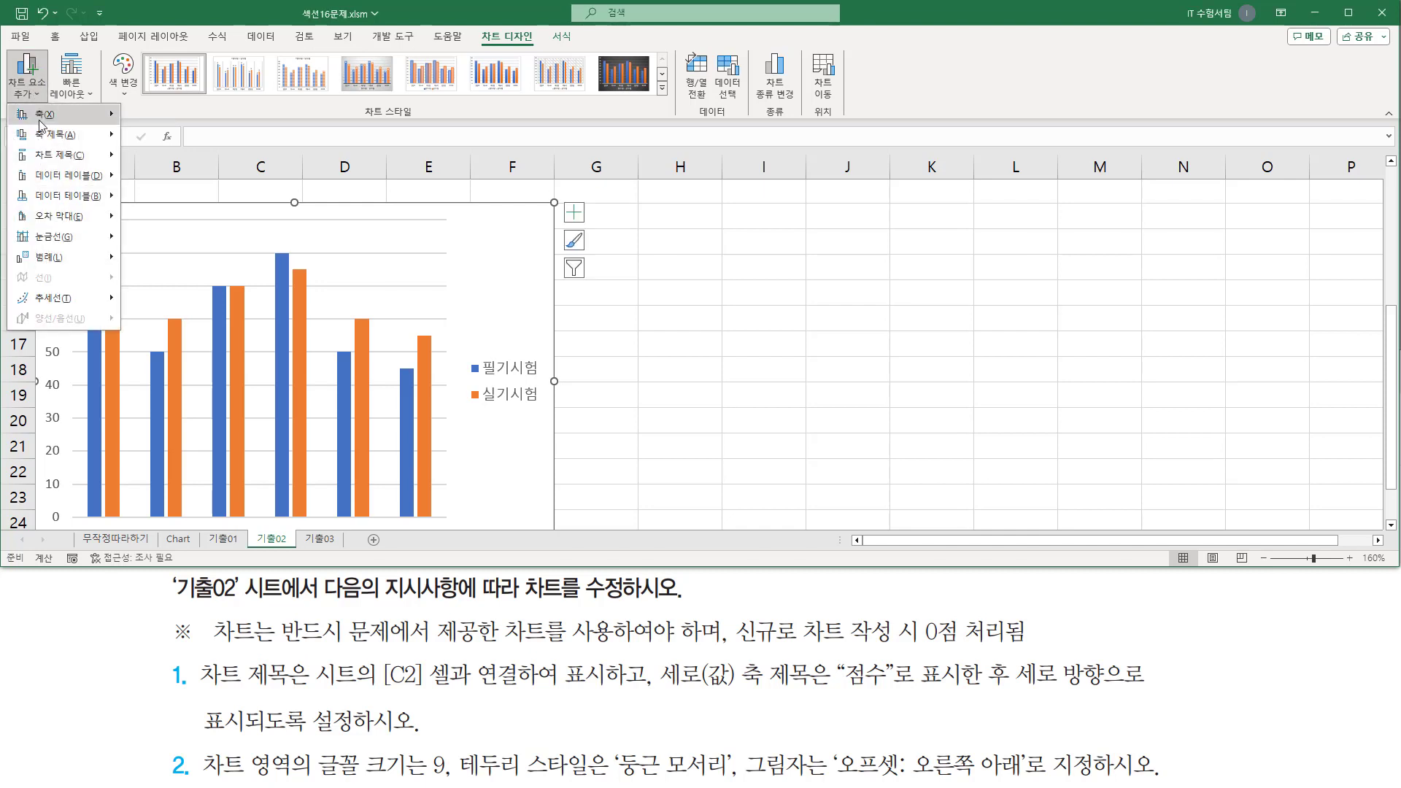
pyautogui.moveTo(47, 161)
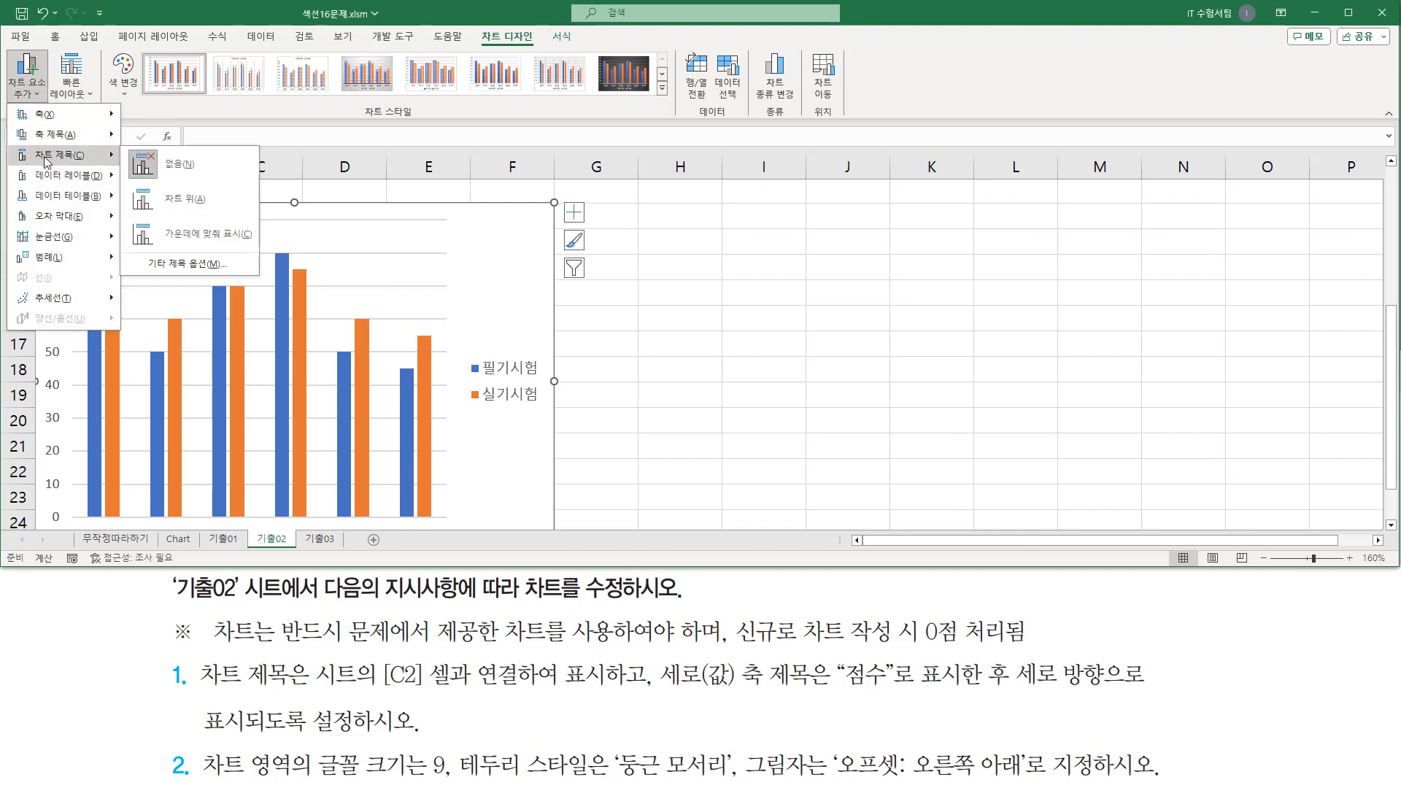
pyautogui.click(175, 202)
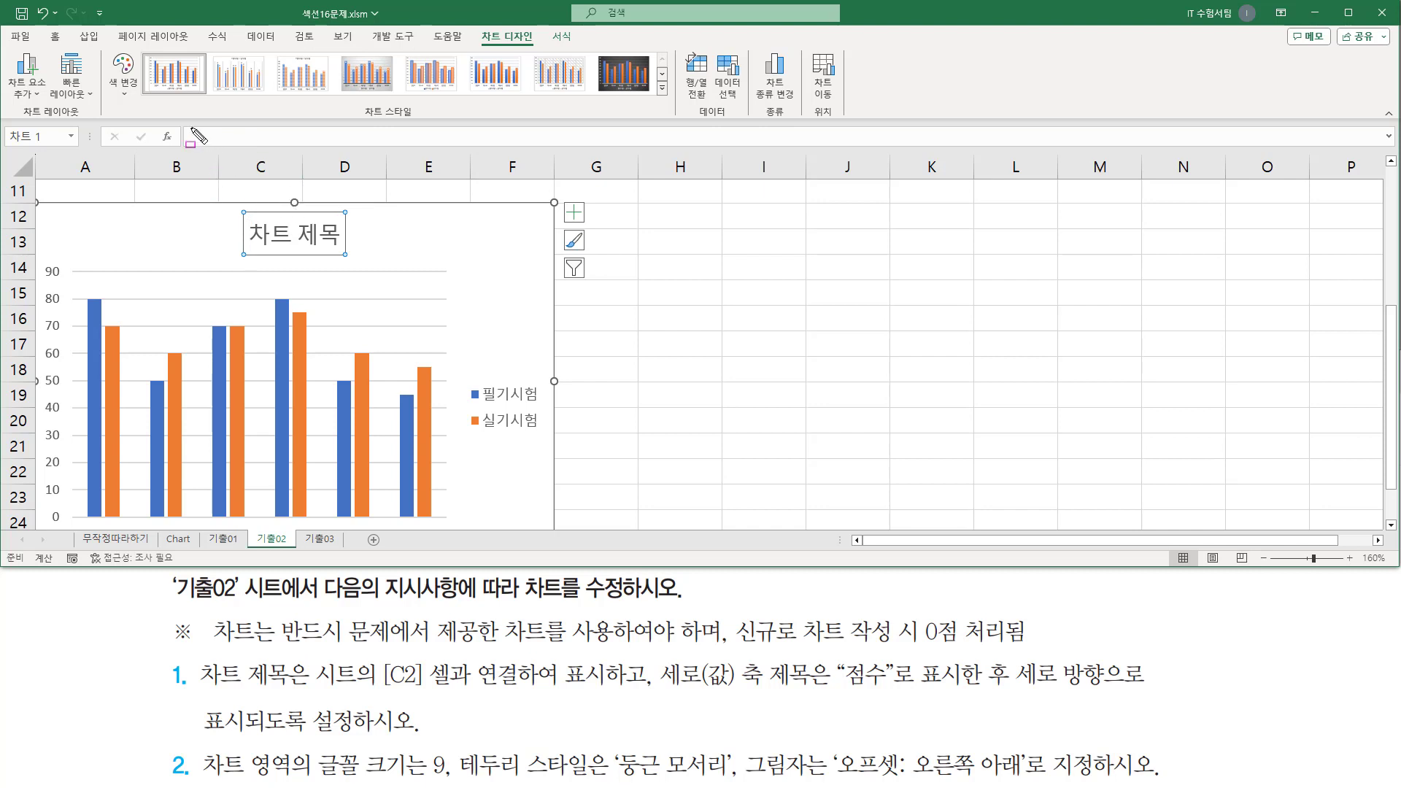
# - Link the chart title to cell C2 of sheet 기출02 with the reference =기출02!$C$2
pyautogui.moveTo(185, 124); pyautogui.dragTo(422, 150)
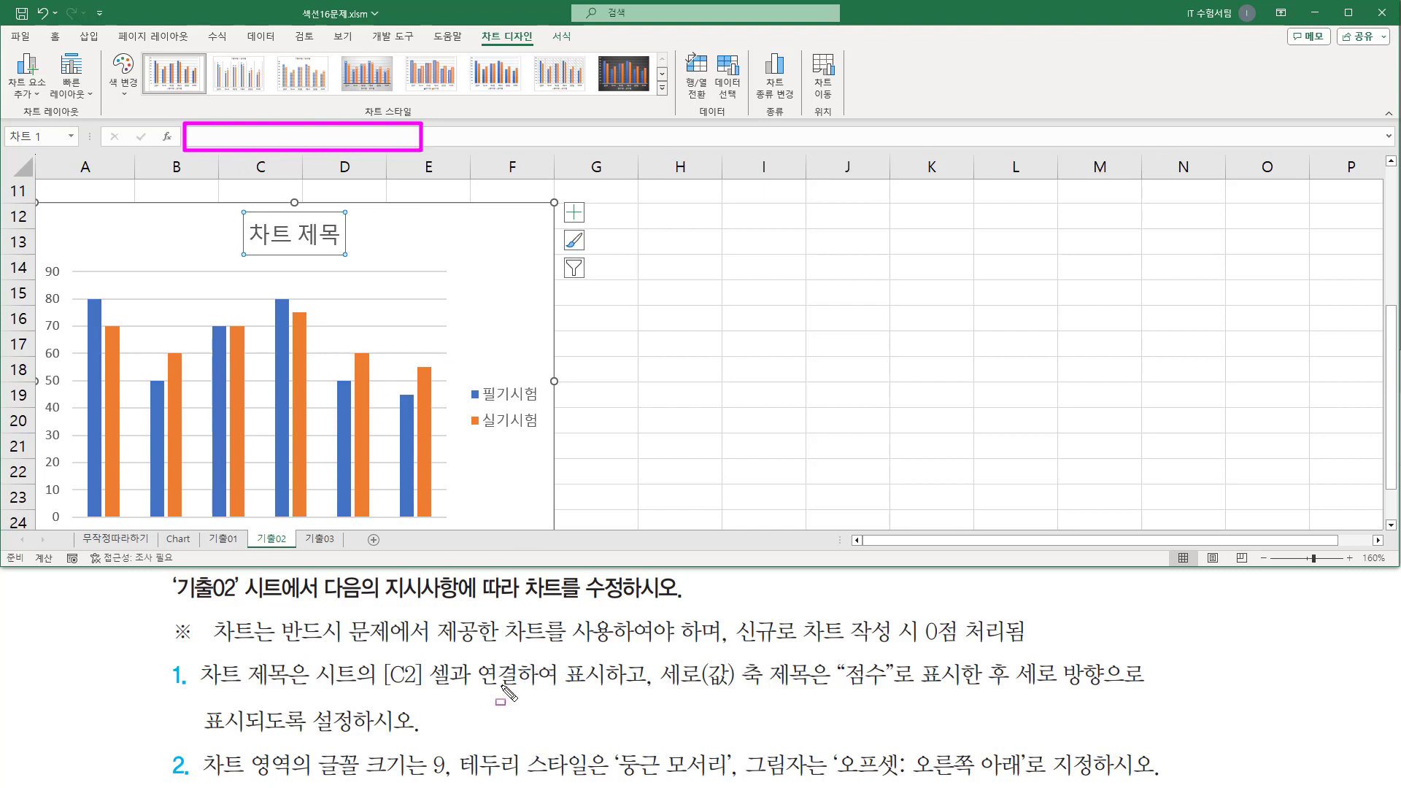
pyautogui.moveTo(380, 653)
pyautogui.mouseDown()
pyautogui.moveTo(511, 699)
pyautogui.moveTo(612, 699)
pyautogui.mouseUp()
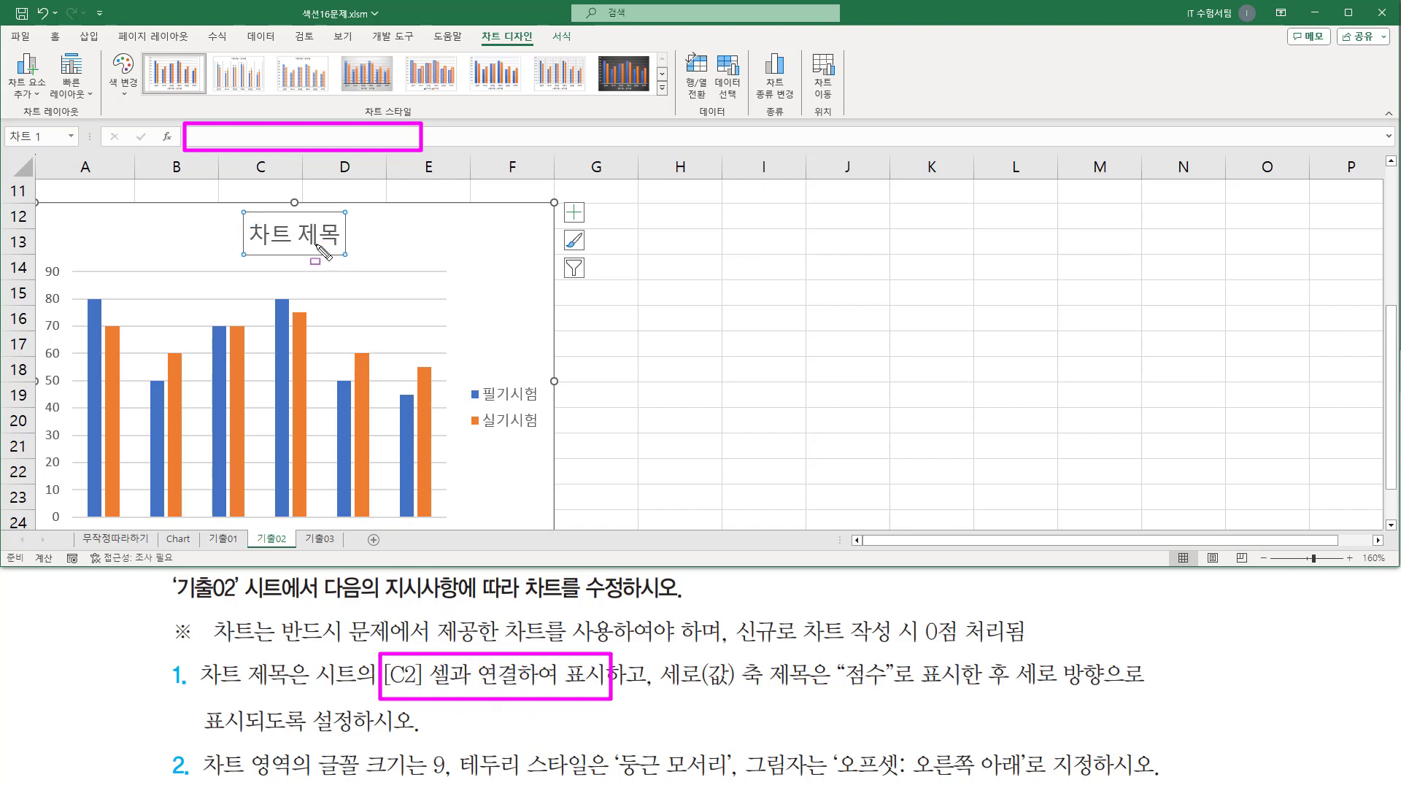
pyautogui.press('Escape')
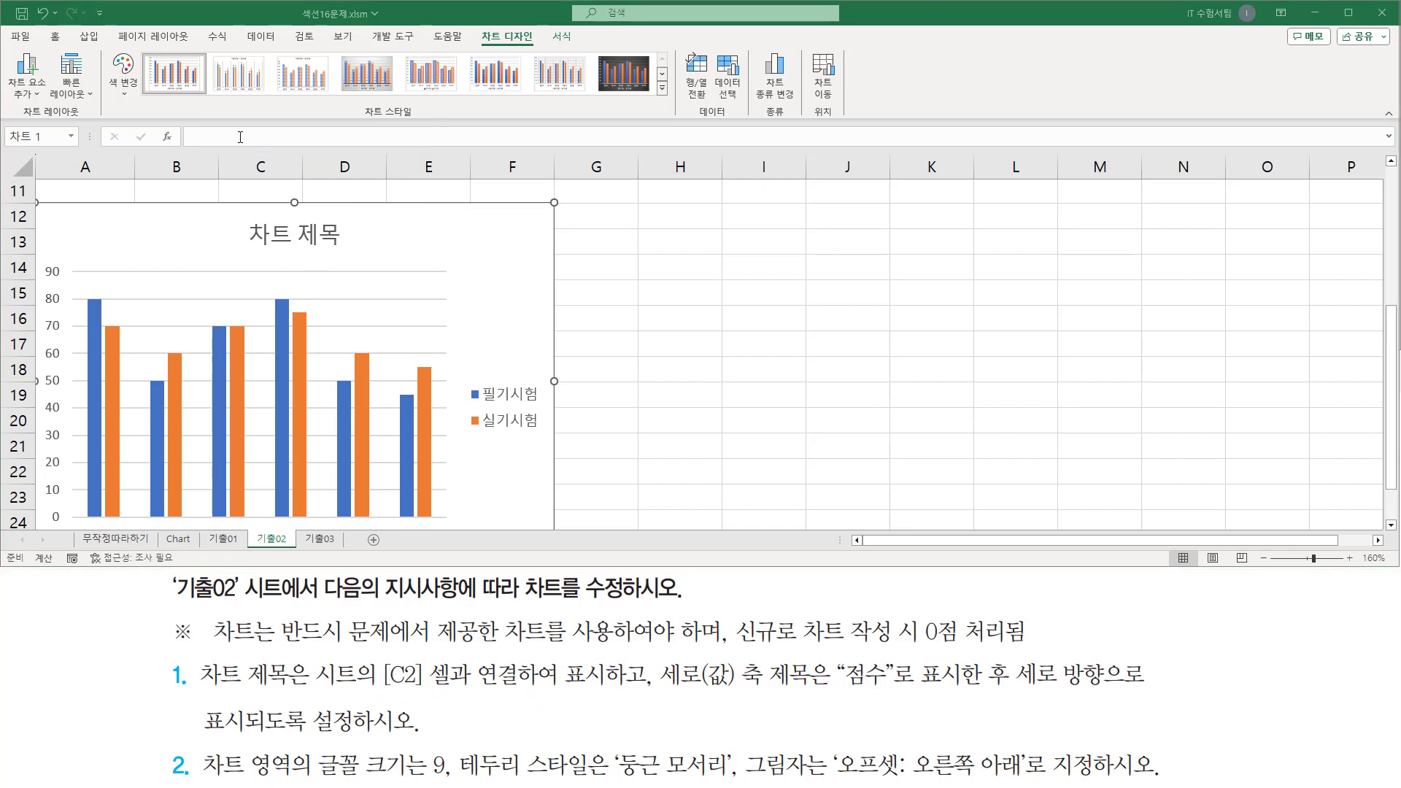
pyautogui.click(240, 137)
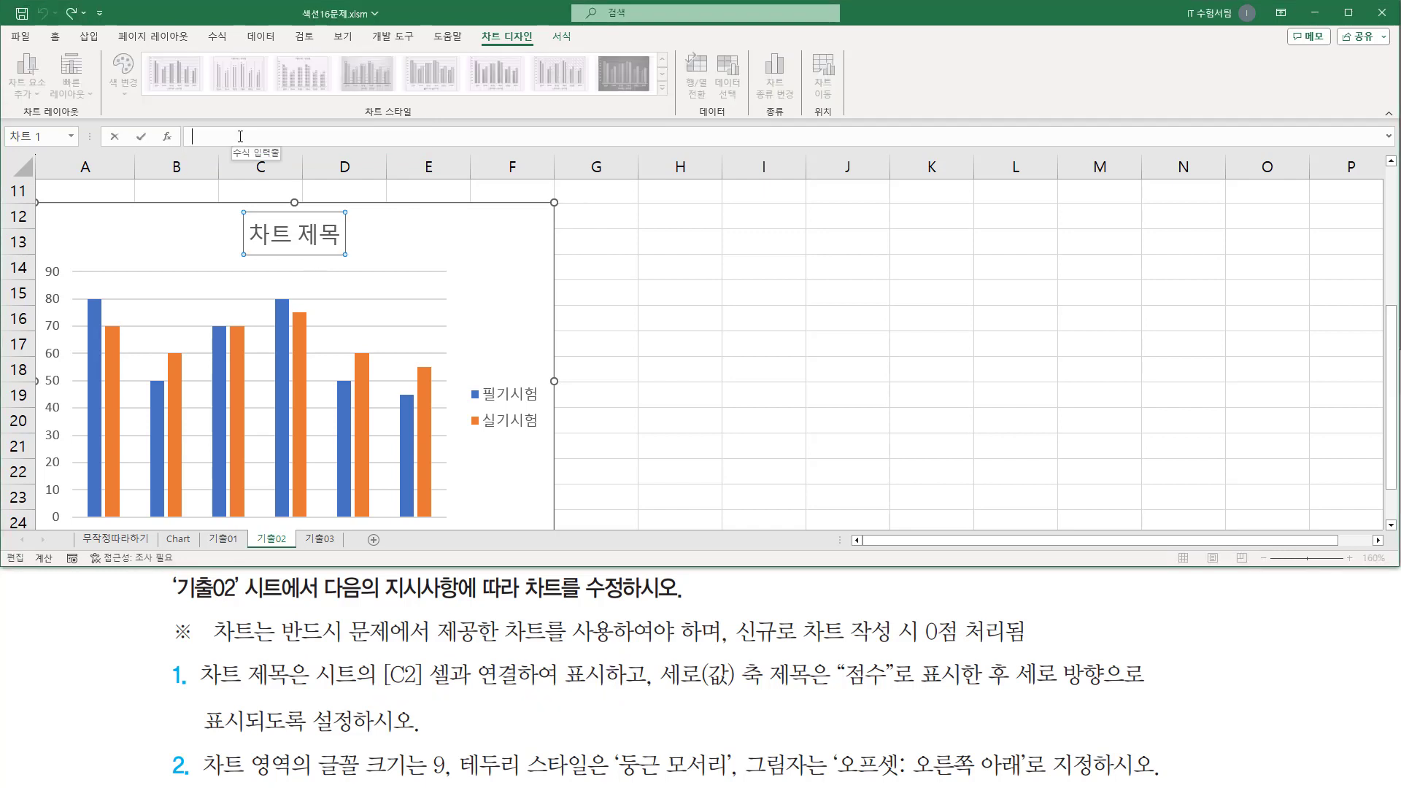
pyautogui.write('=')
pyautogui.click(1392, 294)
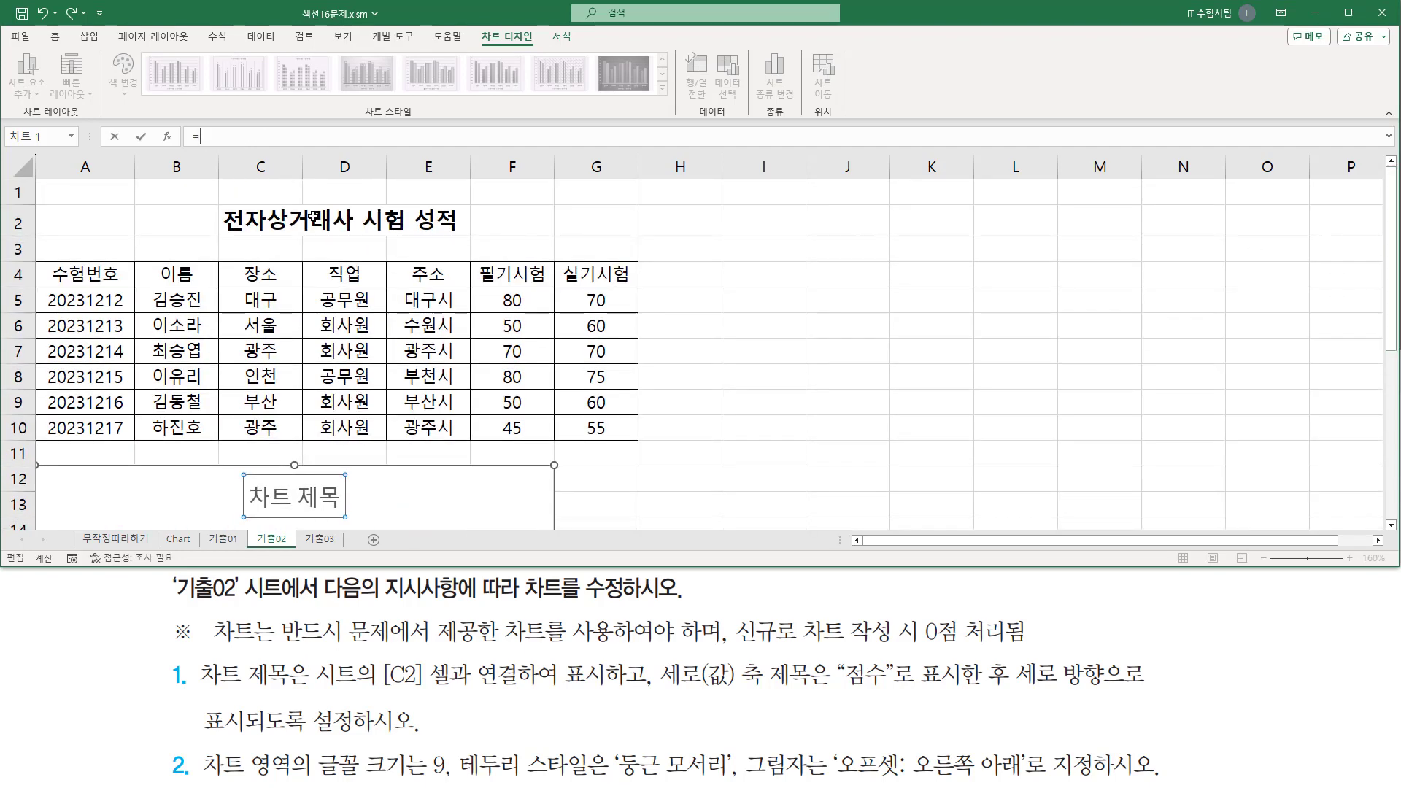
pyautogui.click(256, 221)
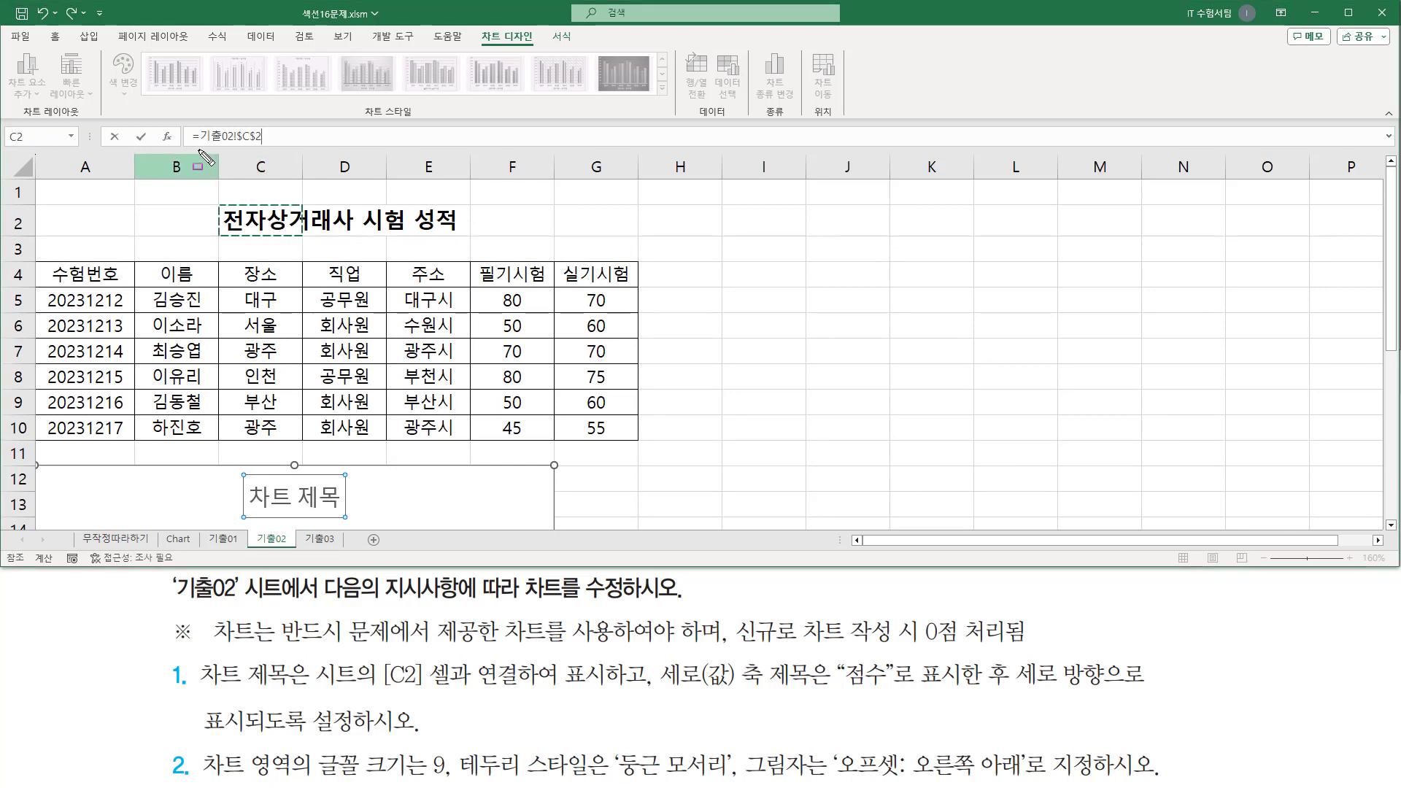
pyautogui.moveTo(198, 146); pyautogui.dragTo(270, 144)
pyautogui.press('Escape')
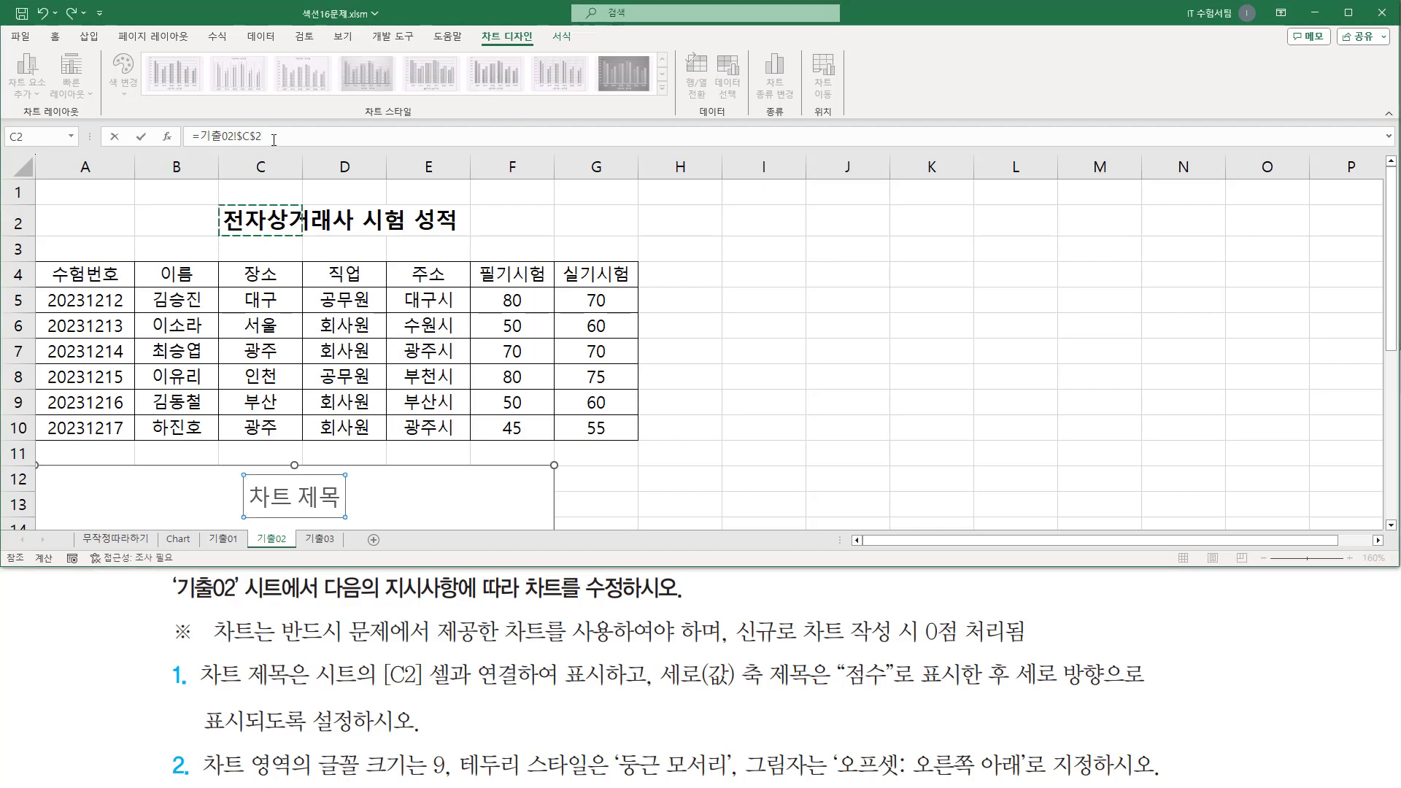
pyautogui.press('Return')
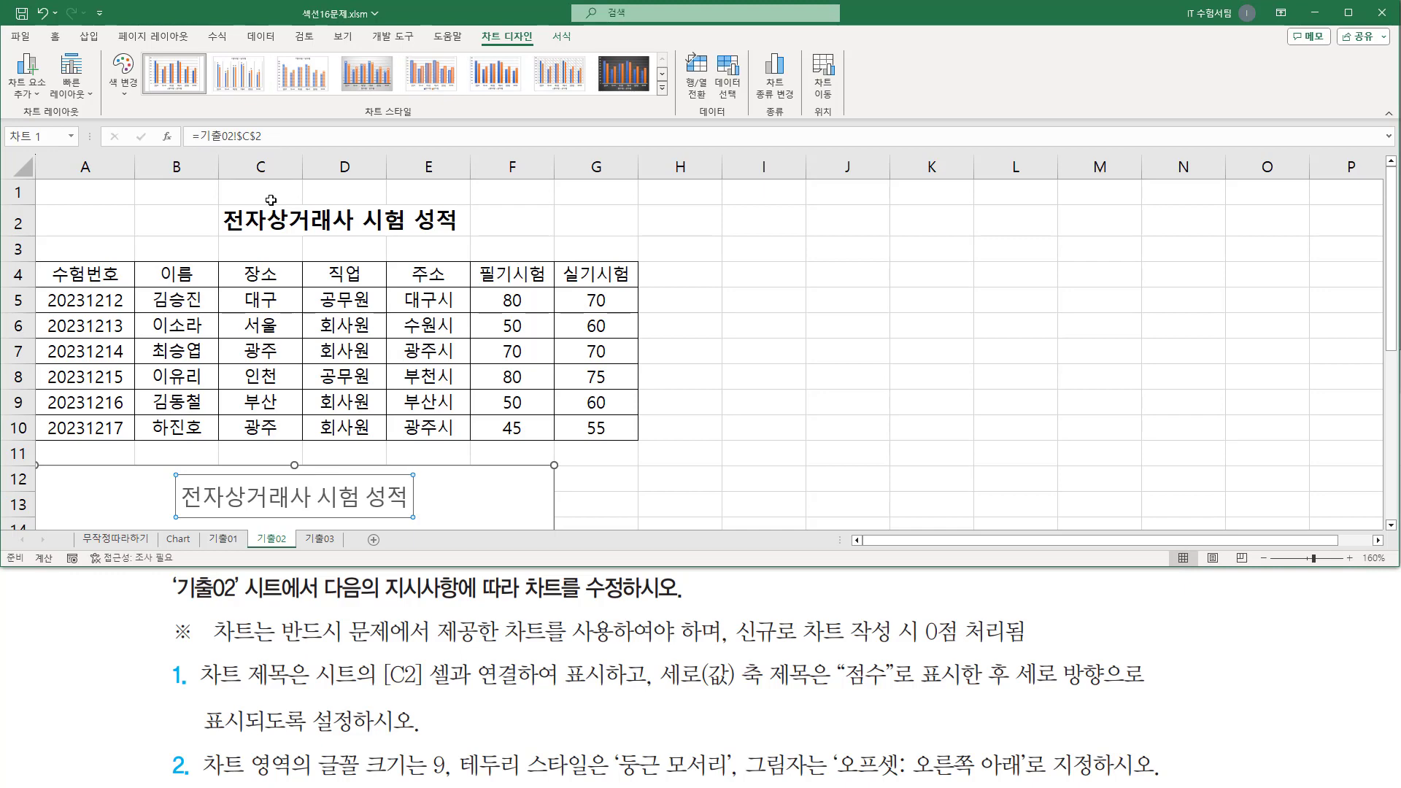
pyautogui.moveTo(223, 206)
pyautogui.mouseDown()
pyautogui.moveTo(326, 235)
pyautogui.moveTo(469, 235)
pyautogui.mouseUp()
pyautogui.moveTo(178, 476)
pyautogui.mouseDown()
pyautogui.moveTo(234, 521)
pyautogui.moveTo(420, 521)
pyautogui.mouseUp()
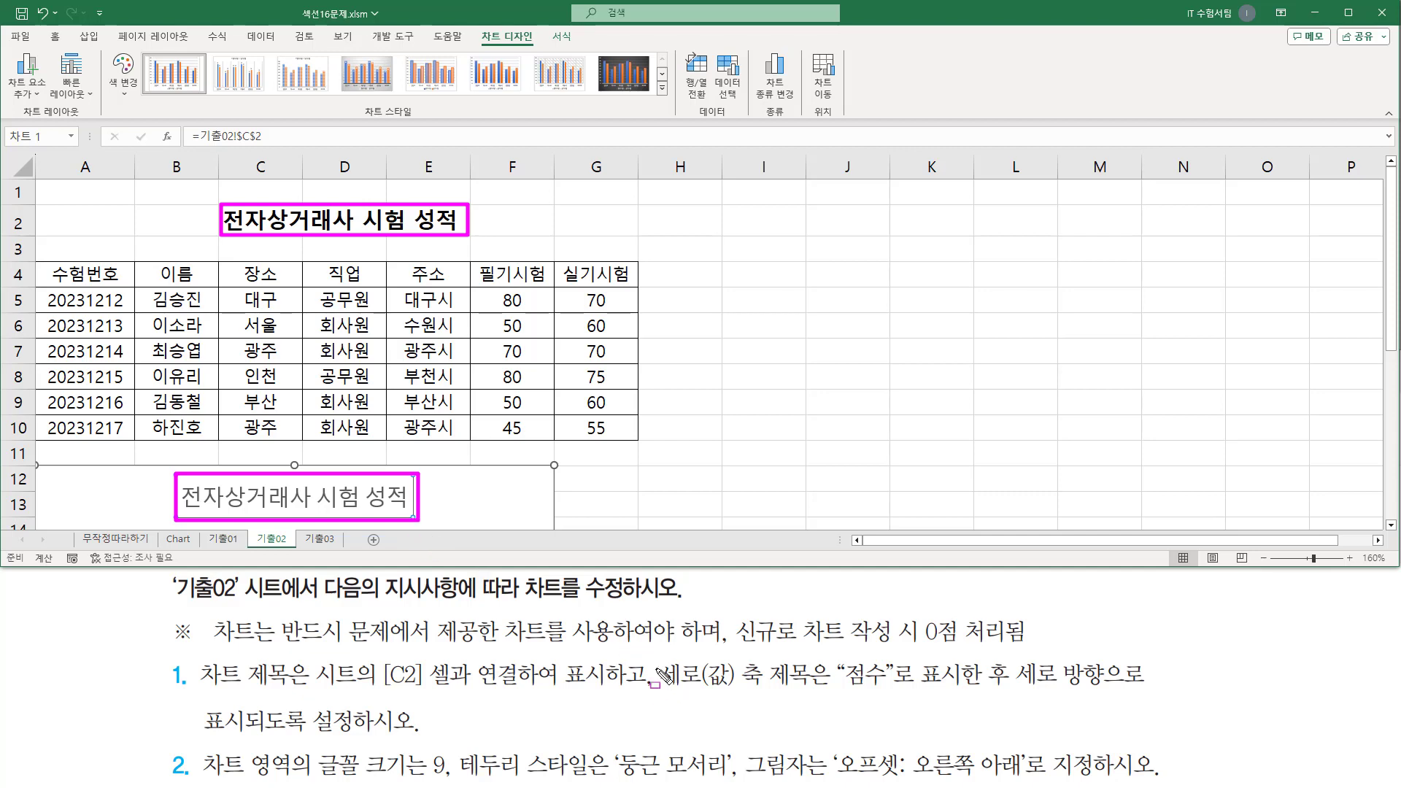
# - Add a primary vertical axis title (기본 세로) to the 기출02 chart
pyautogui.moveTo(654, 653)
pyautogui.mouseDown()
pyautogui.moveTo(661, 711)
pyautogui.moveTo(818, 690)
pyautogui.mouseUp()
pyautogui.press('Escape')
pyautogui.press('Escape')
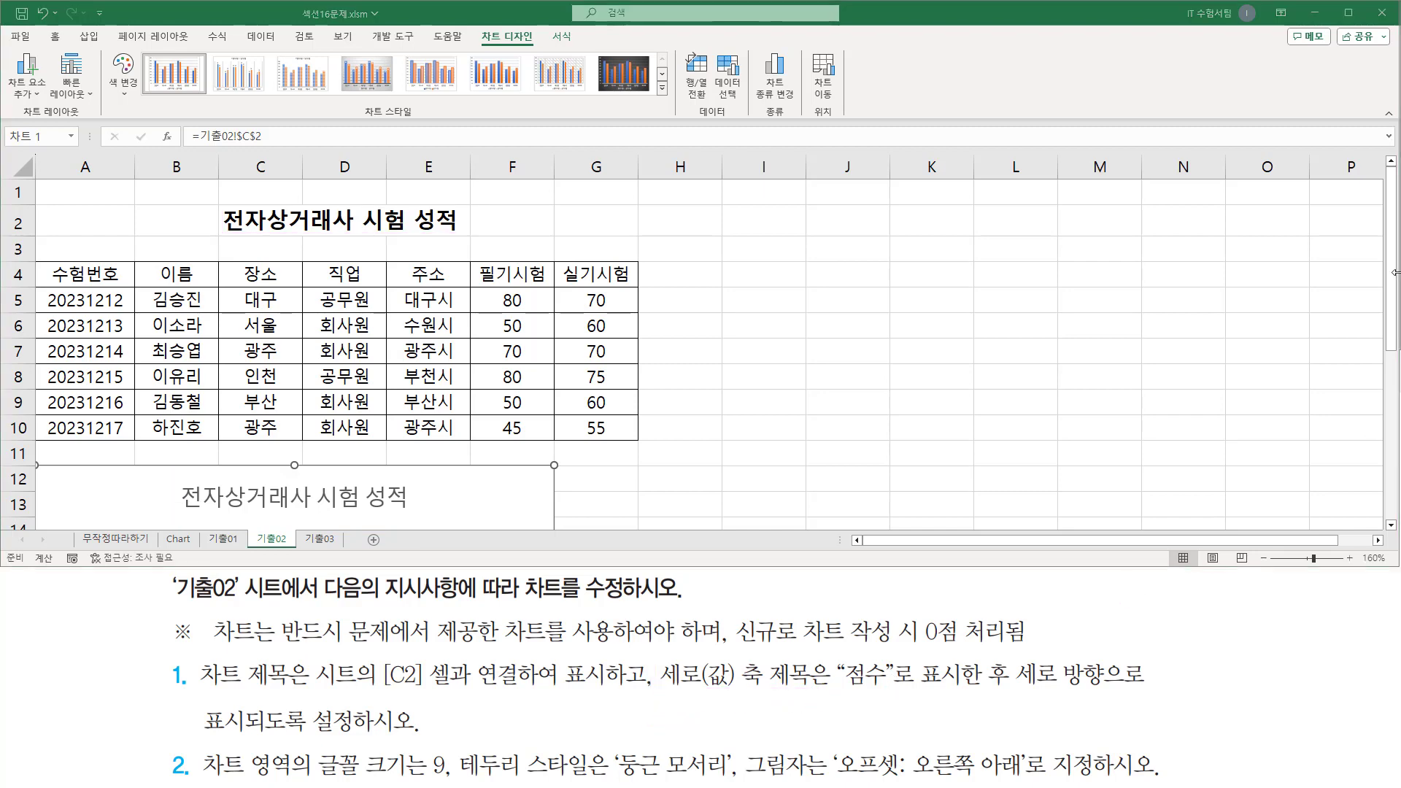
pyautogui.moveTo(1386, 286); pyautogui.dragTo(1391, 499)
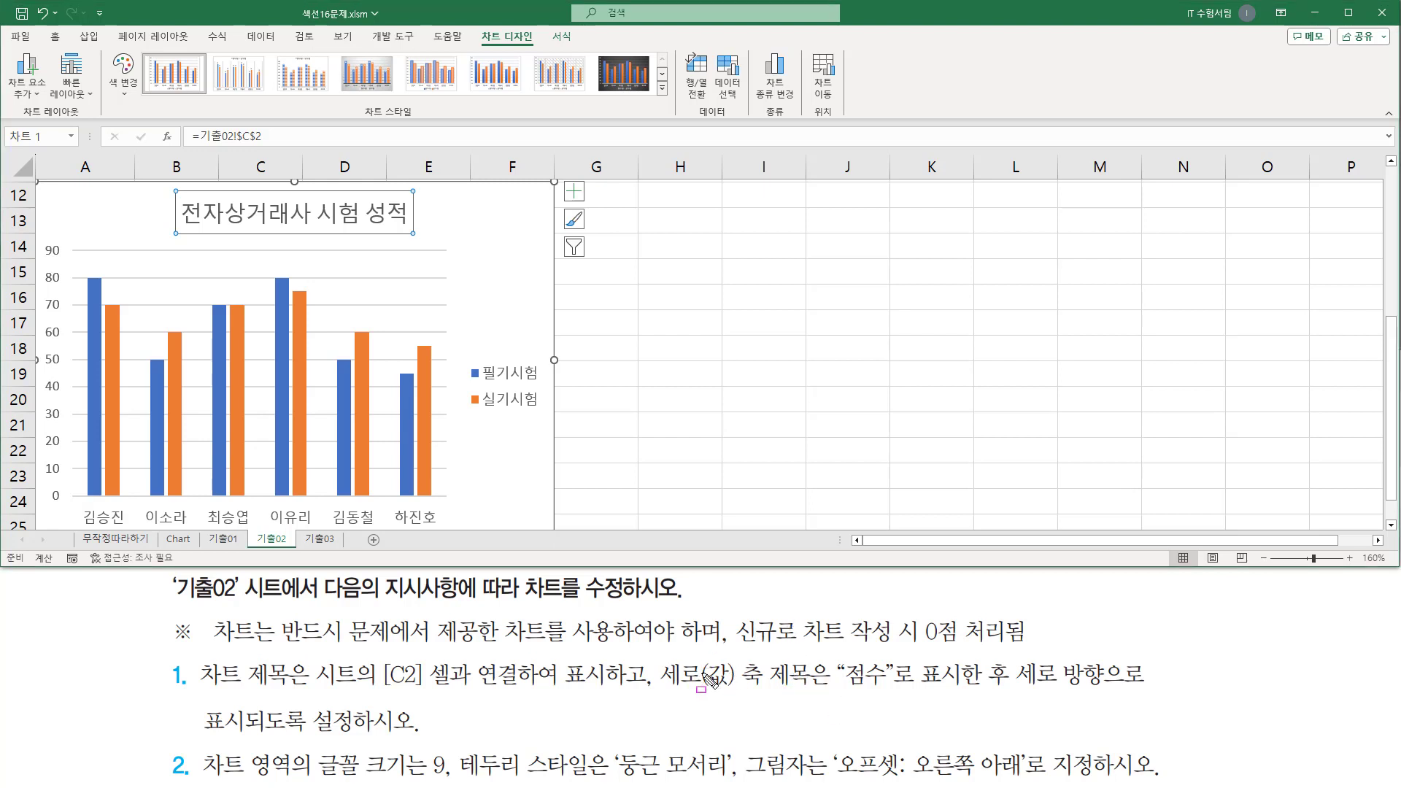
pyautogui.click(35, 92)
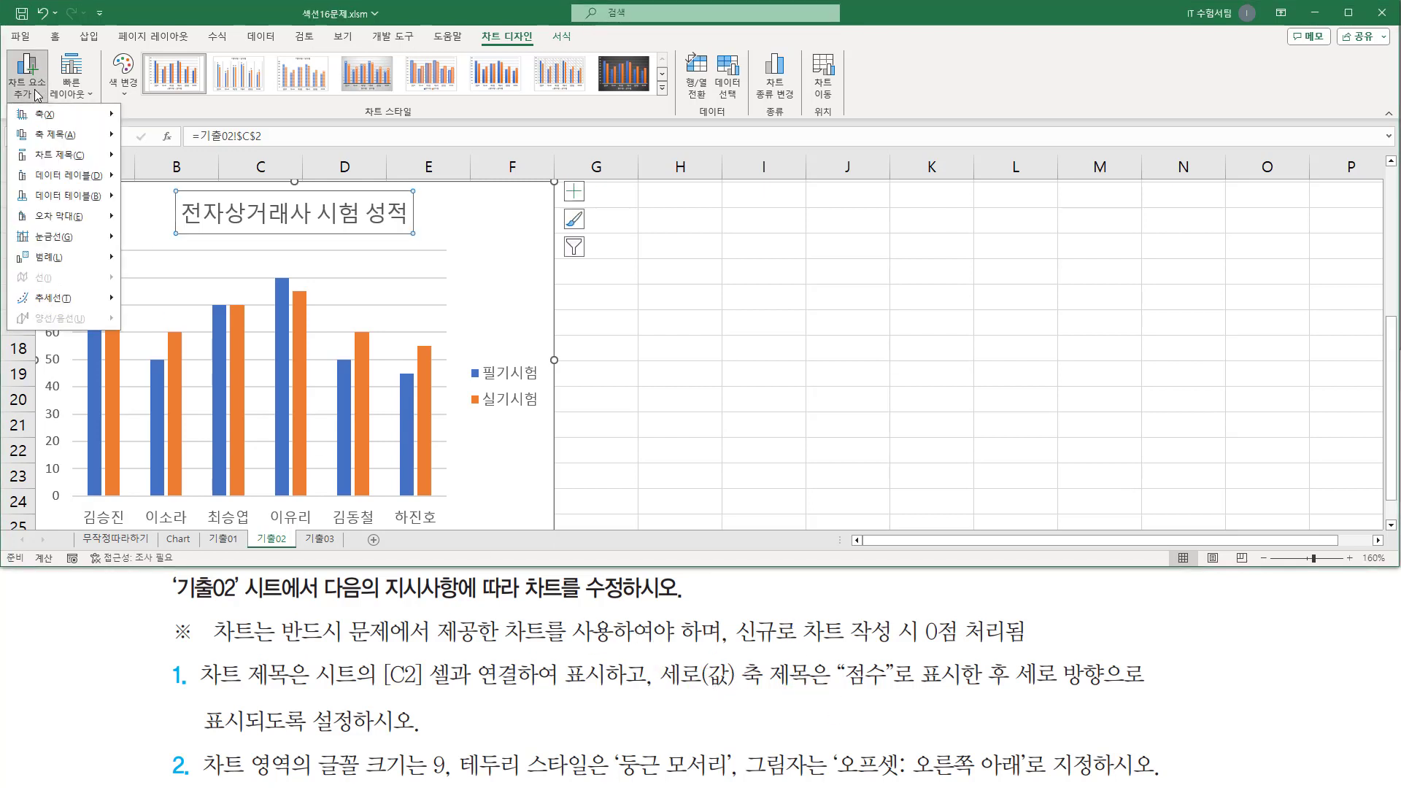
pyautogui.moveTo(49, 139)
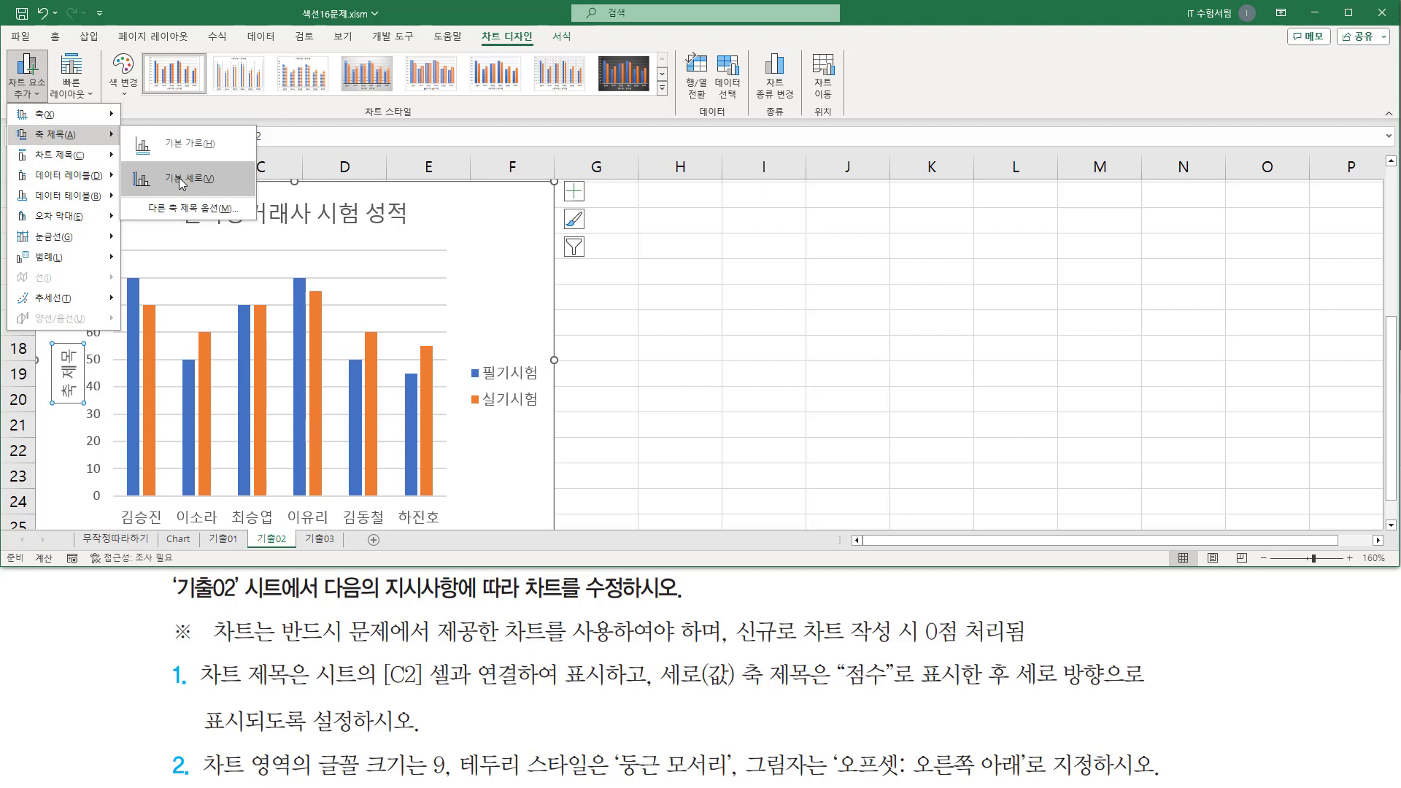
pyautogui.click(182, 183)
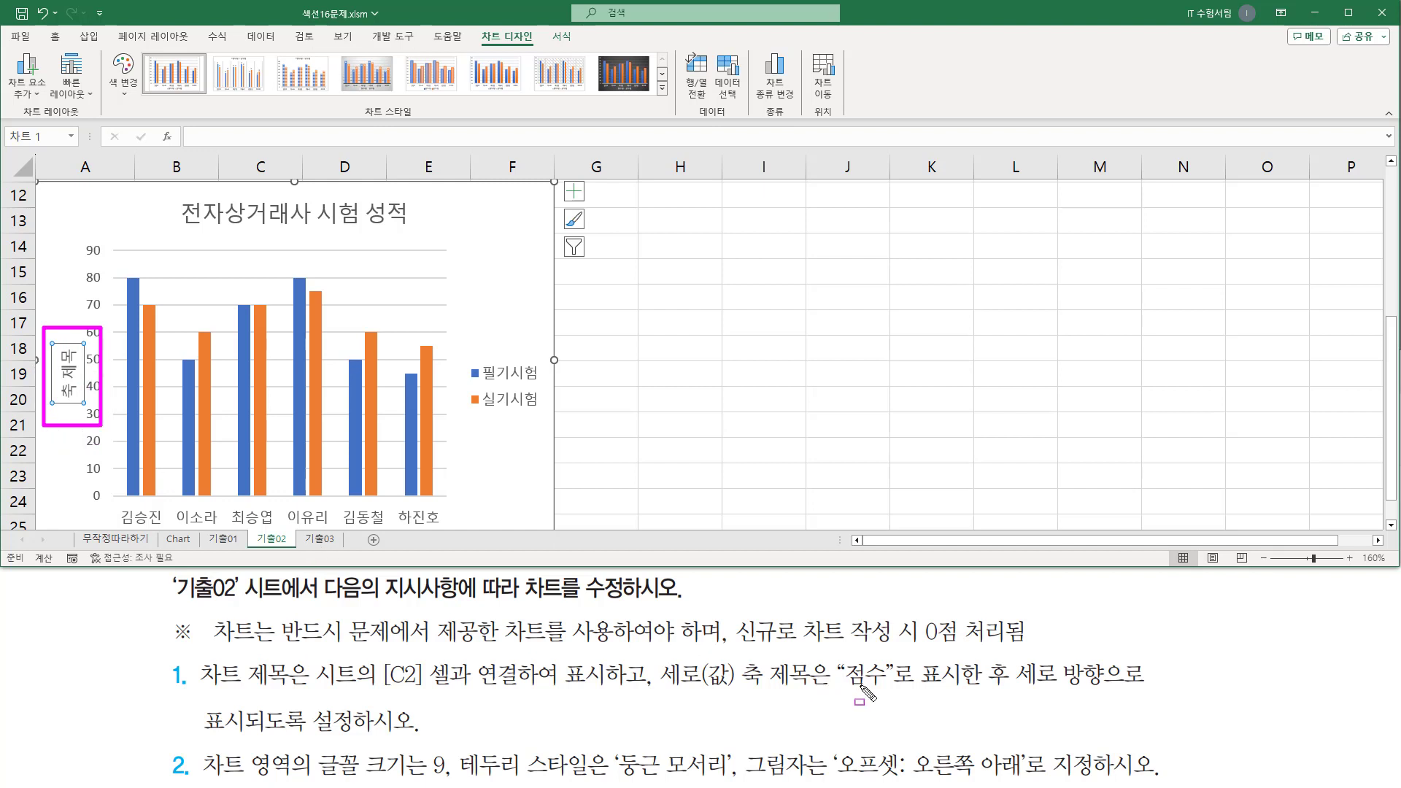
# - Set the vertical axis title's text to 점수
pyautogui.moveTo(839, 686); pyautogui.dragTo(885, 686)
pyautogui.moveTo(183, 123); pyautogui.dragTo(356, 149)
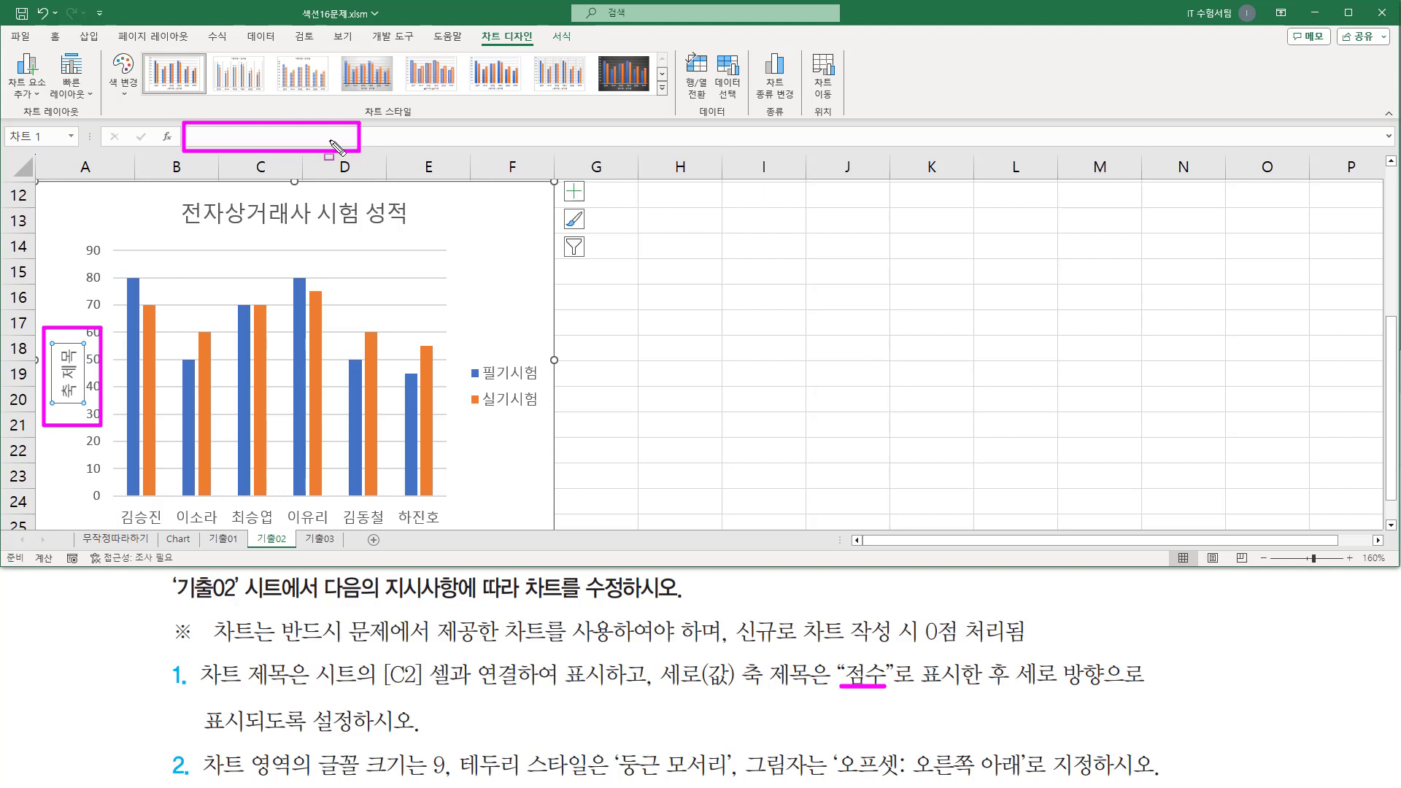
pyautogui.press('Escape')
pyautogui.click(242, 135)
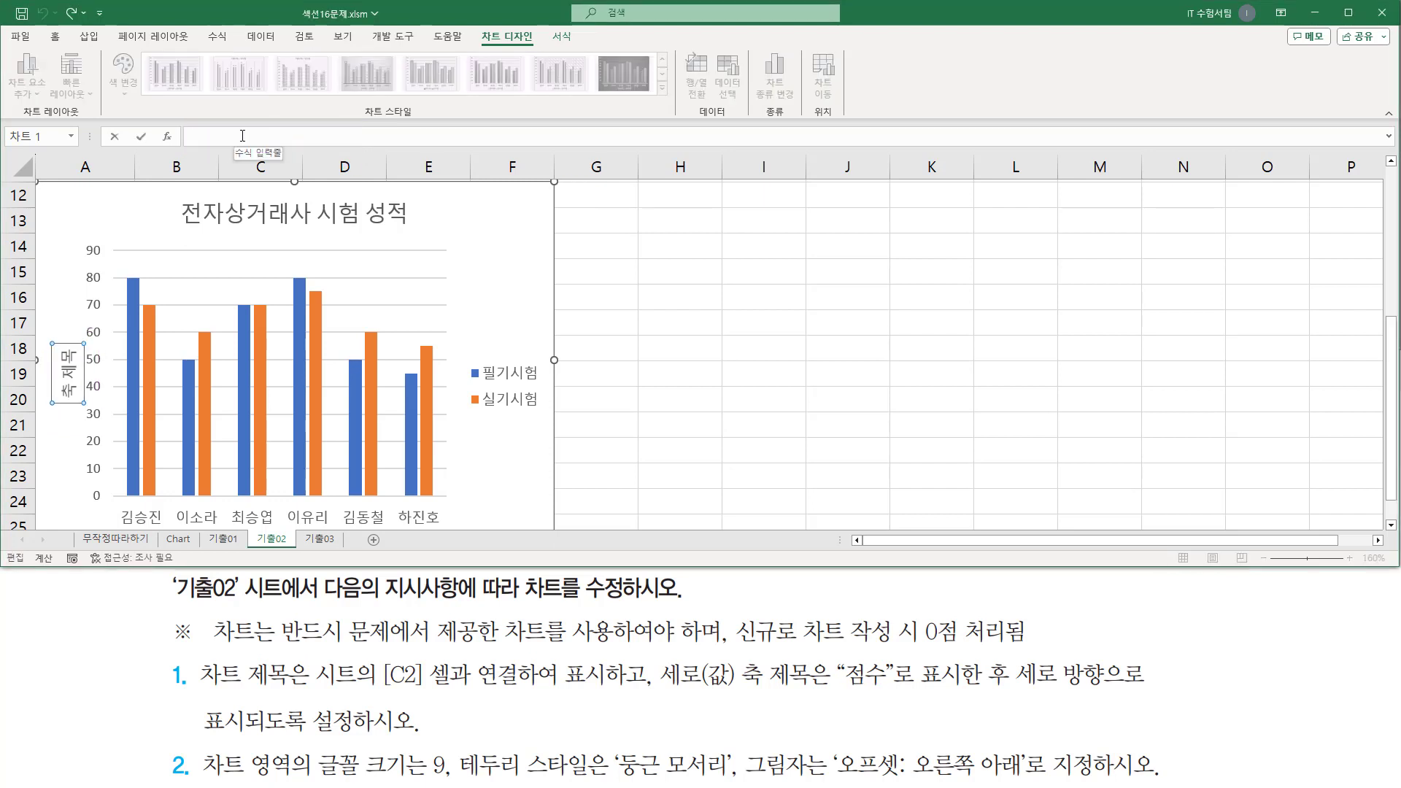
pyautogui.write('점수')
pyautogui.press('Return')
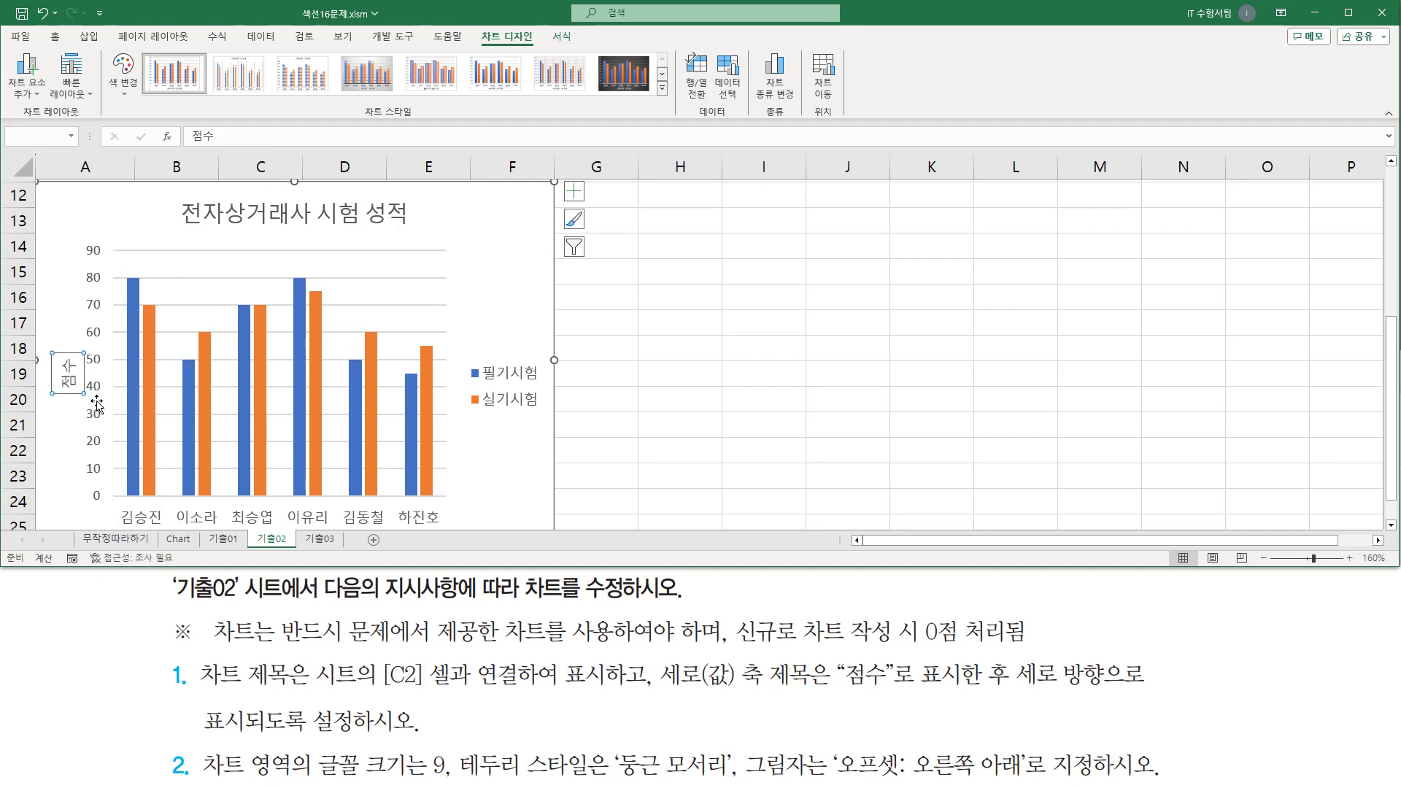
pyautogui.moveTo(42, 340); pyautogui.dragTo(94, 413)
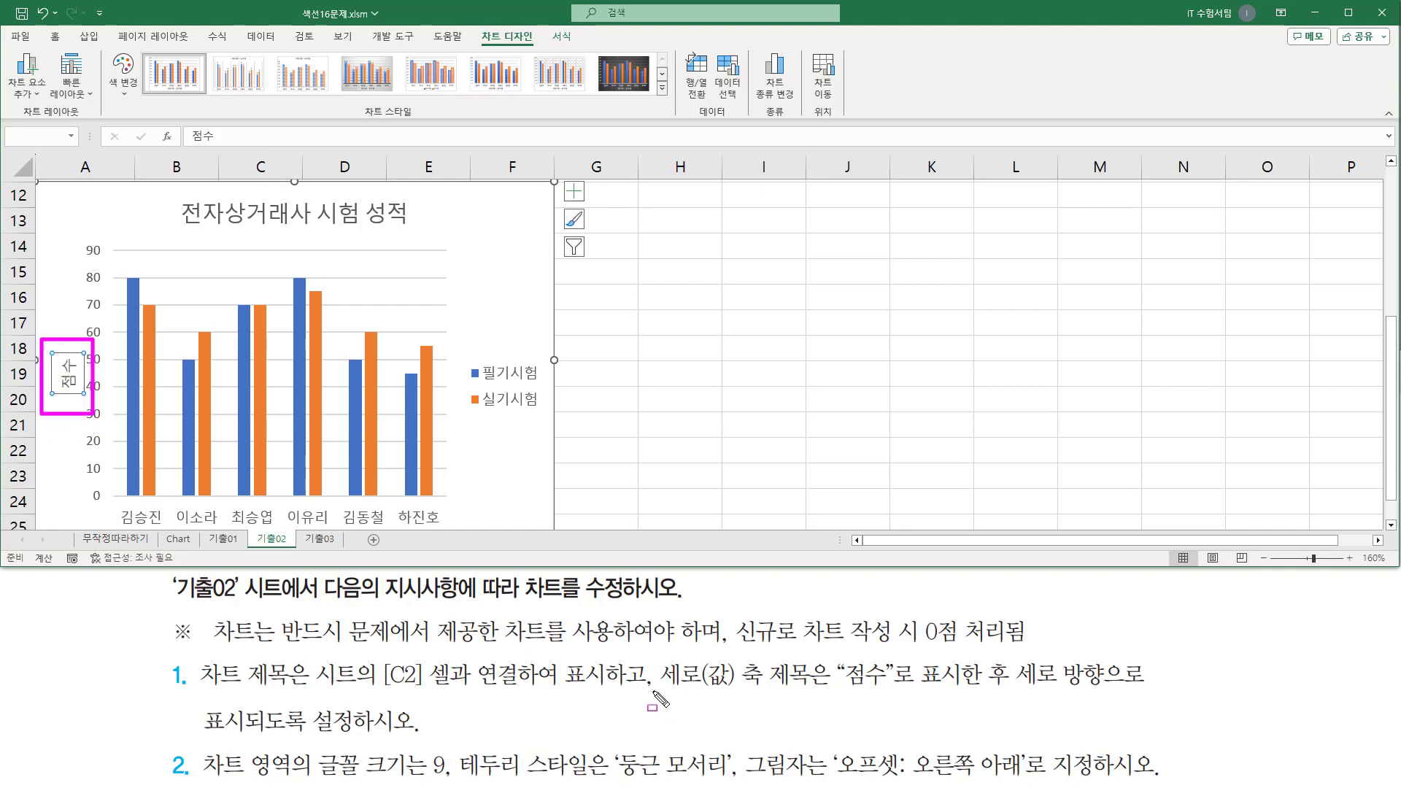
pyautogui.moveTo(650, 691); pyautogui.dragTo(1154, 699)
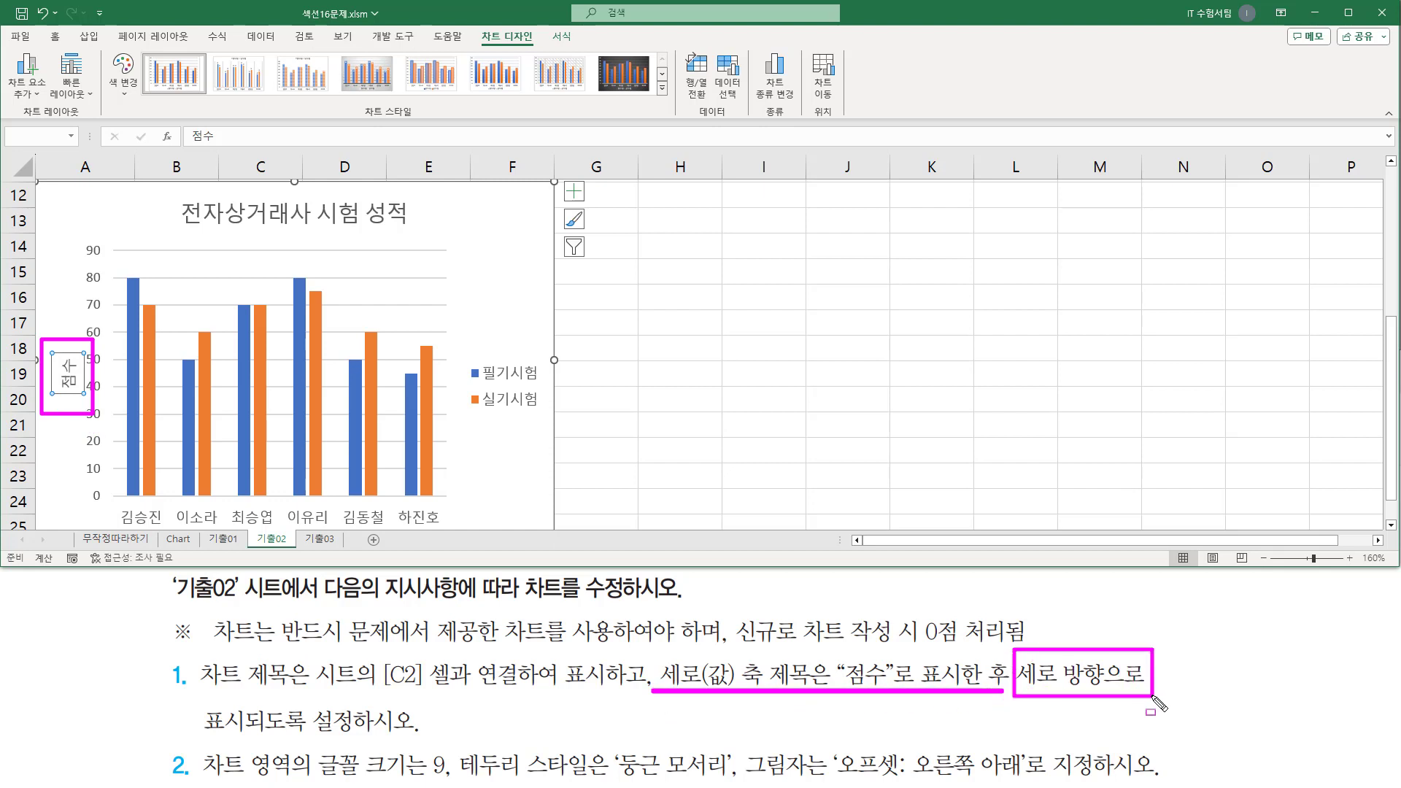
pyautogui.moveTo(197, 702); pyautogui.dragTo(429, 740)
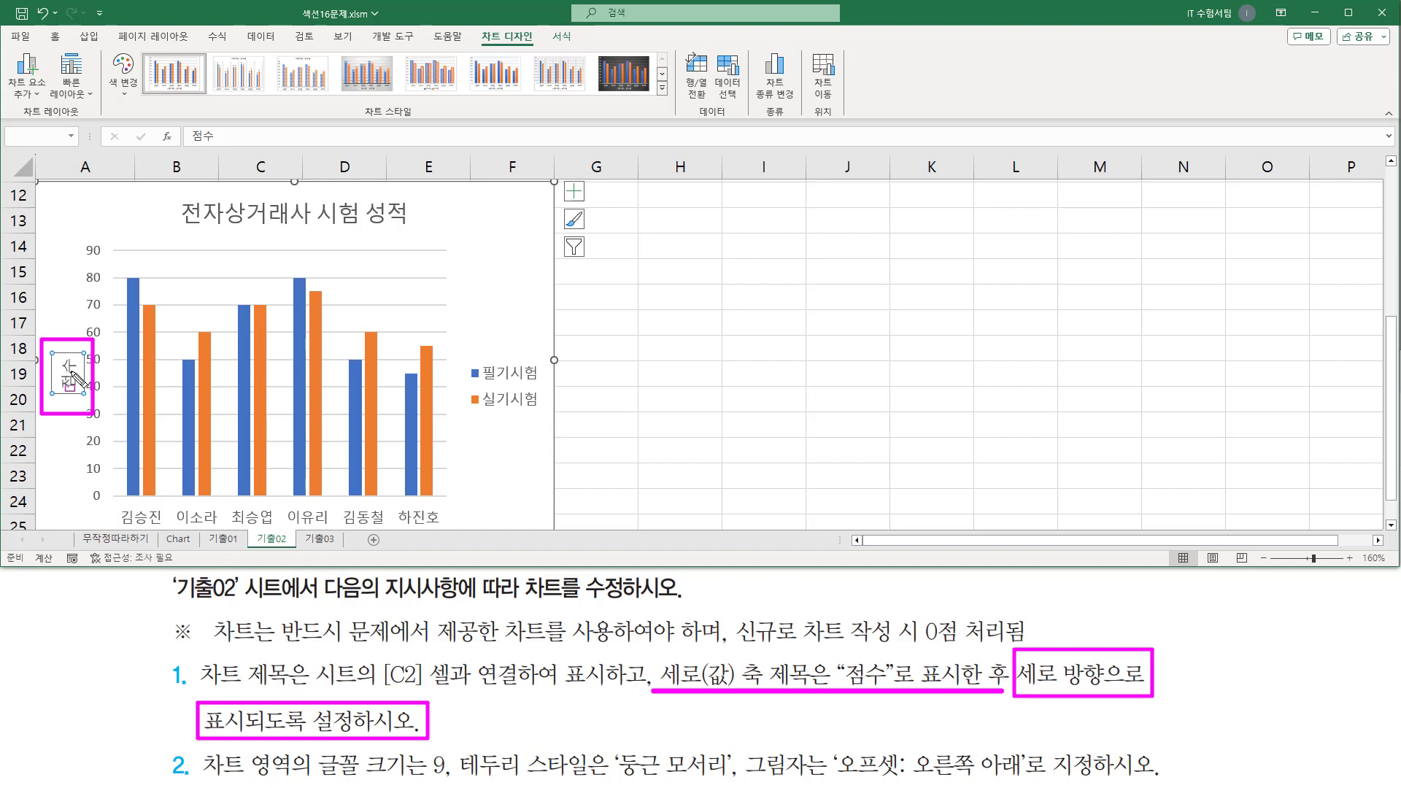
pyautogui.press('Escape')
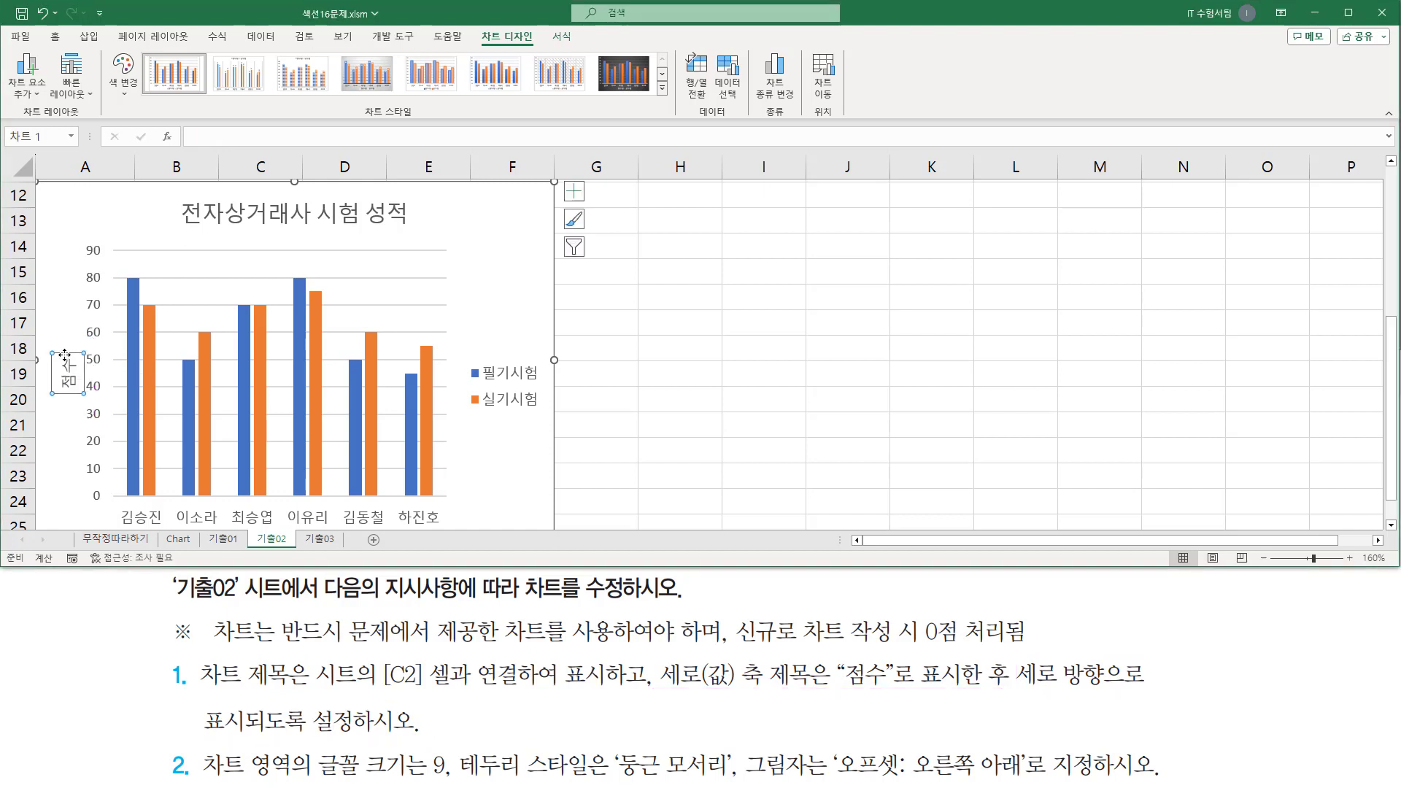
# - Set the text direction of the 점수 vertical axis title to 세로 and close its formatting settings
pyautogui.doubleClick(65, 355)
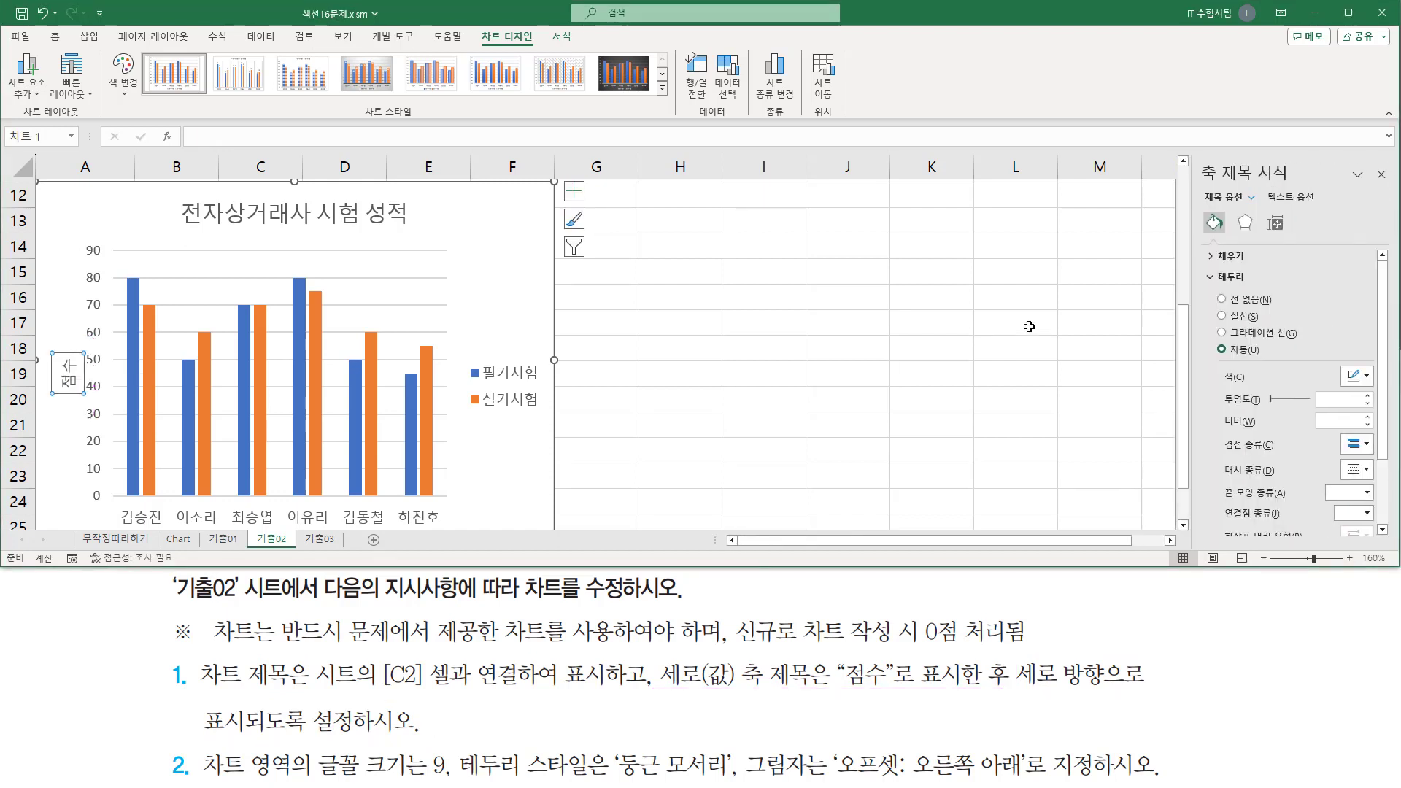
pyautogui.moveTo(1203, 175)
pyautogui.mouseDown()
pyautogui.moveTo(1194, 157)
pyautogui.moveTo(1345, 504)
pyautogui.moveTo(1397, 542)
pyautogui.mouseUp()
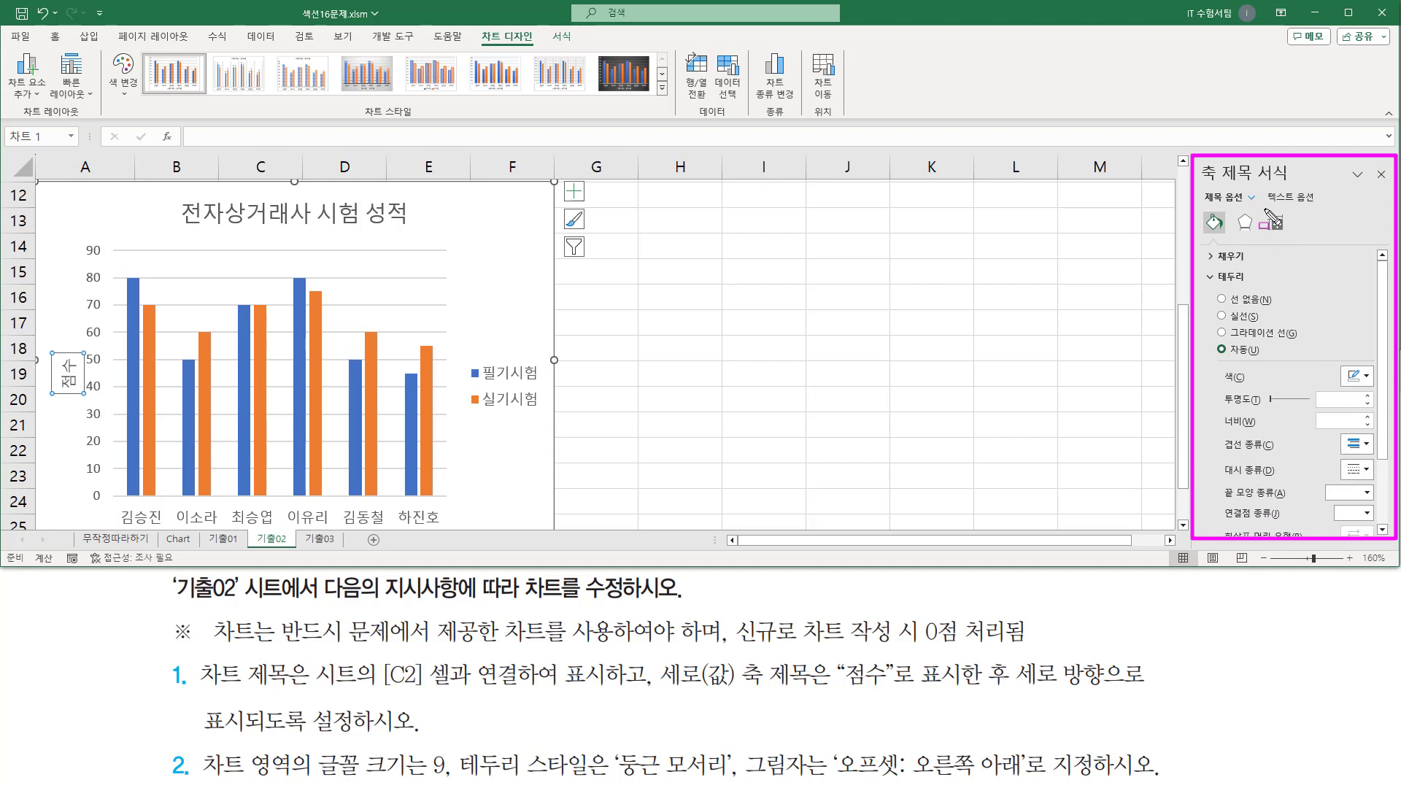
pyautogui.moveTo(1265, 209); pyautogui.dragTo(1293, 239)
pyautogui.press('Escape')
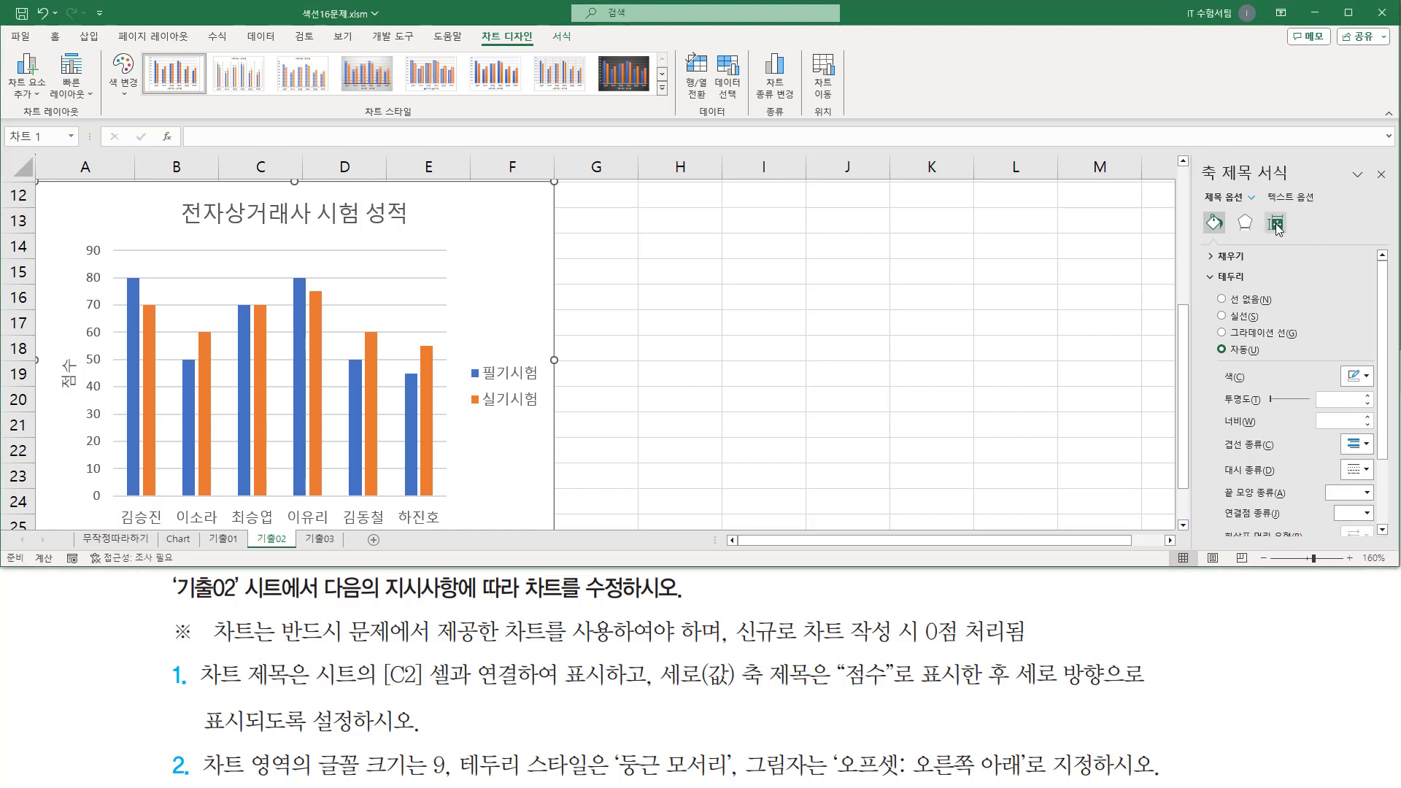
pyautogui.click(1277, 226)
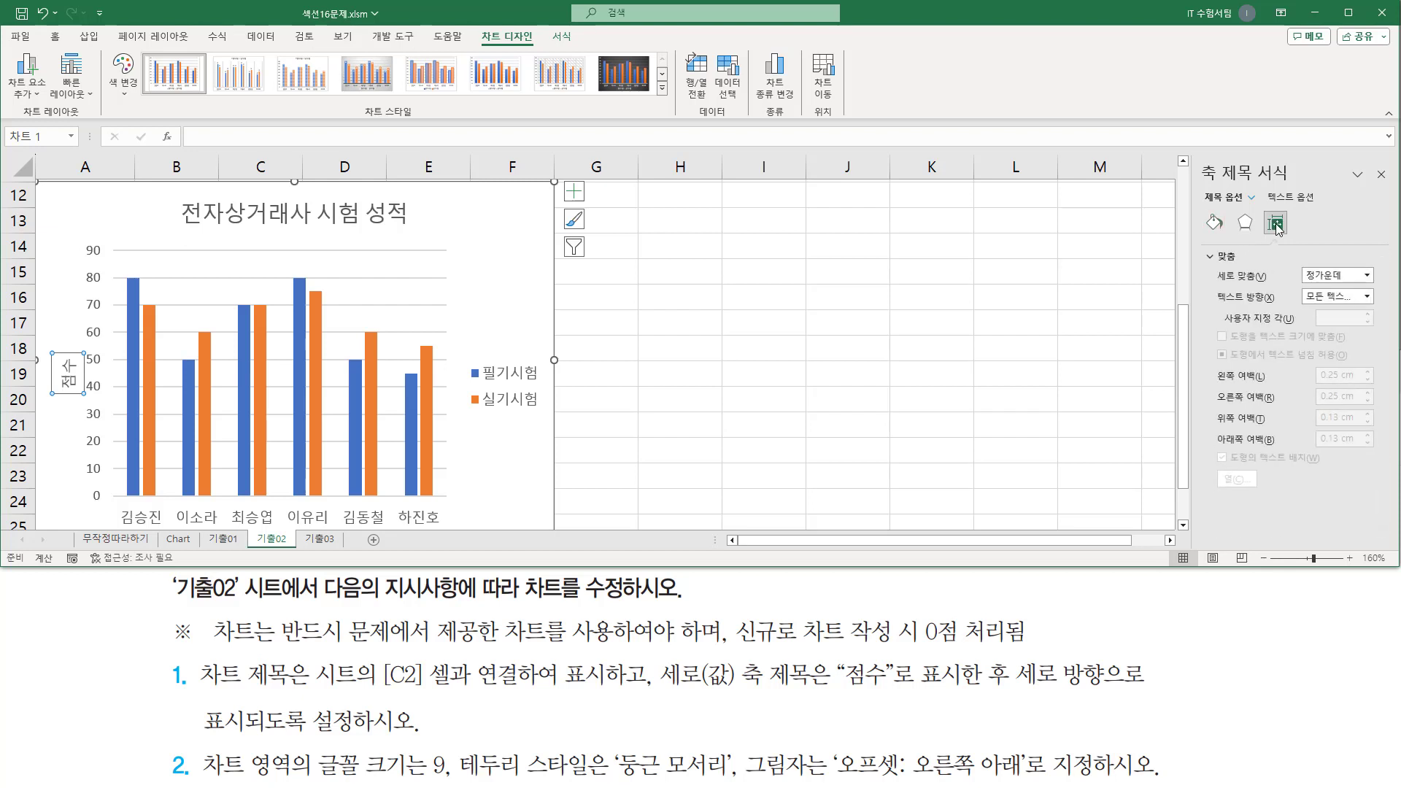
pyautogui.moveTo(1212, 272); pyautogui.dragTo(1224, 278)
pyautogui.moveTo(1276, 280)
pyautogui.mouseDown()
pyautogui.moveTo(1354, 492)
pyautogui.moveTo(1378, 494)
pyautogui.mouseUp()
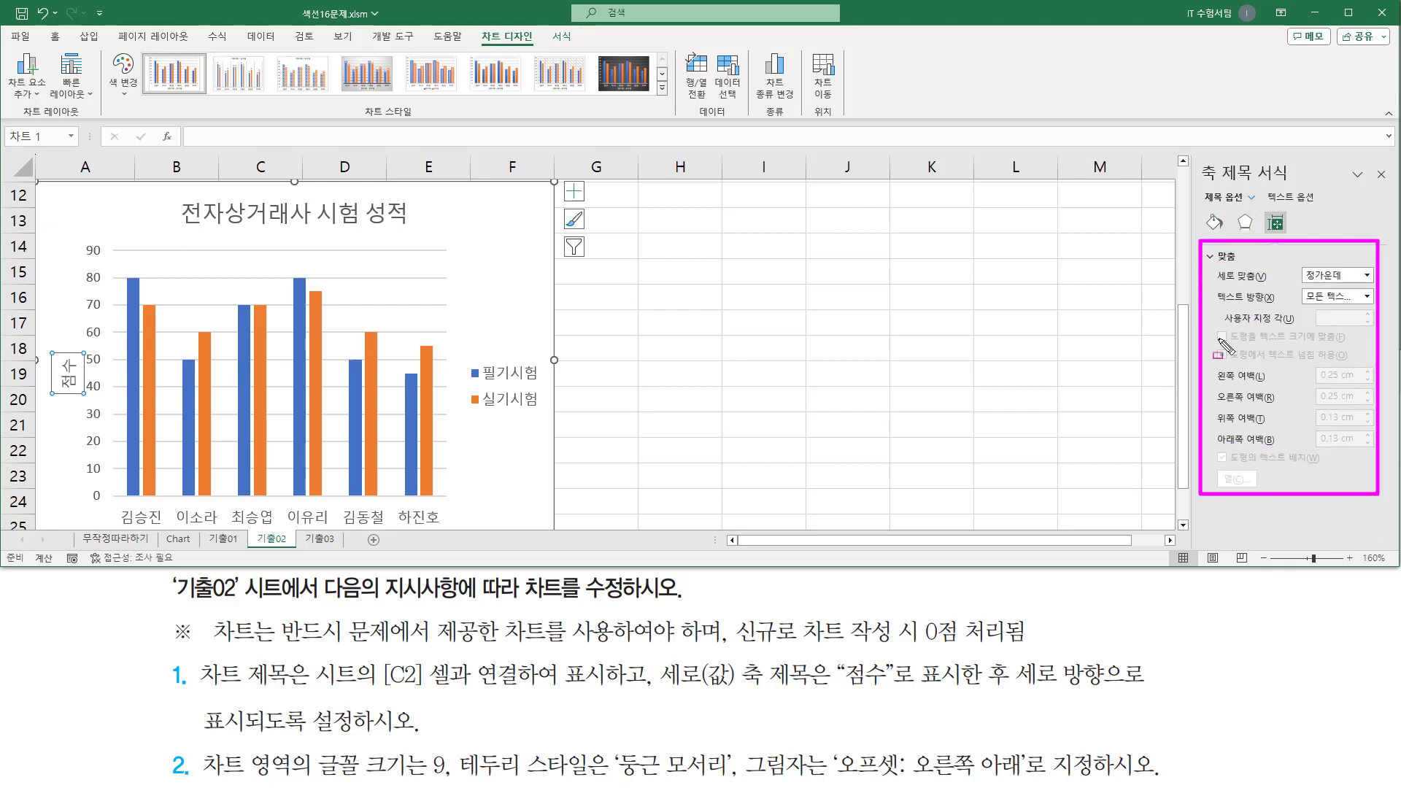
pyautogui.moveTo(1212, 288)
pyautogui.mouseDown()
pyautogui.moveTo(1274, 319)
pyautogui.moveTo(1288, 308)
pyautogui.mouseUp()
pyautogui.press('Escape')
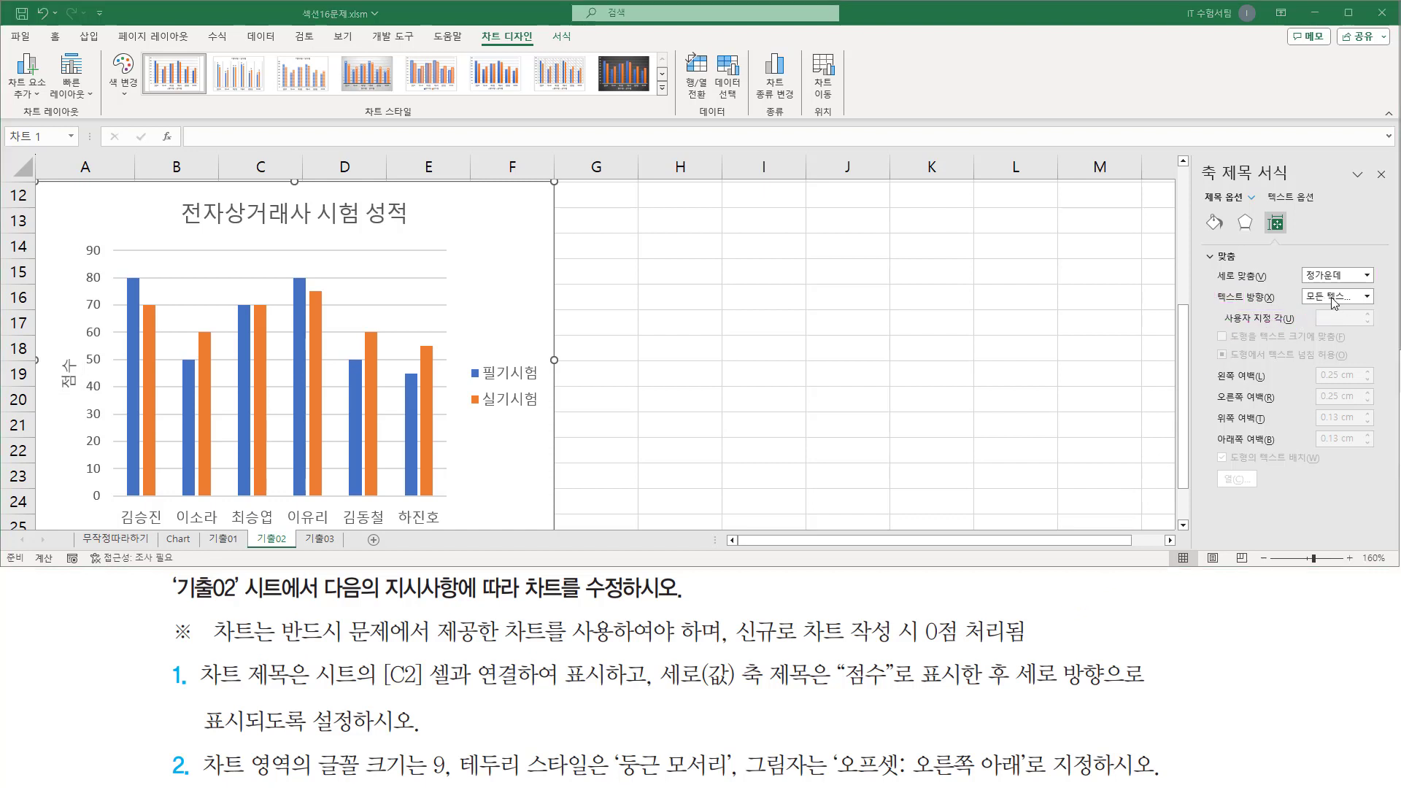
pyautogui.click(1367, 296)
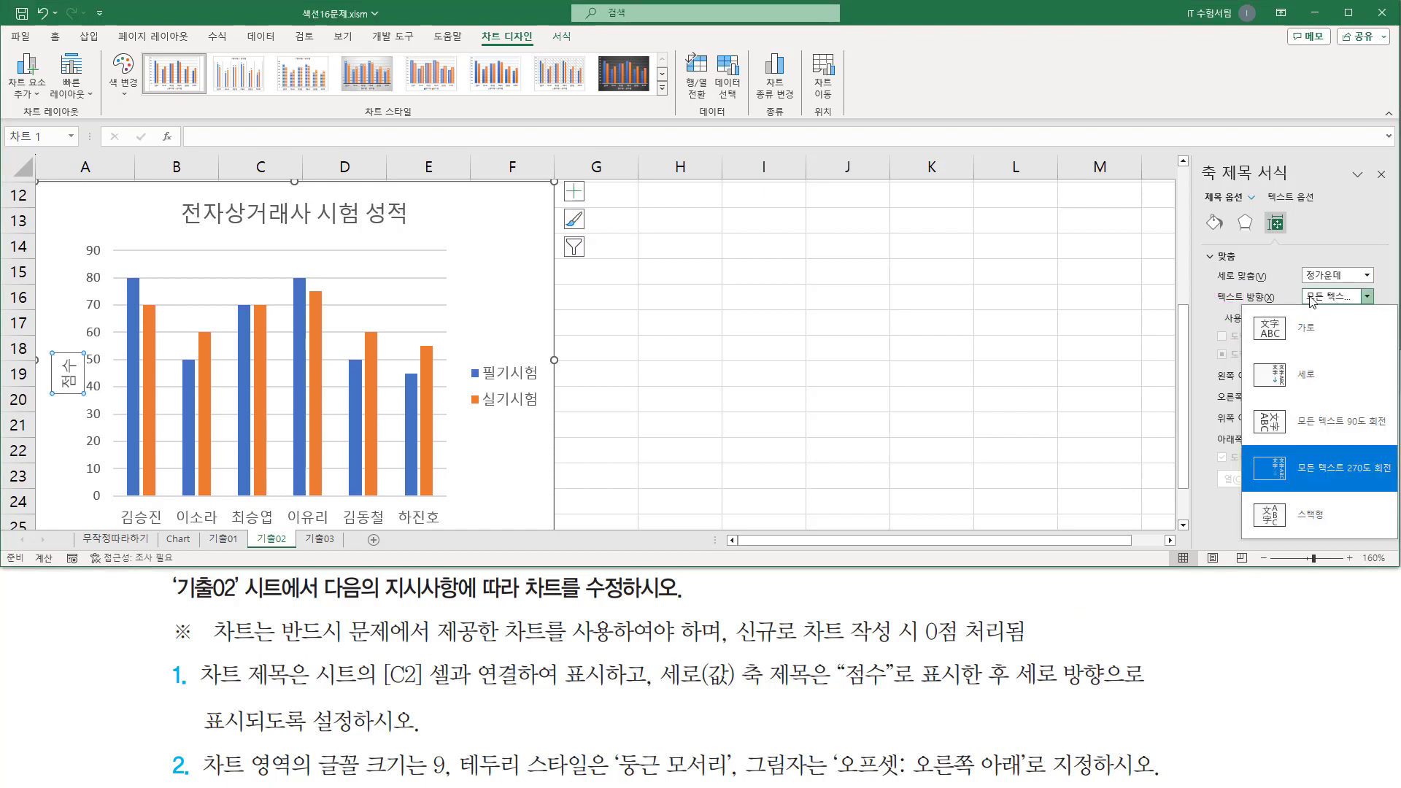
pyautogui.click(1328, 374)
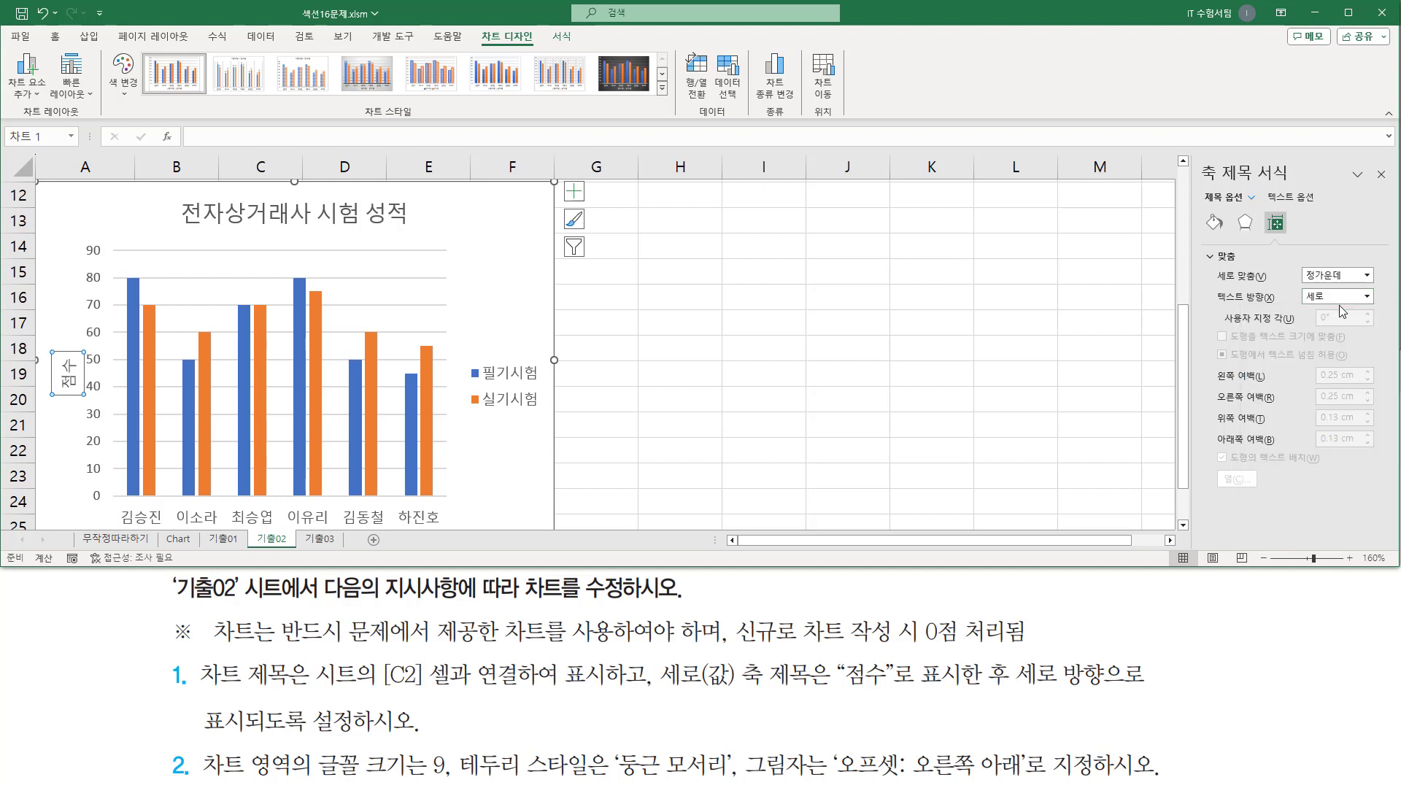
pyautogui.moveTo(1373, 156); pyautogui.dragTo(1389, 191)
pyautogui.press('Escape')
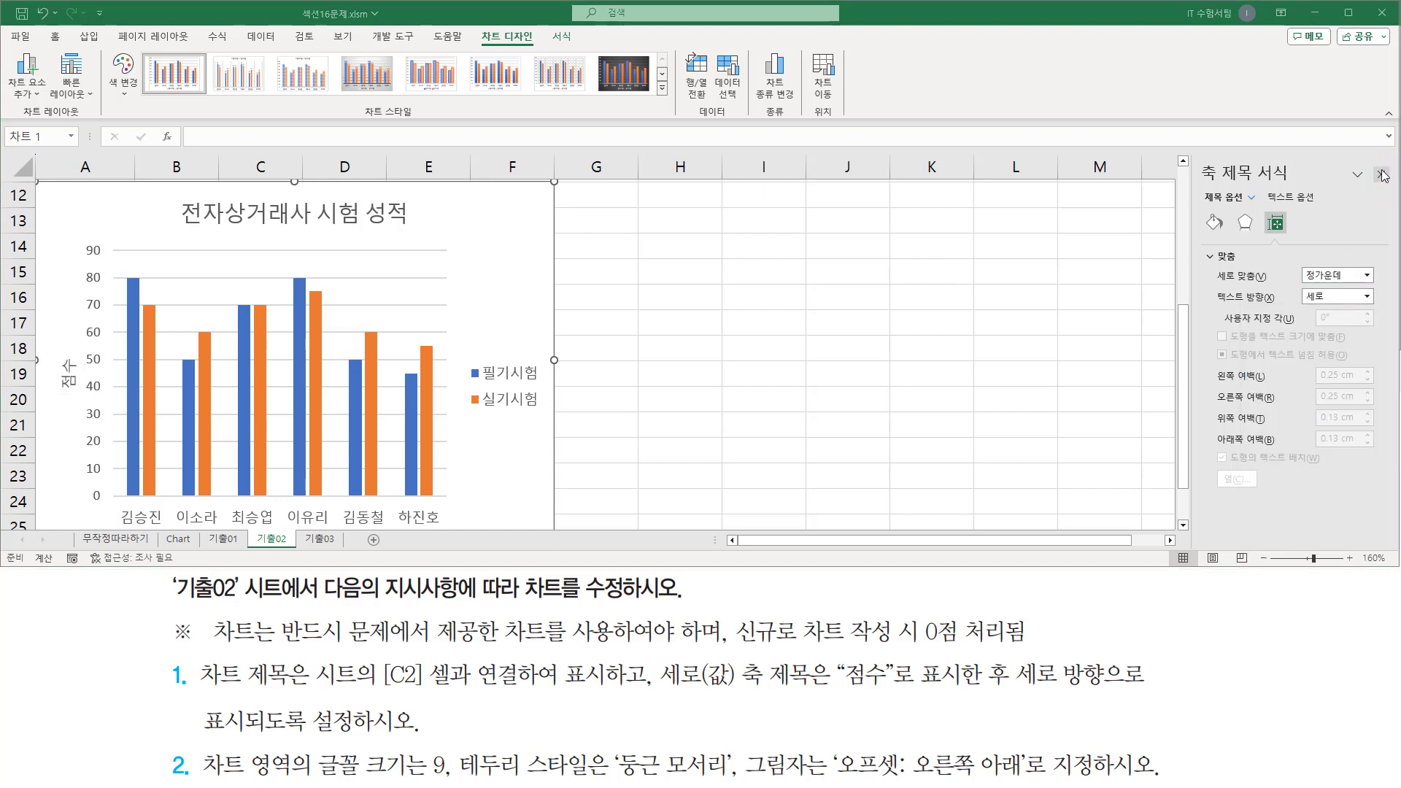
pyautogui.click(1382, 175)
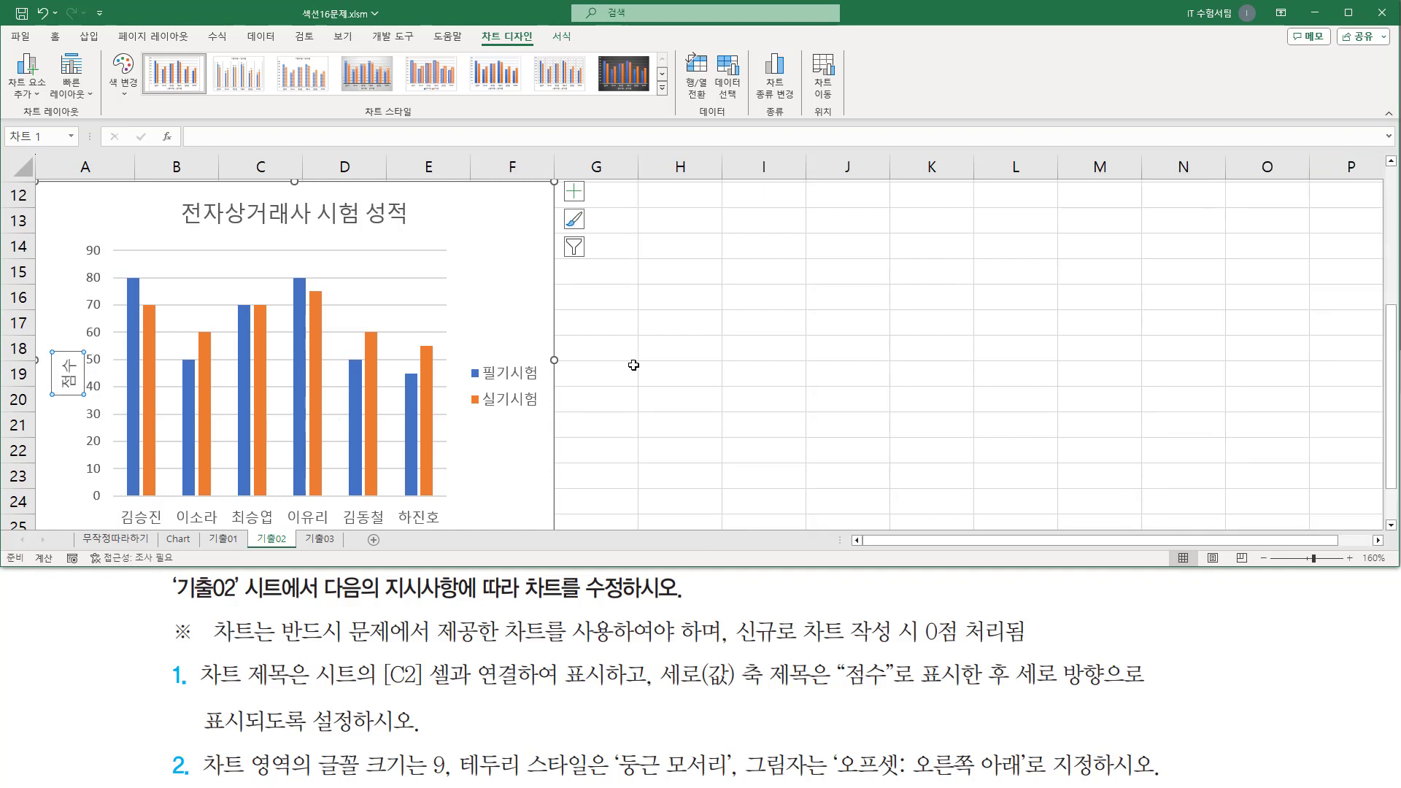
pyautogui.hotkey('ctrl', '2')
pyautogui.moveTo(79, 348)
pyautogui.mouseDown()
pyautogui.moveTo(53, 394)
pyautogui.moveTo(83, 399)
pyautogui.mouseUp()
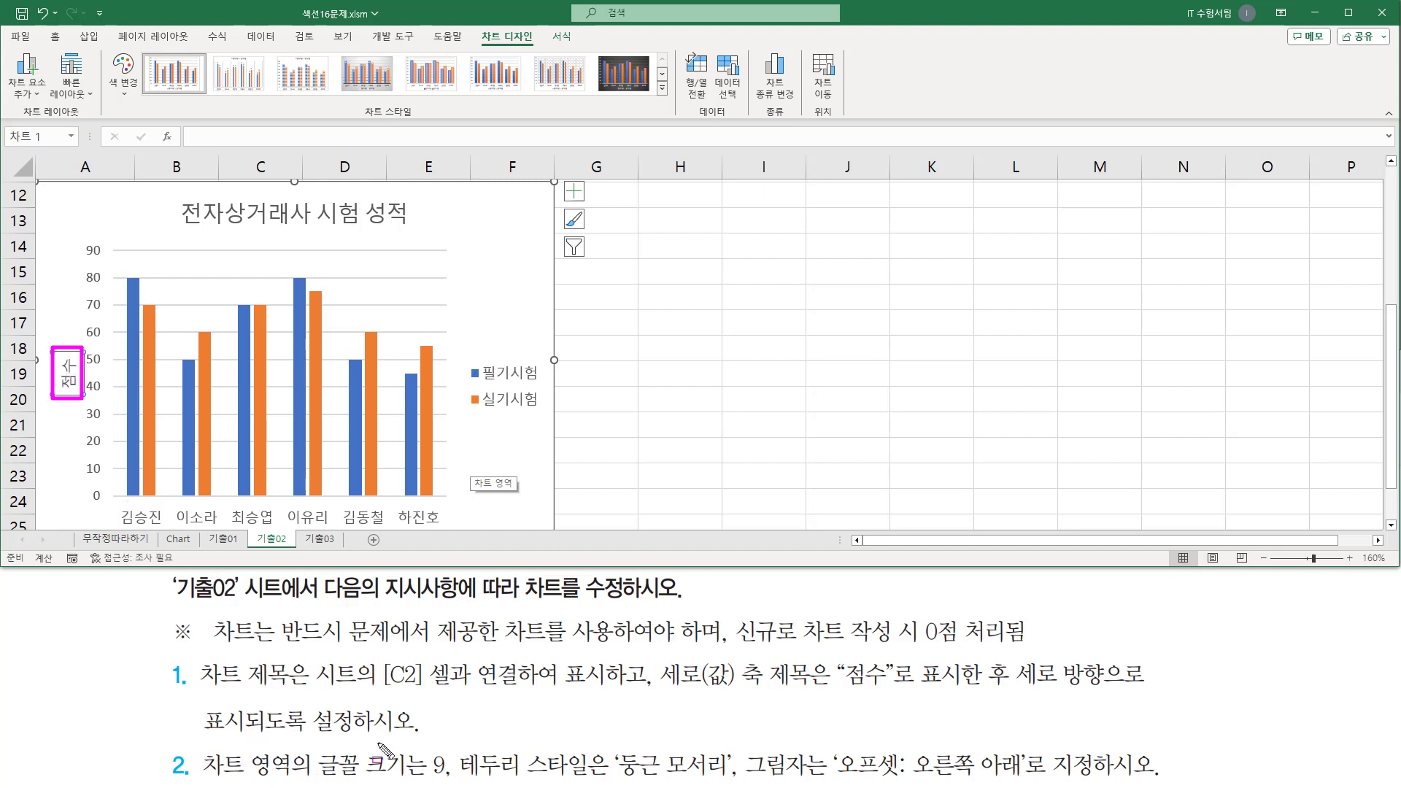
pyautogui.press('Escape')
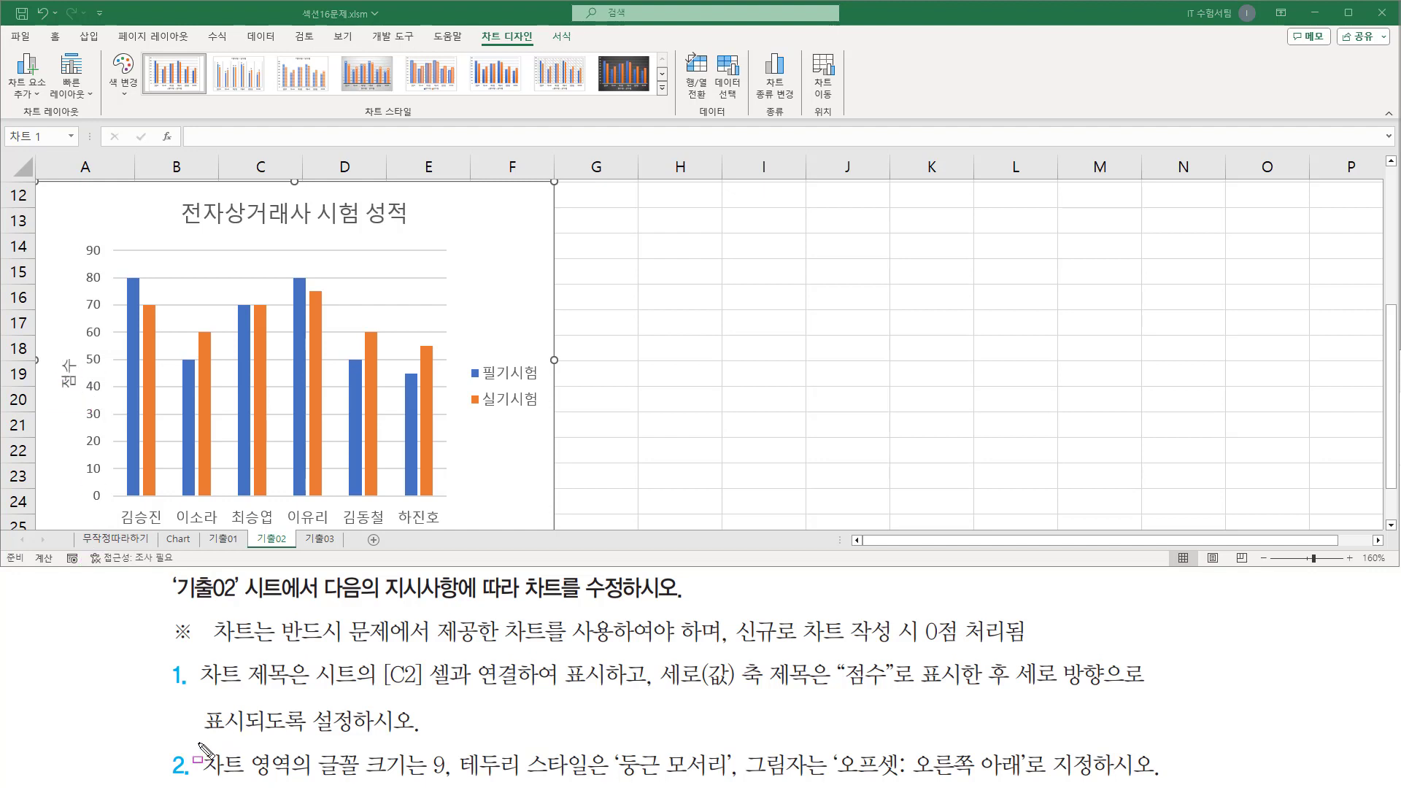
pyautogui.moveTo(203, 745)
pyautogui.mouseDown()
pyautogui.moveTo(298, 781)
pyautogui.moveTo(1031, 779)
pyautogui.mouseUp()
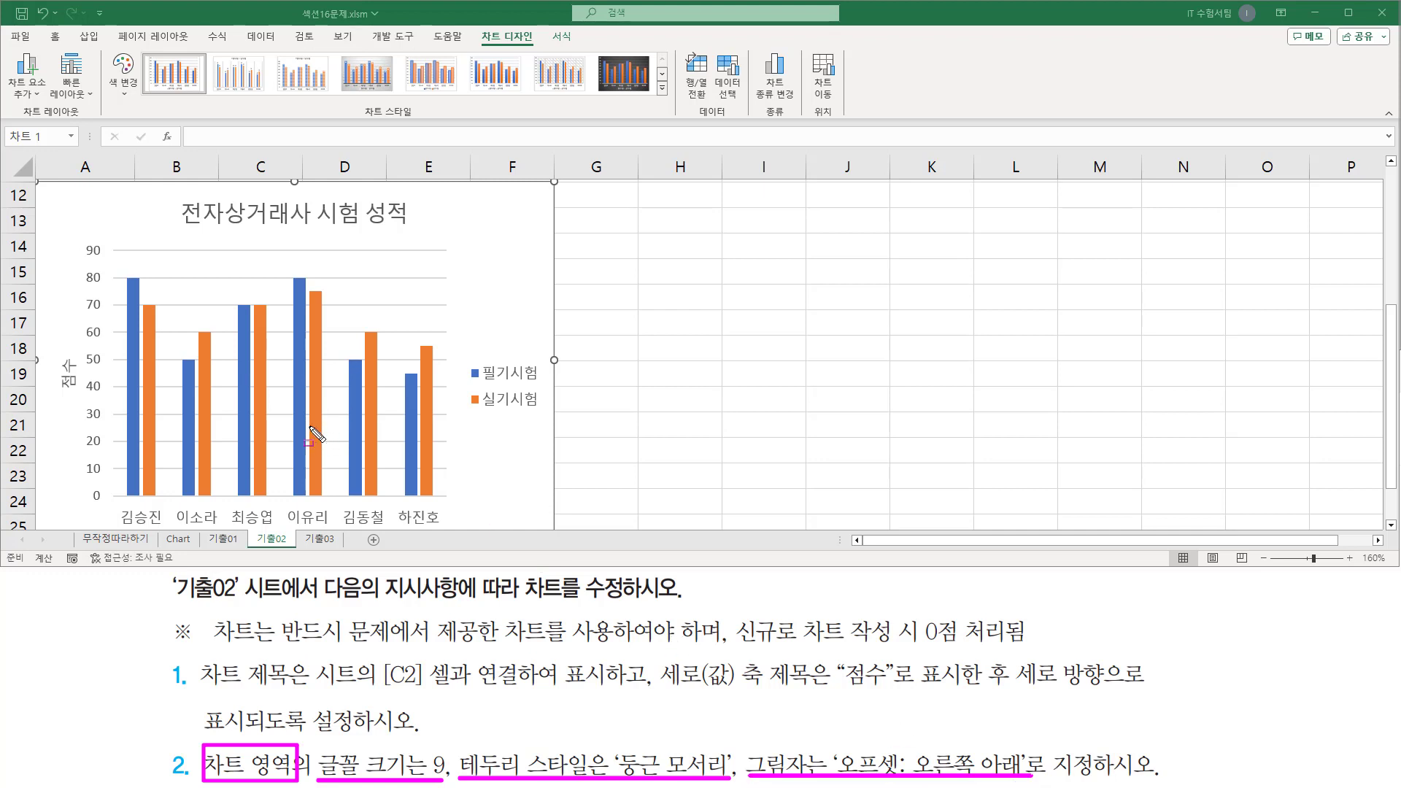
pyautogui.moveTo(447, 200); pyautogui.dragTo(532, 242)
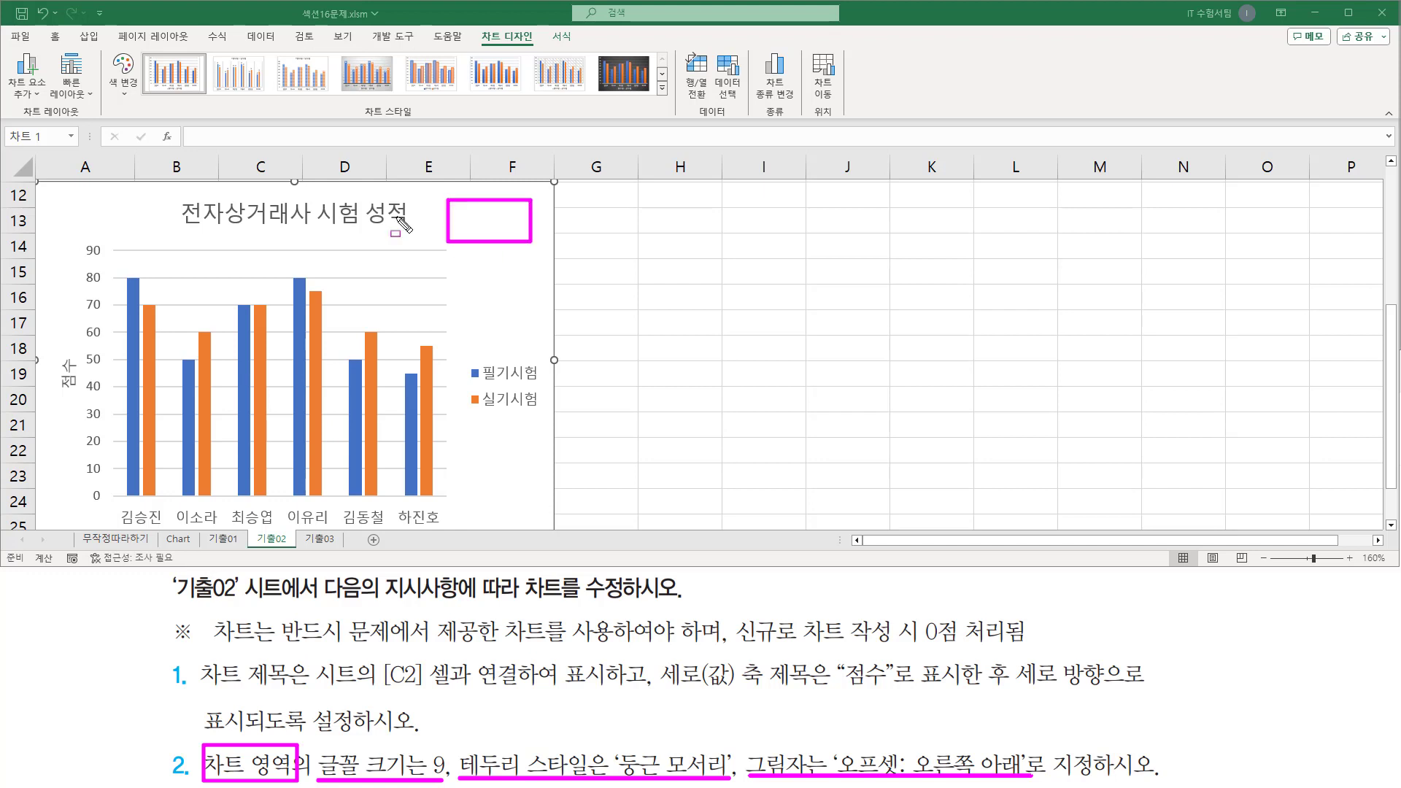
pyautogui.moveTo(66, 196); pyautogui.dragTo(137, 233)
pyautogui.press('Escape')
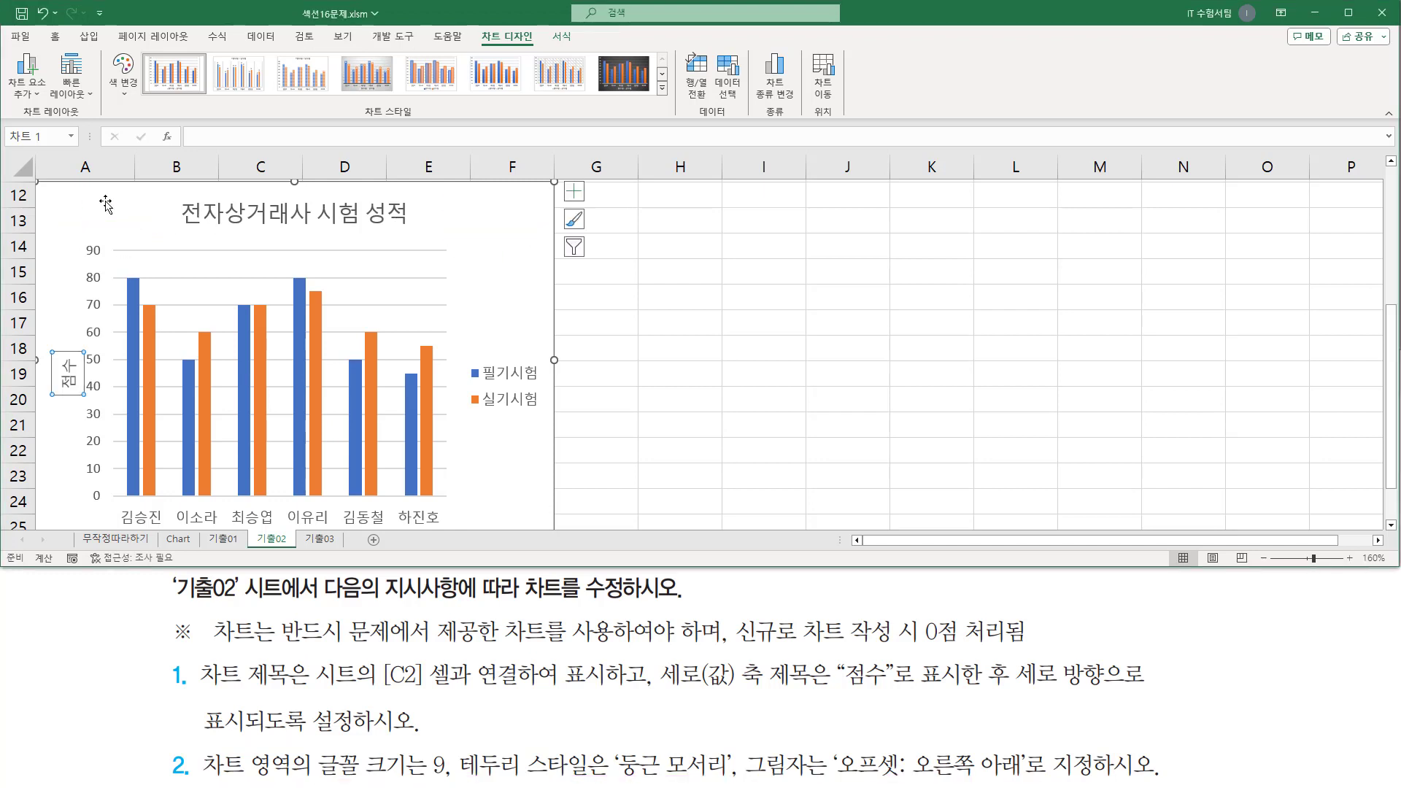
# - Set the font size of the whole chart area of the 기출02 chart to 9
pyautogui.click(78, 205)
pyautogui.click(55, 37)
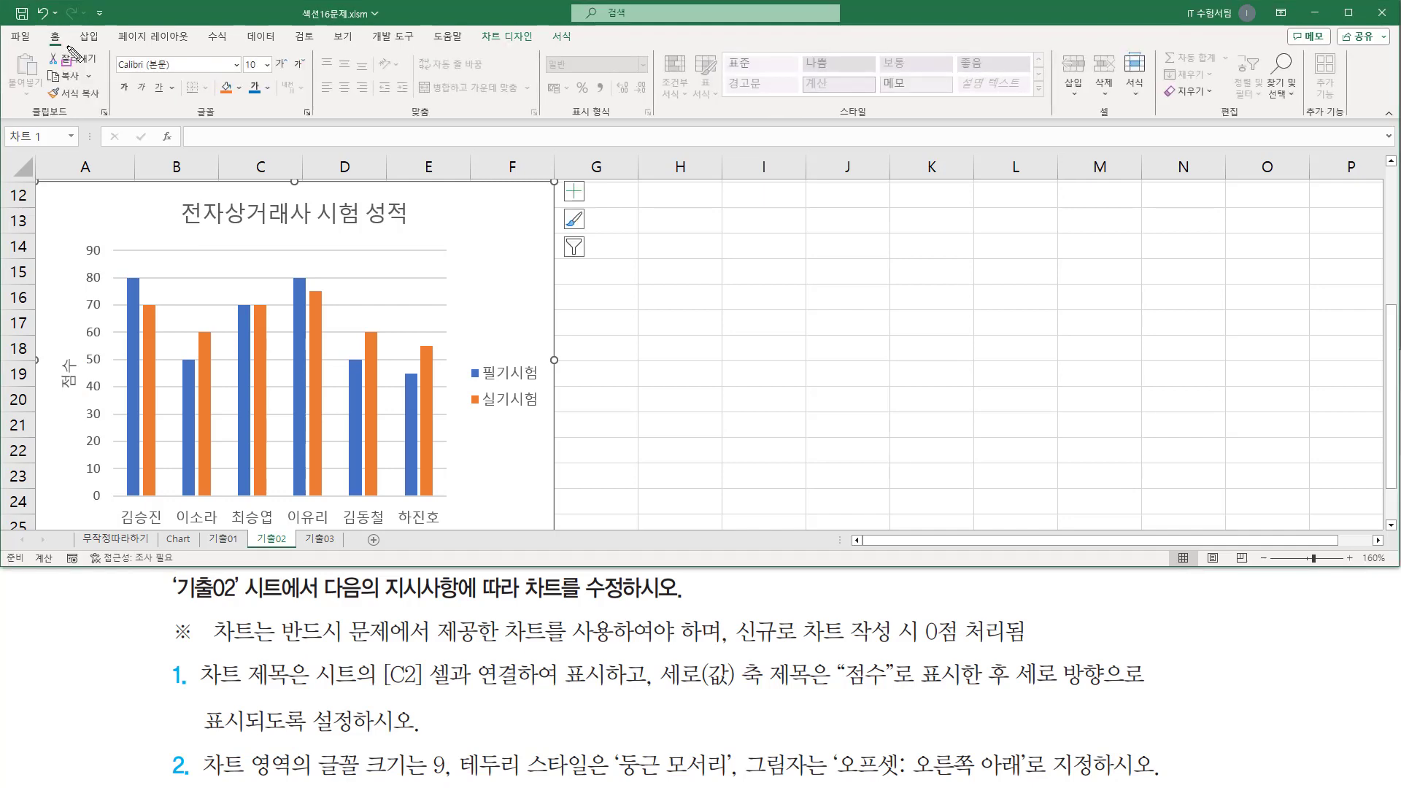
pyautogui.click(268, 66)
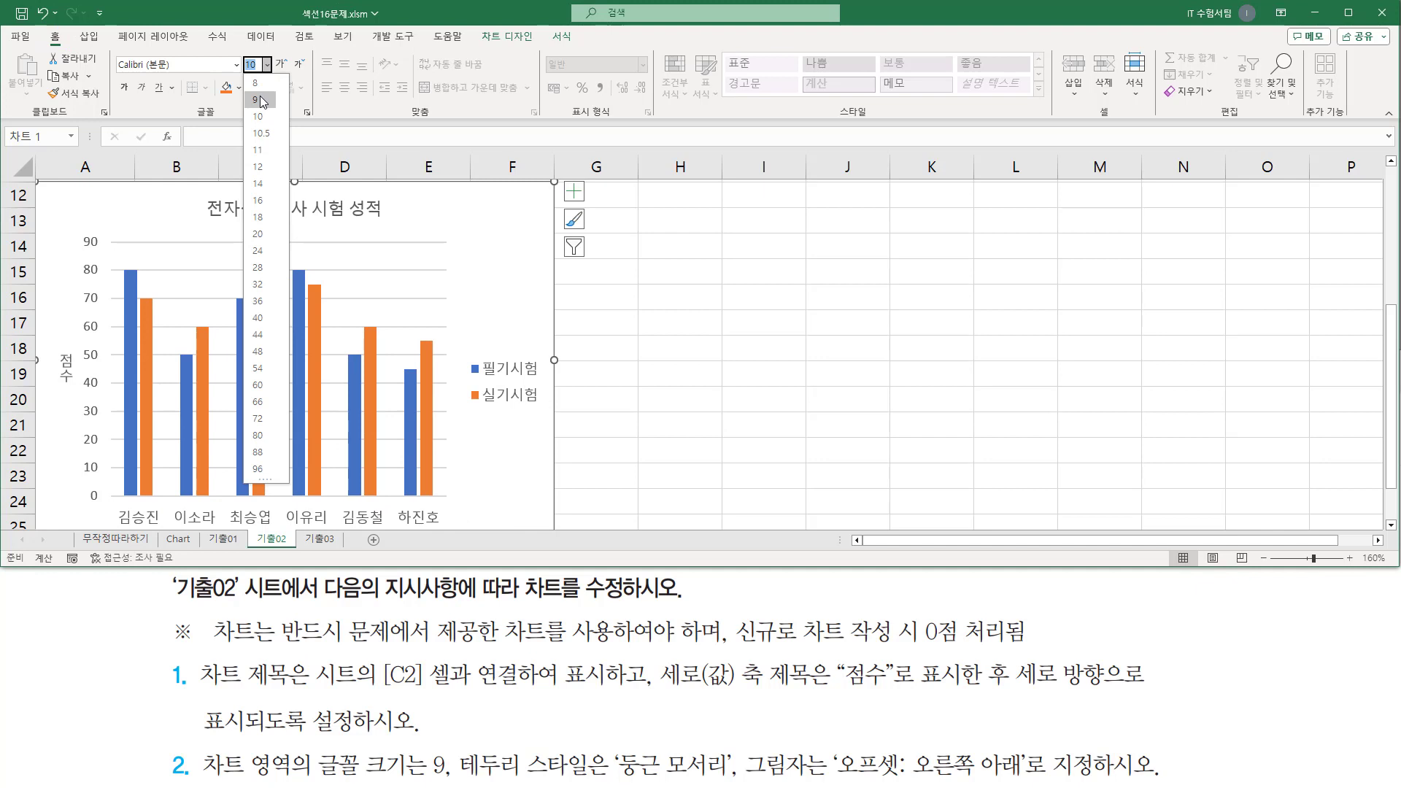
pyautogui.click(257, 100)
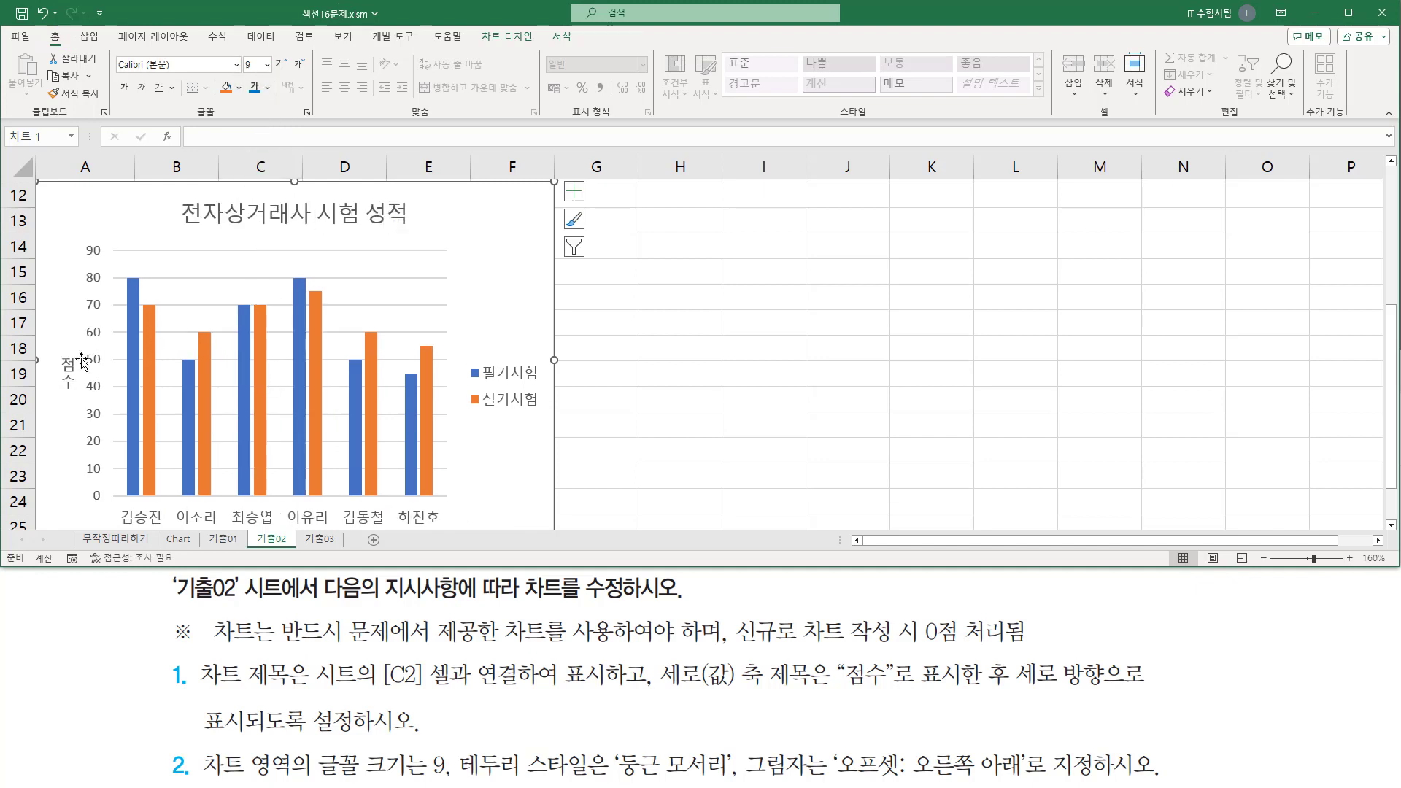
pyautogui.moveTo(75, 403); pyautogui.dragTo(82, 399)
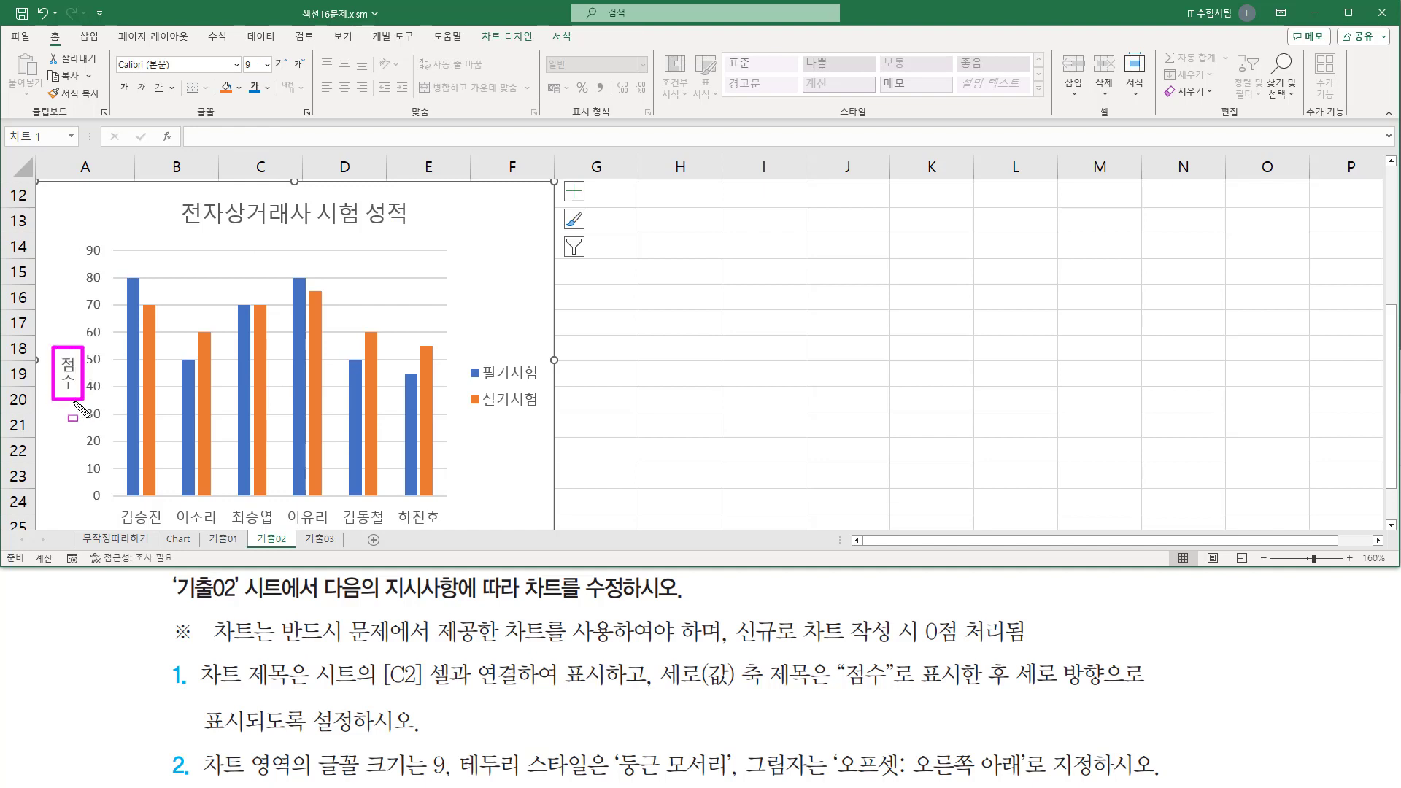
pyautogui.press('Escape')
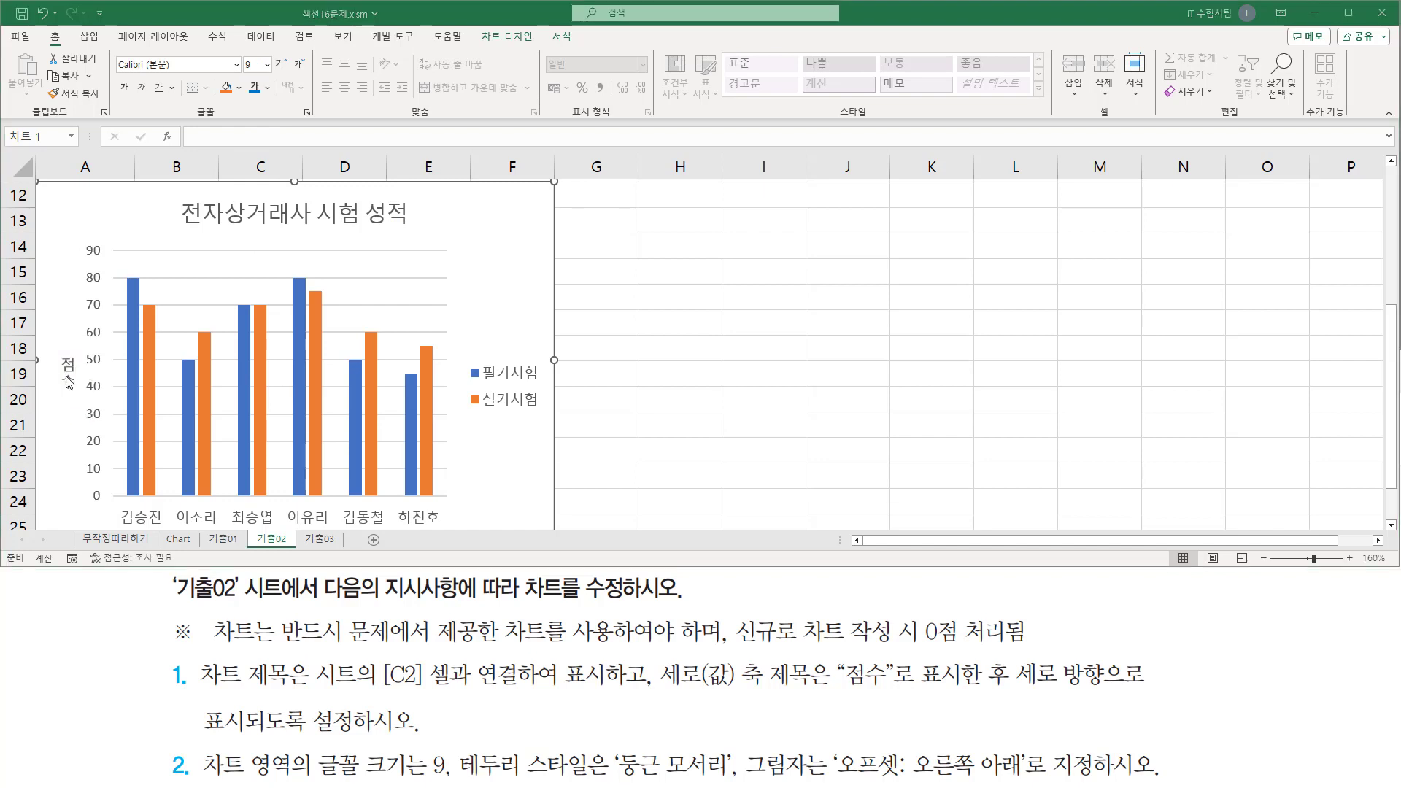
pyautogui.moveTo(456, 744)
pyautogui.mouseDown()
pyautogui.moveTo(475, 762)
pyautogui.moveTo(597, 782)
pyautogui.mouseUp()
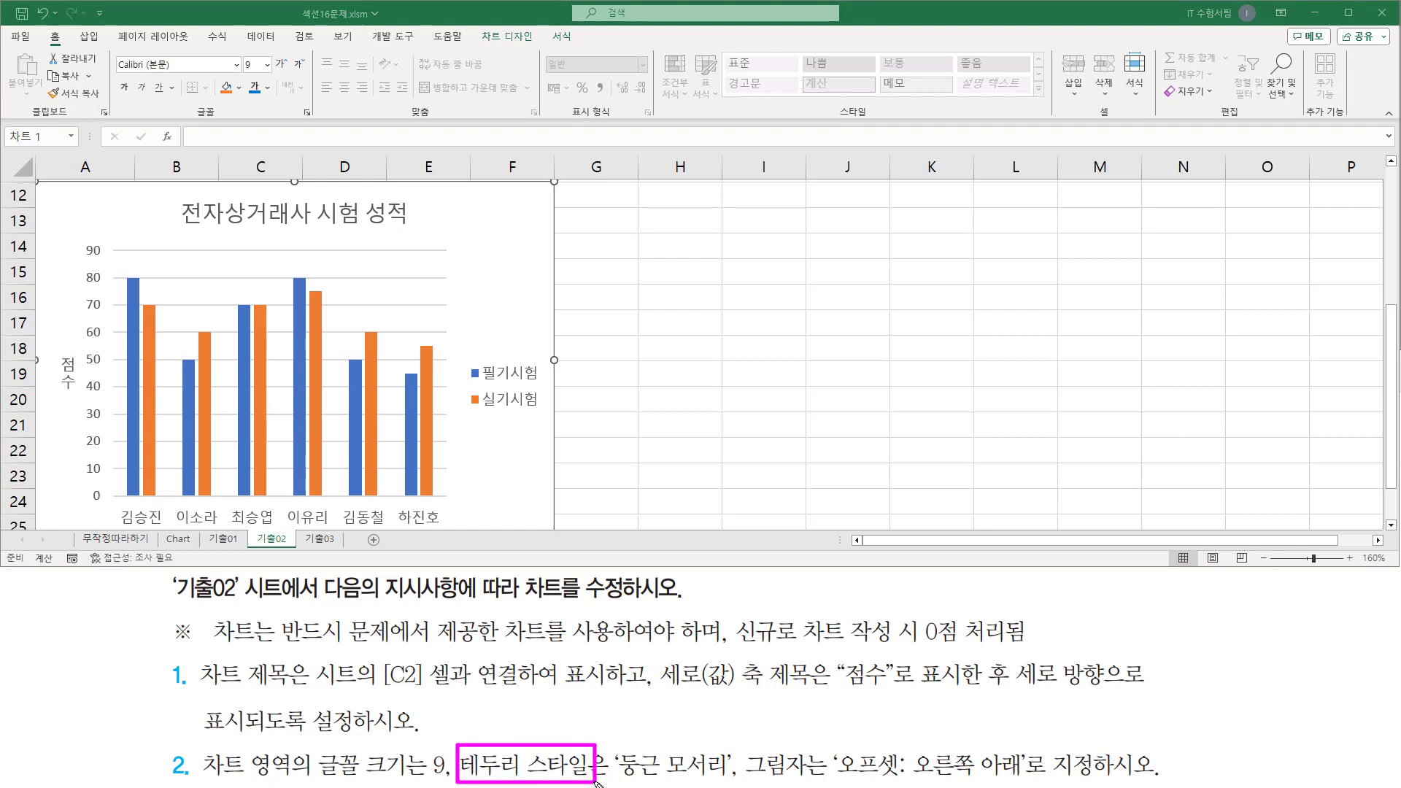
pyautogui.press('Escape')
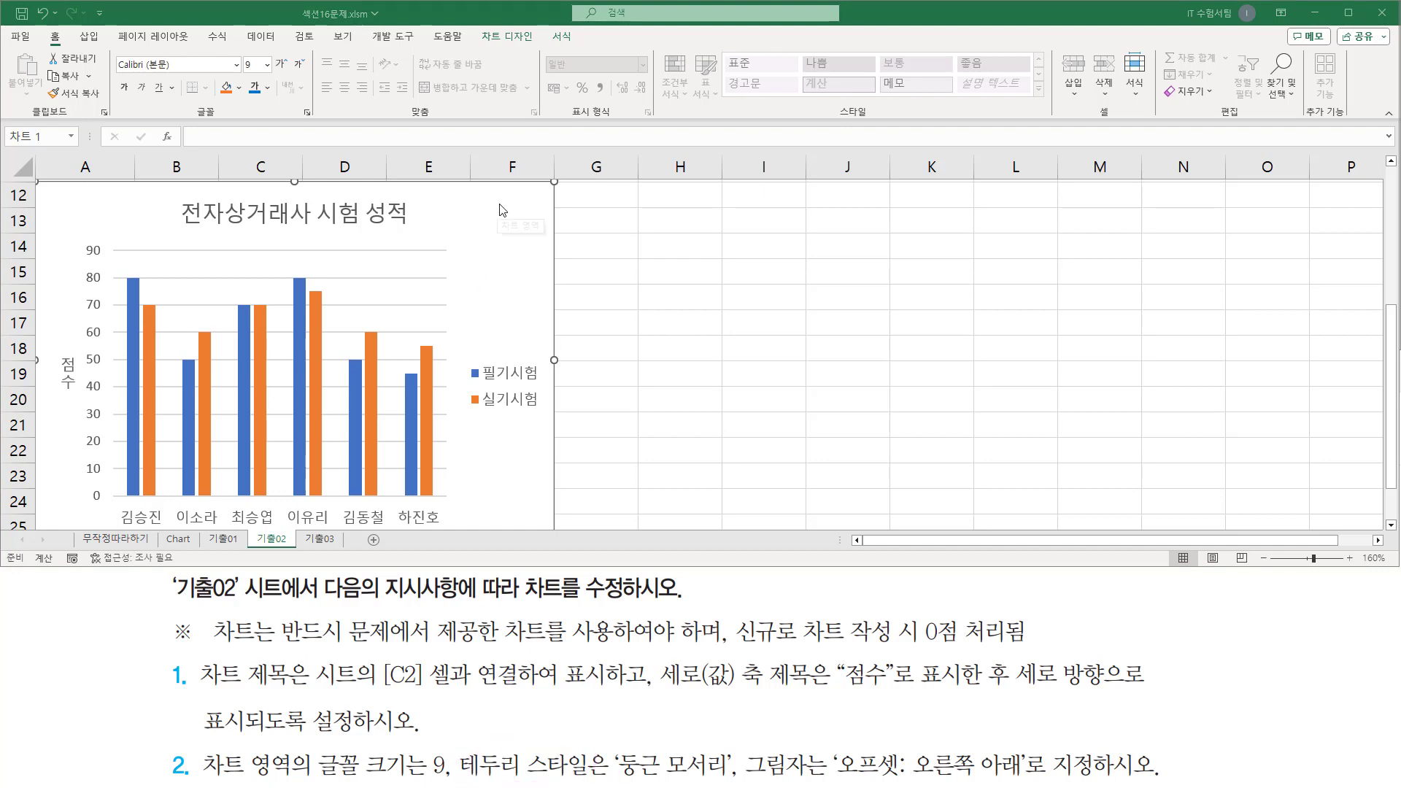
pyautogui.moveTo(488, 213); pyautogui.dragTo(544, 266)
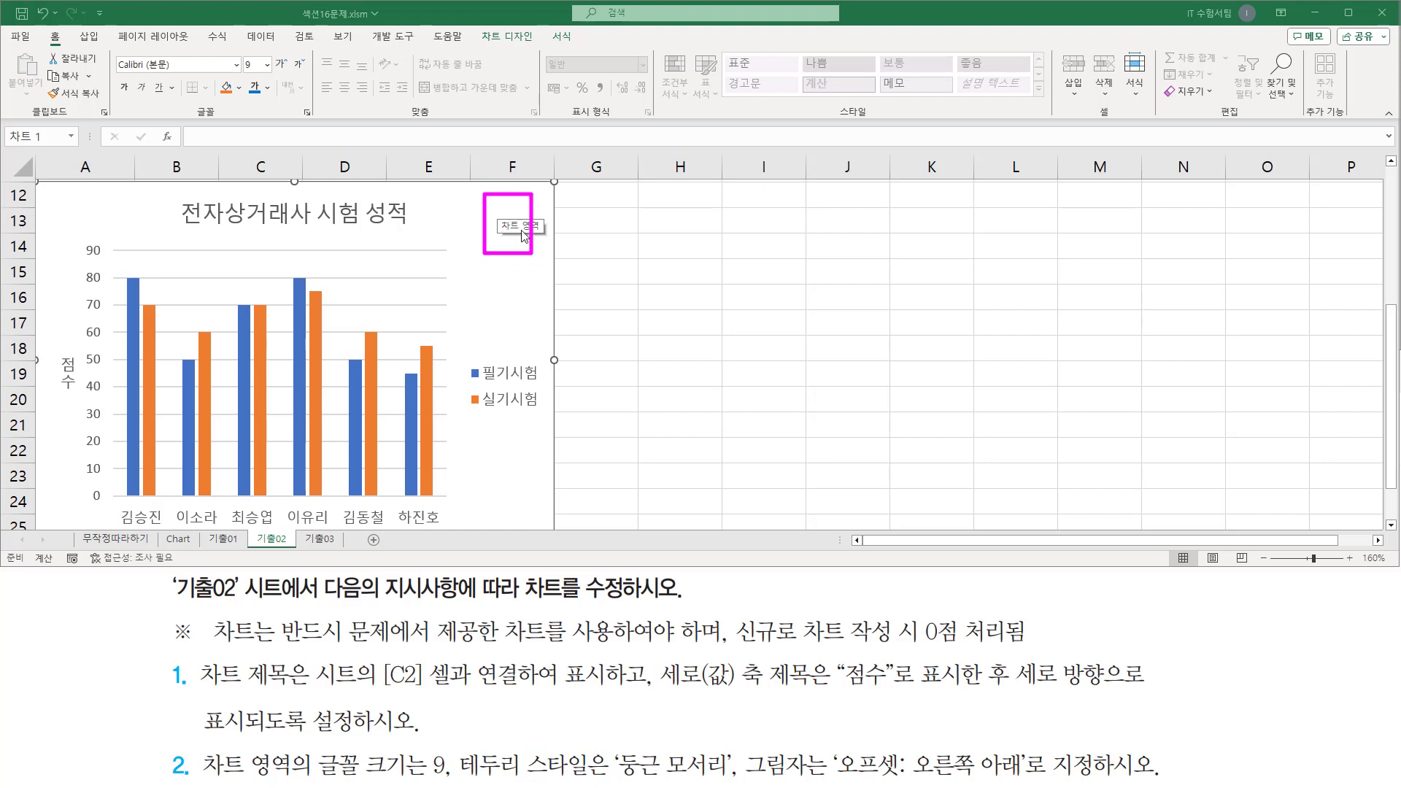
pyautogui.press('Escape')
# - Give the chart area's border rounded corners (둥근 모서리) in the 기출02 chart
pyautogui.doubleClick(512, 213)
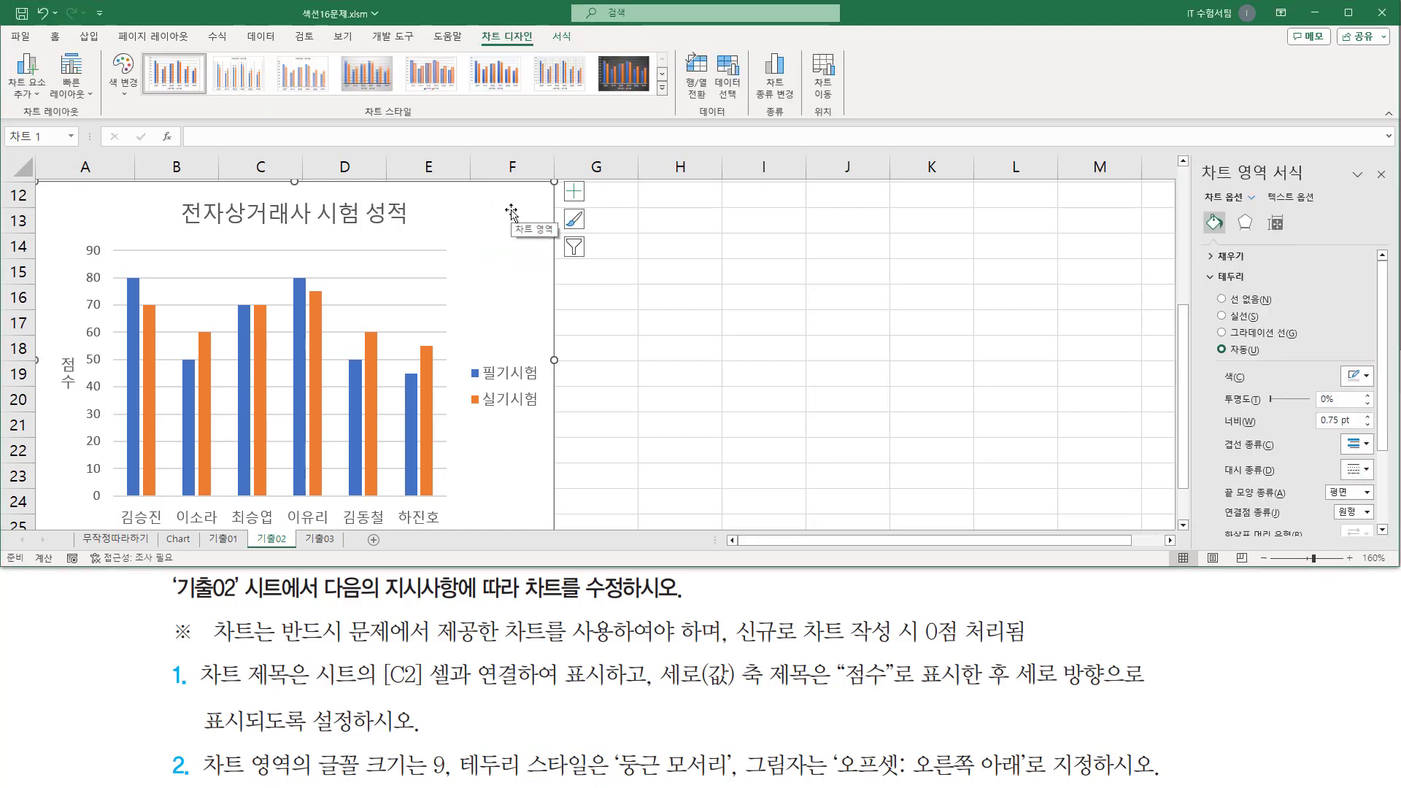
pyautogui.moveTo(1197, 155)
pyautogui.mouseDown()
pyautogui.moveTo(1318, 210)
pyautogui.moveTo(1371, 179)
pyautogui.moveTo(1389, 187)
pyautogui.mouseUp()
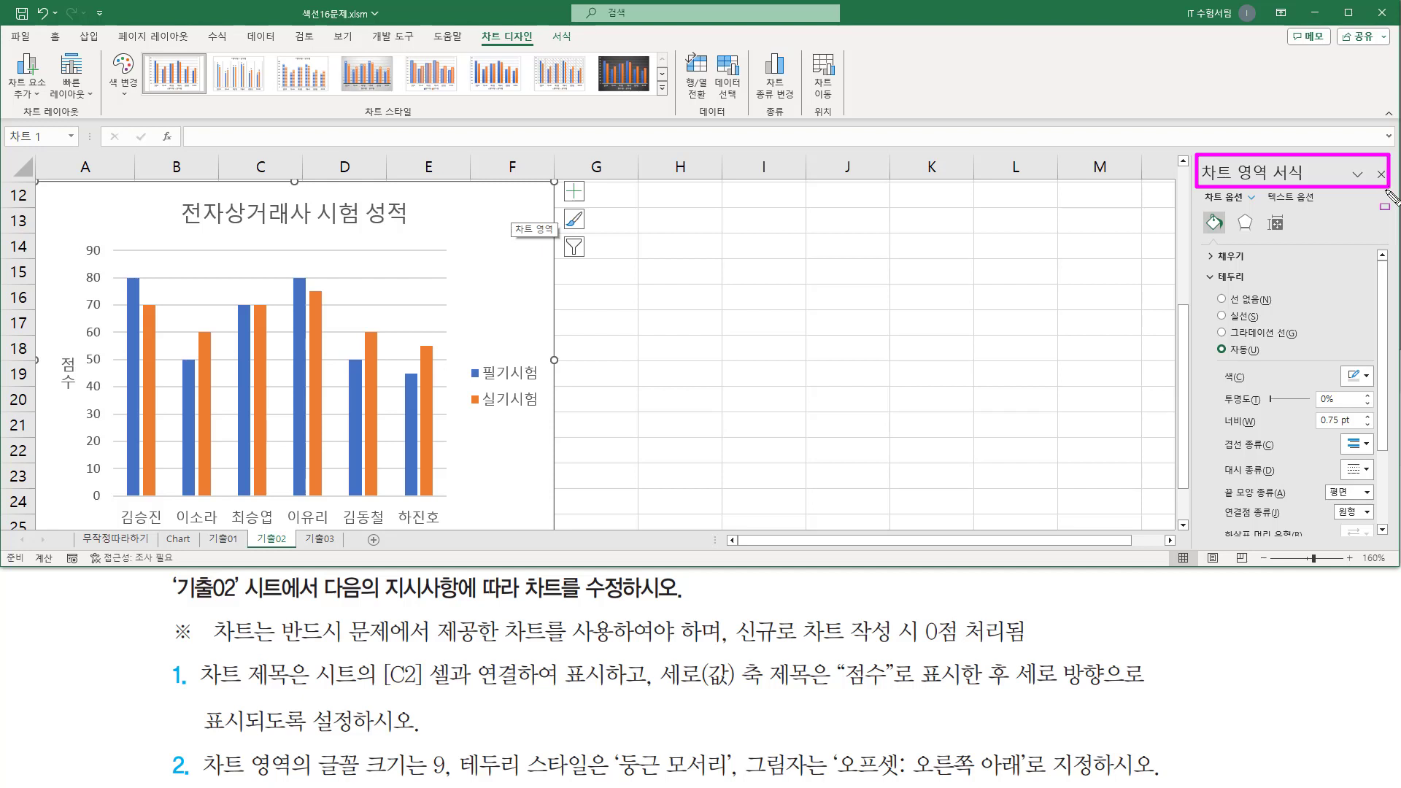
pyautogui.press('Escape')
pyautogui.scroll(-3, 1305, 309)
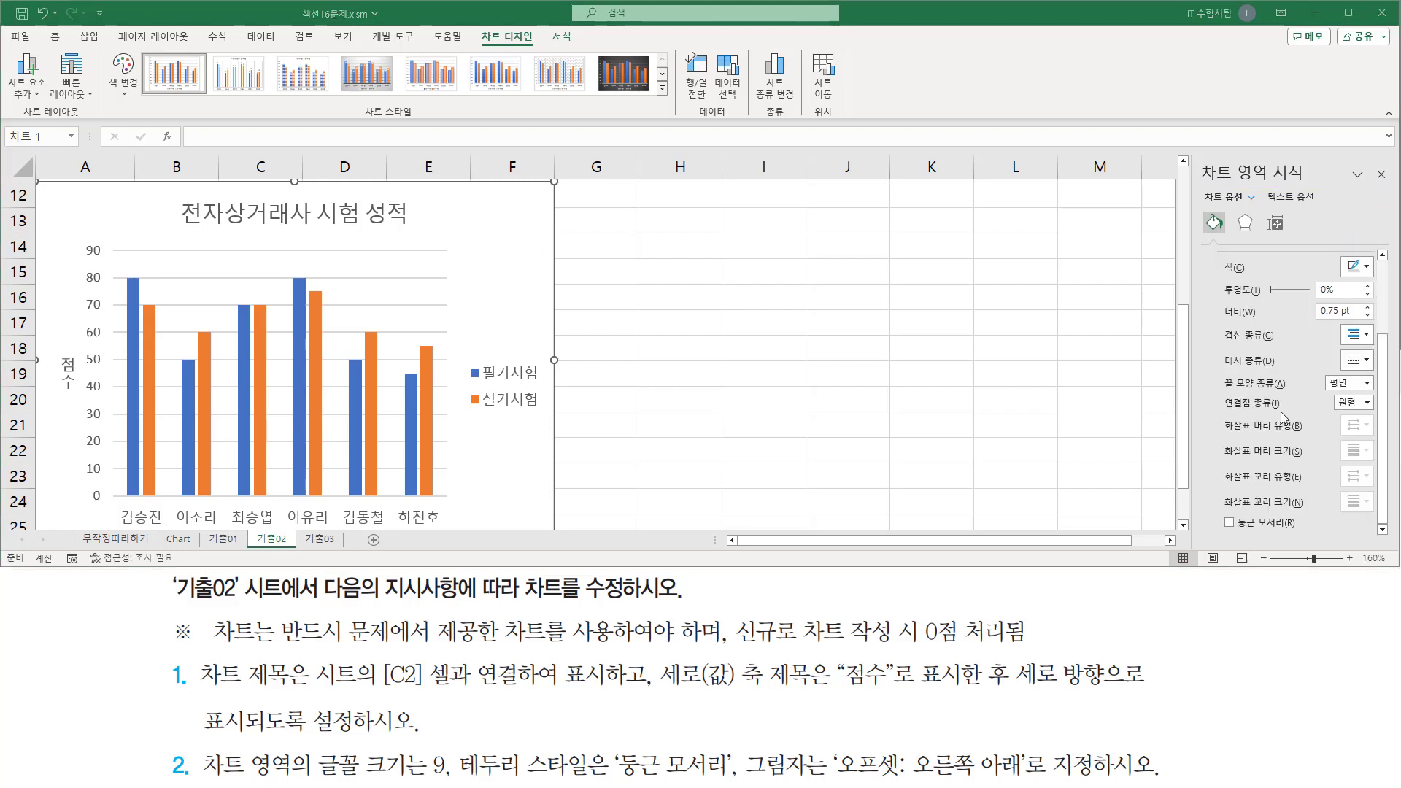
pyautogui.moveTo(1219, 510)
pyautogui.mouseDown()
pyautogui.moveTo(1243, 532)
pyautogui.moveTo(1312, 533)
pyautogui.mouseUp()
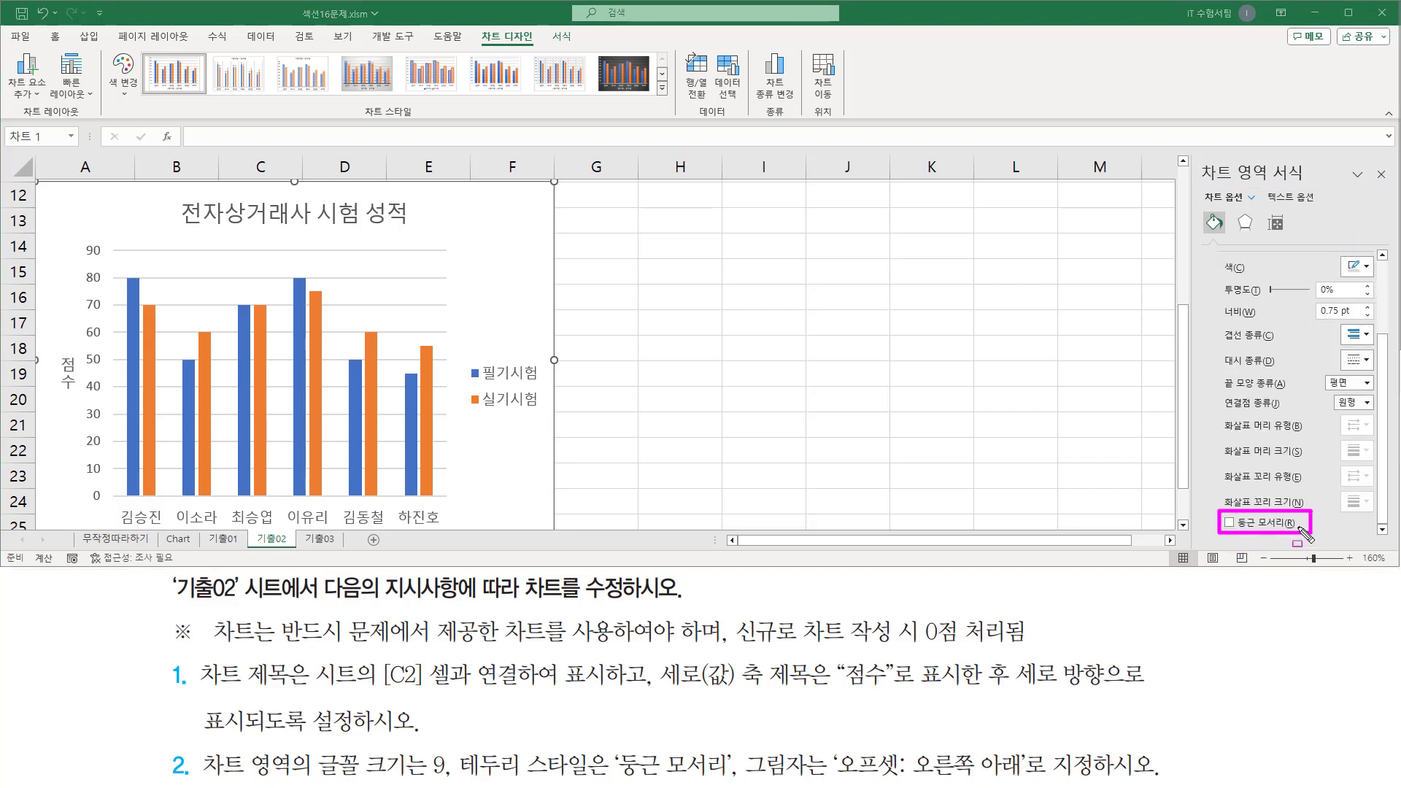
pyautogui.press('Escape')
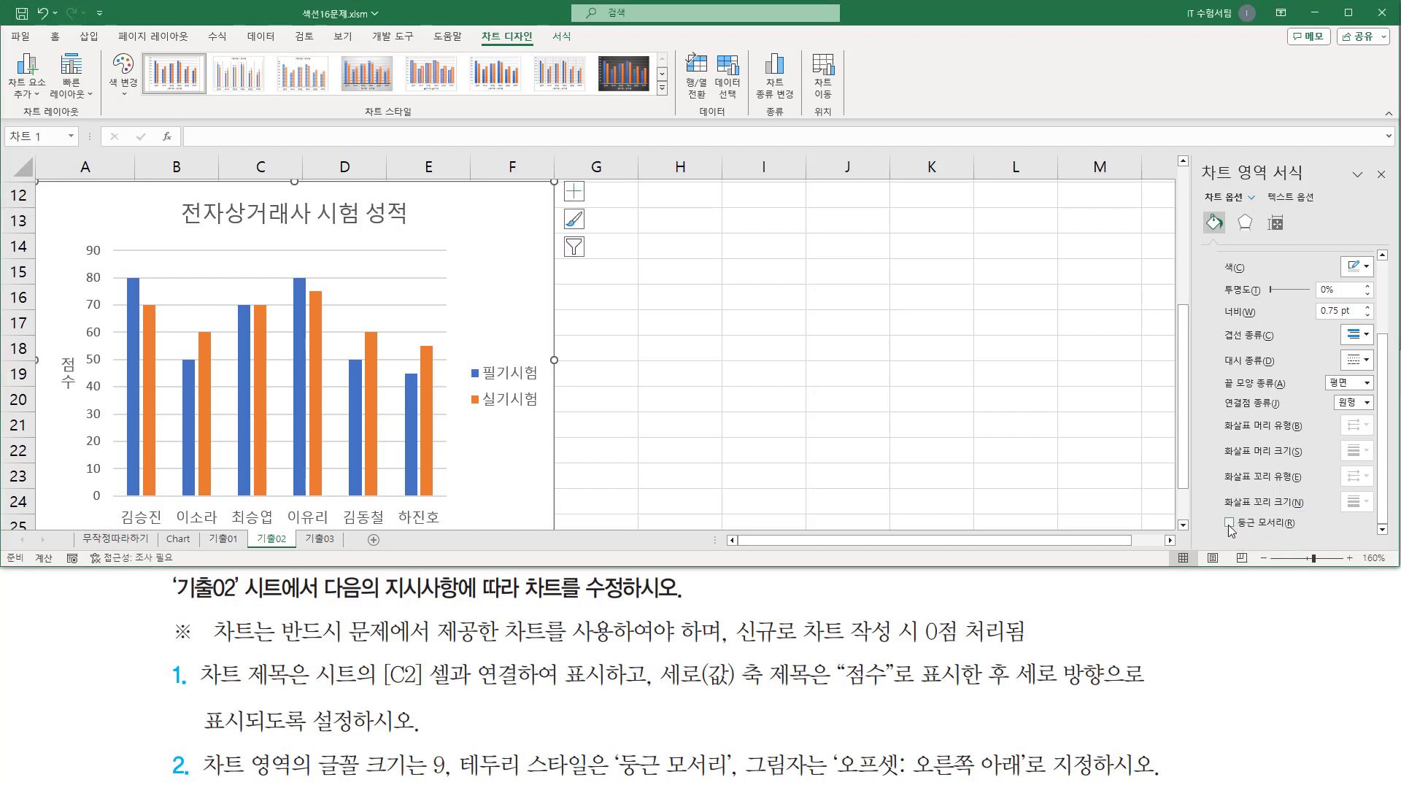
pyautogui.click(1229, 523)
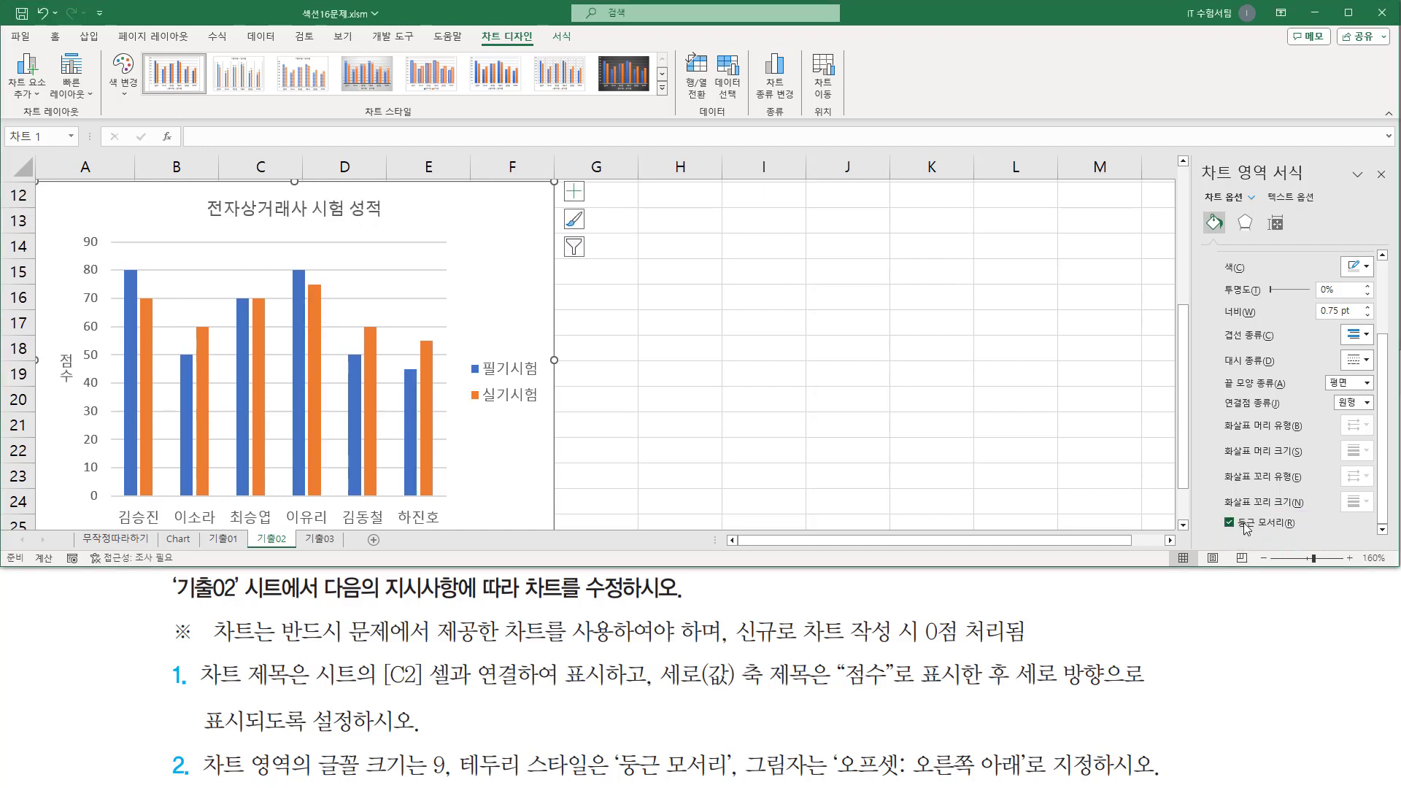
# - Apply the outer shadow preset '오프셋: 오른쪽 아래' to the chart area and close the formatting pane
pyautogui.moveTo(742, 740); pyautogui.dragTo(838, 782)
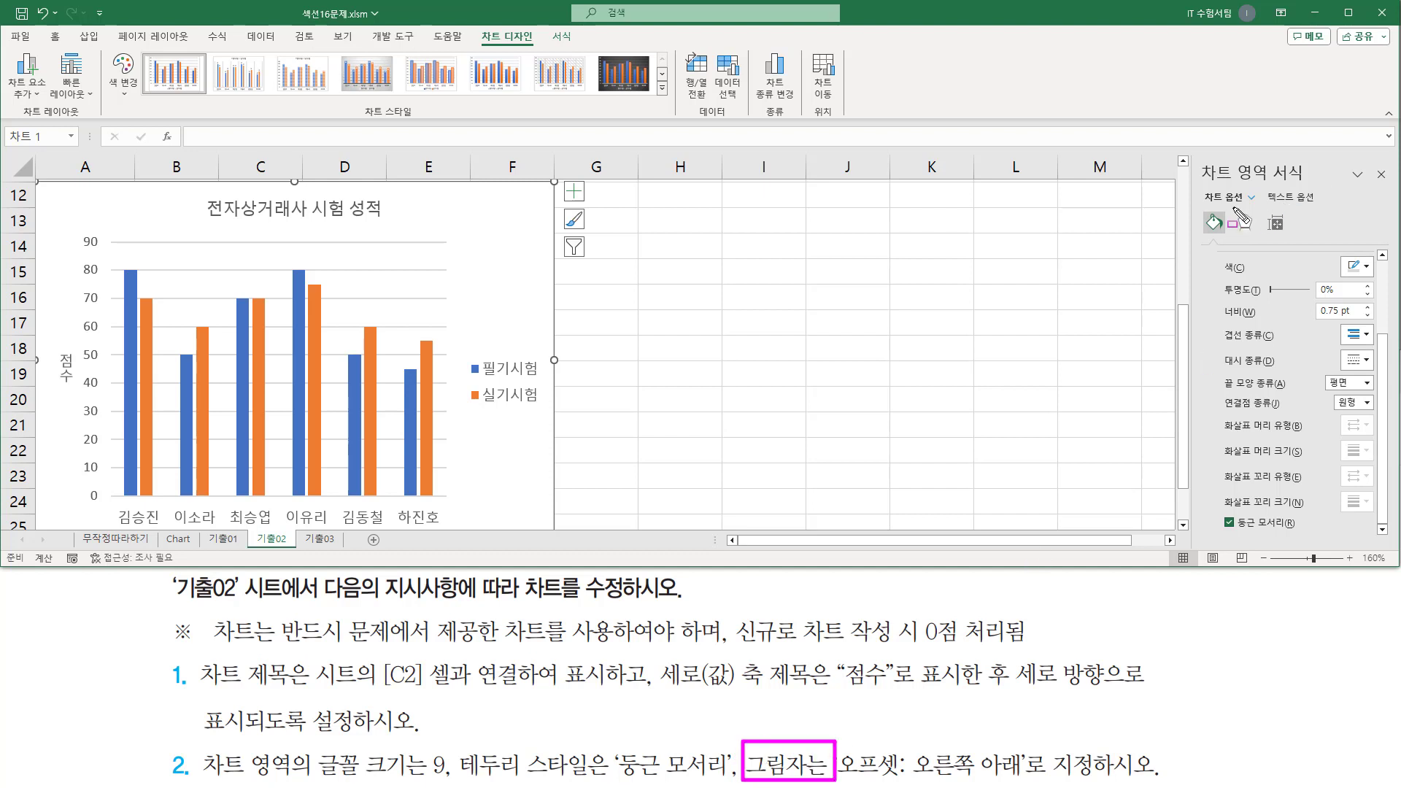
pyautogui.moveTo(1232, 207); pyautogui.dragTo(1261, 237)
pyautogui.press('Escape')
pyautogui.click(1250, 225)
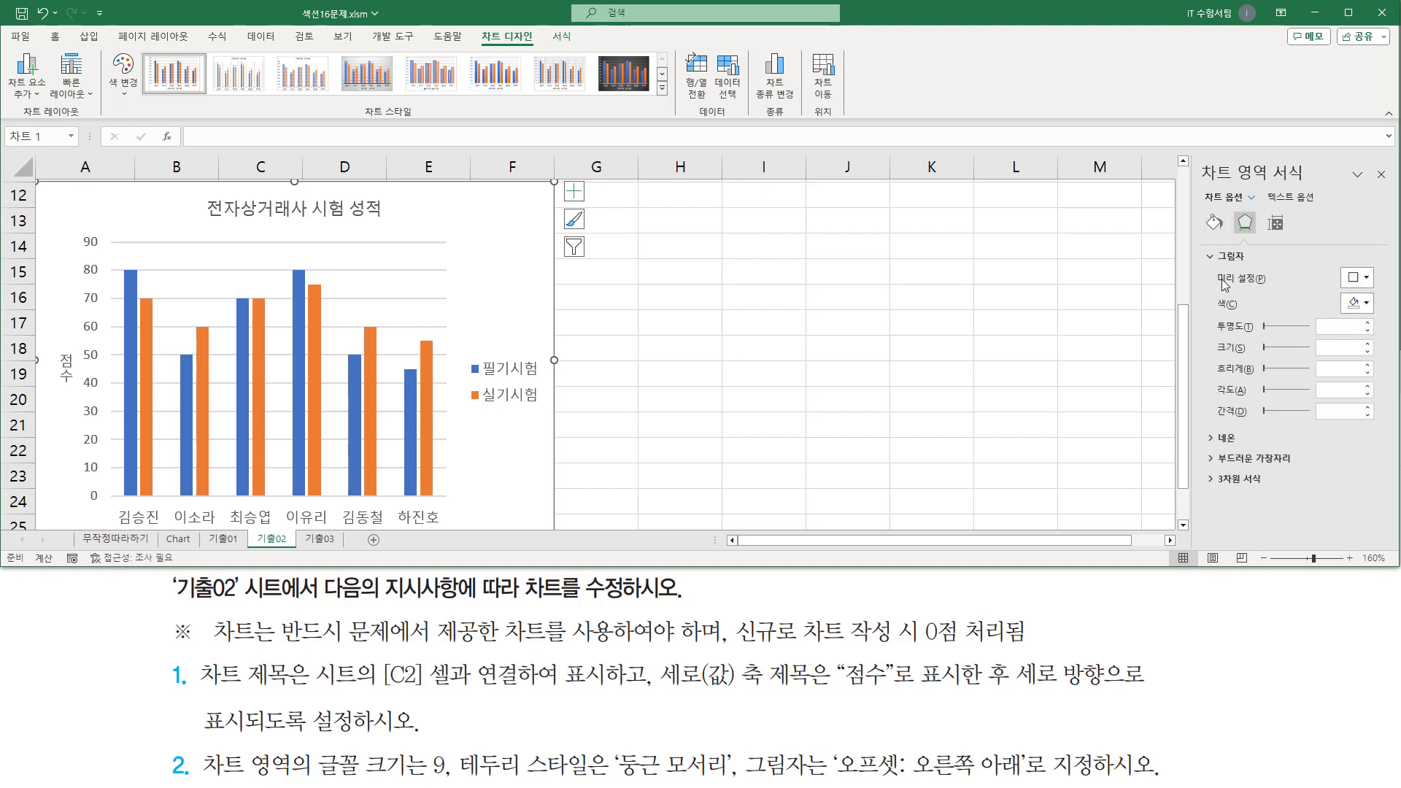
pyautogui.hotkey('ctrl', '2')
pyautogui.moveTo(1220, 287); pyautogui.dragTo(1385, 298)
pyautogui.press('Escape')
pyautogui.click(1368, 279)
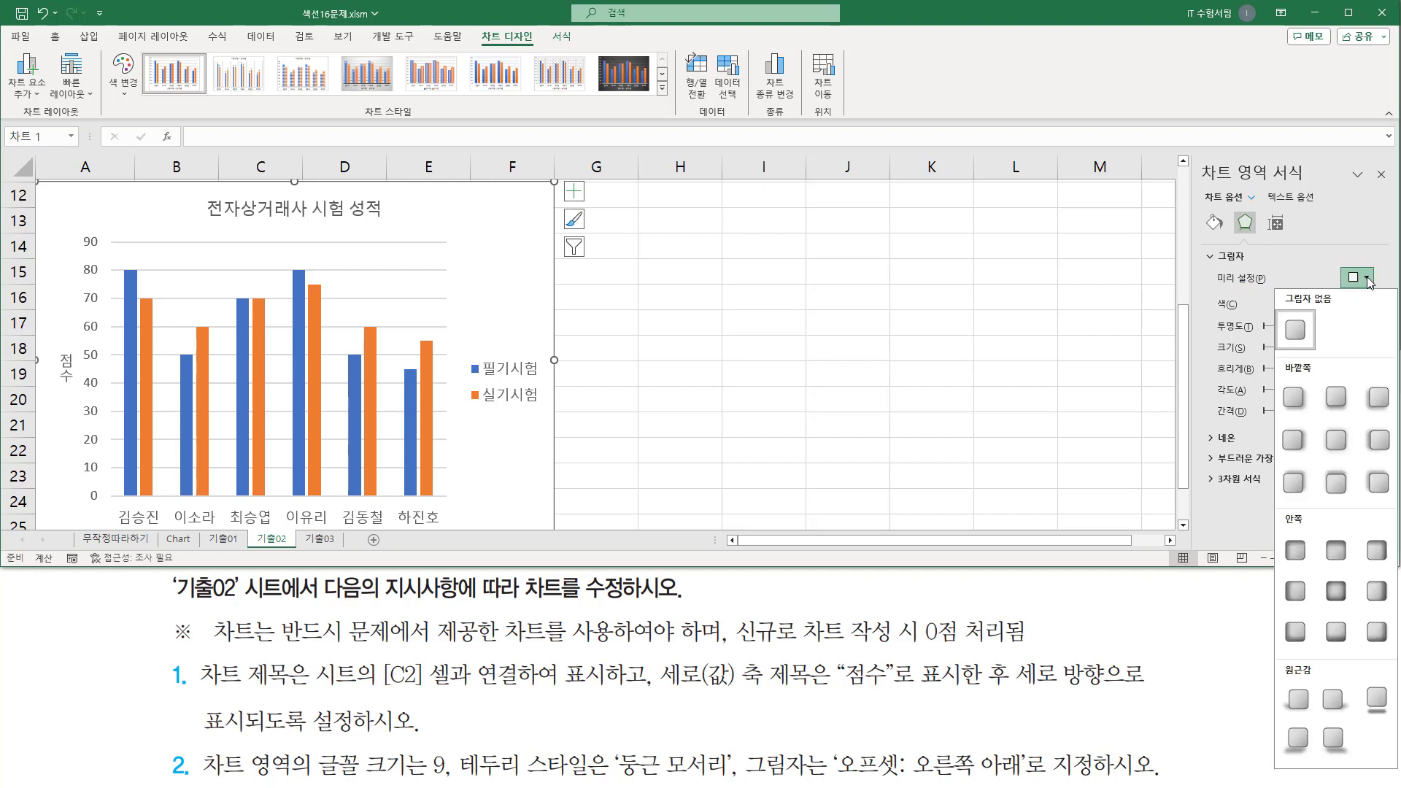
pyautogui.click(1294, 397)
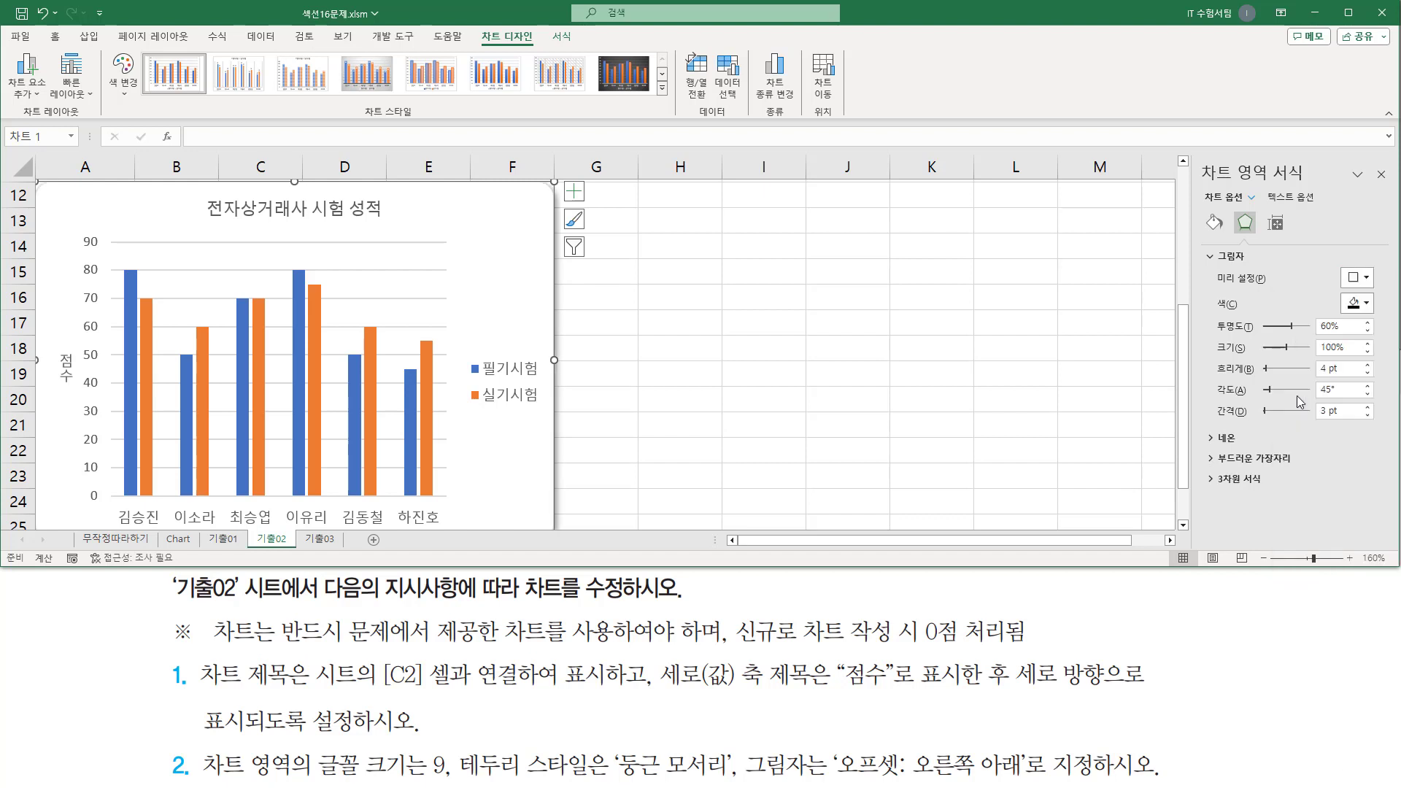
pyautogui.click(1382, 174)
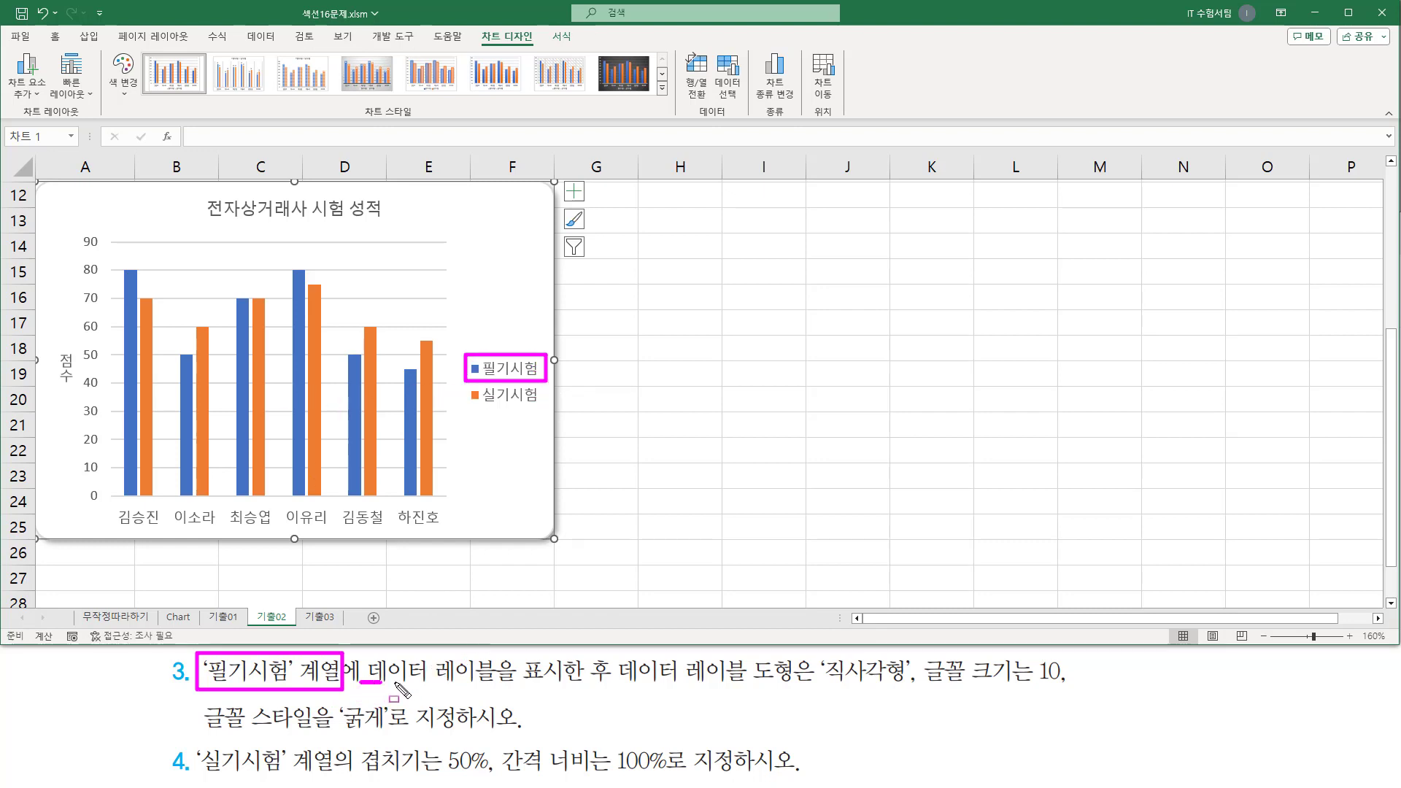
# - Add data labels to the '필기시험' series in the chart
pyautogui.moveTo(397, 686); pyautogui.dragTo(598, 685)
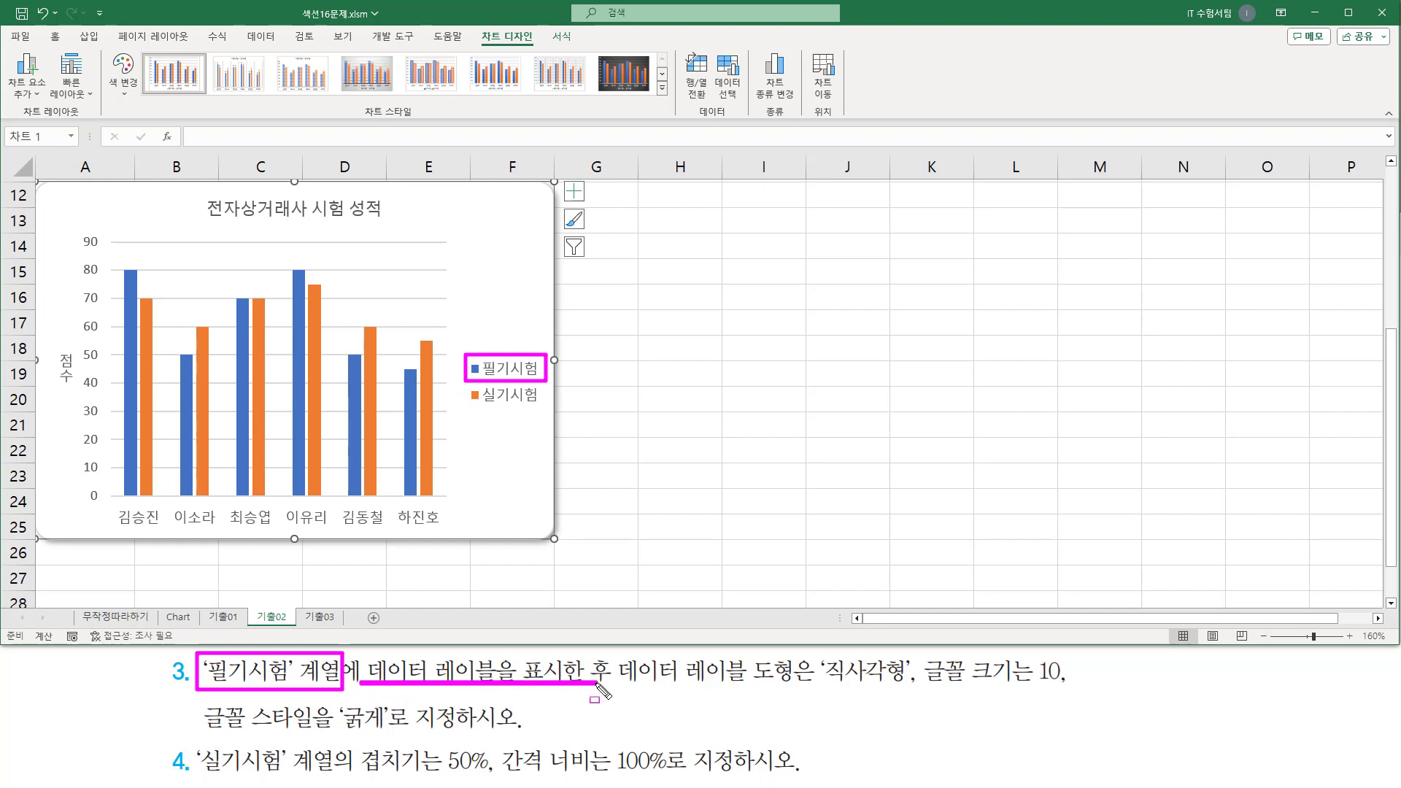
pyautogui.press('Escape')
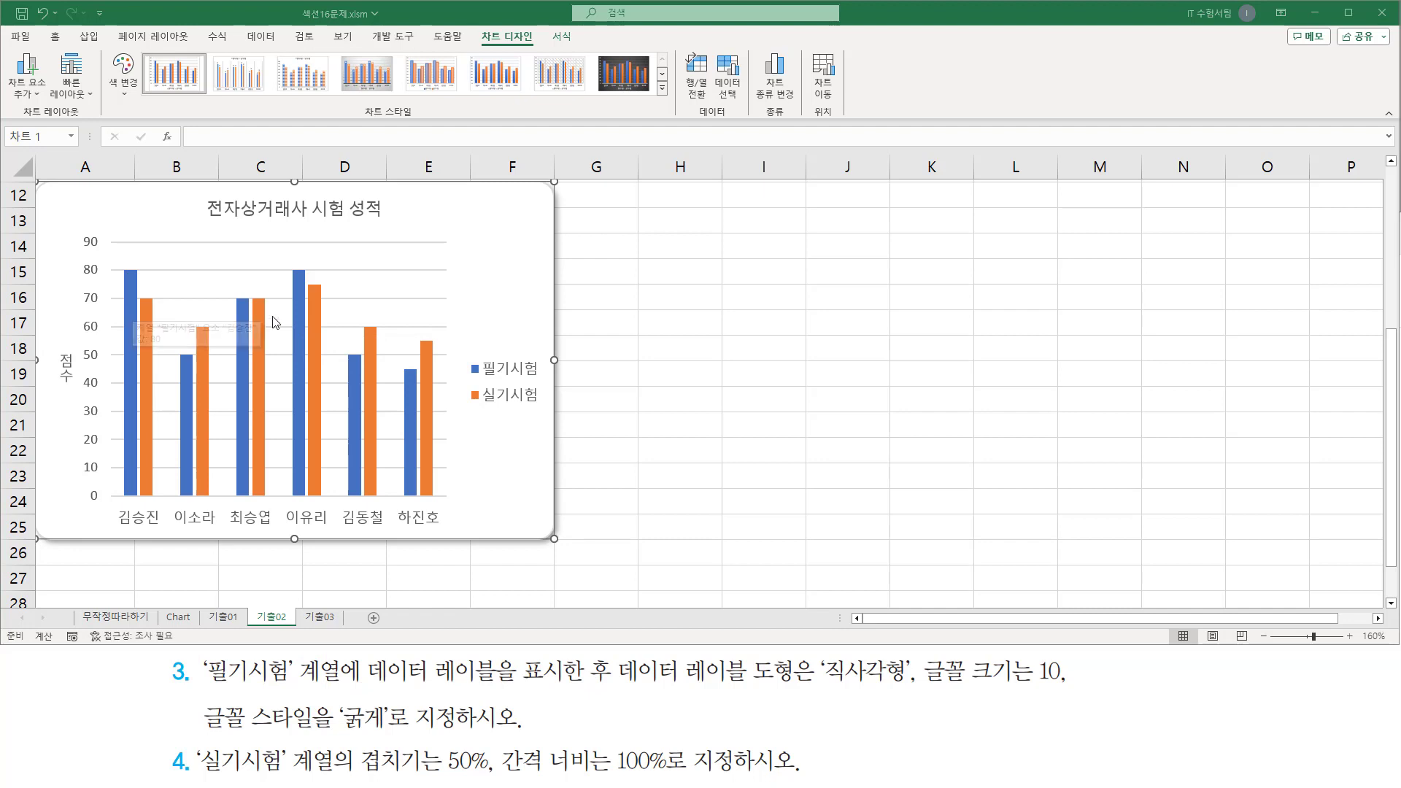
pyautogui.click(297, 293)
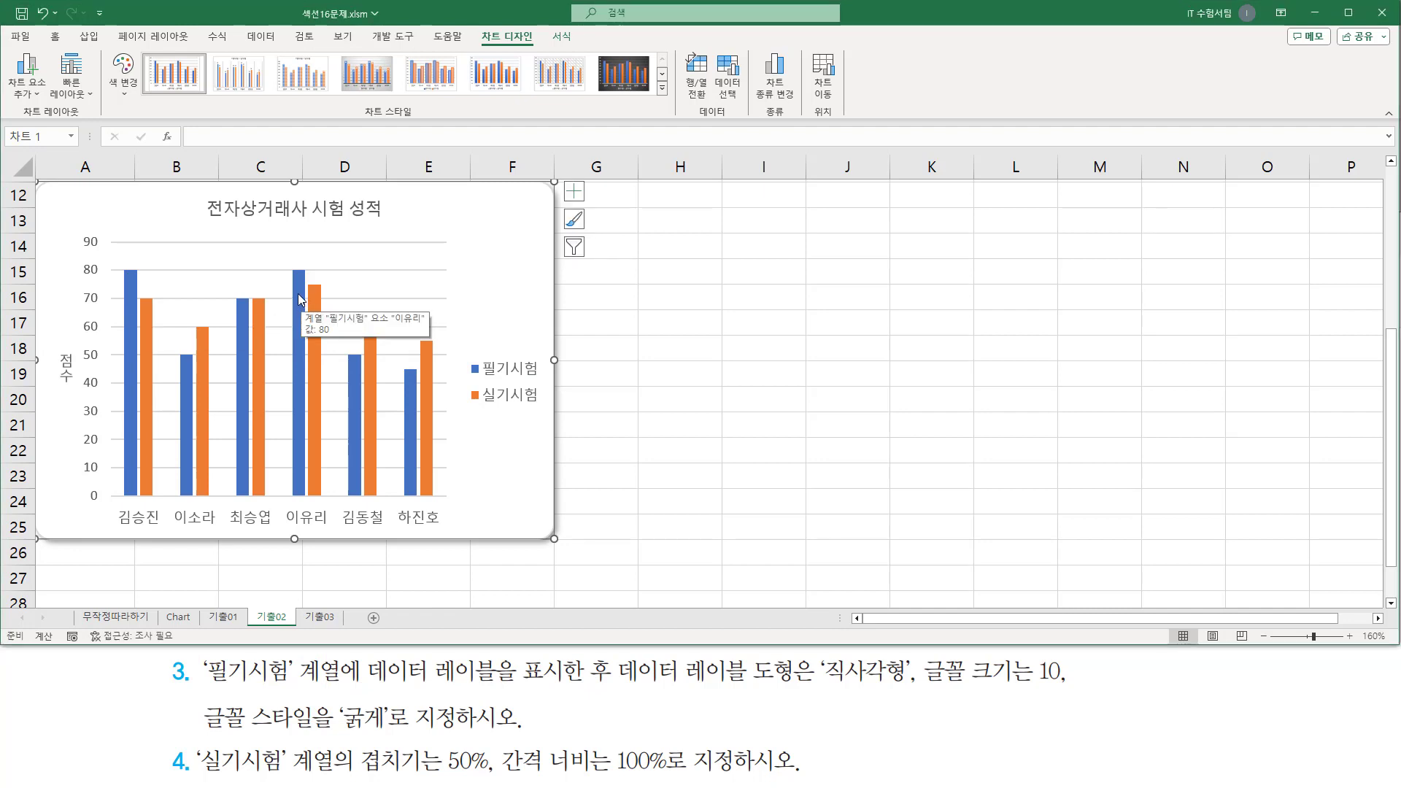
pyautogui.rightClick(298, 294)
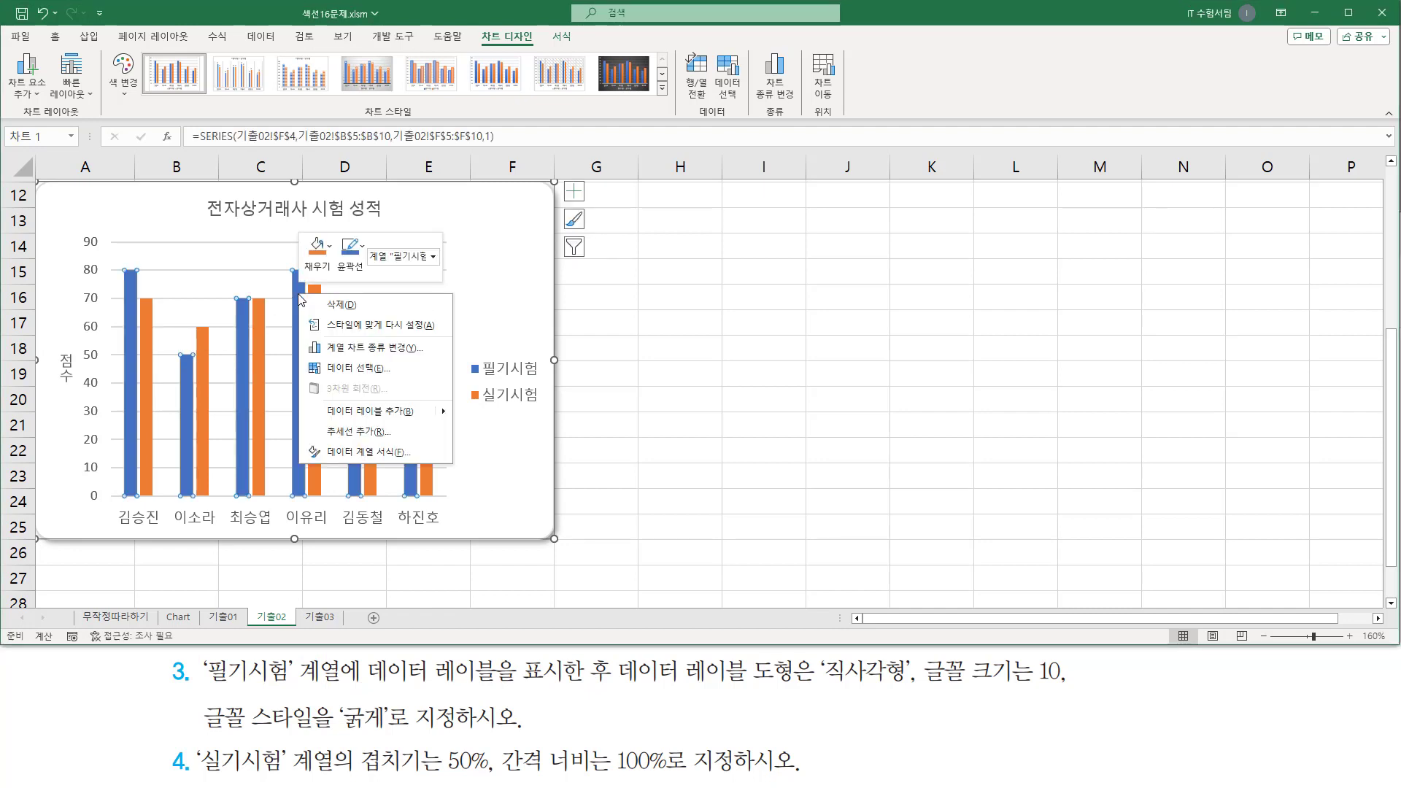
pyautogui.click(339, 412)
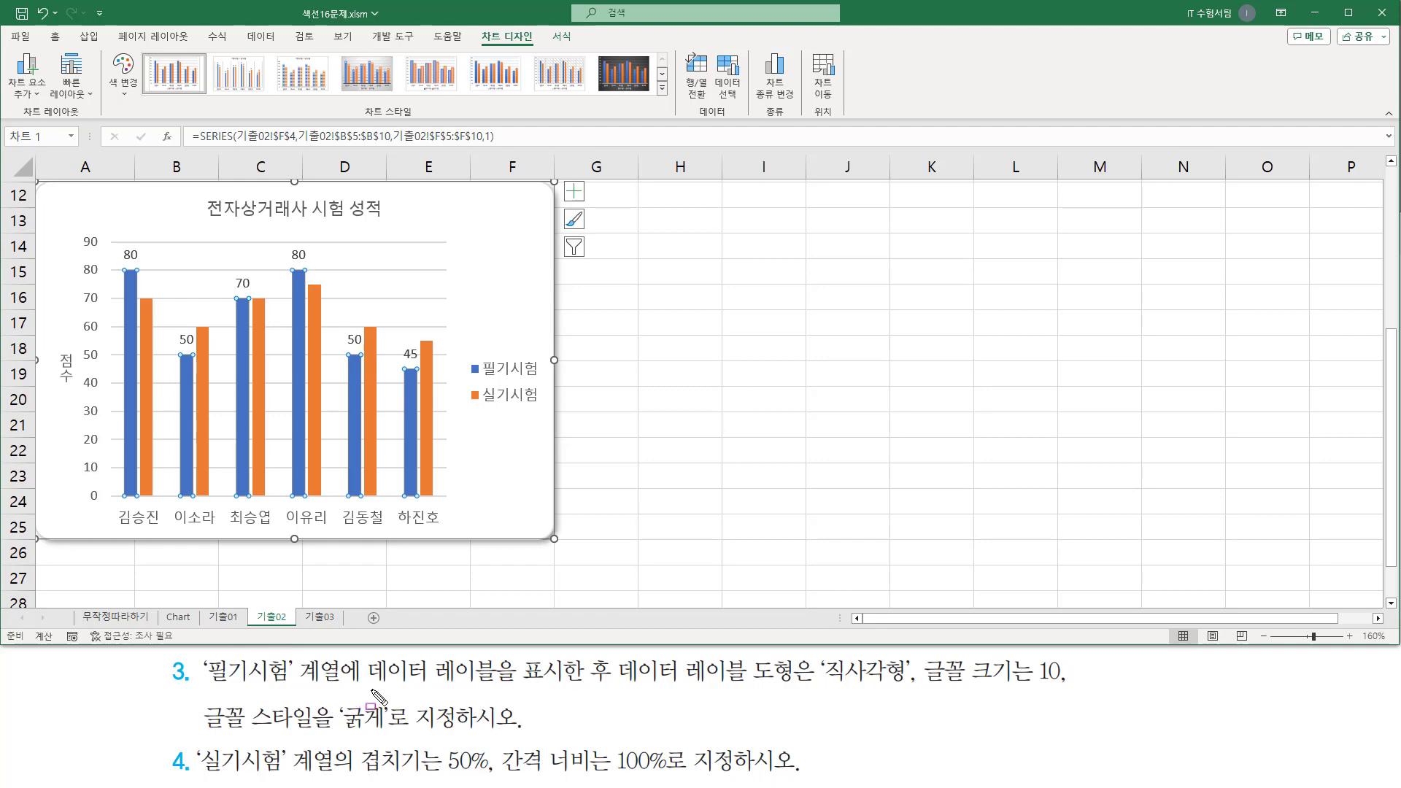
# - Change the shape of the '필기시험' series' data labels to a rectangle ('직사각형')
pyautogui.moveTo(364, 687)
pyautogui.mouseDown()
pyautogui.moveTo(607, 687)
pyautogui.moveTo(620, 667)
pyautogui.moveTo(633, 697)
pyautogui.moveTo(1085, 691)
pyautogui.mouseUp()
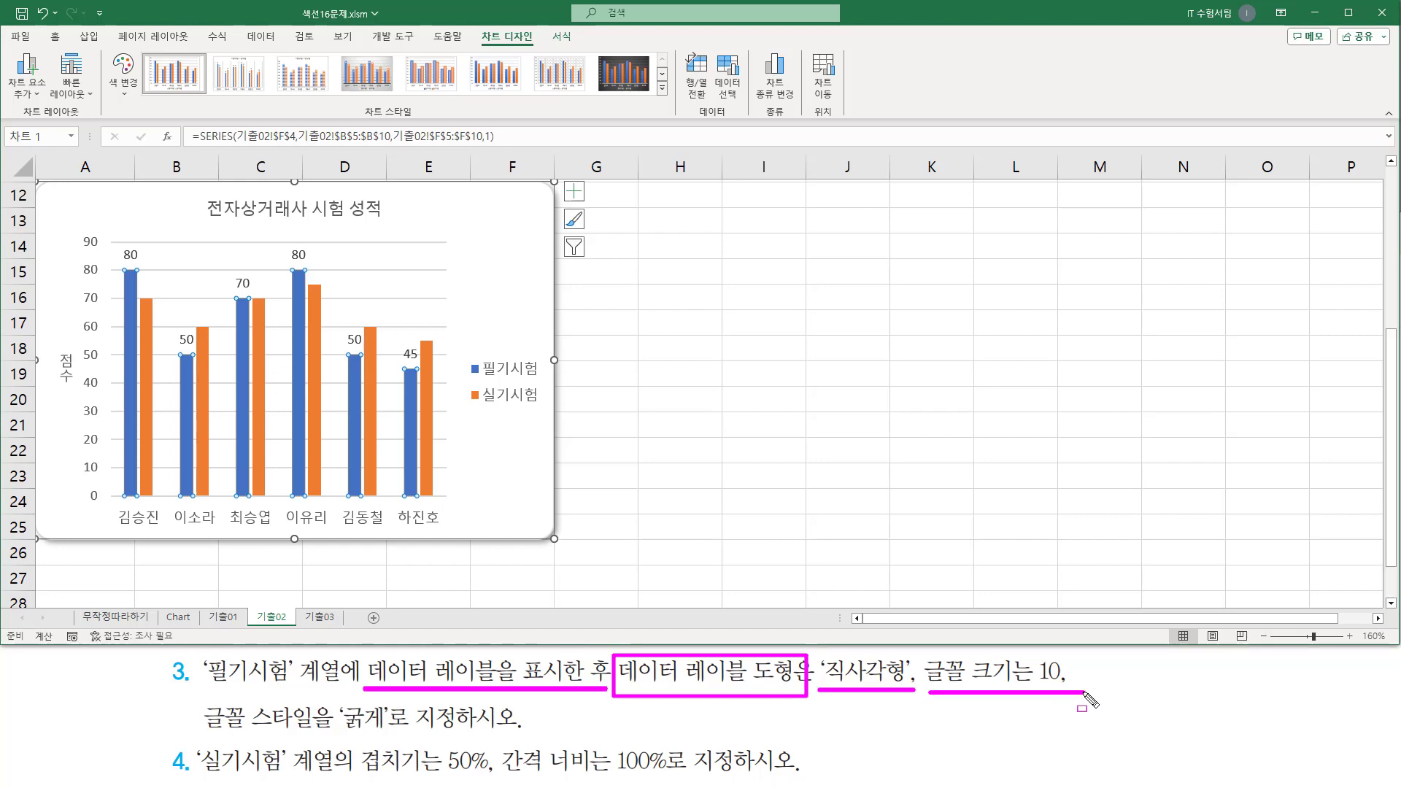
pyautogui.moveTo(204, 734); pyautogui.dragTo(380, 734)
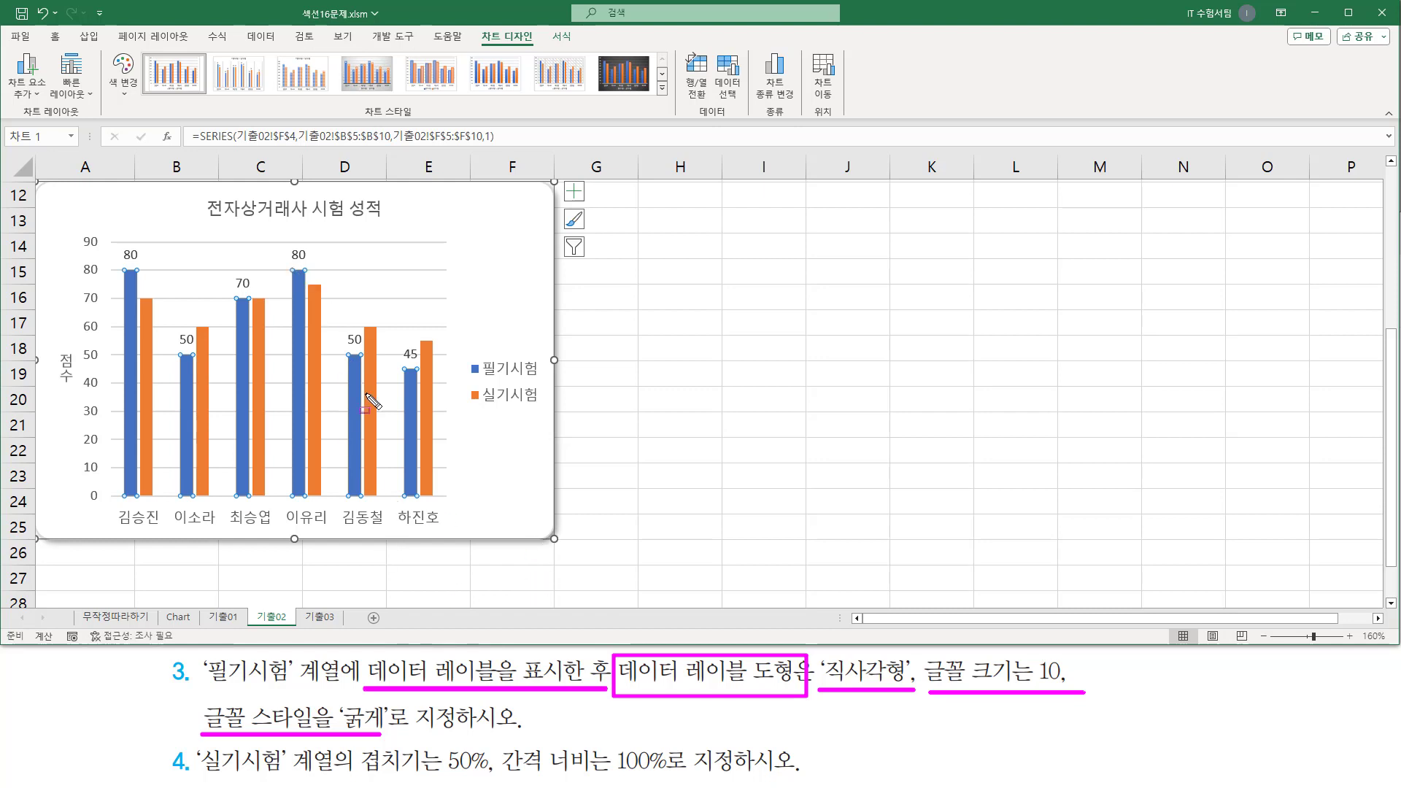
pyautogui.press('Escape')
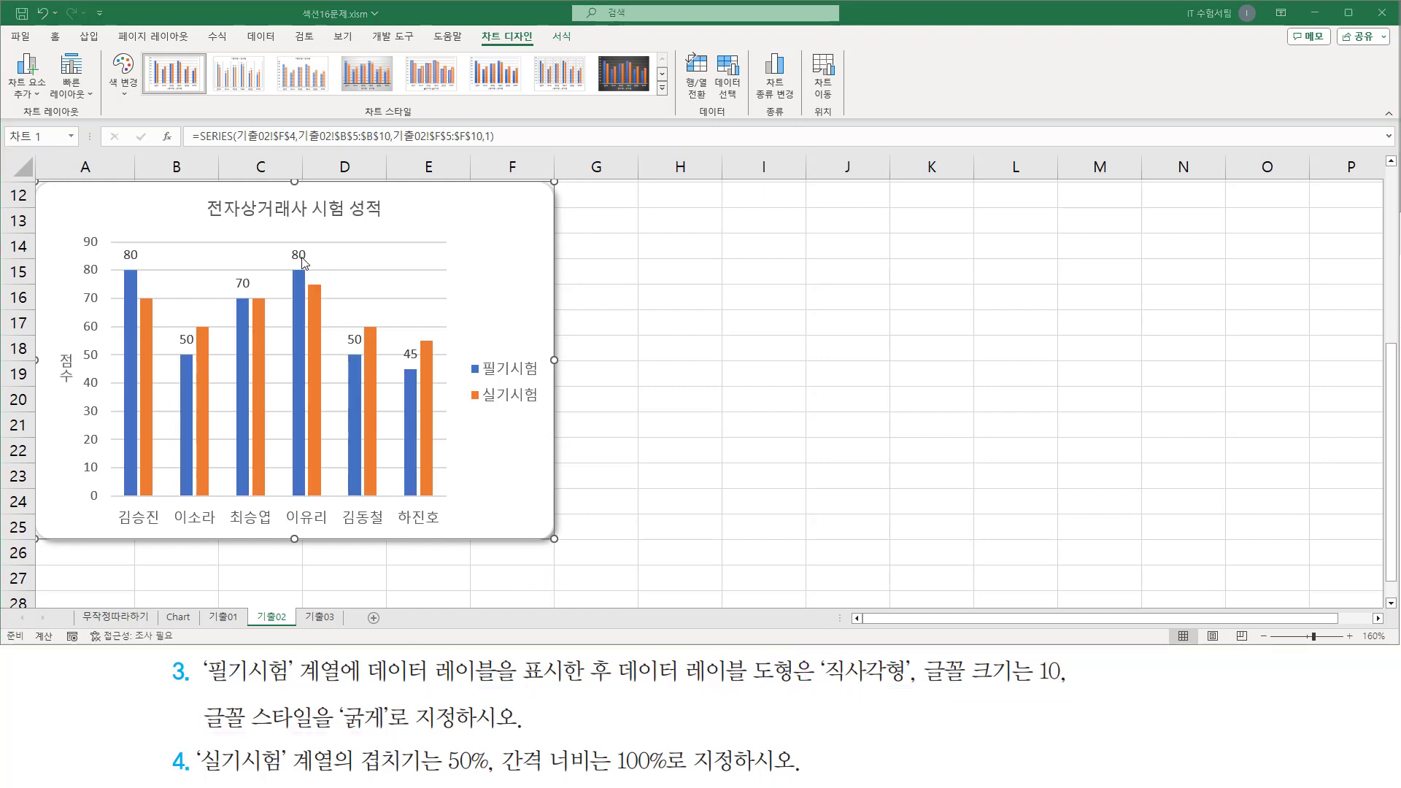
pyautogui.click(302, 256)
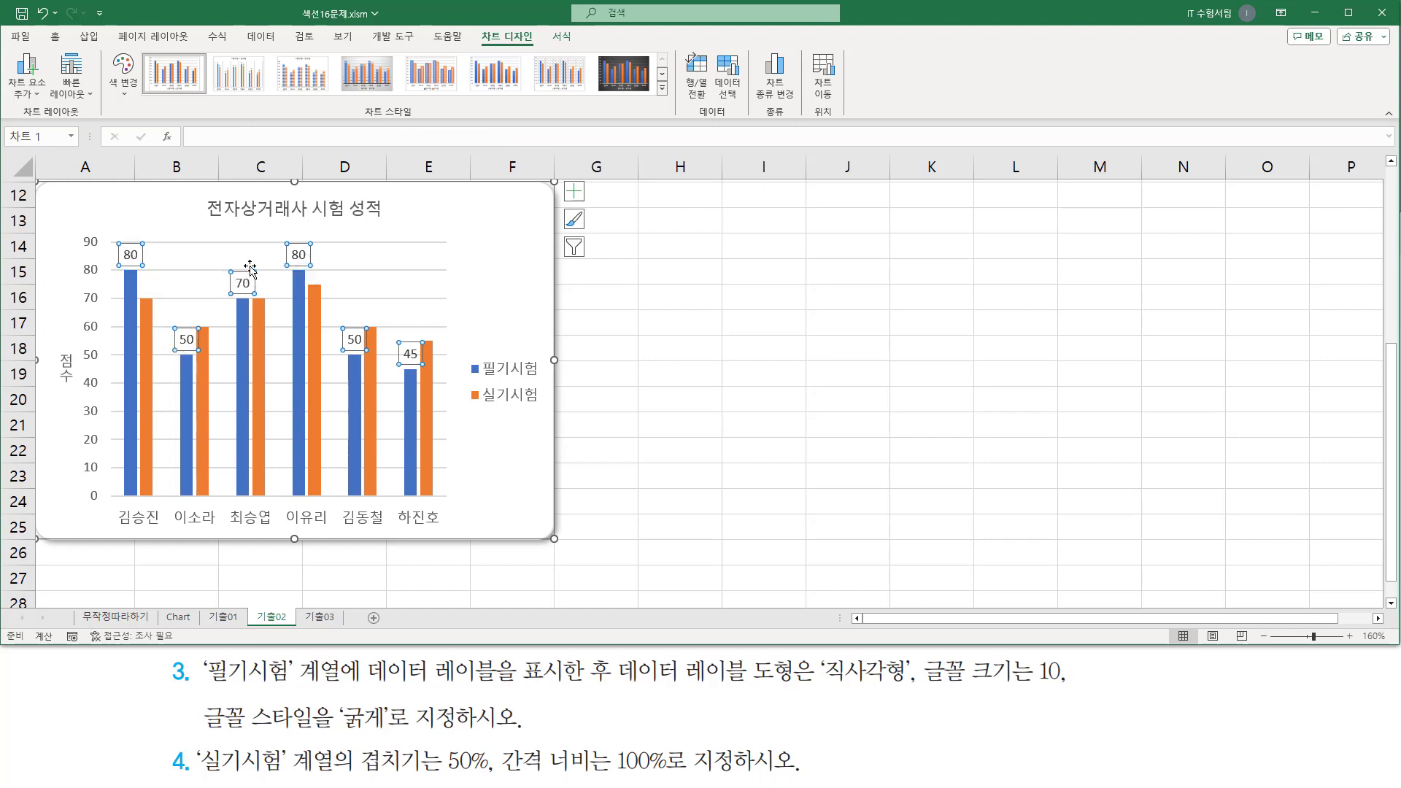
pyautogui.rightClick(299, 253)
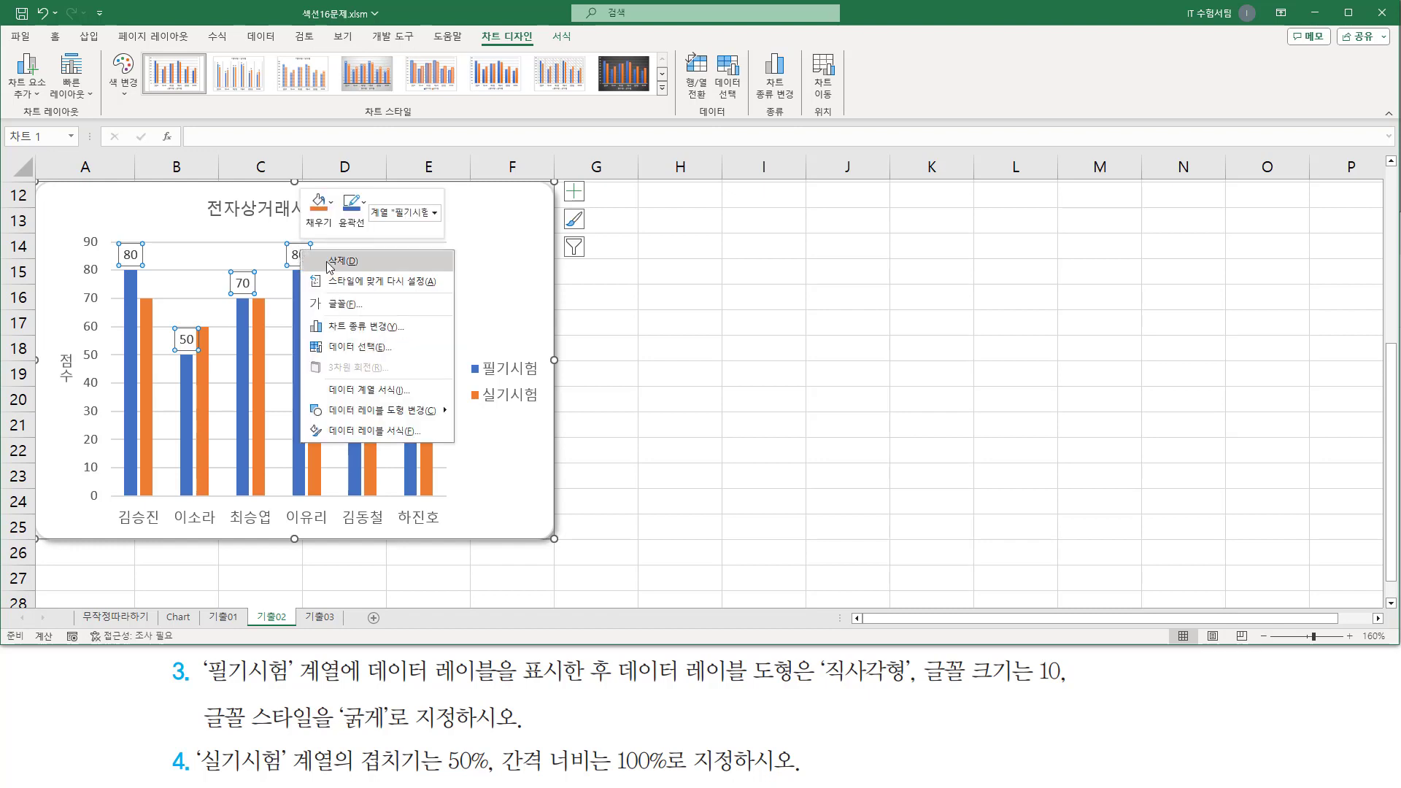
pyautogui.moveTo(356, 413)
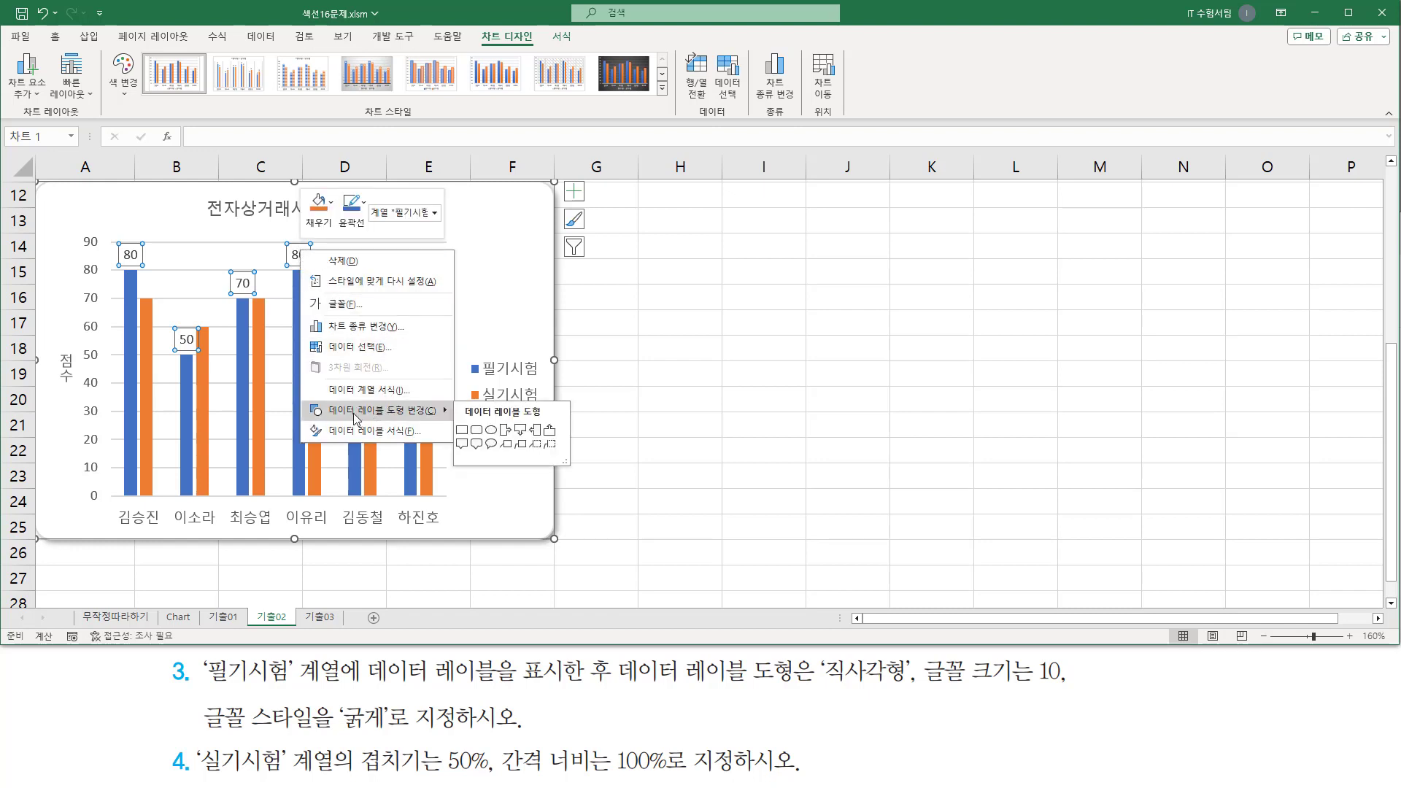
pyautogui.click(462, 431)
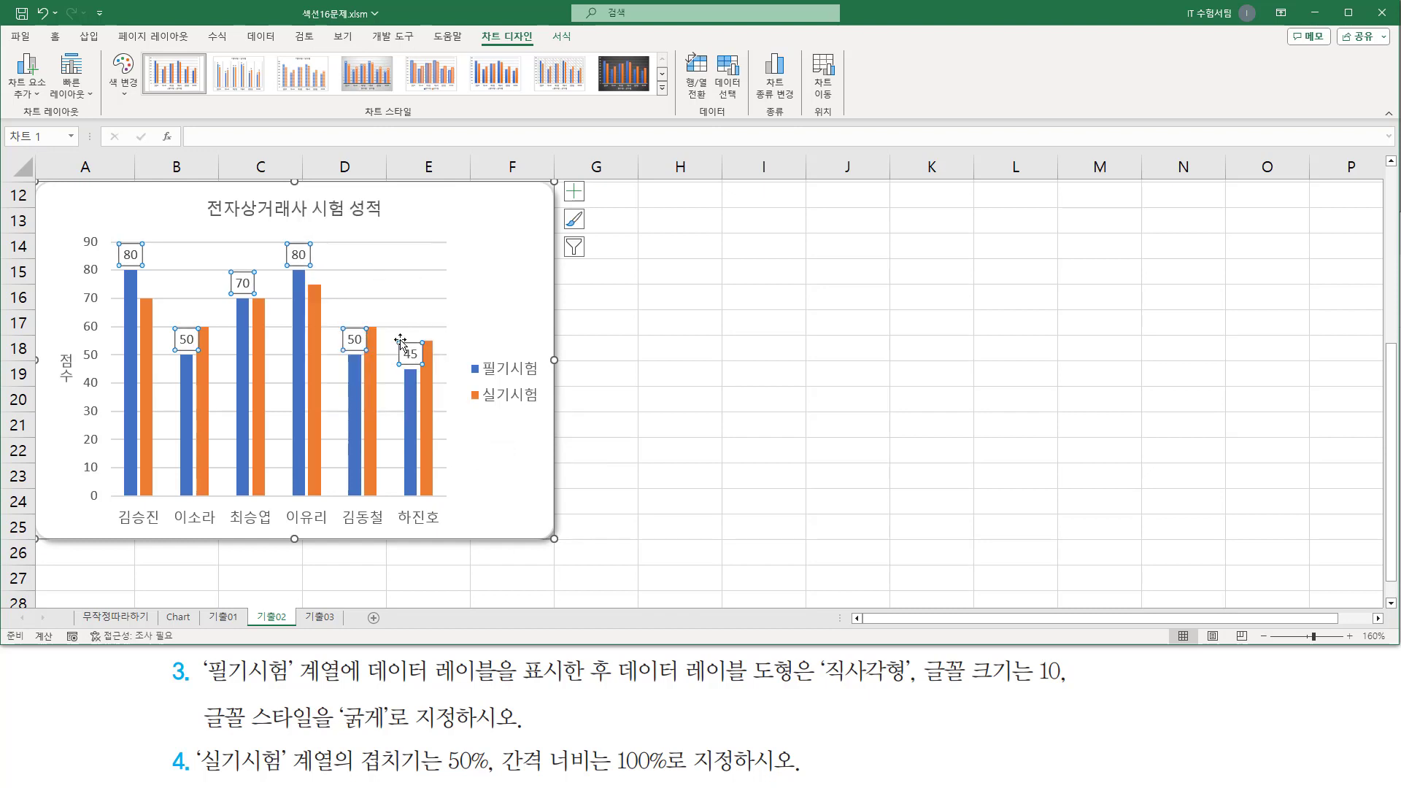
# - Set the '필기시험' data labels' font size to 10 and make them bold
pyautogui.hotkey('ctrl', '2')
pyautogui.moveTo(45, 27); pyautogui.dragTo(67, 48)
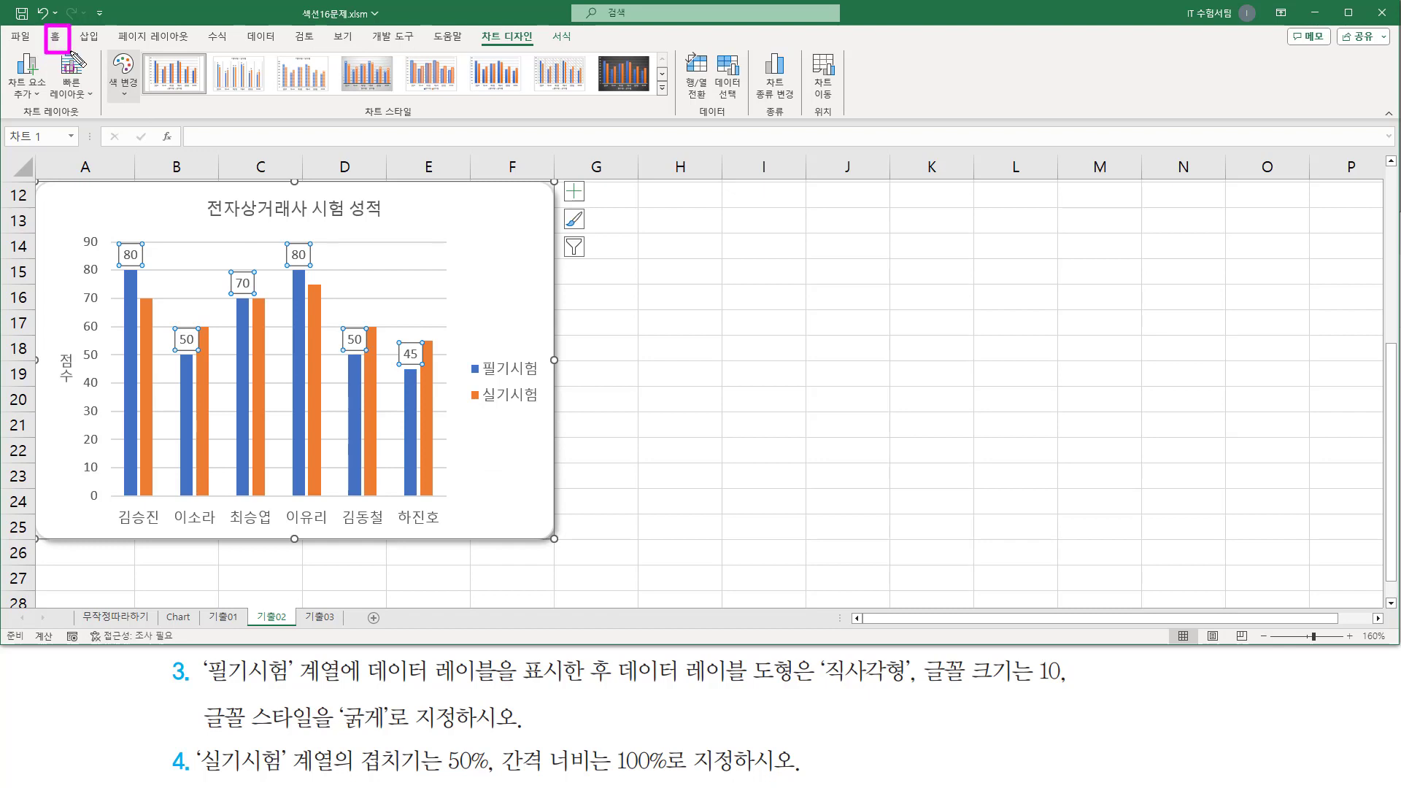
pyautogui.press('Escape')
pyautogui.click(55, 37)
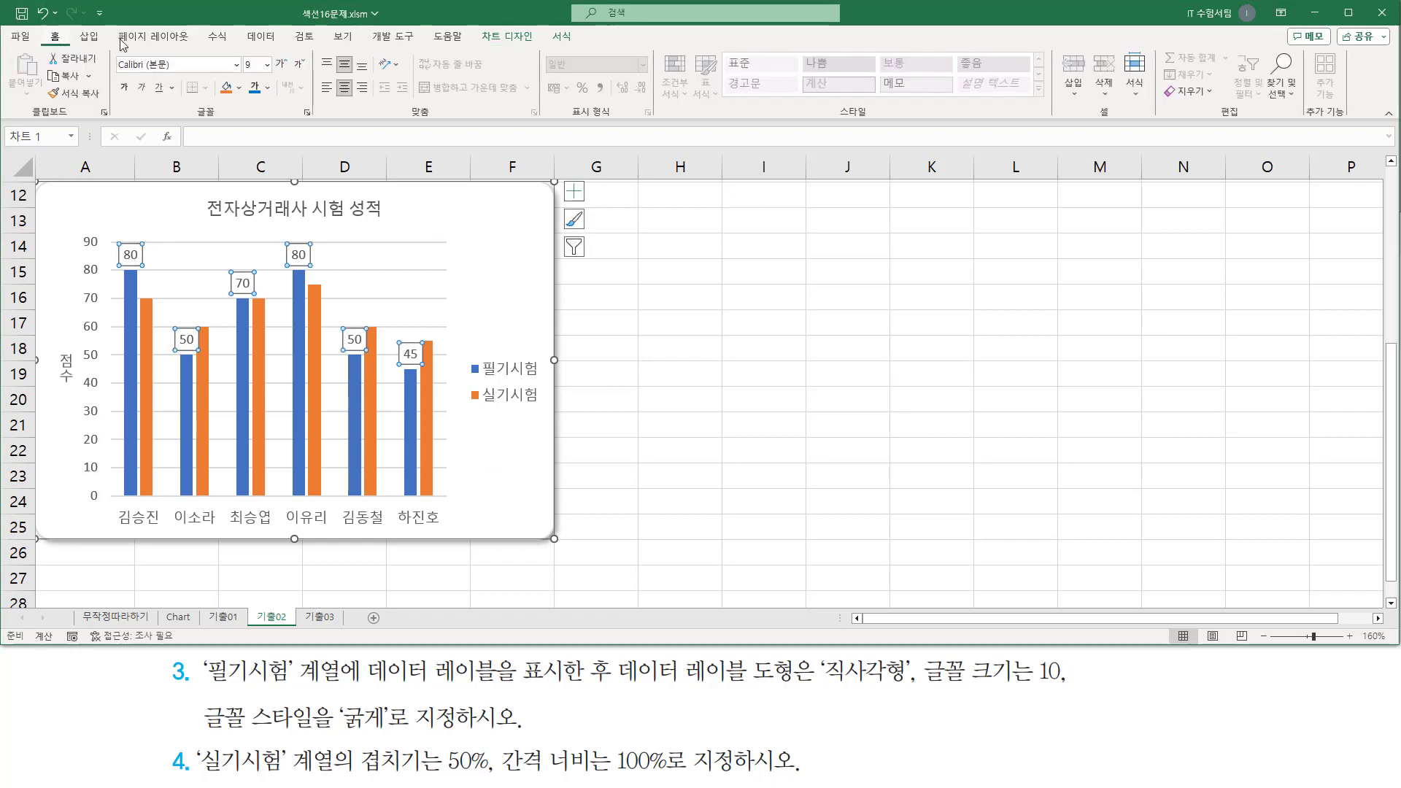
pyautogui.click(267, 64)
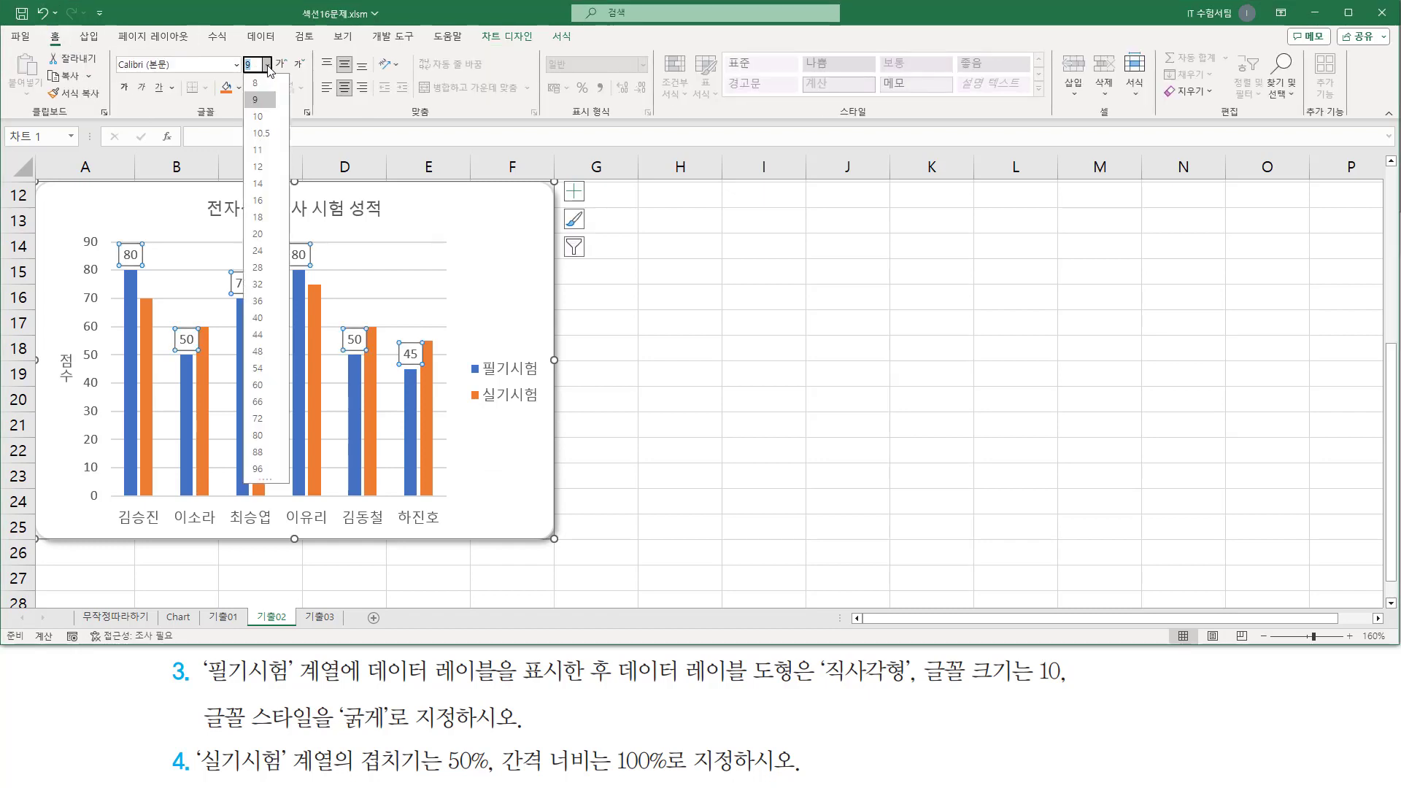
pyautogui.click(269, 117)
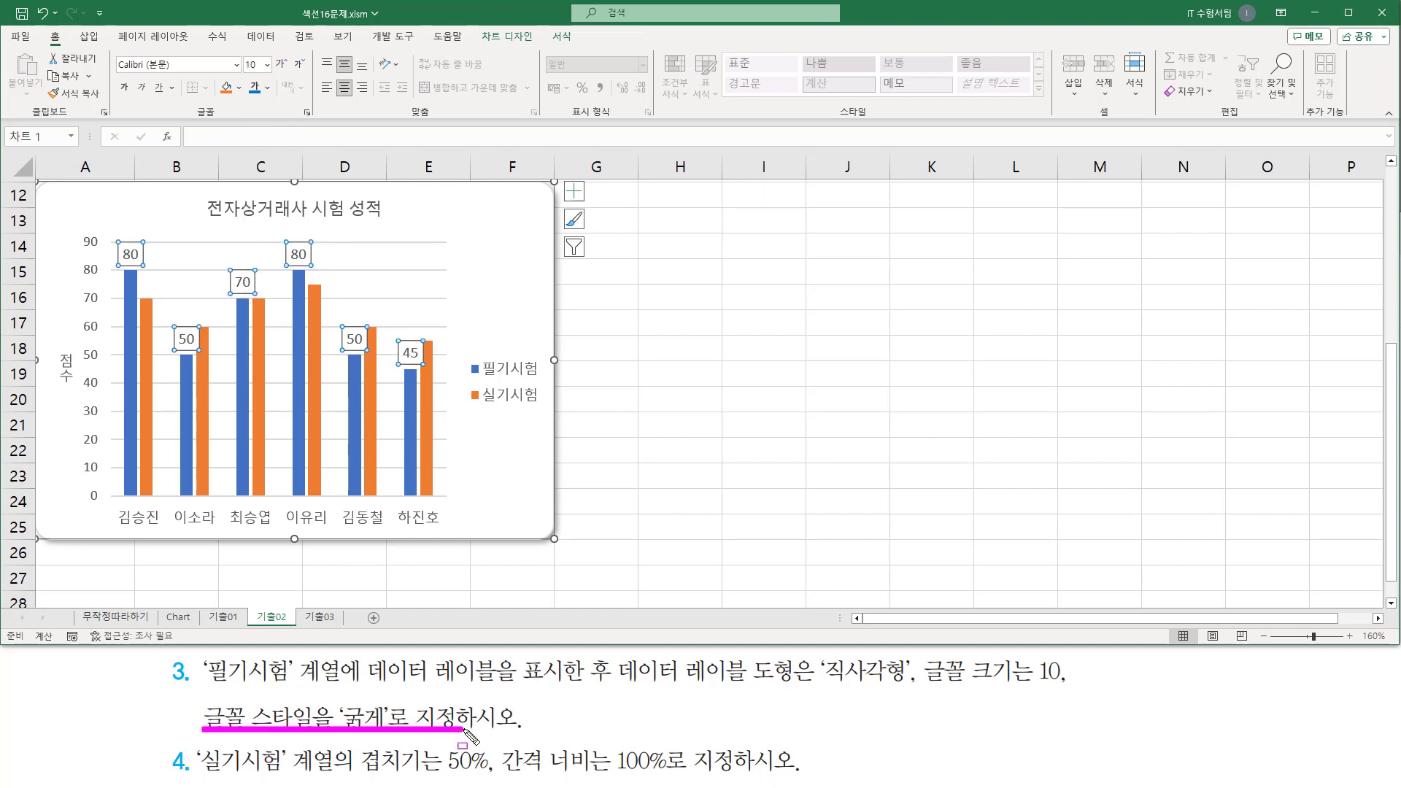
pyautogui.click(124, 89)
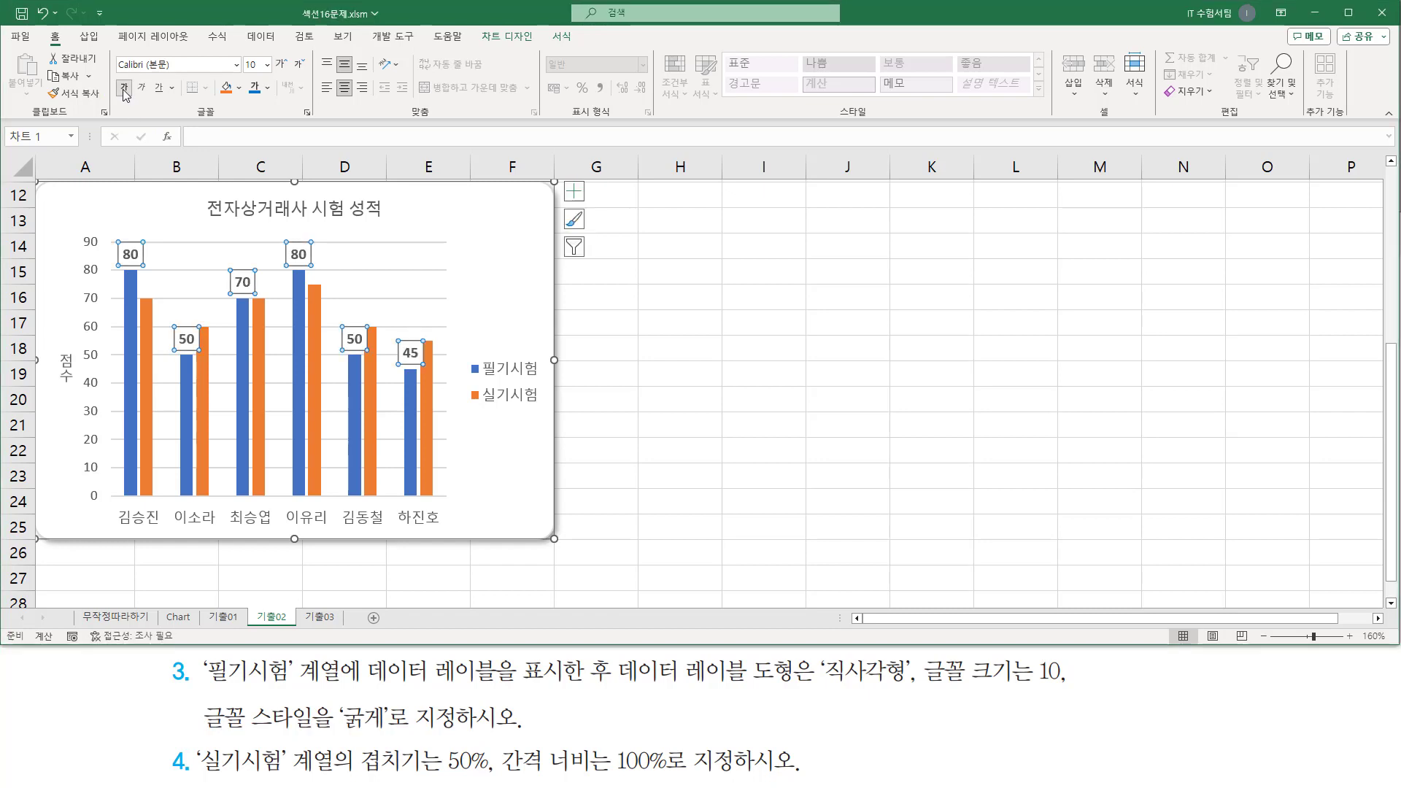
pyautogui.click(524, 267)
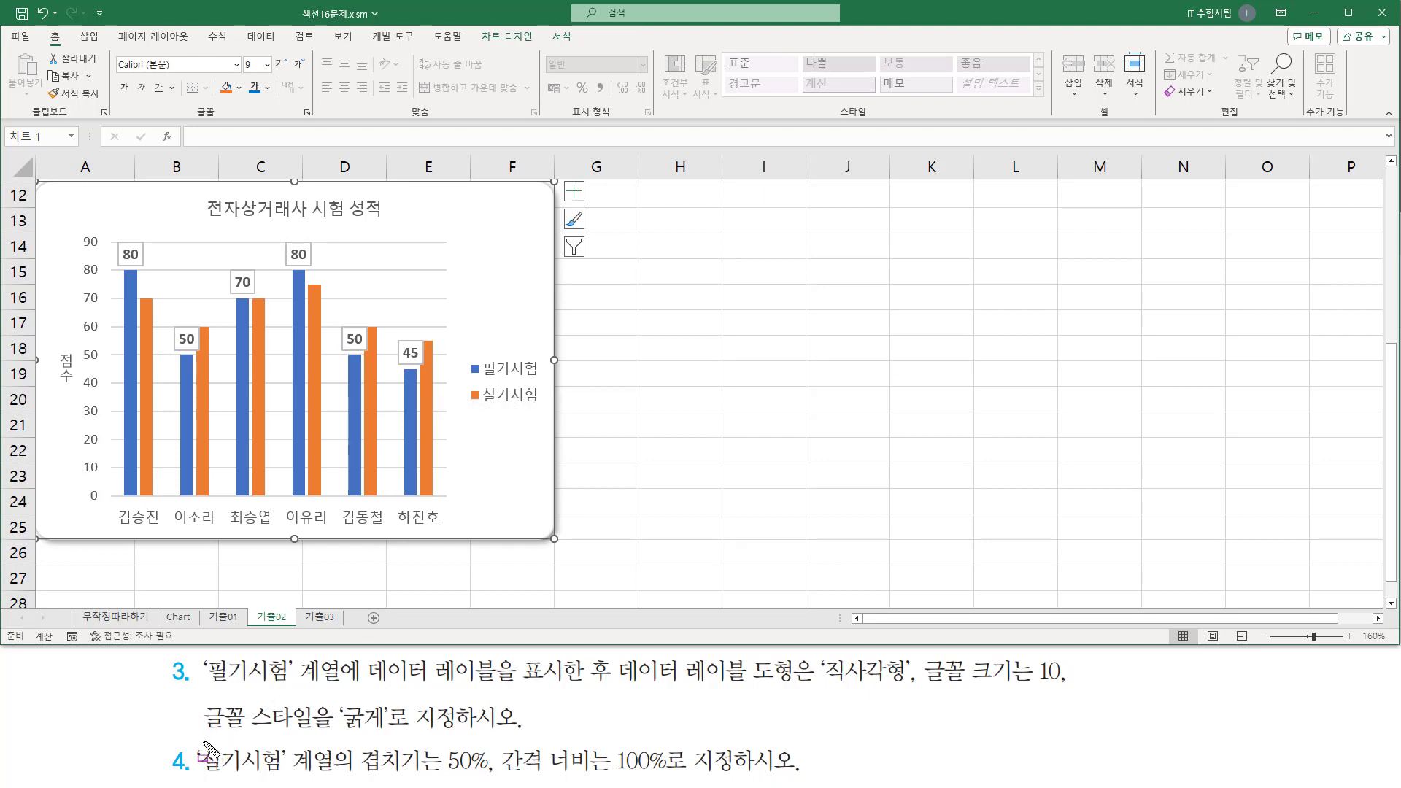
# - Set the series overlap of the '실기시험' series to 50%
pyautogui.moveTo(192, 739)
pyautogui.mouseDown()
pyautogui.moveTo(381, 782)
pyautogui.moveTo(359, 780)
pyautogui.moveTo(671, 777)
pyautogui.mouseUp()
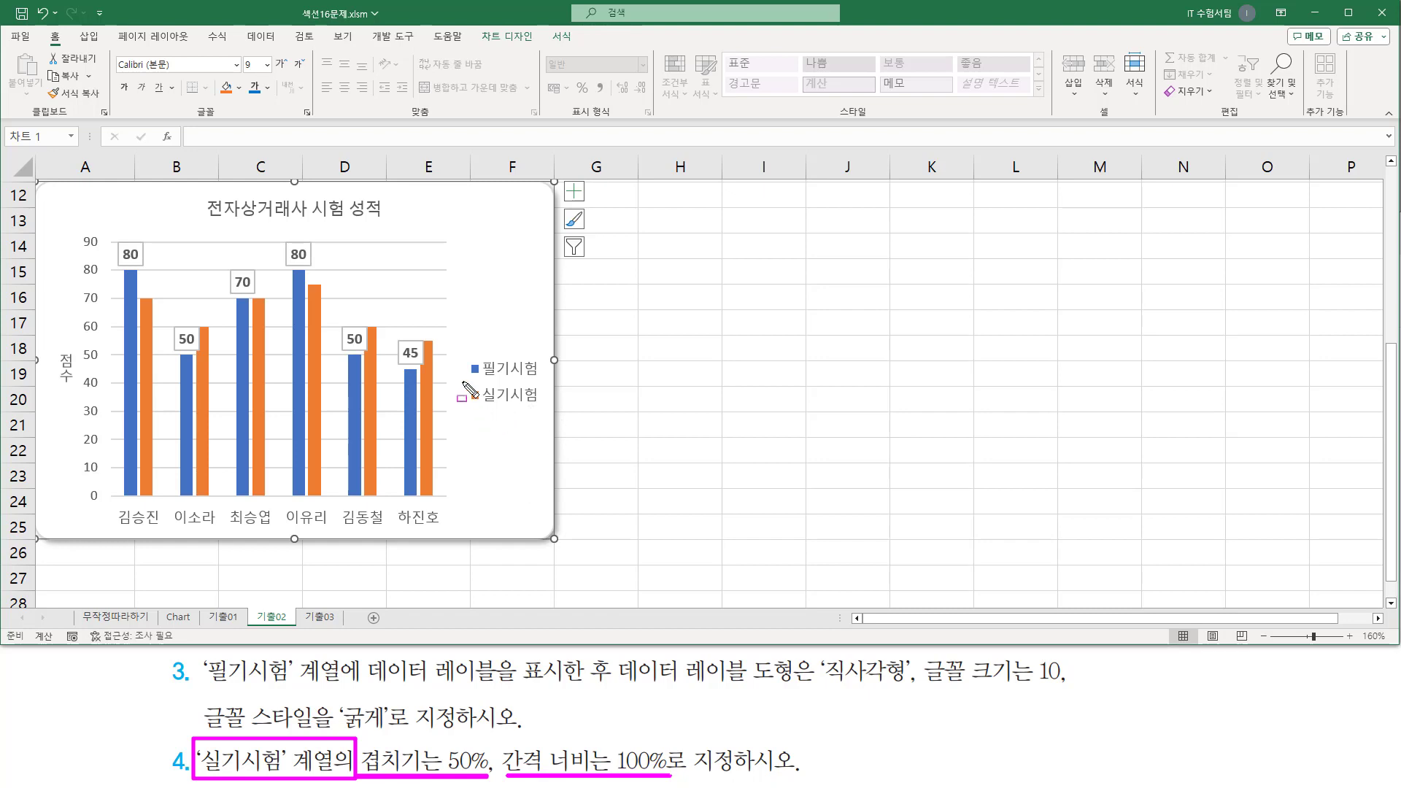
pyautogui.moveTo(464, 382); pyautogui.dragTo(541, 411)
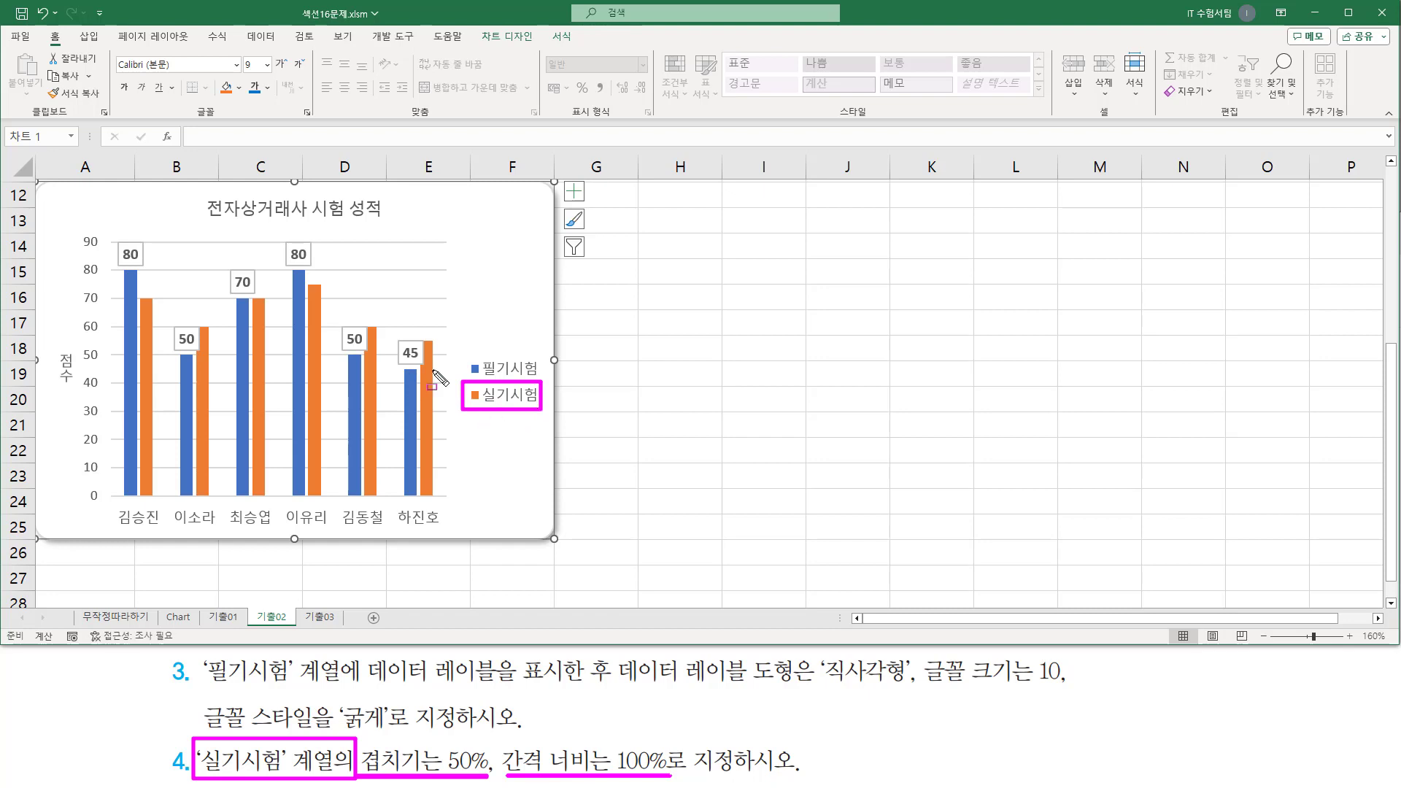
pyautogui.press('Escape')
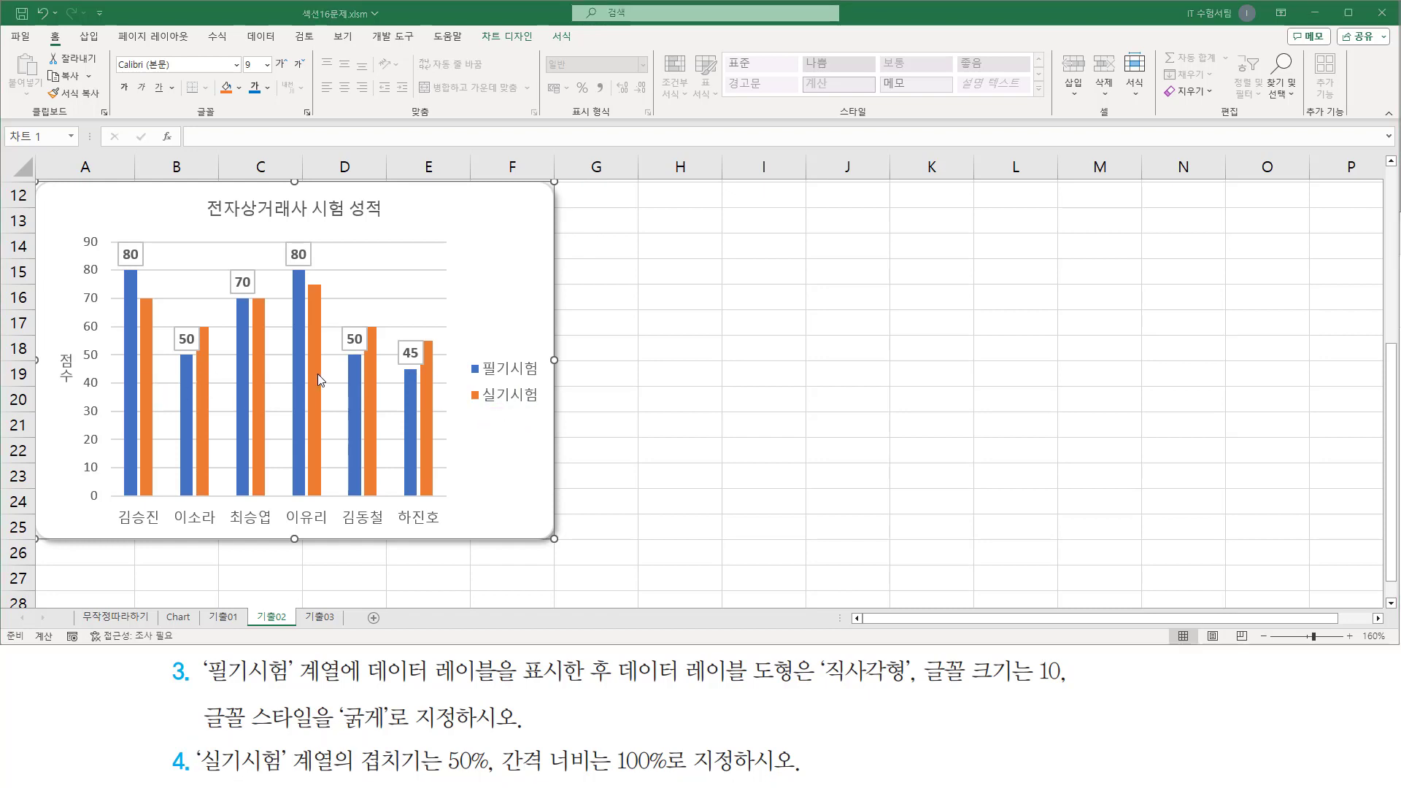
pyautogui.click(318, 380)
pyautogui.doubleClick(317, 380)
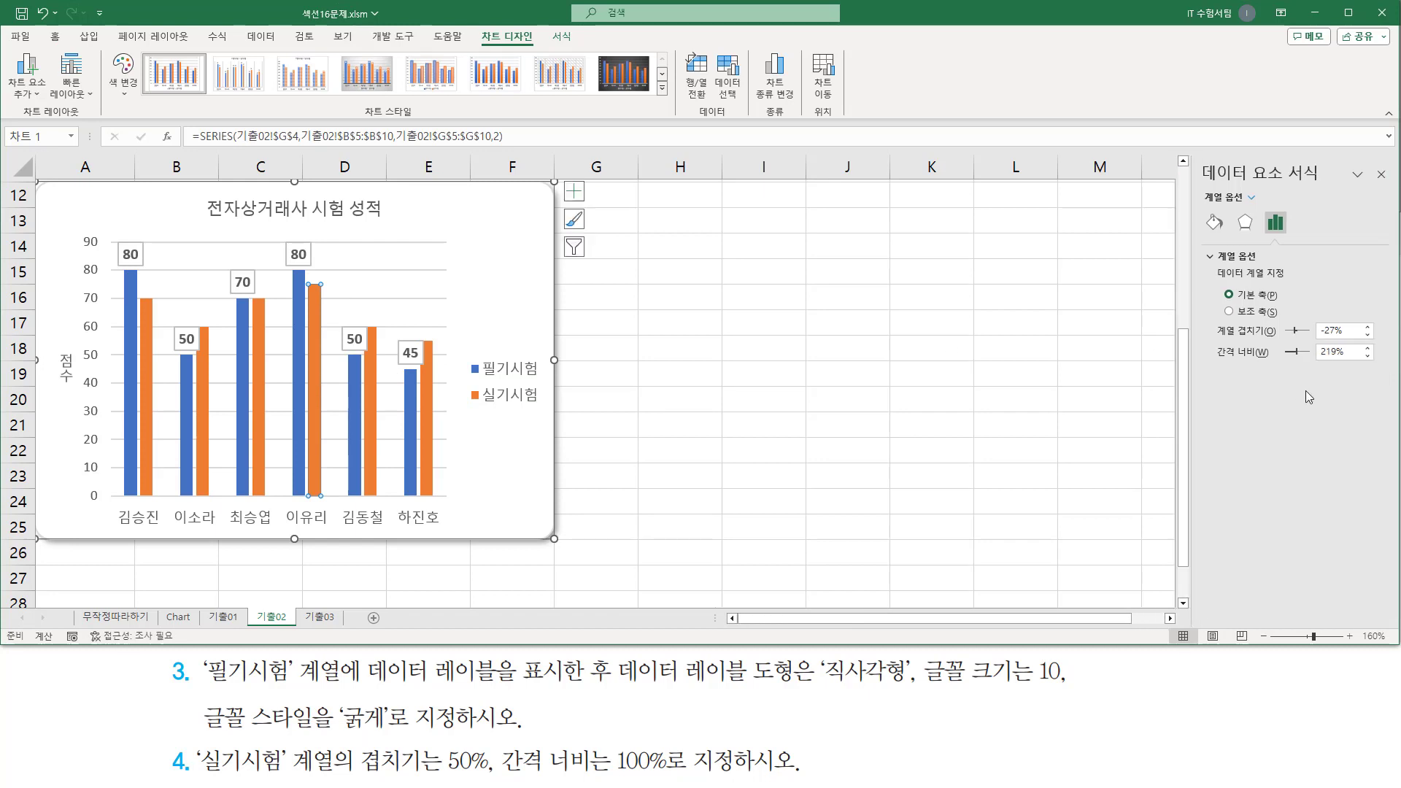
pyautogui.hotkey('ctrl', '2')
pyautogui.moveTo(1193, 153)
pyautogui.mouseDown()
pyautogui.moveTo(1391, 195)
pyautogui.moveTo(1391, 429)
pyautogui.mouseUp()
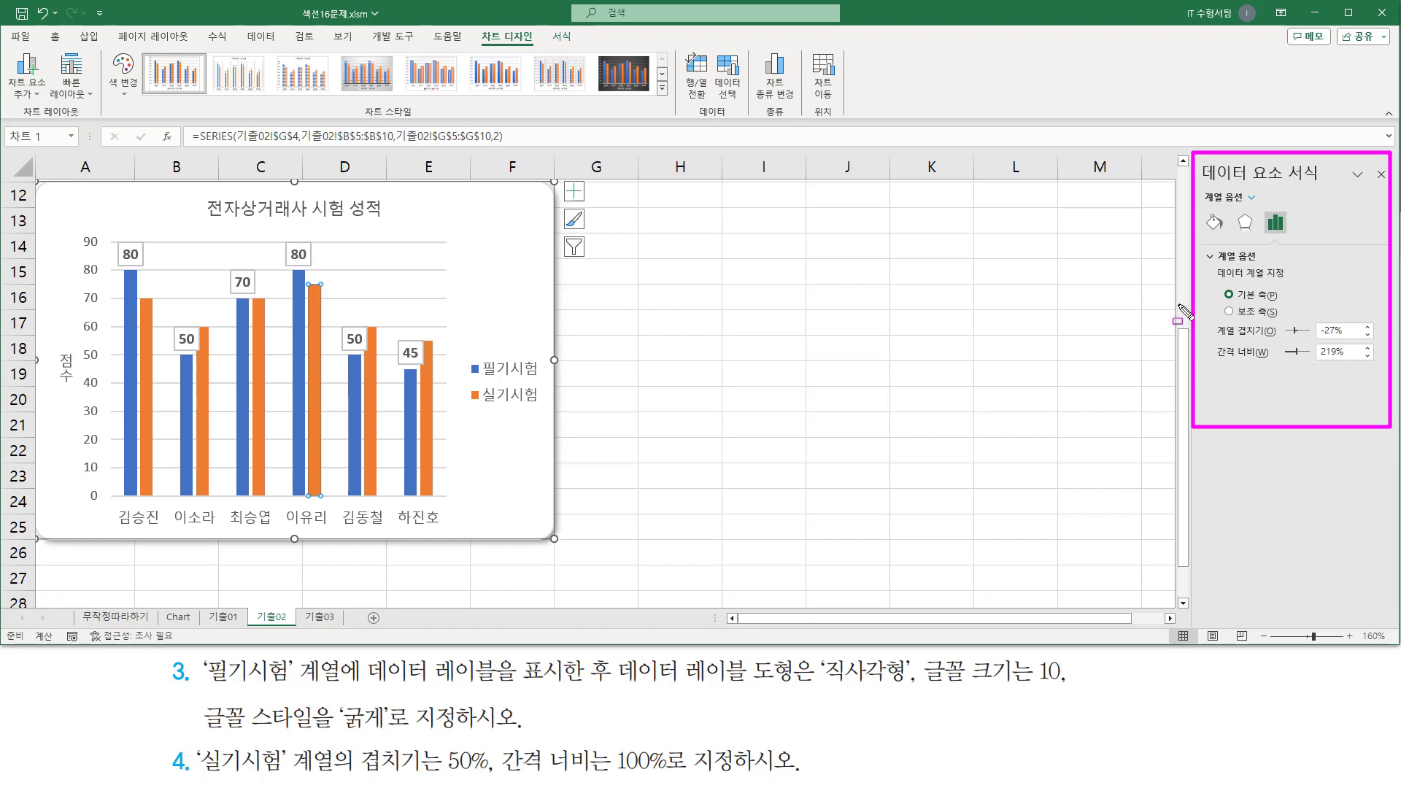
pyautogui.moveTo(1214, 316)
pyautogui.mouseDown()
pyautogui.moveTo(1253, 365)
pyautogui.moveTo(1290, 366)
pyautogui.mouseUp()
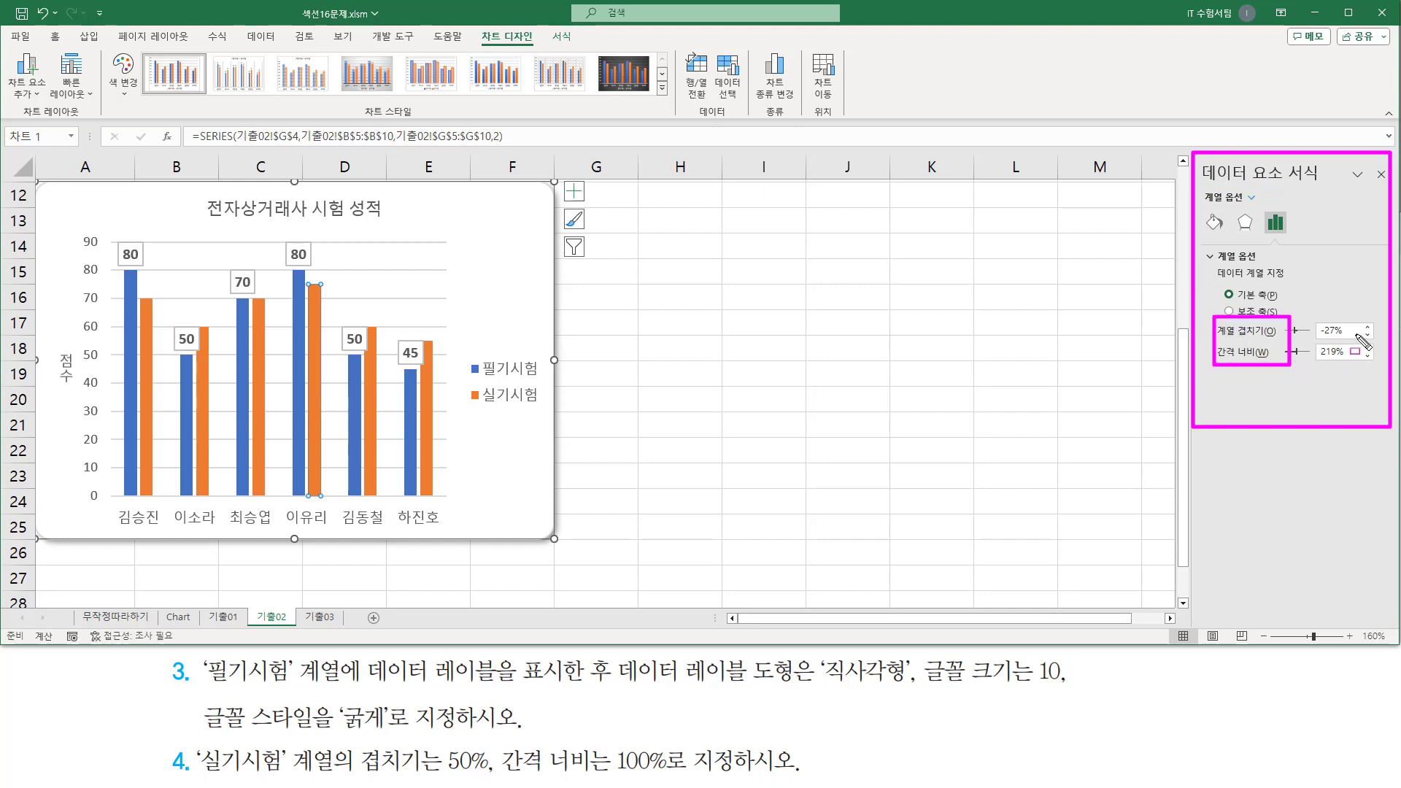
pyautogui.press('Escape')
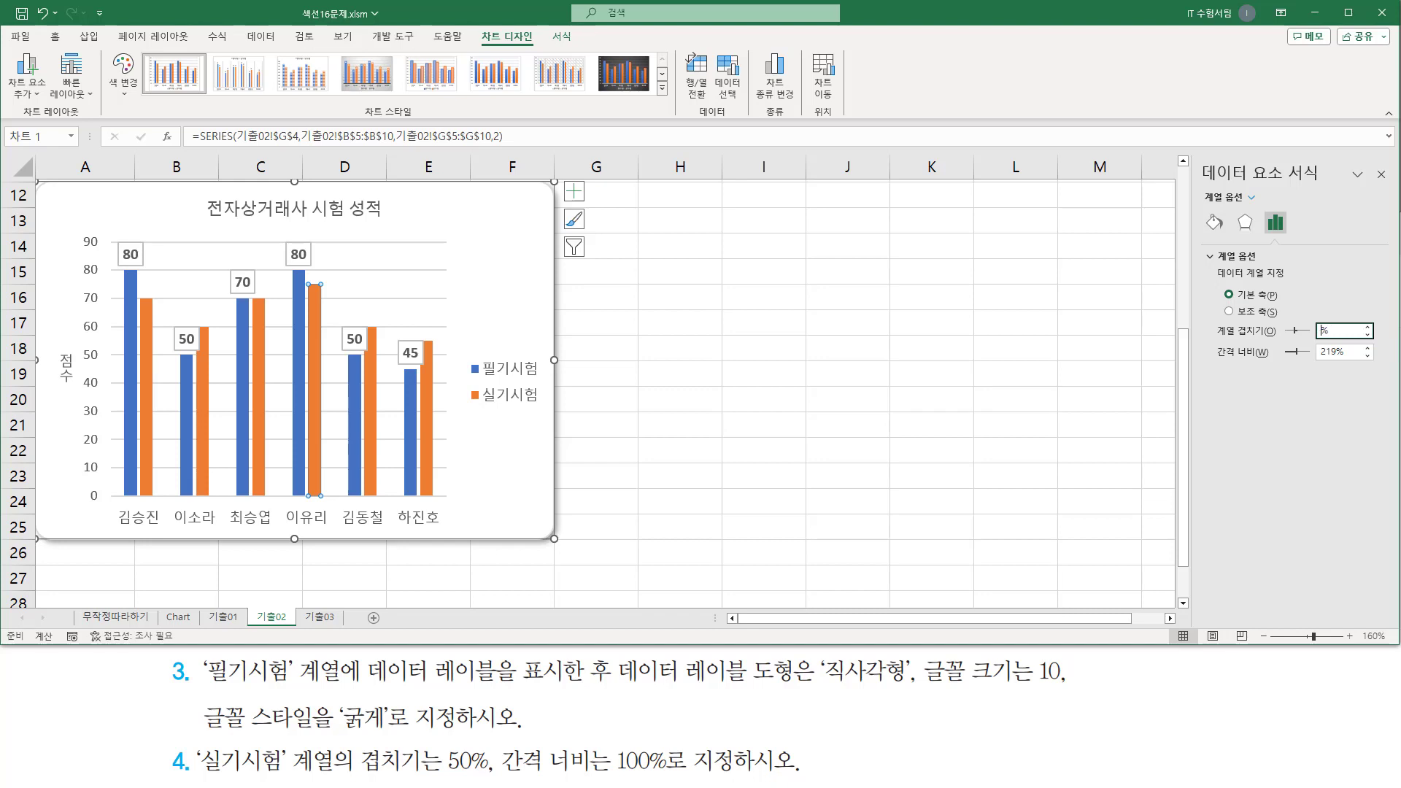
pyautogui.press('Return')
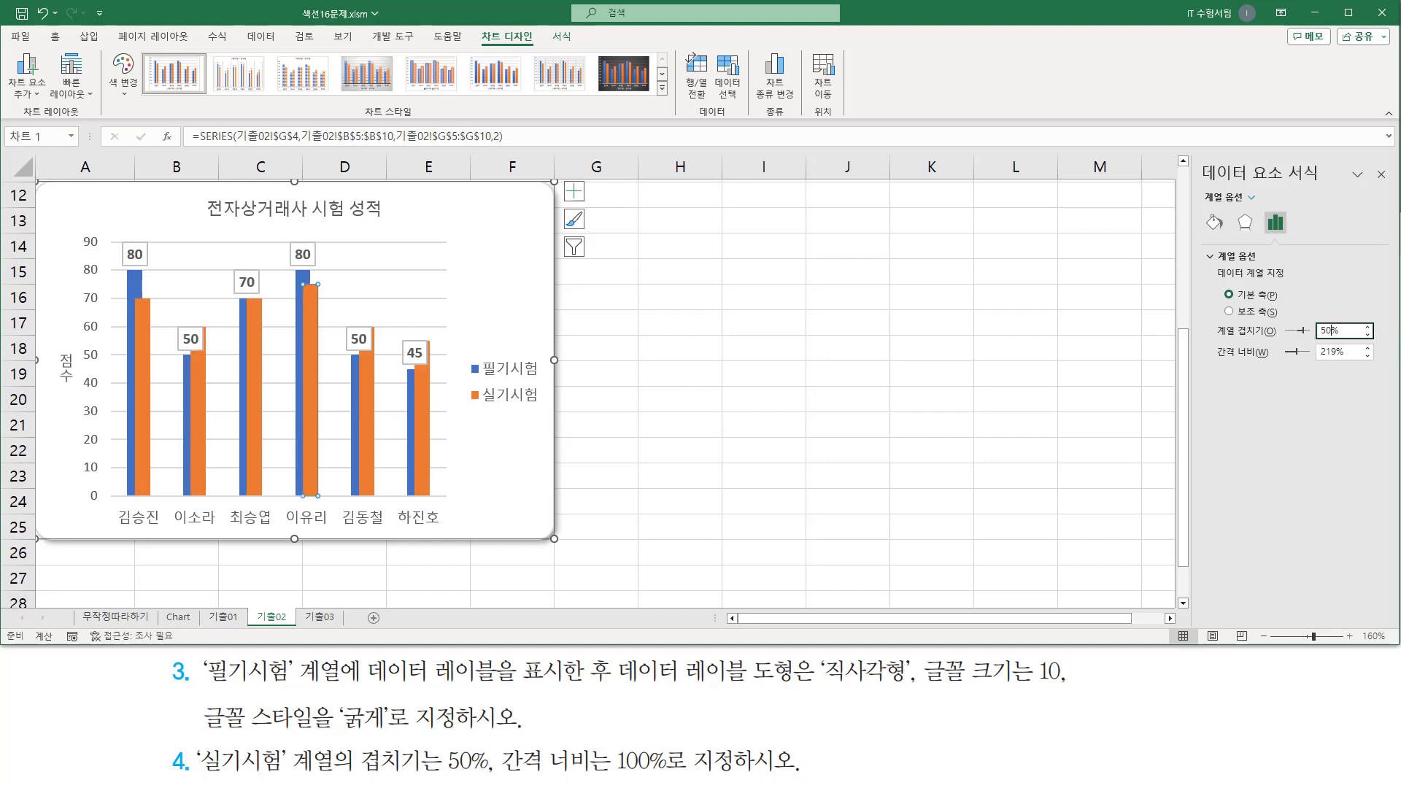
# - Set the gap width of the '실기시험' series to 100% and close the formatting pane
pyautogui.click(1337, 355)
pyautogui.press('Return')
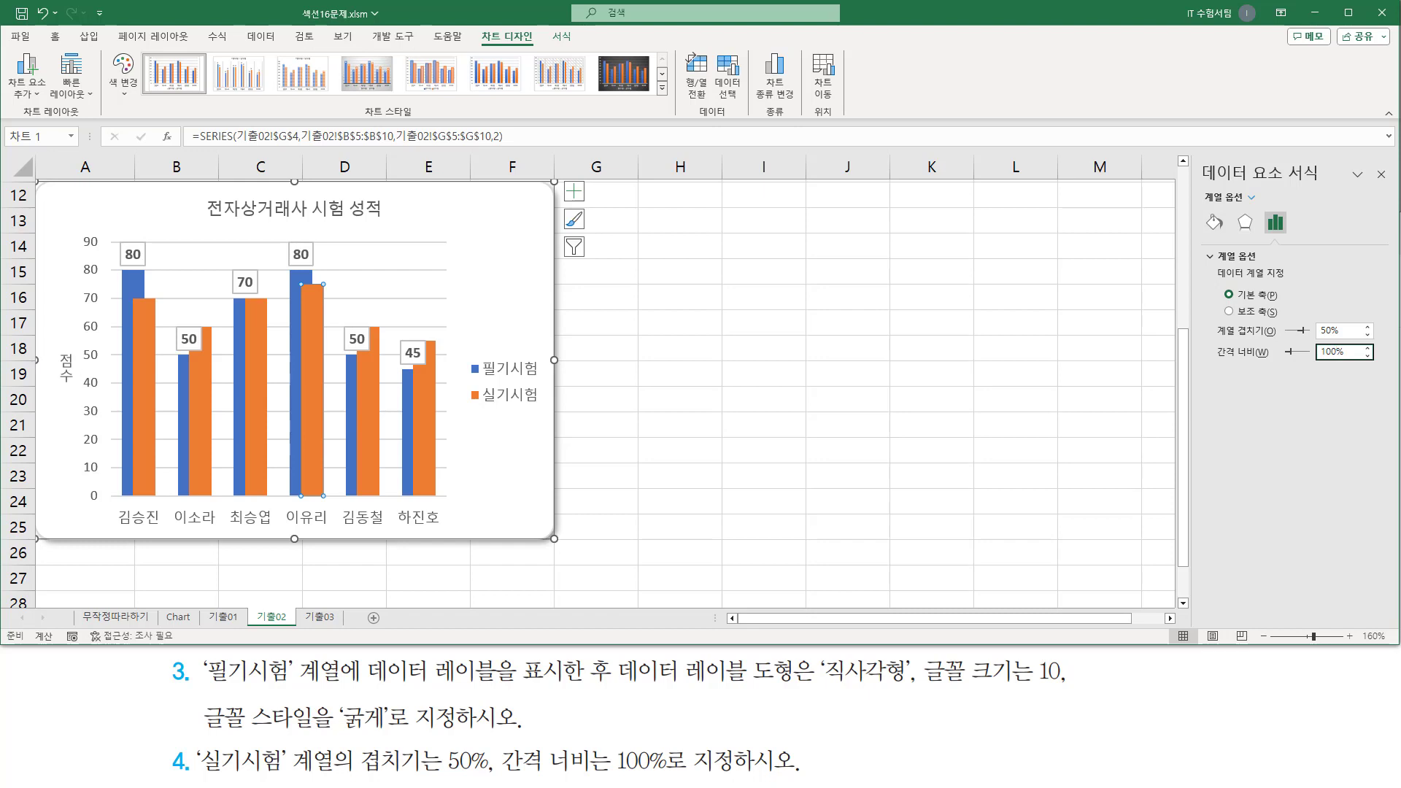
pyautogui.click(1382, 175)
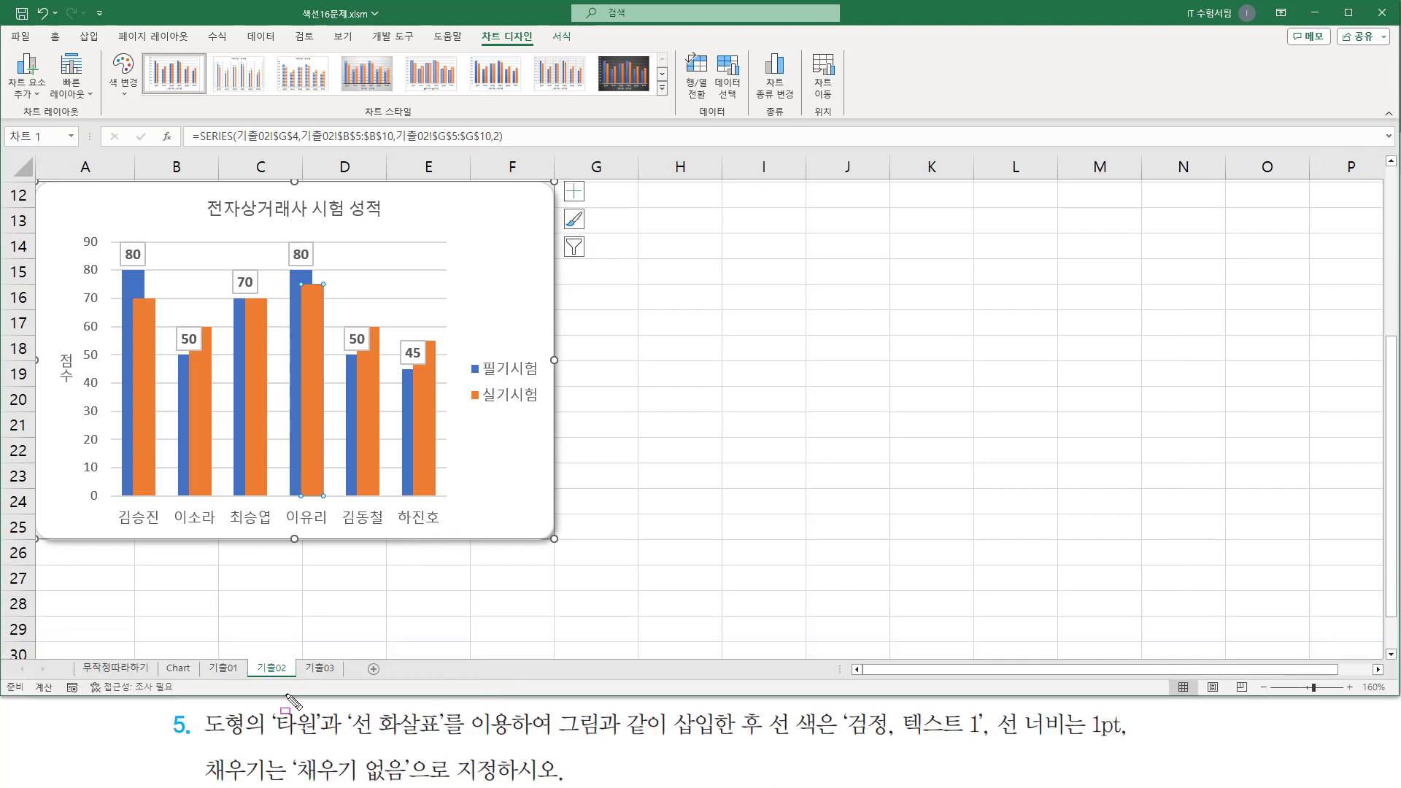
pyautogui.moveTo(272, 740); pyautogui.dragTo(441, 738)
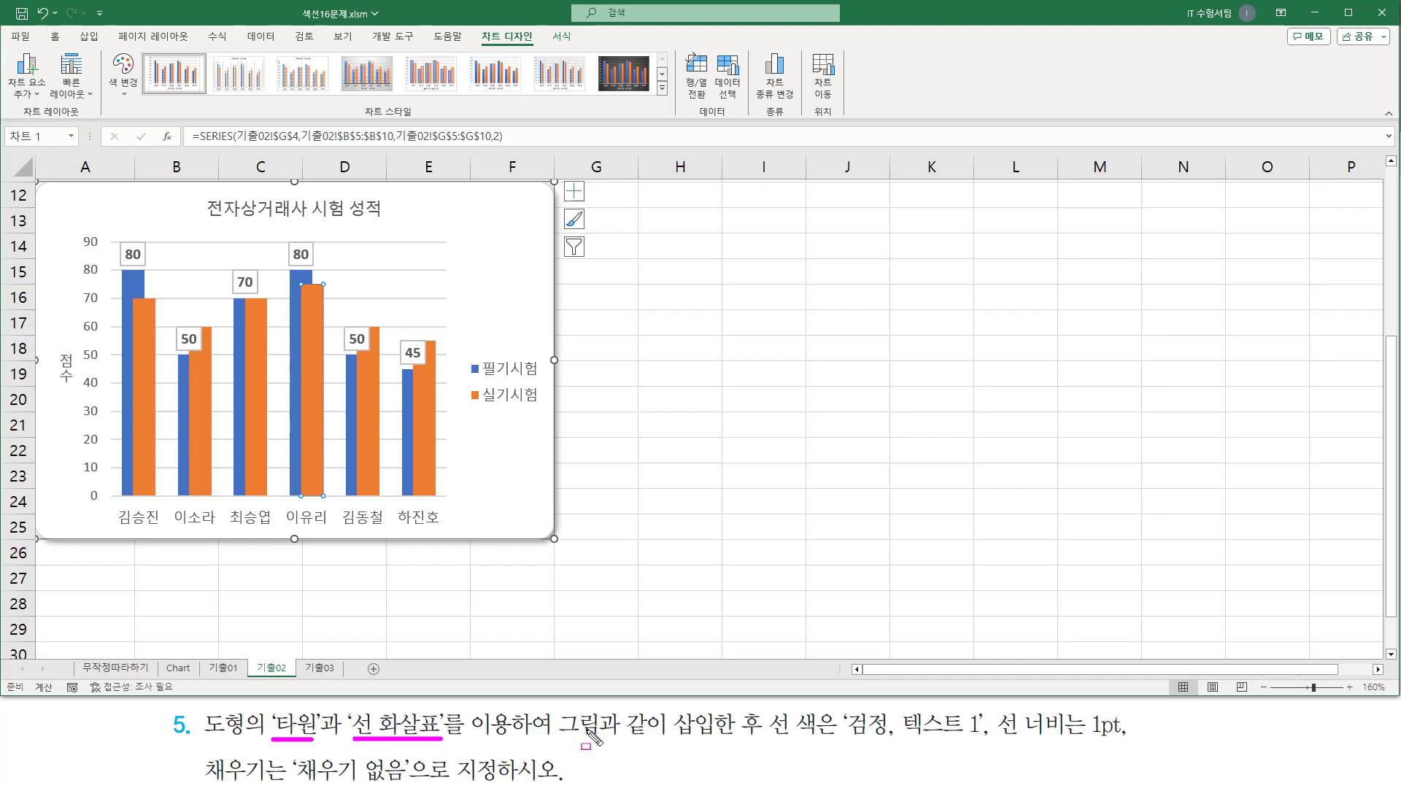
pyautogui.moveTo(553, 705)
pyautogui.mouseDown()
pyautogui.moveTo(673, 745)
pyautogui.moveTo(1130, 741)
pyautogui.mouseUp()
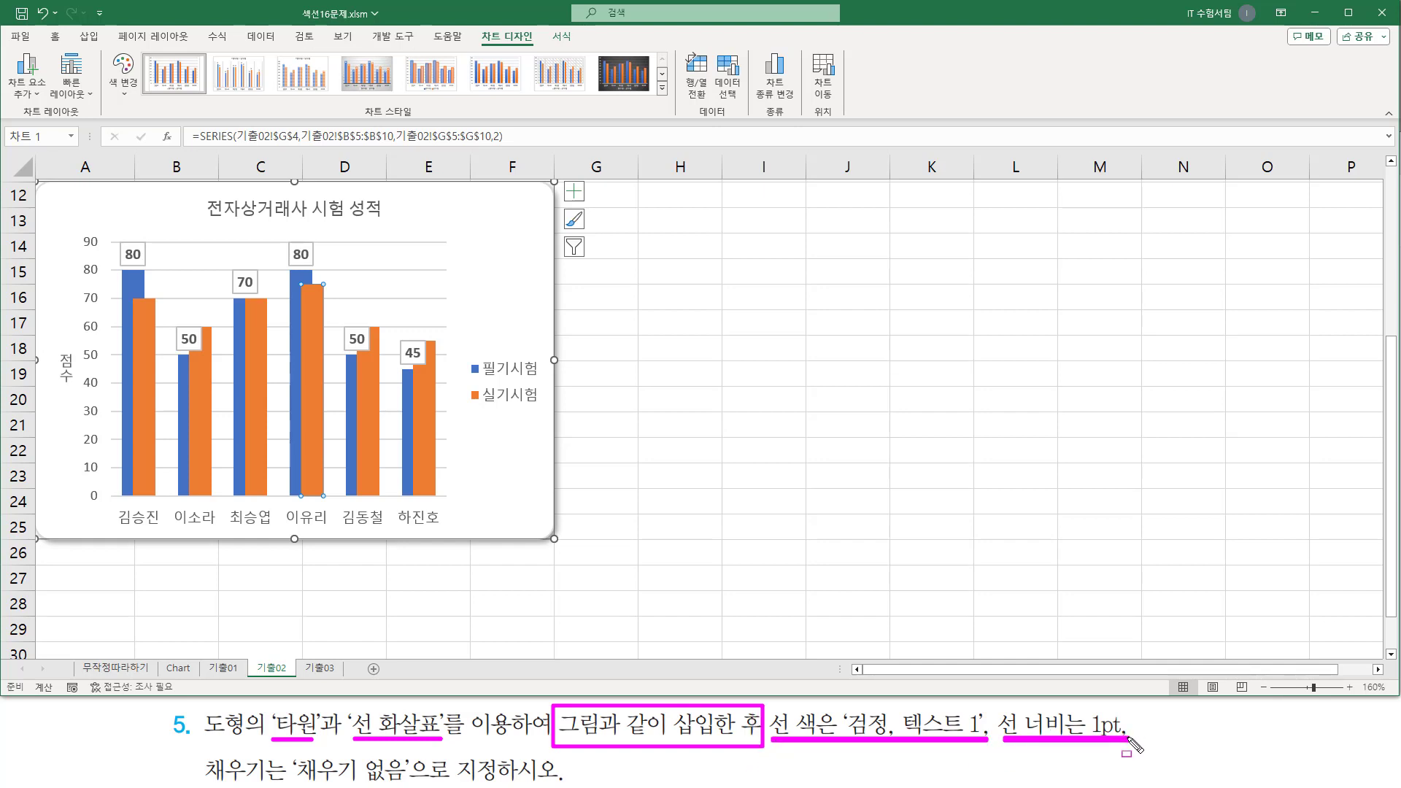
pyautogui.moveTo(297, 780); pyautogui.dragTo(402, 781)
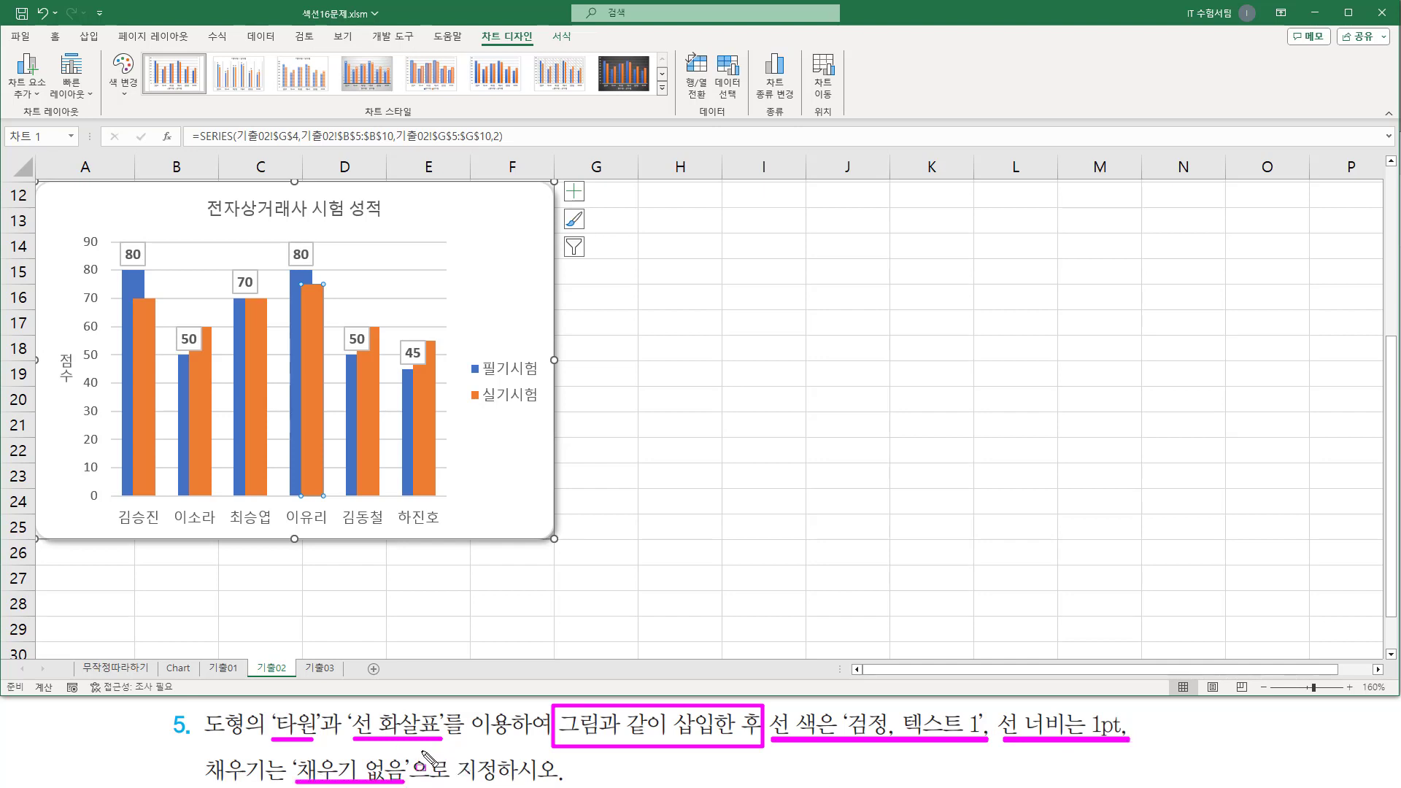
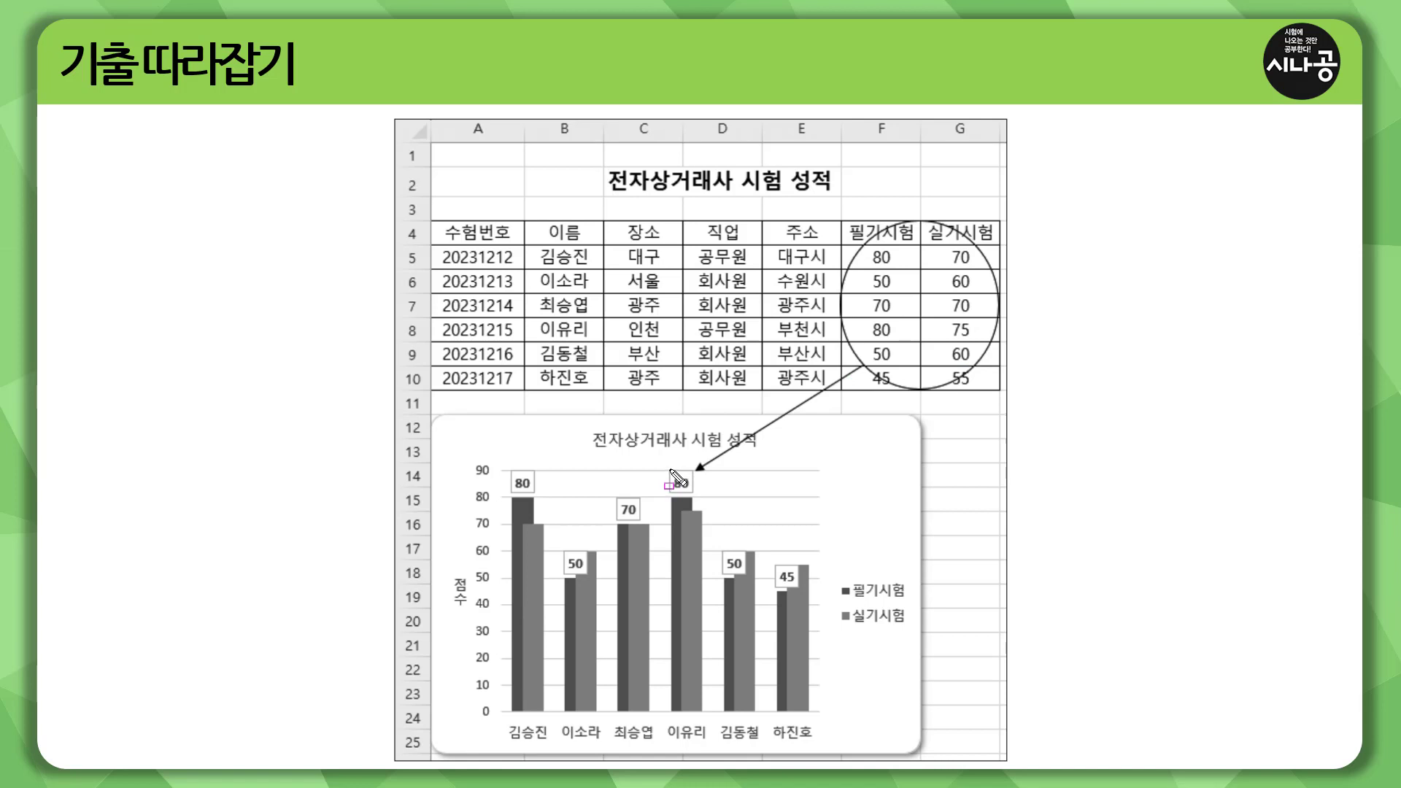
pyautogui.moveTo(668, 468); pyautogui.dragTo(696, 495)
pyautogui.hotkey('ctrl', 'z')
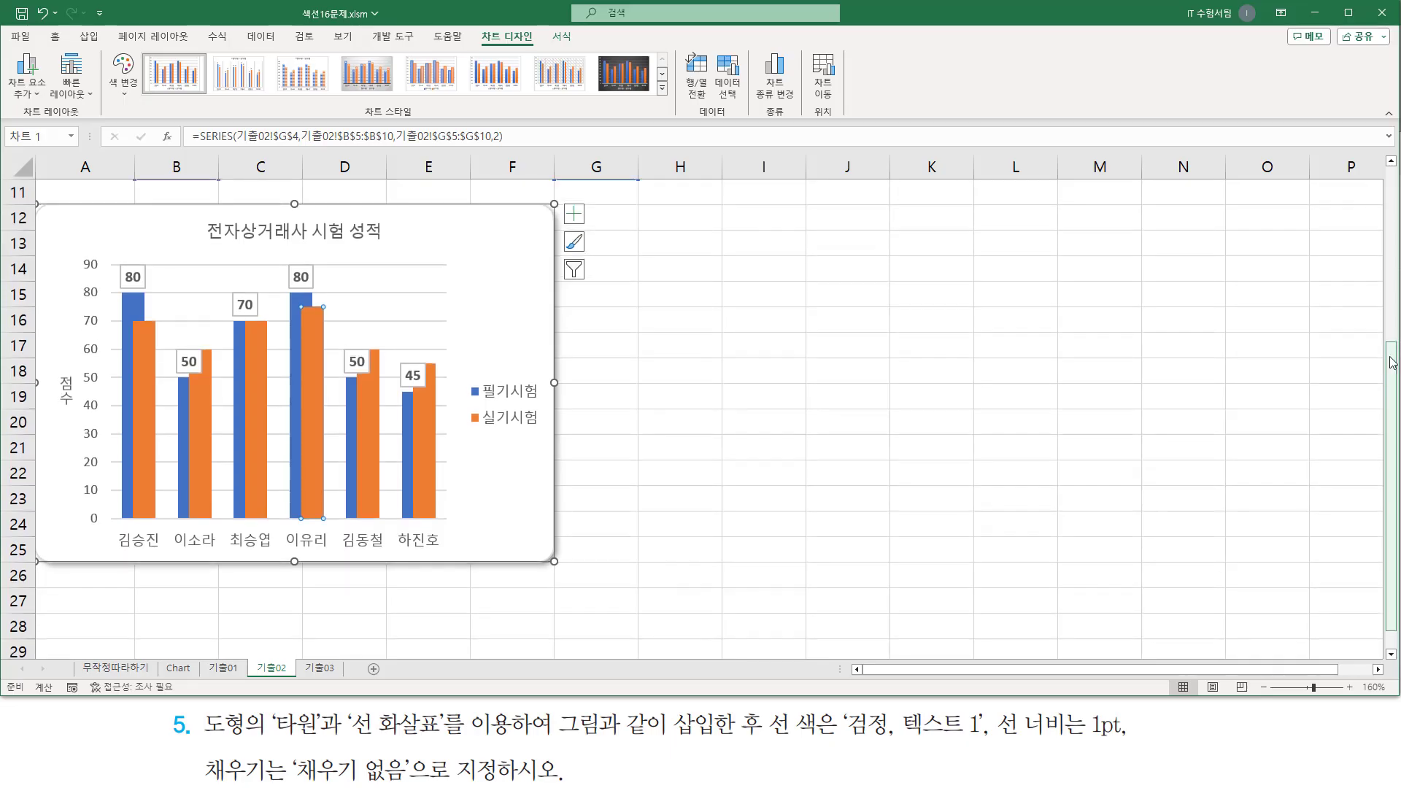
# - Insert an ellipse ('타원') about 4.05 cm high and 3.79 cm wide over the exam score columns, covering F4:G10
pyautogui.scroll(4, 1386, 165)
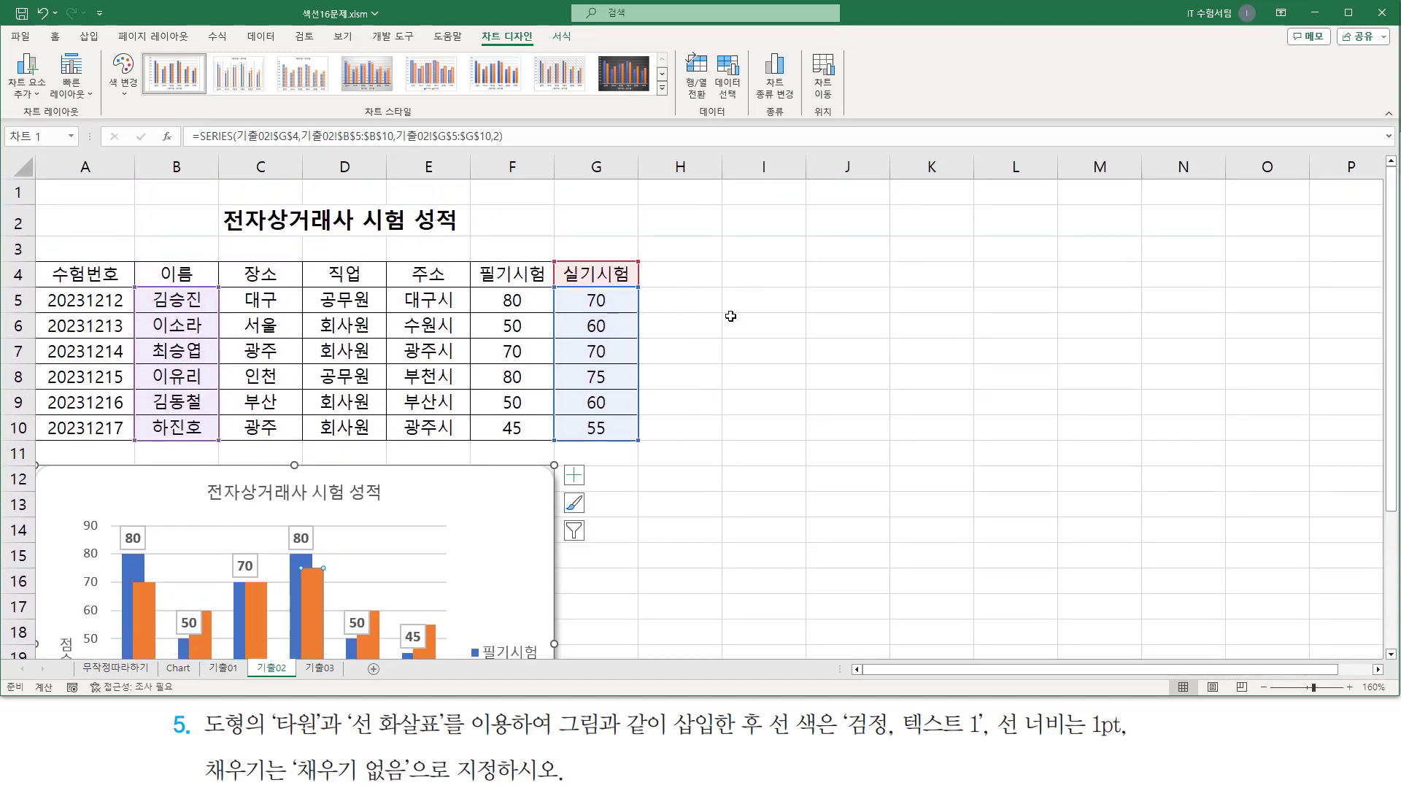
pyautogui.click(731, 316)
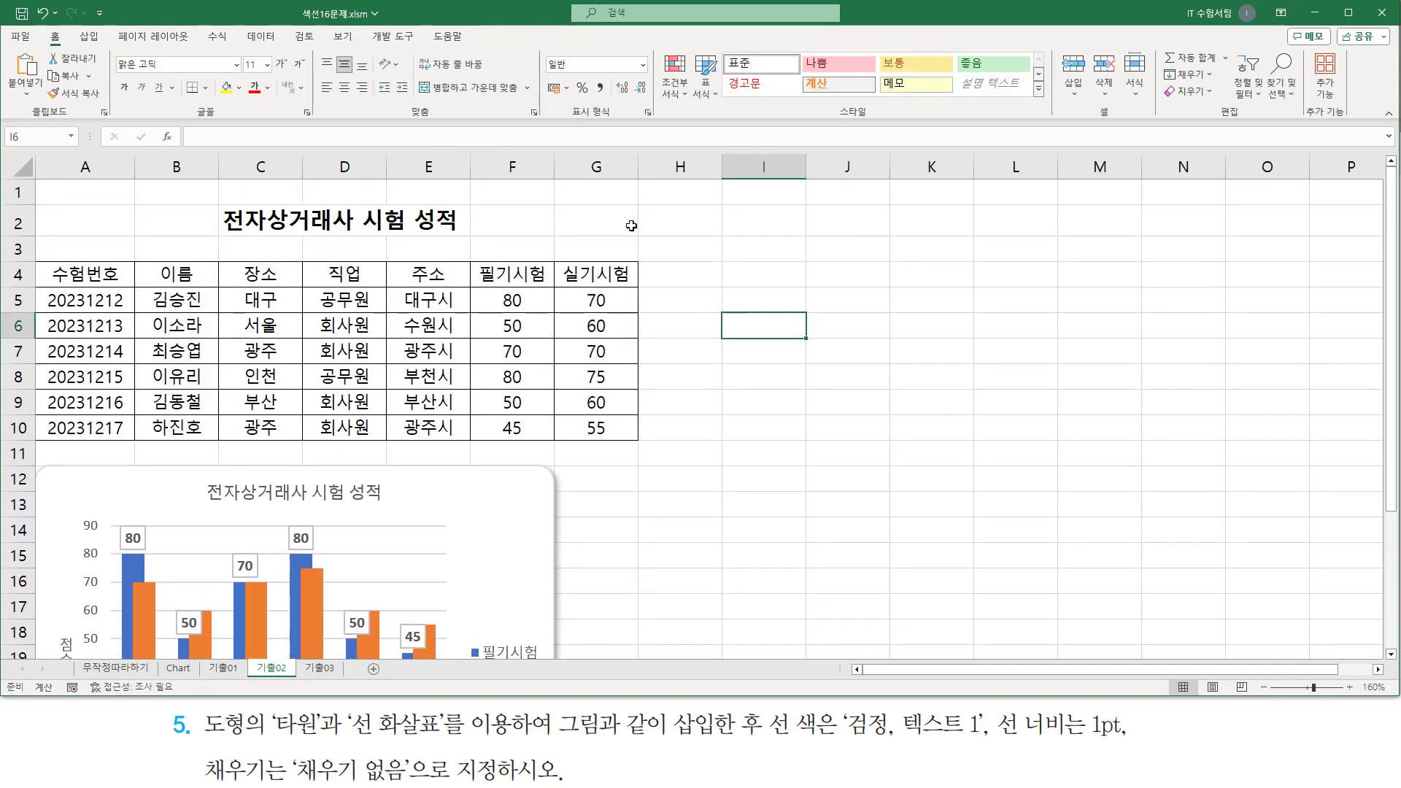
pyautogui.click(99, 40)
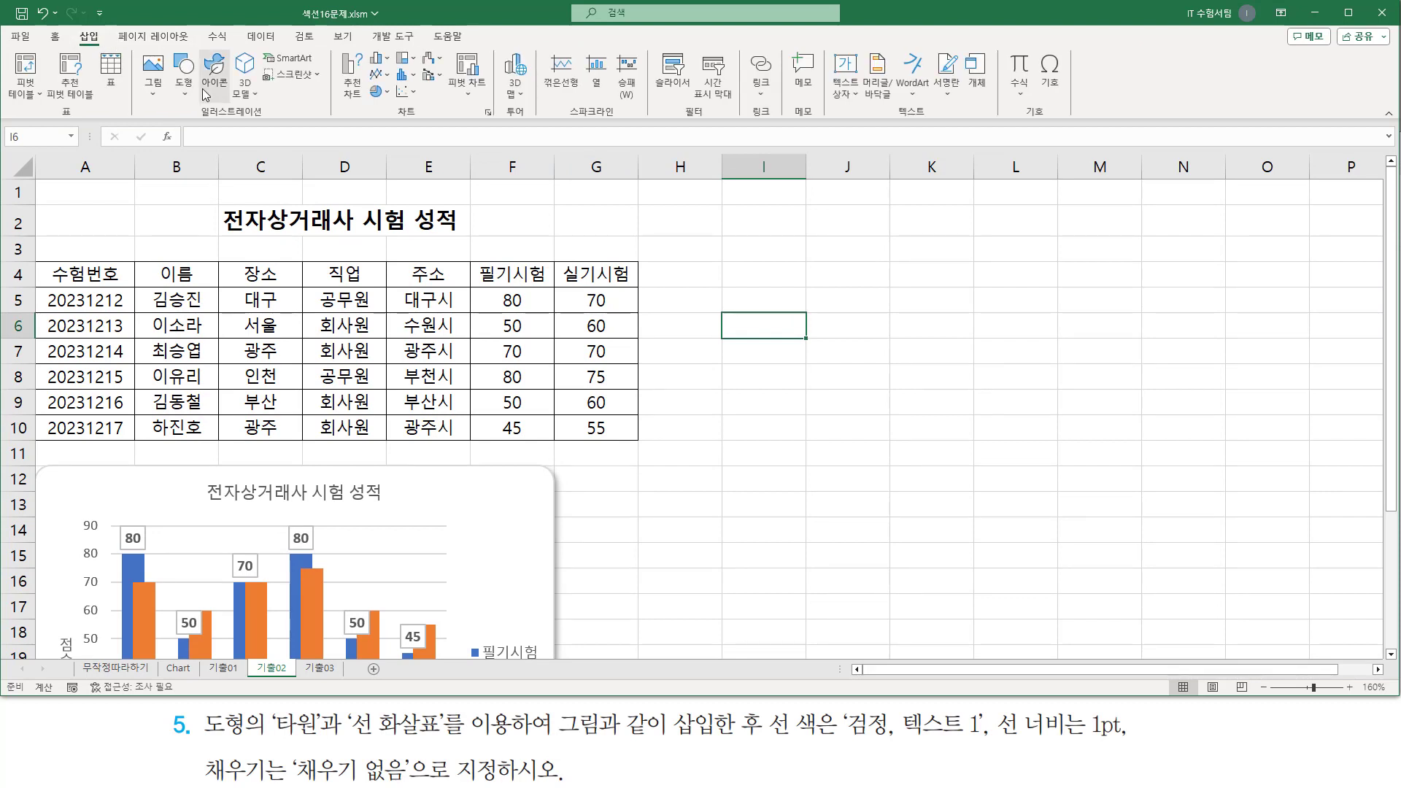
pyautogui.moveTo(192, 120); pyautogui.dragTo(261, 119)
pyautogui.moveTo(170, 50); pyautogui.dragTo(197, 104)
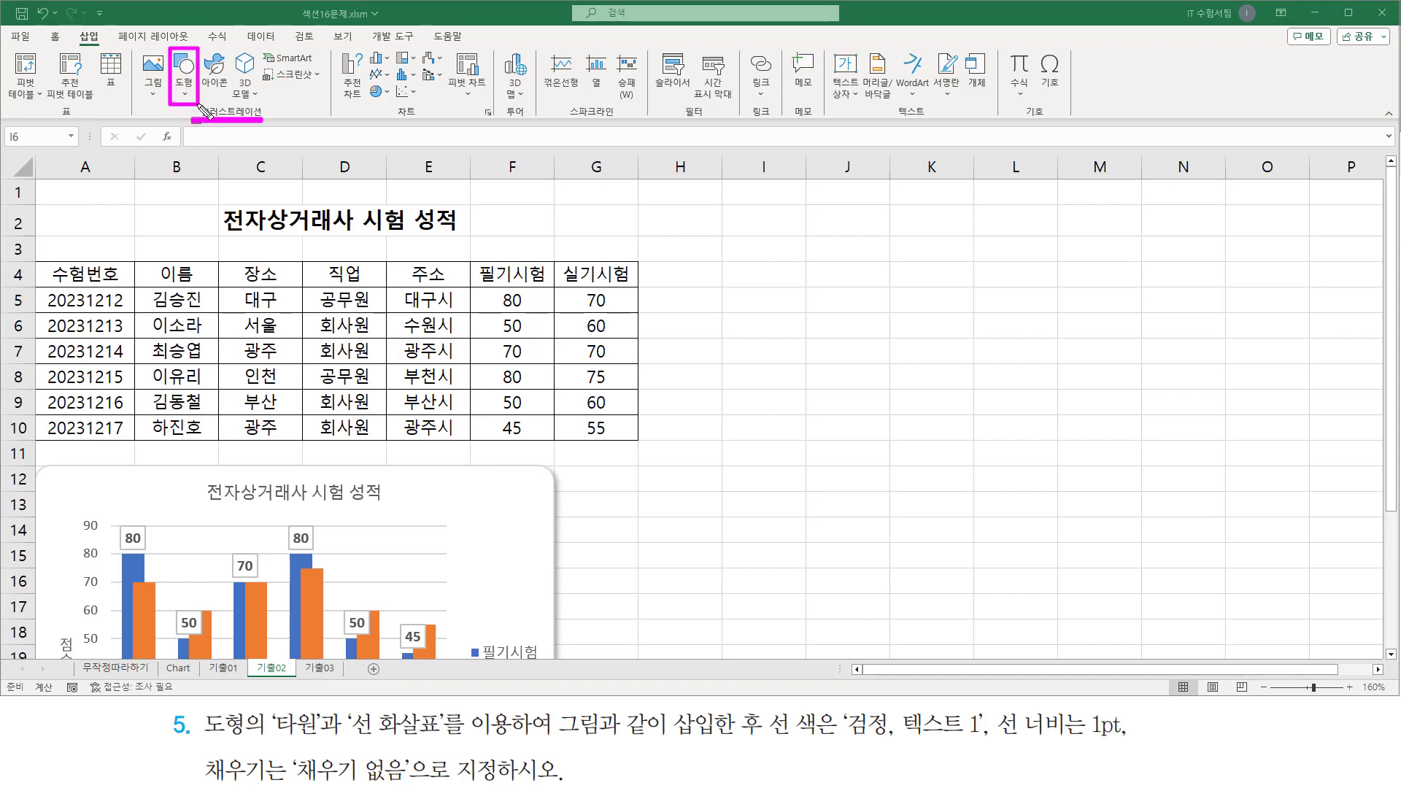
pyautogui.press('Escape')
pyautogui.click(184, 92)
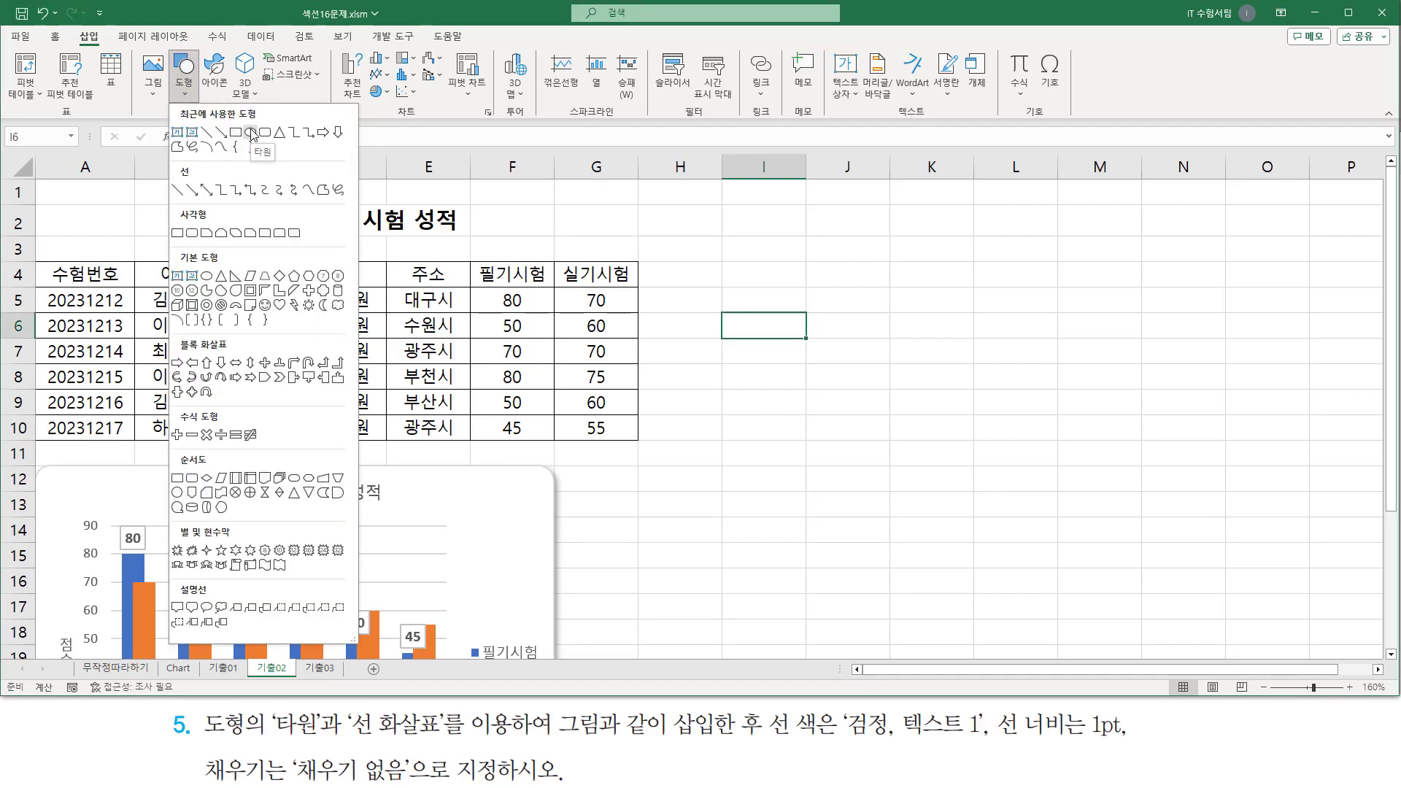
pyautogui.click(251, 133)
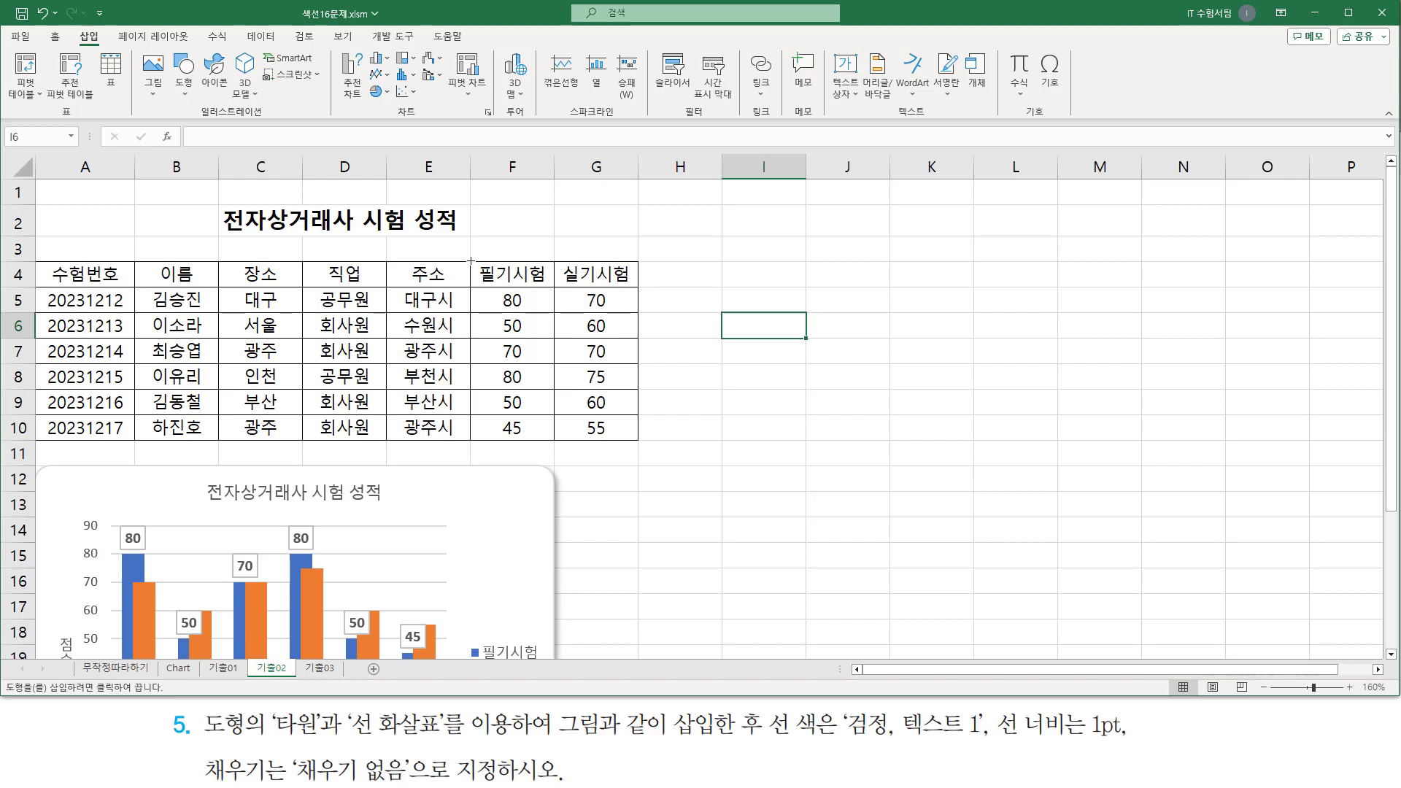
pyautogui.moveTo(470, 259); pyautogui.dragTo(638, 439)
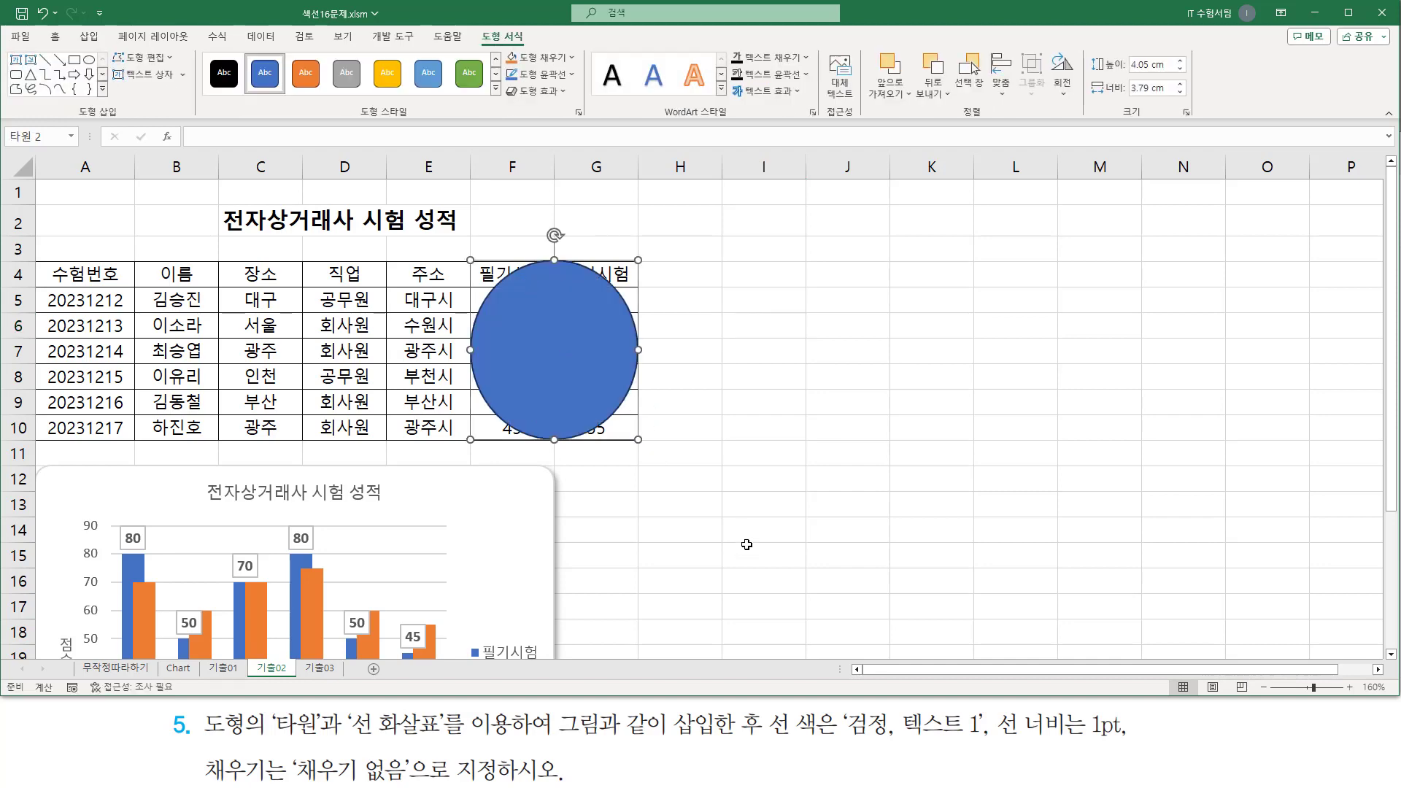
# - Set the ellipse's shape fill to no fill ('채우기 없음')
pyautogui.moveTo(197, 747); pyautogui.dragTo(413, 786)
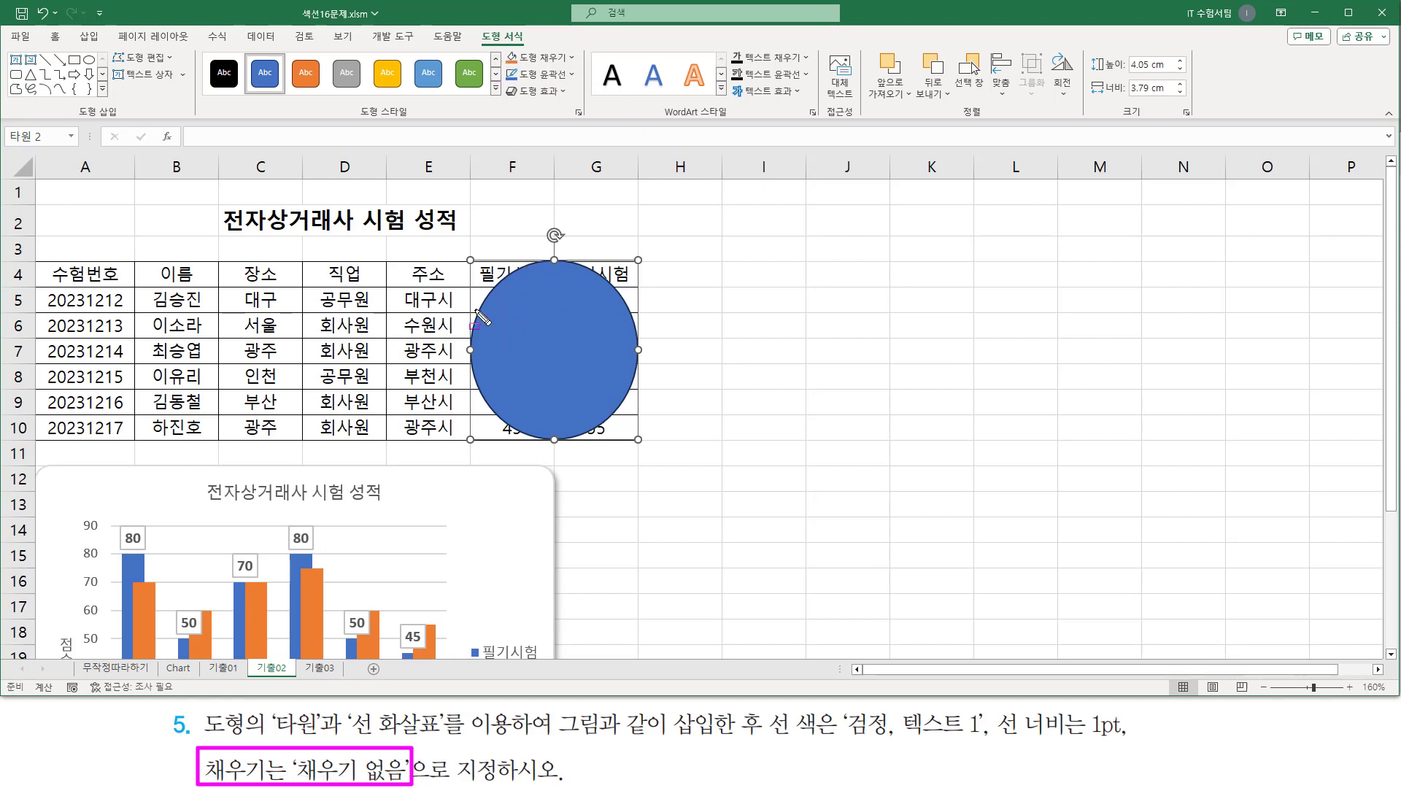
pyautogui.moveTo(475, 25)
pyautogui.mouseDown()
pyautogui.moveTo(531, 49)
pyautogui.moveTo(517, 68)
pyautogui.moveTo(570, 68)
pyautogui.moveTo(572, 51)
pyautogui.mouseUp()
pyautogui.press('Escape')
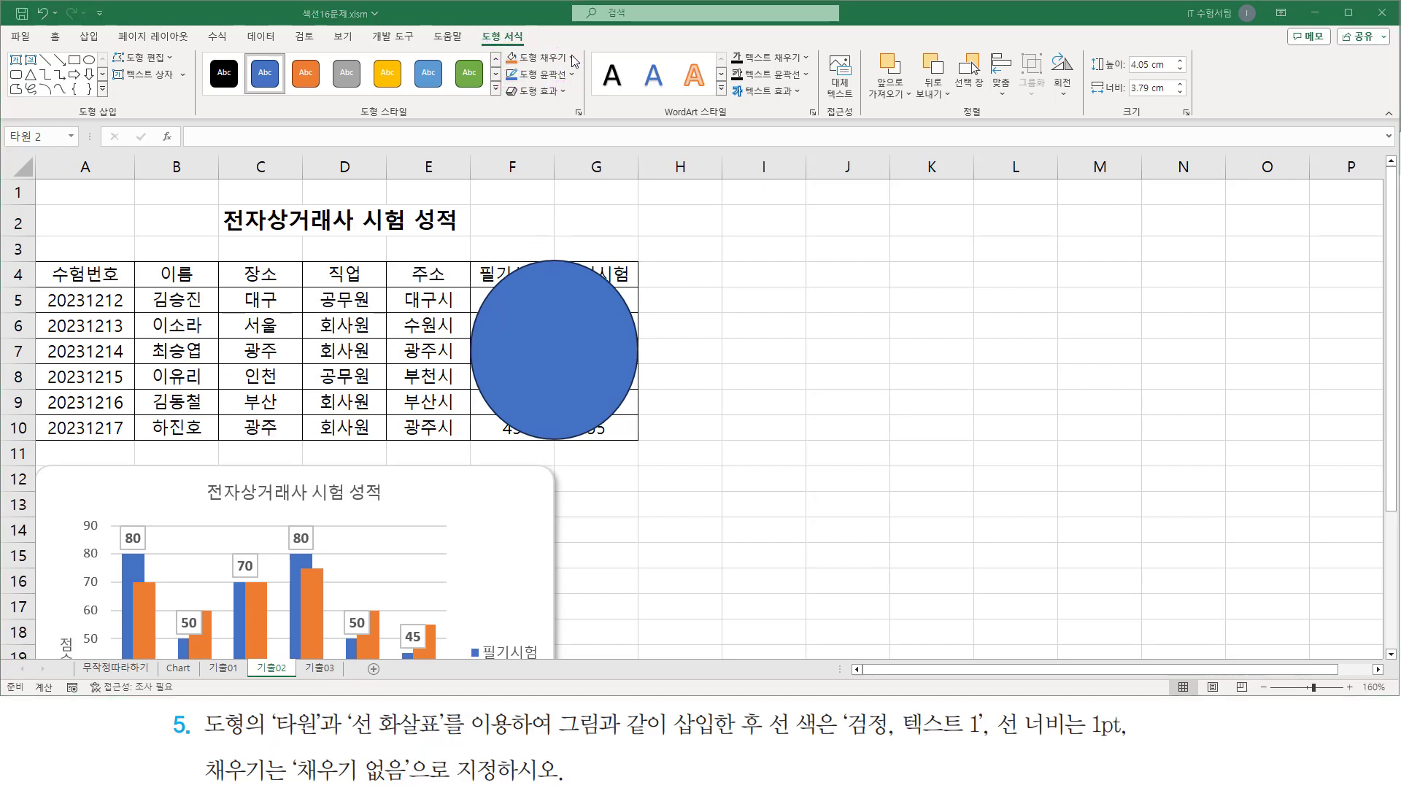
pyautogui.click(572, 59)
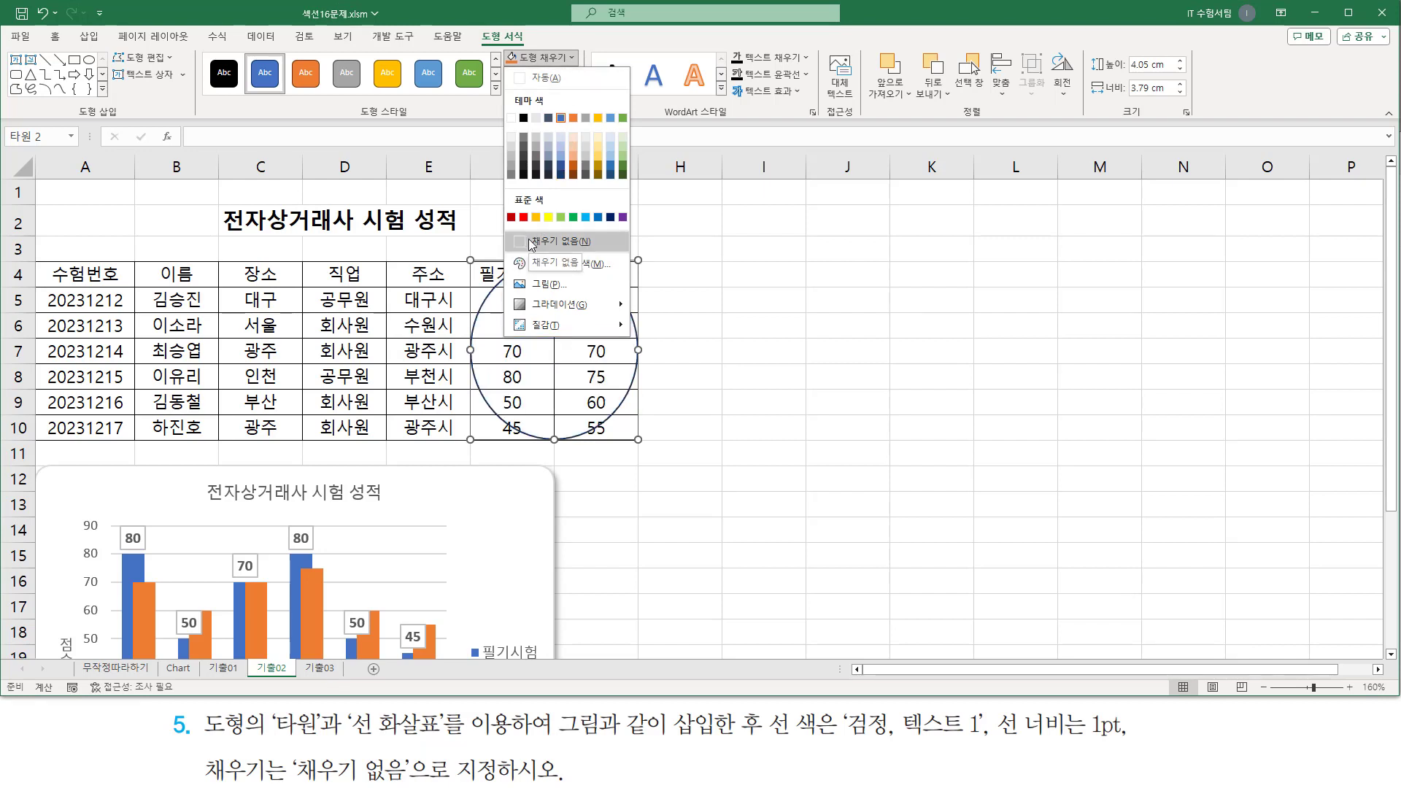
pyautogui.click(531, 243)
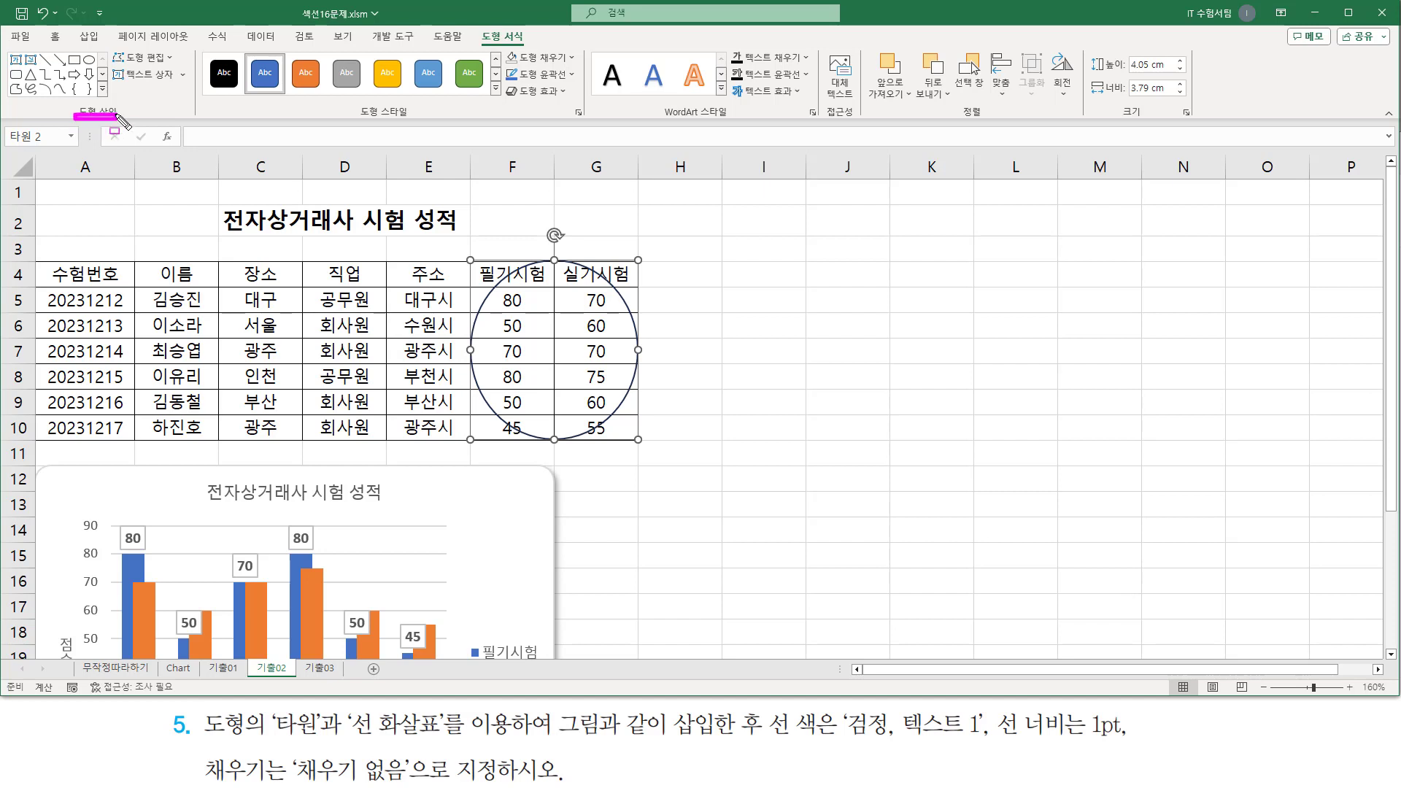
# - Draw a line arrow ('선 화살표') from the ellipse's lower-left edge to the data label of the chart's fourth '필기시험' column
pyautogui.click(60, 60)
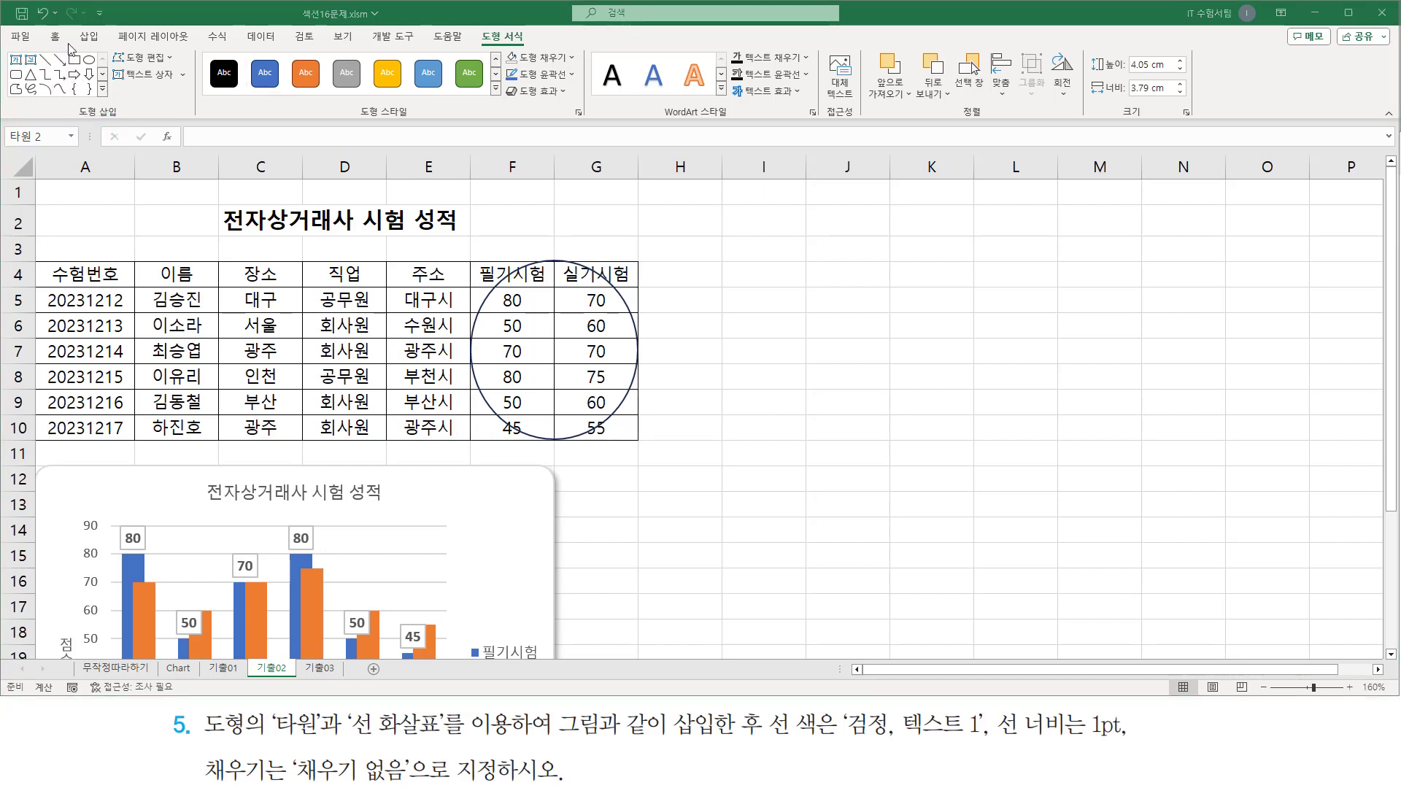
pyautogui.press('Escape')
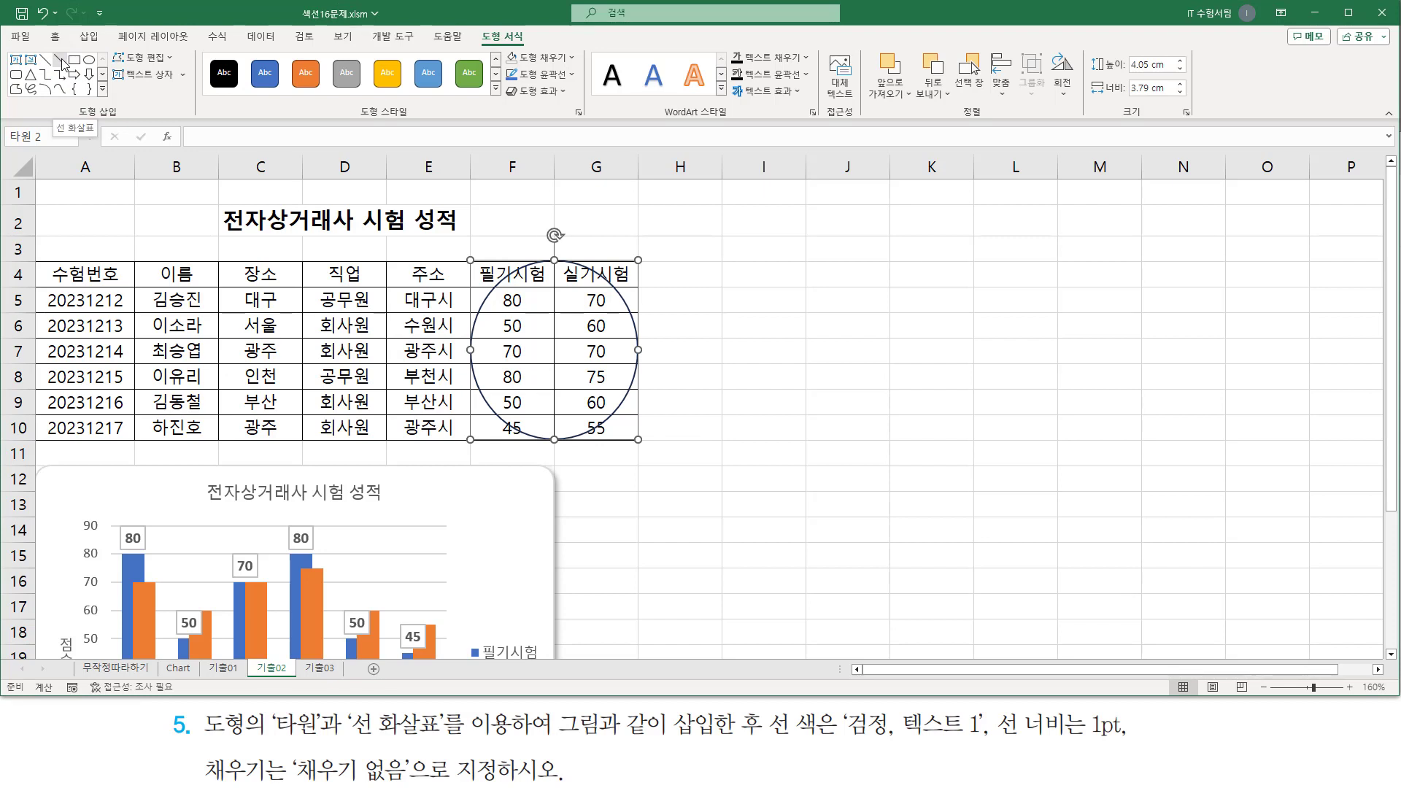
pyautogui.click(62, 63)
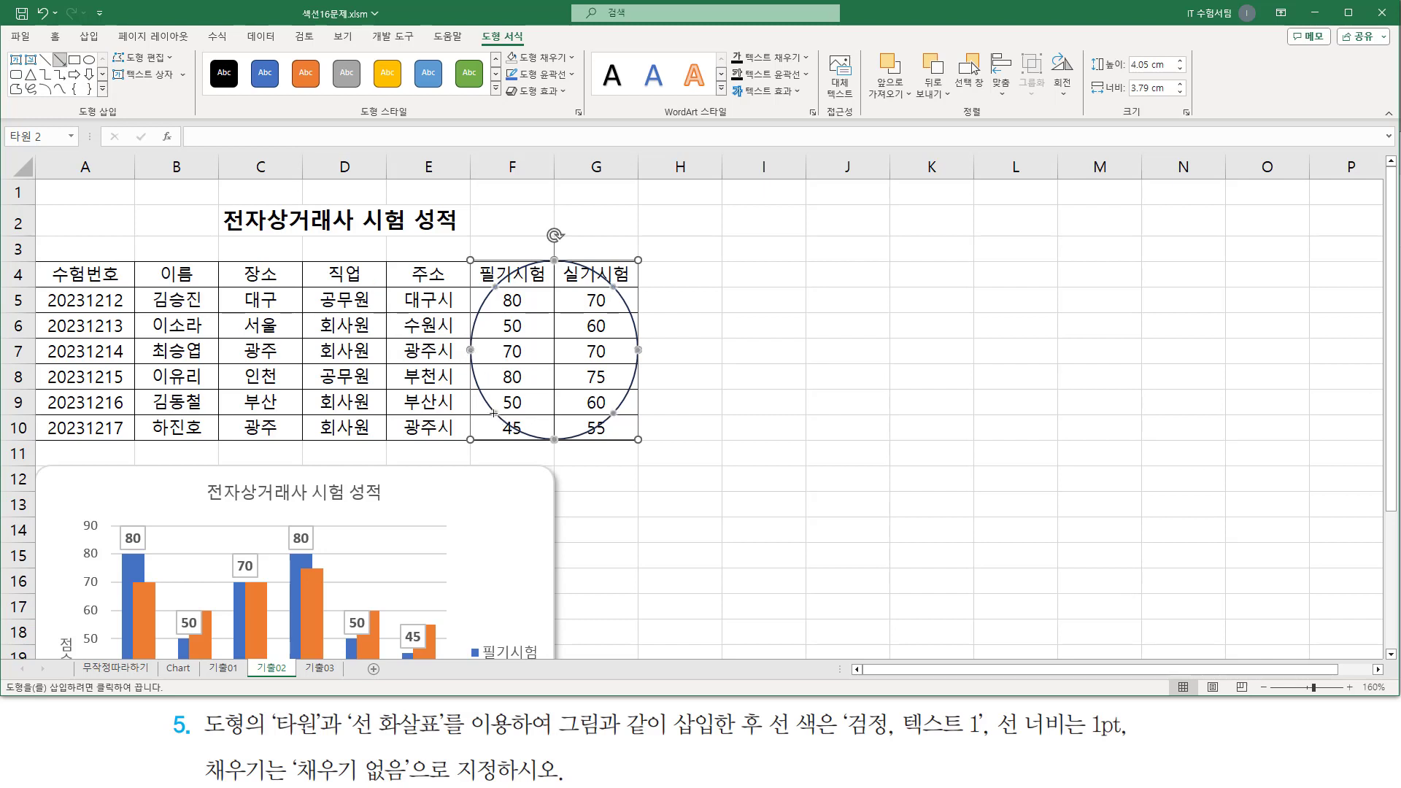
pyautogui.moveTo(493, 413); pyautogui.dragTo(312, 524)
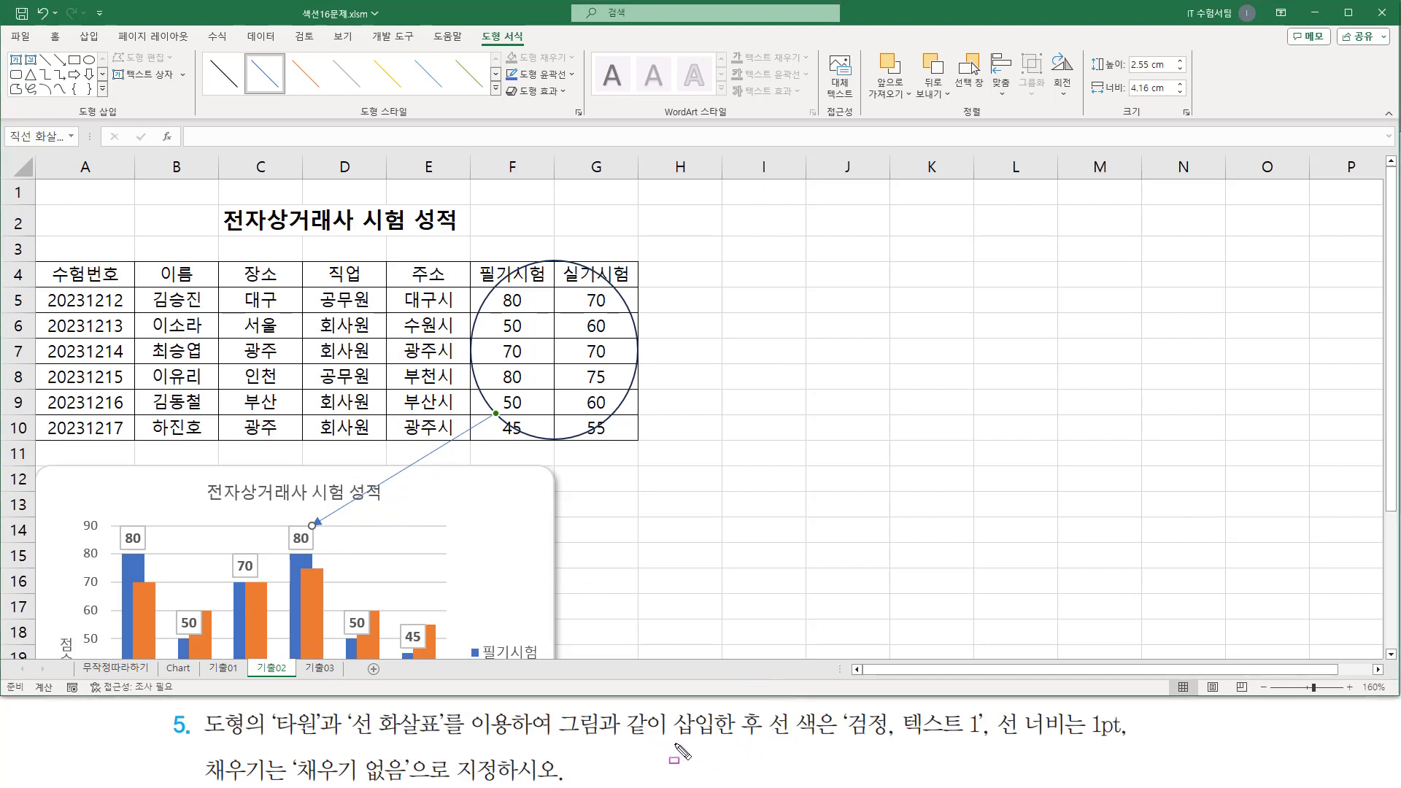
# - Select the ellipse and the arrow together and set their outline colour to '검정, 텍스트 1'
pyautogui.moveTo(673, 745); pyautogui.dragTo(985, 751)
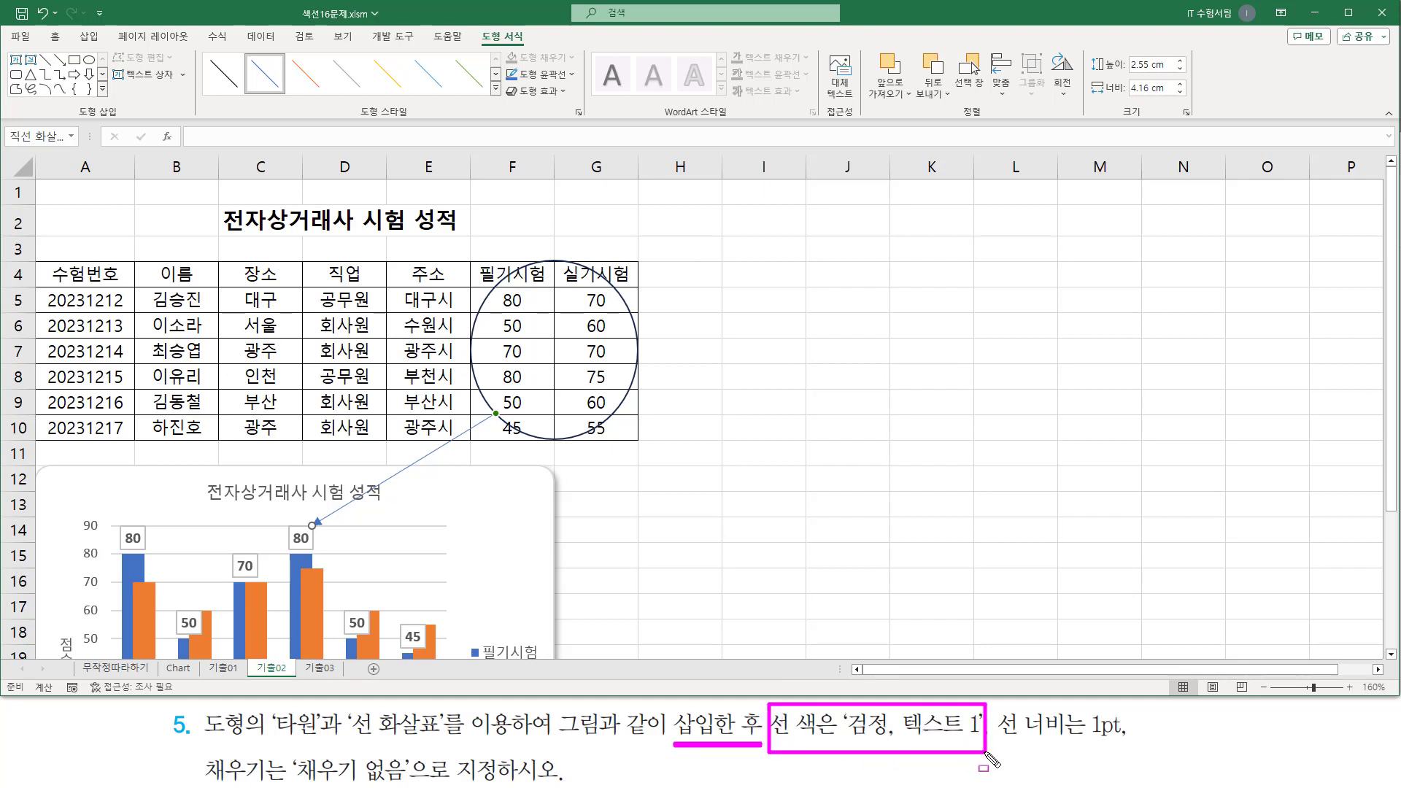
pyautogui.moveTo(991, 703); pyautogui.dragTo(1136, 759)
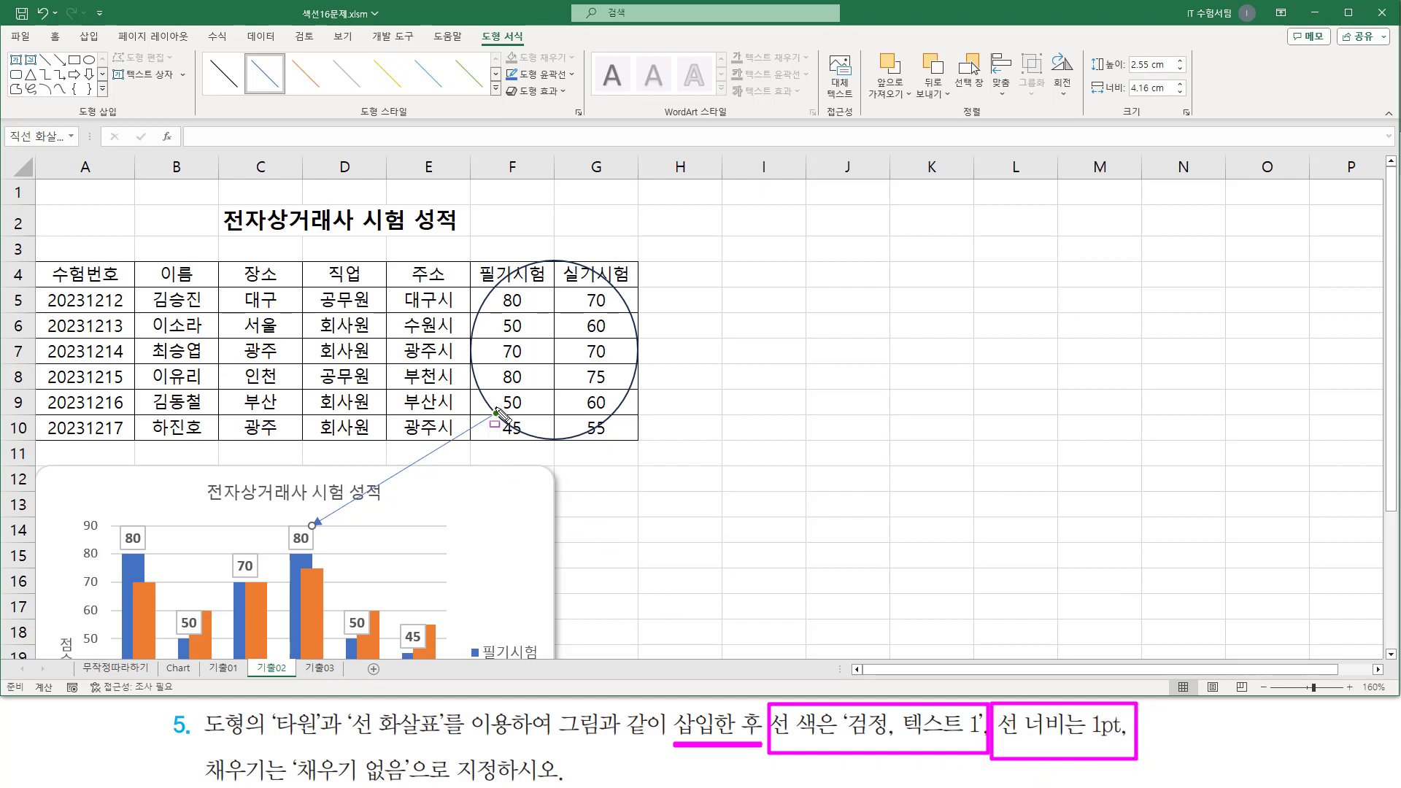
pyautogui.press('Escape')
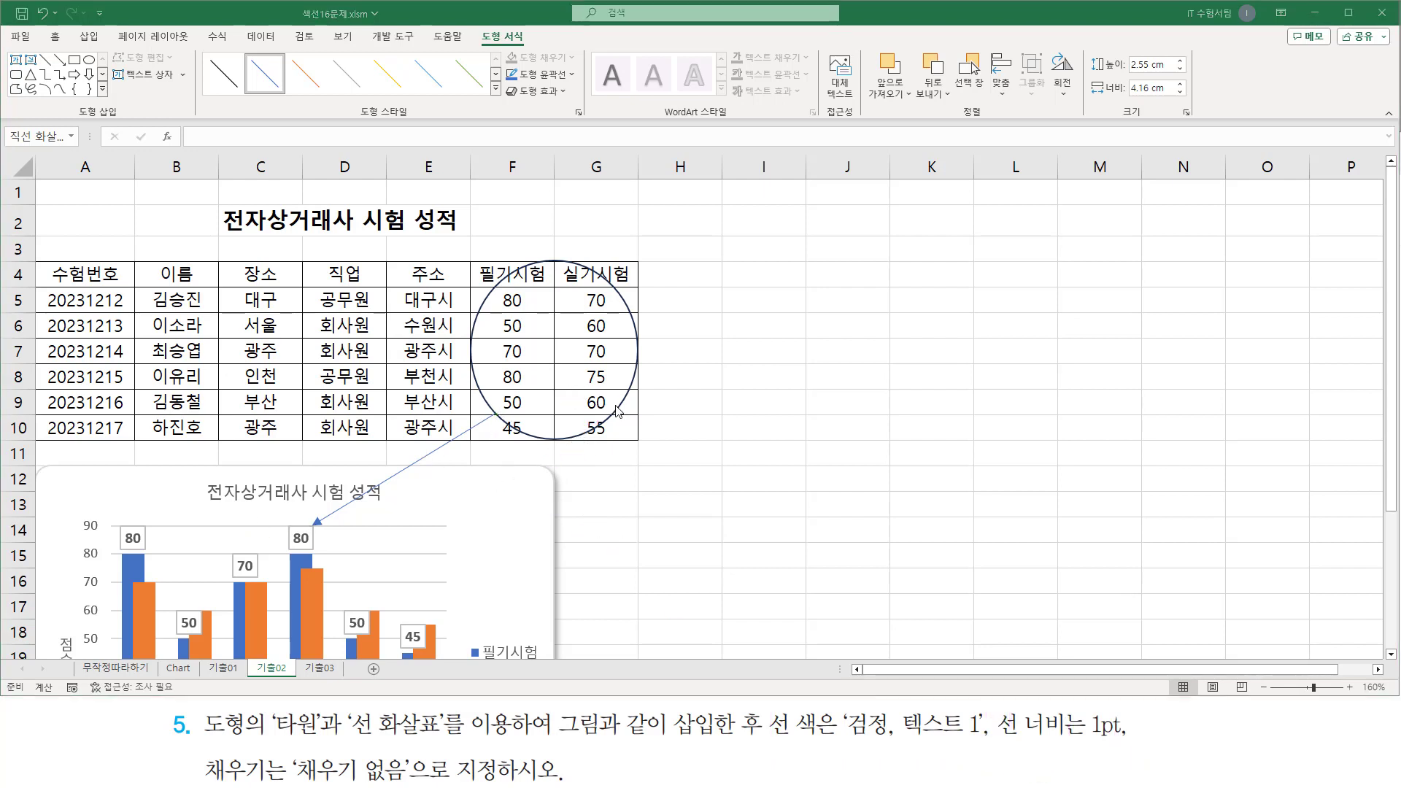
pyautogui.click(616, 413)
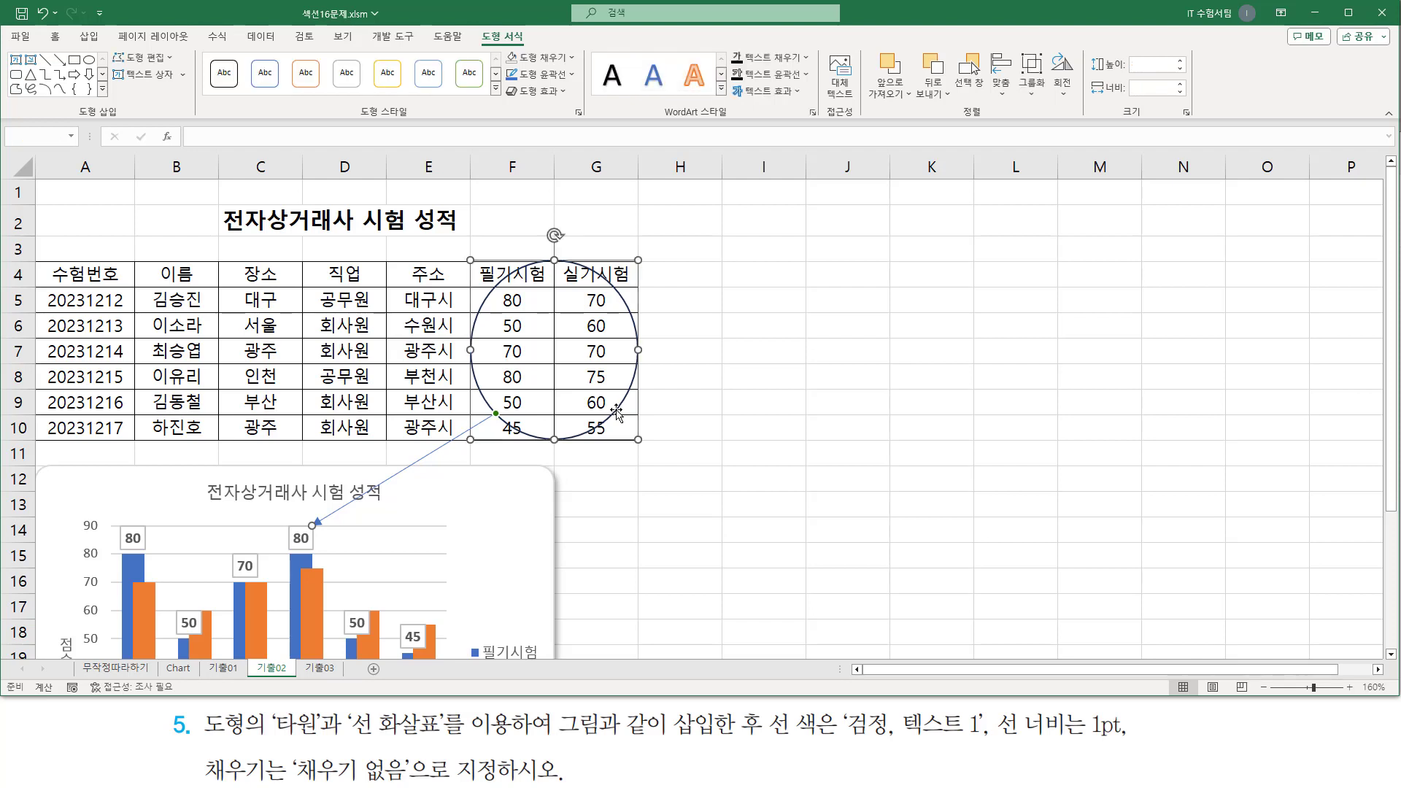
pyautogui.keyDown('shift'); pyautogui.click(616, 411); pyautogui.keyUp('shift')
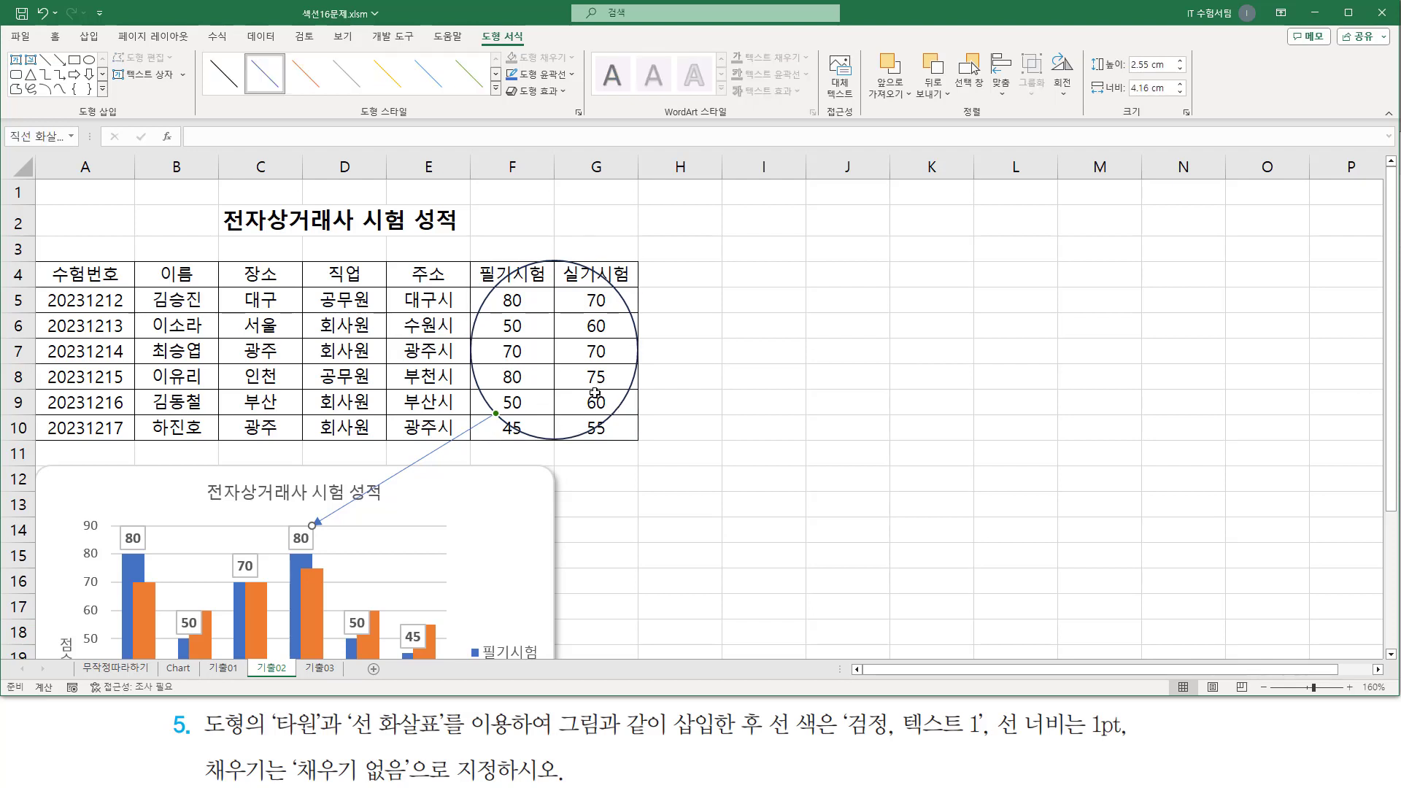
pyautogui.keyDown('shift'); pyautogui.click(634, 372); pyautogui.keyUp('shift')
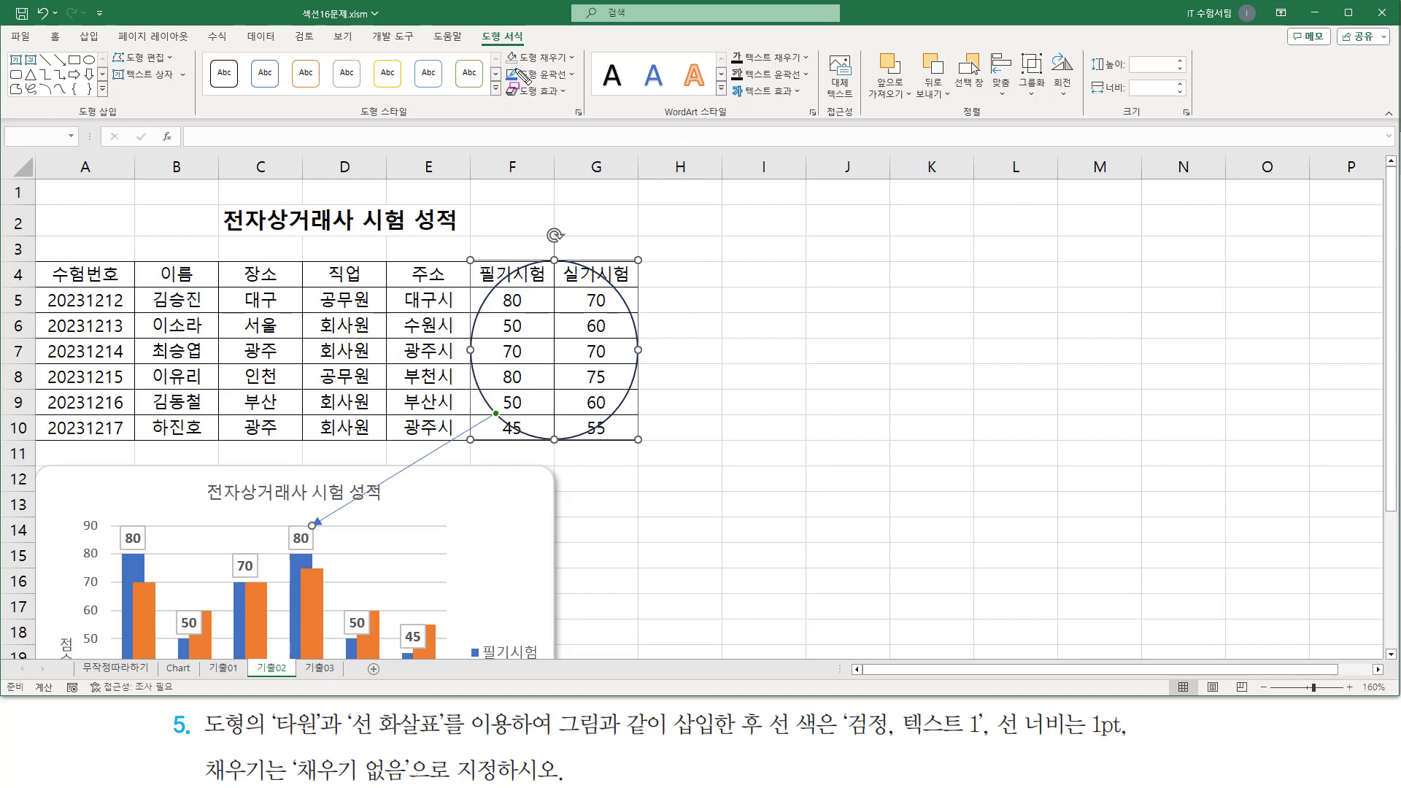
pyautogui.click(571, 75)
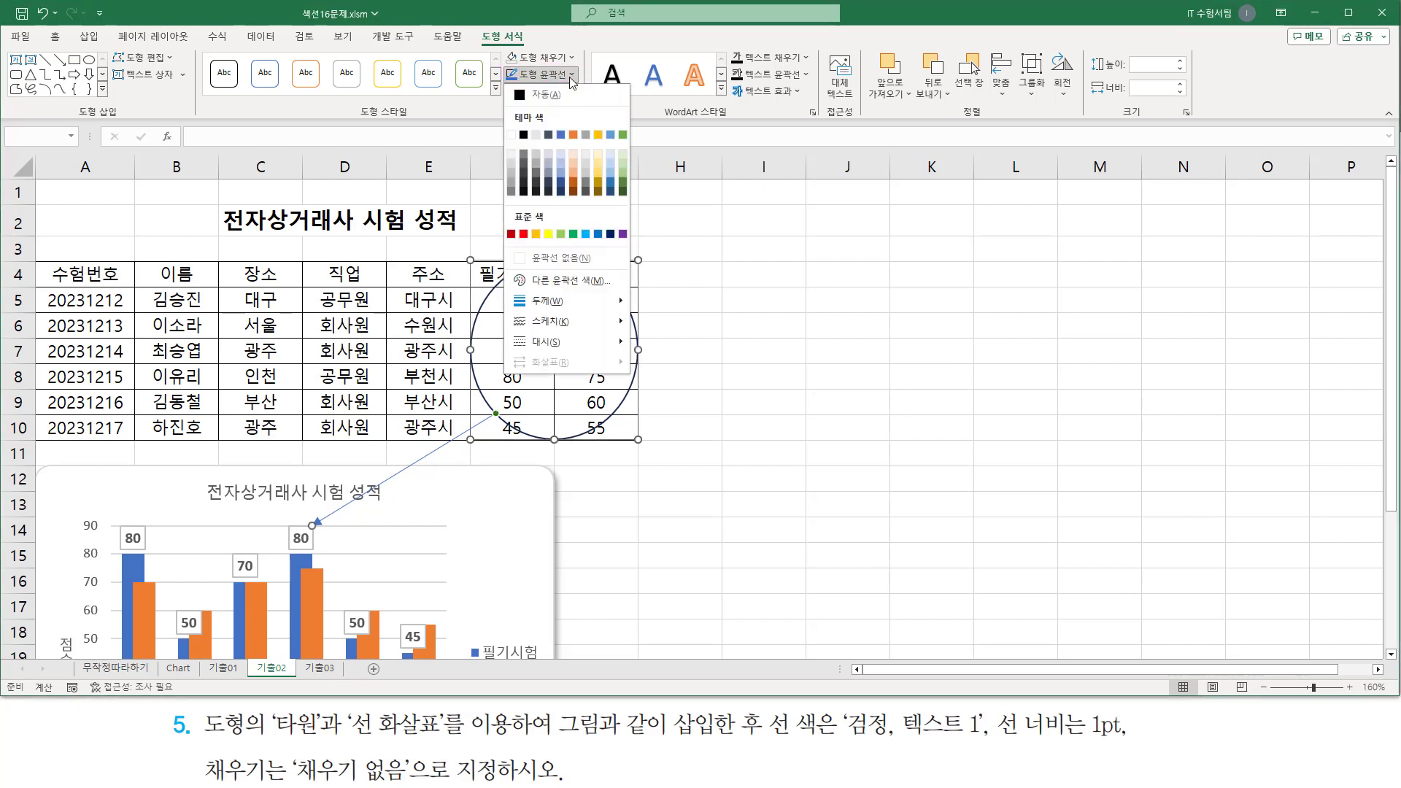
pyautogui.click(523, 136)
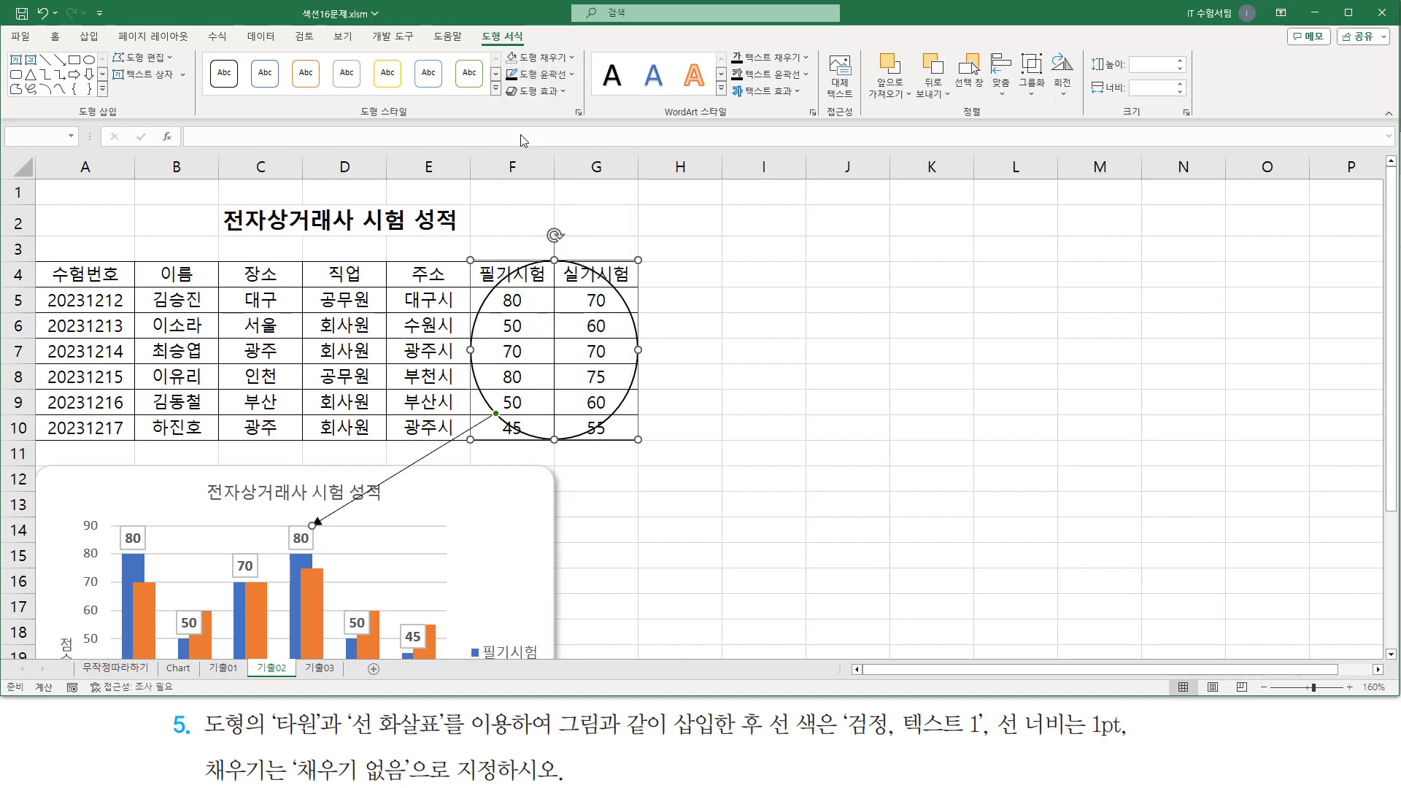
# - Set the outline weight of the ellipse and the arrow to 1pt and deselect the shapes
pyautogui.click(573, 76)
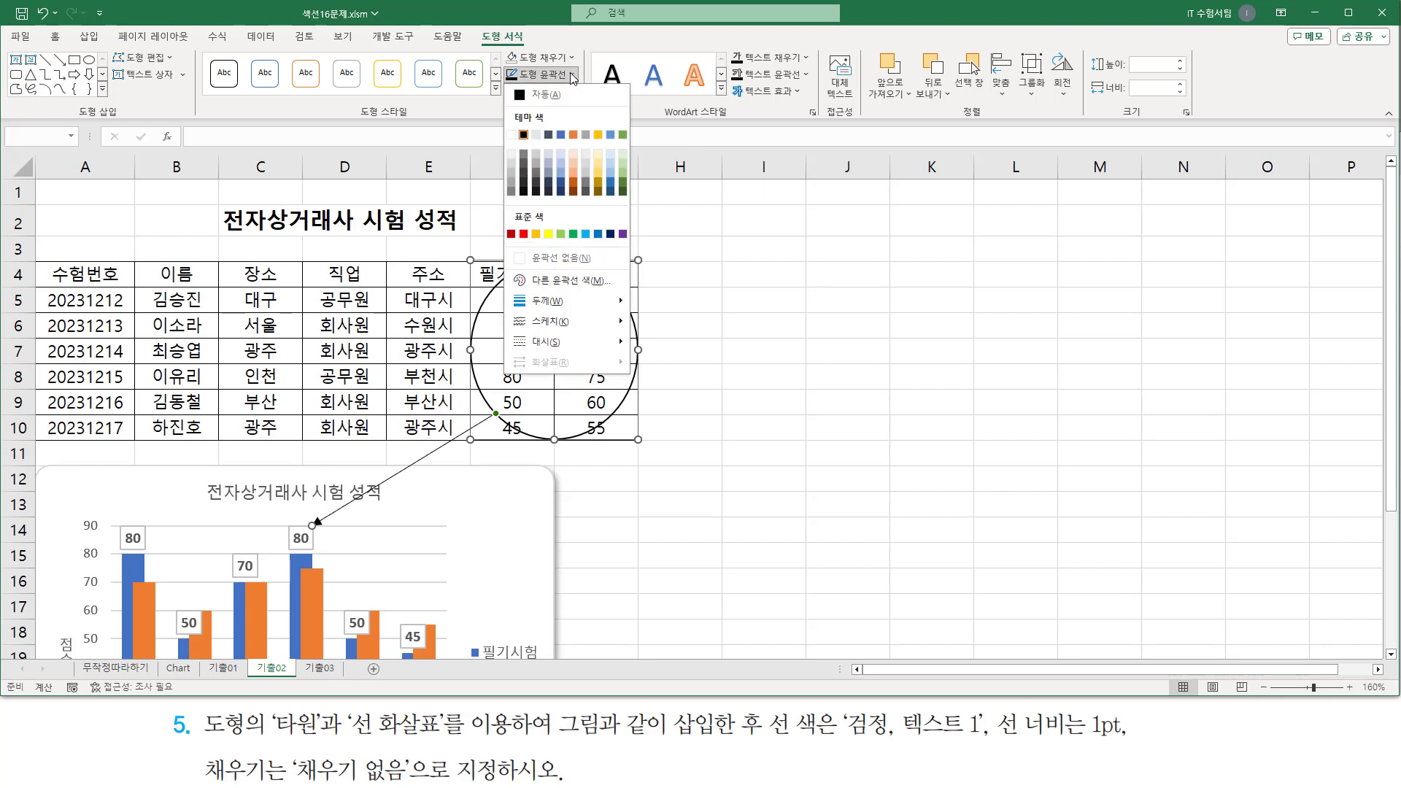
pyautogui.moveTo(553, 306)
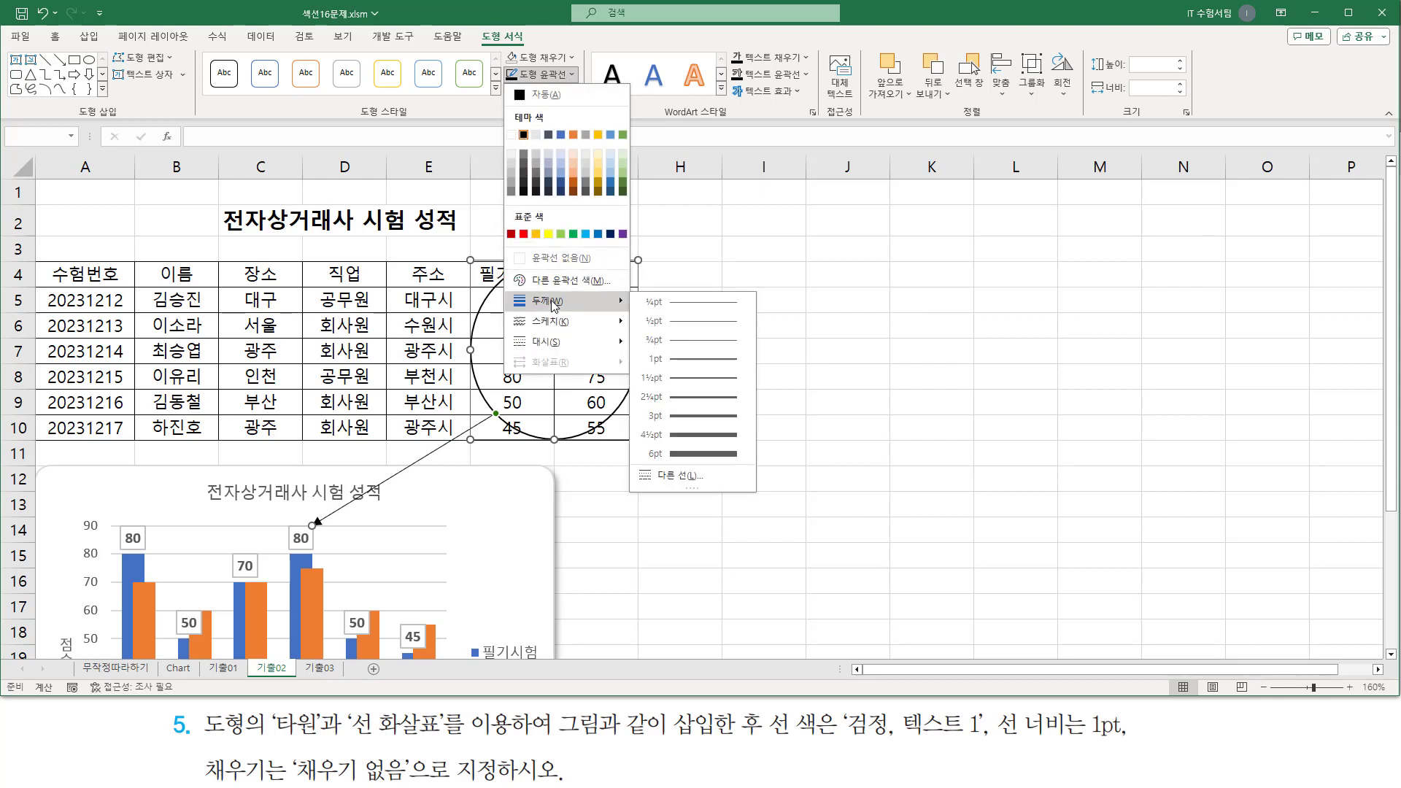
pyautogui.click(691, 357)
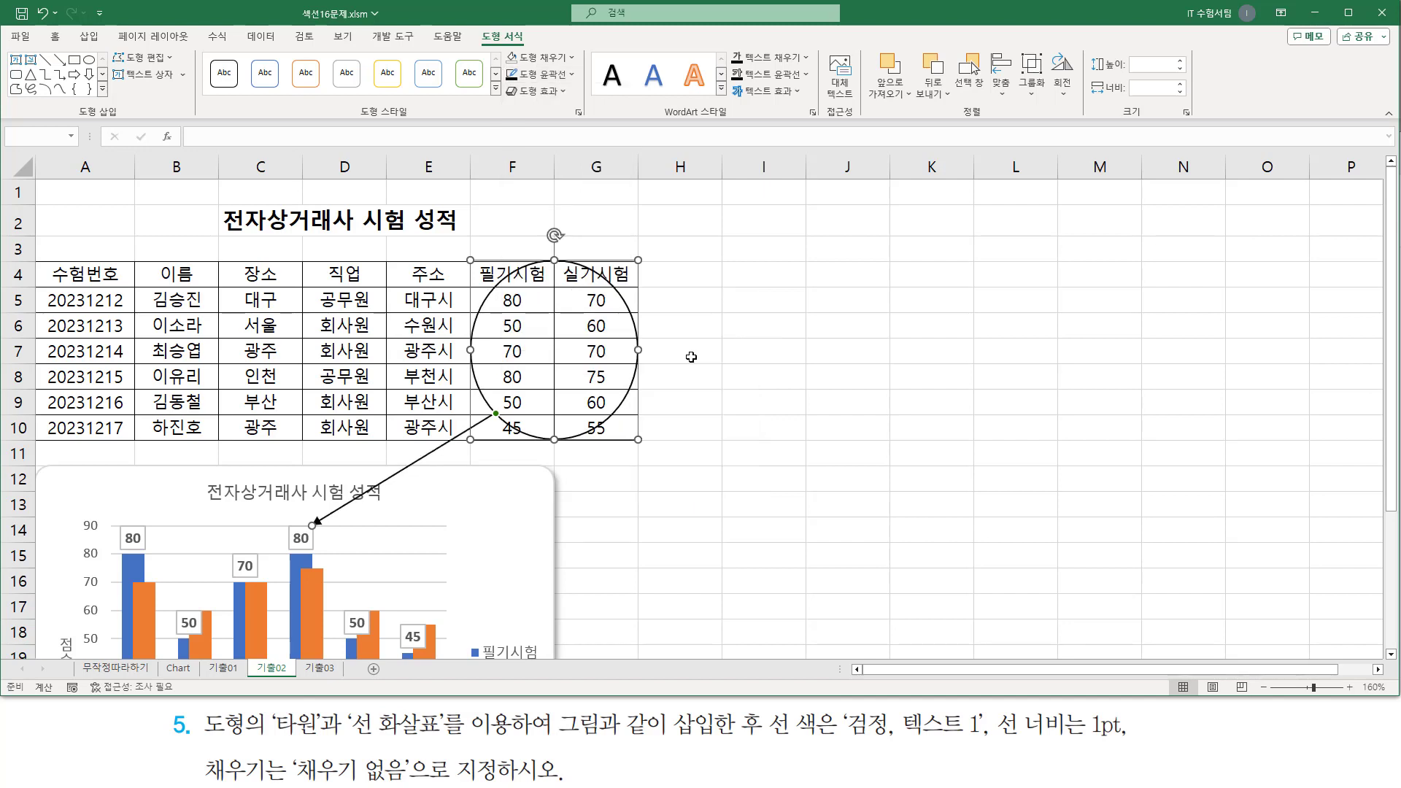
pyautogui.click(692, 357)
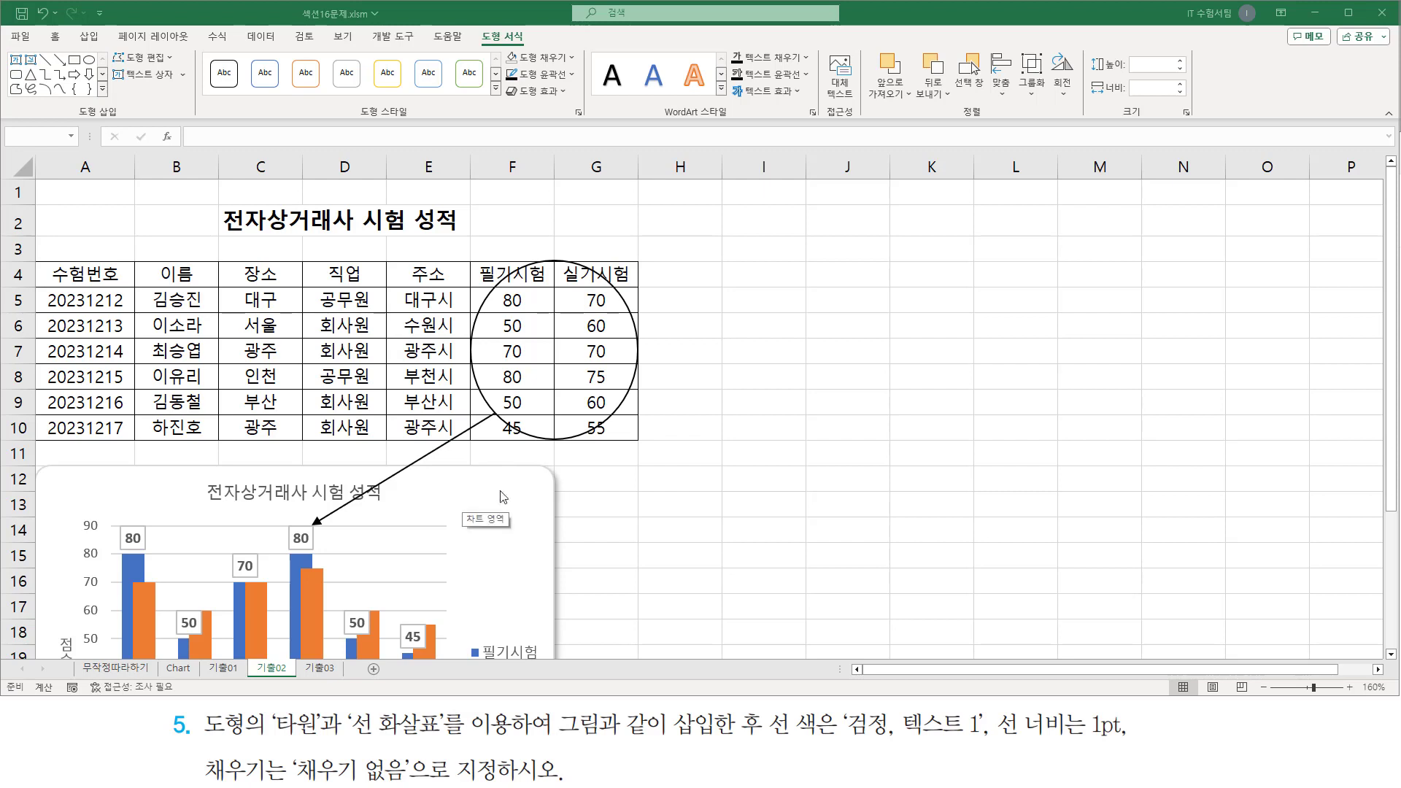
pyautogui.click(767, 464)
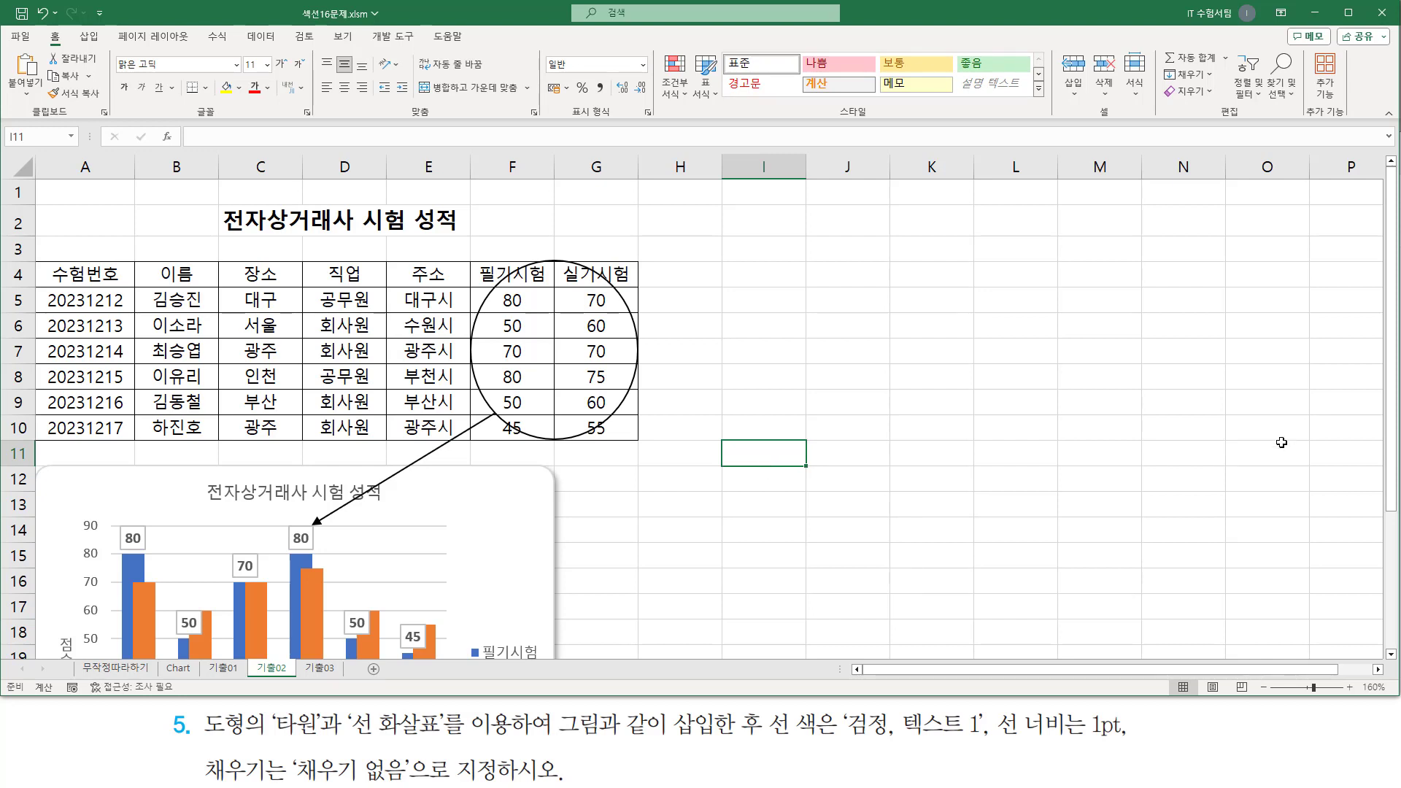
pyautogui.moveTo(1390, 323); pyautogui.dragTo(1395, 464)
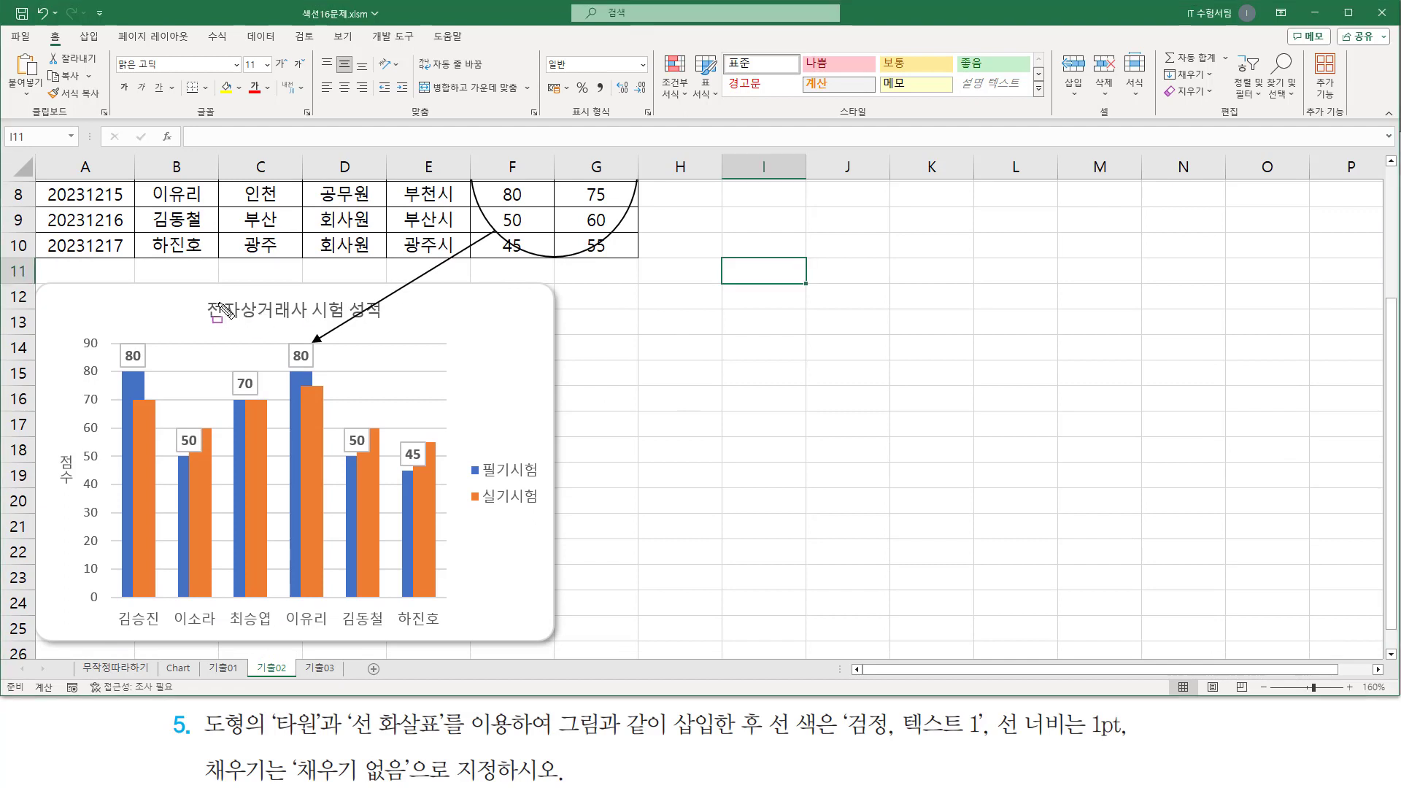
pyautogui.moveTo(199, 292)
pyautogui.mouseDown()
pyautogui.moveTo(218, 325)
pyautogui.moveTo(392, 323)
pyautogui.mouseUp()
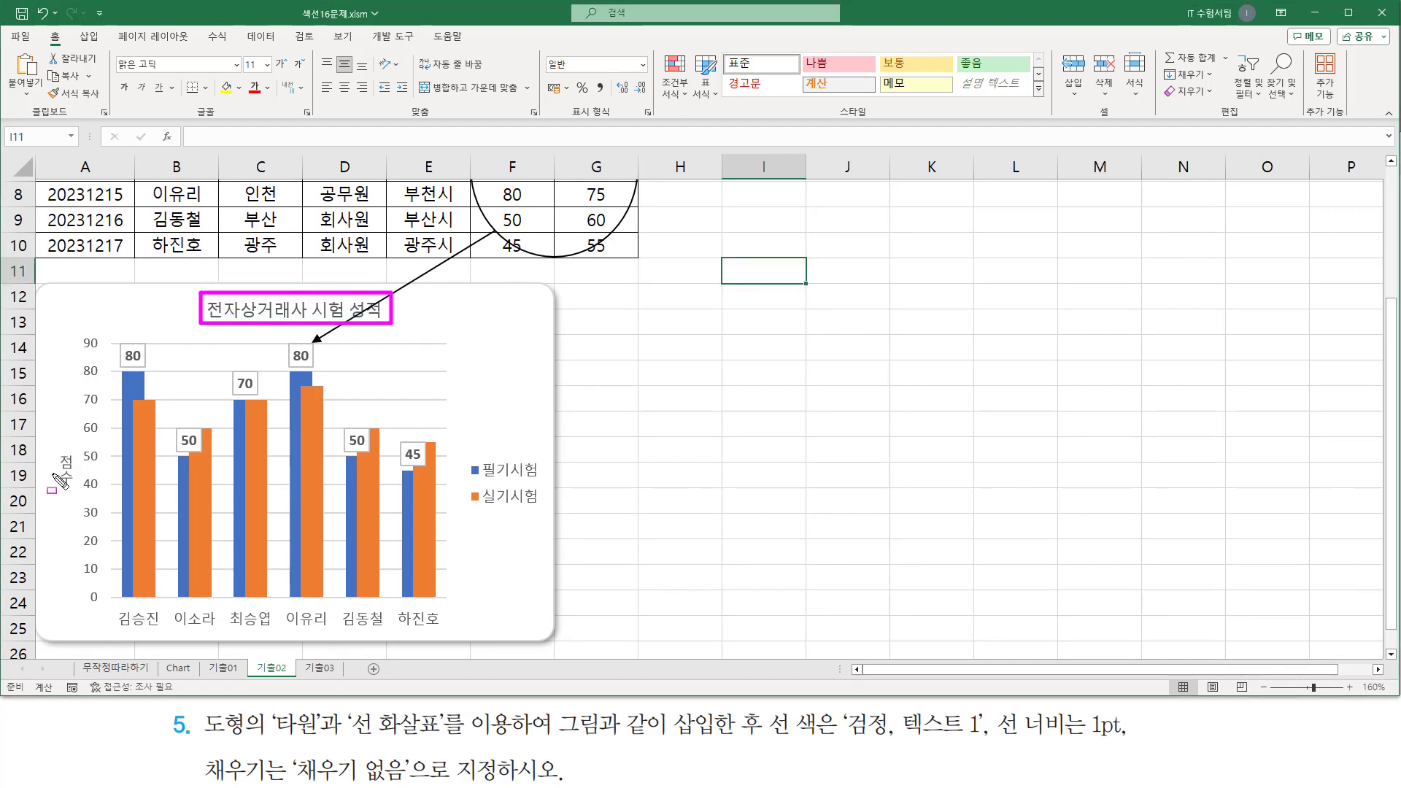
pyautogui.moveTo(55, 447); pyautogui.dragTo(78, 491)
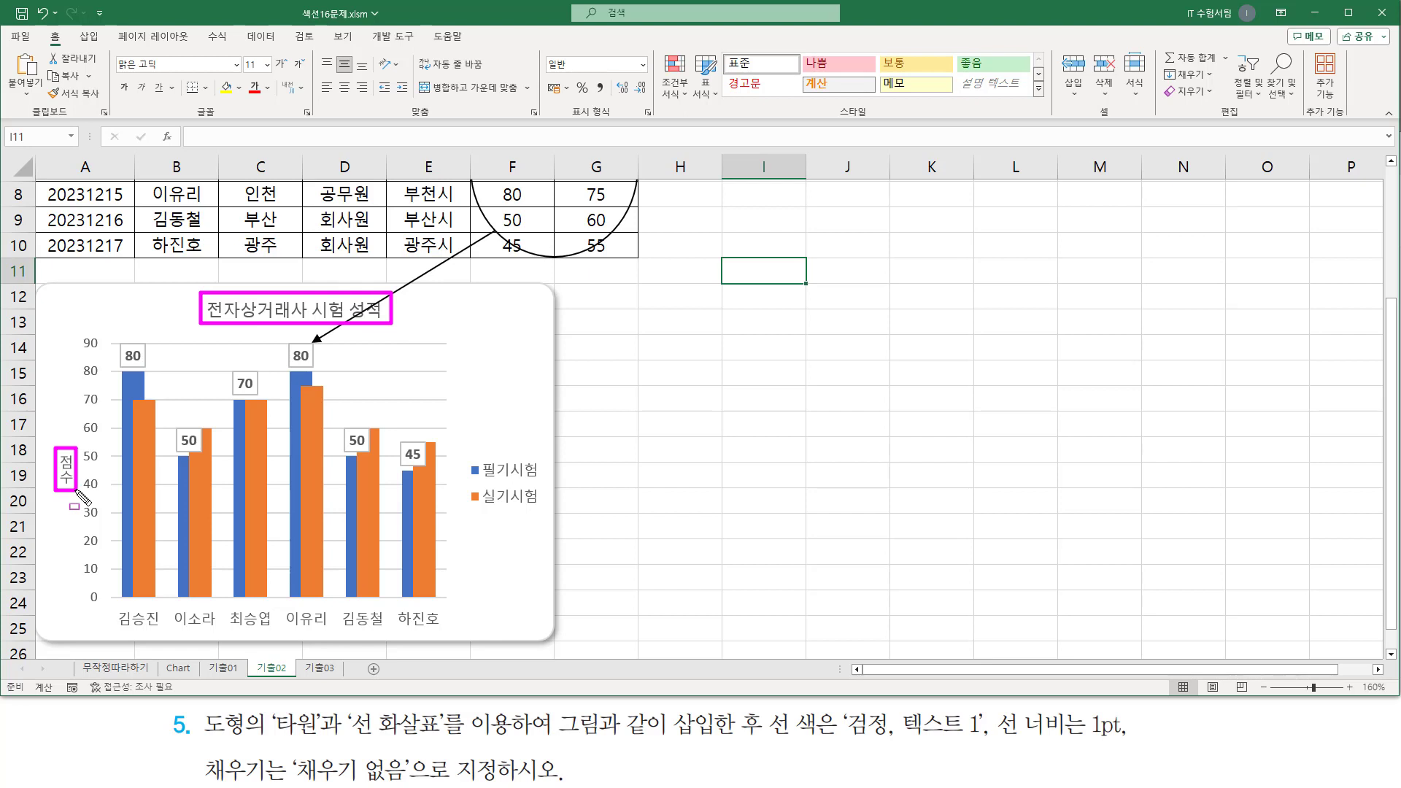
pyautogui.moveTo(81, 331)
pyautogui.mouseDown()
pyautogui.moveTo(110, 635)
pyautogui.moveTo(105, 611)
pyautogui.moveTo(444, 646)
pyautogui.moveTo(447, 632)
pyautogui.mouseUp()
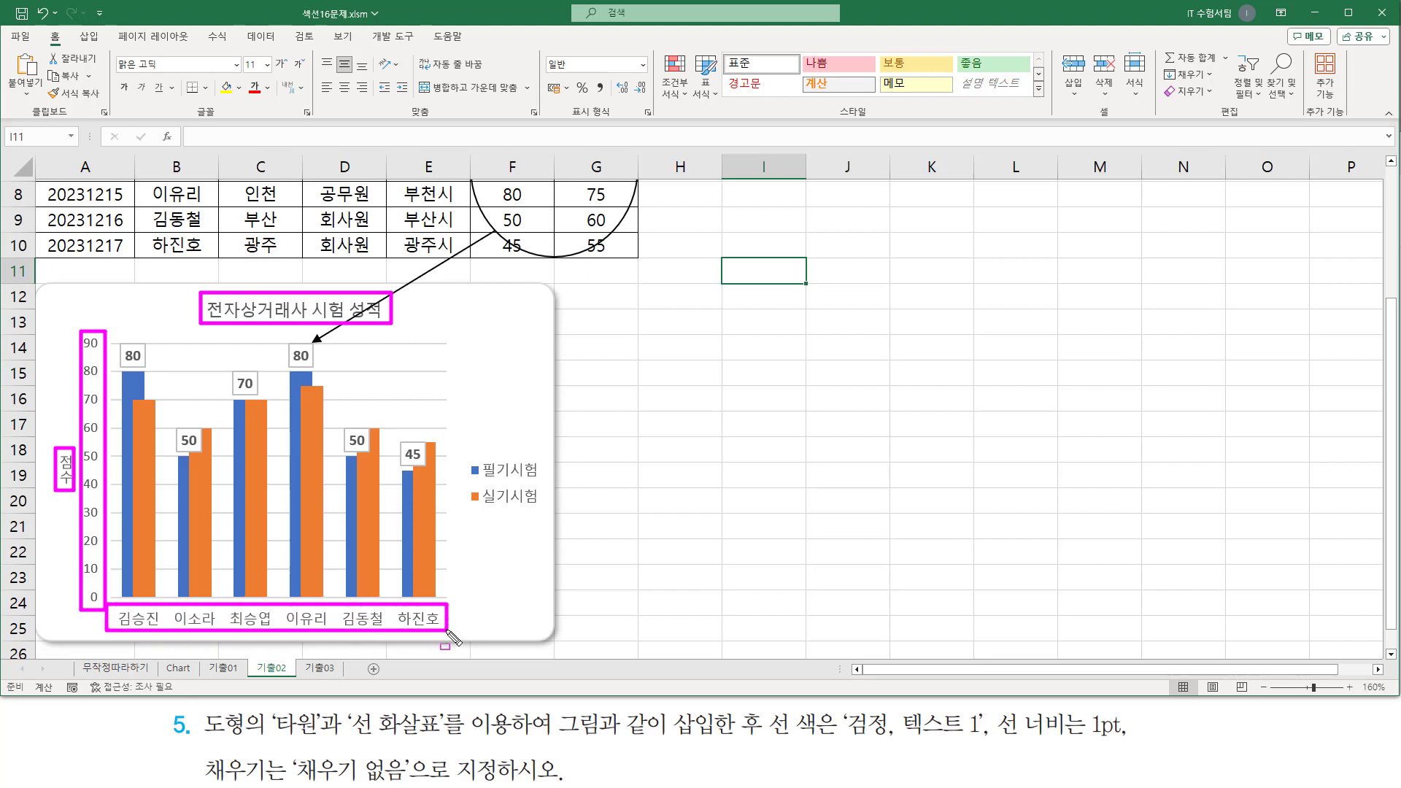
pyautogui.moveTo(466, 446)
pyautogui.mouseDown()
pyautogui.moveTo(479, 496)
pyautogui.moveTo(567, 518)
pyautogui.mouseUp()
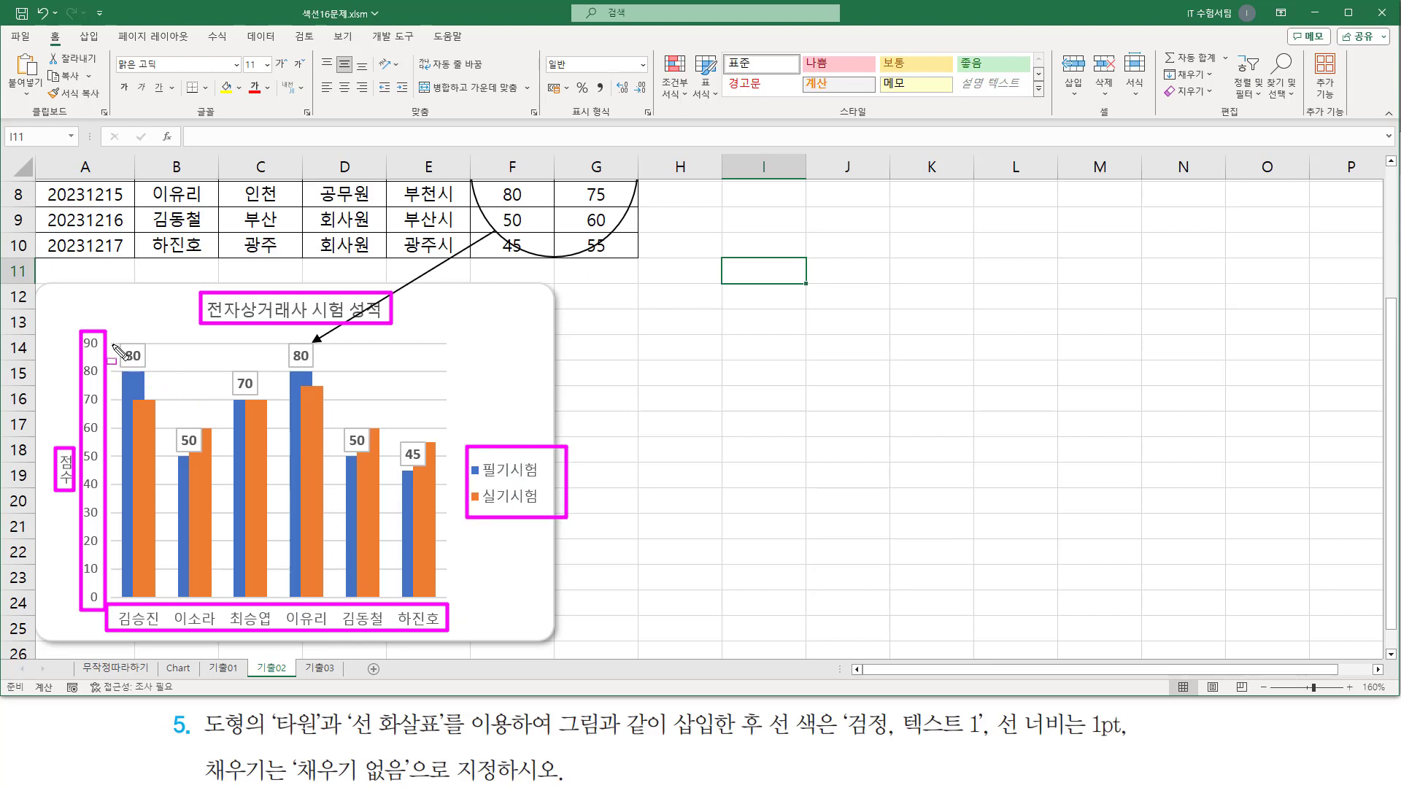
pyautogui.moveTo(109, 338); pyautogui.dragTo(458, 600)
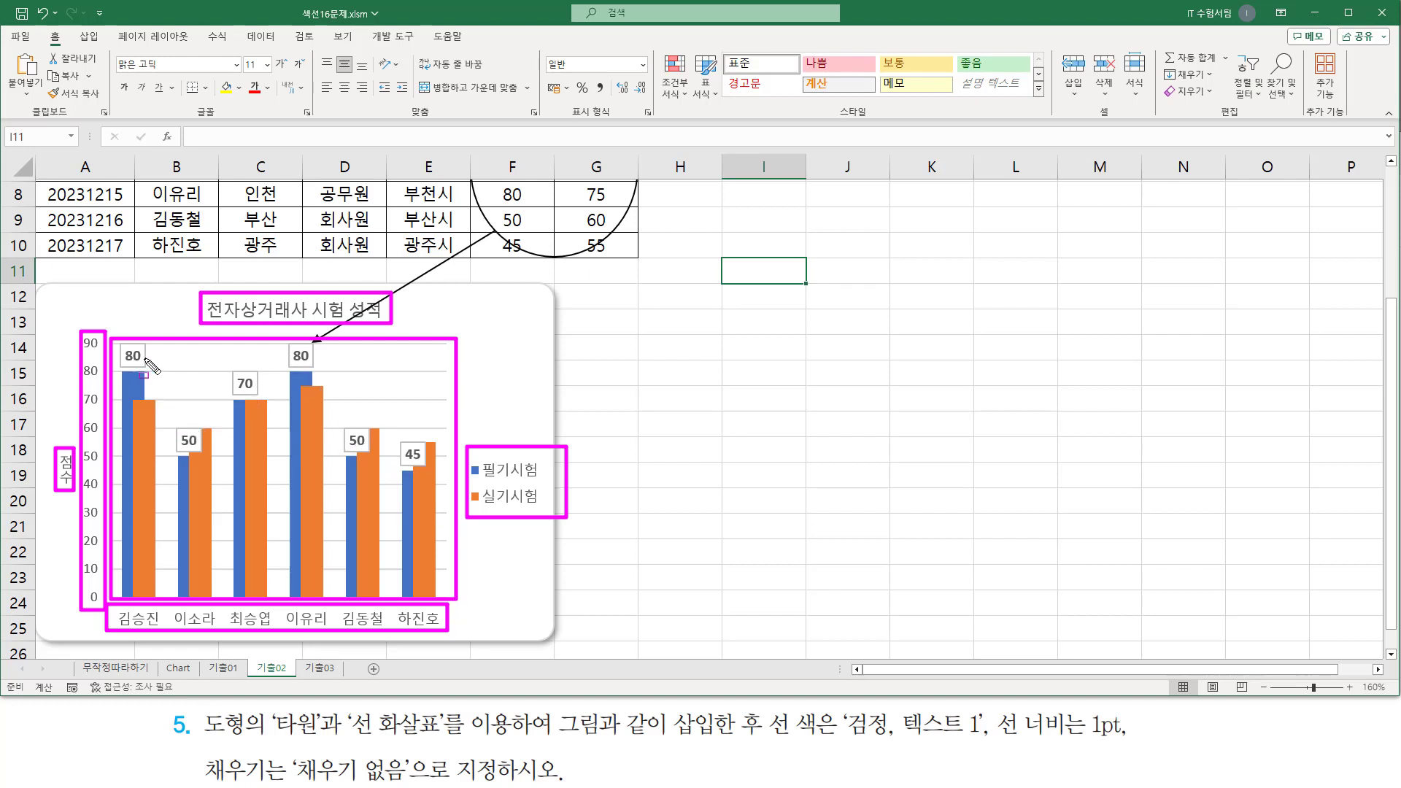
pyautogui.press('Escape')
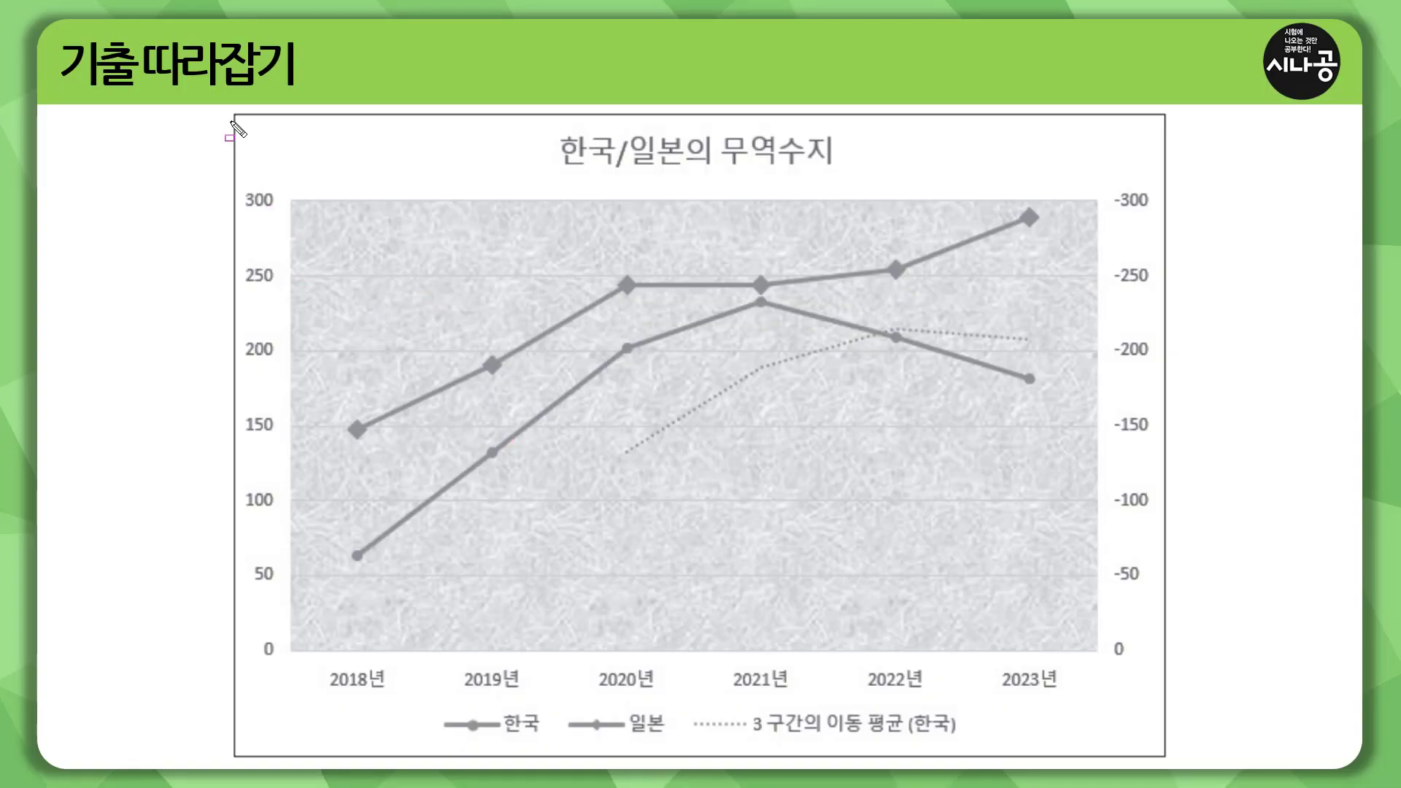
pyautogui.moveTo(232, 112); pyautogui.dragTo(255, 299)
pyautogui.moveTo(276, 378); pyautogui.dragTo(1166, 756)
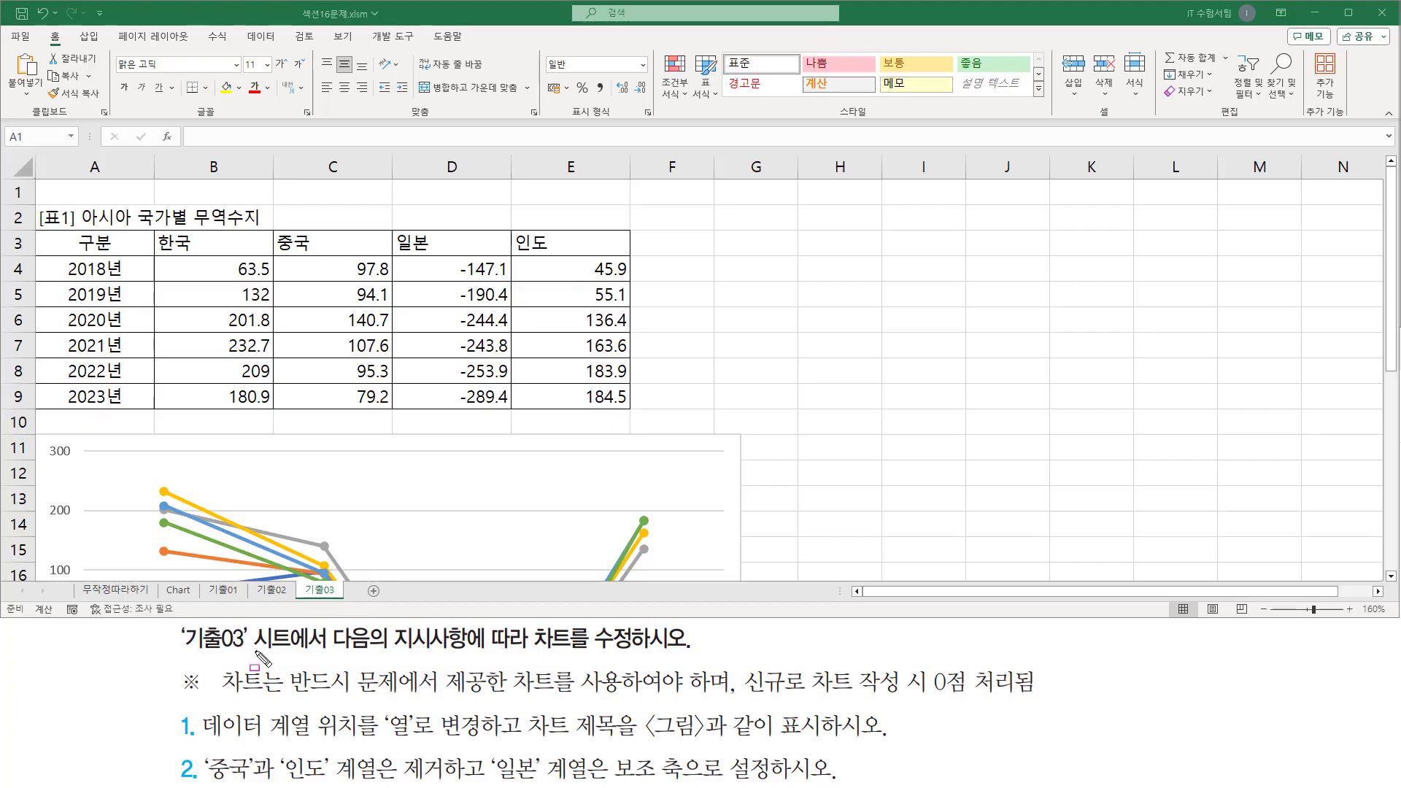
# - Read the chart editing instructions for the '기출03' sheet and look over its trade balance table
pyautogui.moveTo(184, 653); pyautogui.dragTo(301, 654)
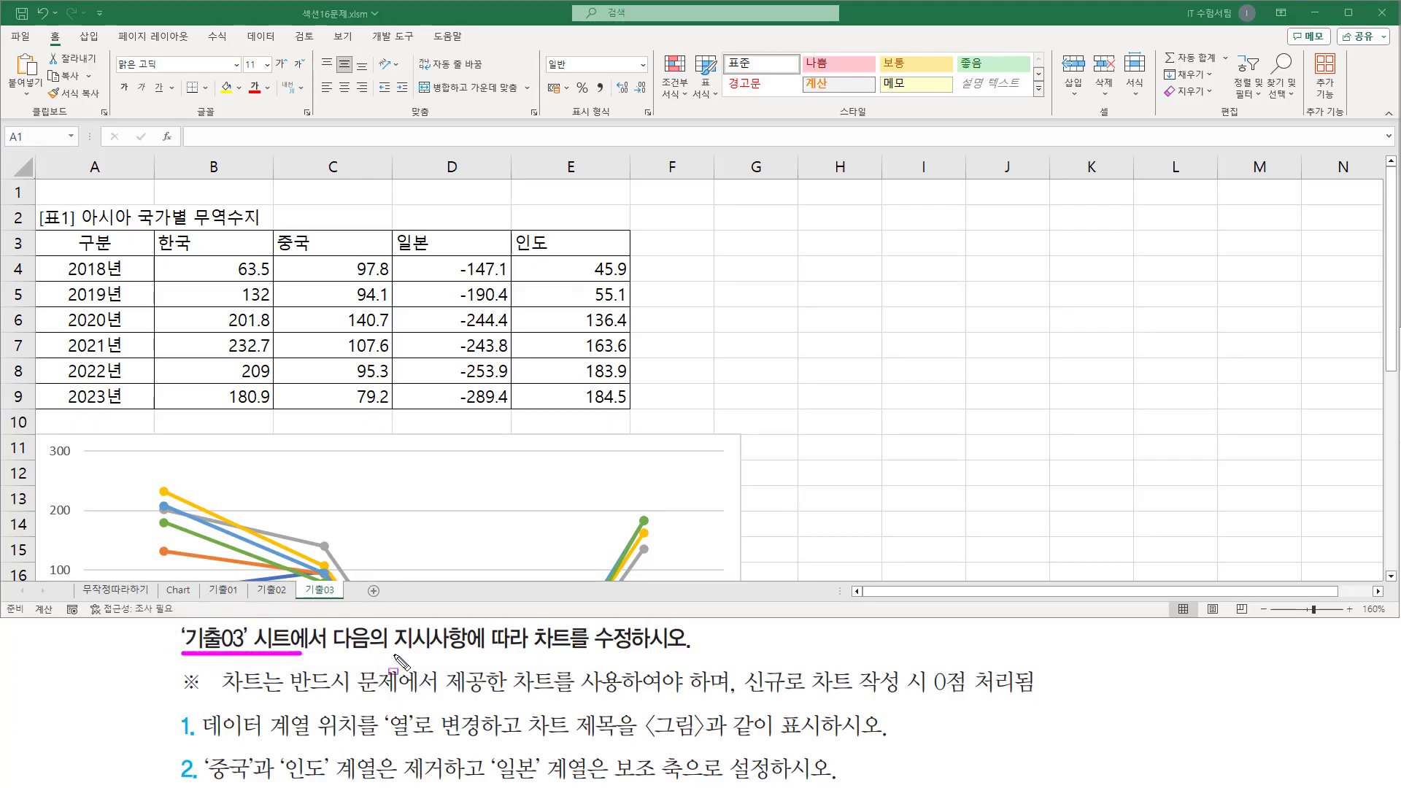
pyautogui.moveTo(535, 650); pyautogui.dragTo(682, 649)
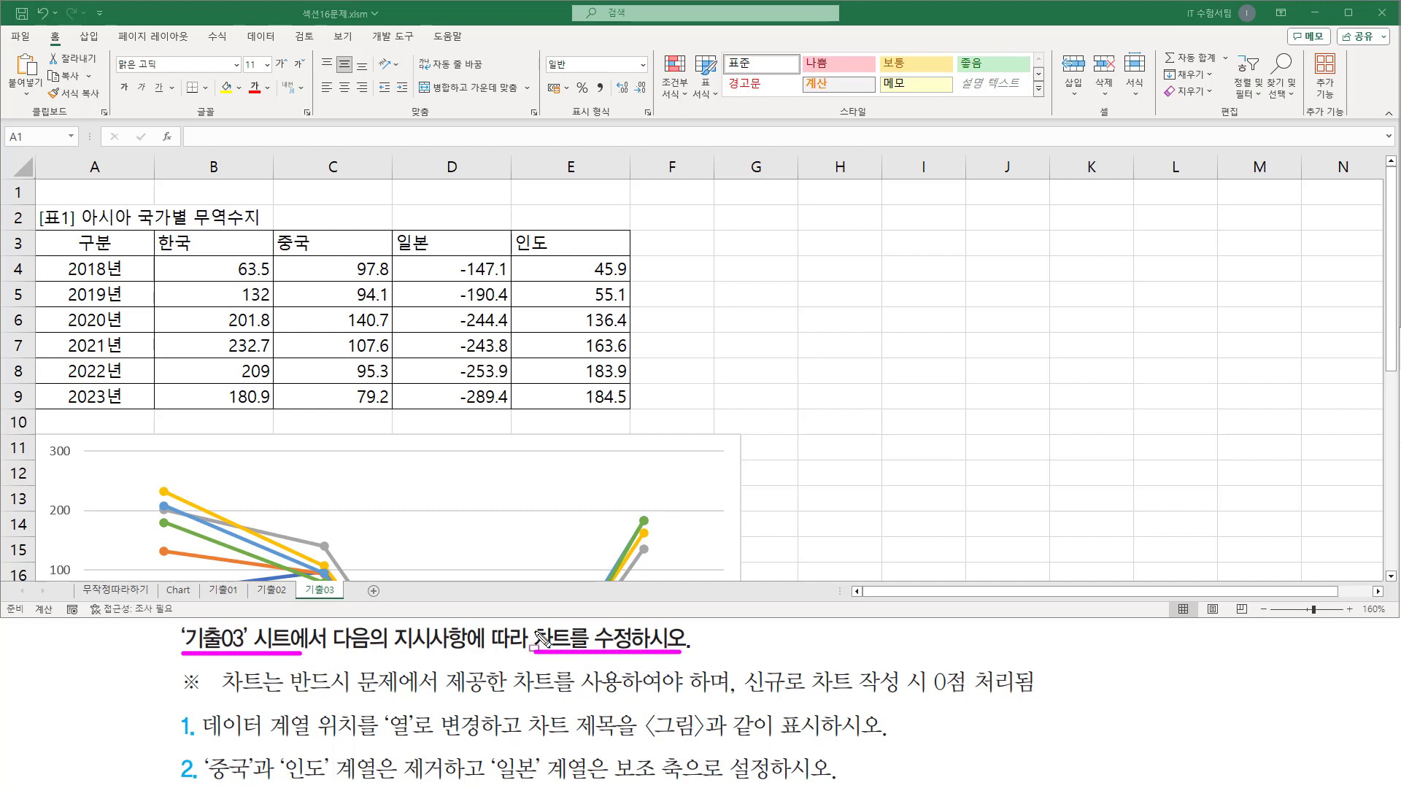
pyautogui.moveTo(292, 693)
pyautogui.mouseDown()
pyautogui.moveTo(621, 697)
pyautogui.moveTo(625, 666)
pyautogui.mouseUp()
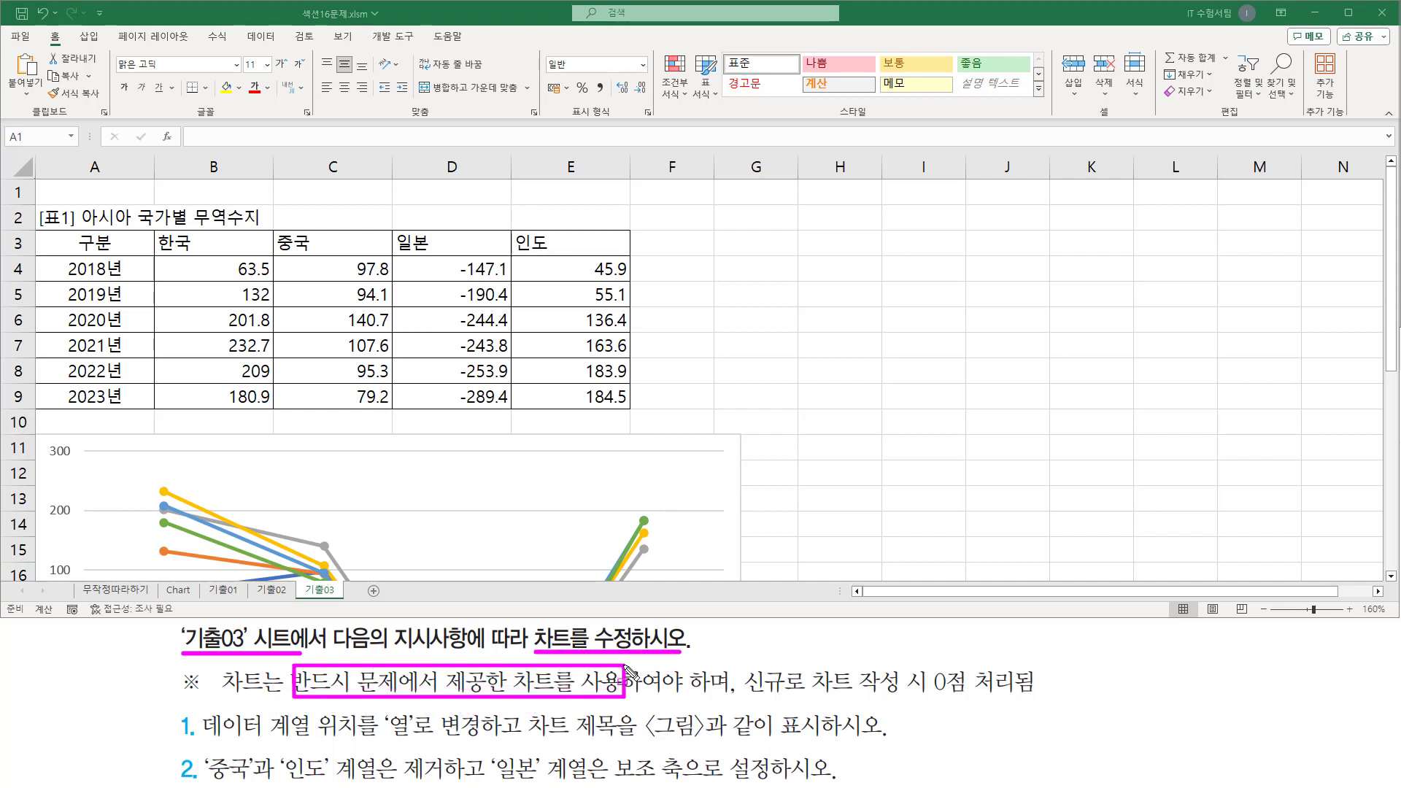
pyautogui.moveTo(743, 698)
pyautogui.mouseDown()
pyautogui.moveTo(936, 686)
pyautogui.moveTo(1021, 710)
pyautogui.moveTo(1044, 666)
pyautogui.mouseUp()
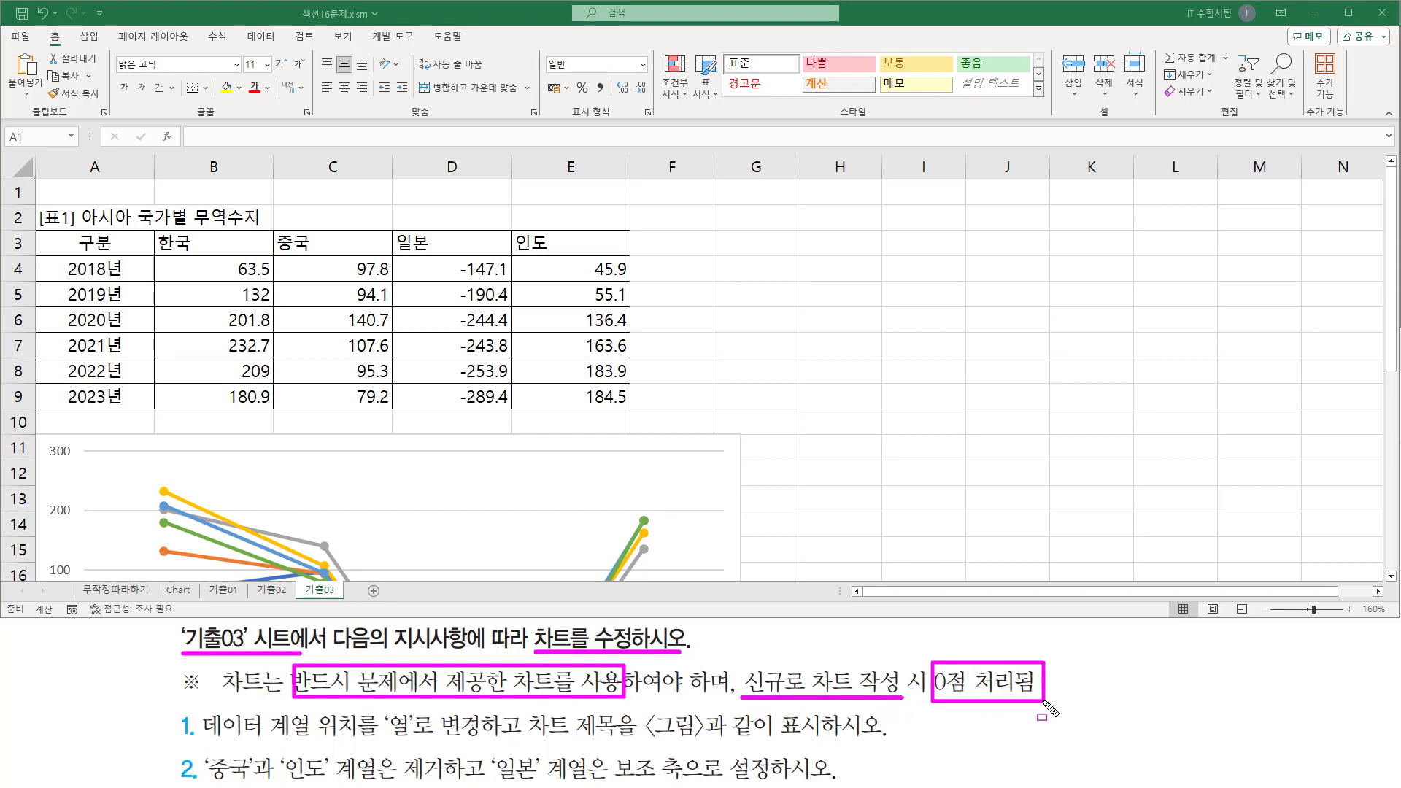
pyautogui.press('Escape')
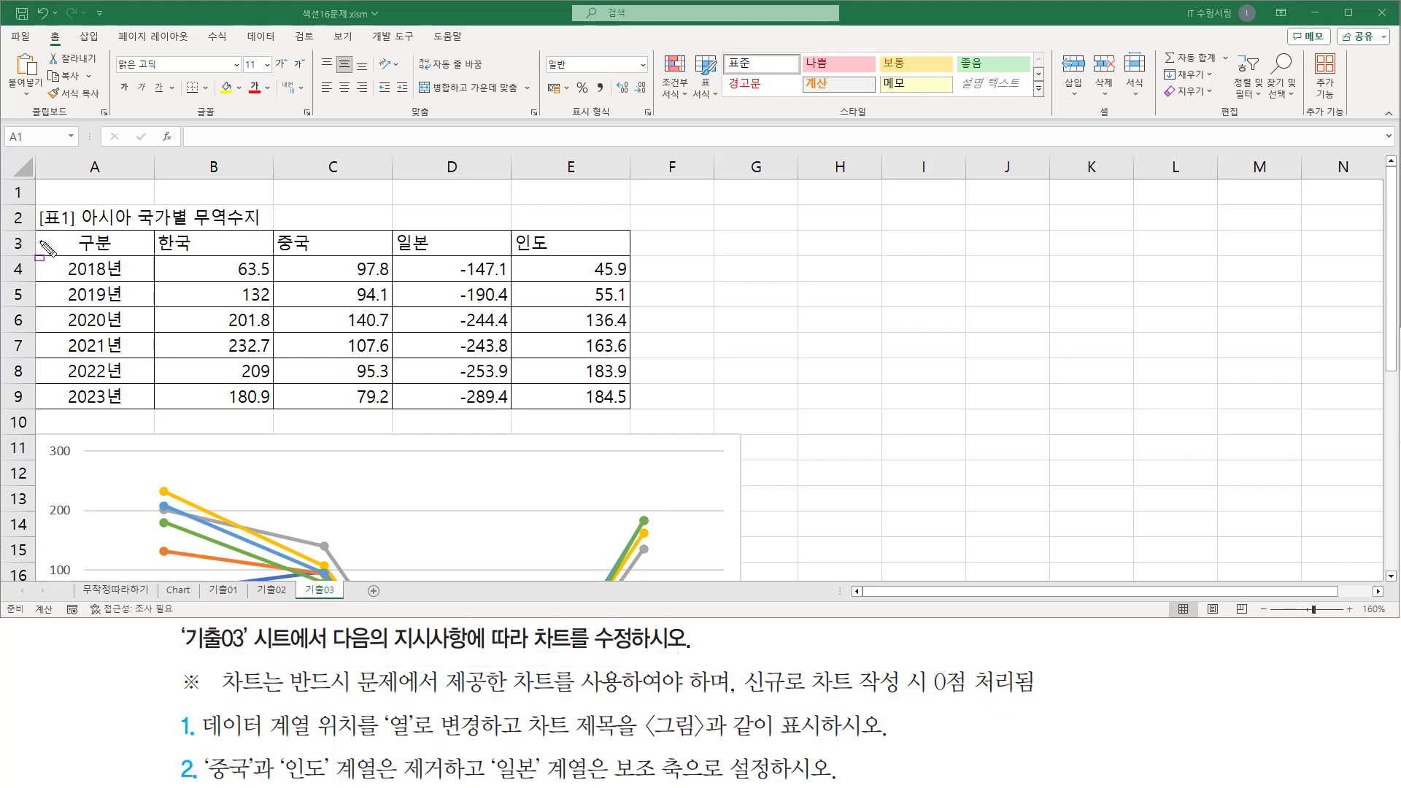
pyautogui.moveTo(35, 208); pyautogui.dragTo(626, 409)
pyautogui.press('Escape')
# - Examine the line chart's category labels, zero line and legend on the '기출03' sheet against instruction 1
pyautogui.moveTo(1391, 237); pyautogui.dragTo(1395, 325)
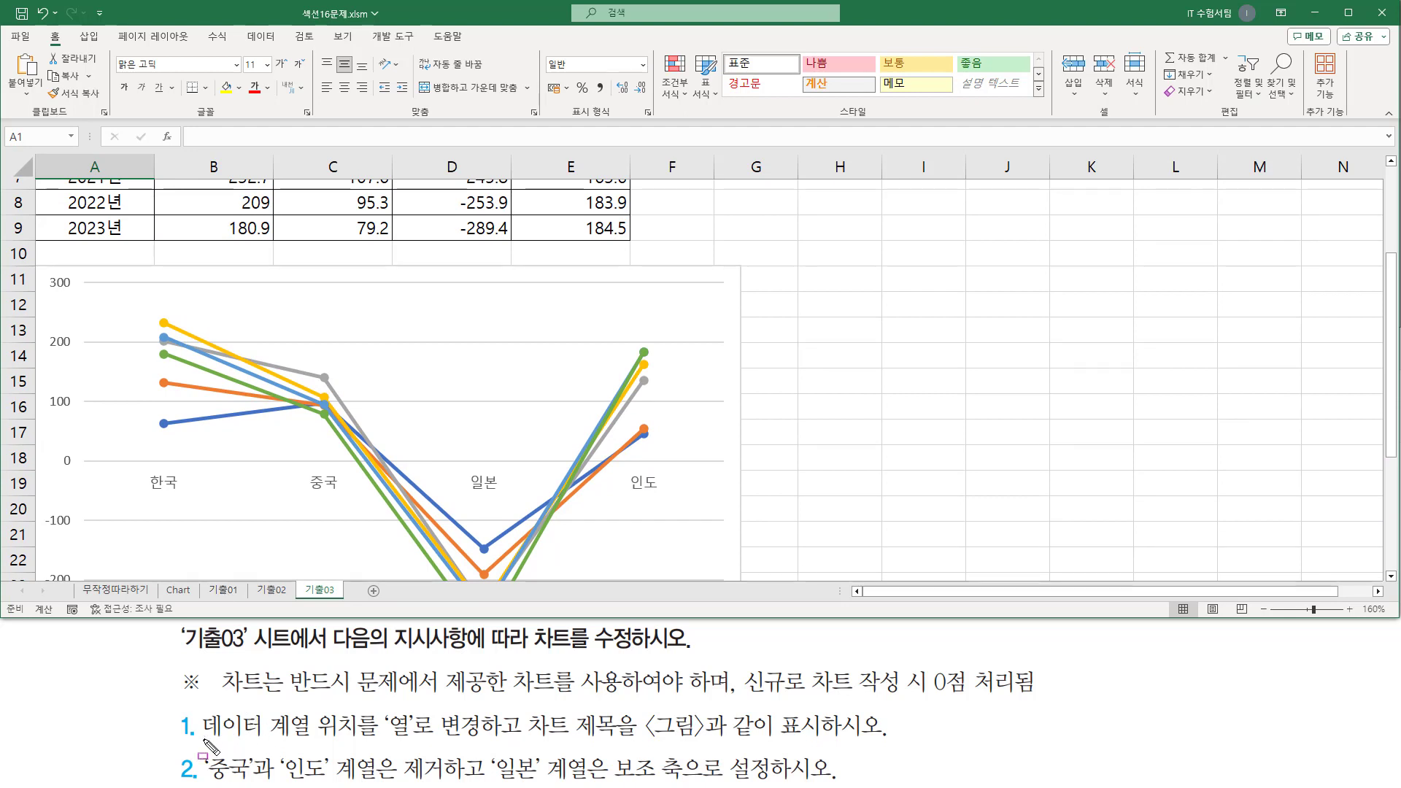
pyautogui.moveTo(202, 739)
pyautogui.mouseDown()
pyautogui.moveTo(356, 739)
pyautogui.moveTo(381, 721)
pyautogui.moveTo(385, 739)
pyautogui.moveTo(485, 712)
pyautogui.moveTo(487, 741)
pyautogui.moveTo(675, 741)
pyautogui.moveTo(823, 704)
pyautogui.moveTo(825, 743)
pyautogui.mouseUp()
pyautogui.press('Escape')
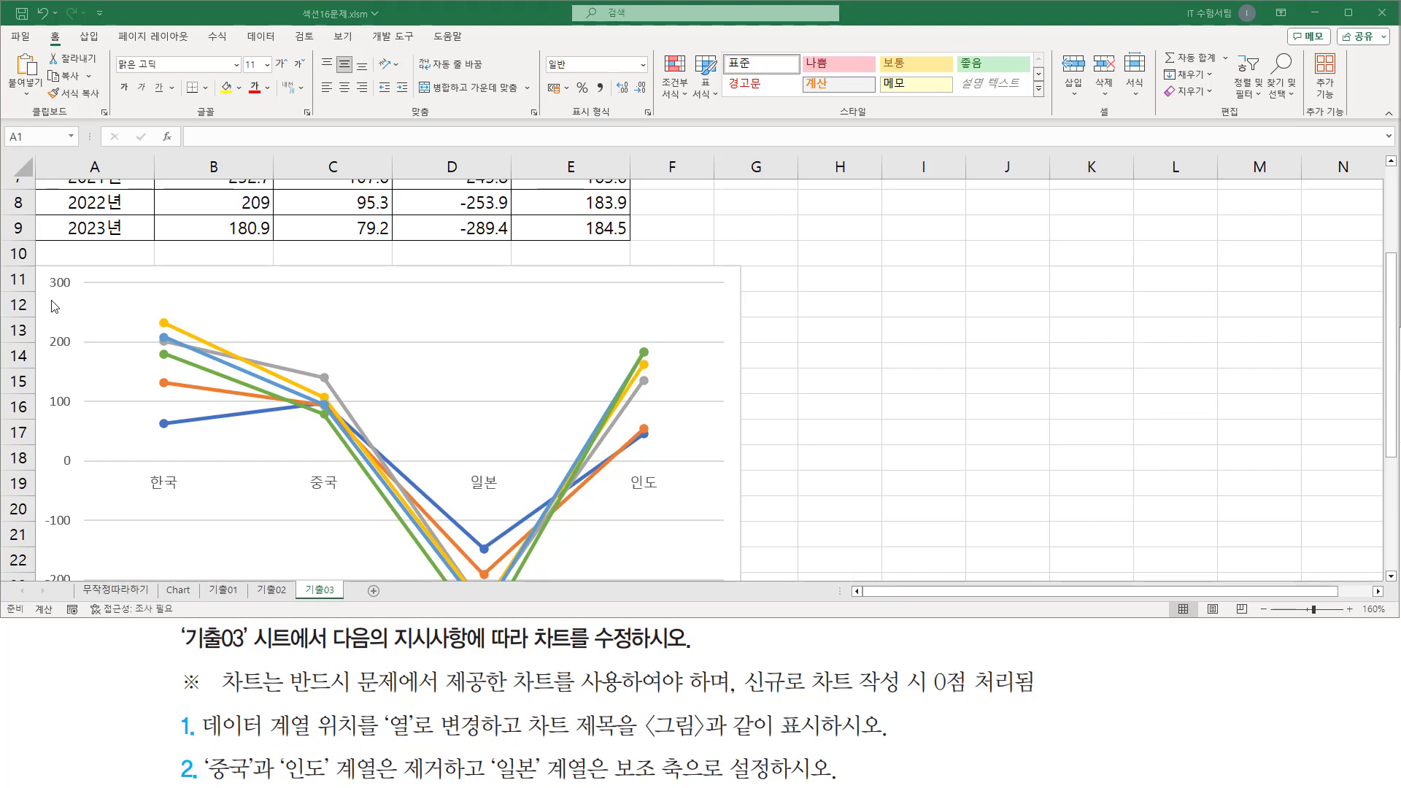
pyautogui.hotkey('ctrl', '2')
pyautogui.moveTo(55, 449)
pyautogui.mouseDown()
pyautogui.moveTo(74, 475)
pyautogui.moveTo(729, 461)
pyautogui.mouseUp()
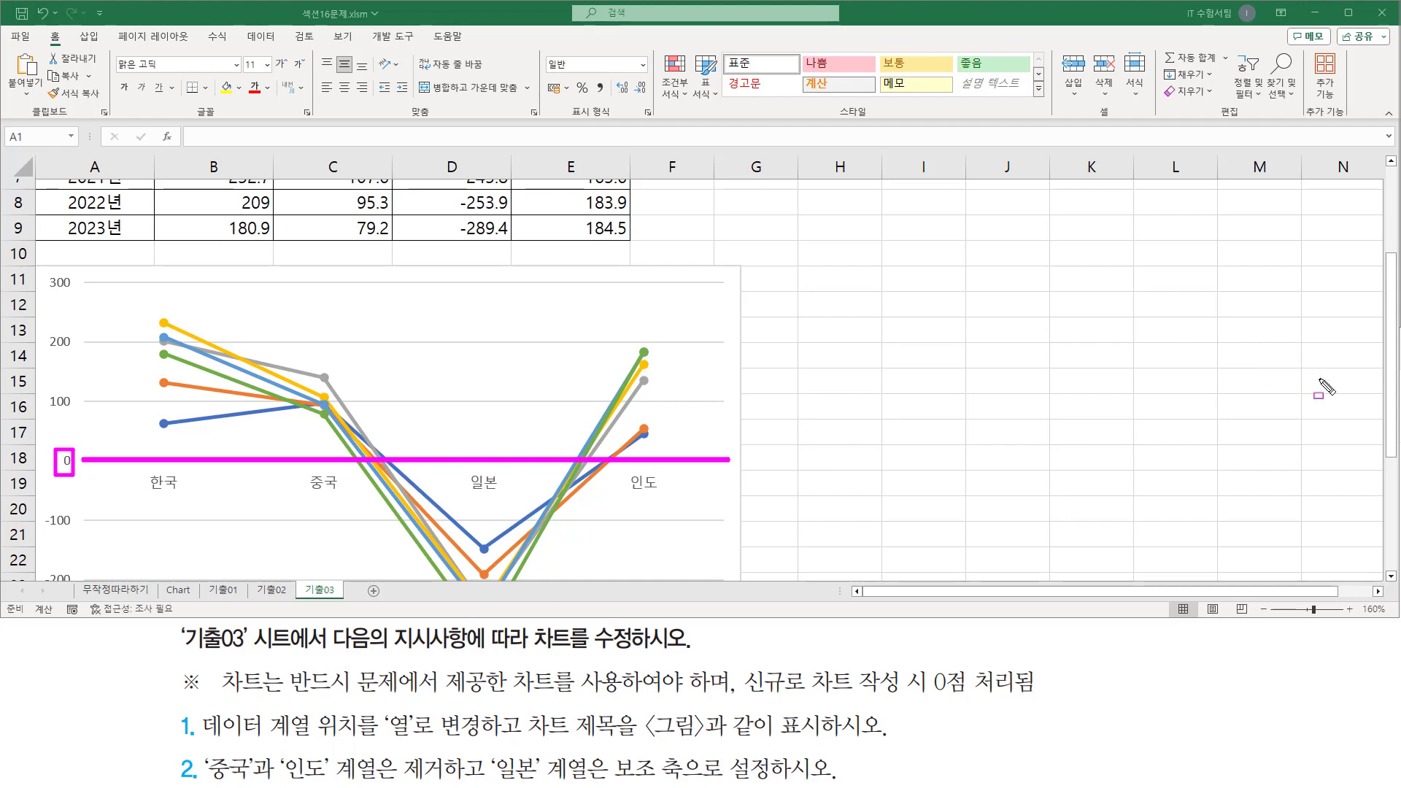
pyautogui.press('Escape')
pyautogui.moveTo(1394, 407); pyautogui.dragTo(1394, 519)
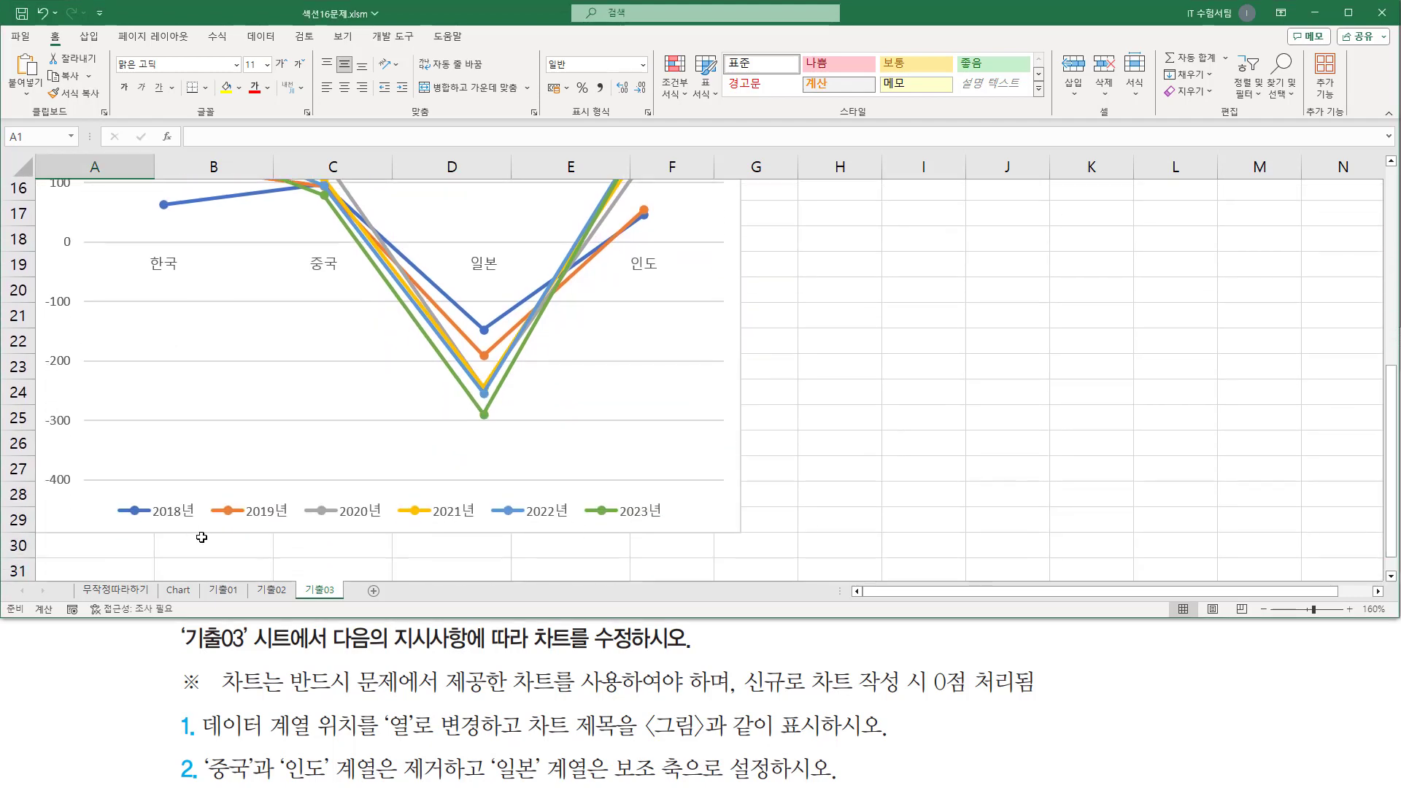
pyautogui.moveTo(105, 494)
pyautogui.mouseDown()
pyautogui.moveTo(175, 527)
pyautogui.moveTo(672, 525)
pyautogui.mouseUp()
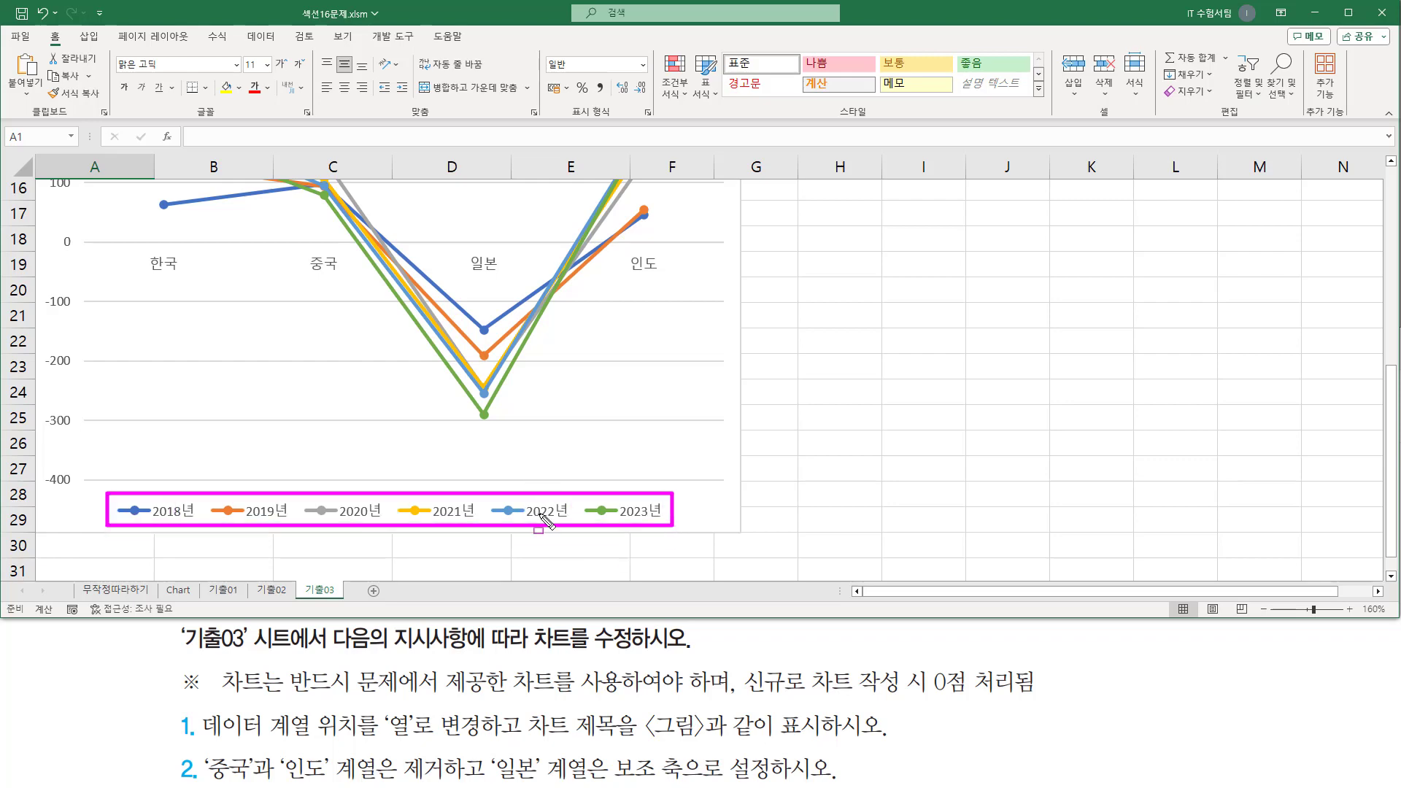
pyautogui.press('Escape')
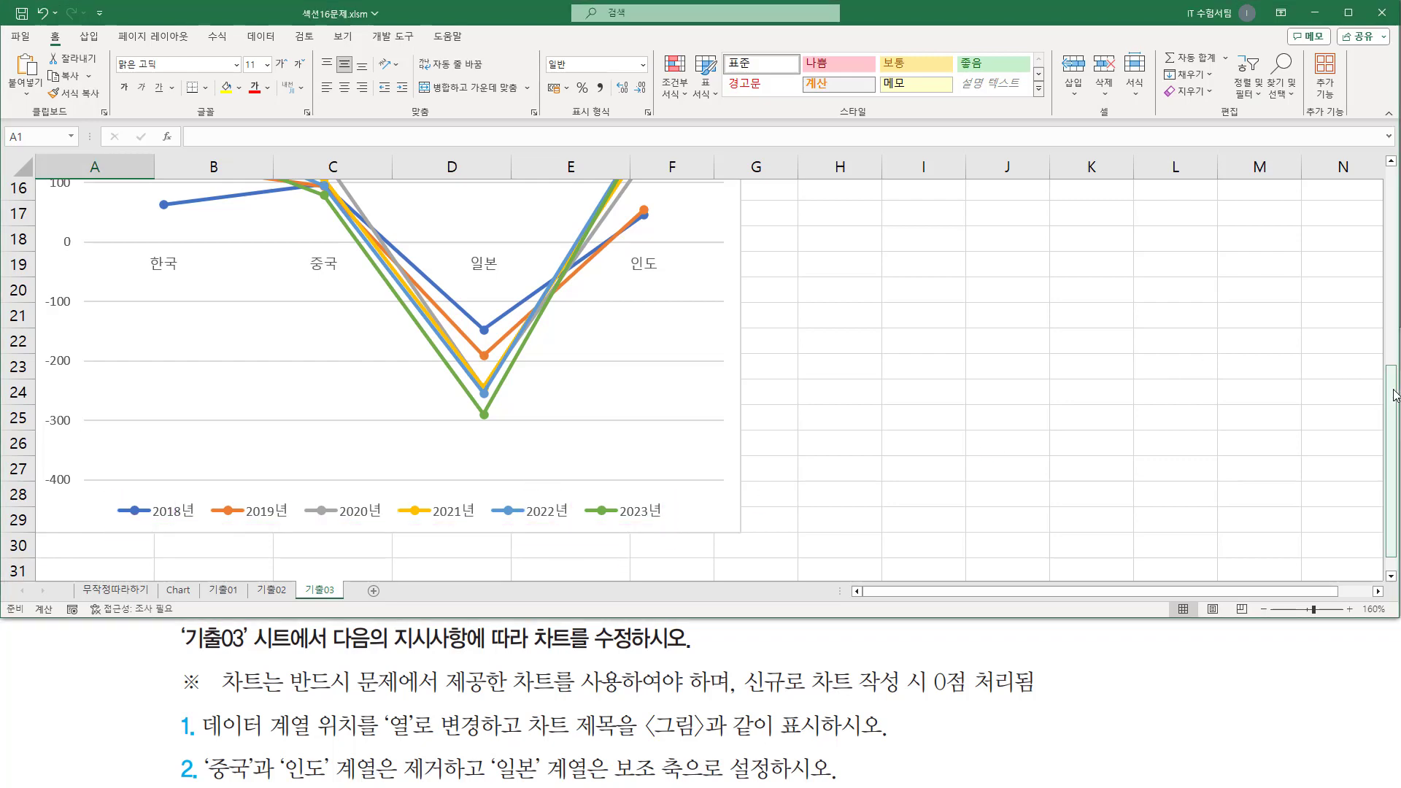
pyautogui.moveTo(1394, 395)
pyautogui.mouseDown()
pyautogui.moveTo(1394, 252)
pyautogui.moveTo(1397, 381)
pyautogui.mouseUp()
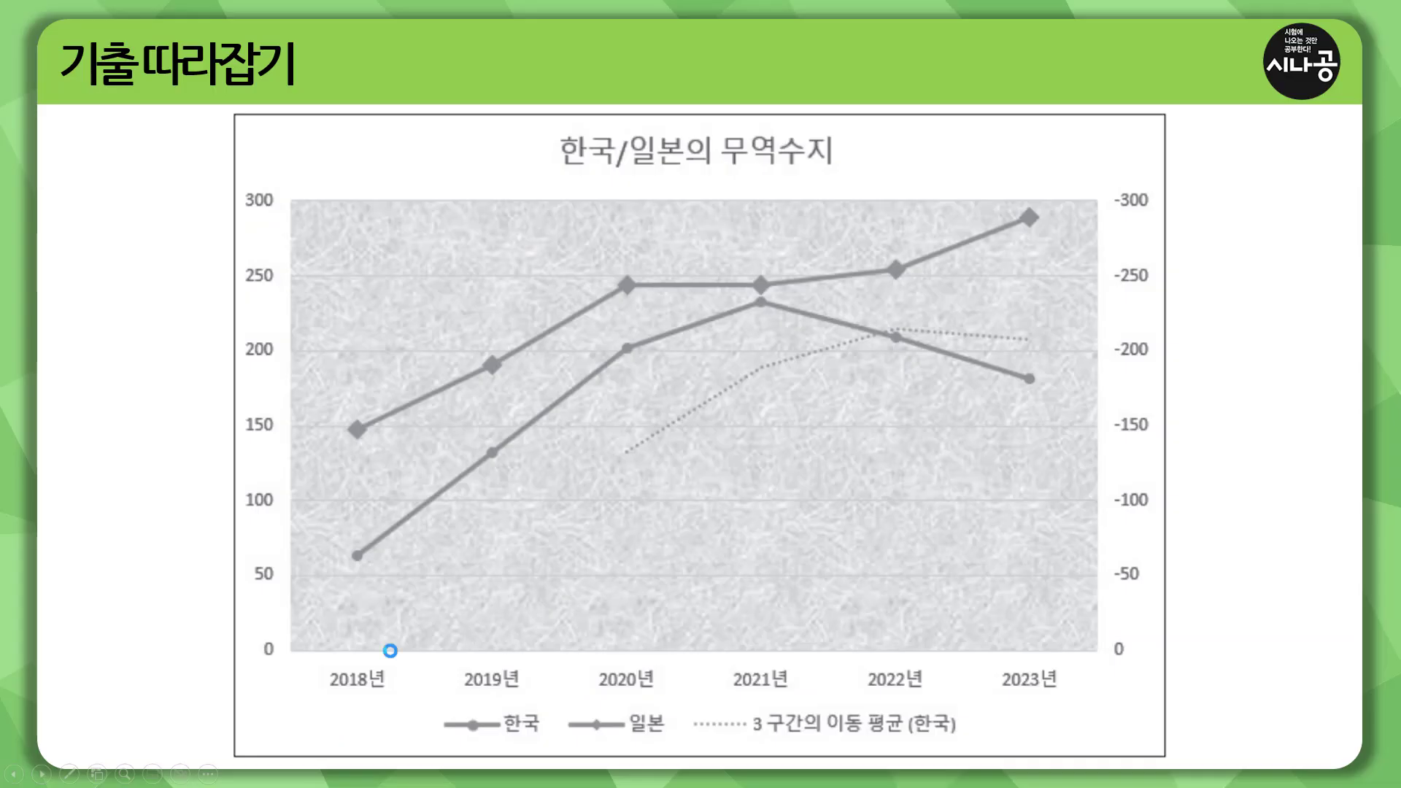
pyautogui.moveTo(438, 706)
pyautogui.mouseDown()
pyautogui.moveTo(450, 728)
pyautogui.moveTo(970, 745)
pyautogui.mouseUp()
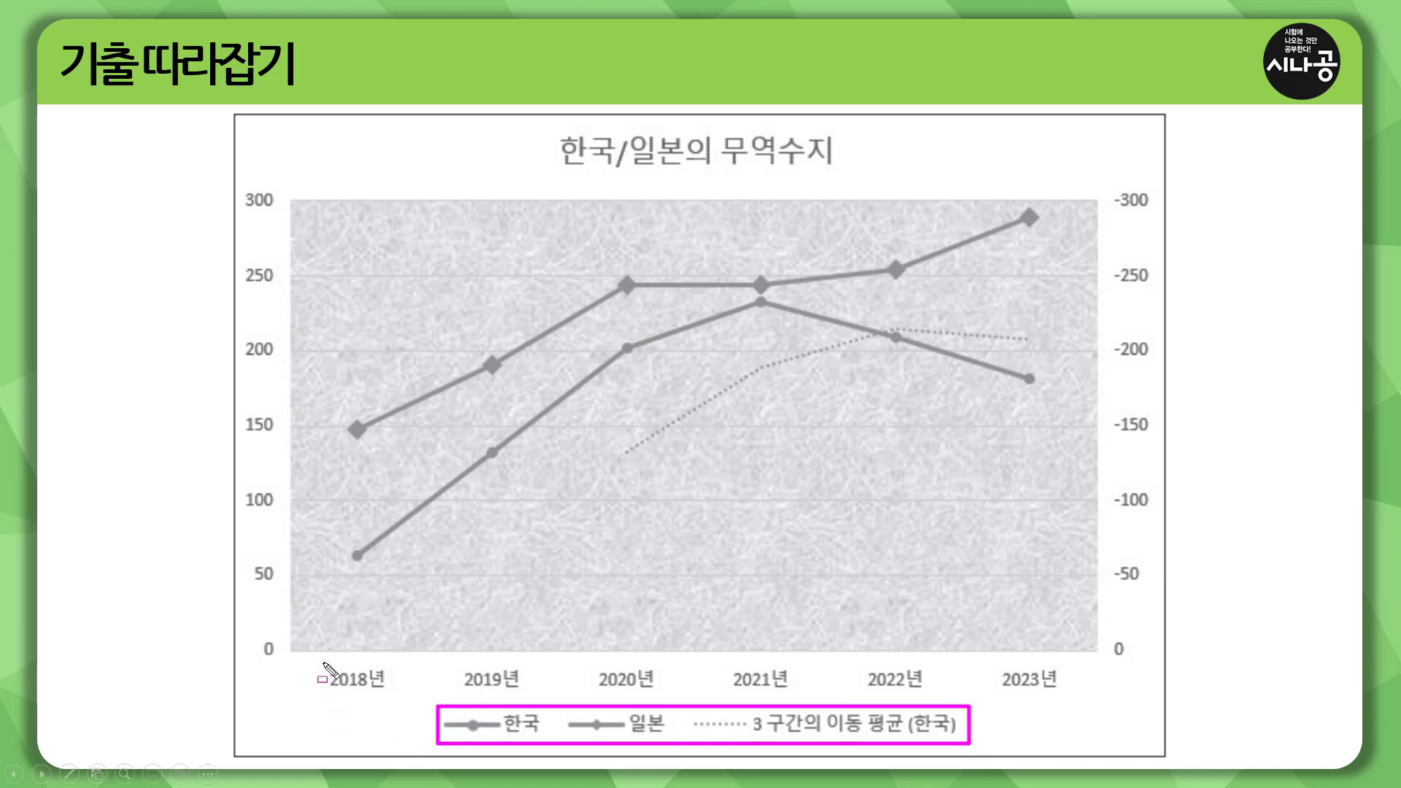
pyautogui.moveTo(324, 663); pyautogui.dragTo(1071, 695)
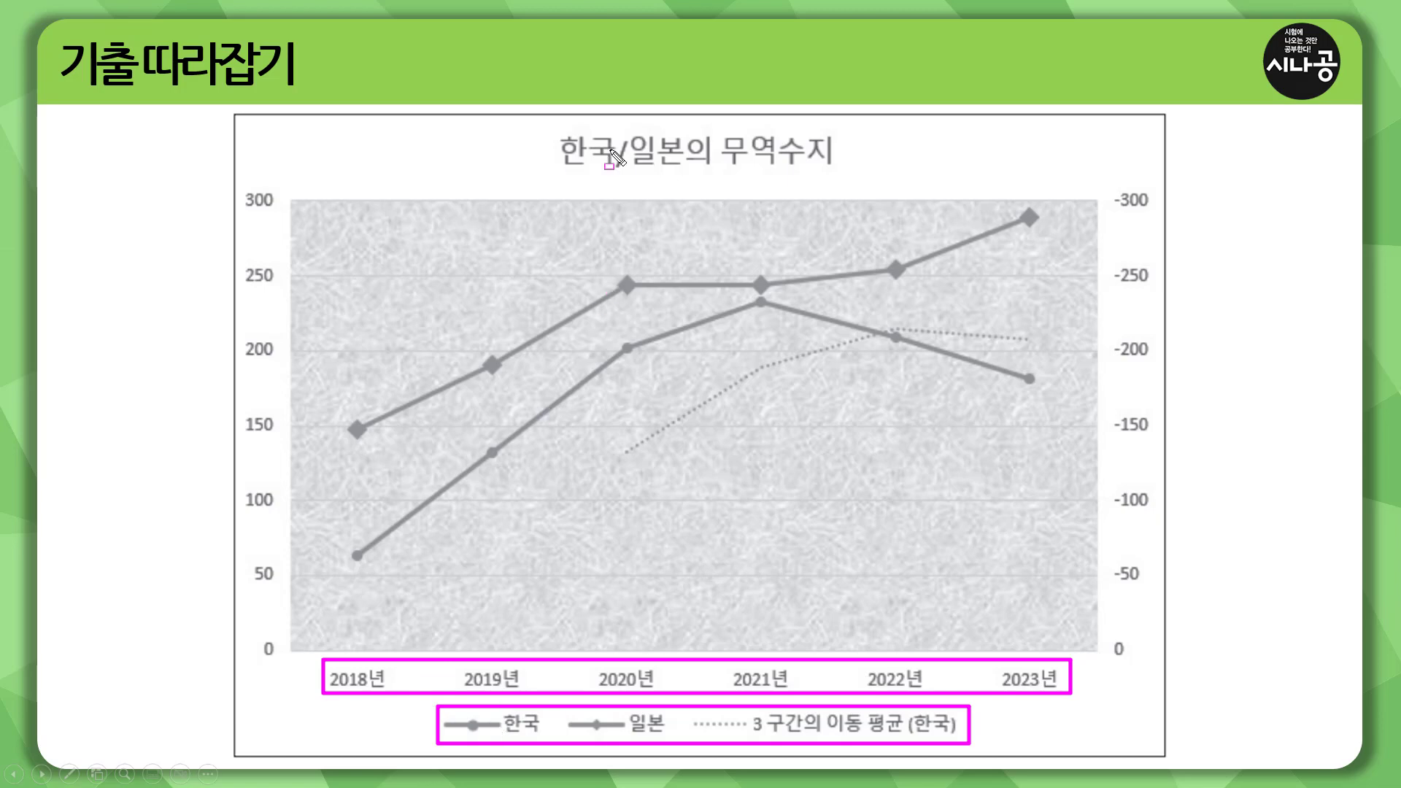
pyautogui.moveTo(553, 126); pyautogui.dragTo(841, 175)
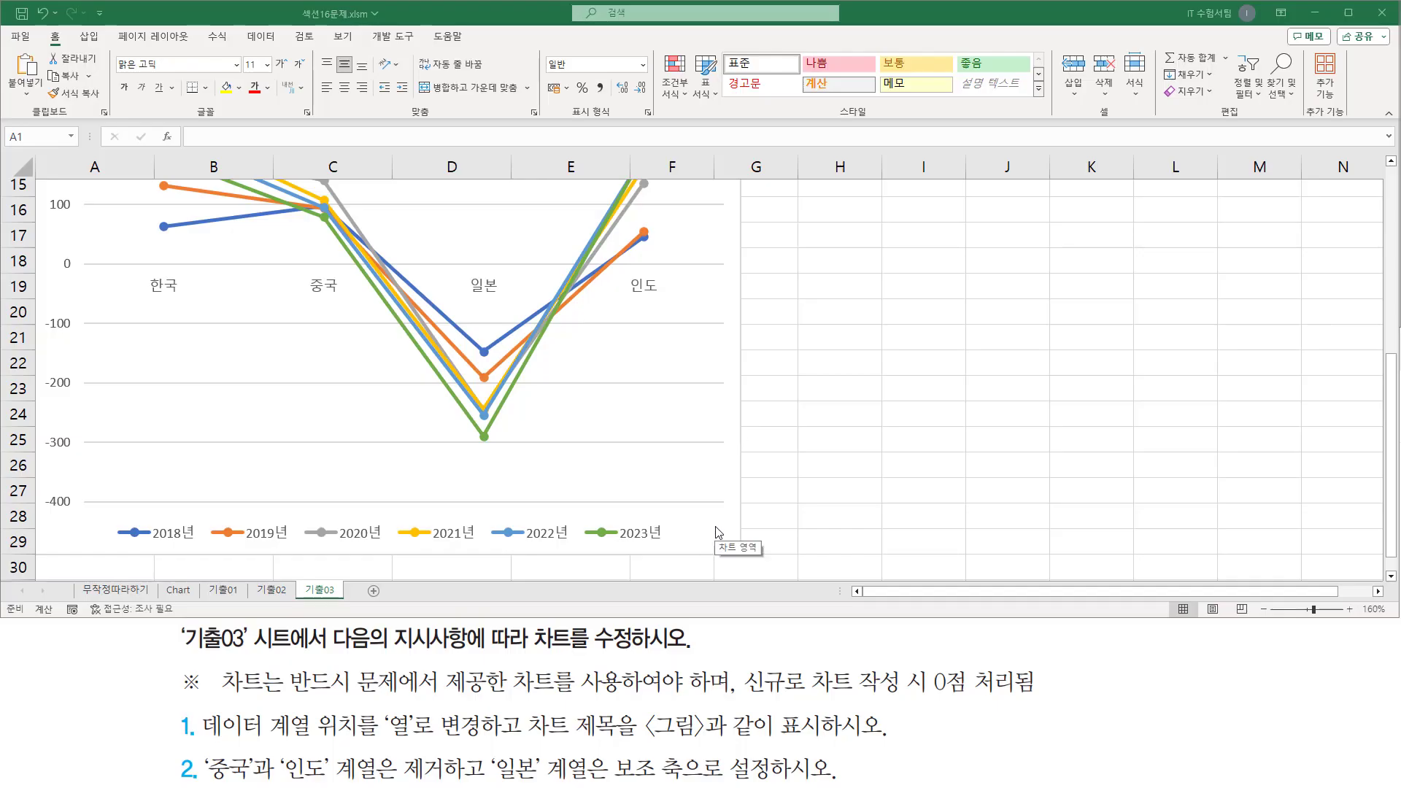
# - Swap the rows and columns of the line chart's source data so the countries are the series and the years the category labels
pyautogui.moveTo(676, 509); pyautogui.dragTo(735, 546)
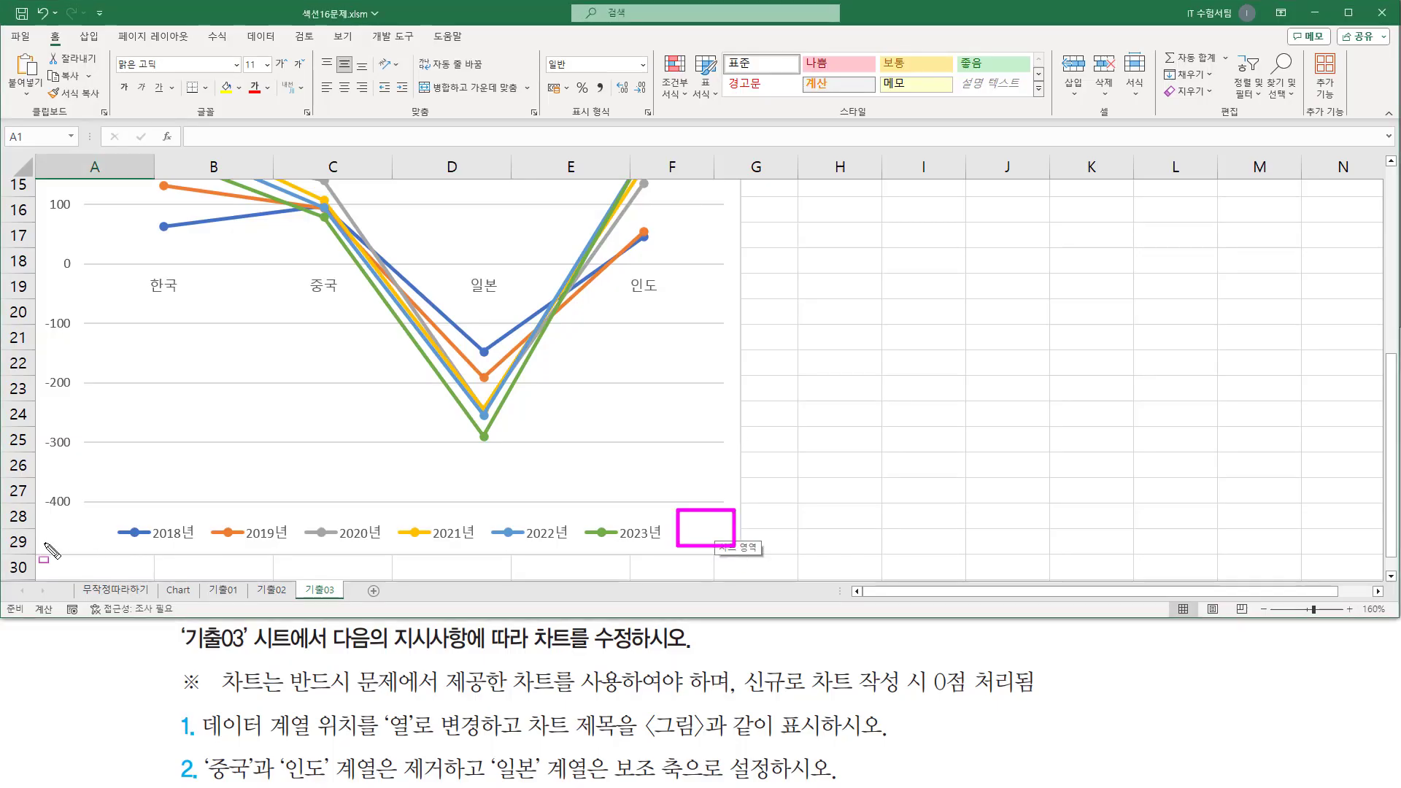
pyautogui.click(711, 520)
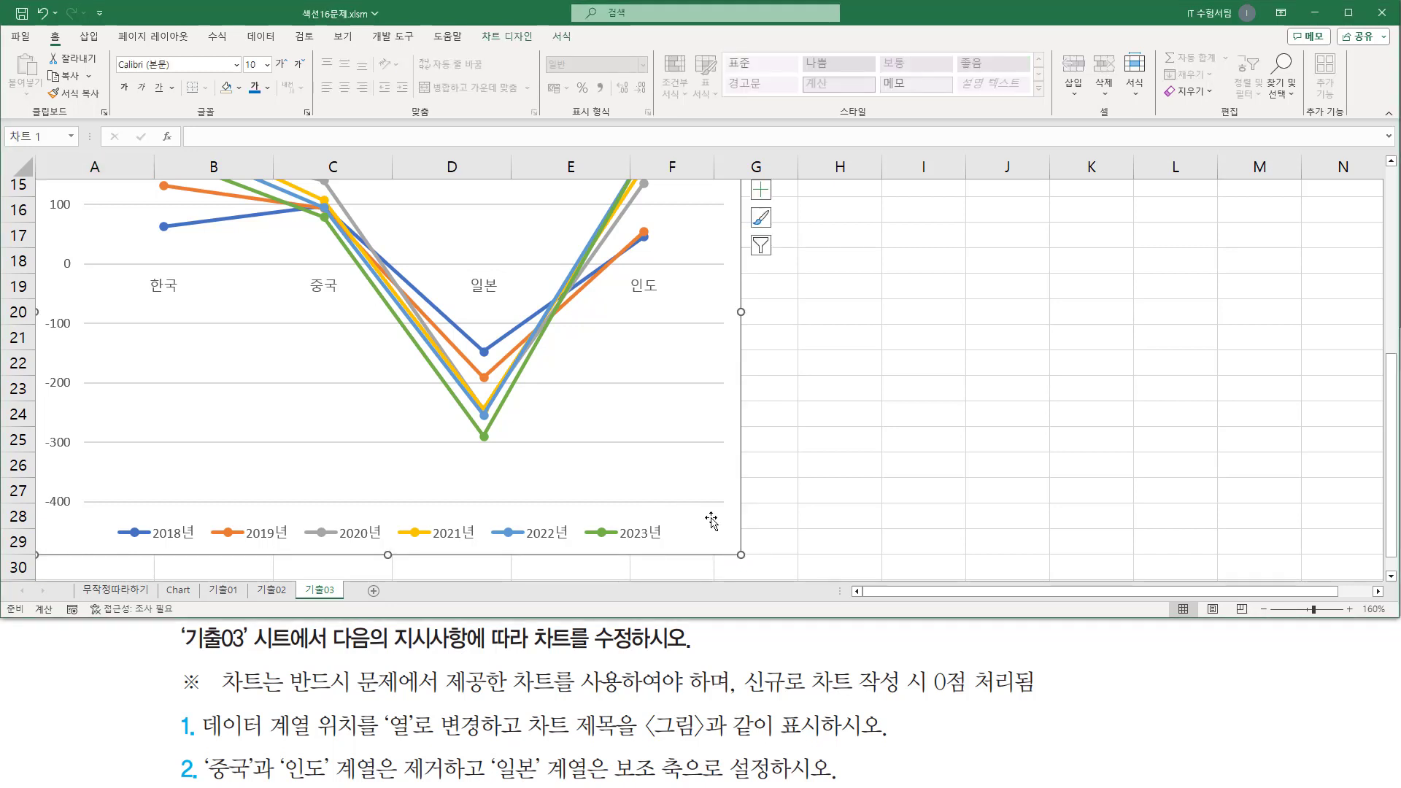
pyautogui.rightClick(713, 522)
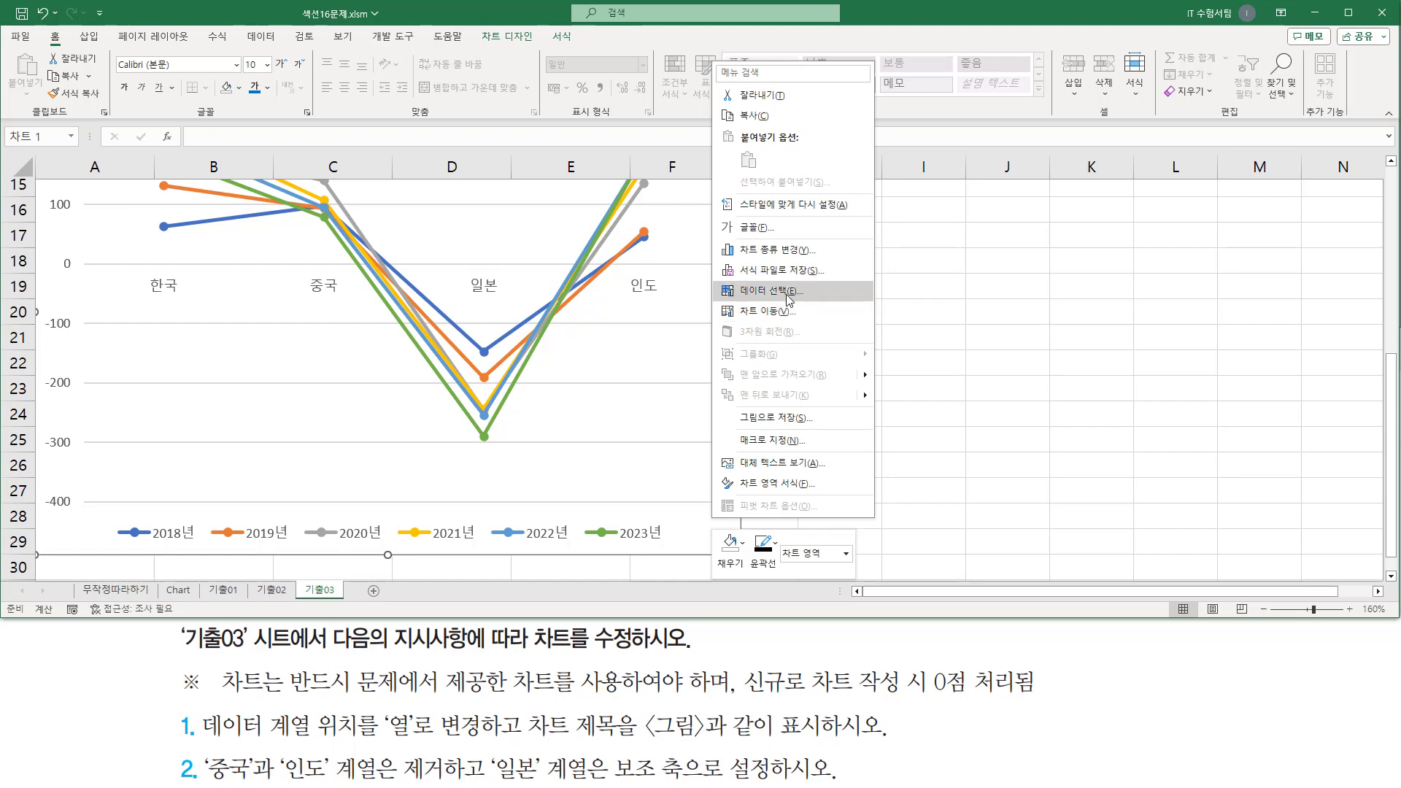
pyautogui.click(787, 292)
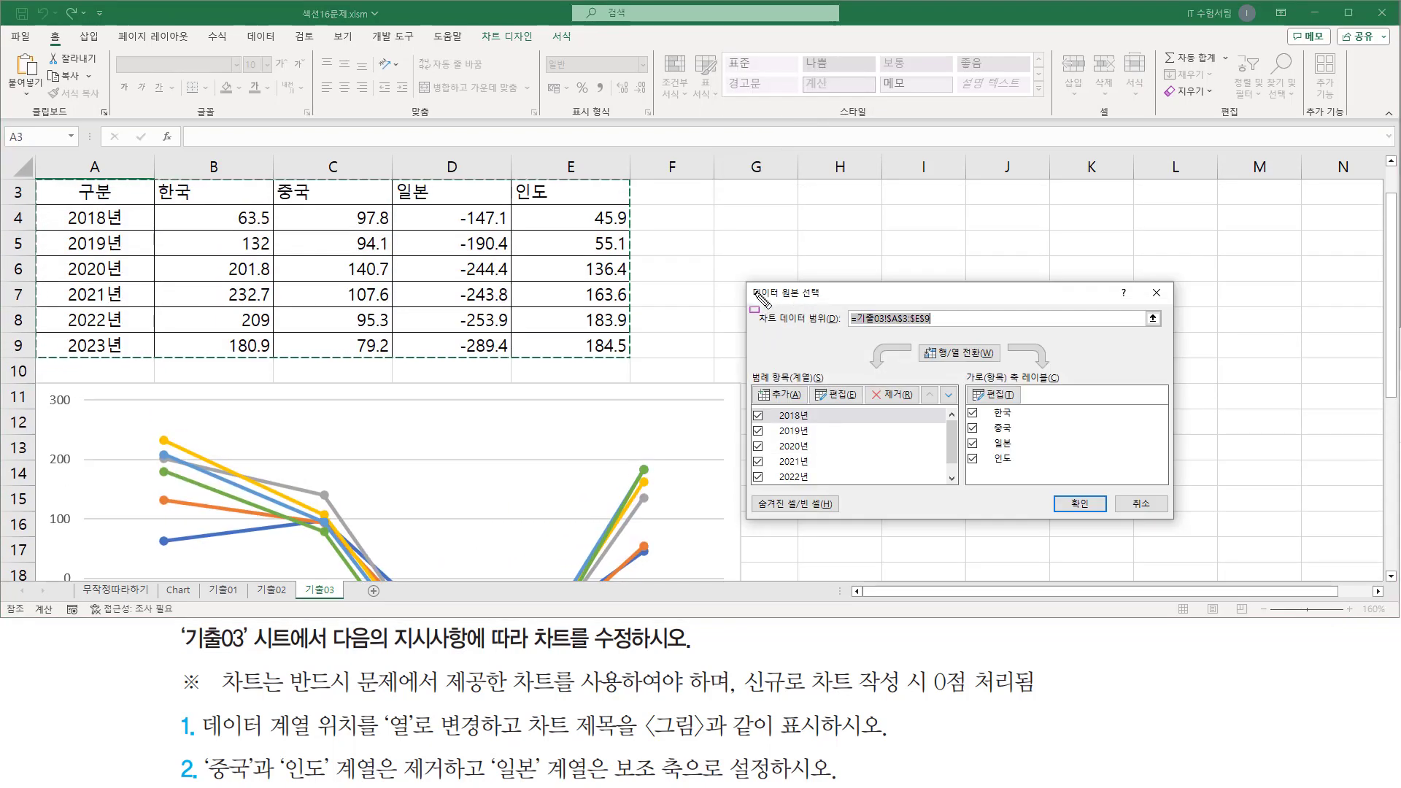
pyautogui.moveTo(749, 280)
pyautogui.mouseDown()
pyautogui.moveTo(1169, 549)
pyautogui.moveTo(1195, 538)
pyautogui.moveTo(1180, 519)
pyautogui.mouseUp()
pyautogui.moveTo(916, 341); pyautogui.dragTo(1006, 367)
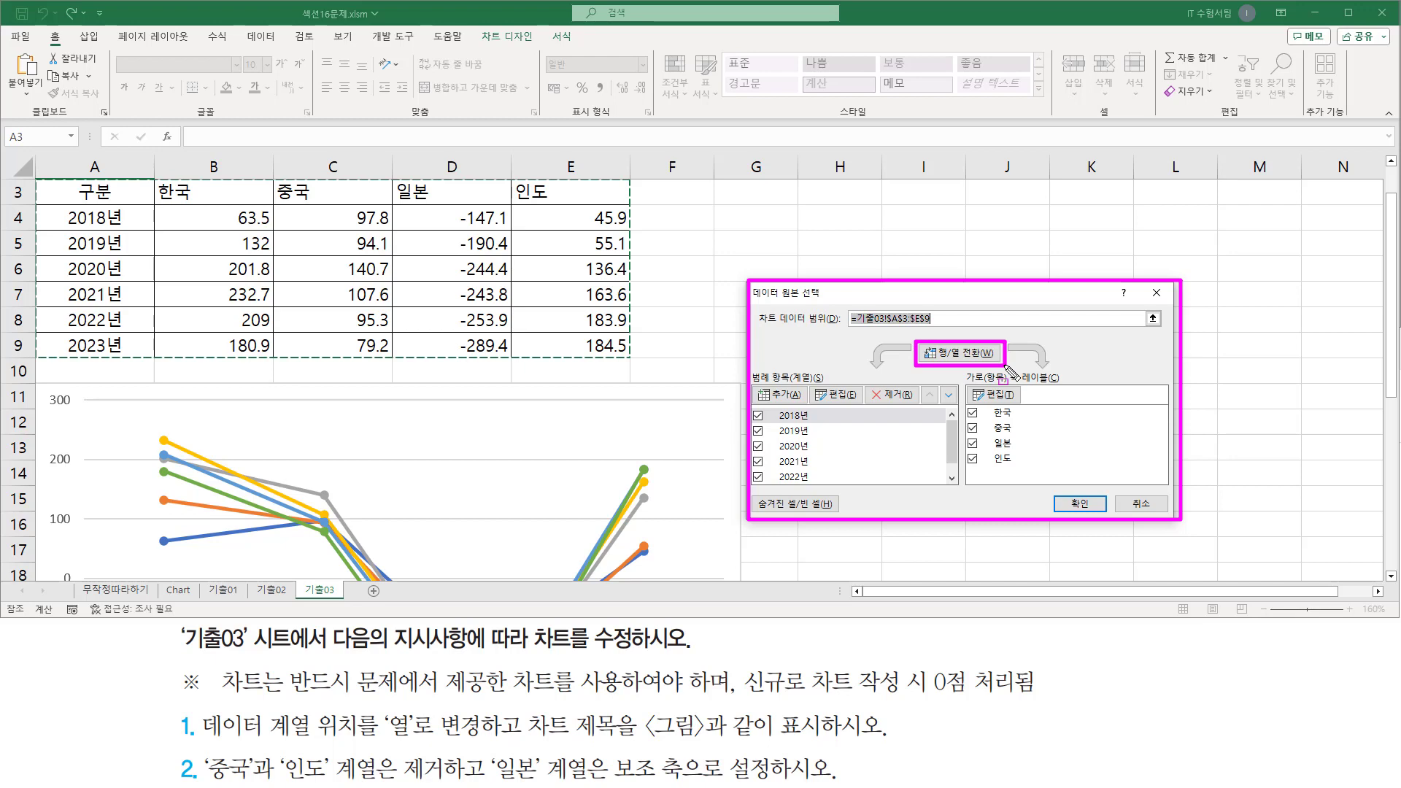
pyautogui.press('Escape')
pyautogui.click(970, 357)
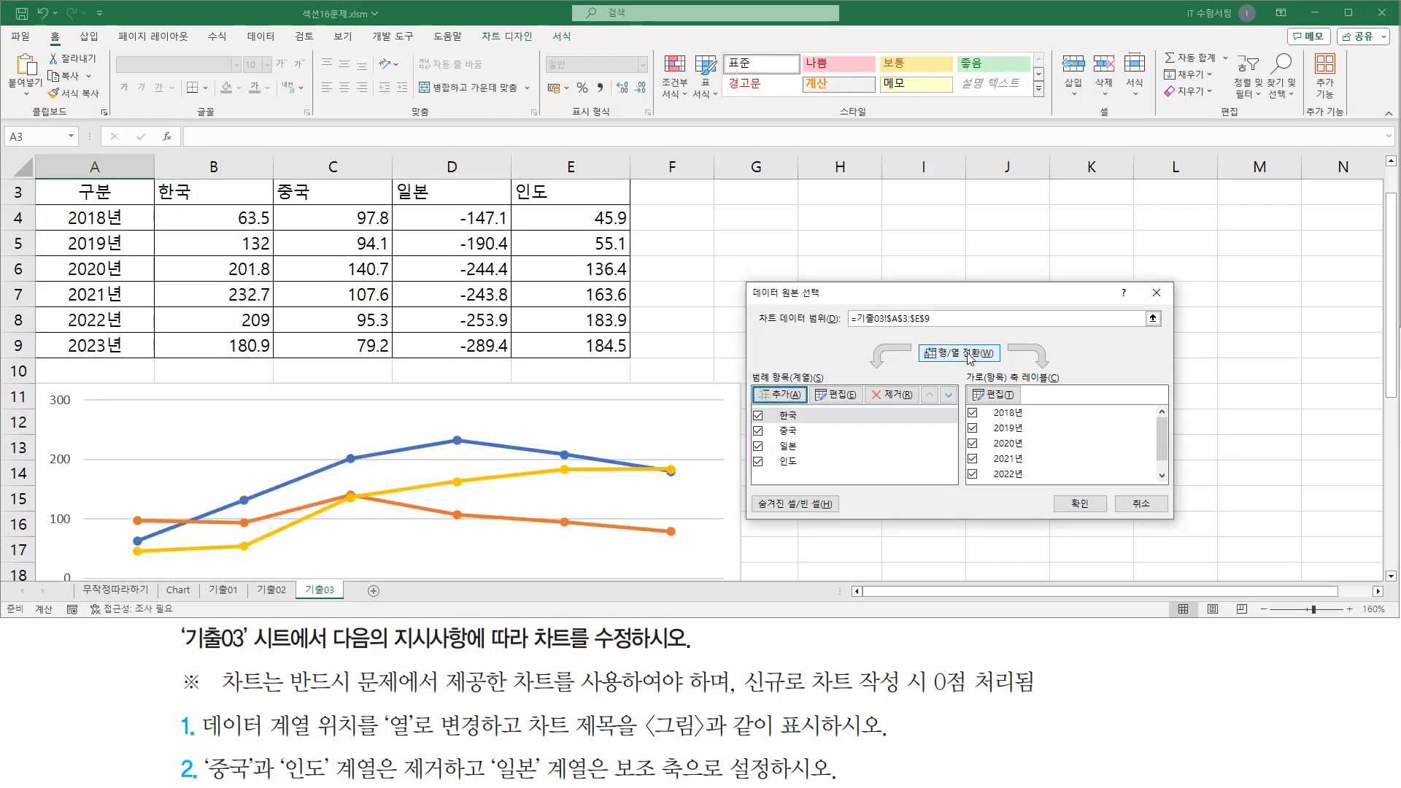
pyautogui.hotkey('ctrl', 'shift', 'd')
pyautogui.moveTo(754, 409); pyautogui.dragTo(805, 478)
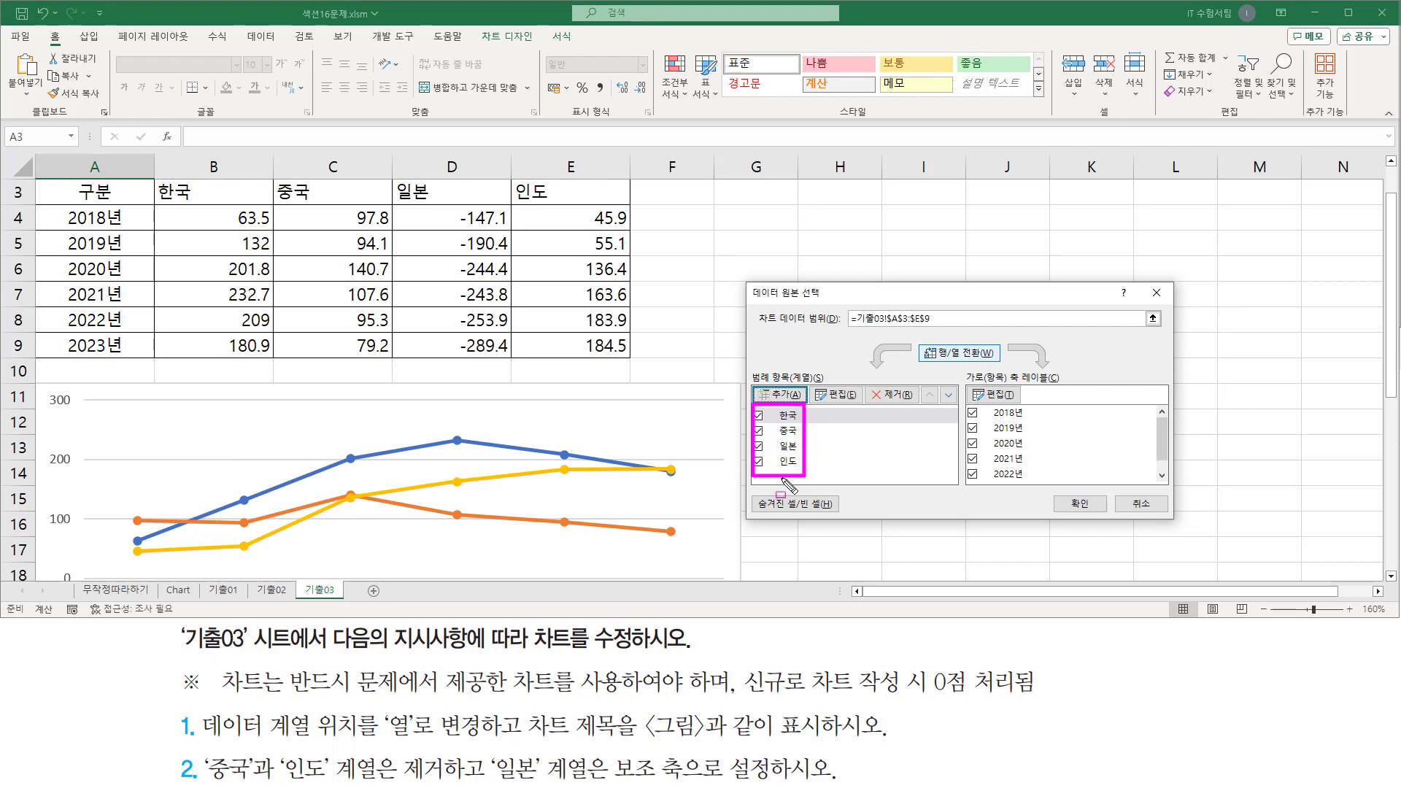
pyautogui.moveTo(964, 406); pyautogui.dragTo(1035, 482)
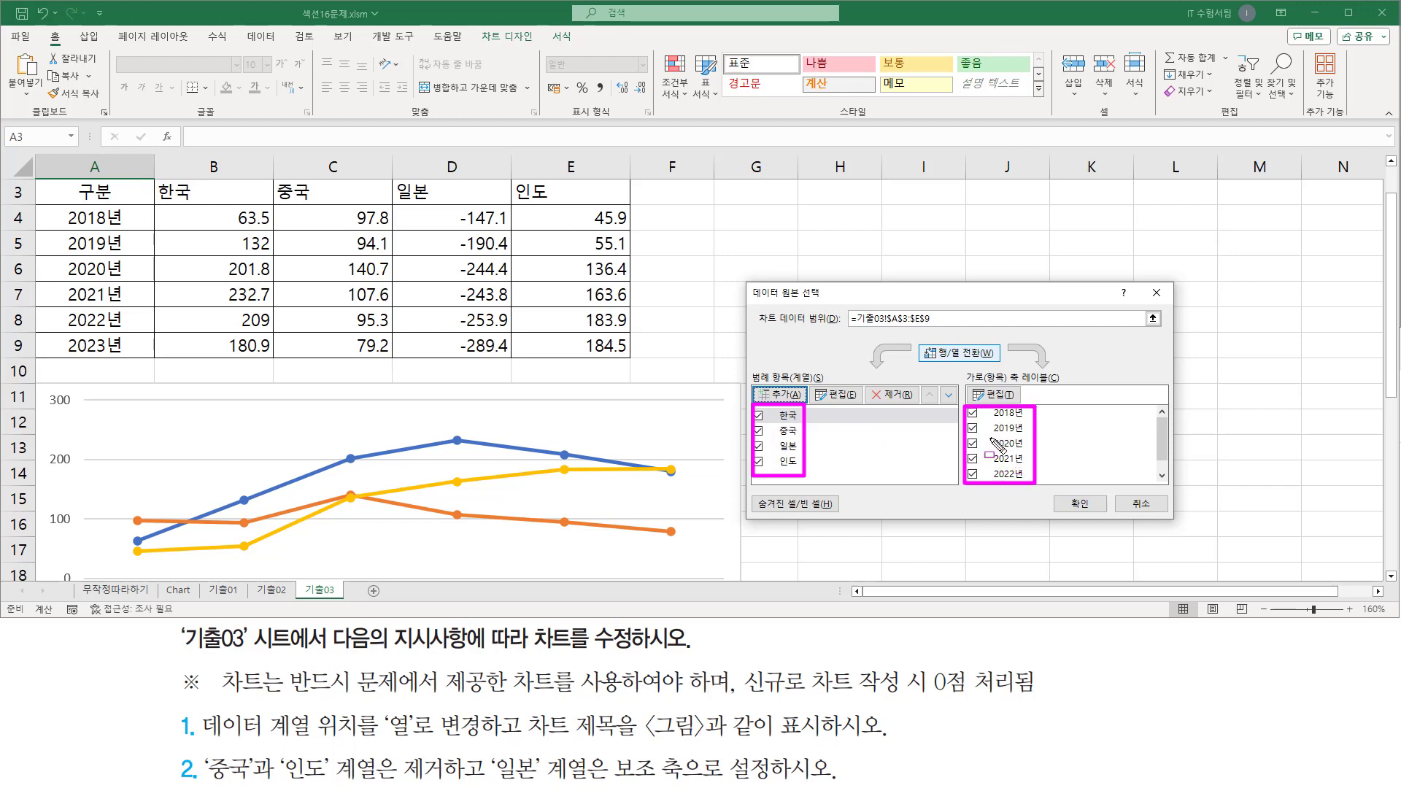
pyautogui.moveTo(916, 340); pyautogui.dragTo(1005, 367)
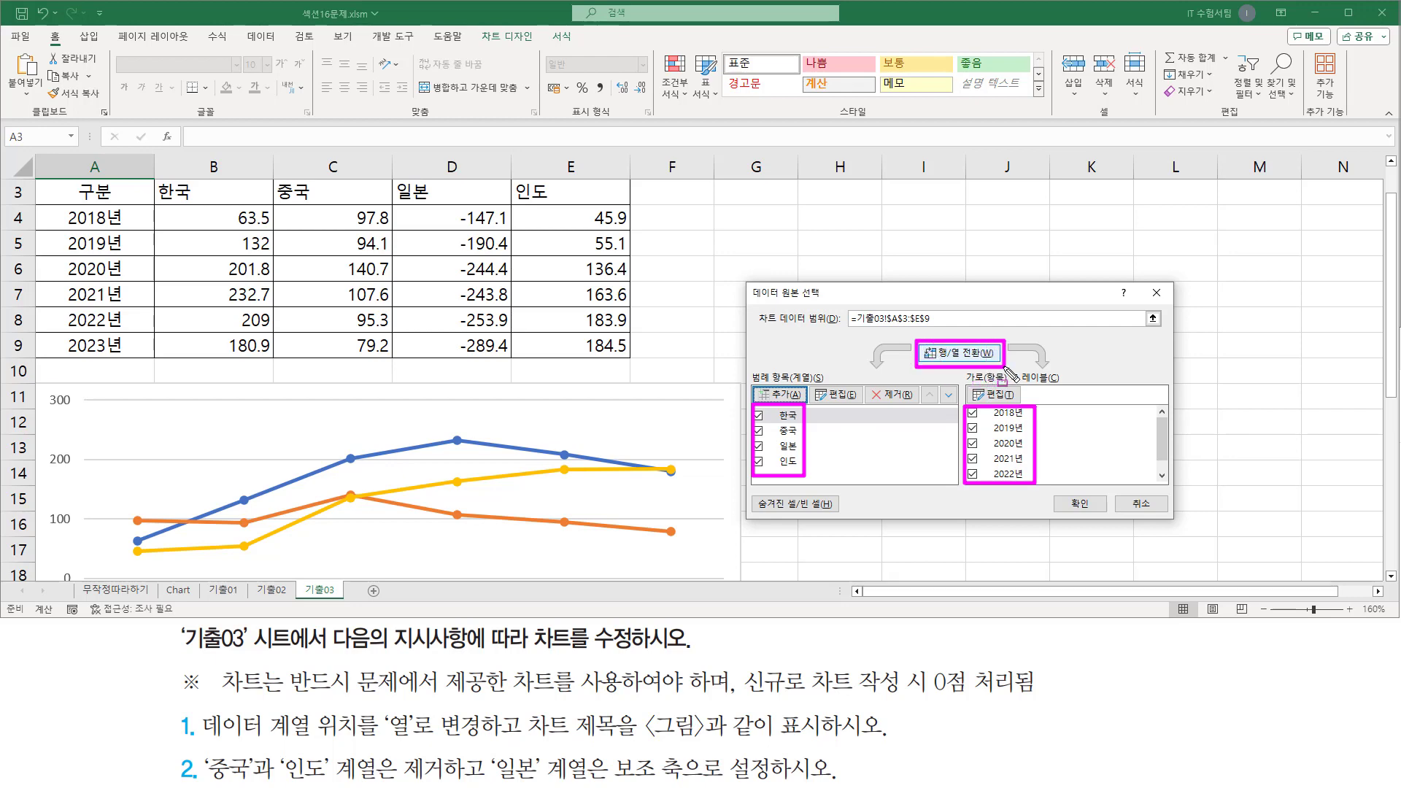
pyautogui.moveTo(201, 739); pyautogui.dragTo(497, 743)
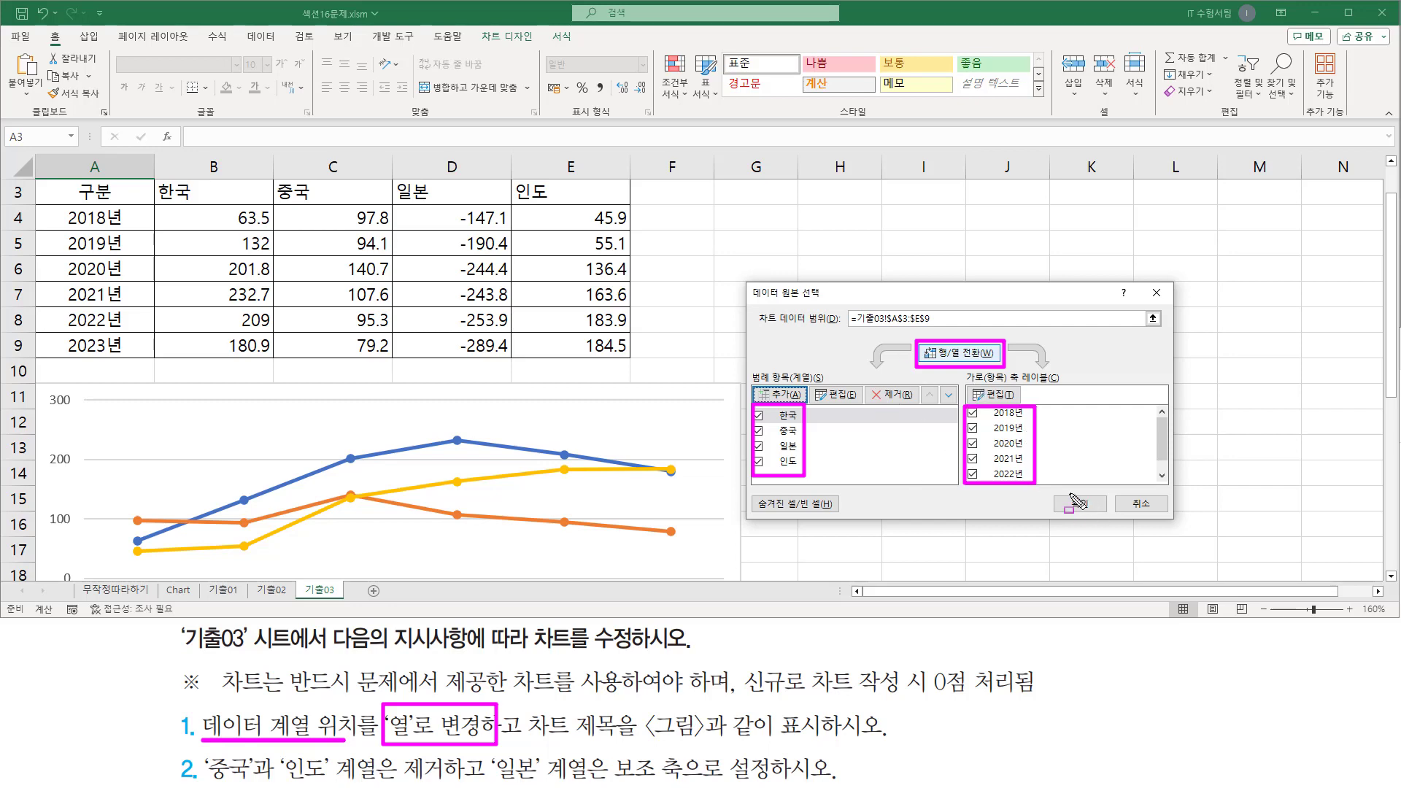
pyautogui.moveTo(1056, 494); pyautogui.dragTo(1106, 516)
pyautogui.press('Escape')
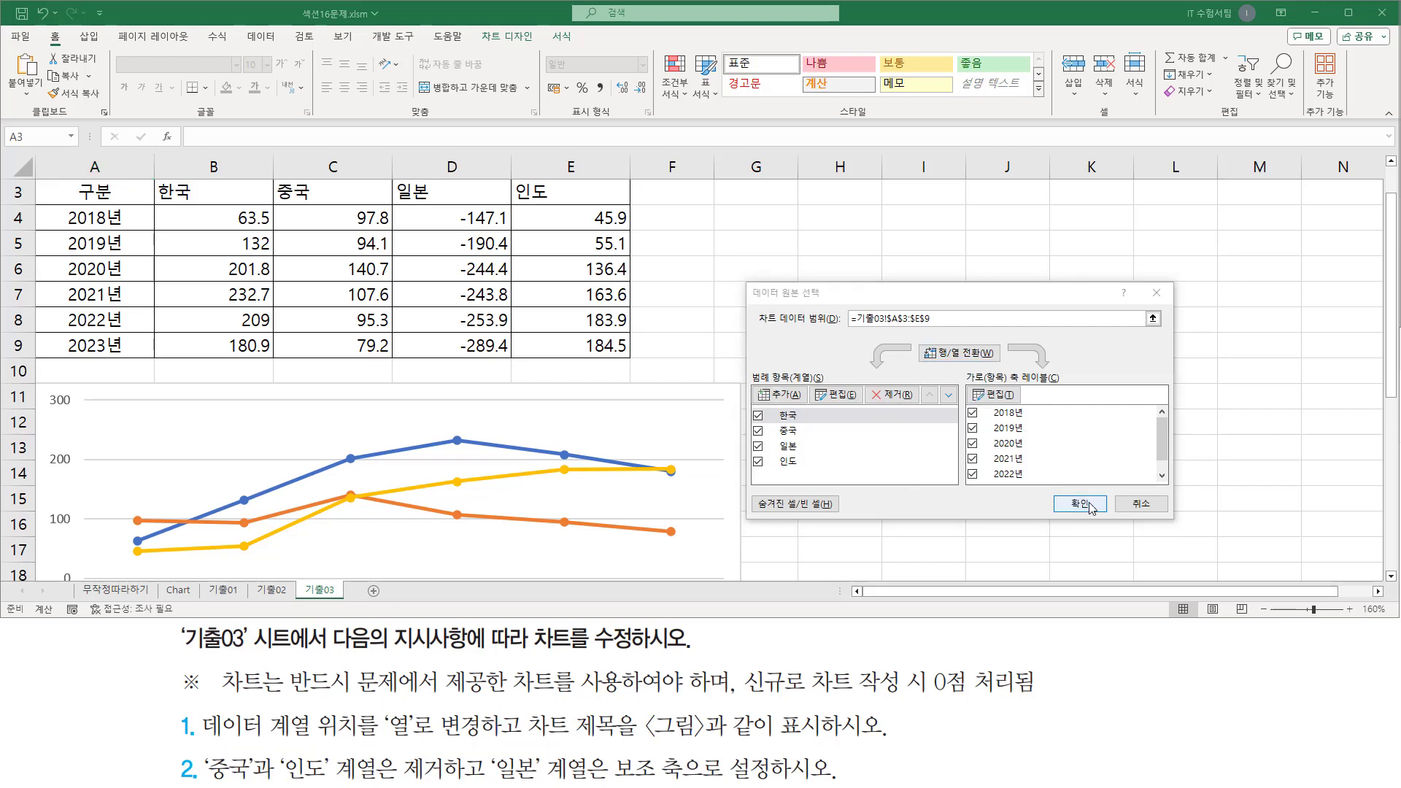
pyautogui.click(1091, 505)
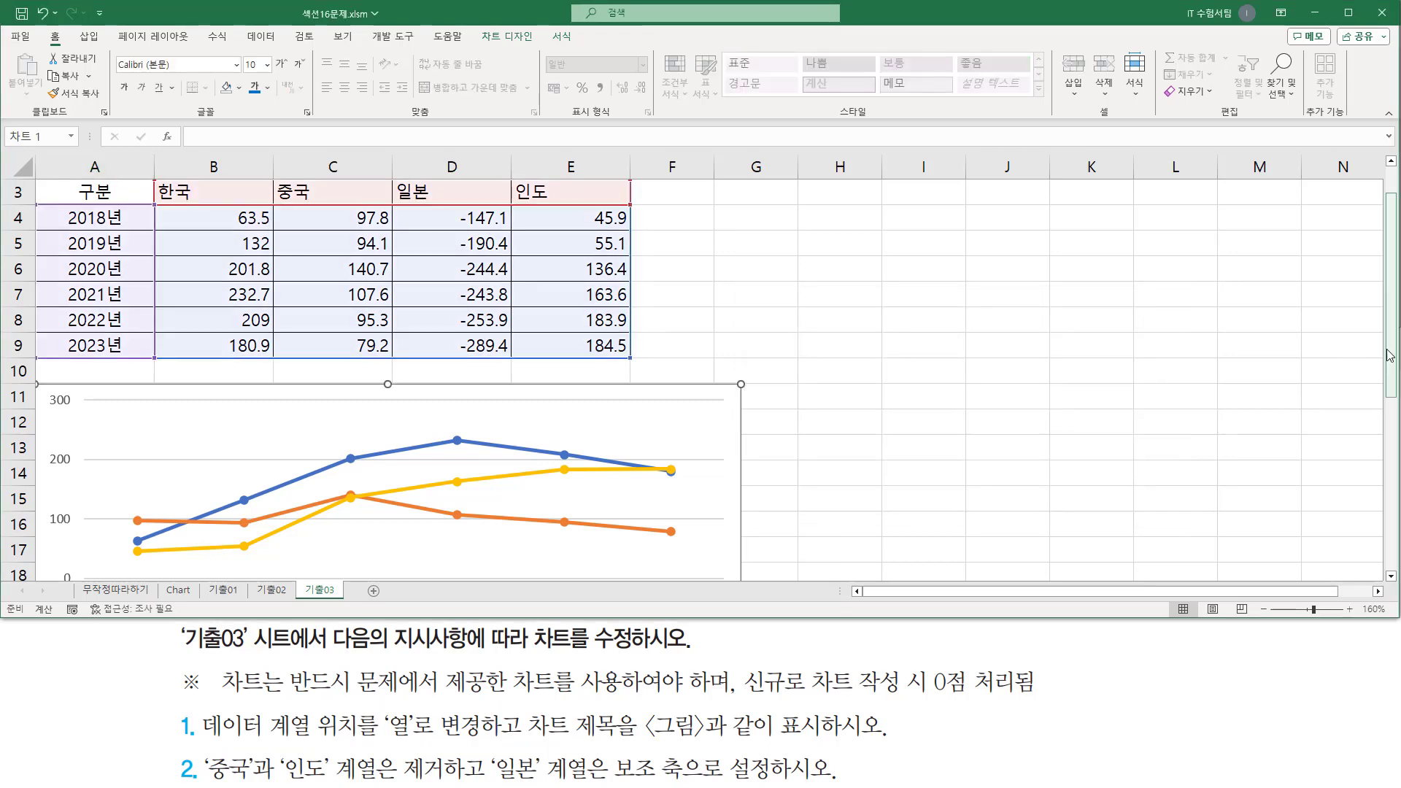
# - Check the years along the line chart's horizontal axis and the countries in its legend
pyautogui.scroll(-4, 1395, 358)
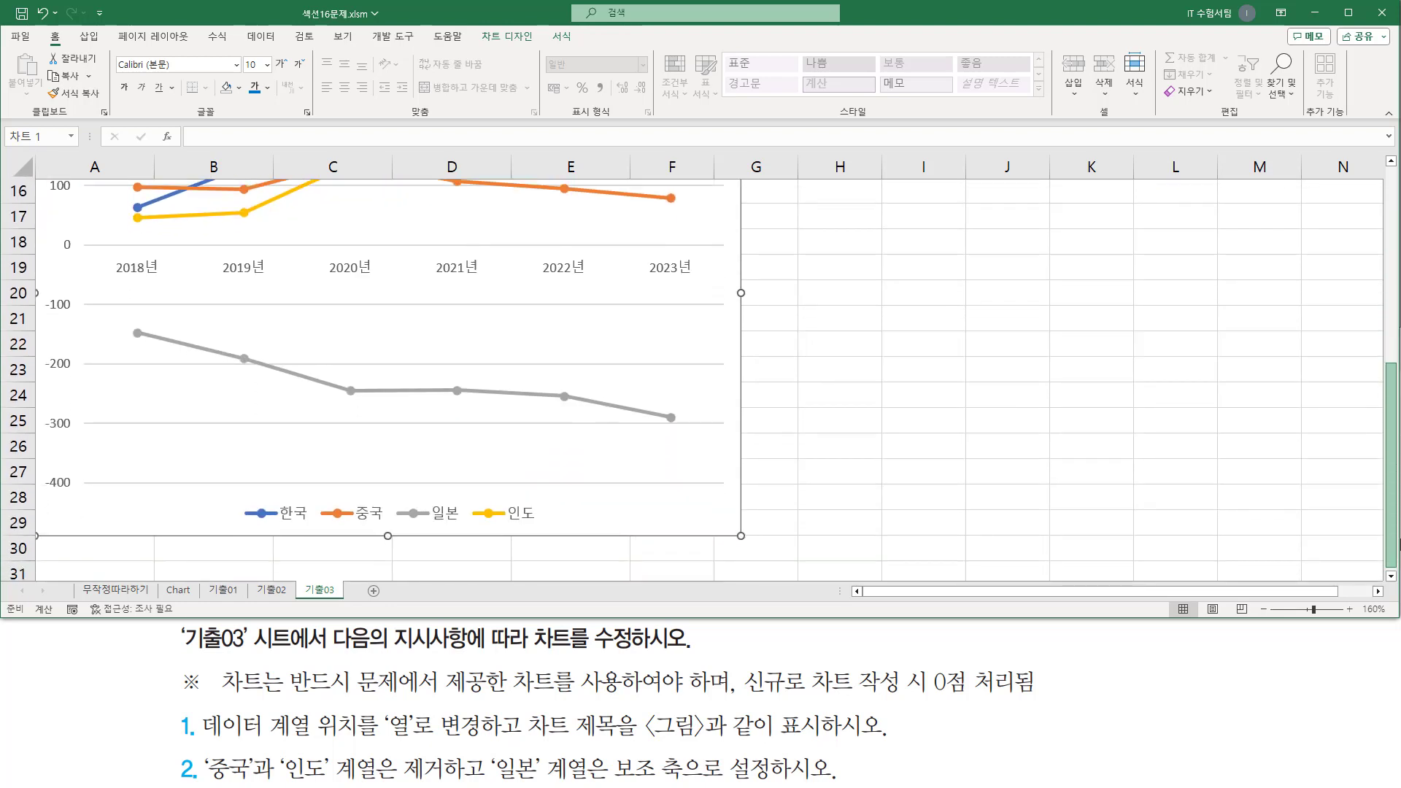
pyautogui.moveTo(104, 252)
pyautogui.mouseDown()
pyautogui.moveTo(117, 276)
pyautogui.moveTo(724, 282)
pyautogui.mouseUp()
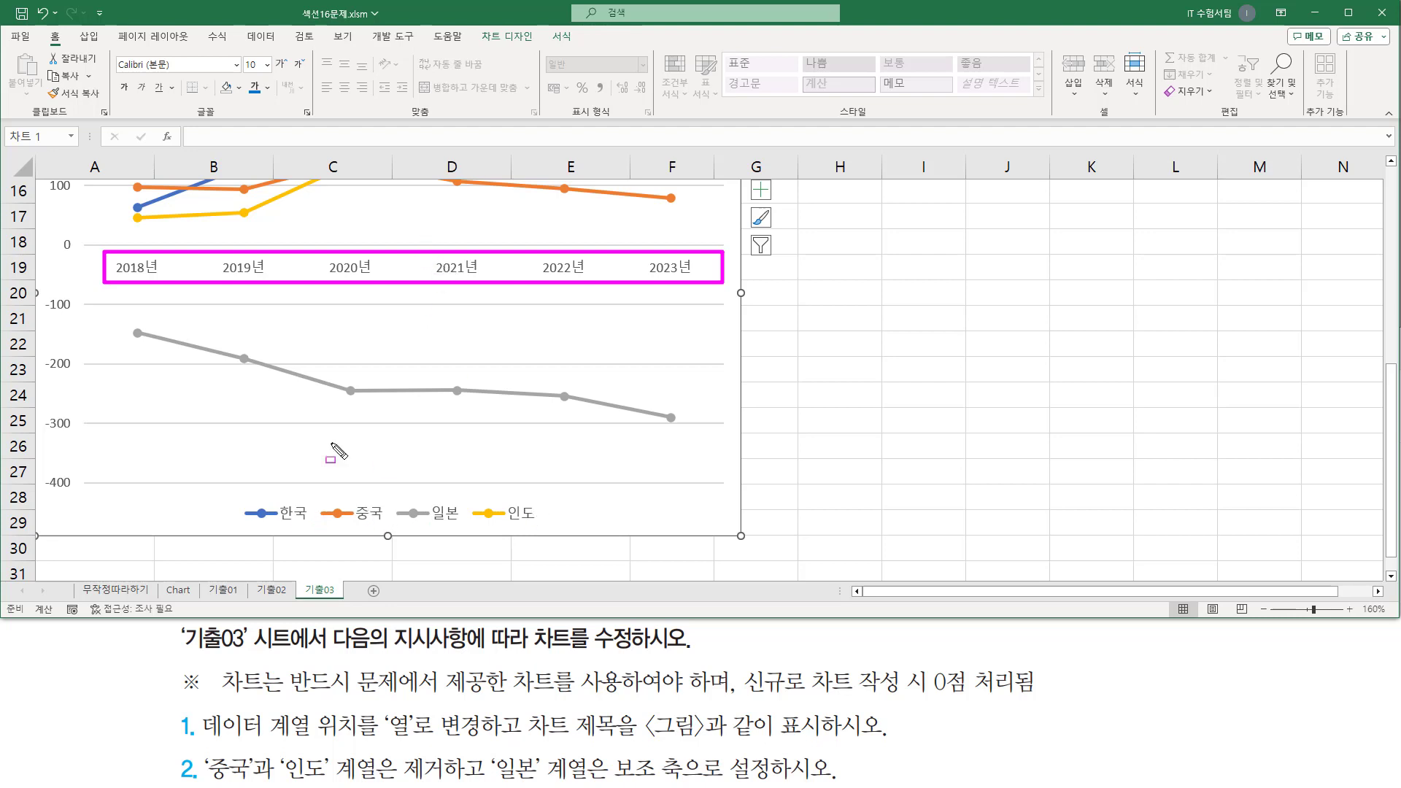
pyautogui.moveTo(234, 496)
pyautogui.mouseDown()
pyautogui.moveTo(504, 536)
pyautogui.moveTo(566, 538)
pyautogui.moveTo(560, 529)
pyautogui.mouseUp()
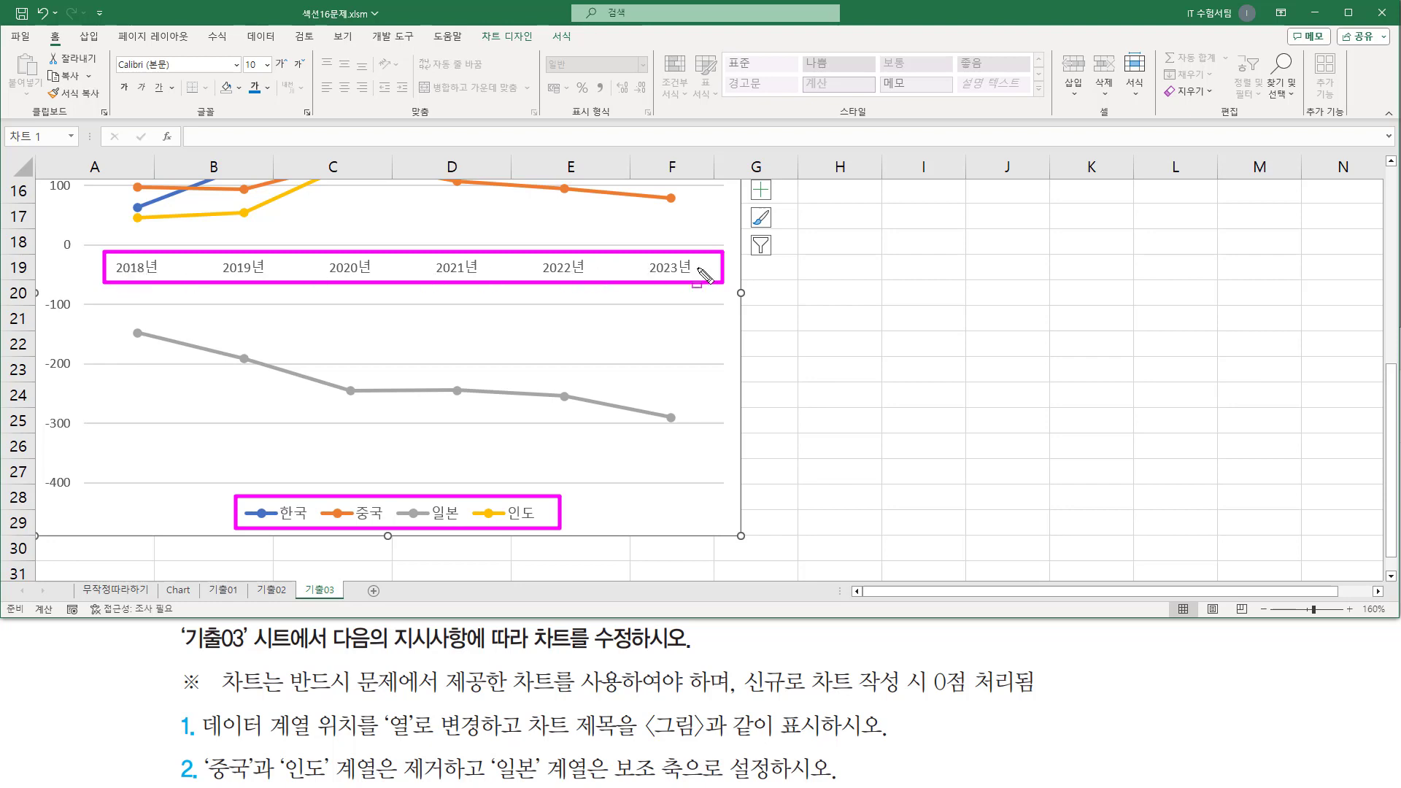
pyautogui.press('Escape')
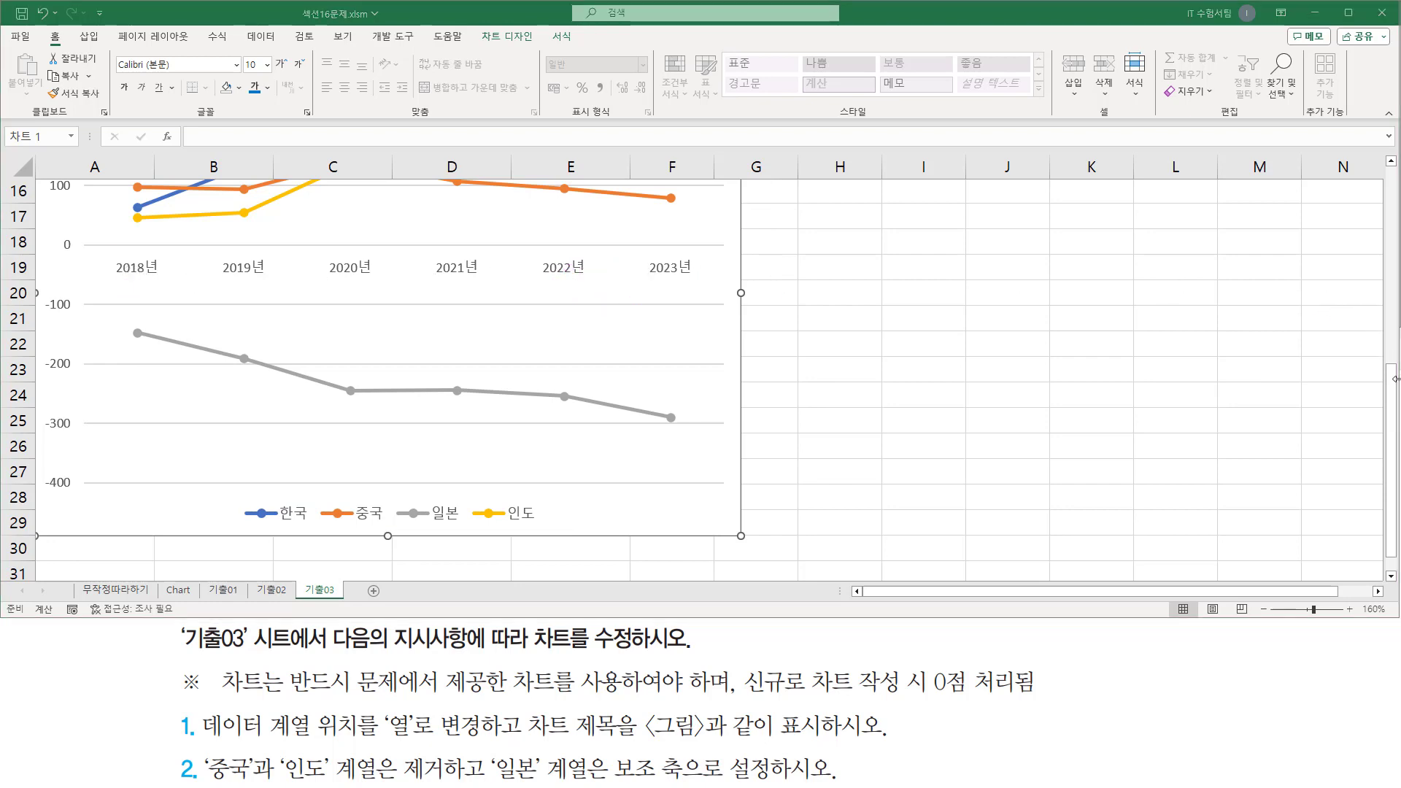
# - Add a chart title above the trade balance line chart on the '기출03' sheet
pyautogui.moveTo(1393, 381); pyautogui.dragTo(1392, 381)
pyautogui.scroll(5, 1393, 359)
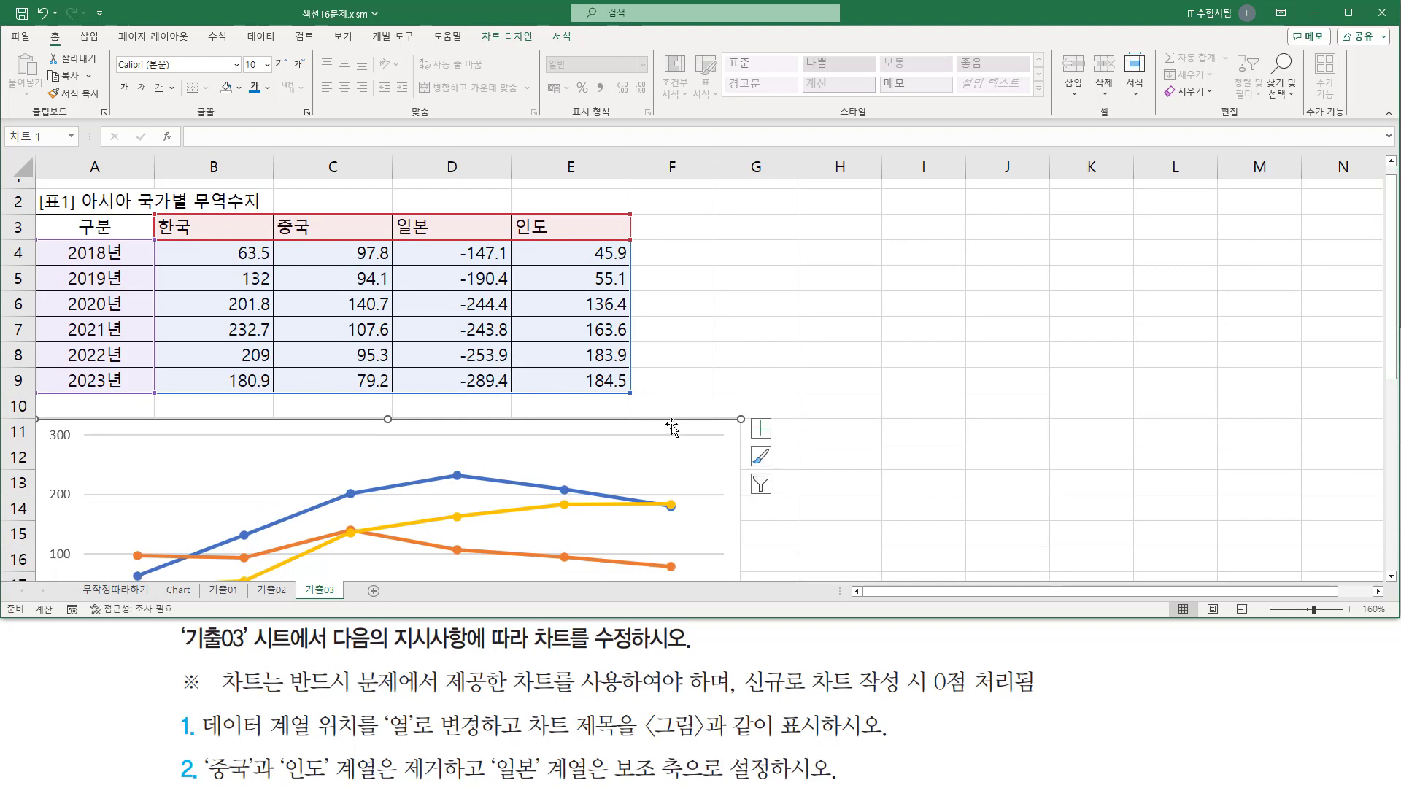
pyautogui.click(483, 33)
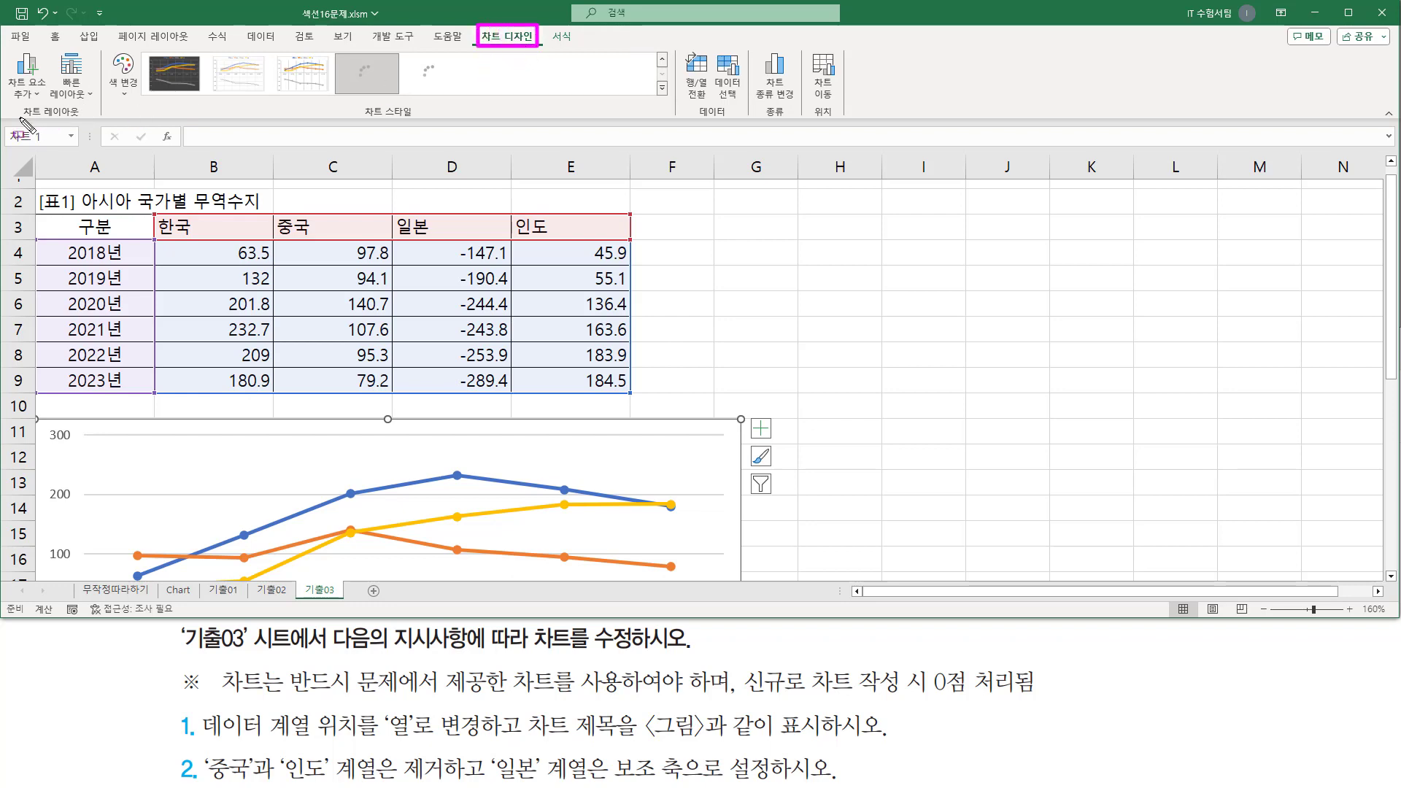
pyautogui.moveTo(17, 116); pyautogui.dragTo(89, 115)
pyautogui.moveTo(7, 48); pyautogui.dragTo(46, 102)
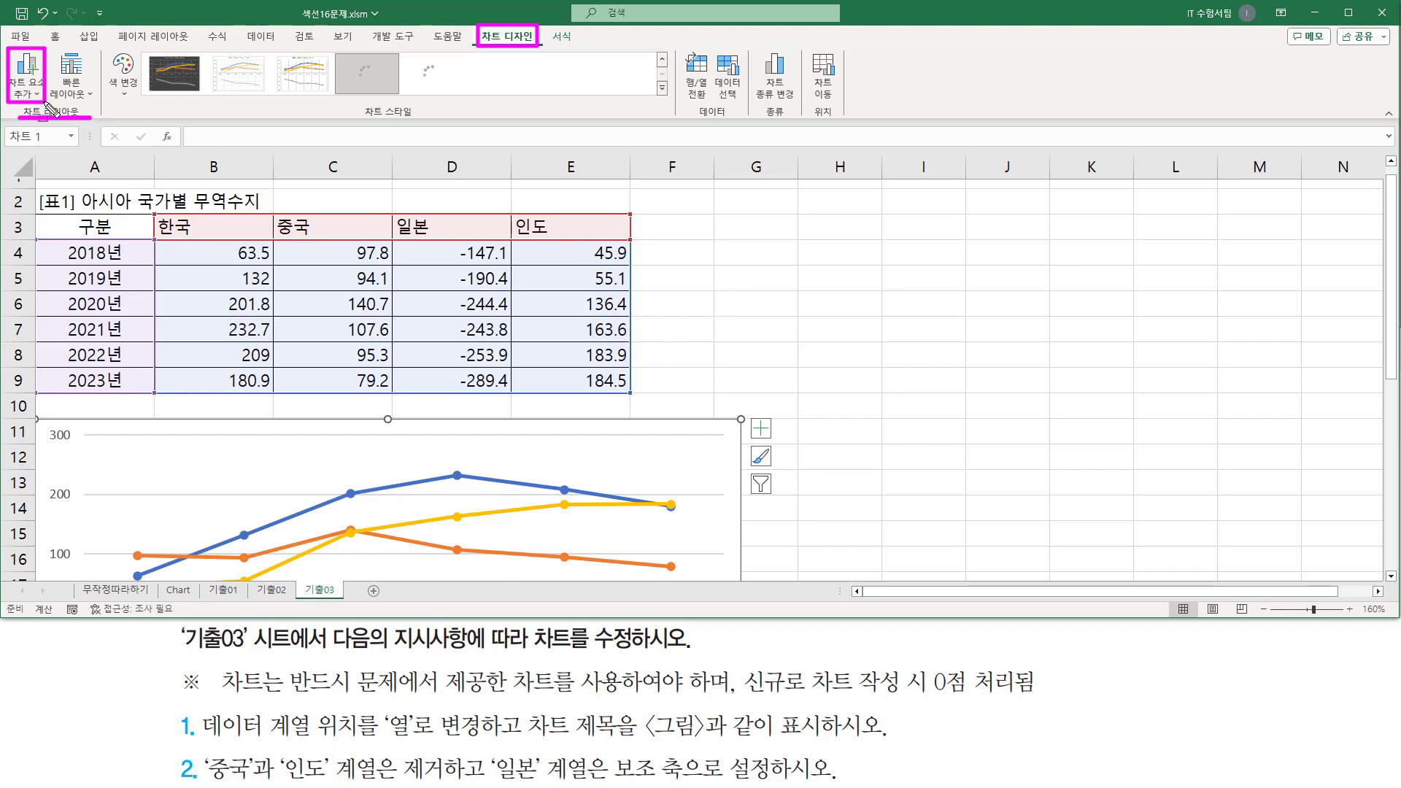
pyautogui.press('Escape')
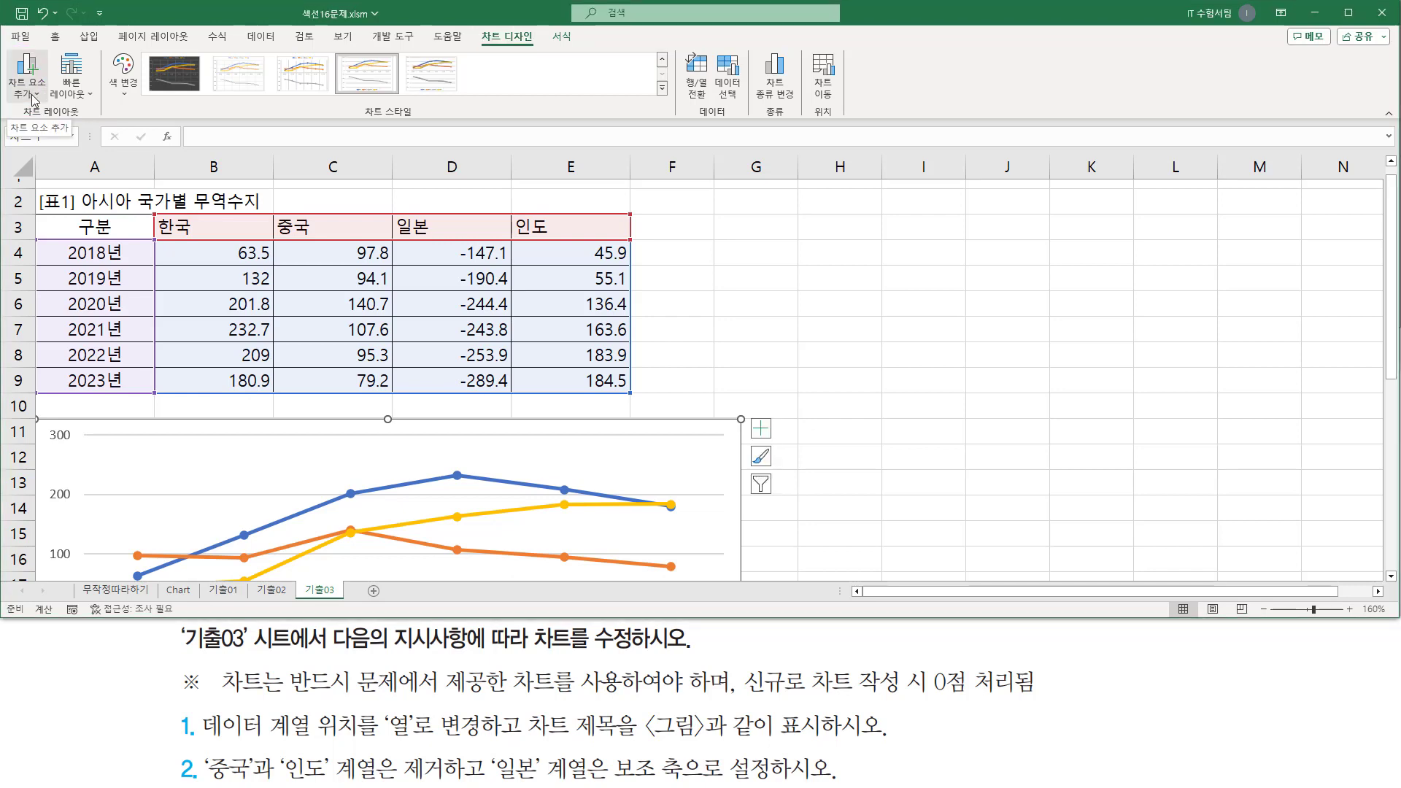
pyautogui.click(33, 93)
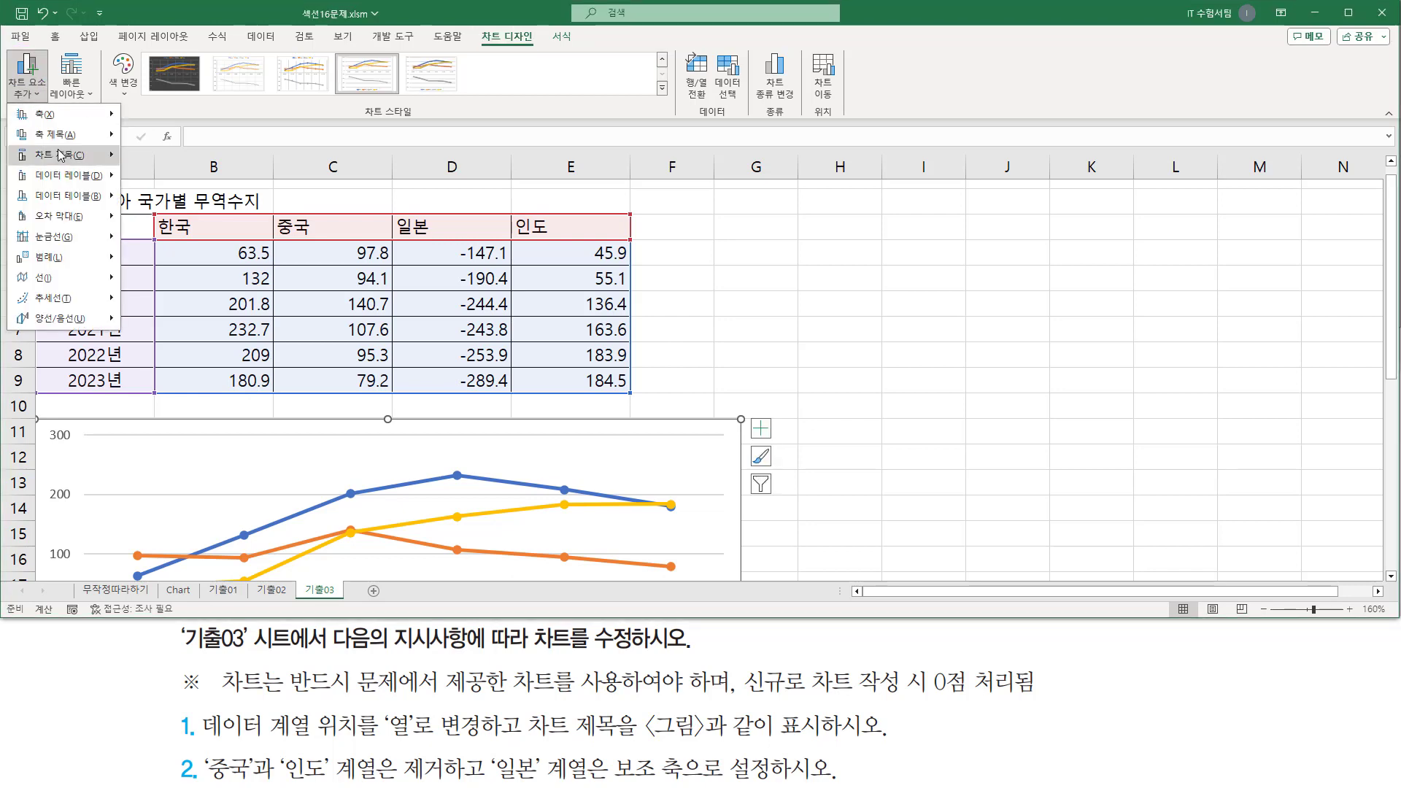
pyautogui.moveTo(57, 155)
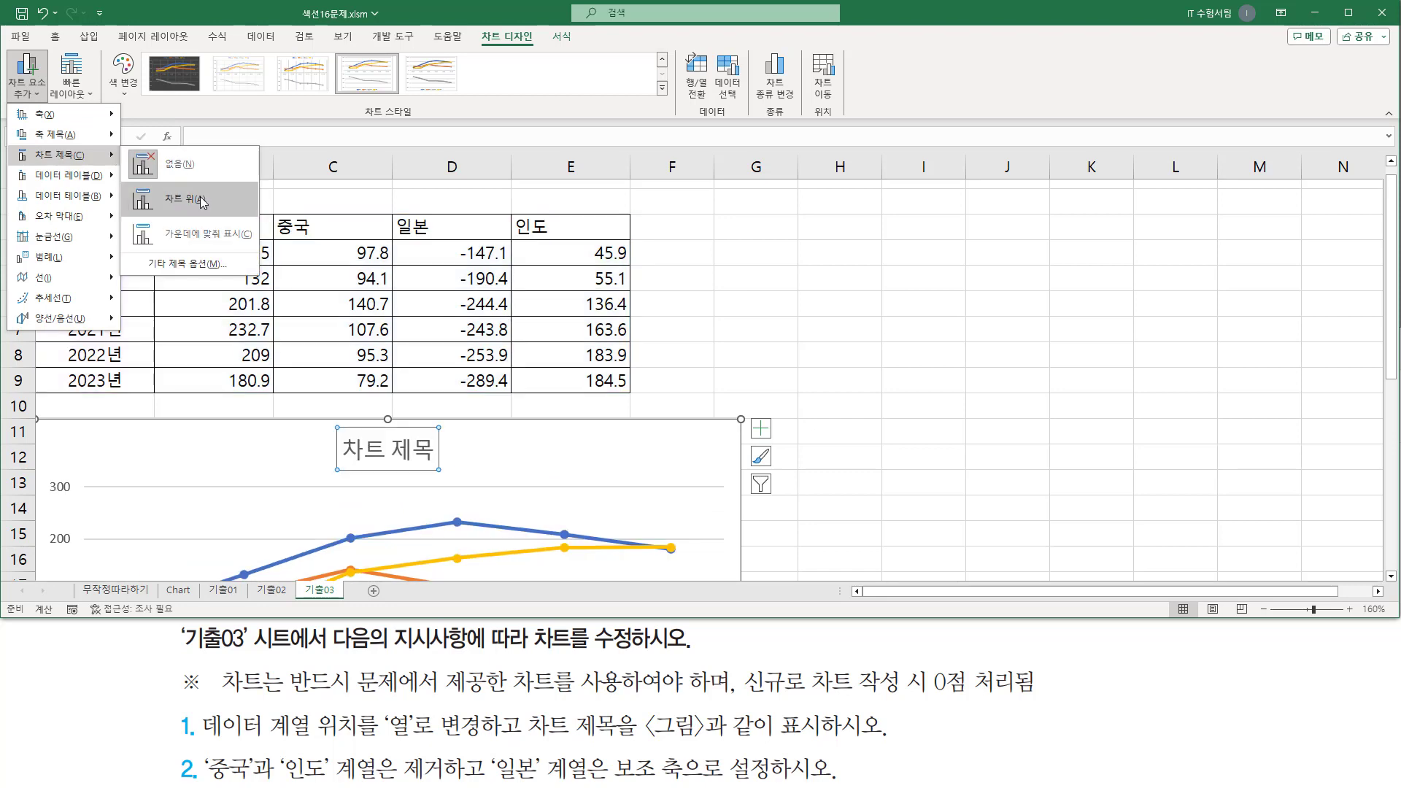
pyautogui.click(201, 201)
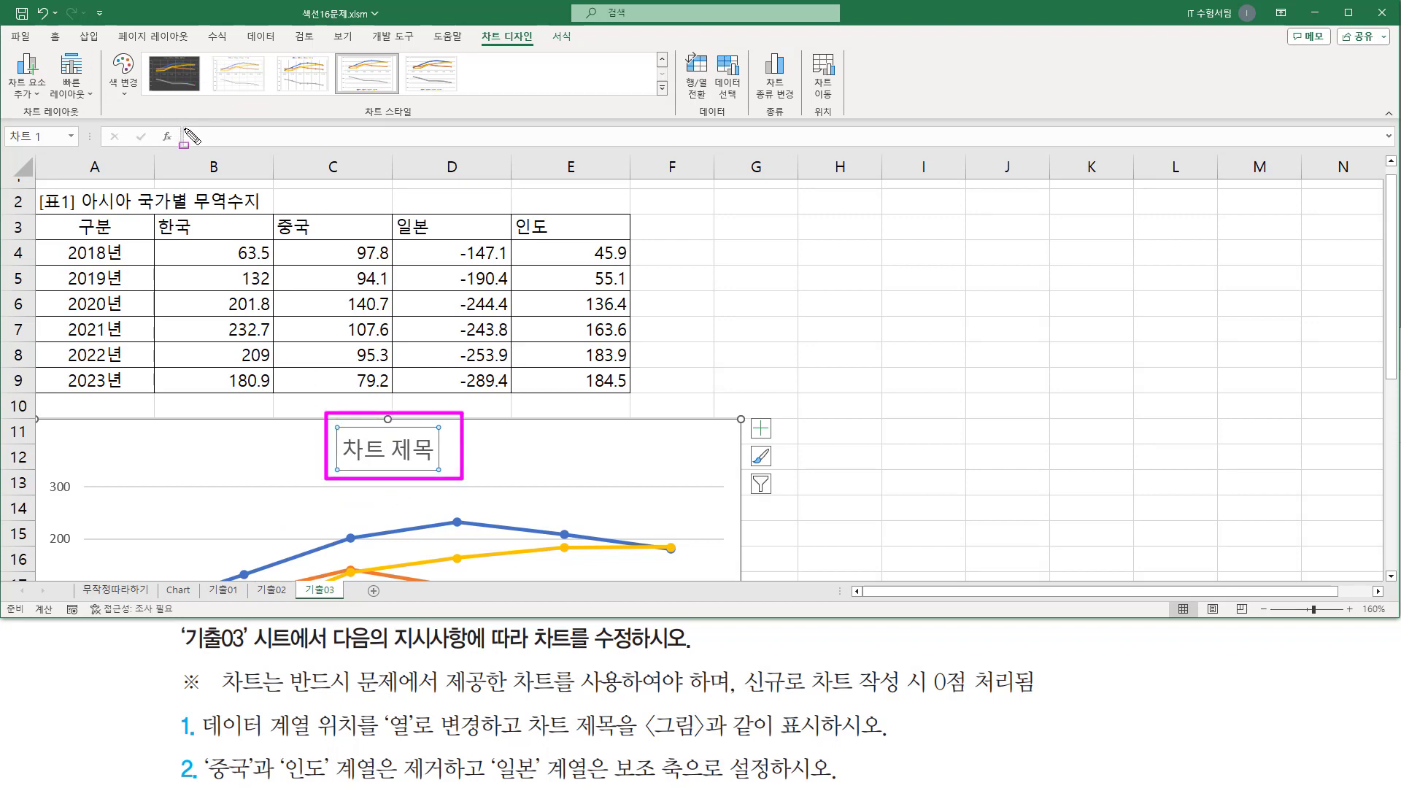
# - Set the line chart's title text to '한국/일본의 무역수지'
pyautogui.click(224, 137)
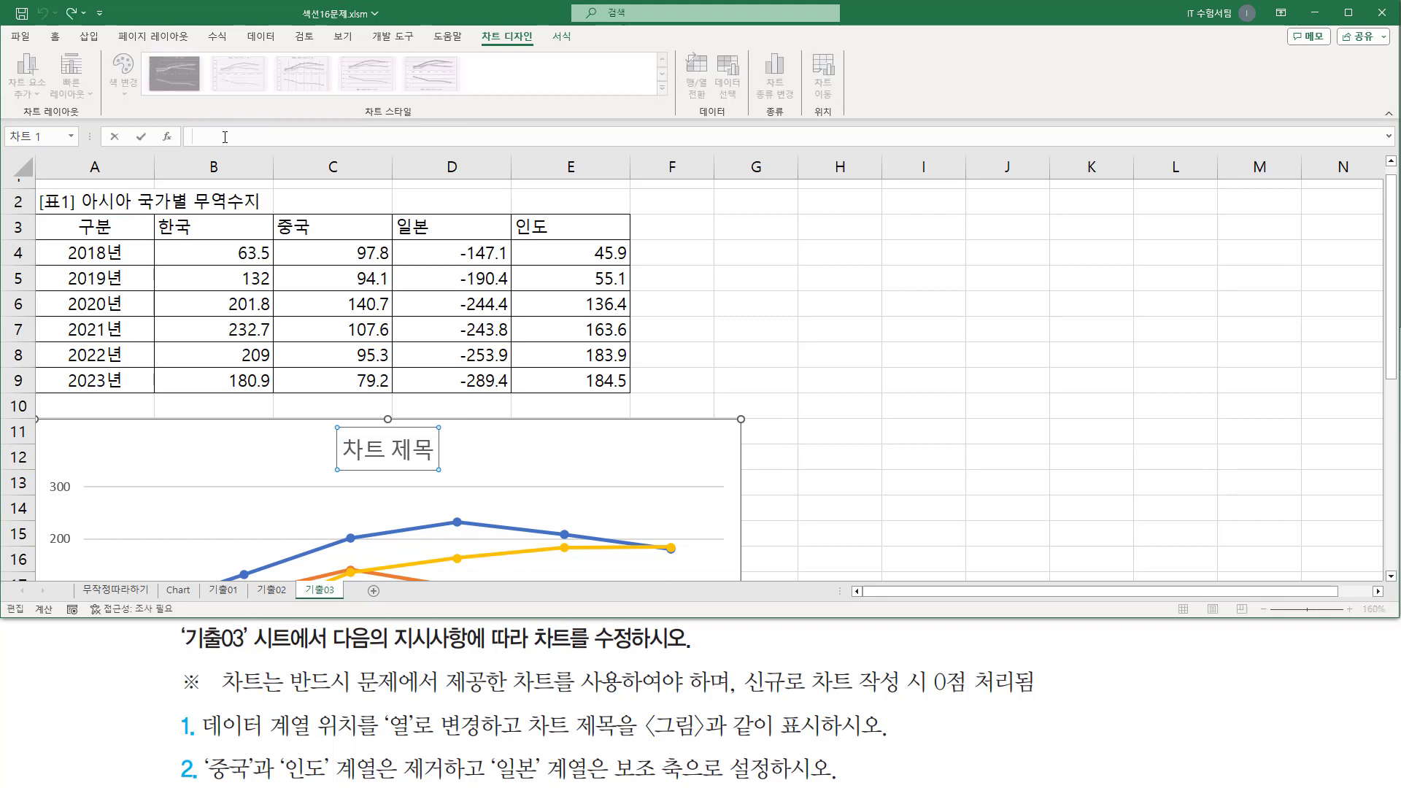
pyautogui.write('한국/일본의 무역수지')
pyautogui.press('Return')
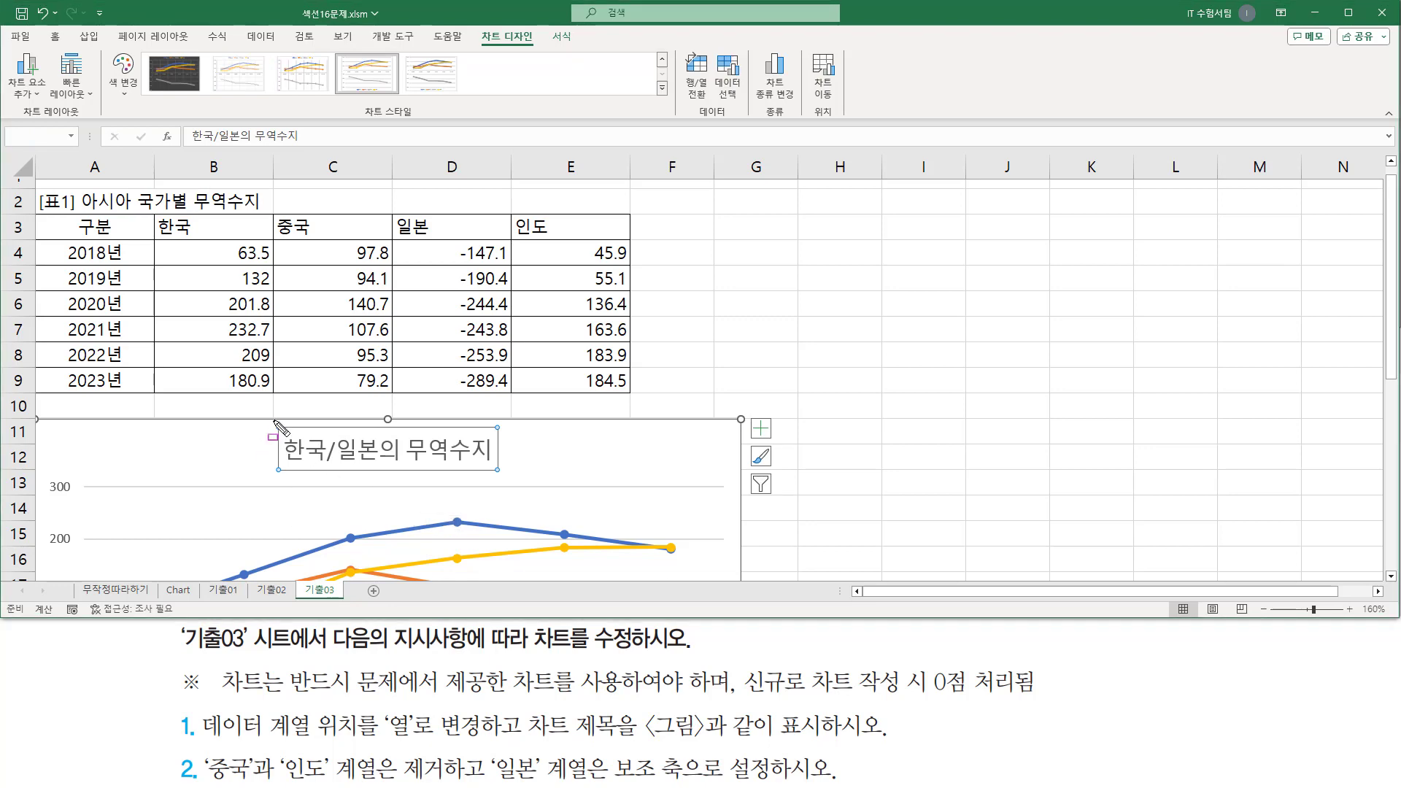
pyautogui.moveTo(275, 422)
pyautogui.mouseDown()
pyautogui.moveTo(514, 486)
pyautogui.moveTo(505, 477)
pyautogui.mouseUp()
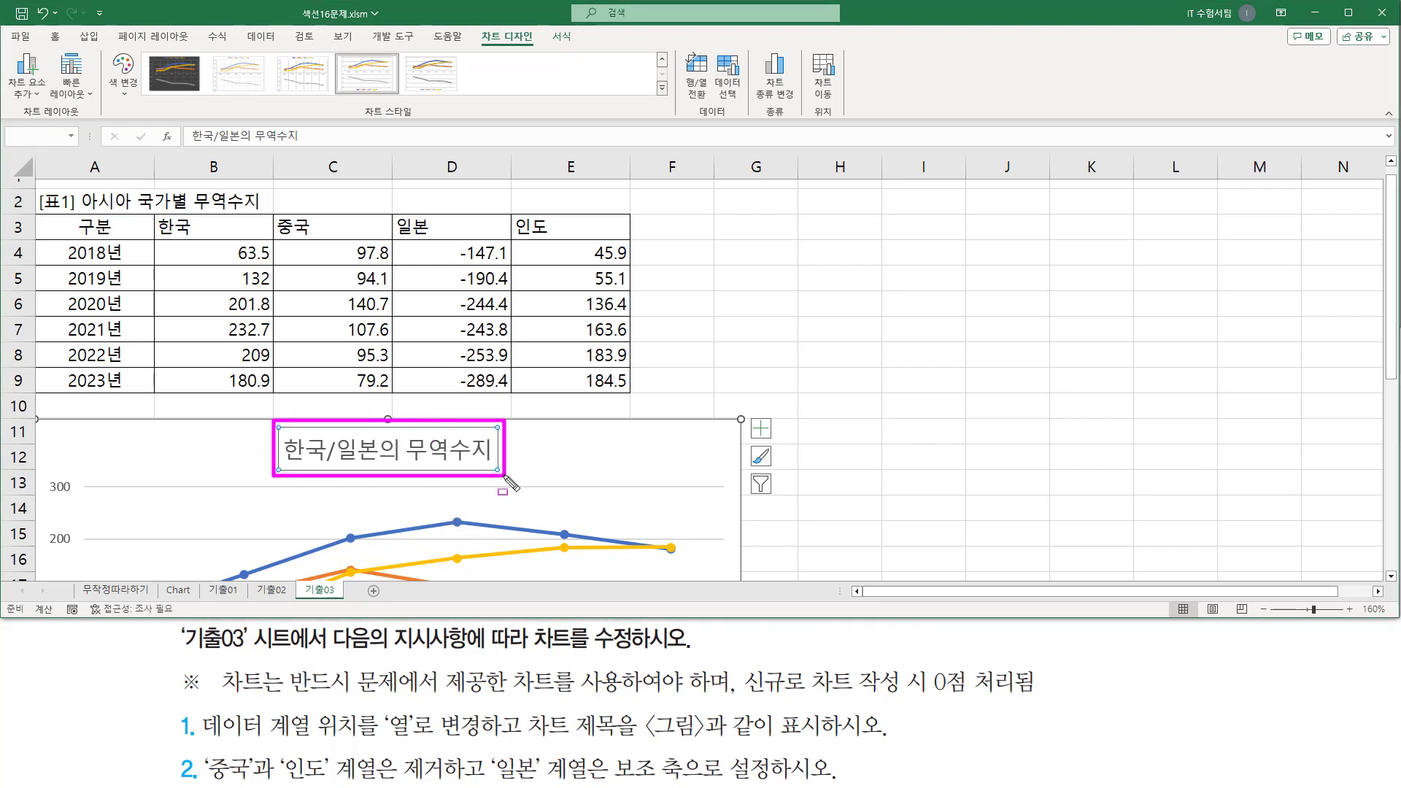
pyautogui.press('Escape')
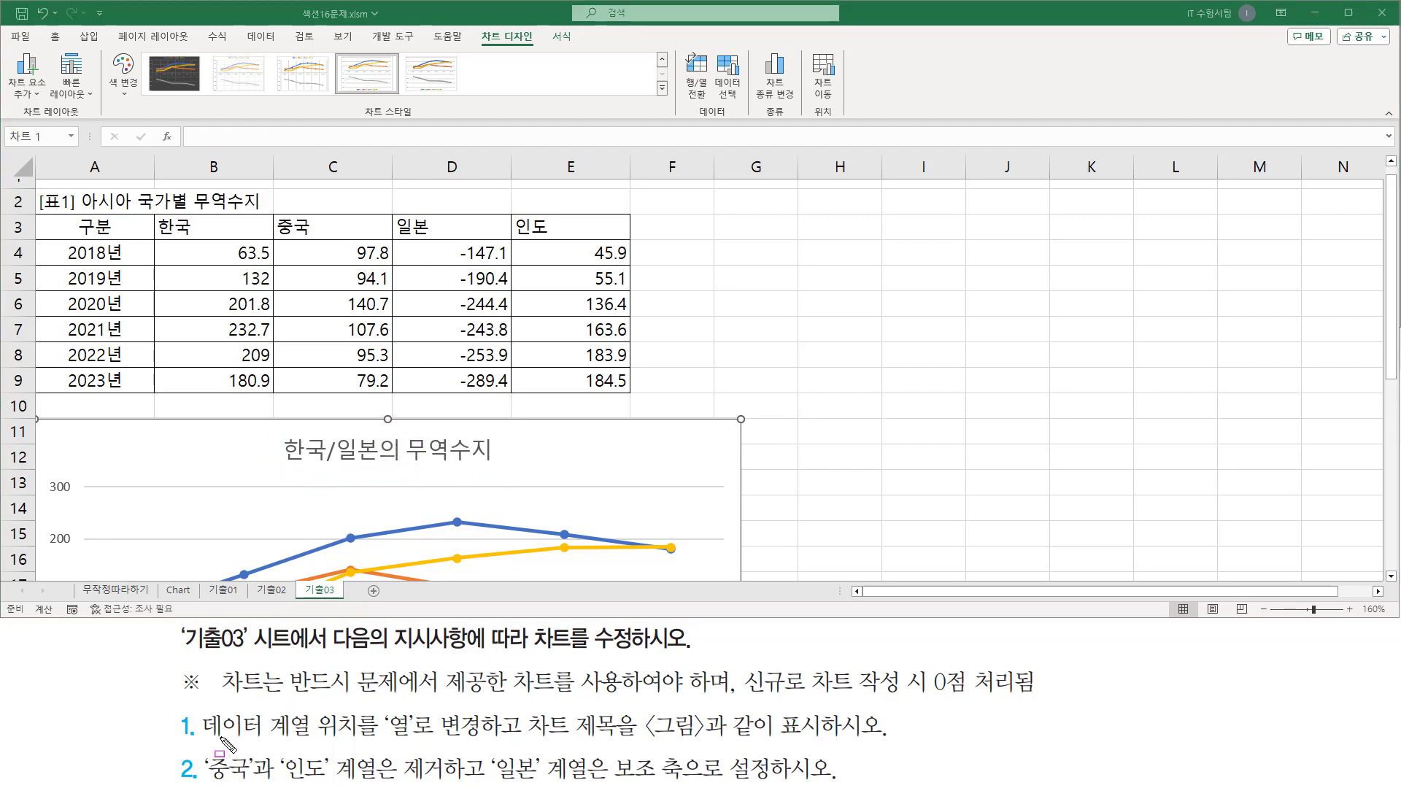
# - Review instructions 1 and 2 and locate the '중국' and '인도' series in the line chart's legend
pyautogui.moveTo(201, 737); pyautogui.dragTo(868, 739)
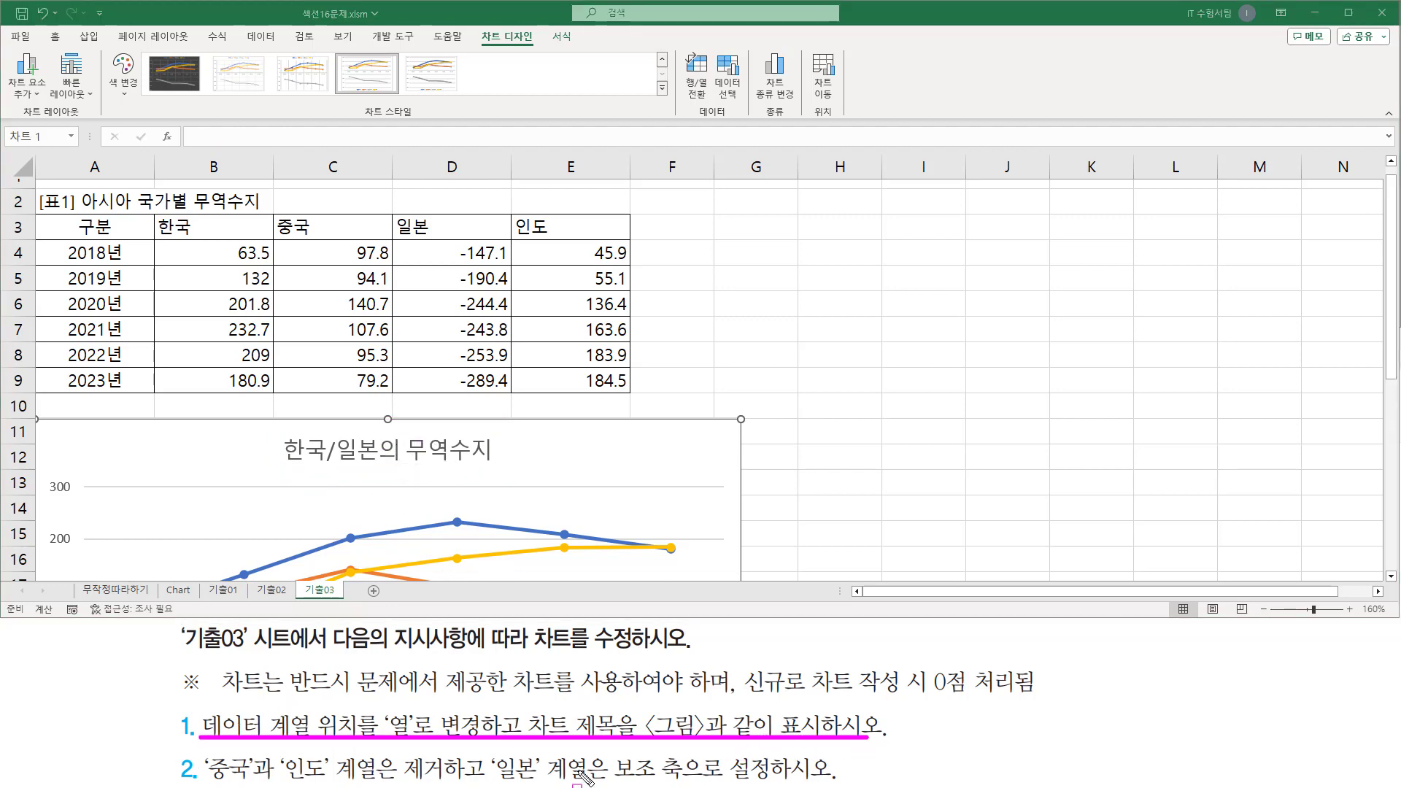
pyautogui.press('Escape')
pyautogui.moveTo(198, 751)
pyautogui.mouseDown()
pyautogui.moveTo(224, 784)
pyautogui.moveTo(783, 779)
pyautogui.mouseUp()
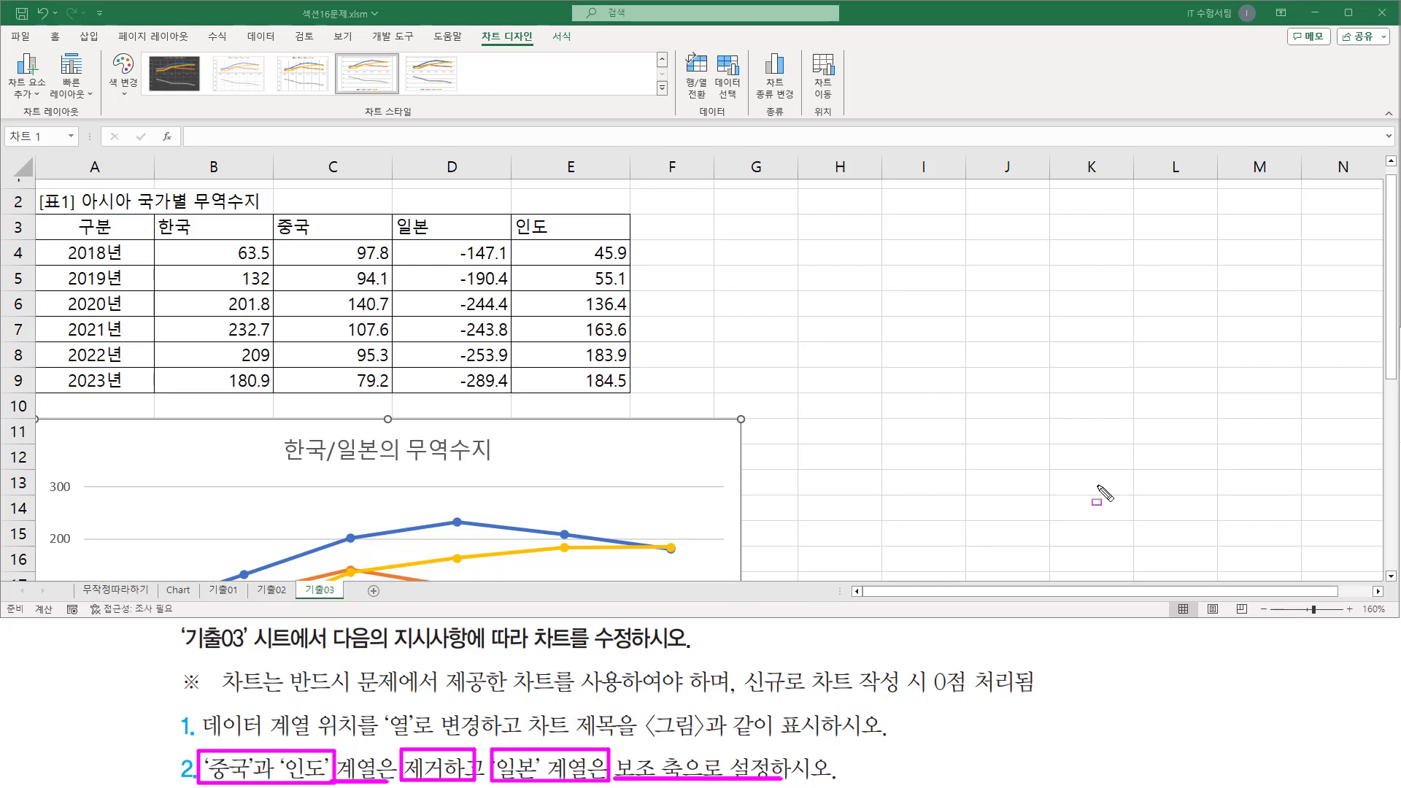
pyautogui.press('Escape')
pyautogui.moveTo(1392, 353); pyautogui.dragTo(1392, 544)
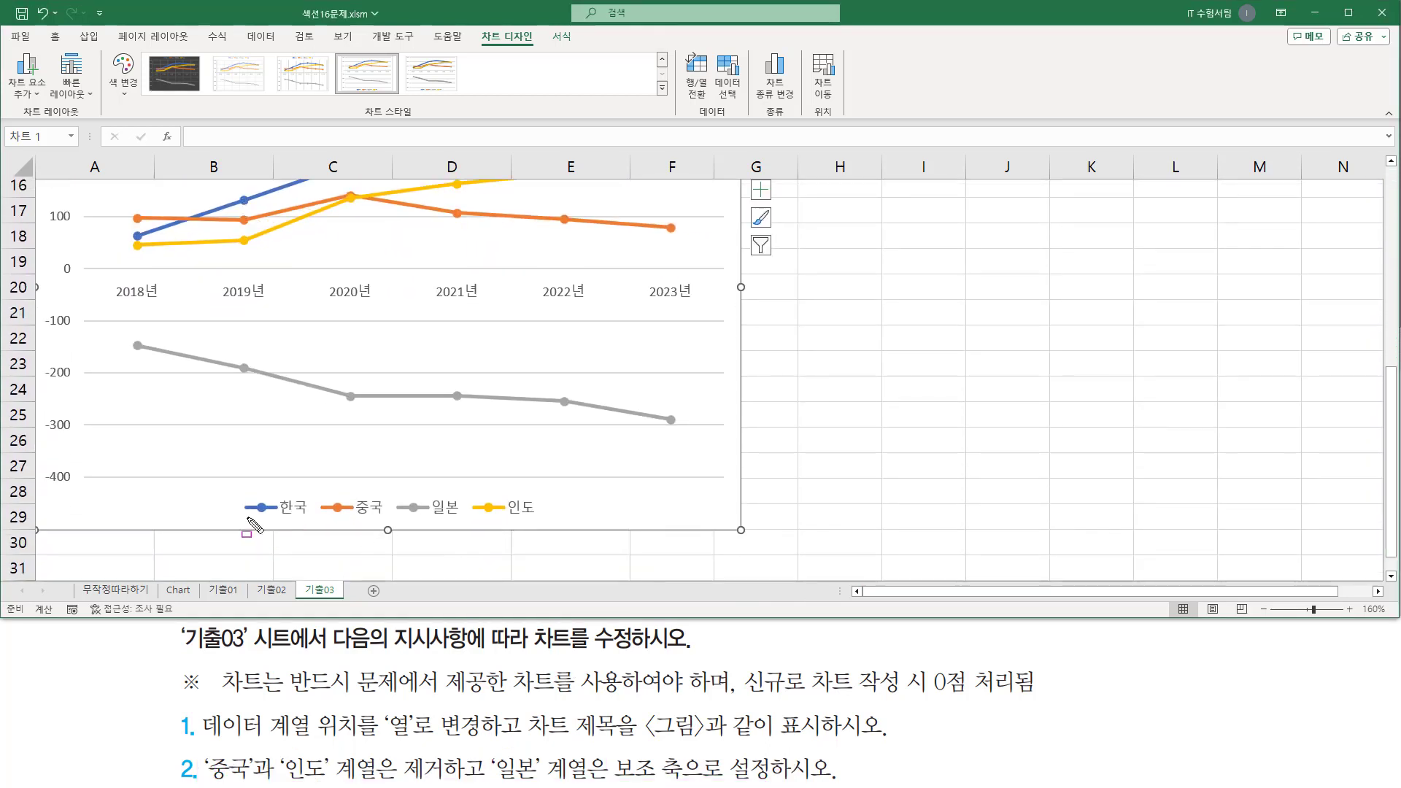
pyautogui.moveTo(239, 517); pyautogui.dragTo(538, 521)
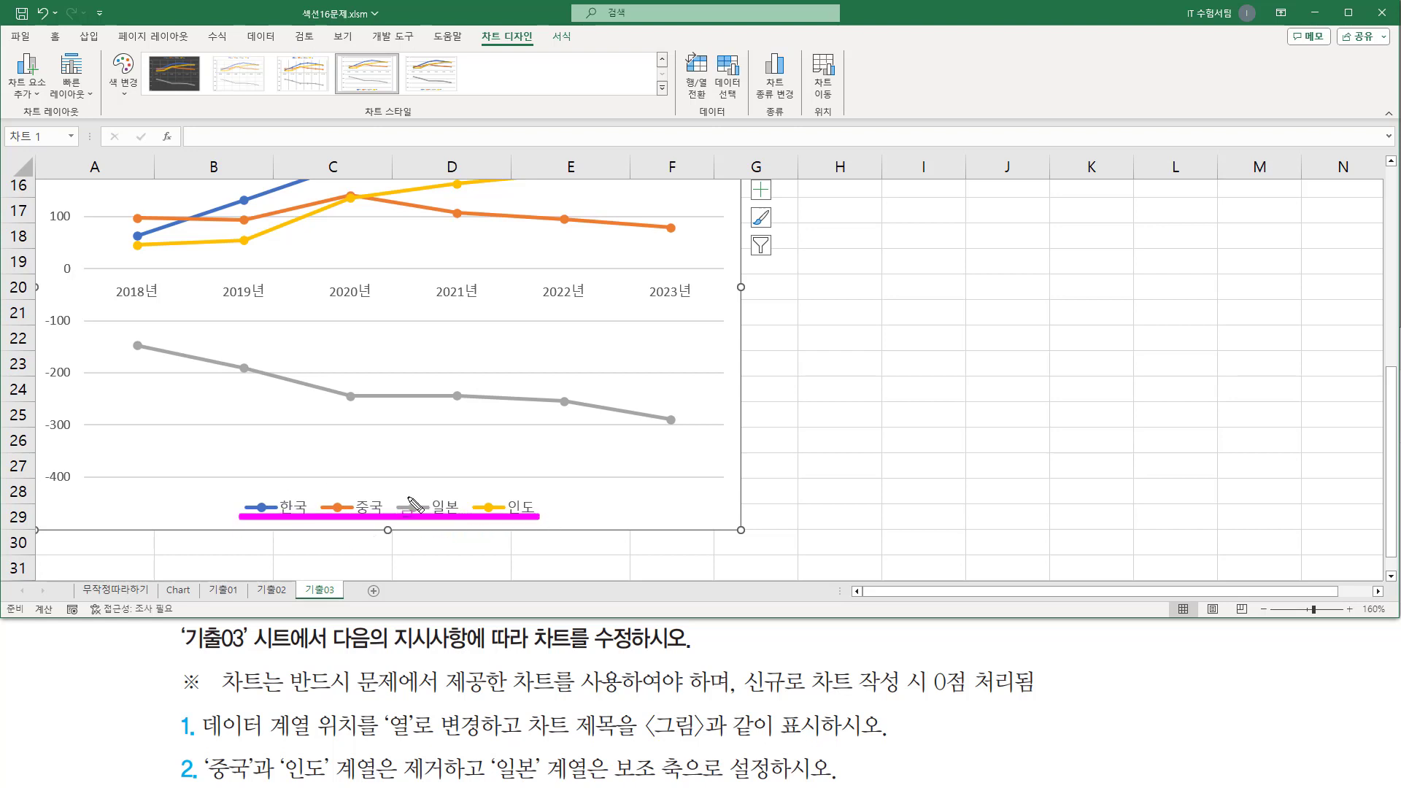
pyautogui.moveTo(201, 745)
pyautogui.mouseDown()
pyautogui.moveTo(250, 783)
pyautogui.moveTo(448, 783)
pyautogui.mouseUp()
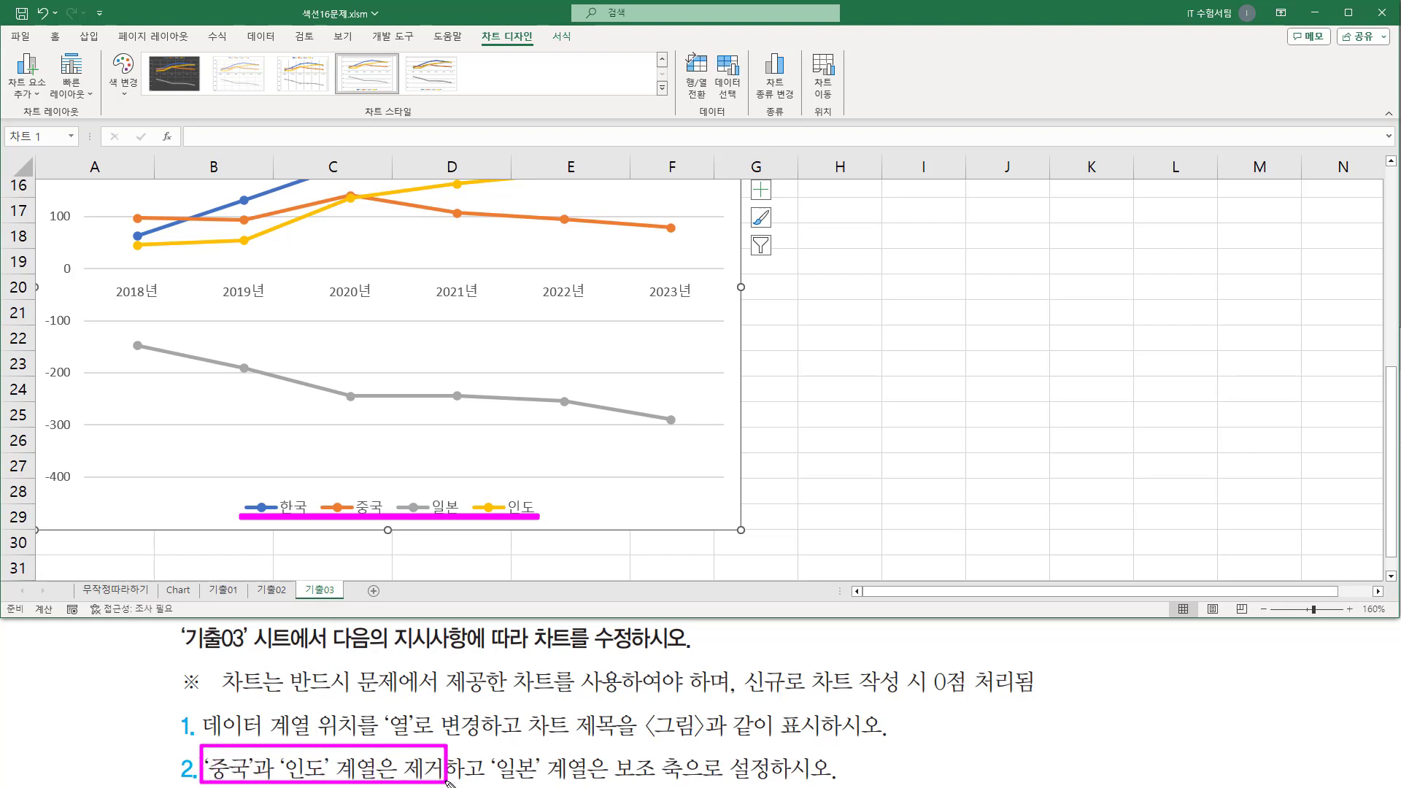
pyautogui.moveTo(327, 515)
pyautogui.mouseDown()
pyautogui.moveTo(315, 496)
pyautogui.moveTo(389, 527)
pyautogui.mouseUp()
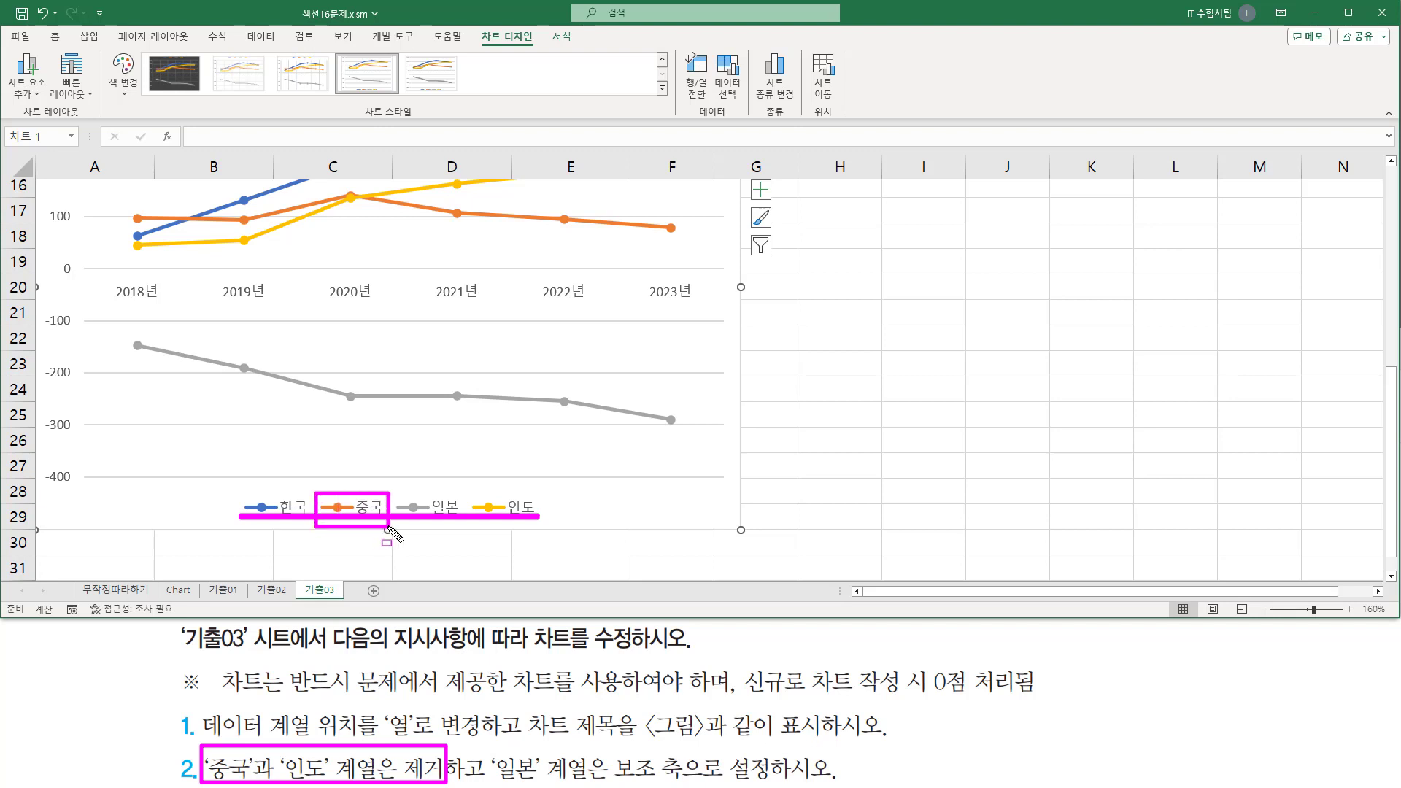
pyautogui.moveTo(465, 494); pyautogui.dragTo(544, 521)
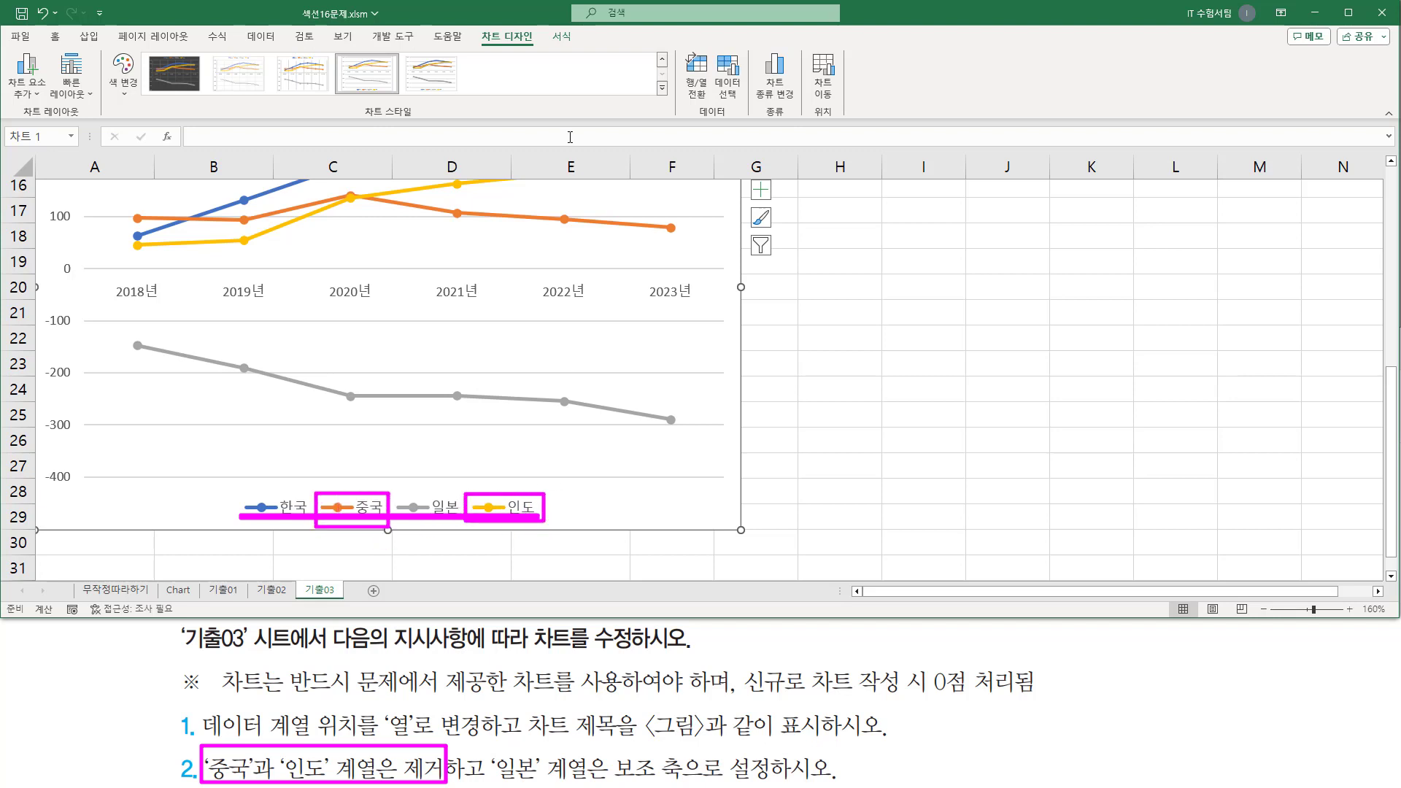
pyautogui.press('Escape')
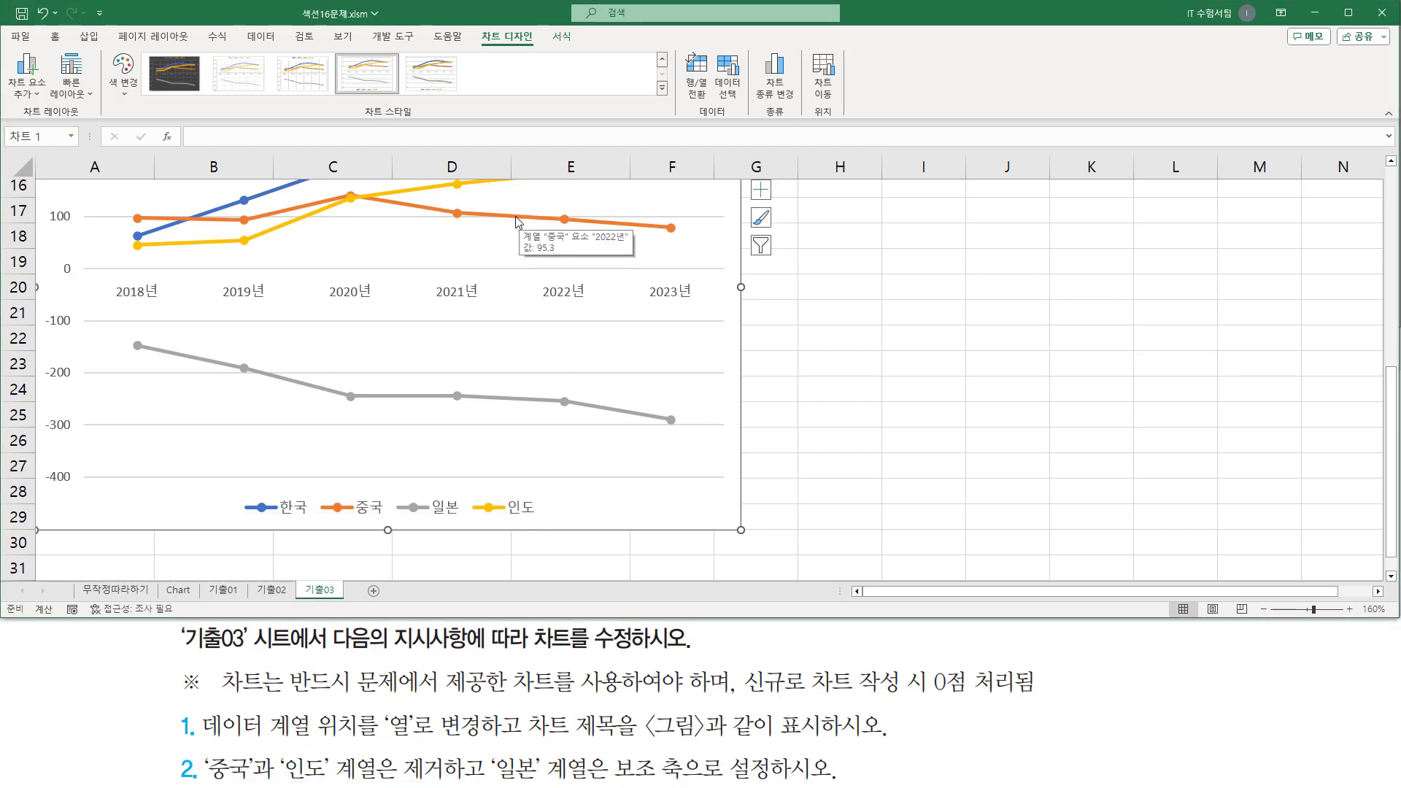
# - Remove the '중국' and '인도' series from the line chart
pyautogui.click(515, 216)
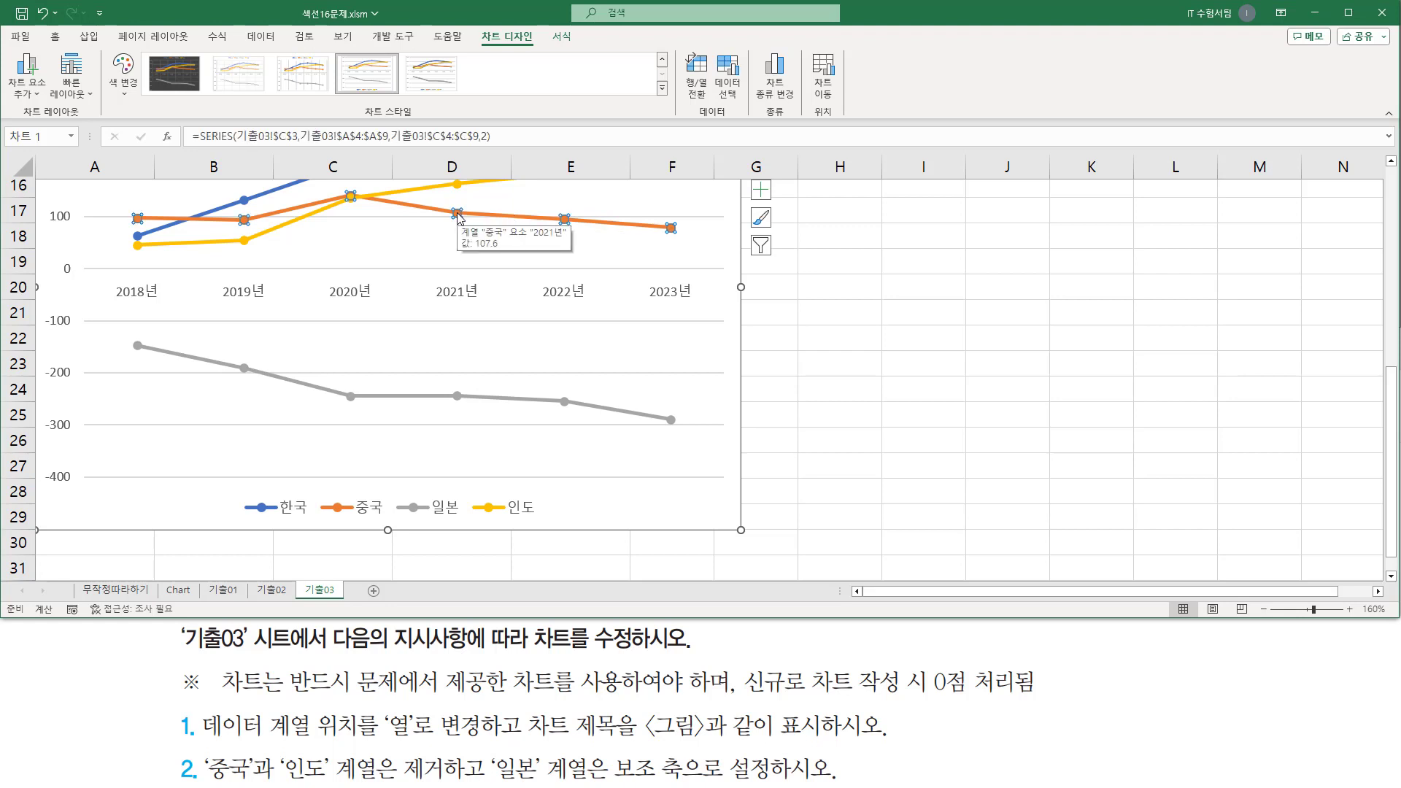
pyautogui.press('Delete')
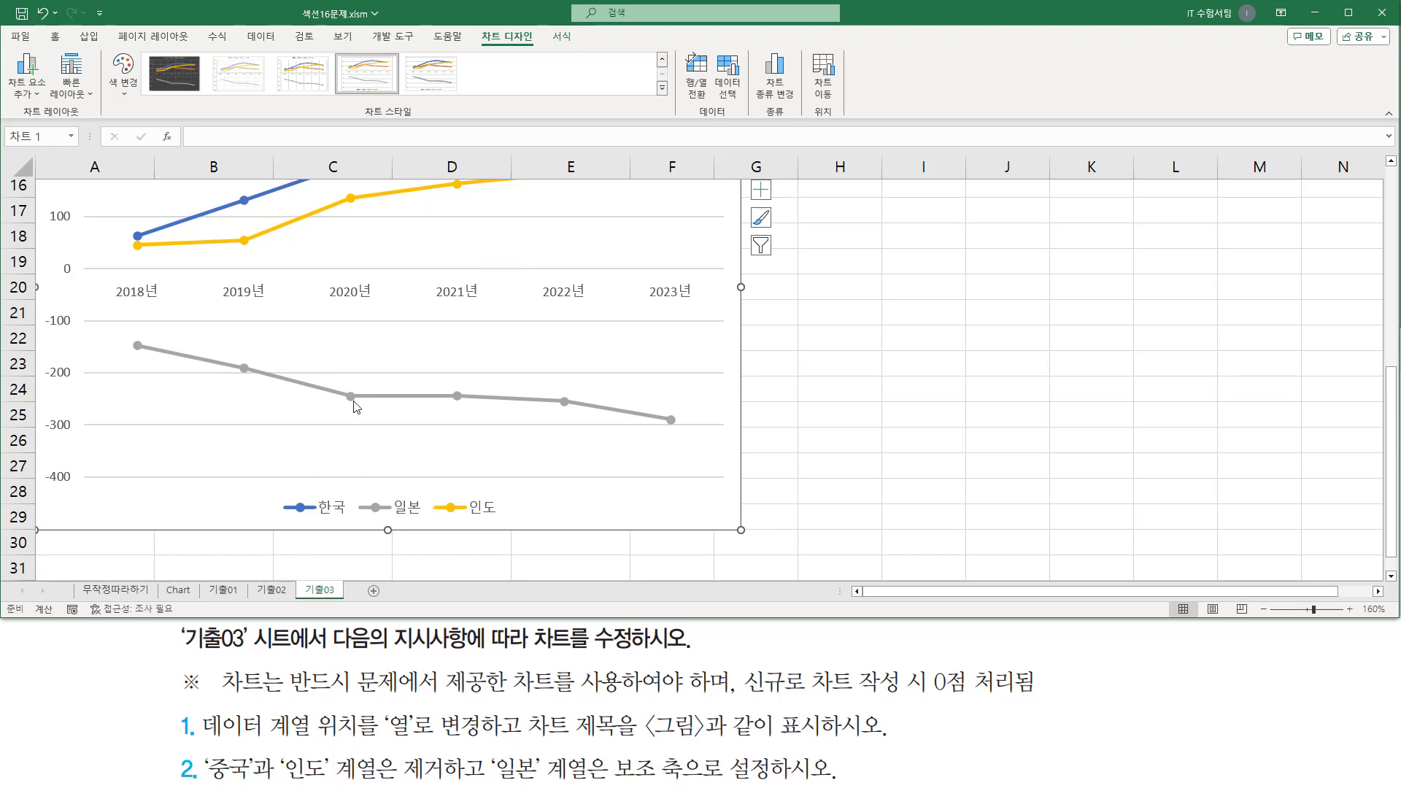
pyautogui.click(304, 223)
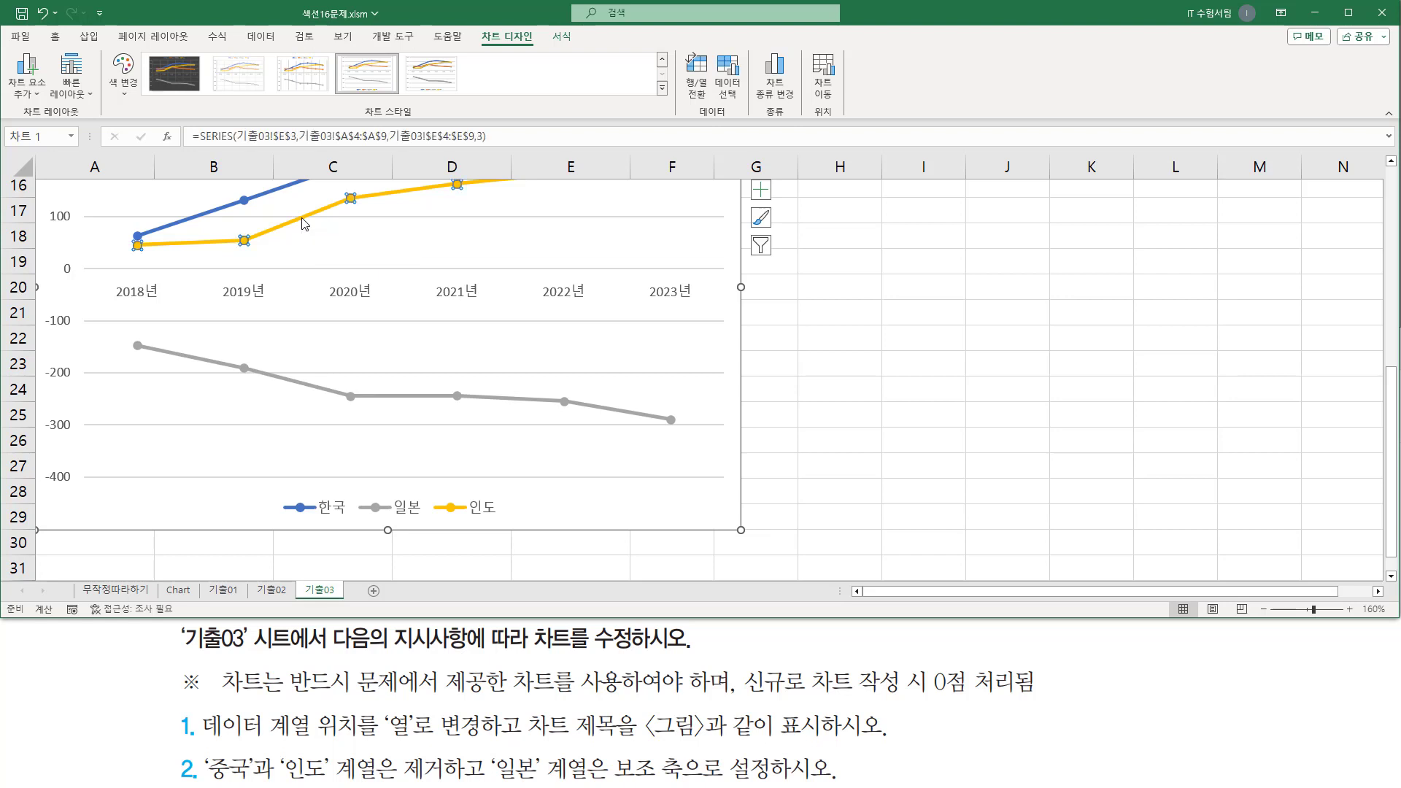
pyautogui.press('Delete')
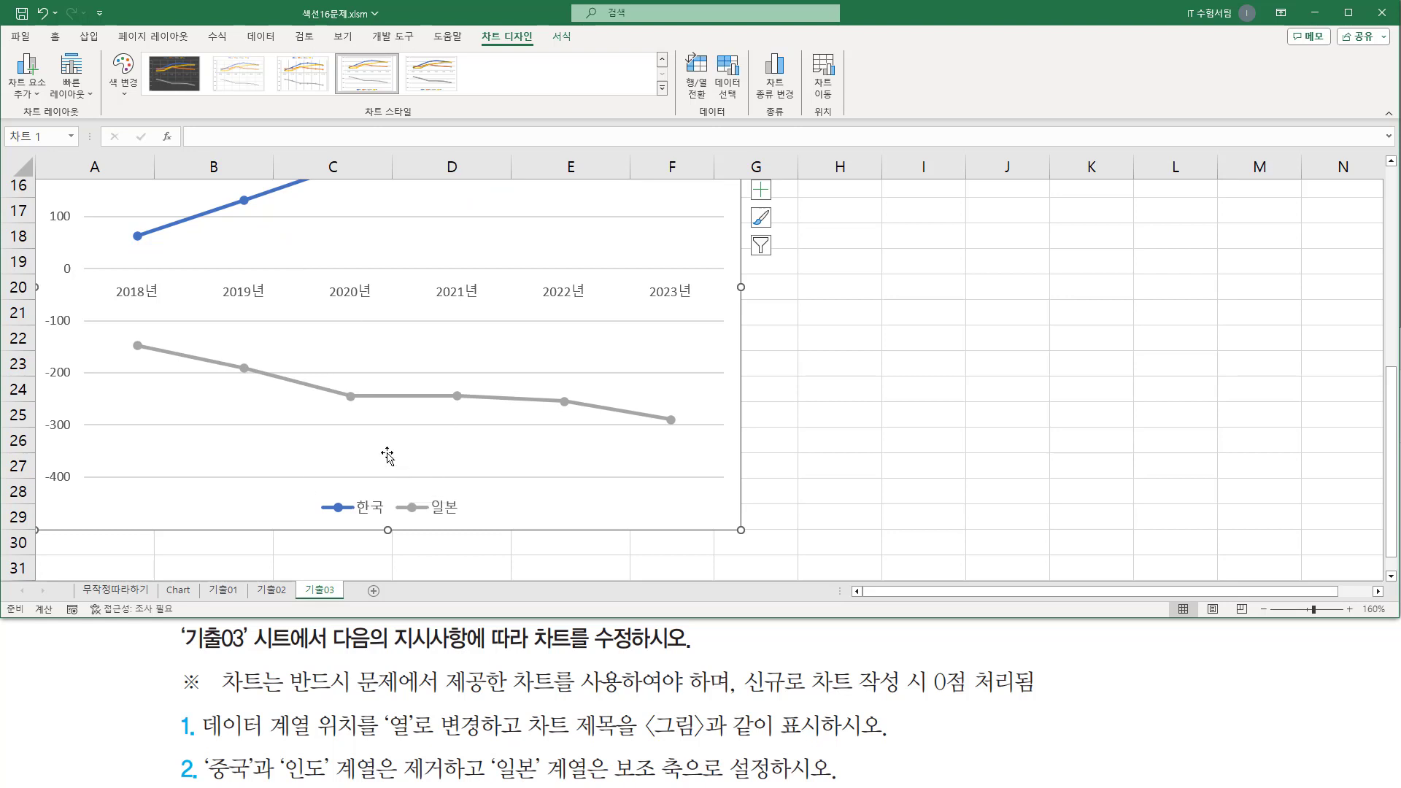
# - Assign the '일본' series to the secondary axis (보조 축) and close the series formatting options
pyautogui.moveTo(487, 749)
pyautogui.mouseDown()
pyautogui.moveTo(562, 781)
pyautogui.moveTo(803, 782)
pyautogui.mouseUp()
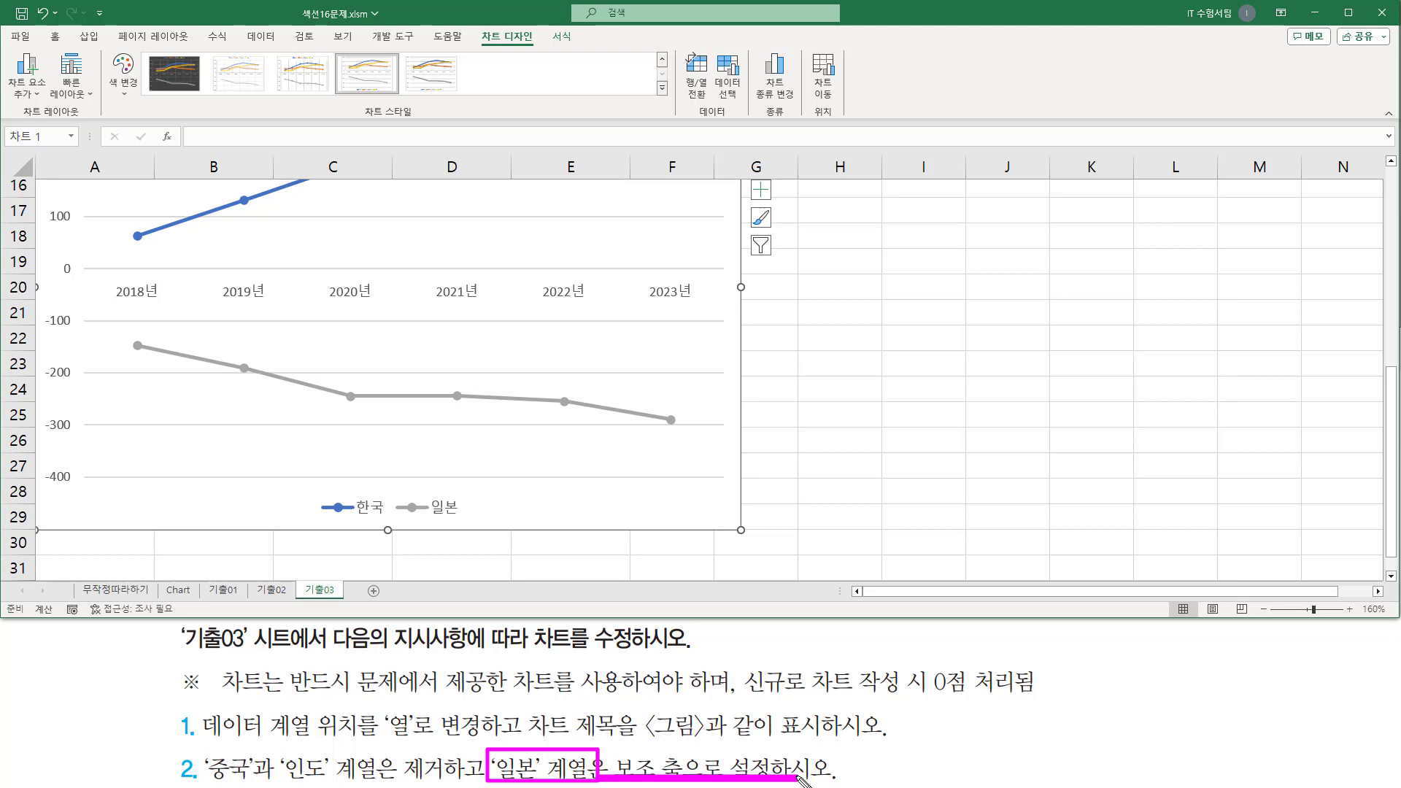
pyautogui.moveTo(391, 490)
pyautogui.mouseDown()
pyautogui.moveTo(464, 549)
pyautogui.moveTo(465, 529)
pyautogui.mouseUp()
pyautogui.press('Escape')
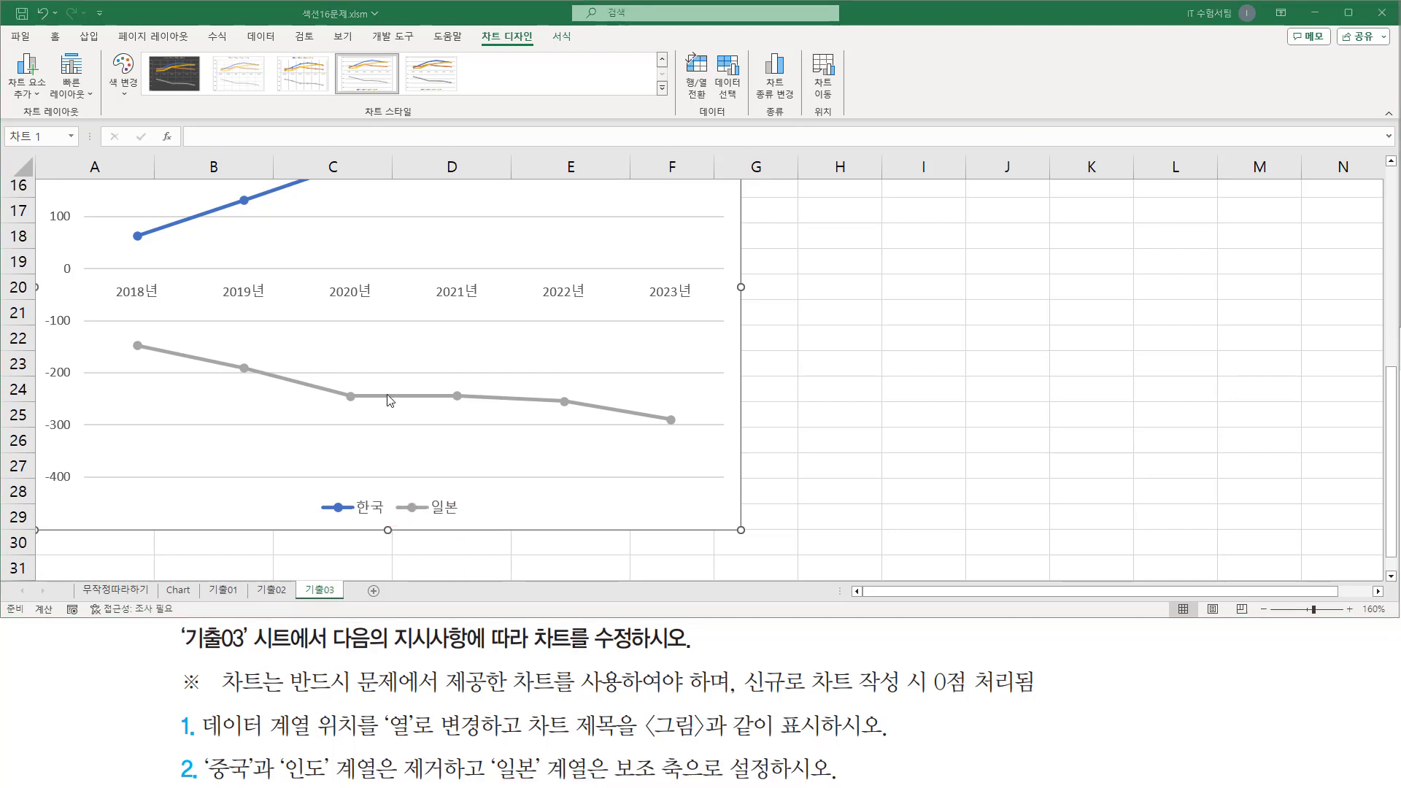
pyautogui.click(391, 398)
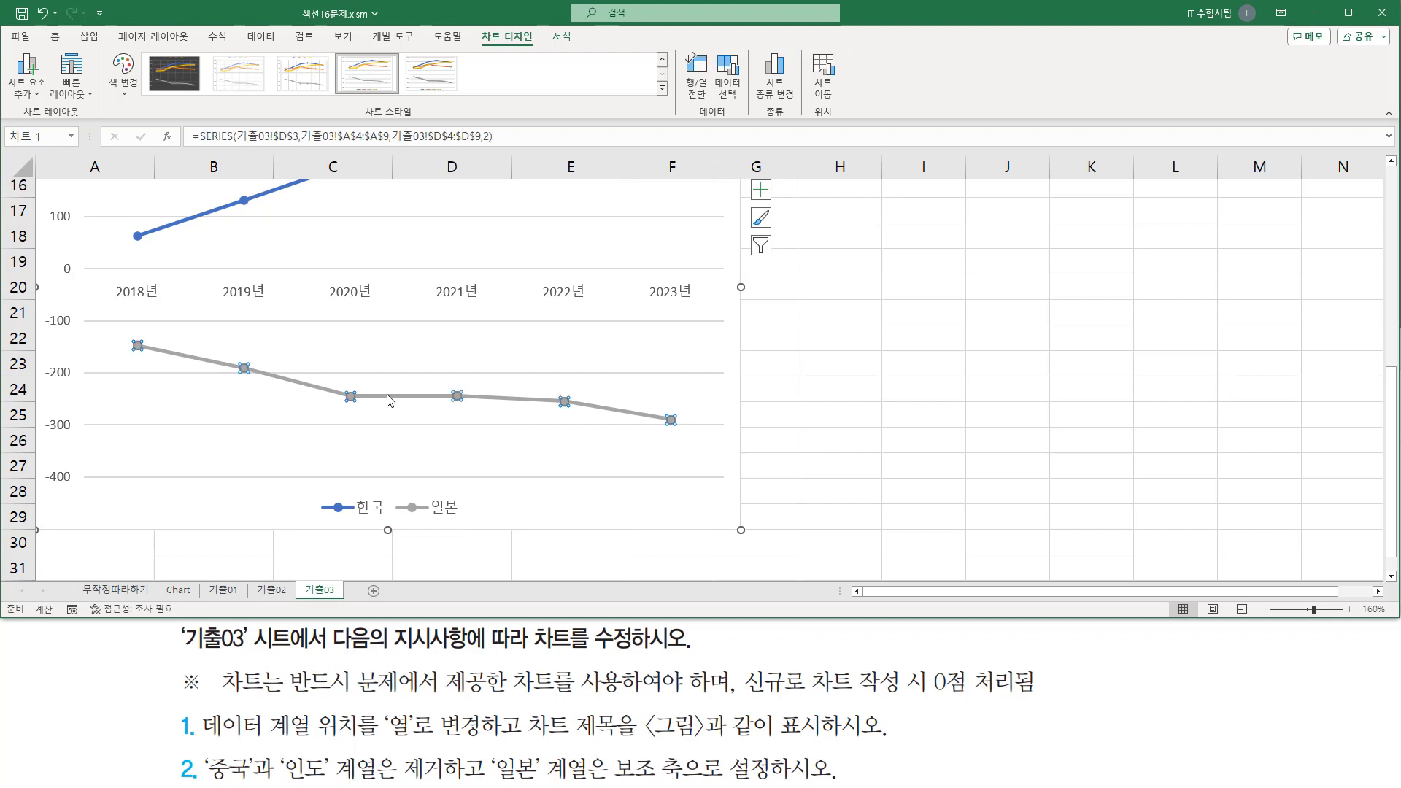
pyautogui.doubleClick(391, 399)
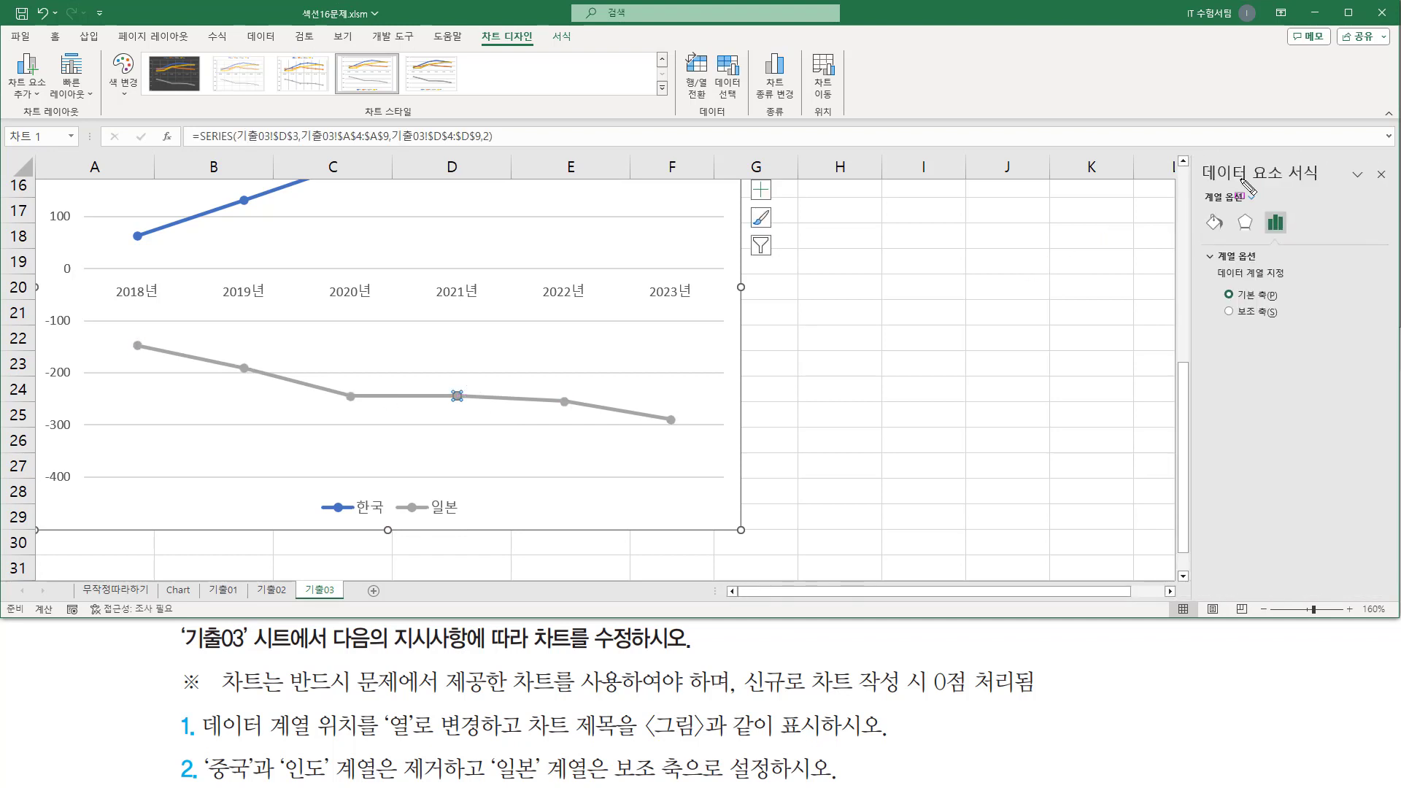
pyautogui.moveTo(1192, 154)
pyautogui.mouseDown()
pyautogui.moveTo(1217, 185)
pyautogui.moveTo(1377, 189)
pyautogui.moveTo(1399, 372)
pyautogui.mouseUp()
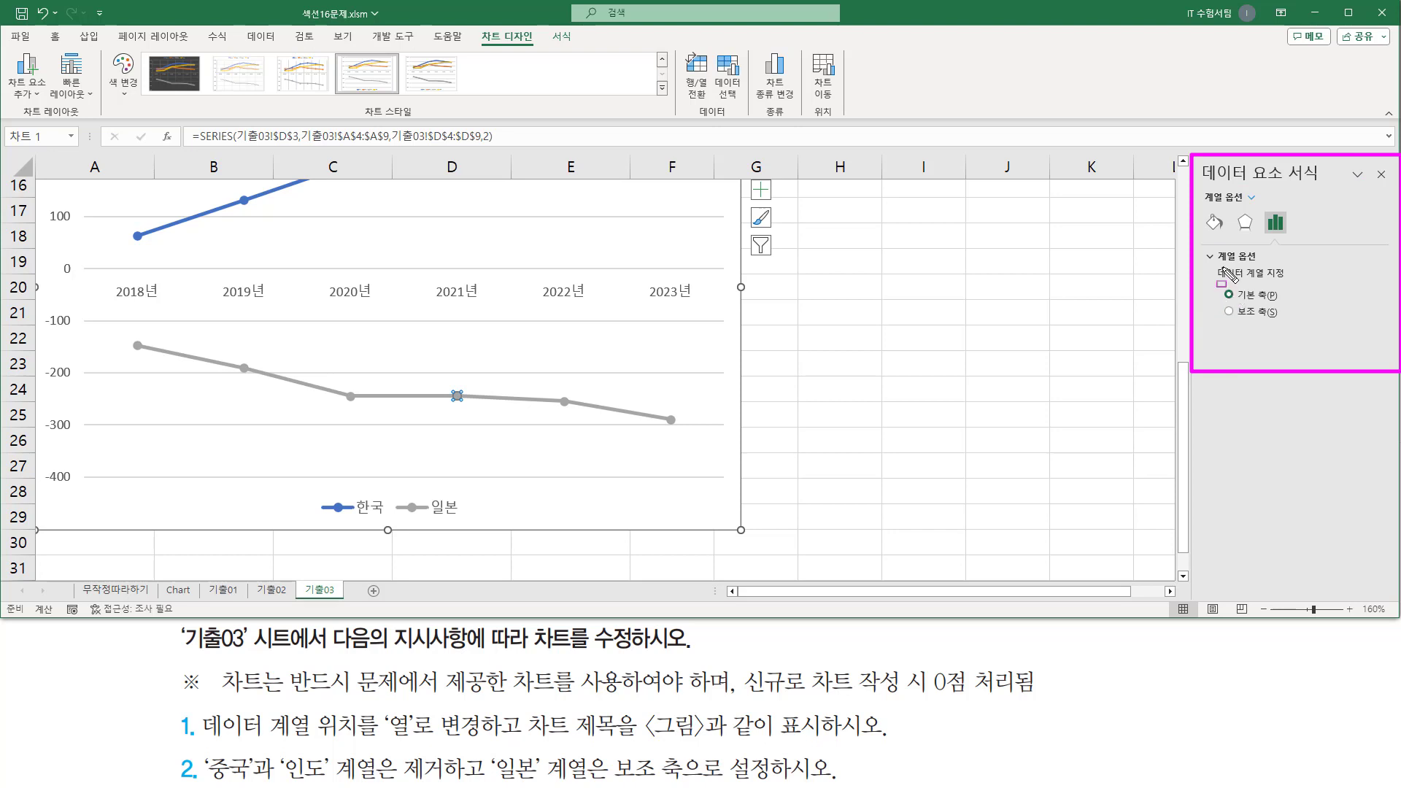
pyautogui.moveTo(1211, 278); pyautogui.dragTo(1288, 278)
pyautogui.moveTo(1223, 319); pyautogui.dragTo(1275, 319)
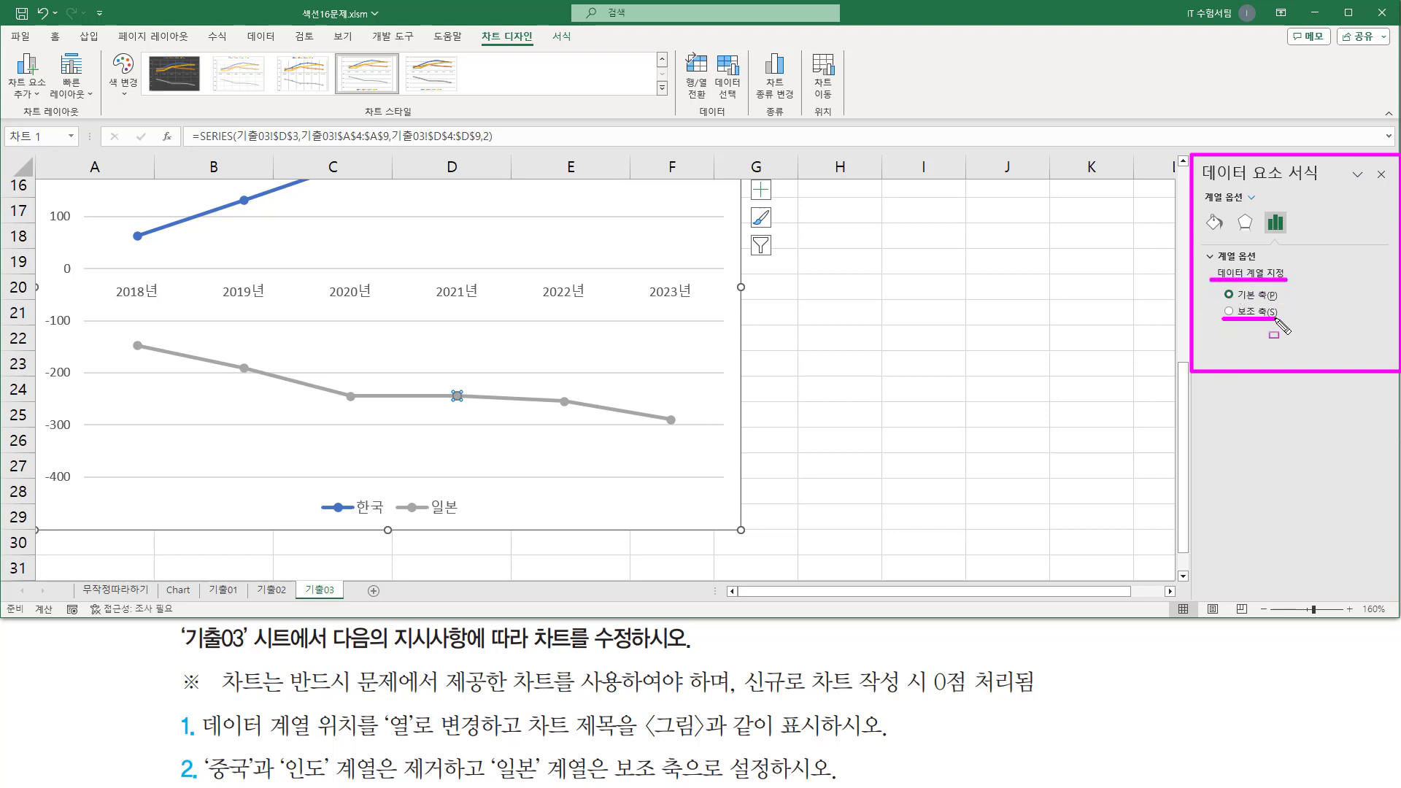
pyautogui.press('Escape')
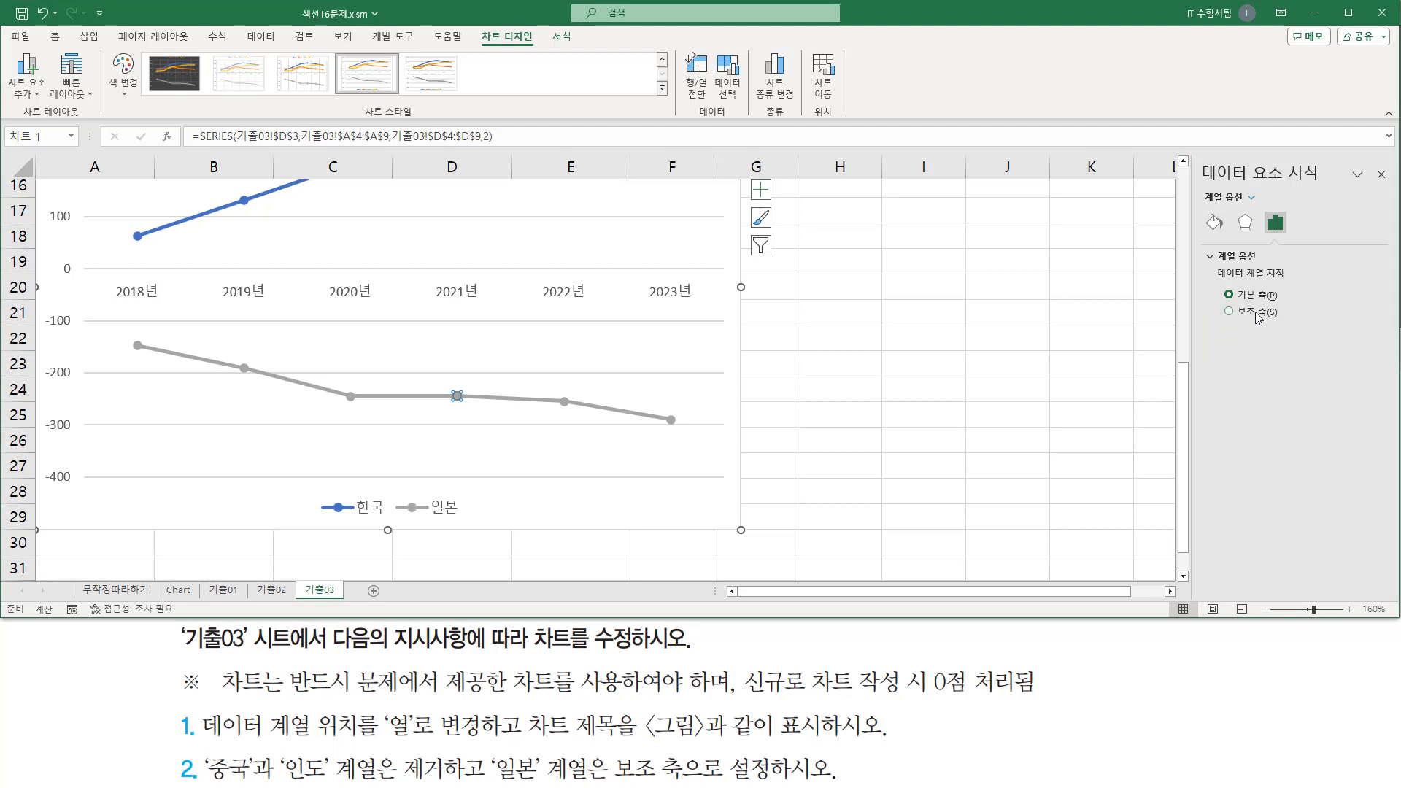
pyautogui.click(1257, 313)
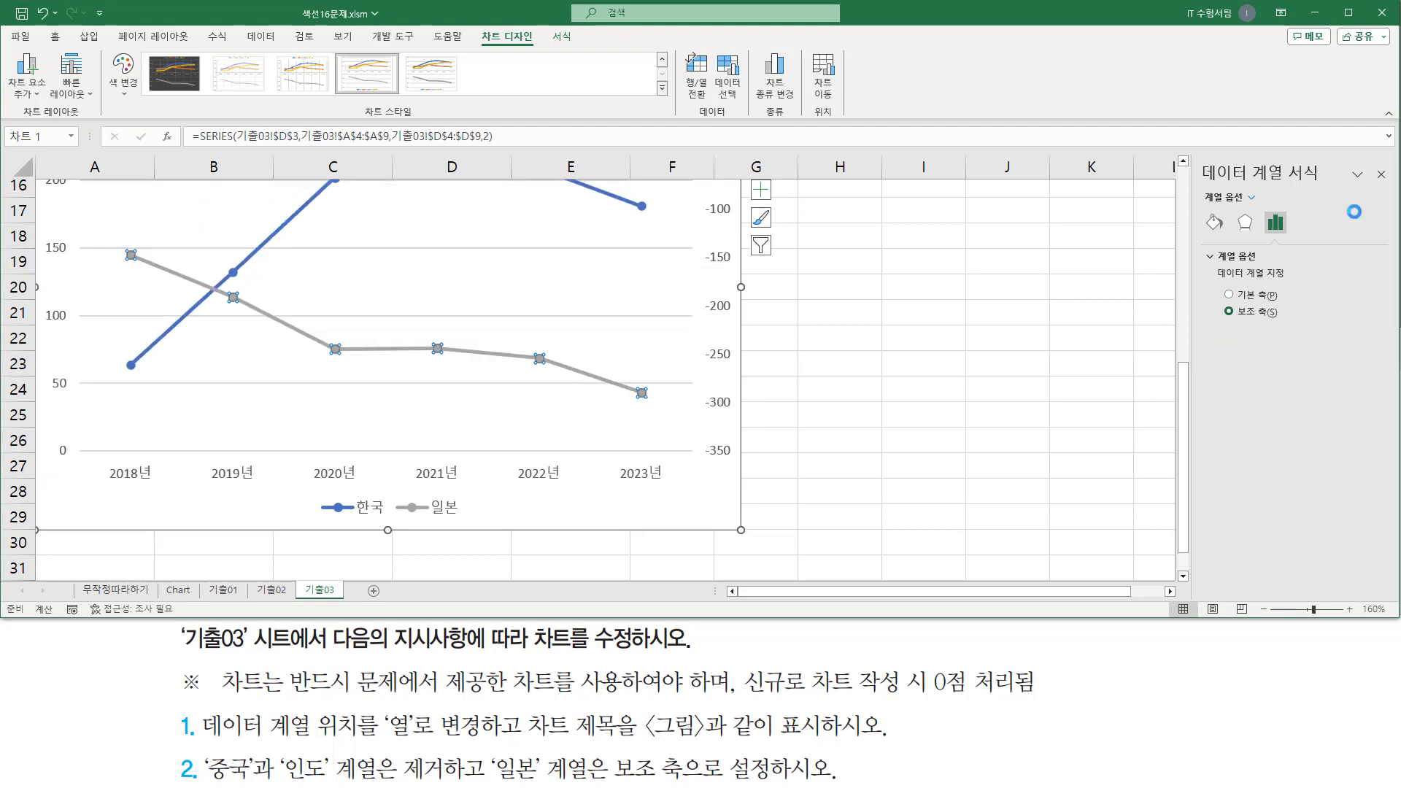
pyautogui.moveTo(1370, 160); pyautogui.dragTo(1395, 188)
pyautogui.press('Escape')
pyautogui.click(1381, 175)
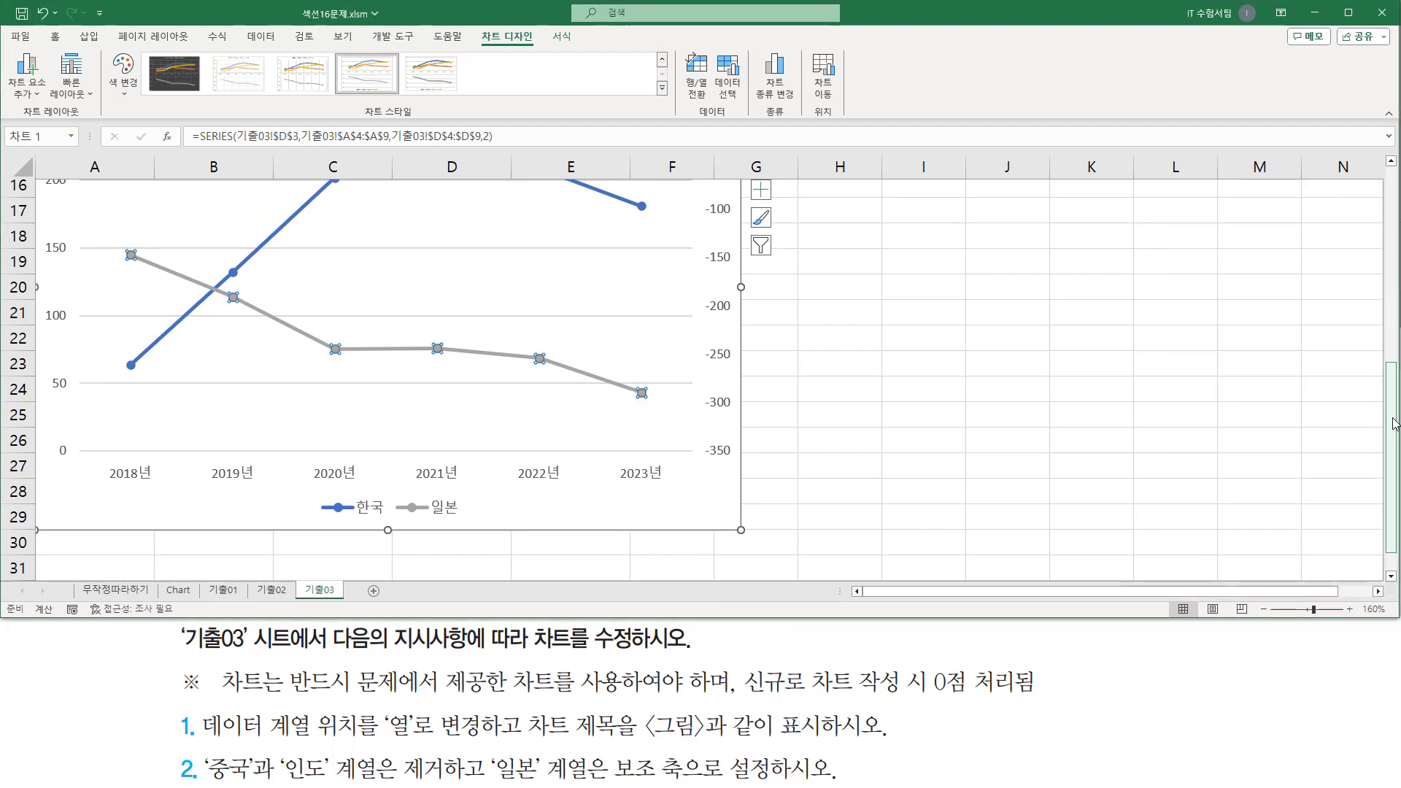
# - Compare the scales of the line chart's primary and secondary vertical axes
pyautogui.moveTo(1391, 418); pyautogui.dragTo(1389, 365)
pyautogui.hotkey('ctrl', '2')
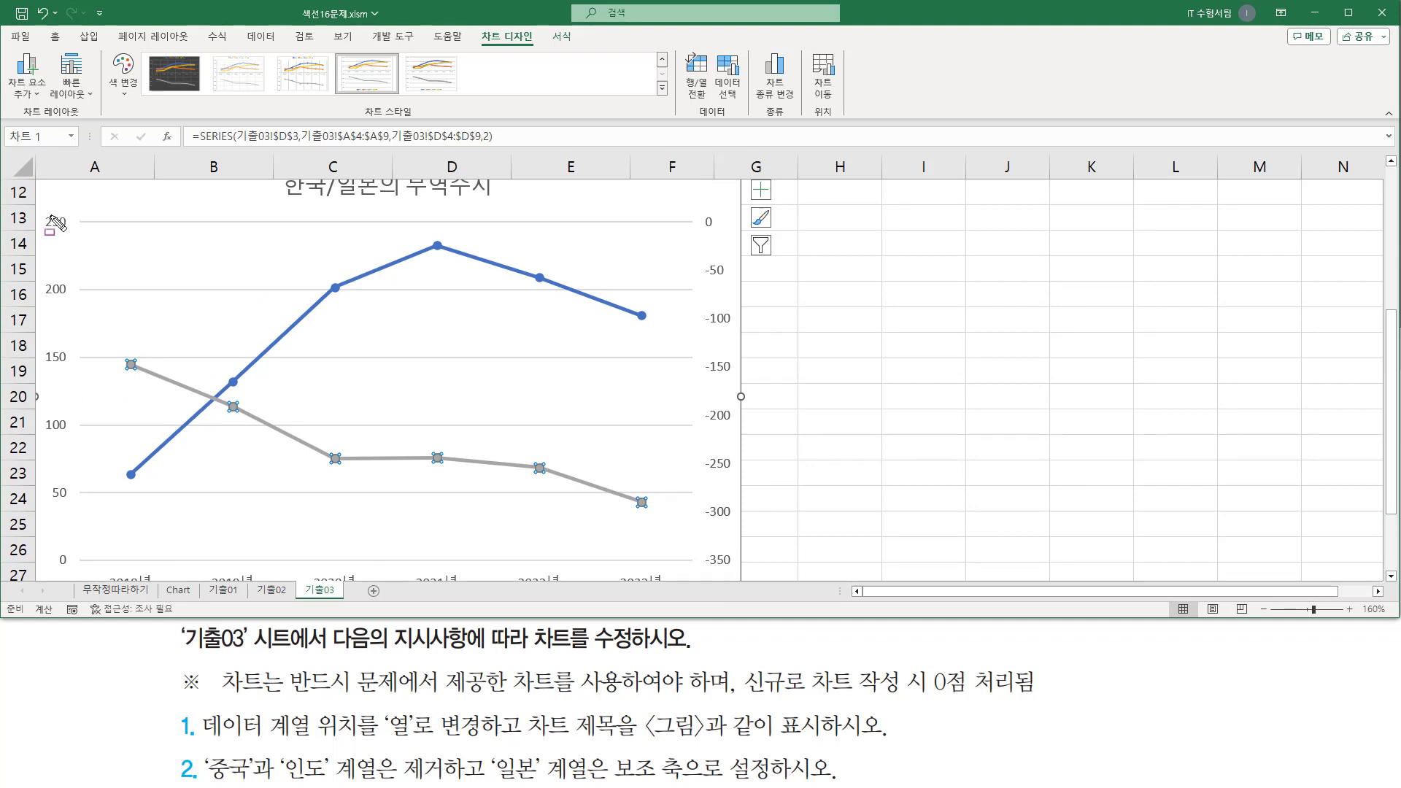
pyautogui.moveTo(42, 211); pyautogui.dragTo(74, 573)
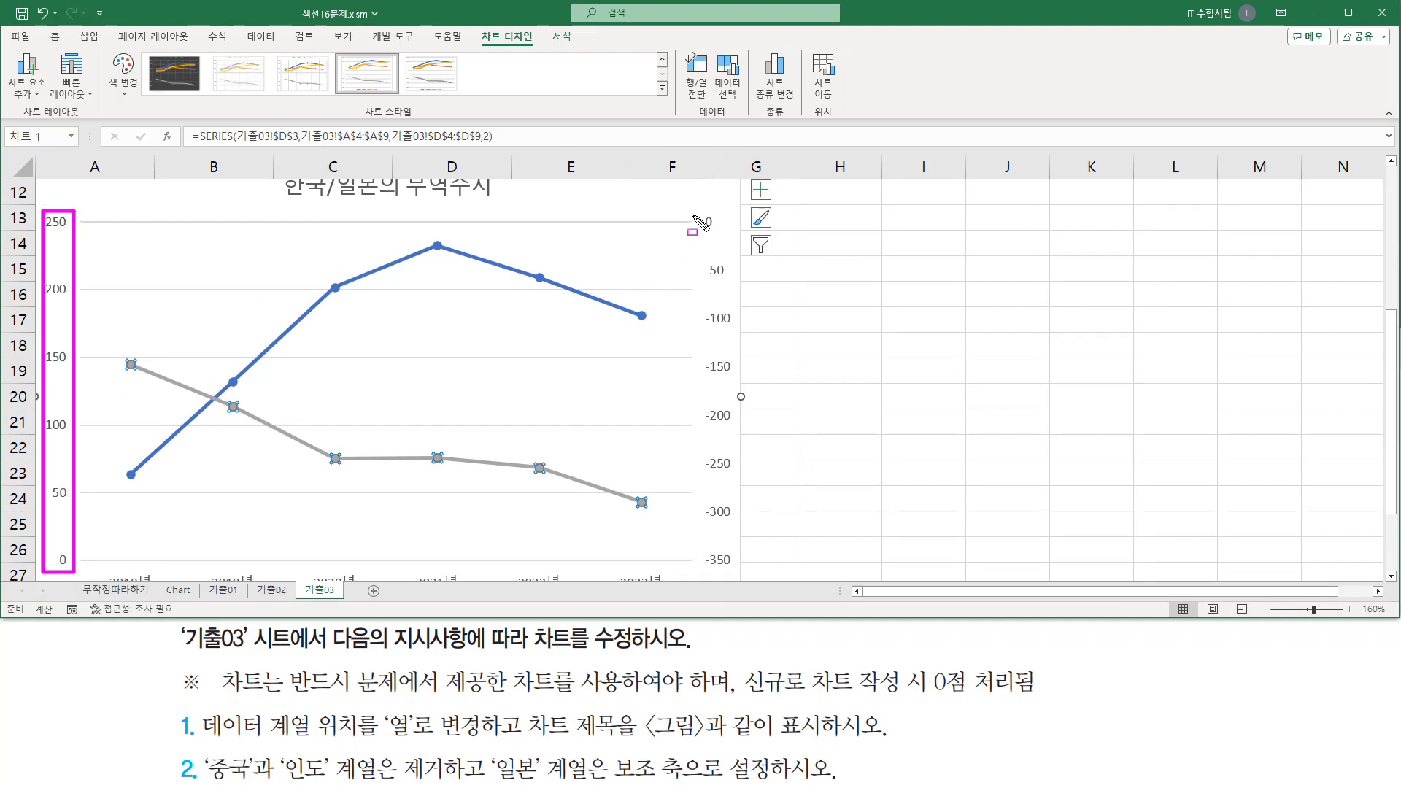
pyautogui.moveTo(694, 213); pyautogui.dragTo(729, 568)
pyautogui.press('Escape')
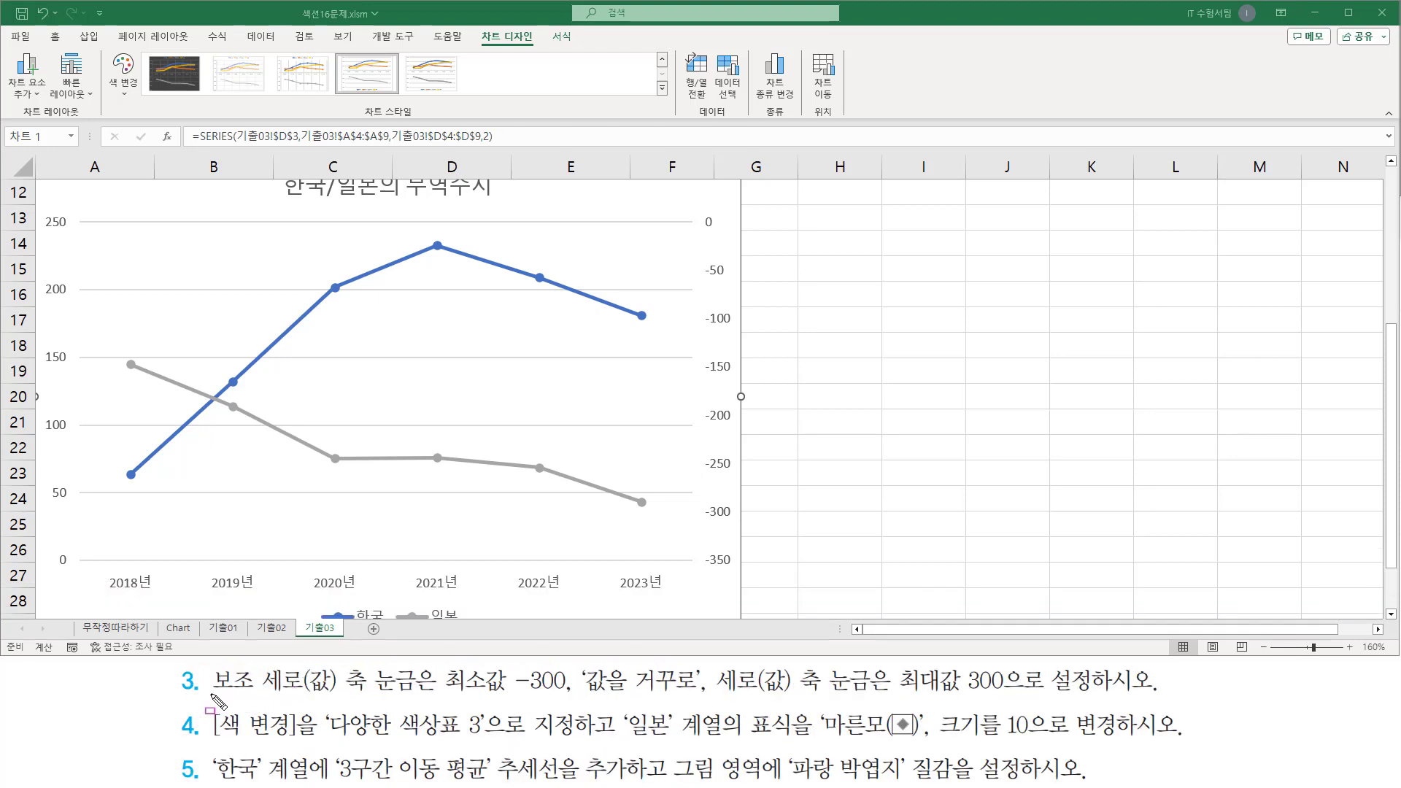
# - Review instruction 3 on the axis scales against the line chart's primary and secondary vertical axes
pyautogui.moveTo(211, 695)
pyautogui.mouseDown()
pyautogui.moveTo(892, 693)
pyautogui.moveTo(941, 665)
pyautogui.moveTo(1016, 683)
pyautogui.moveTo(1019, 697)
pyautogui.mouseUp()
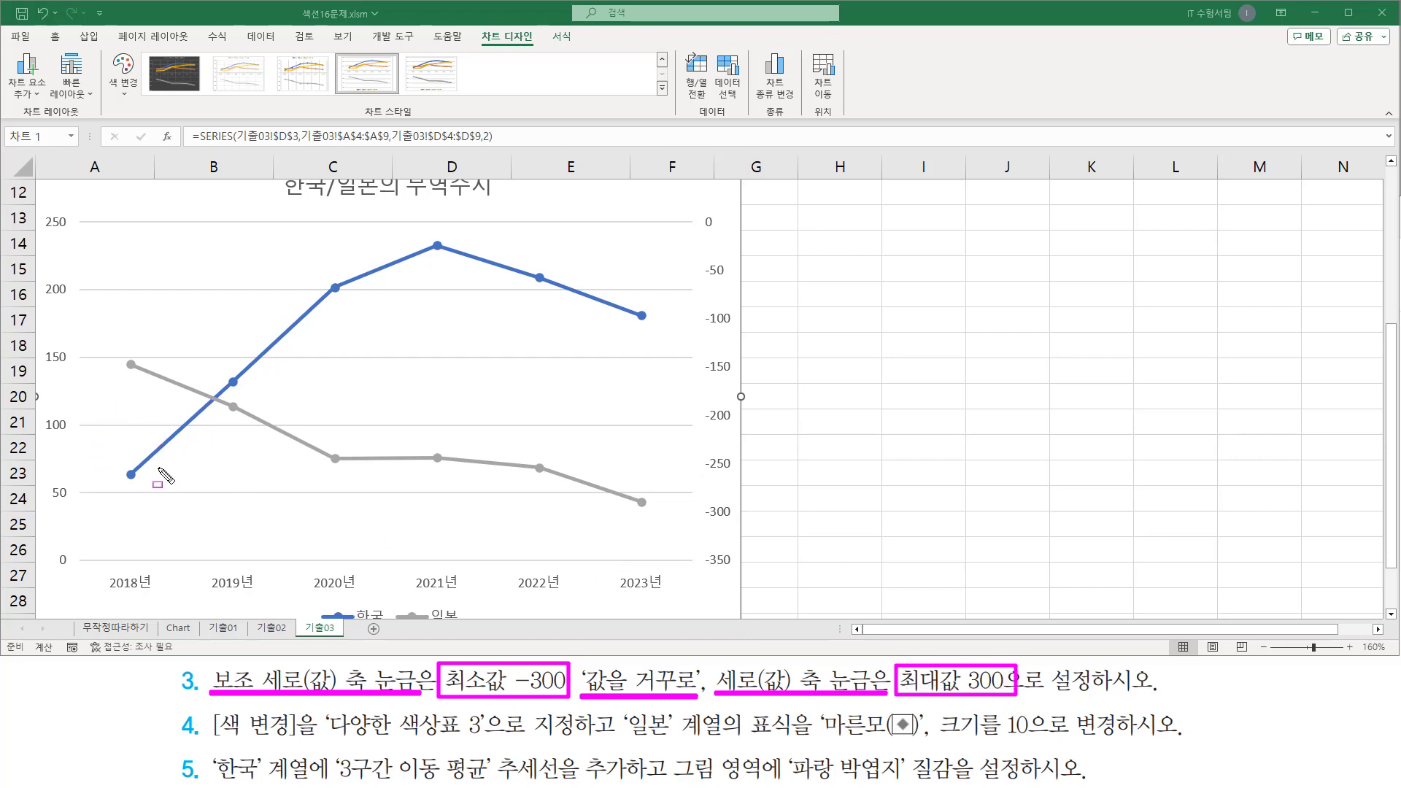
pyautogui.moveTo(39, 232)
pyautogui.mouseDown()
pyautogui.moveTo(39, 210)
pyautogui.moveTo(71, 235)
pyautogui.mouseUp()
pyautogui.moveTo(918, 703); pyautogui.dragTo(1027, 700)
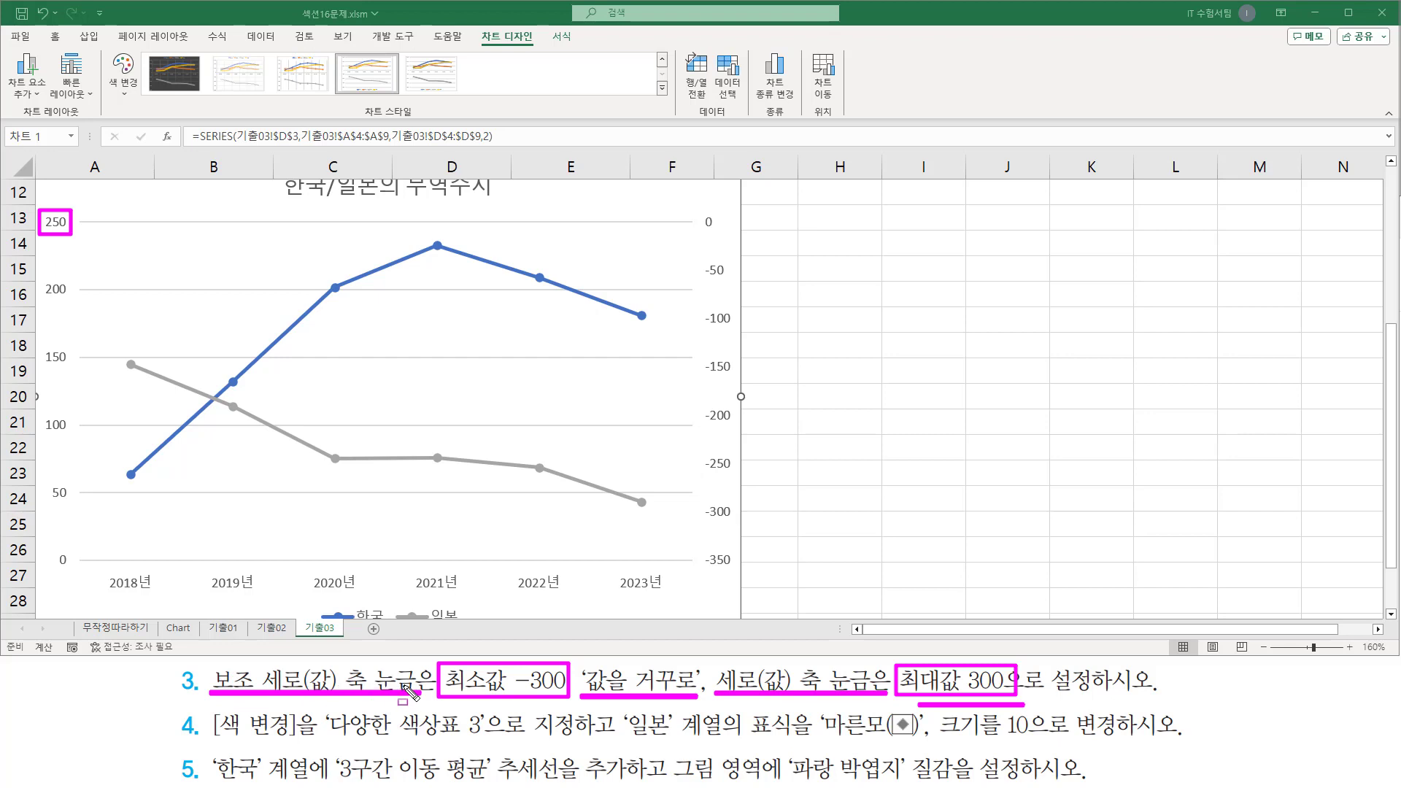
pyautogui.moveTo(692, 209)
pyautogui.mouseDown()
pyautogui.moveTo(740, 588)
pyautogui.moveTo(732, 572)
pyautogui.mouseUp()
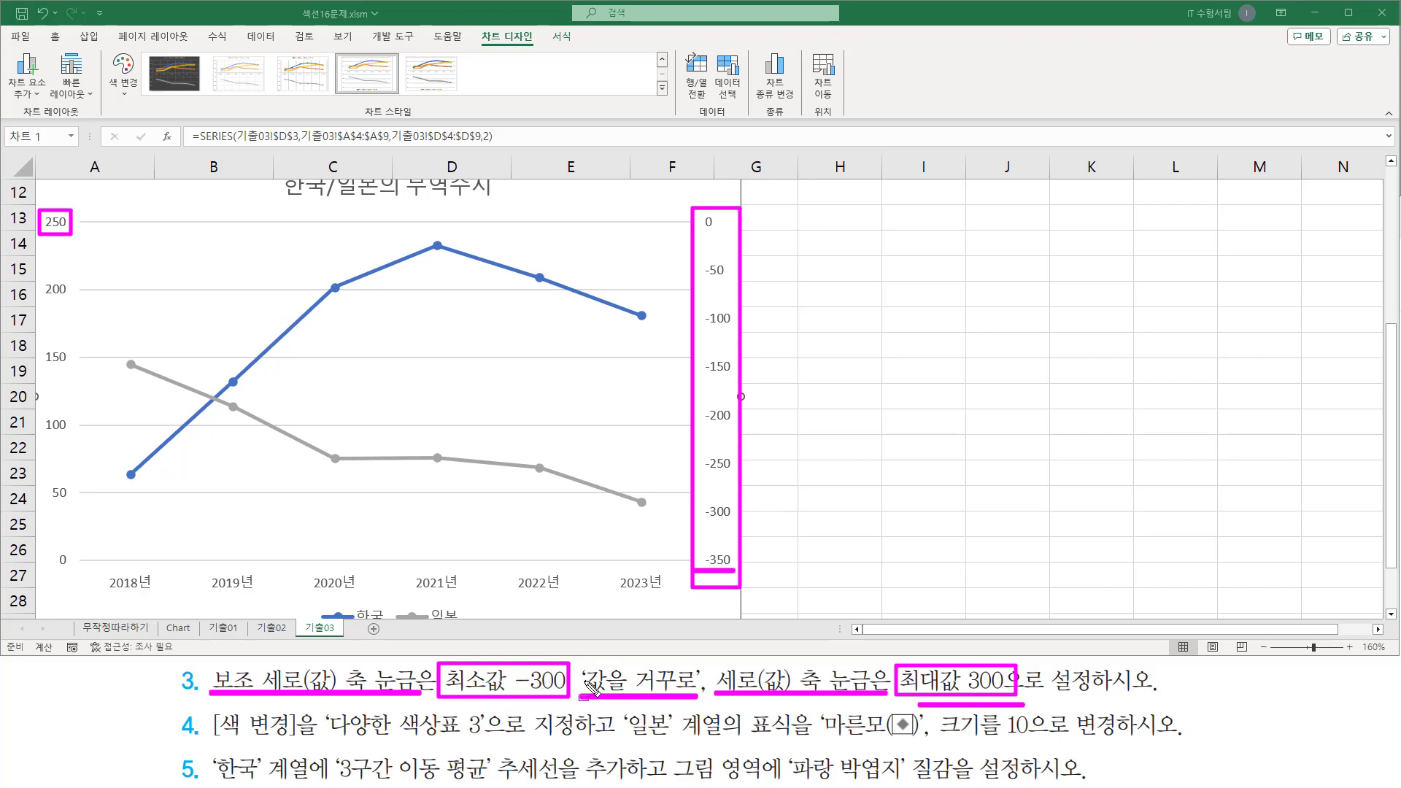
pyautogui.moveTo(578, 661); pyautogui.dragTo(703, 709)
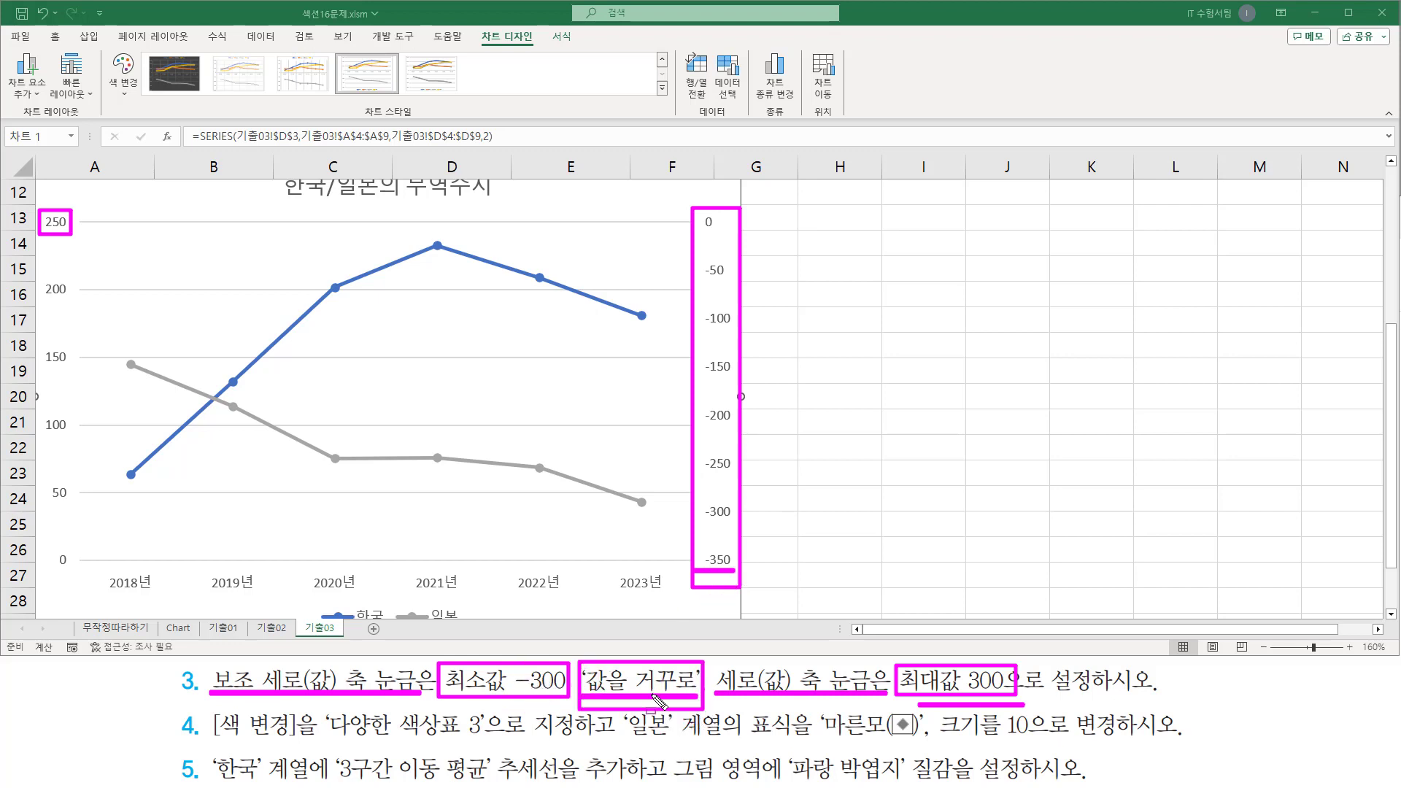
pyautogui.press('Escape')
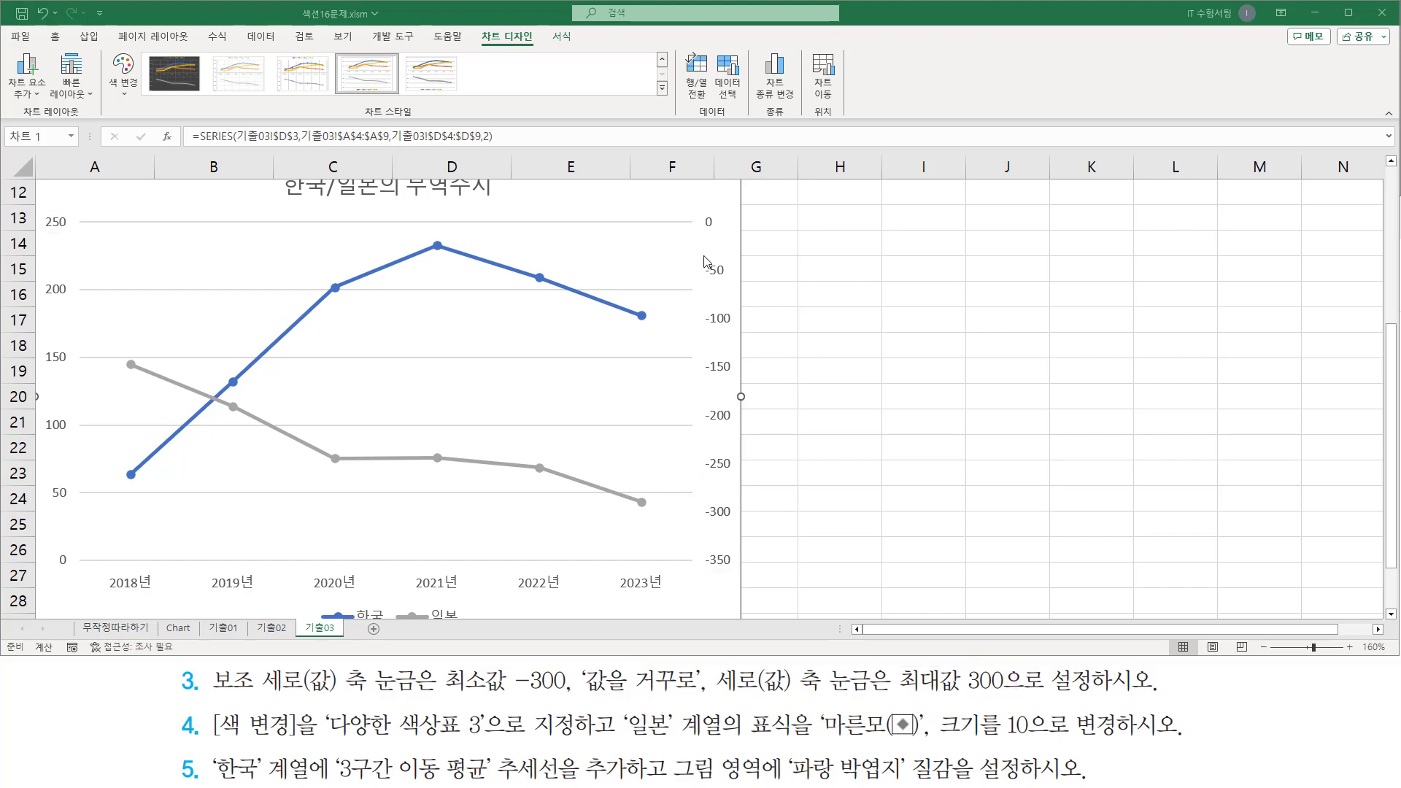
# - Open the formatting options of the chart's secondary vertical axis and set its minimum bound (최소값) to -300
pyautogui.click(720, 275)
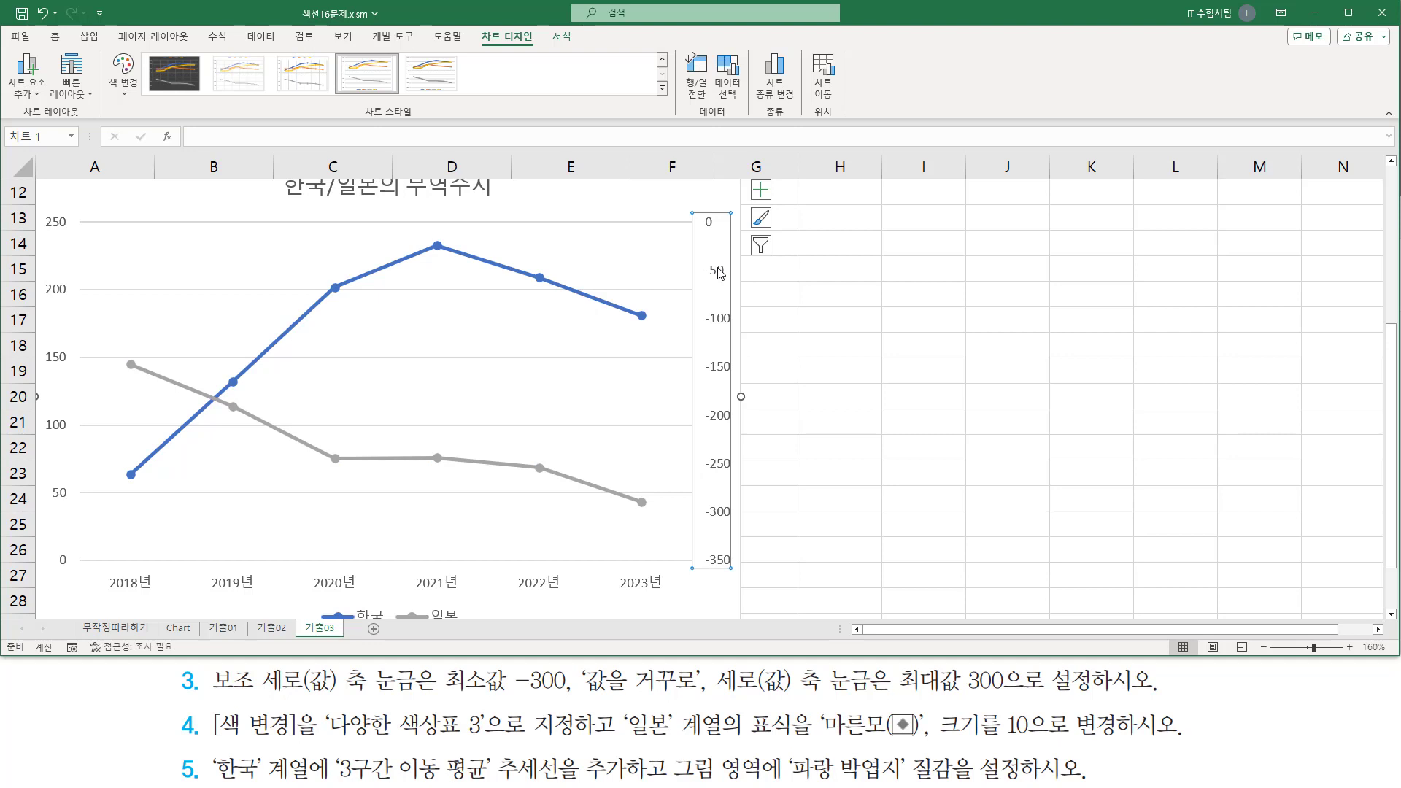
pyautogui.doubleClick(721, 274)
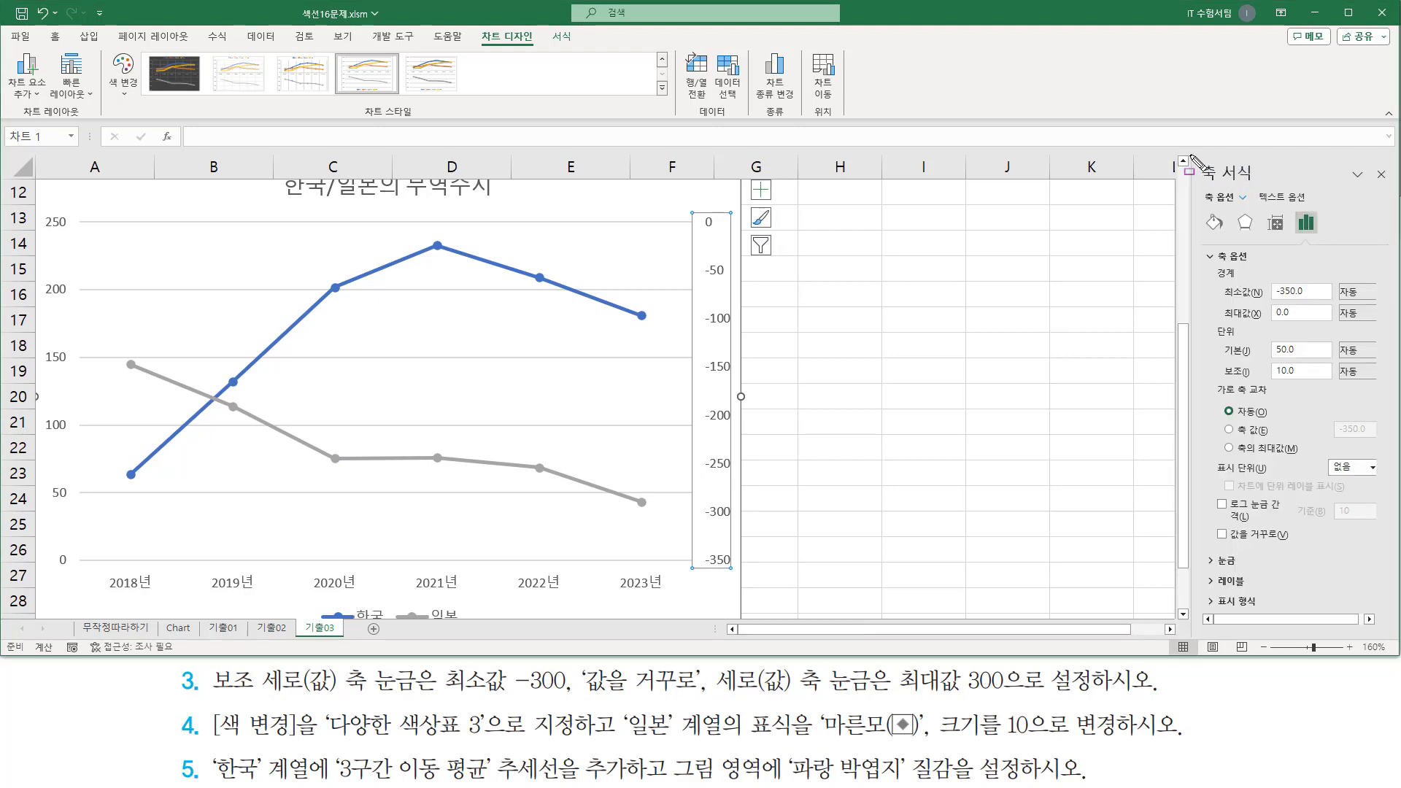
pyautogui.moveTo(1191, 154); pyautogui.dragTo(1396, 185)
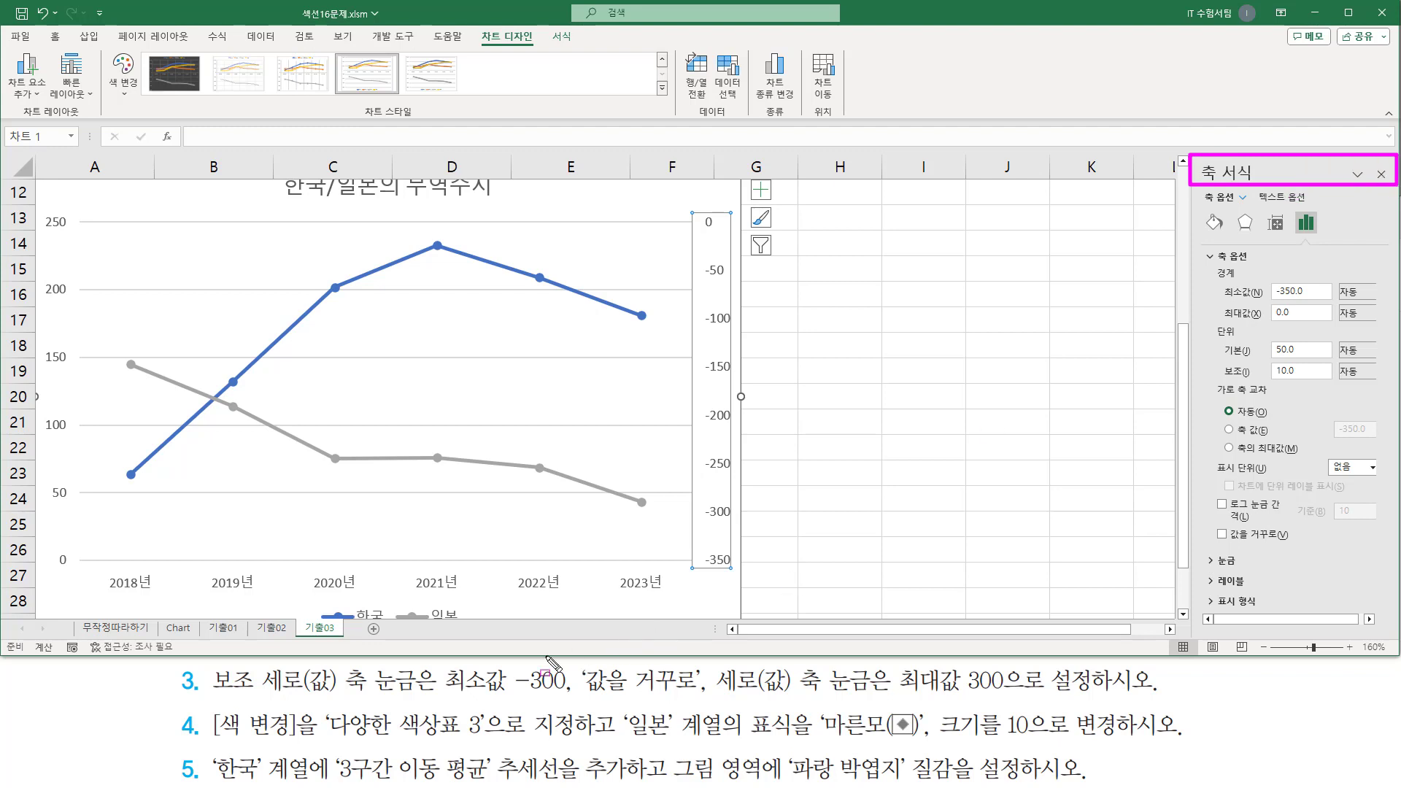
pyautogui.moveTo(439, 697); pyautogui.dragTo(564, 697)
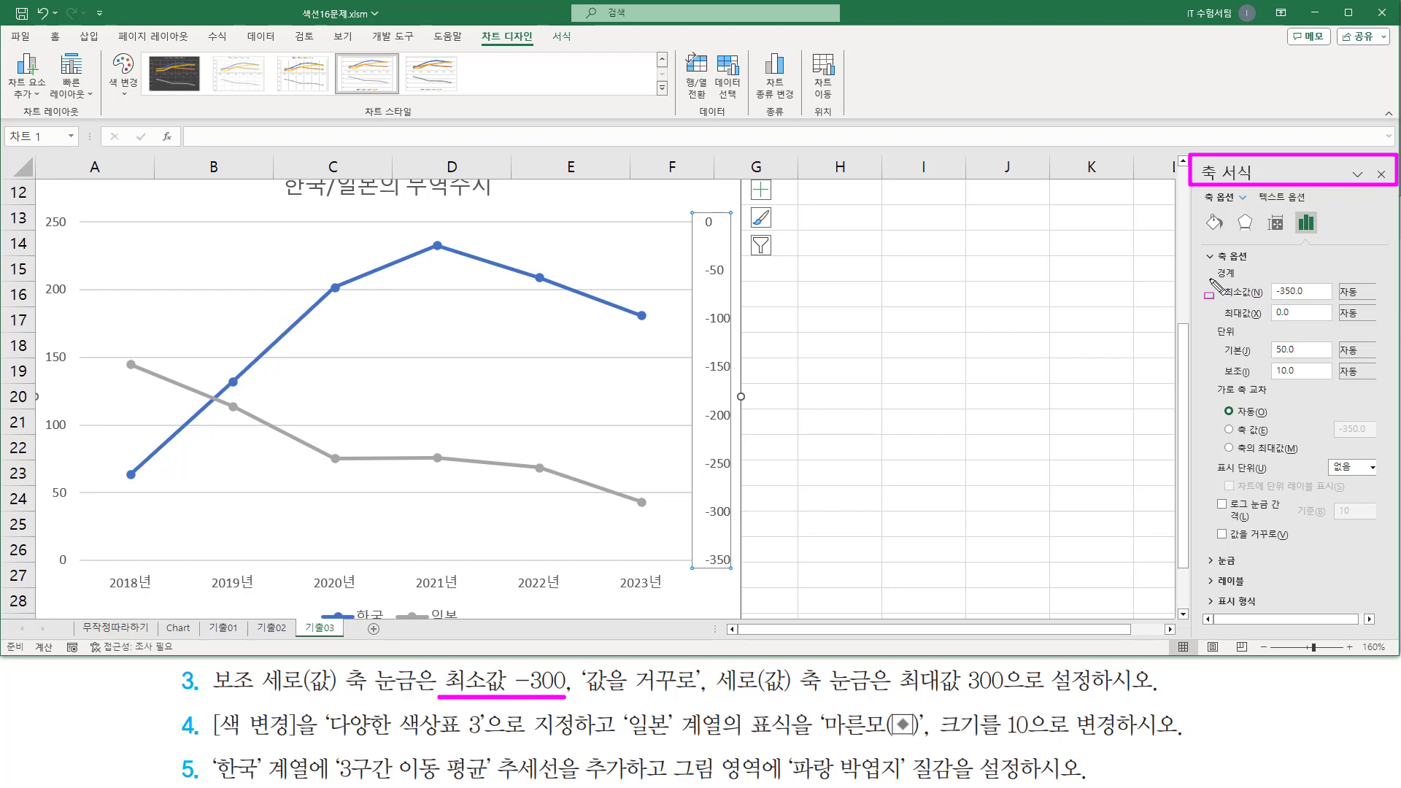
pyautogui.moveTo(1234, 277)
pyautogui.mouseDown()
pyautogui.moveTo(1241, 295)
pyautogui.moveTo(1317, 299)
pyautogui.mouseUp()
pyautogui.press('Escape')
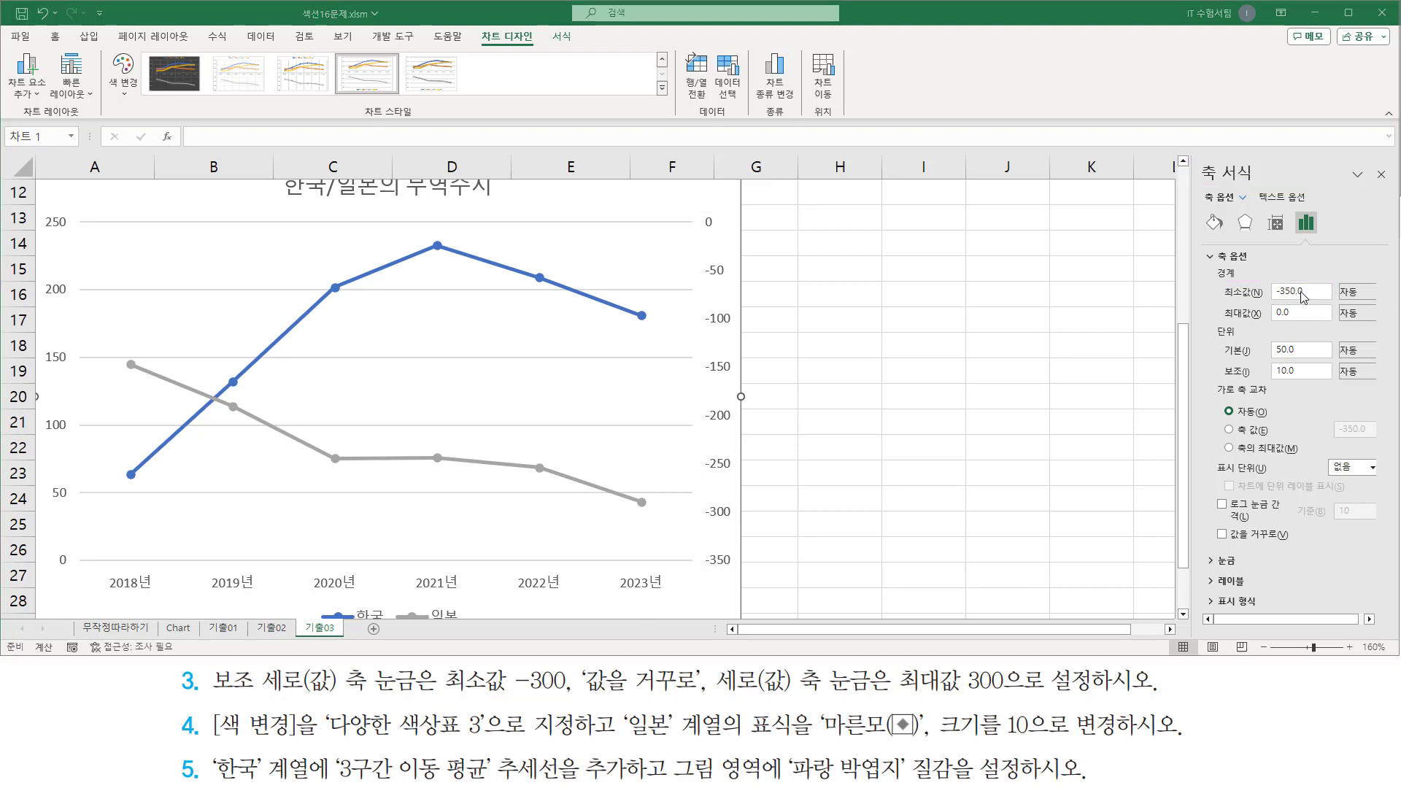
pyautogui.click(1320, 292)
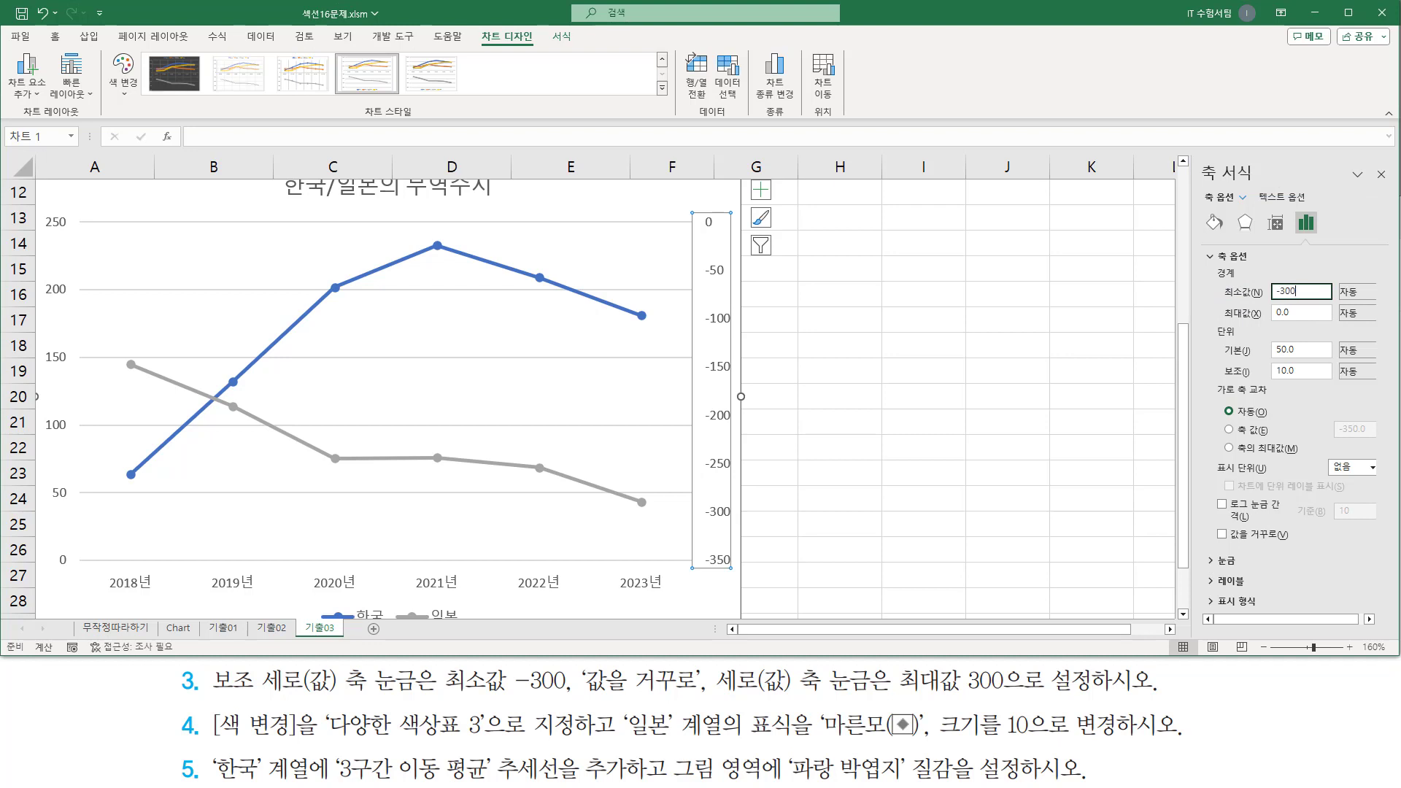
pyautogui.write('-300')
pyautogui.press('Return')
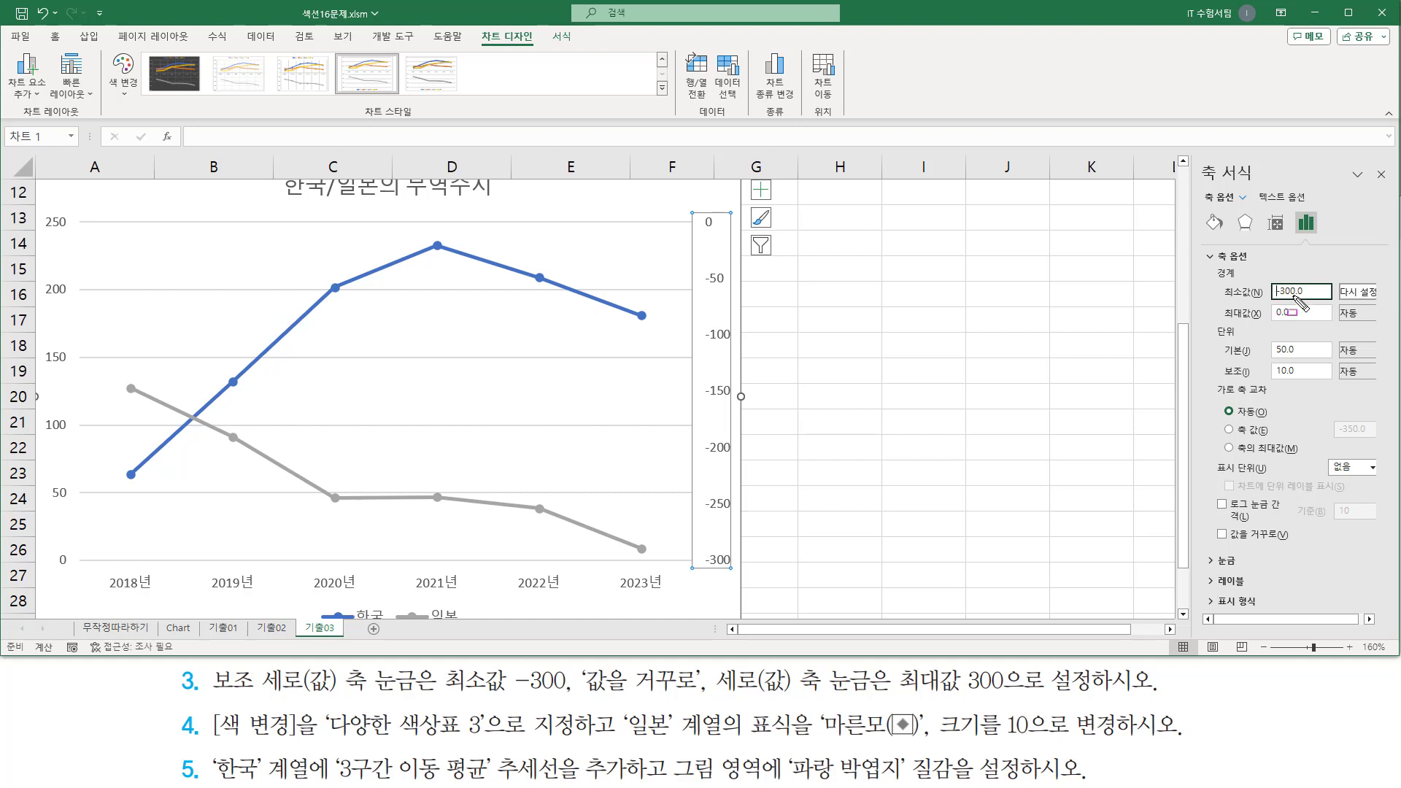
# - Display the secondary vertical axis in reverse order (값을 거꾸로) and check both ends of its scale
pyautogui.moveTo(1291, 296); pyautogui.dragTo(1311, 297)
pyautogui.moveTo(585, 697); pyautogui.dragTo(697, 697)
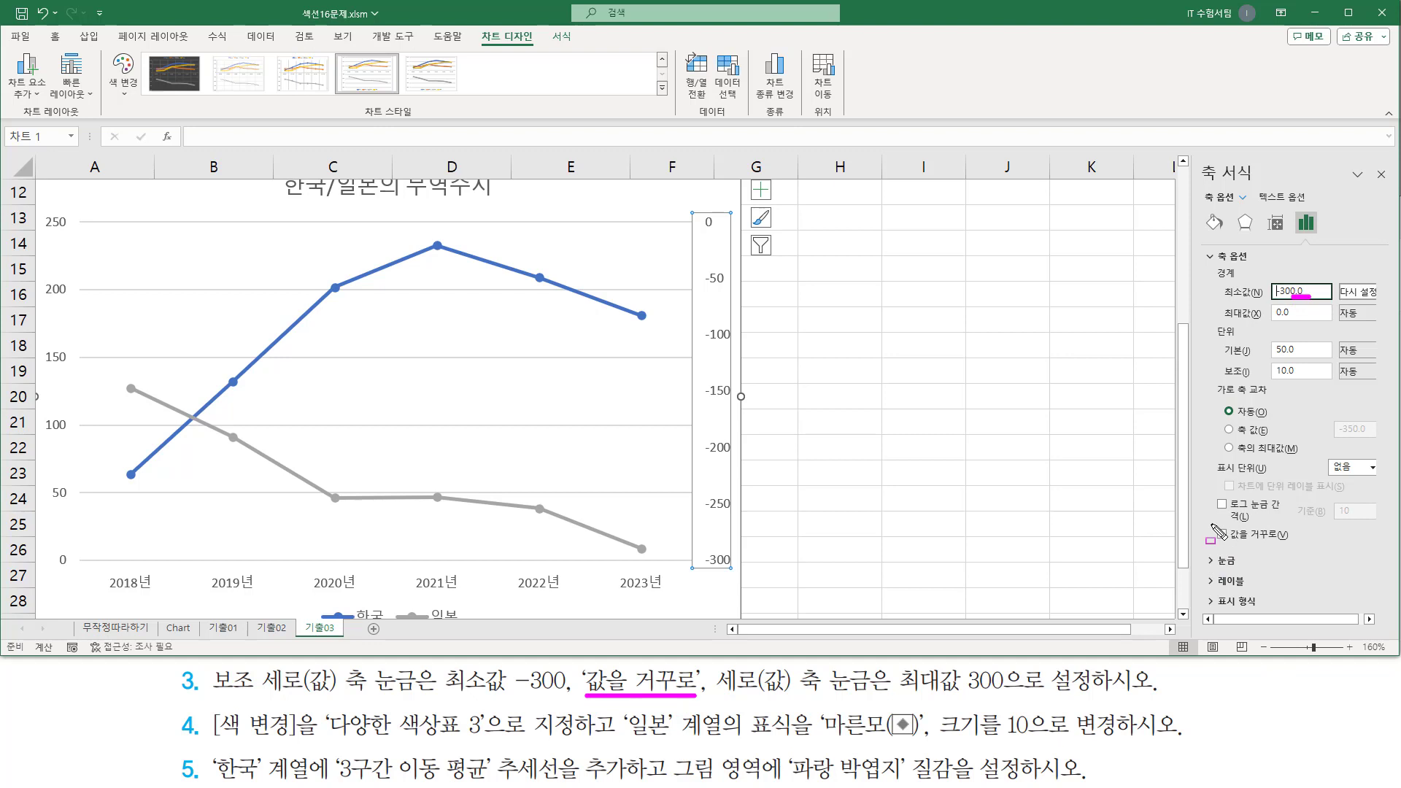
pyautogui.moveTo(1211, 524)
pyautogui.mouseDown()
pyautogui.moveTo(1217, 547)
pyautogui.moveTo(1299, 546)
pyautogui.mouseUp()
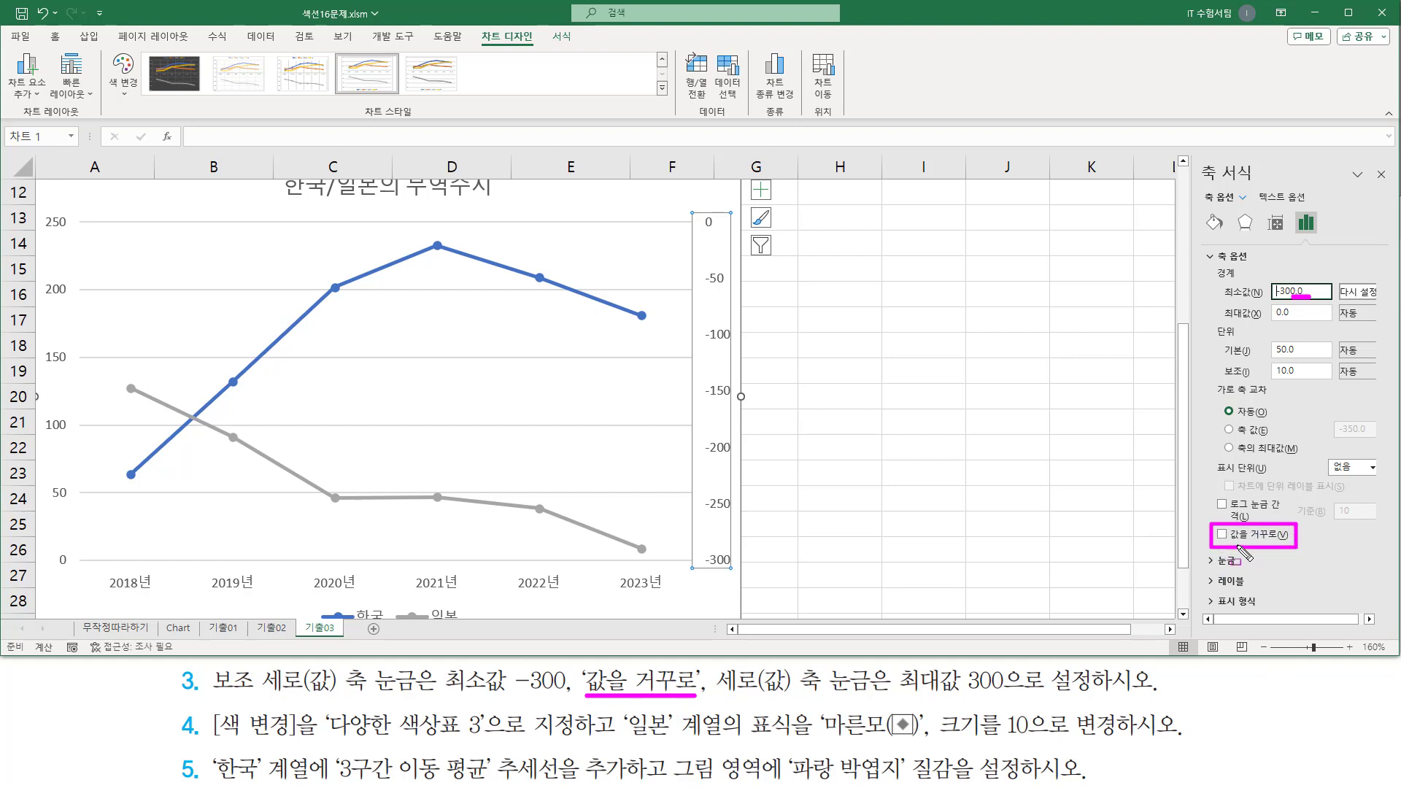
pyautogui.press('Escape')
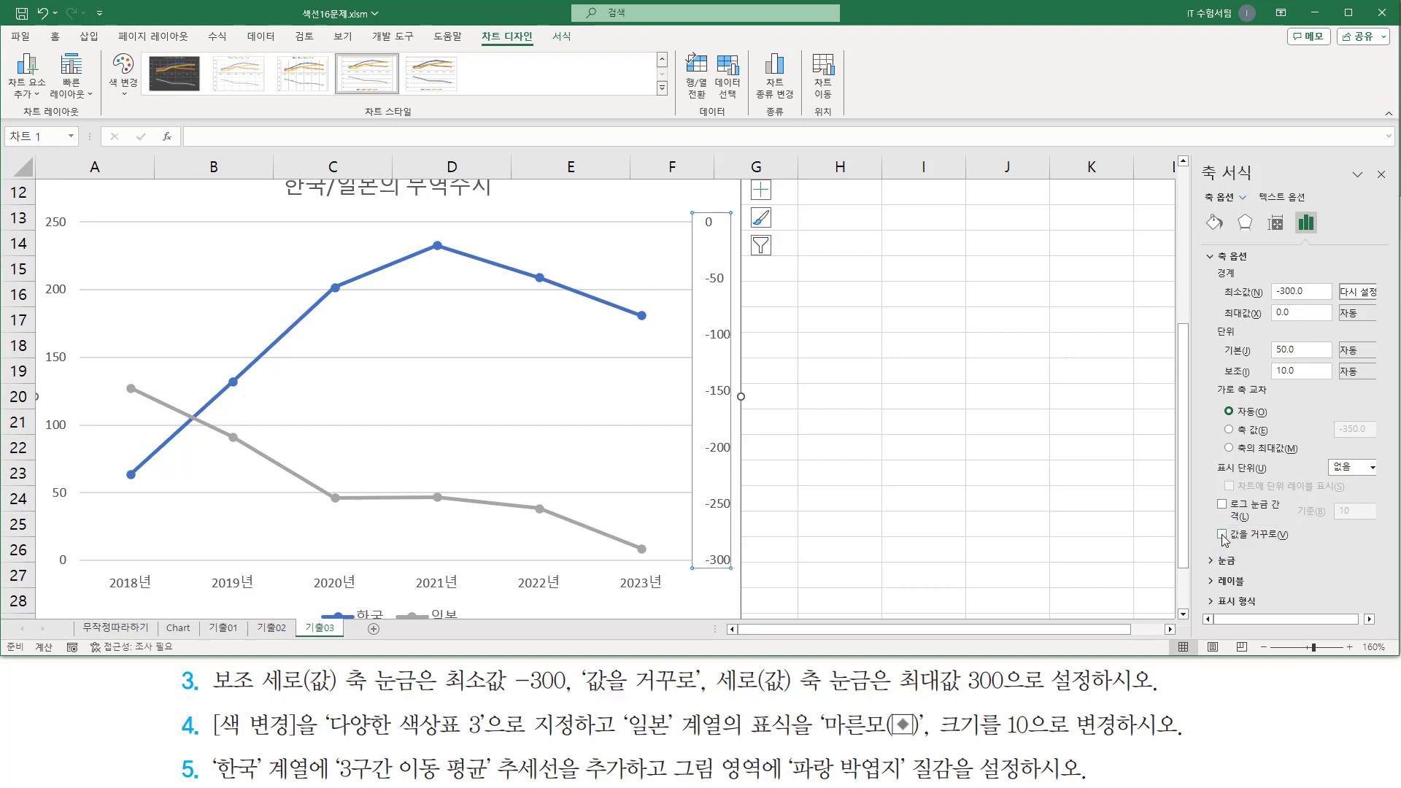
pyautogui.click(1223, 535)
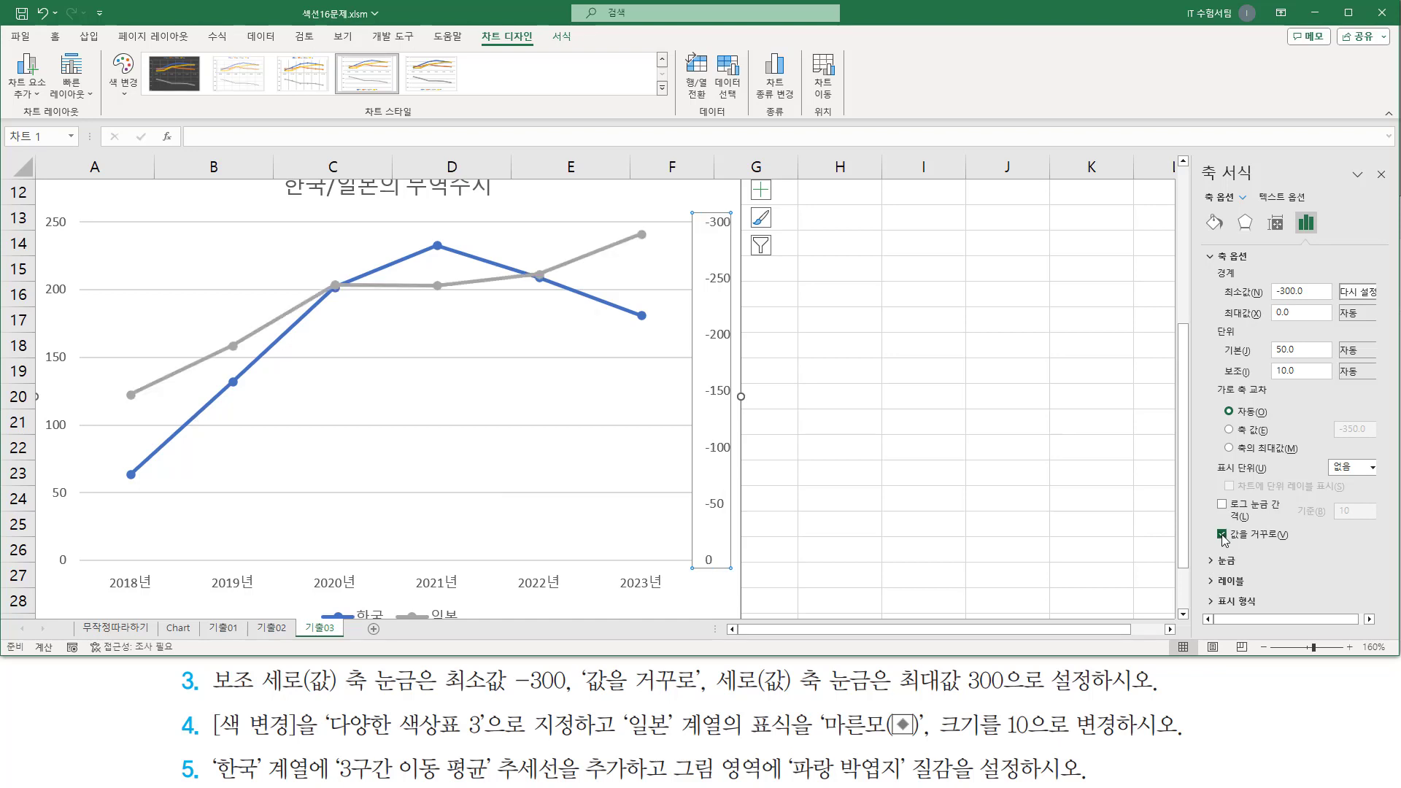
pyautogui.hotkey('ctrl', '2')
pyautogui.moveTo(696, 546); pyautogui.dragTo(723, 574)
pyautogui.moveTo(699, 209); pyautogui.dragTo(737, 235)
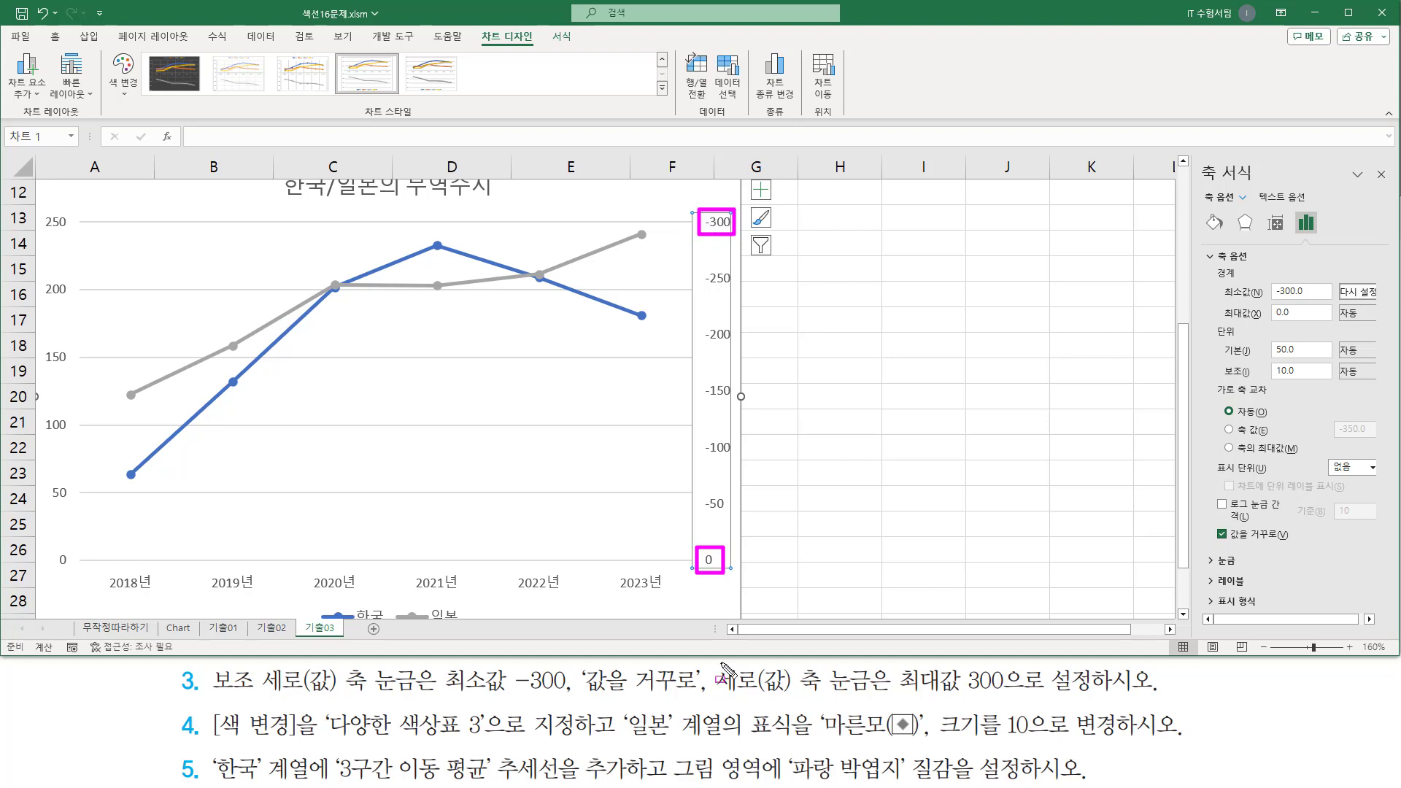
# - Set the primary vertical axis's maximum bound (최대값) to 300 and close the axis formatting options
pyautogui.moveTo(712, 662); pyautogui.dragTo(879, 701)
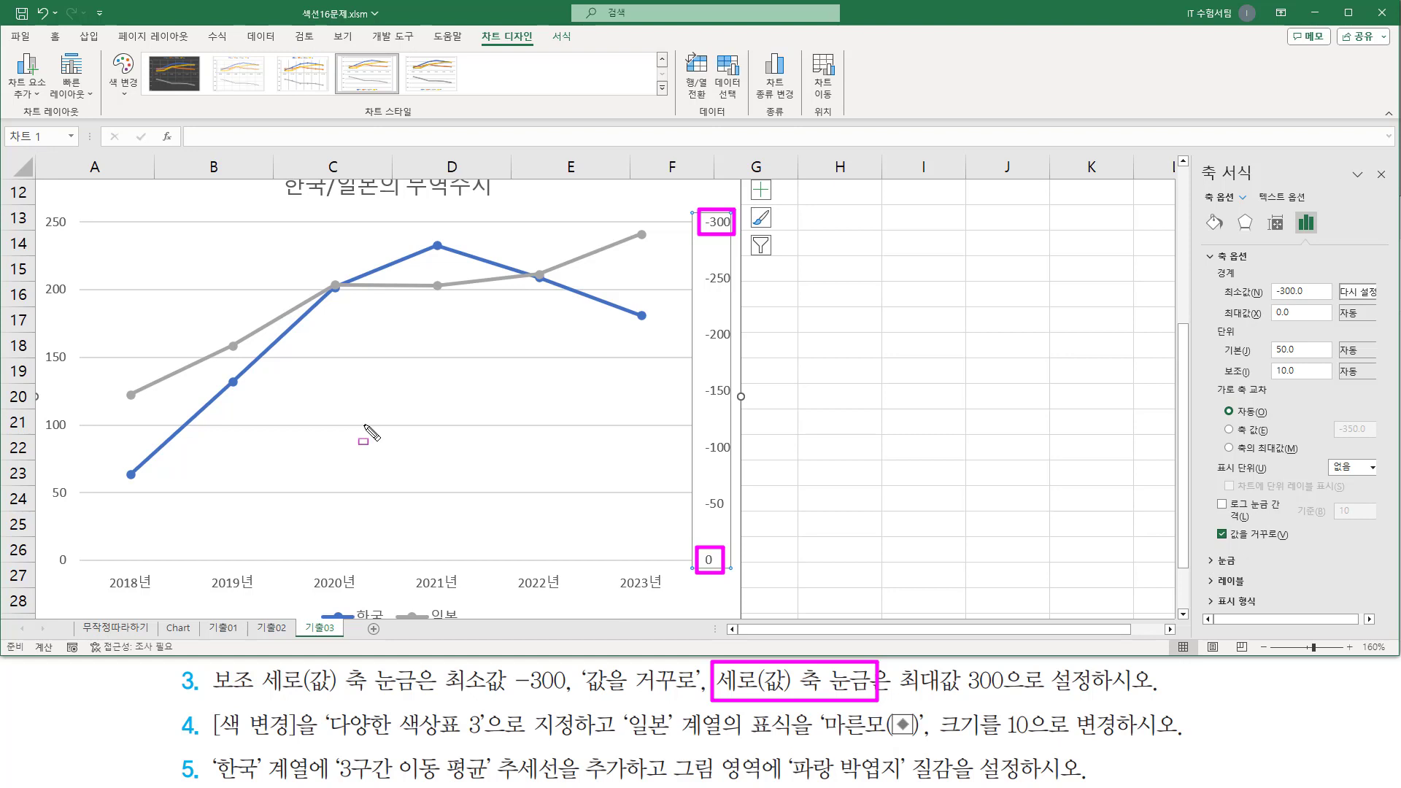
pyautogui.moveTo(42, 204); pyautogui.dragTo(79, 454)
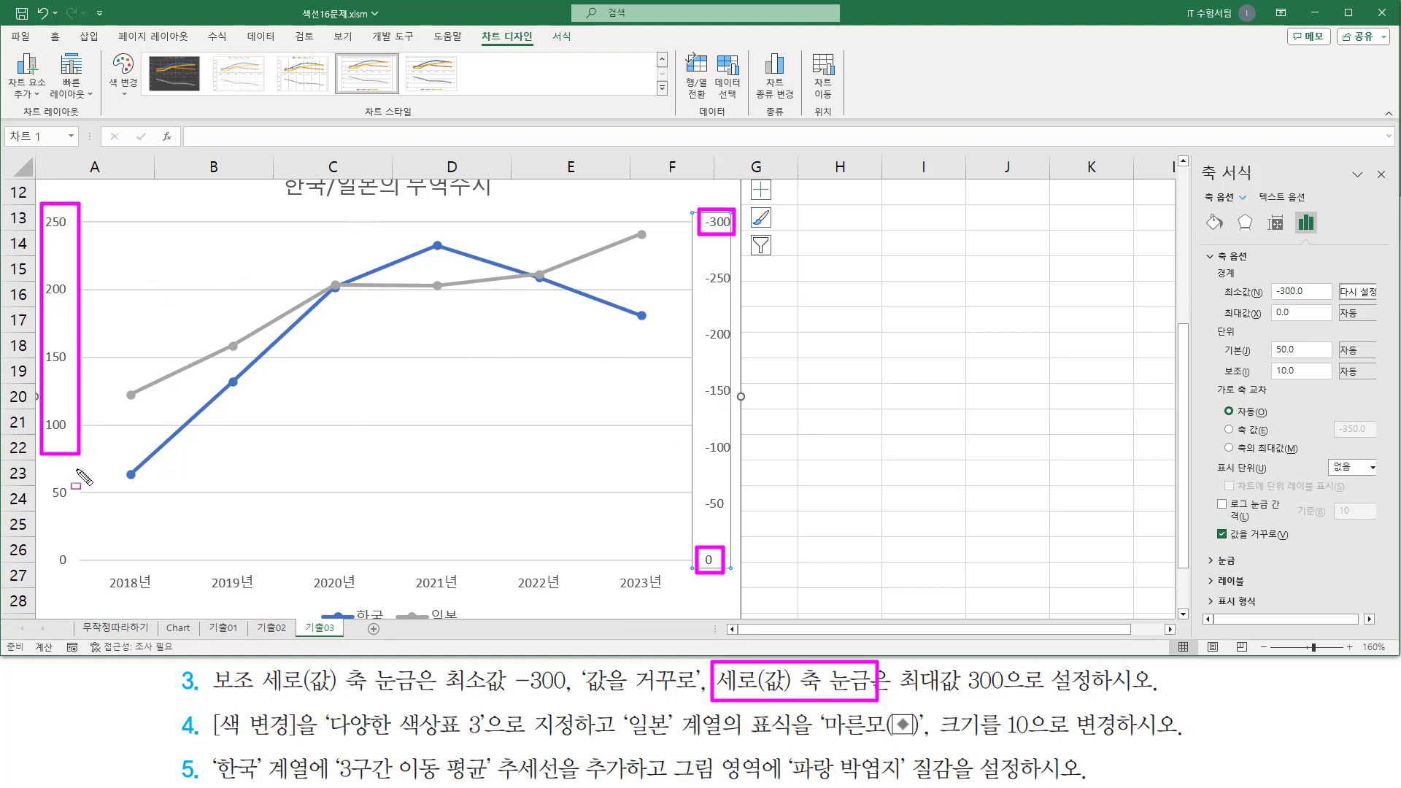
pyautogui.press('Escape')
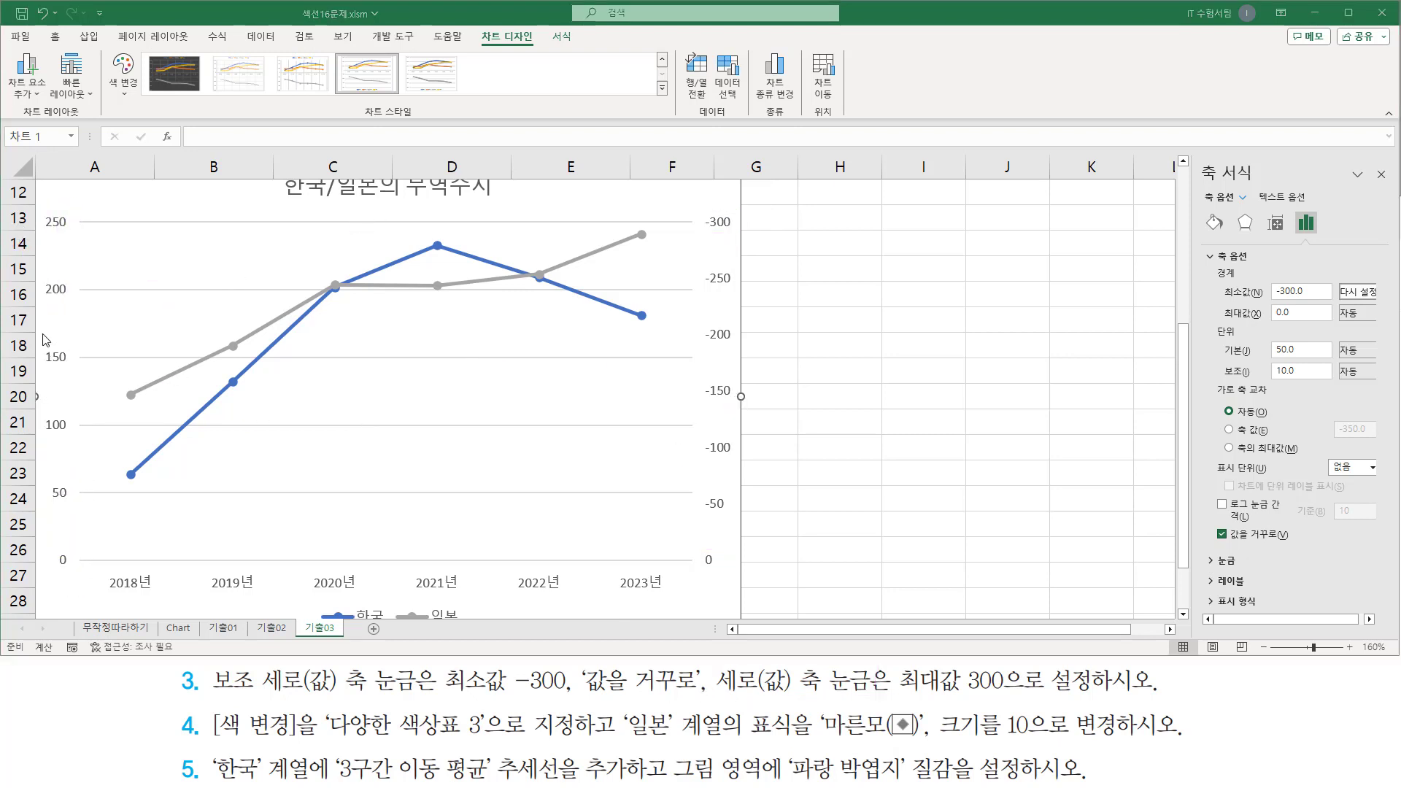
pyautogui.click(62, 293)
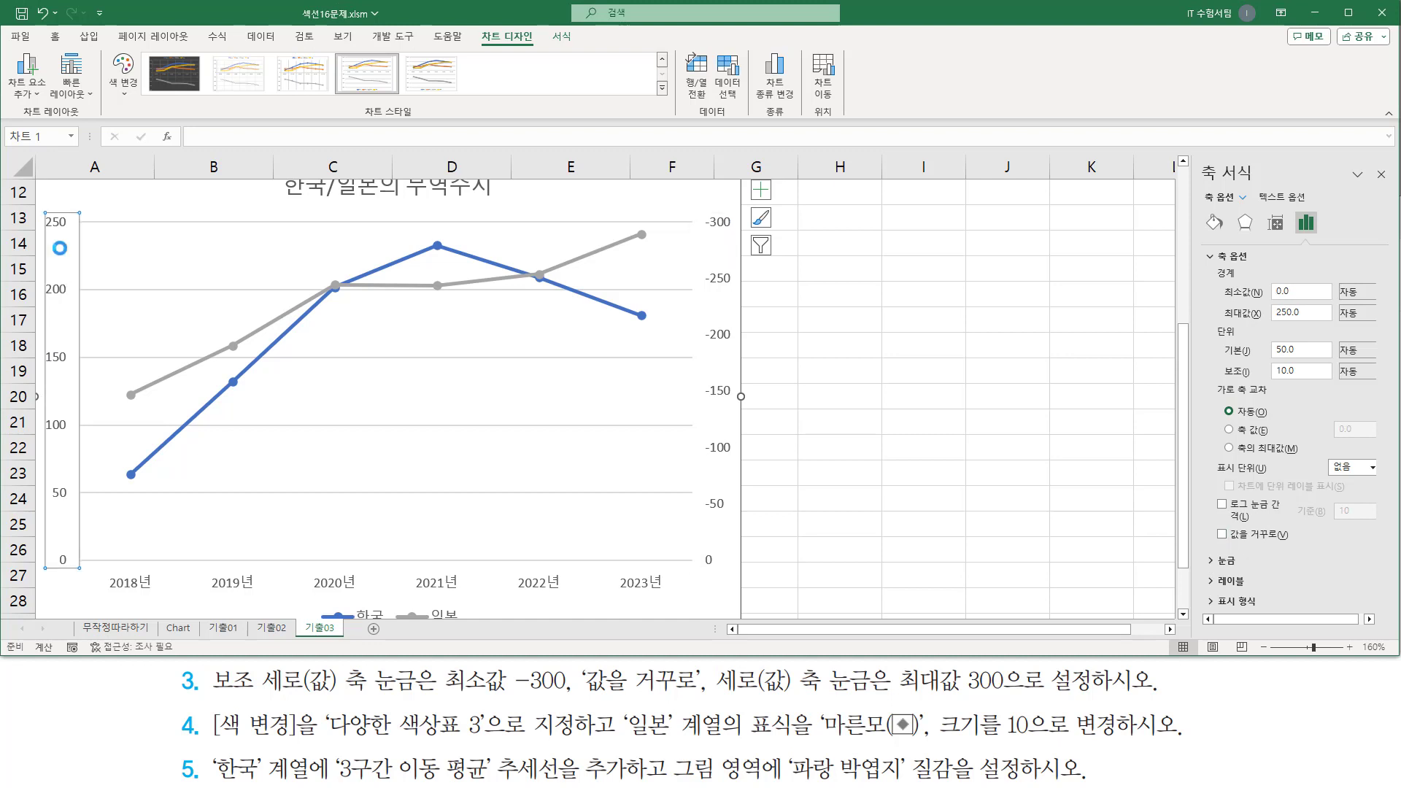
pyautogui.moveTo(42, 206); pyautogui.dragTo(83, 569)
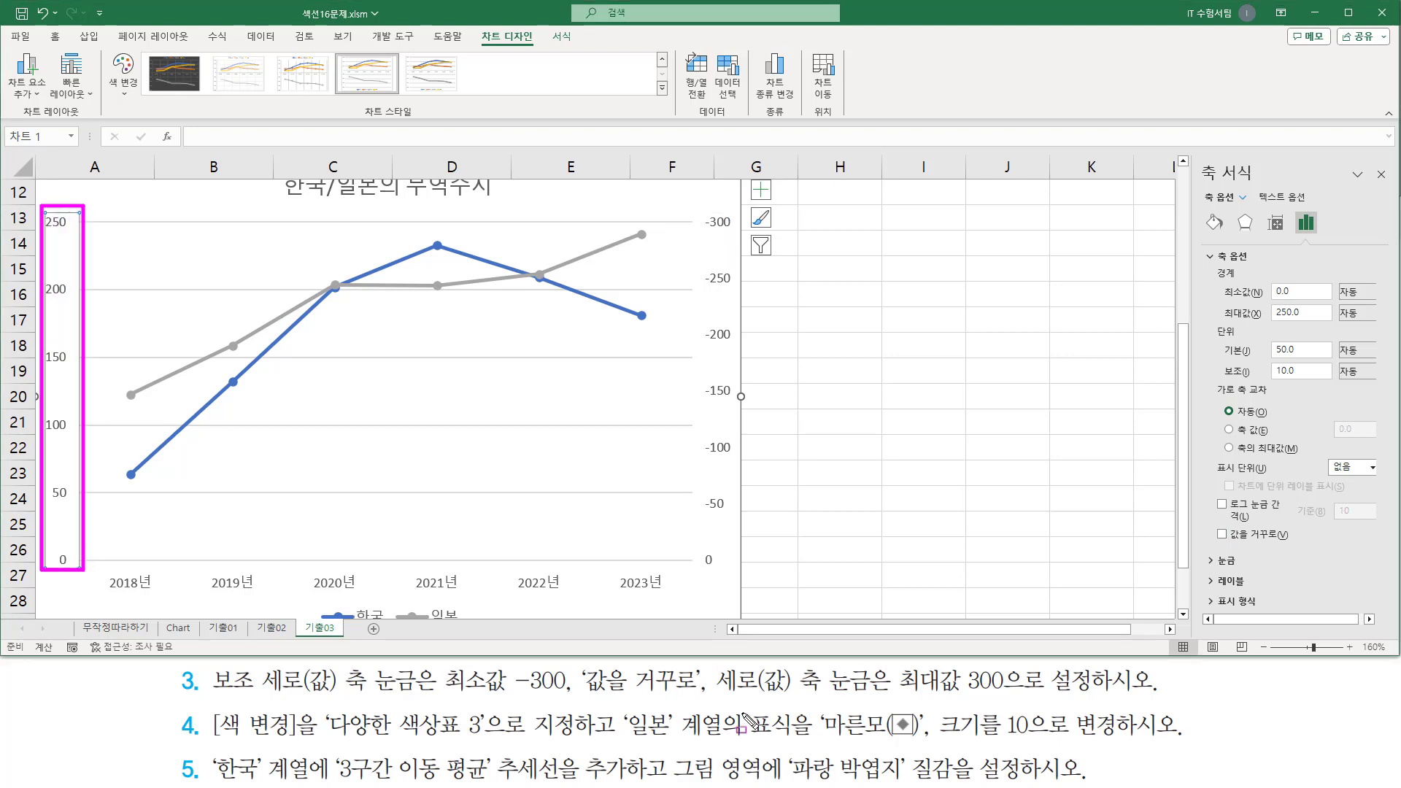
pyautogui.moveTo(889, 697); pyautogui.dragTo(1027, 699)
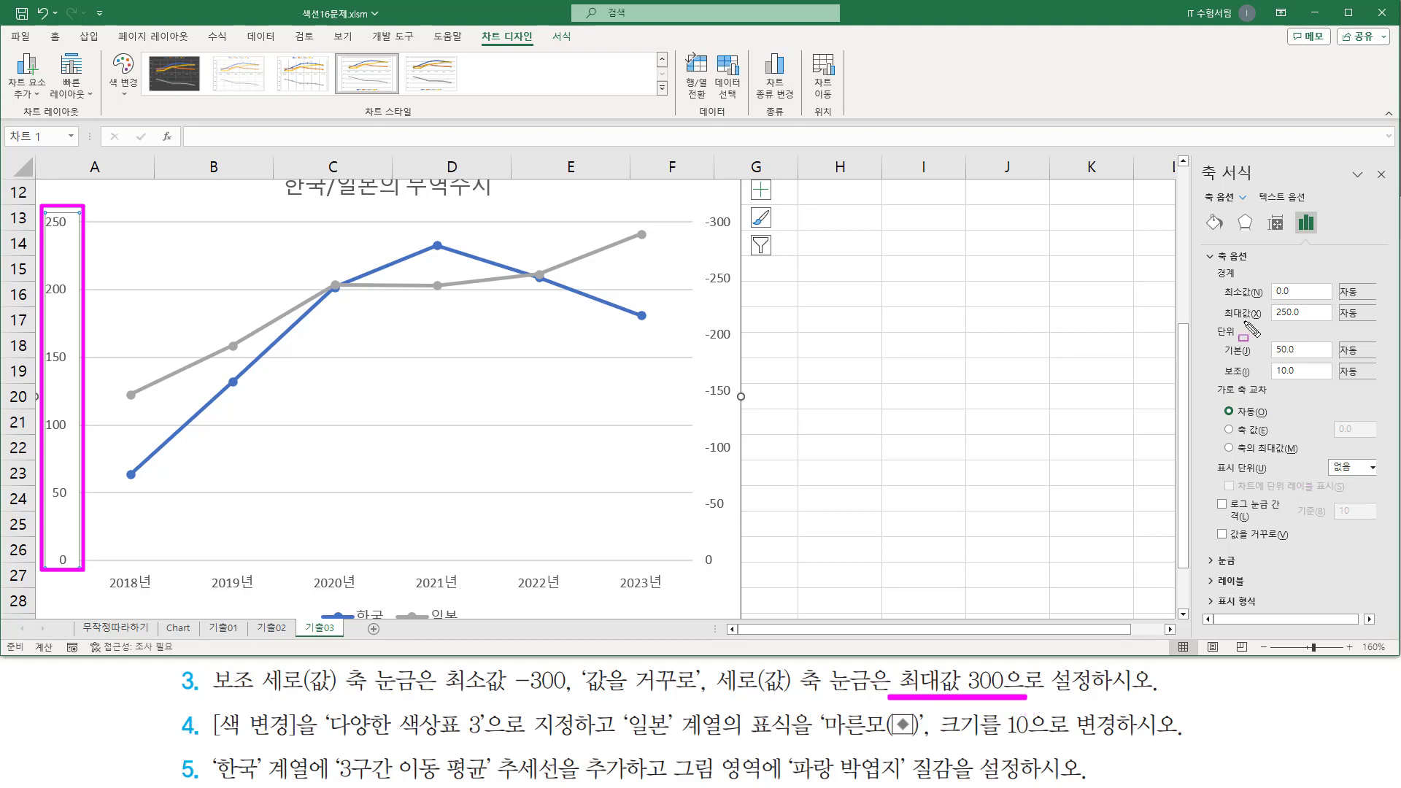
pyautogui.moveTo(1220, 304); pyautogui.dragTo(1270, 328)
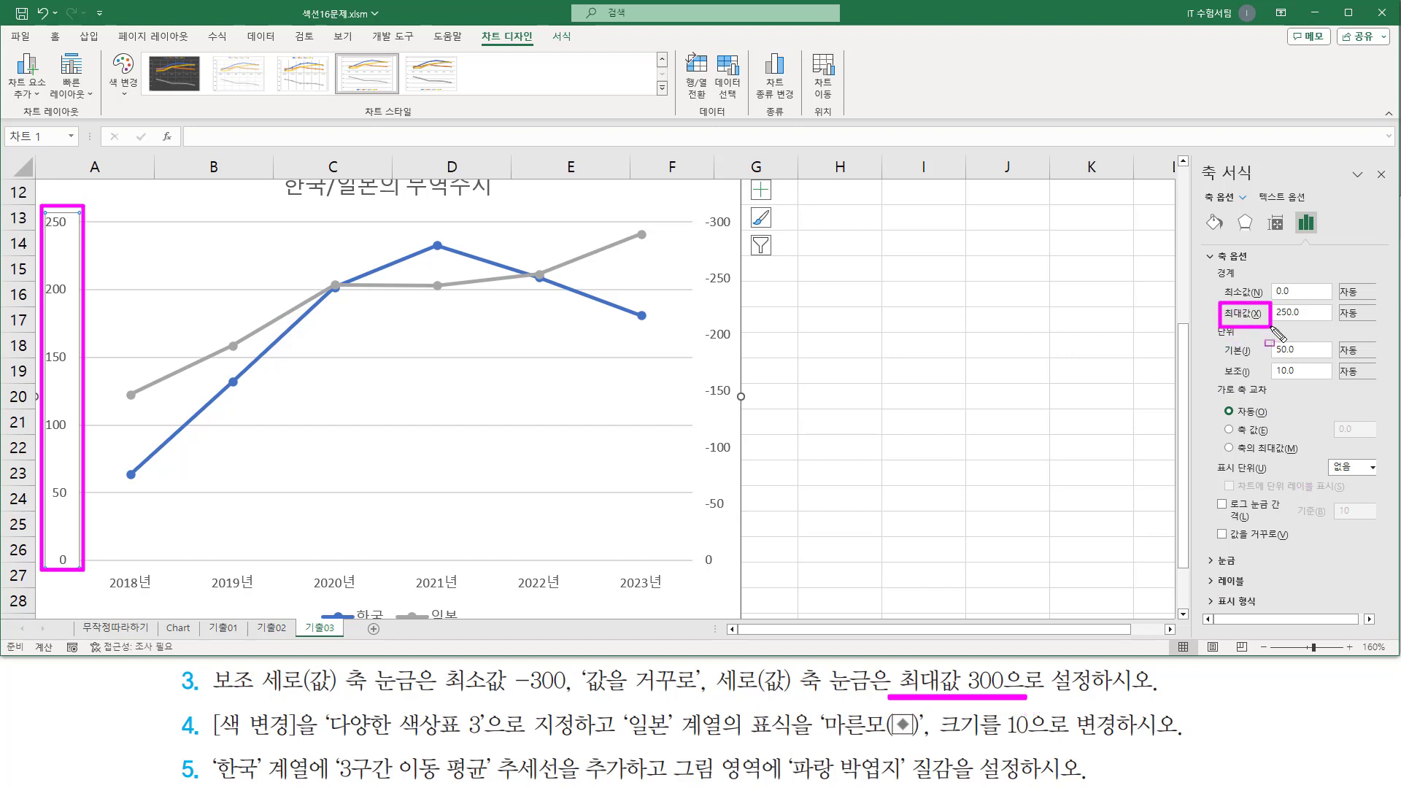
pyautogui.press('Escape')
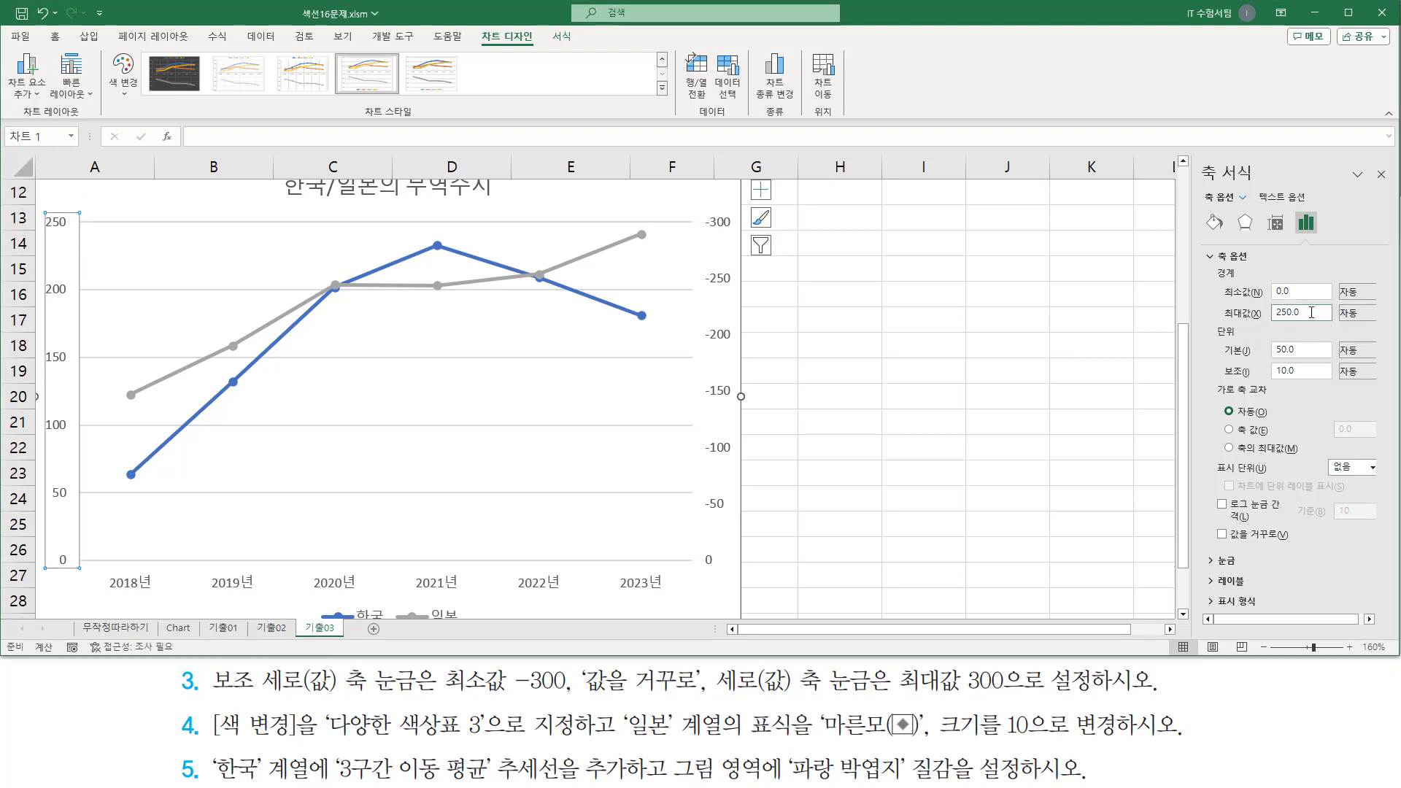
pyautogui.click(1321, 317)
pyautogui.press('BackSpace')
pyautogui.press('BackSpace')
pyautogui.press('BackSpace')
pyautogui.press('Return')
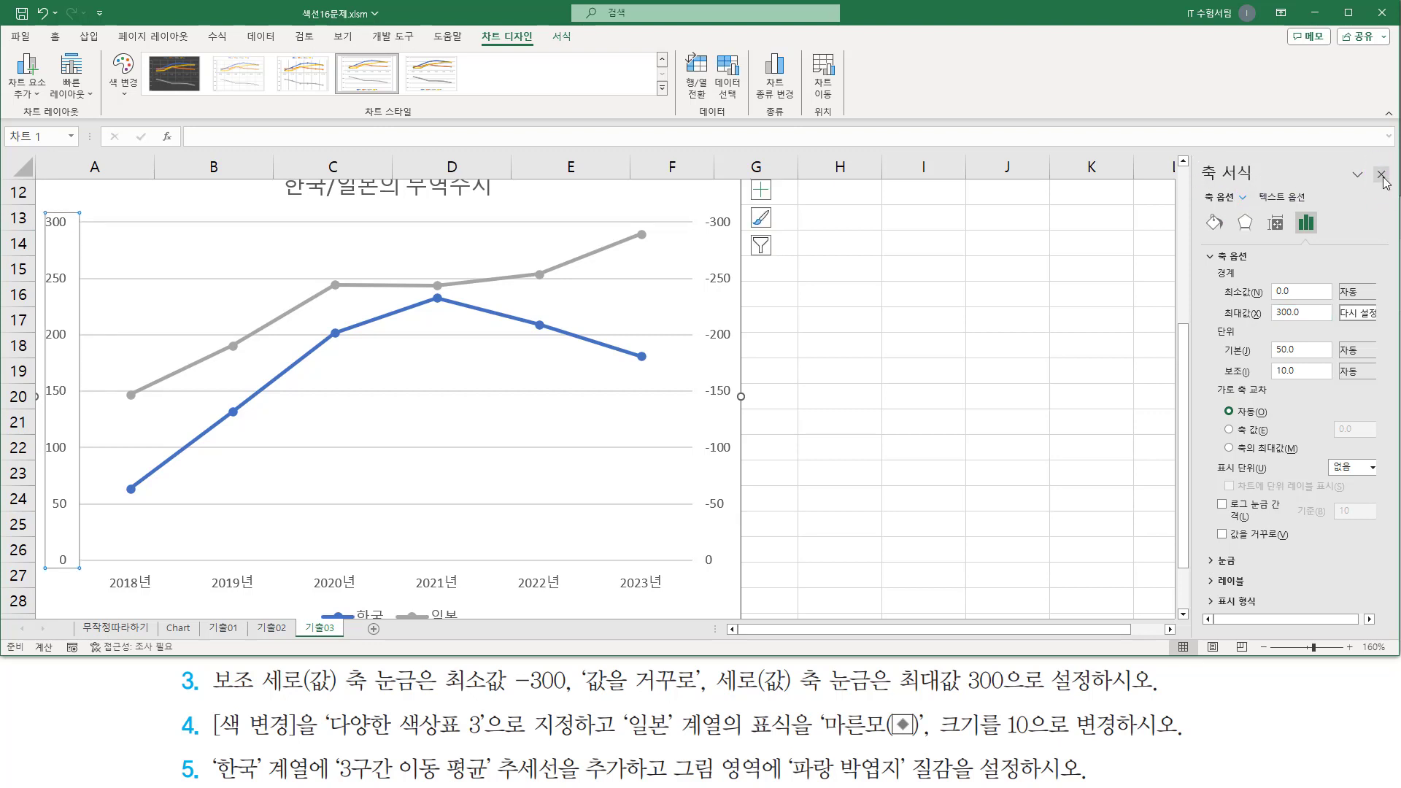
pyautogui.click(1381, 175)
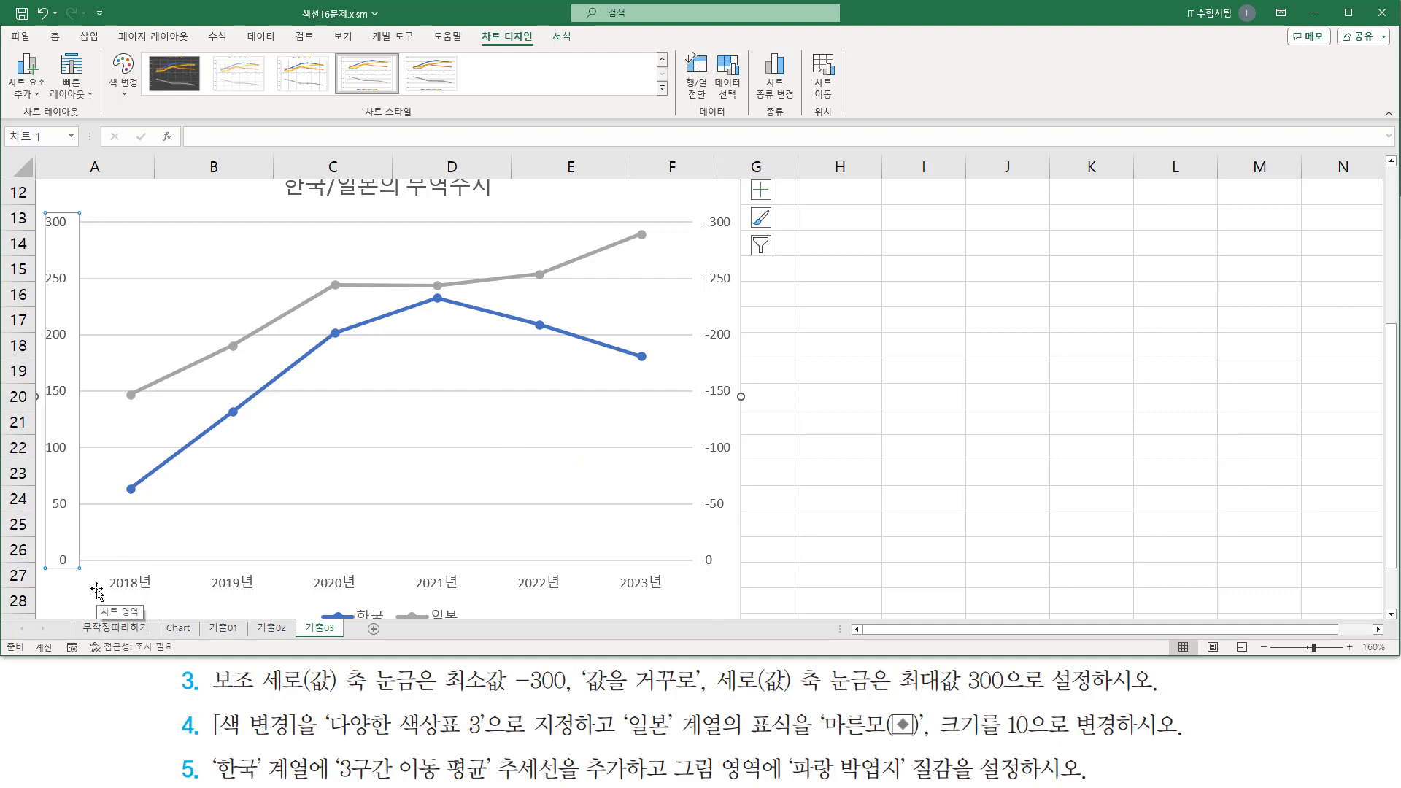
# - Apply the '다양한 색상표 3' colour palette to the line chart, following instruction 4
pyautogui.click(217, 700)
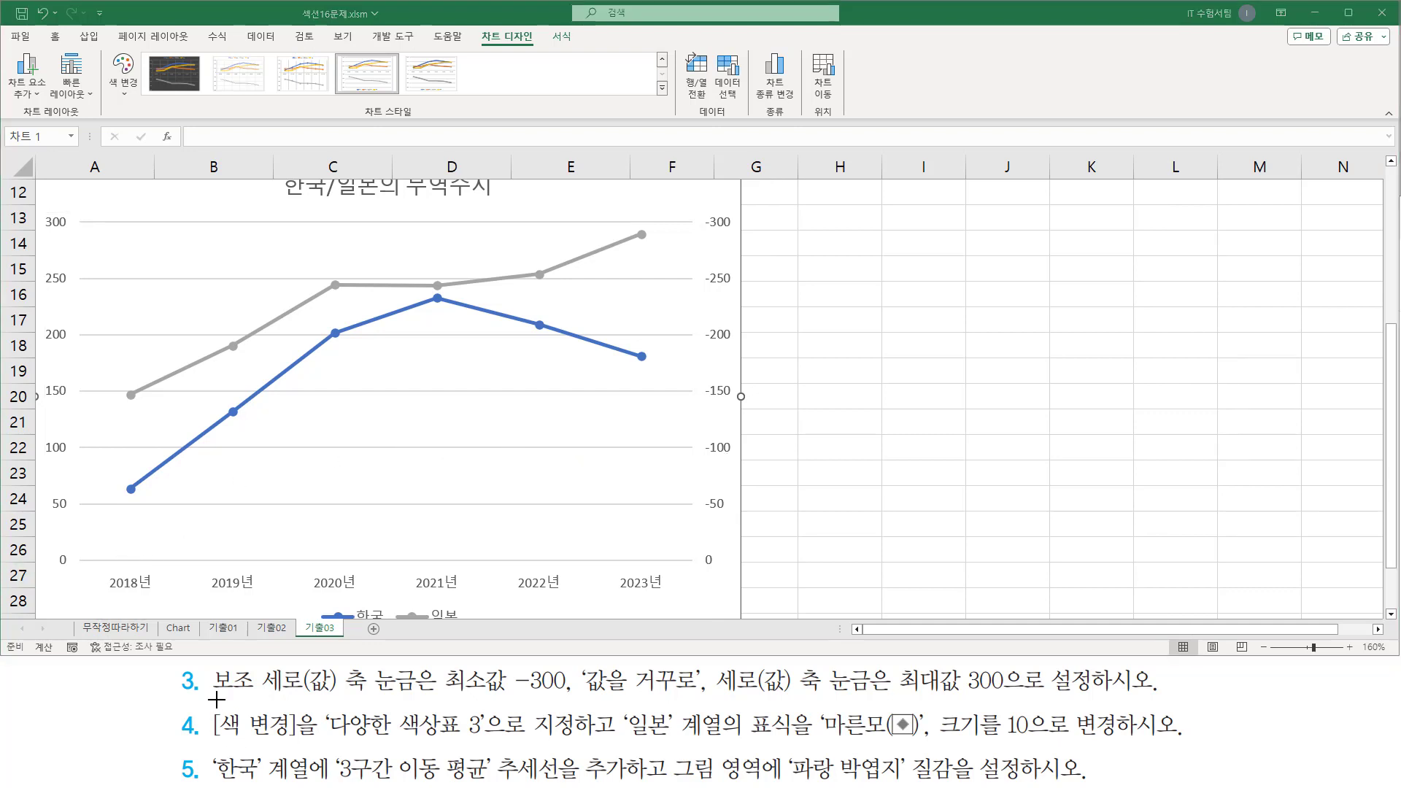
pyautogui.moveTo(207, 704)
pyautogui.mouseDown()
pyautogui.moveTo(235, 743)
pyautogui.moveTo(487, 738)
pyautogui.mouseUp()
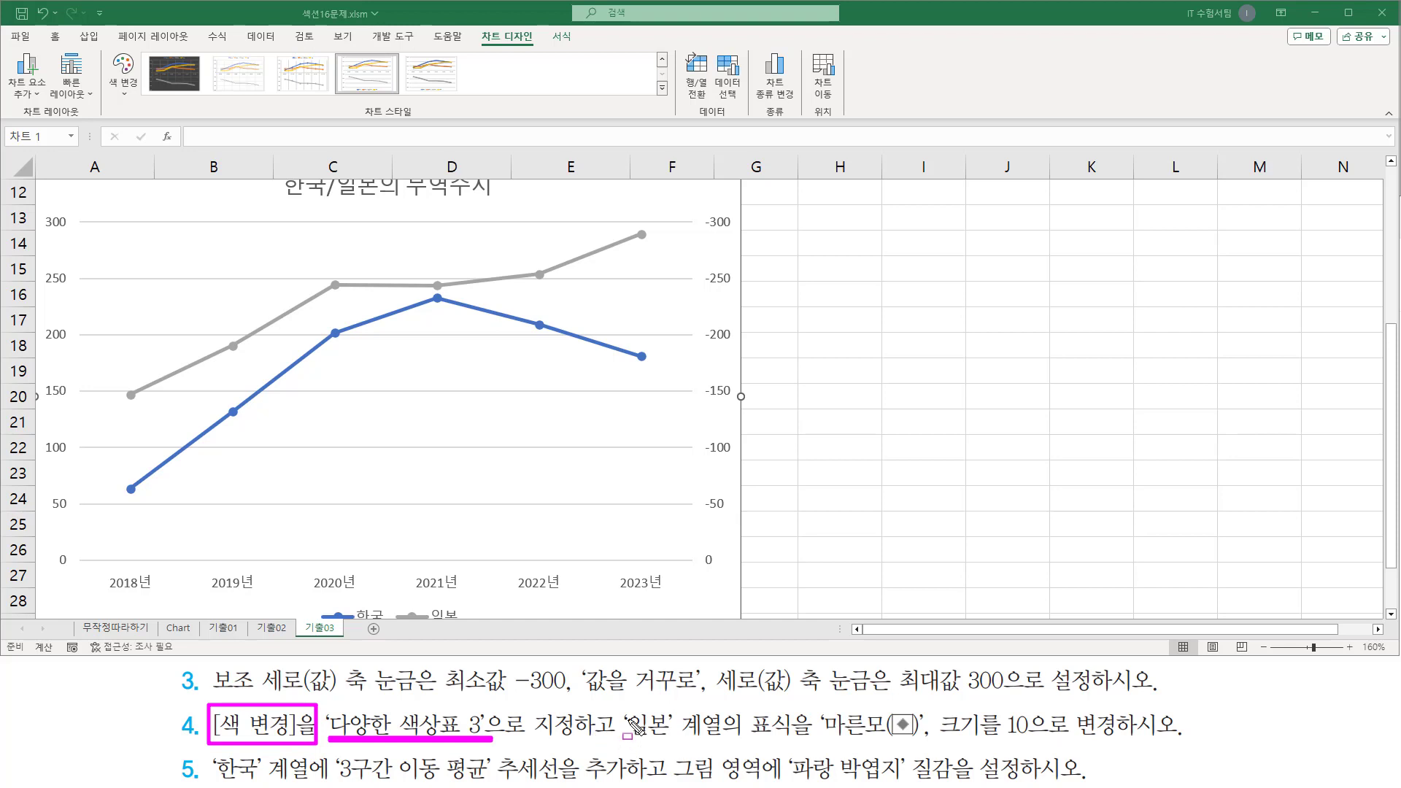
pyautogui.moveTo(616, 701); pyautogui.dragTo(617, 752)
pyautogui.press('Escape')
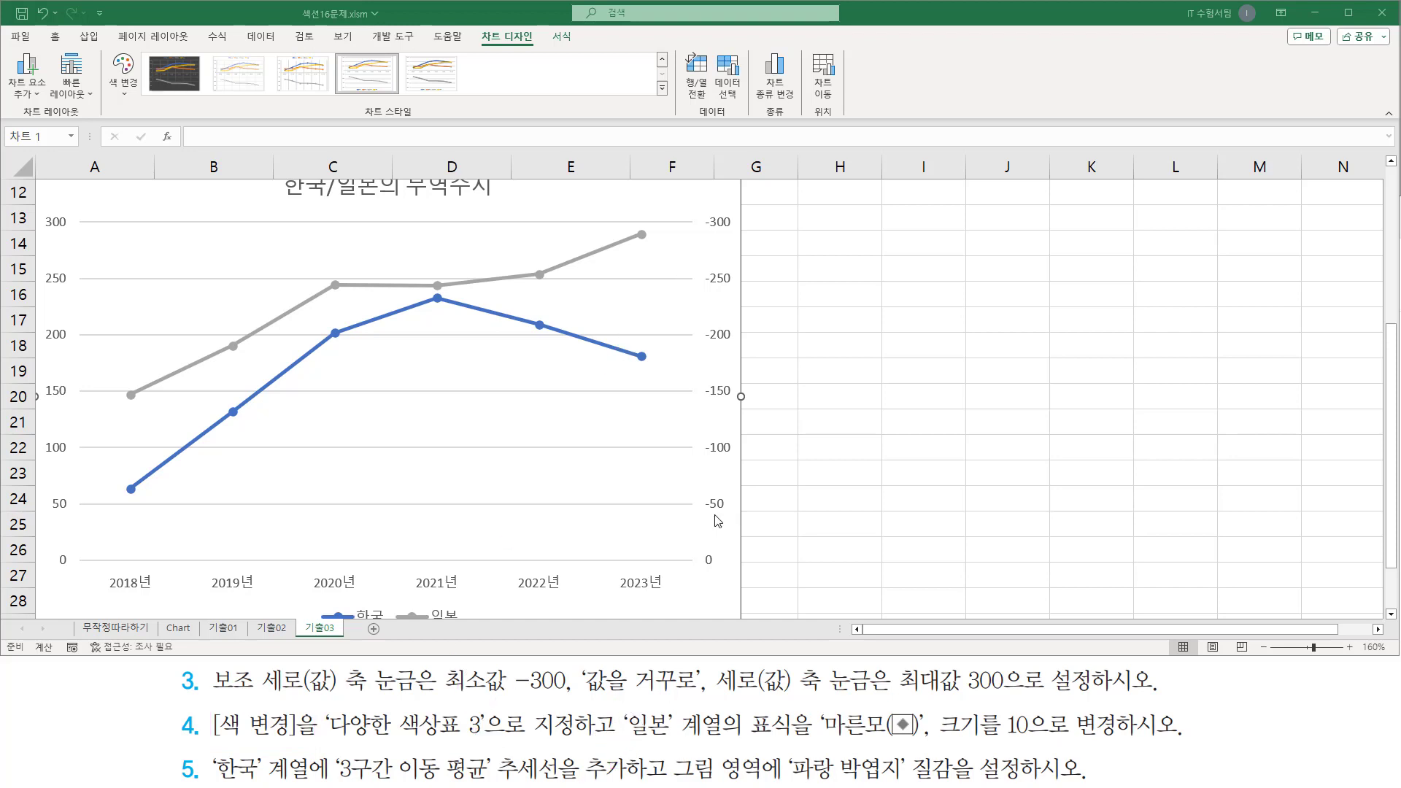
pyautogui.click(704, 599)
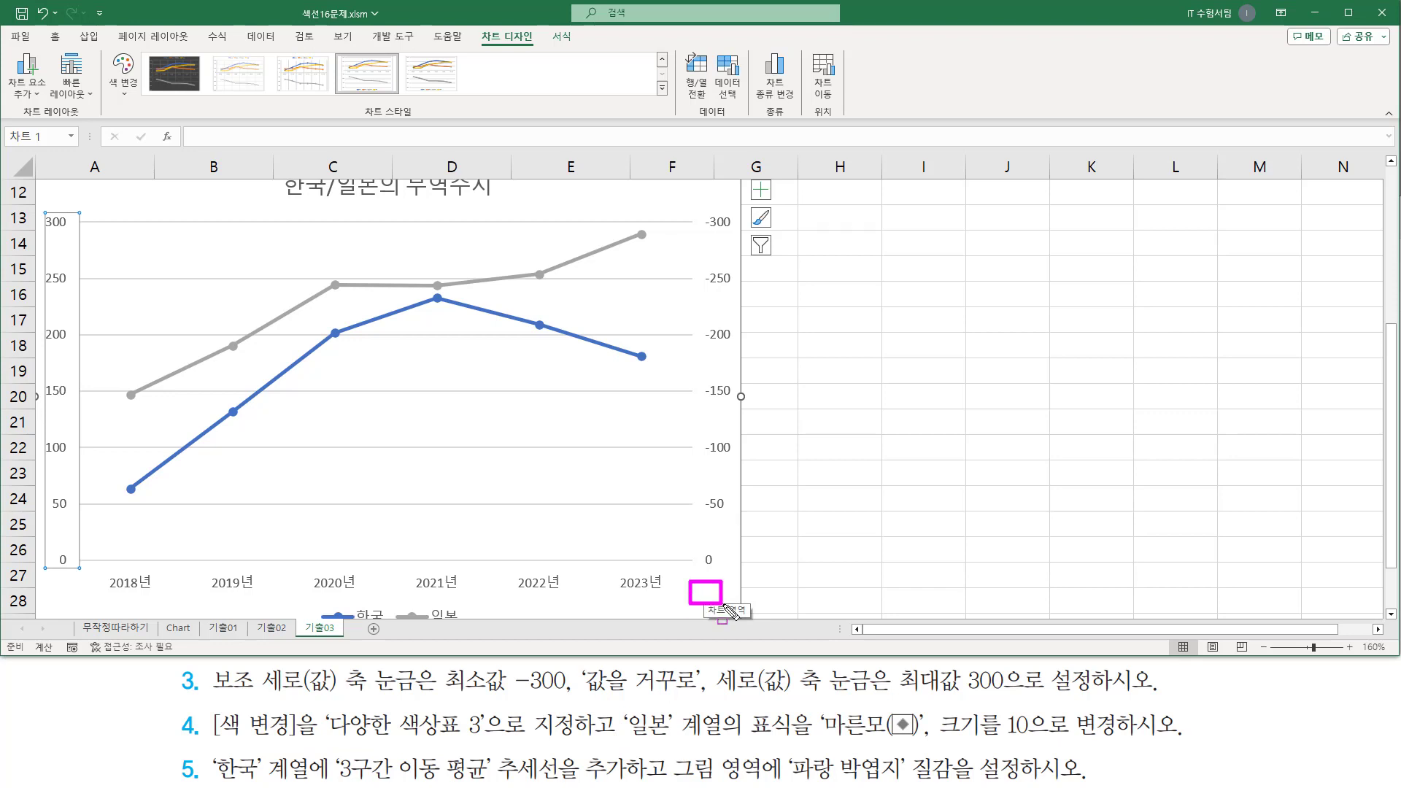
pyautogui.click(64, 599)
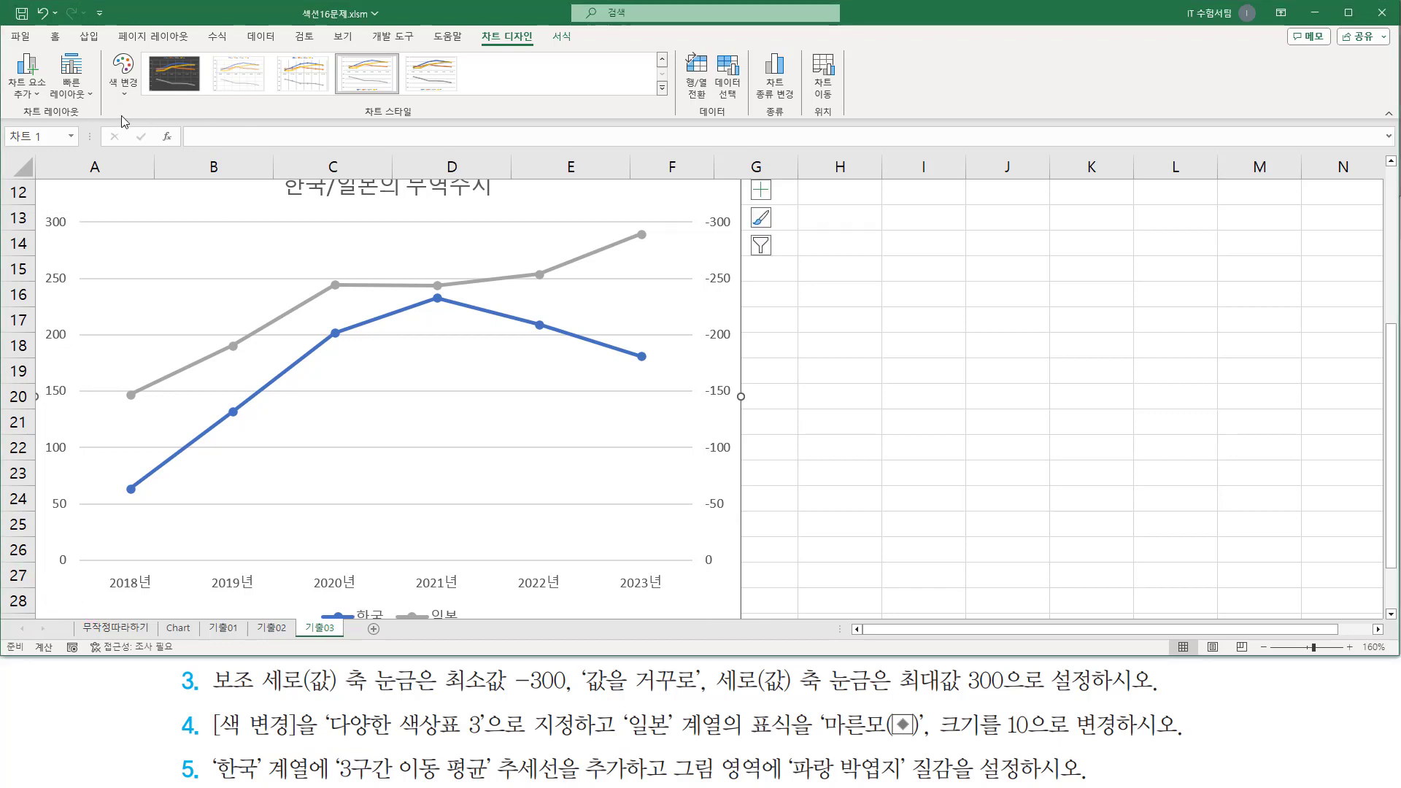
pyautogui.moveTo(476, 25); pyautogui.dragTo(540, 47)
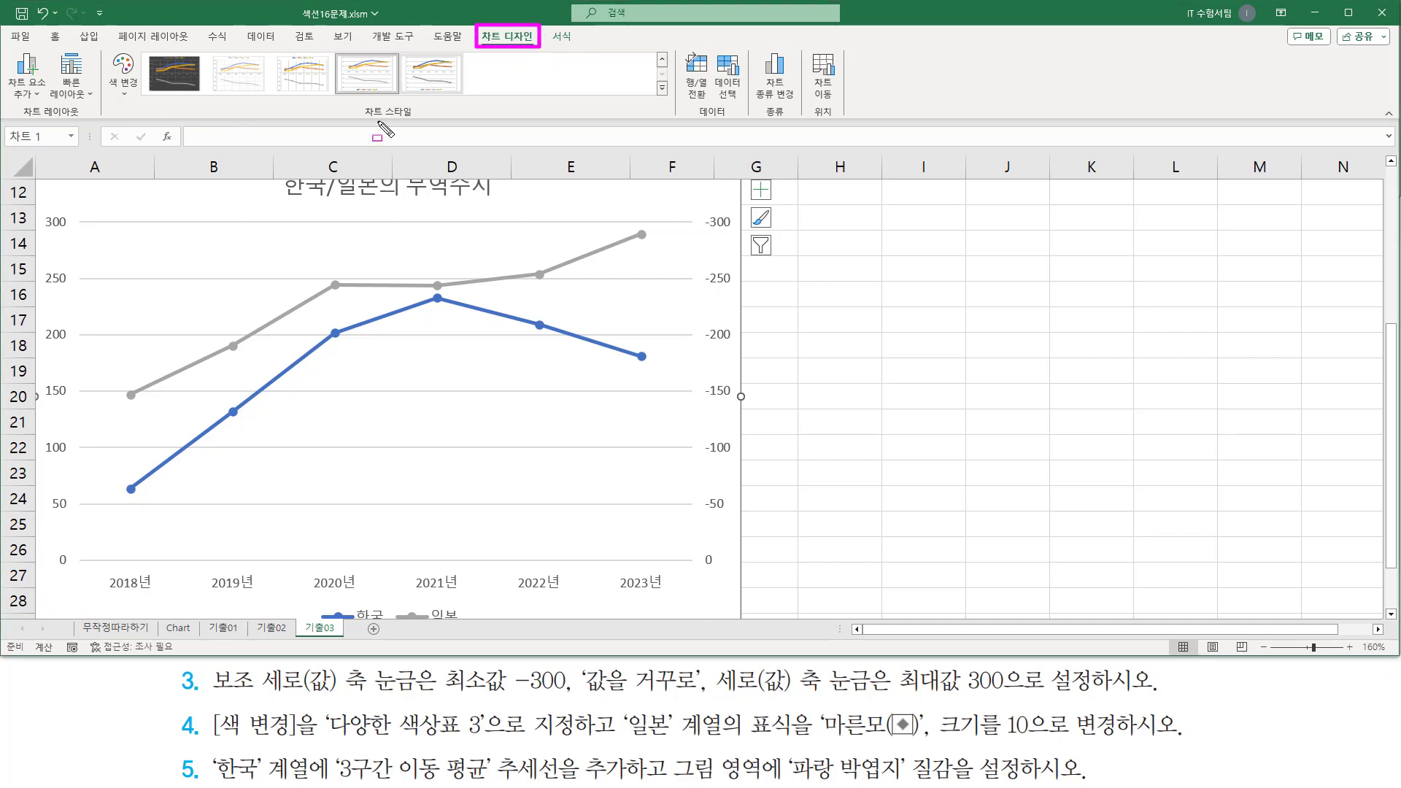
pyautogui.moveTo(373, 120); pyautogui.dragTo(420, 118)
pyautogui.moveTo(103, 48); pyautogui.dragTo(142, 102)
pyautogui.press('Escape')
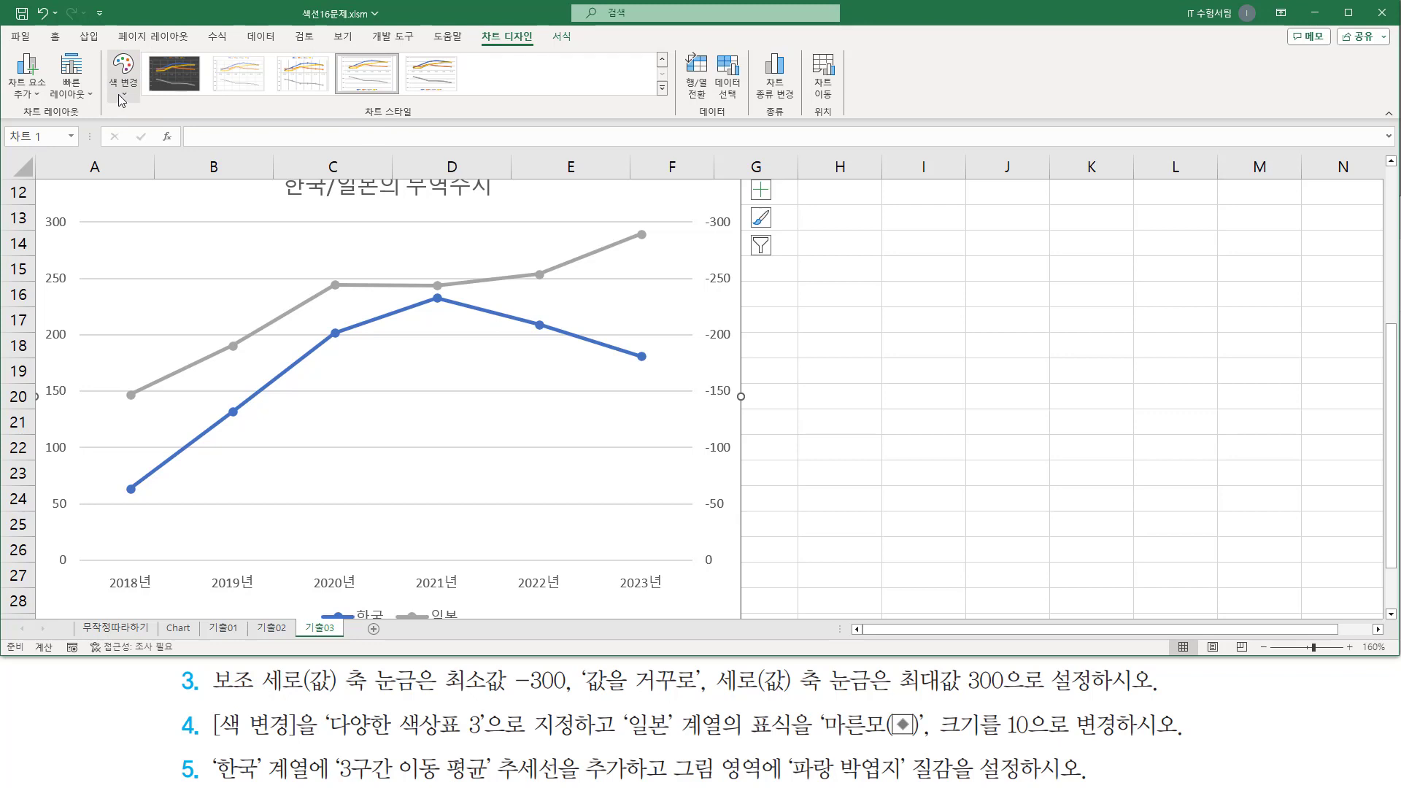
pyautogui.click(123, 95)
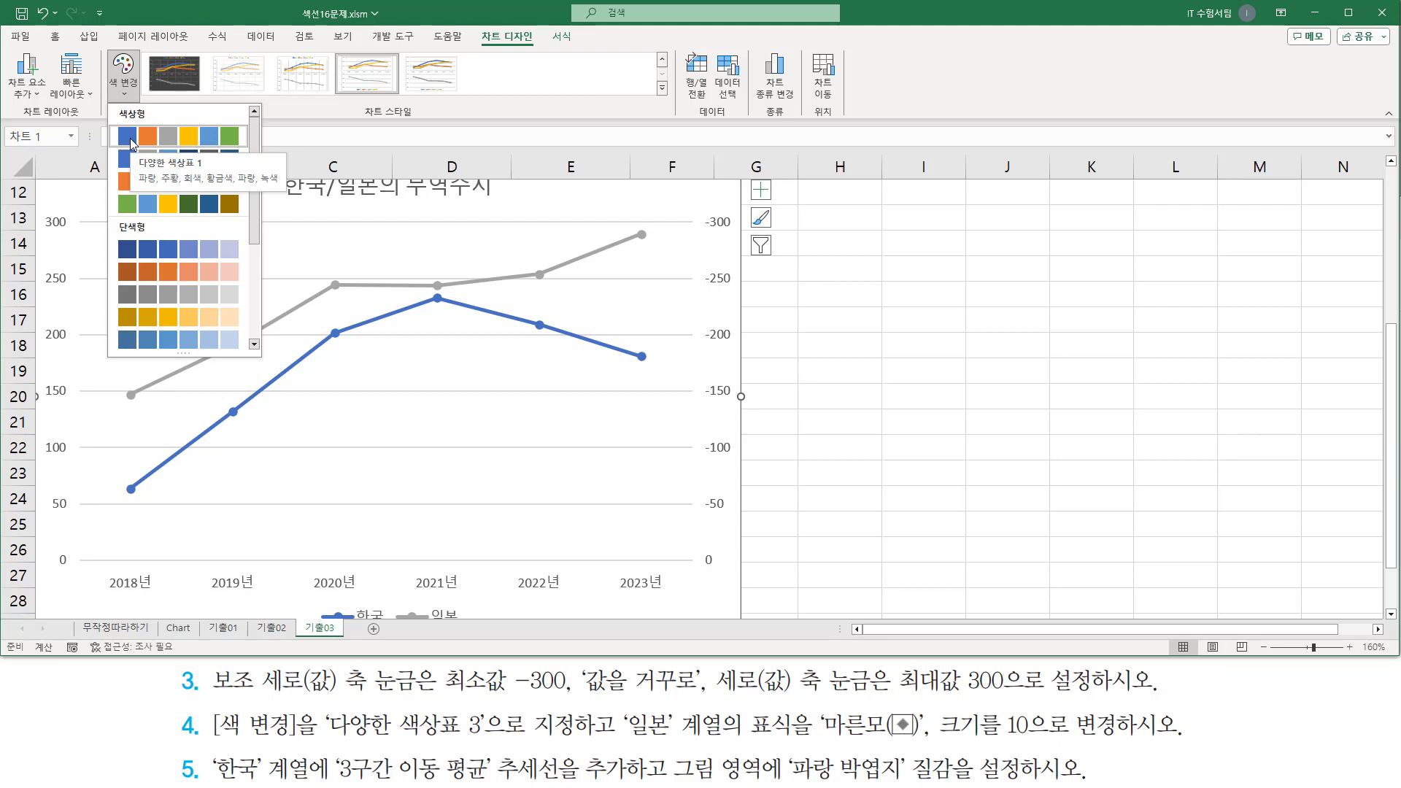
pyautogui.click(126, 184)
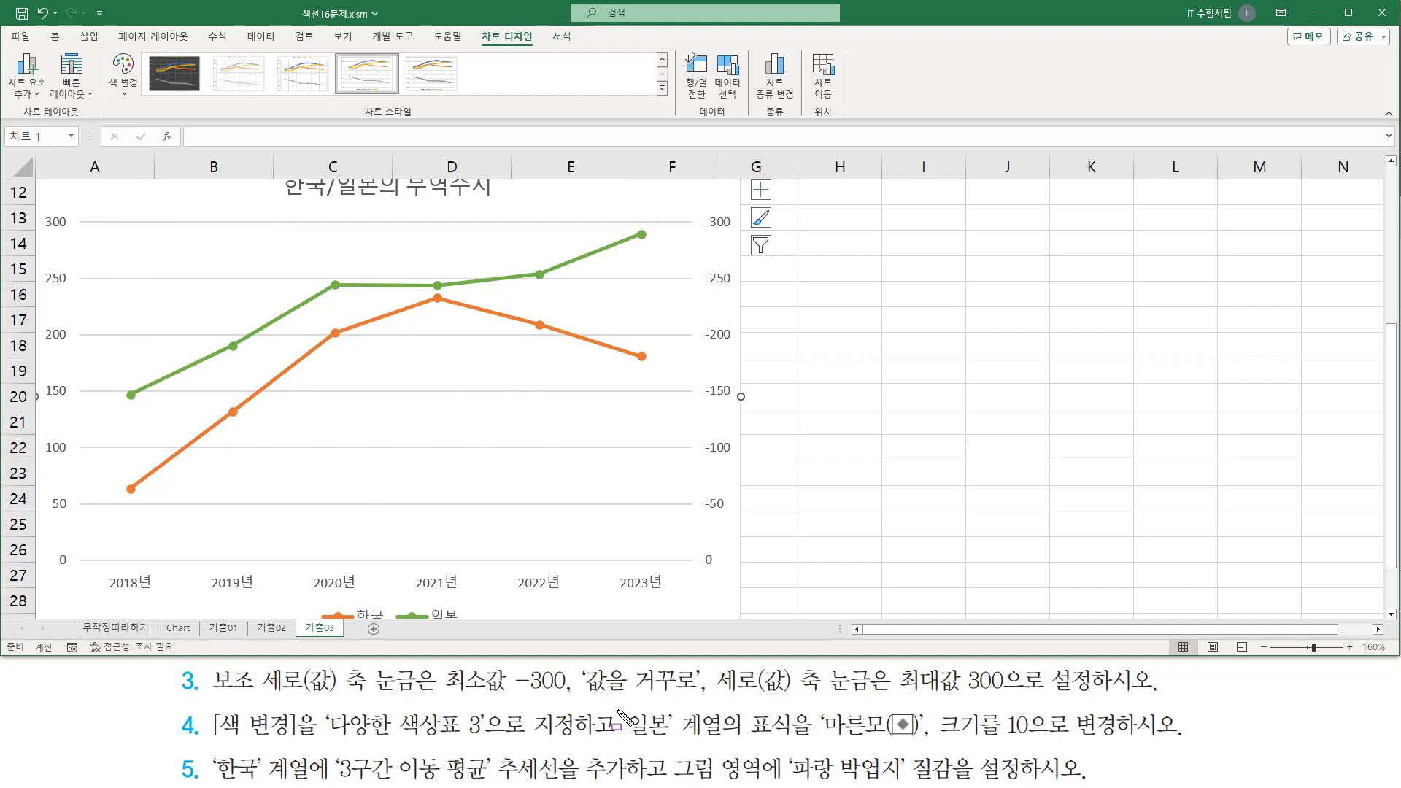
# - Open the data series formatting of the '일본' line and show its fill and line settings
pyautogui.moveTo(613, 701)
pyautogui.mouseDown()
pyautogui.moveTo(613, 752)
pyautogui.moveTo(748, 744)
pyautogui.moveTo(803, 706)
pyautogui.moveTo(908, 740)
pyautogui.mouseUp()
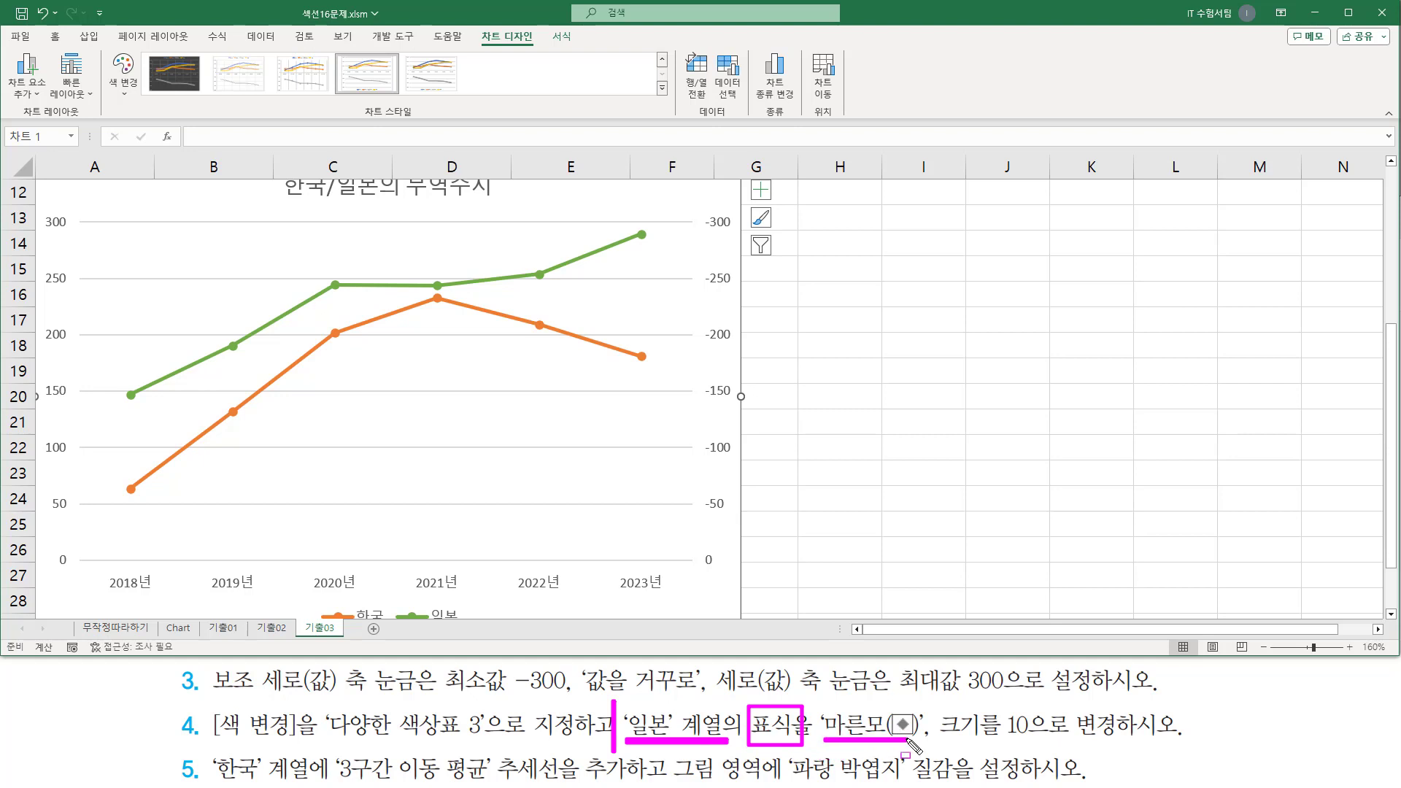
pyautogui.moveTo(936, 702)
pyautogui.mouseDown()
pyautogui.moveTo(949, 729)
pyautogui.moveTo(1042, 745)
pyautogui.mouseUp()
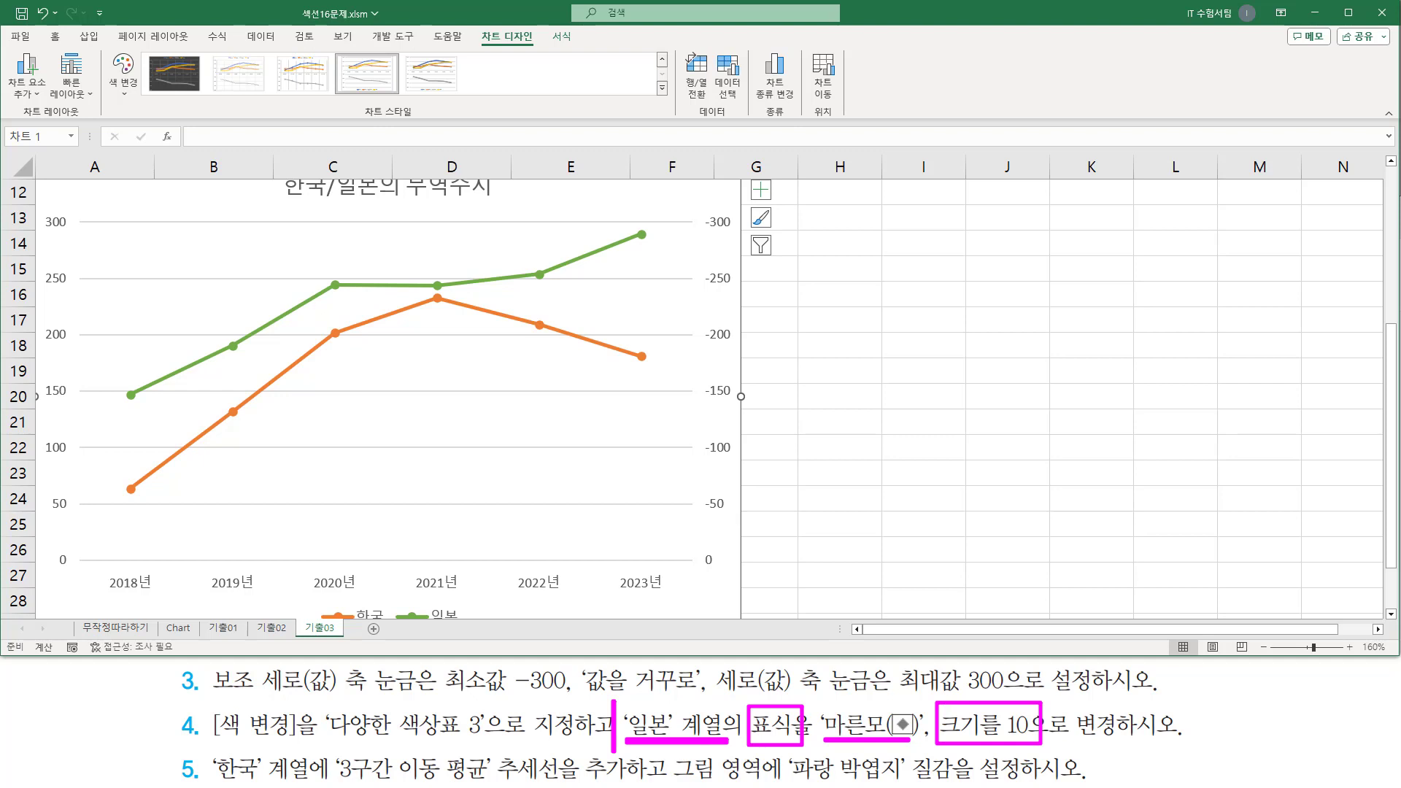
pyautogui.press('Escape')
pyautogui.moveTo(391, 603); pyautogui.dragTo(465, 625)
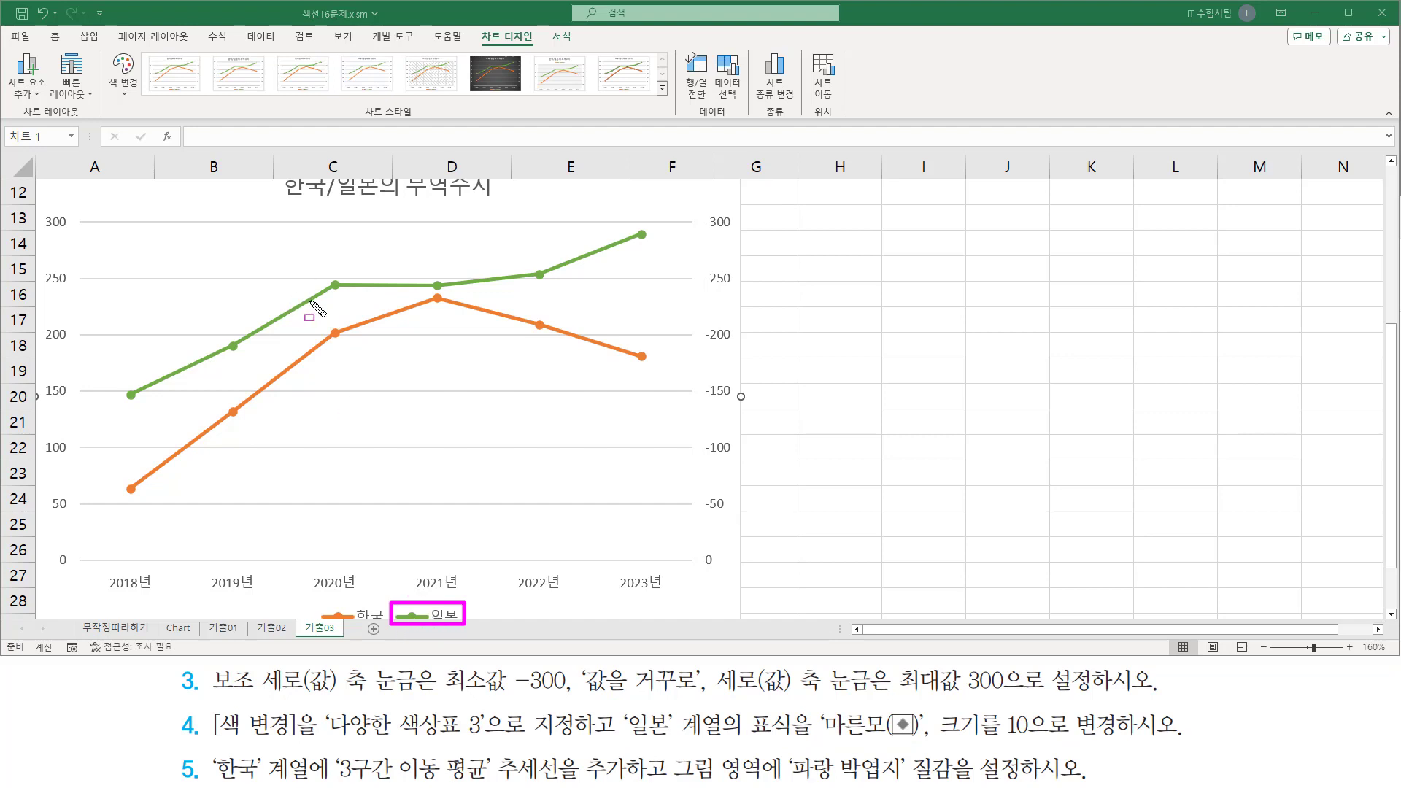
pyautogui.press('Escape')
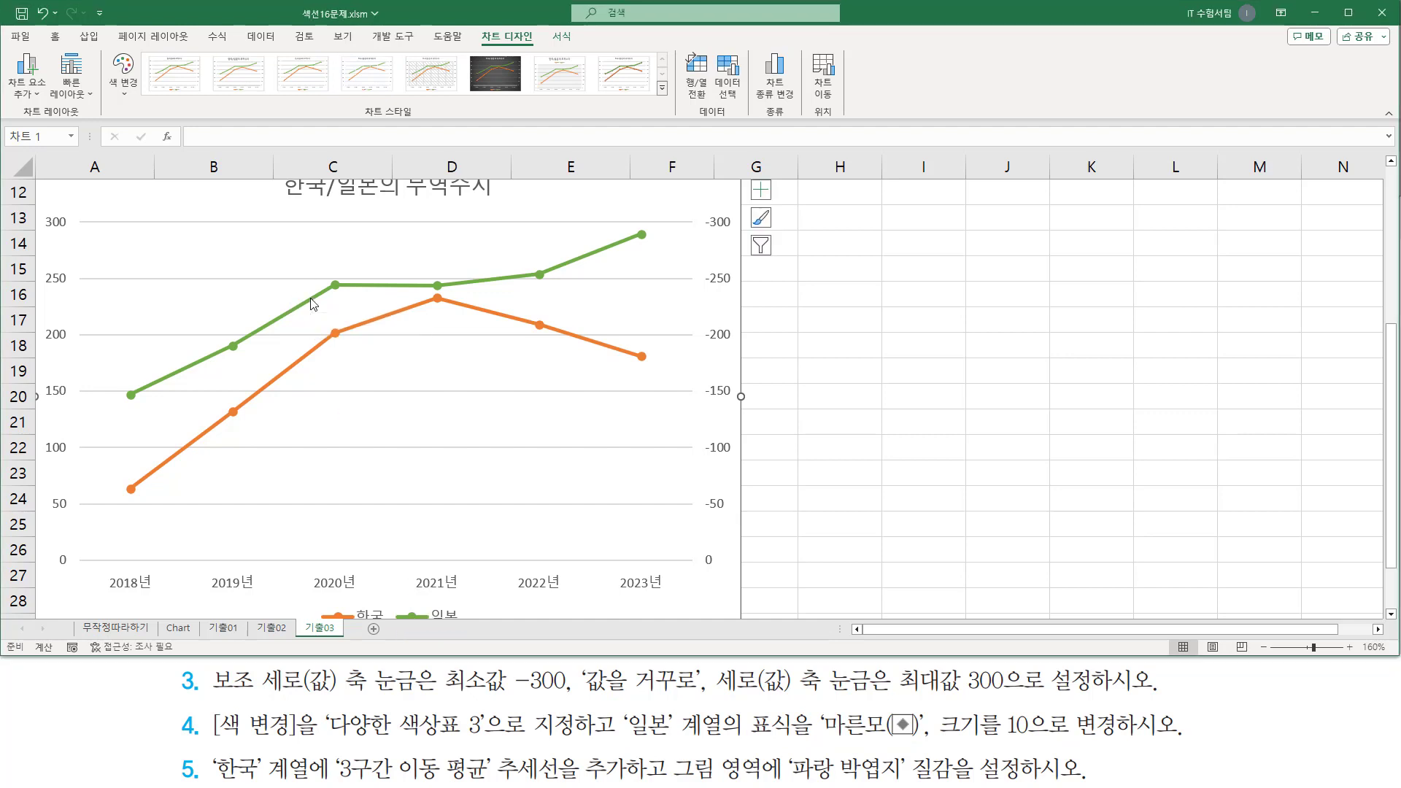
pyautogui.doubleClick(312, 305)
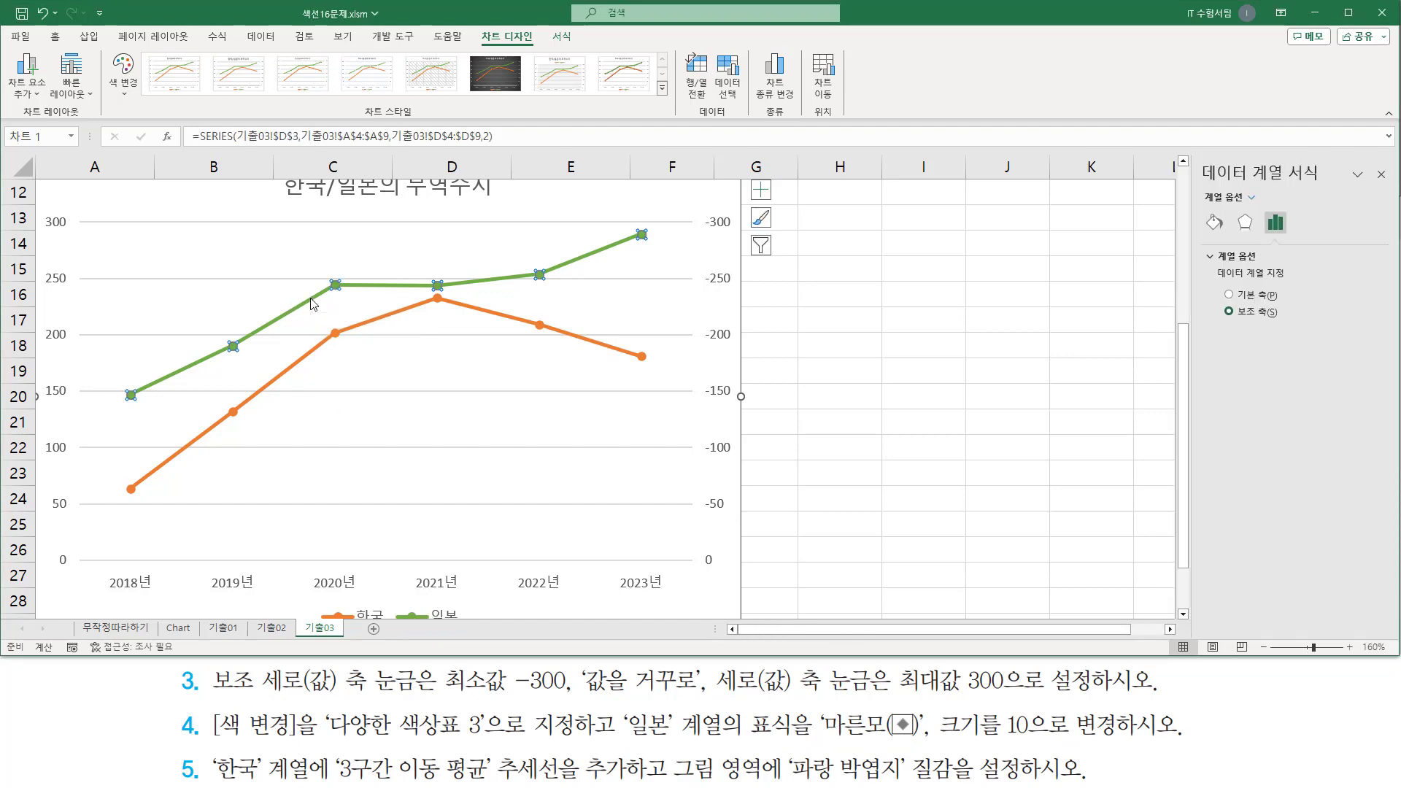
pyautogui.moveTo(1193, 153)
pyautogui.mouseDown()
pyautogui.moveTo(1212, 185)
pyautogui.moveTo(1336, 185)
pyautogui.mouseUp()
pyautogui.click(1215, 222)
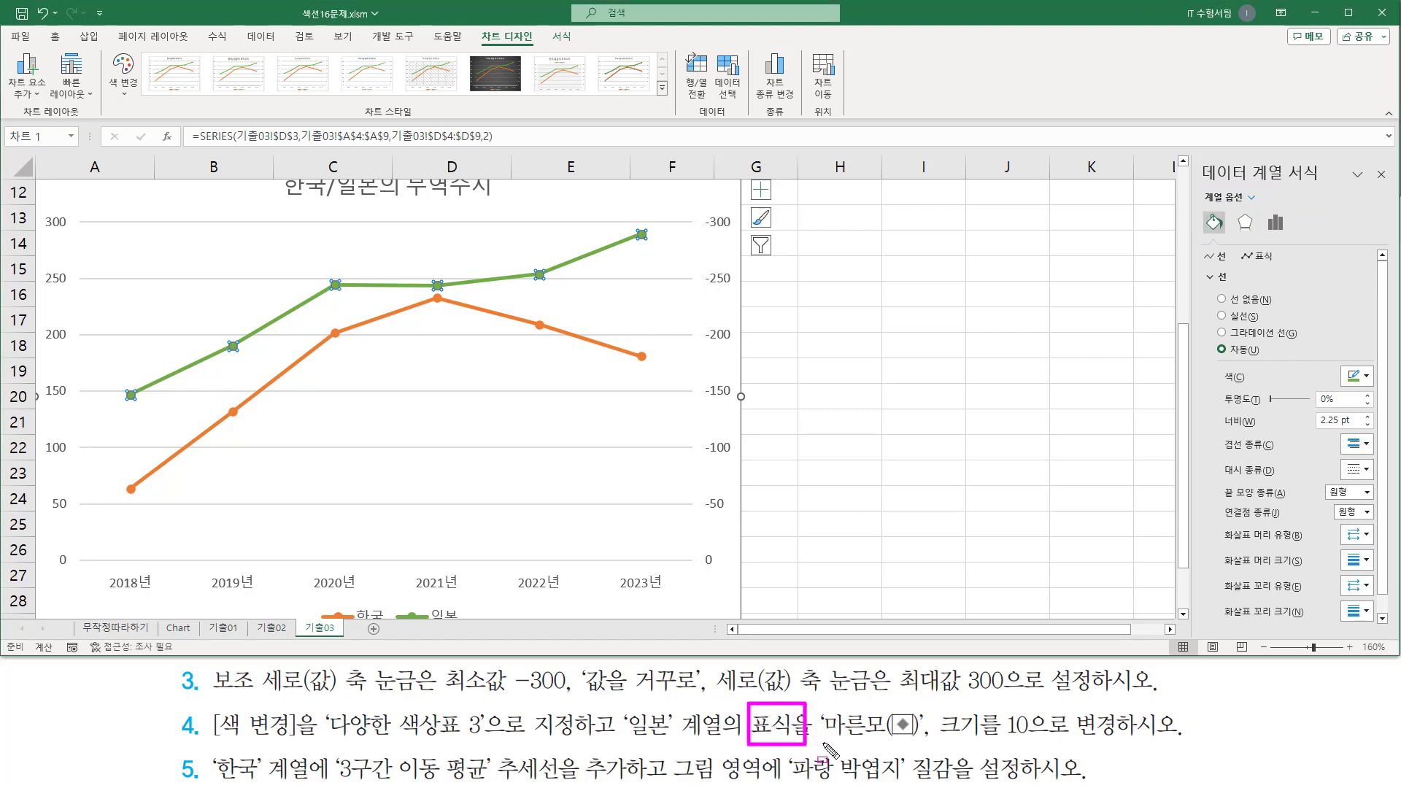
# - Show the marker (표식) settings of the '일본' series and expand the marker options (표식 옵션)
pyautogui.moveTo(820, 742); pyautogui.dragTo(1077, 737)
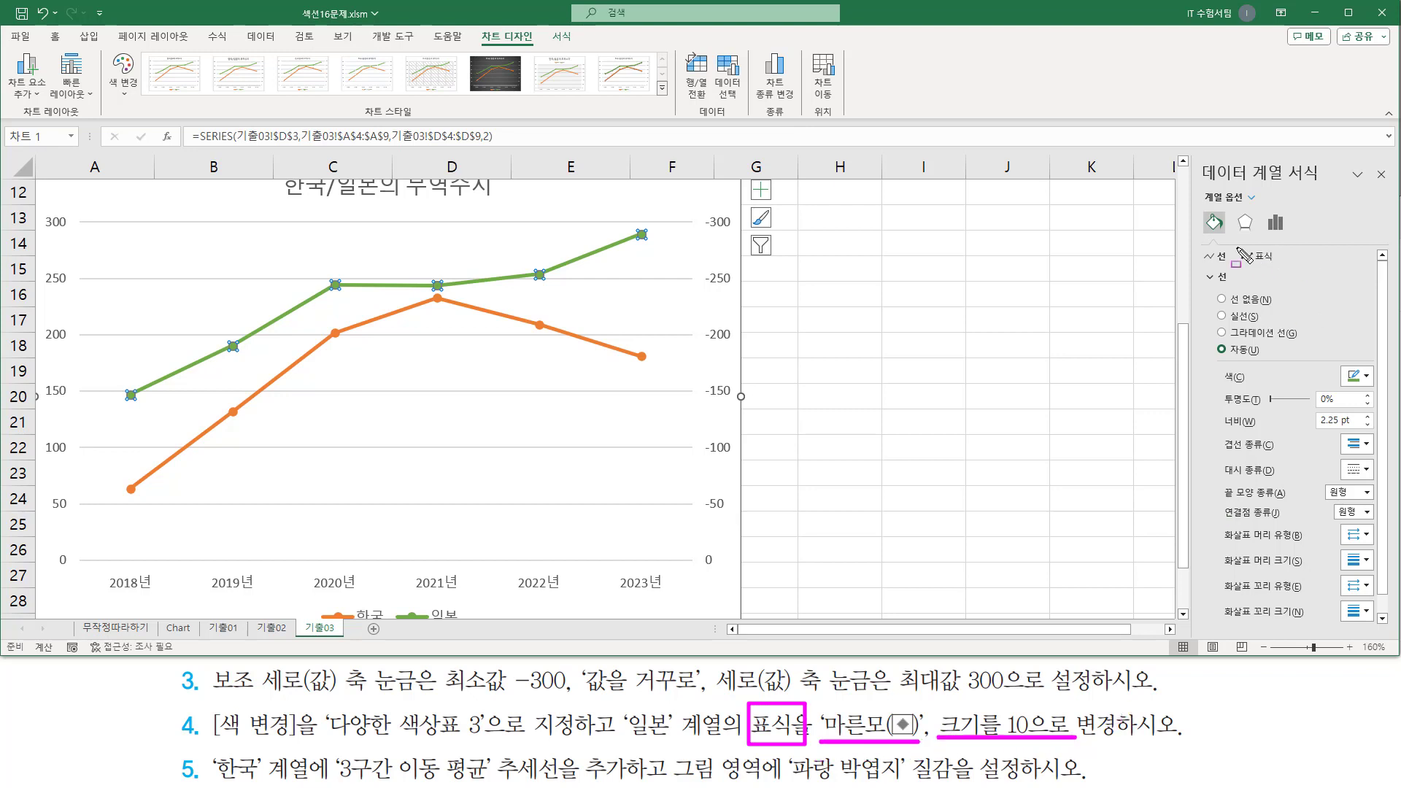
pyautogui.moveTo(1235, 244); pyautogui.dragTo(1280, 268)
pyautogui.press('Escape')
pyautogui.click(1261, 257)
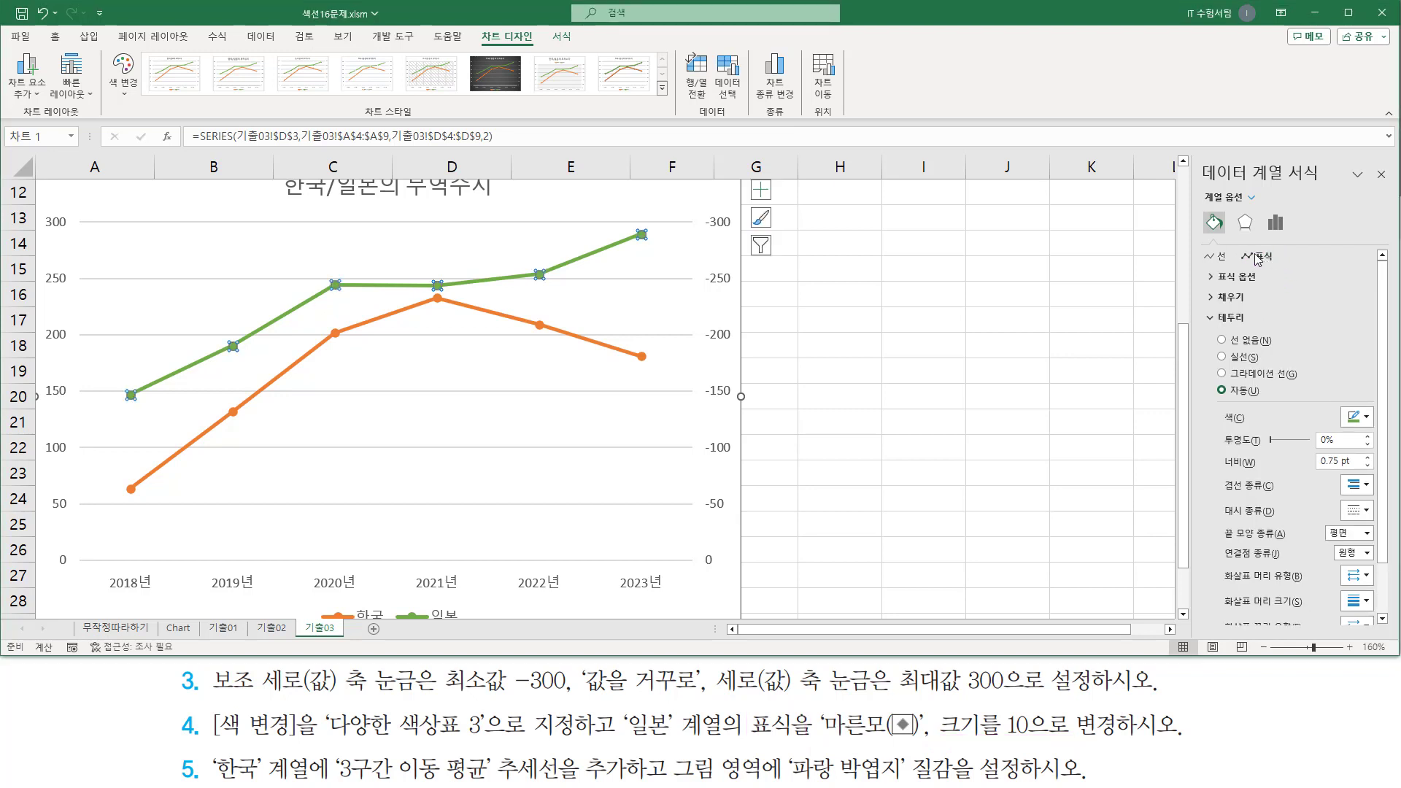
pyautogui.hotkey('ctrl', '2')
pyautogui.moveTo(1203, 267)
pyautogui.mouseDown()
pyautogui.moveTo(1236, 291)
pyautogui.moveTo(1206, 270)
pyautogui.moveTo(1265, 288)
pyautogui.mouseUp()
pyautogui.press('Escape')
pyautogui.click(1232, 278)
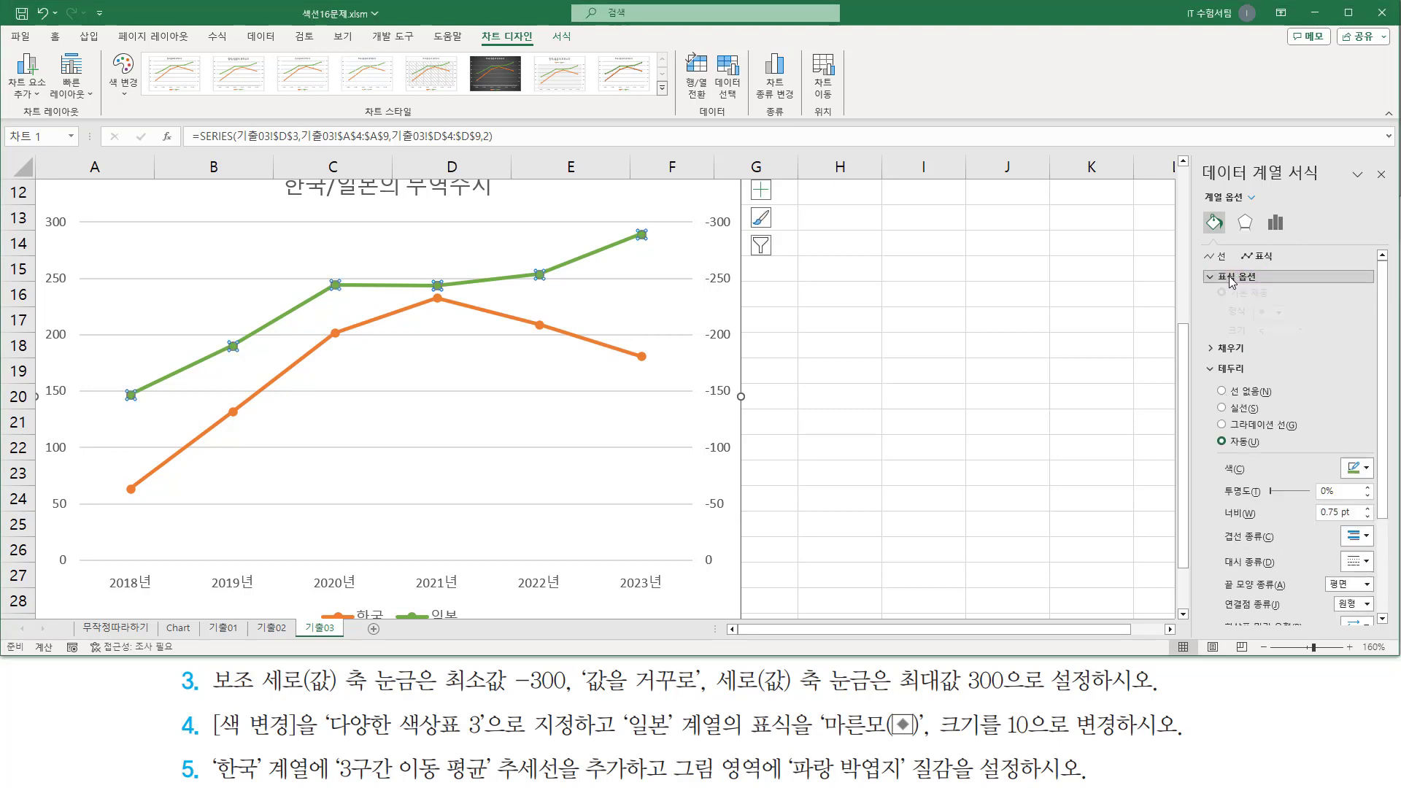
pyautogui.hotkey('ctrl', '2')
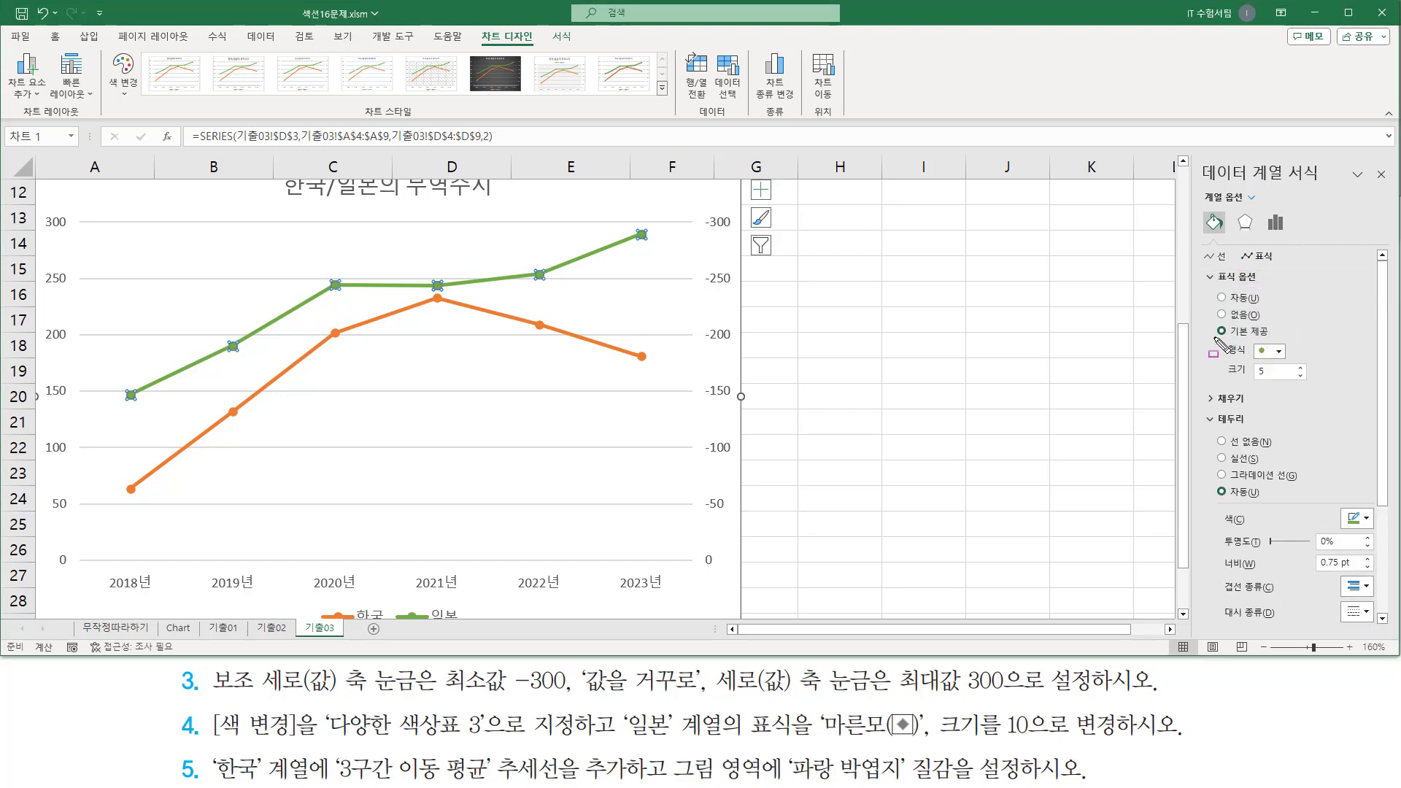
pyautogui.moveTo(1214, 338)
pyautogui.mouseDown()
pyautogui.moveTo(1291, 357)
pyautogui.moveTo(1318, 387)
pyautogui.mouseUp()
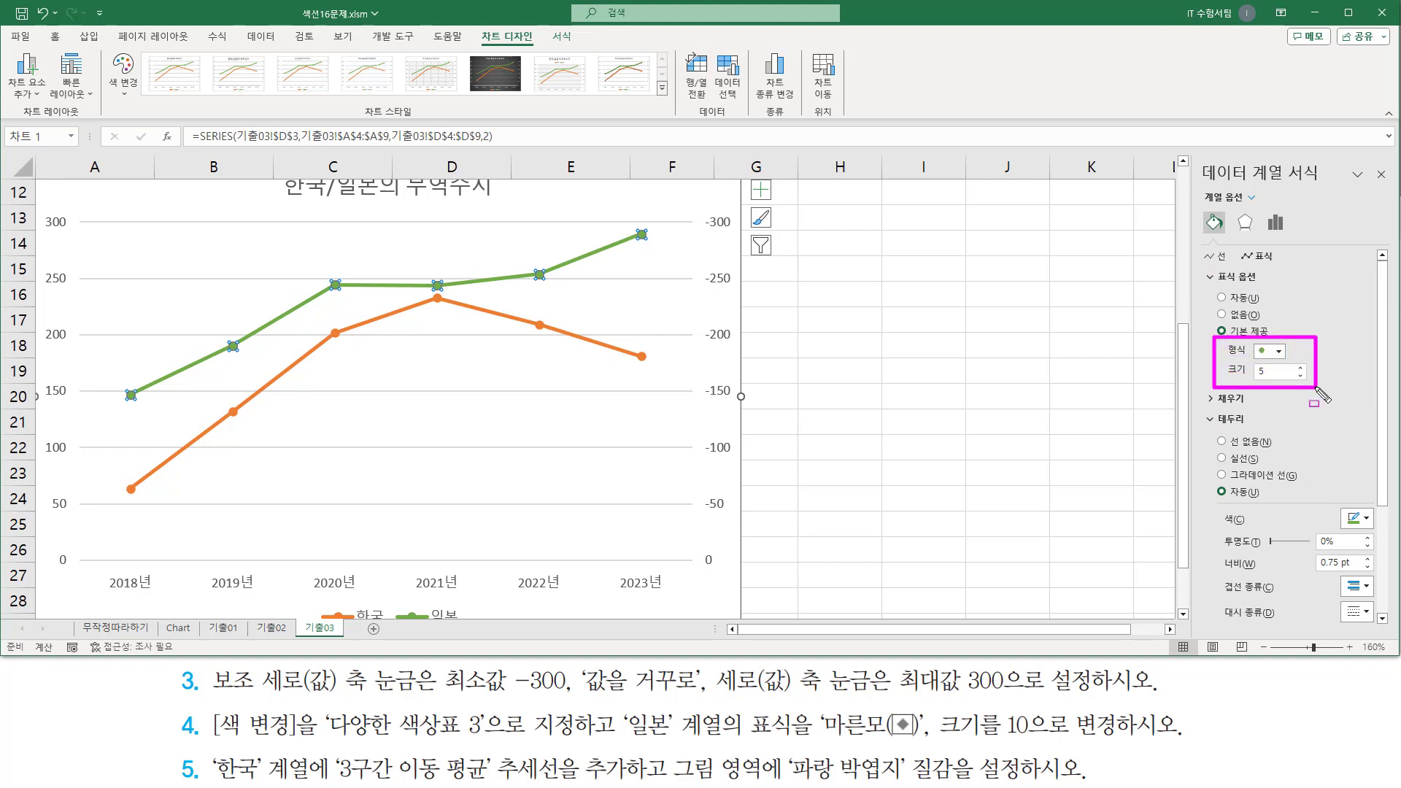
pyautogui.press('Escape')
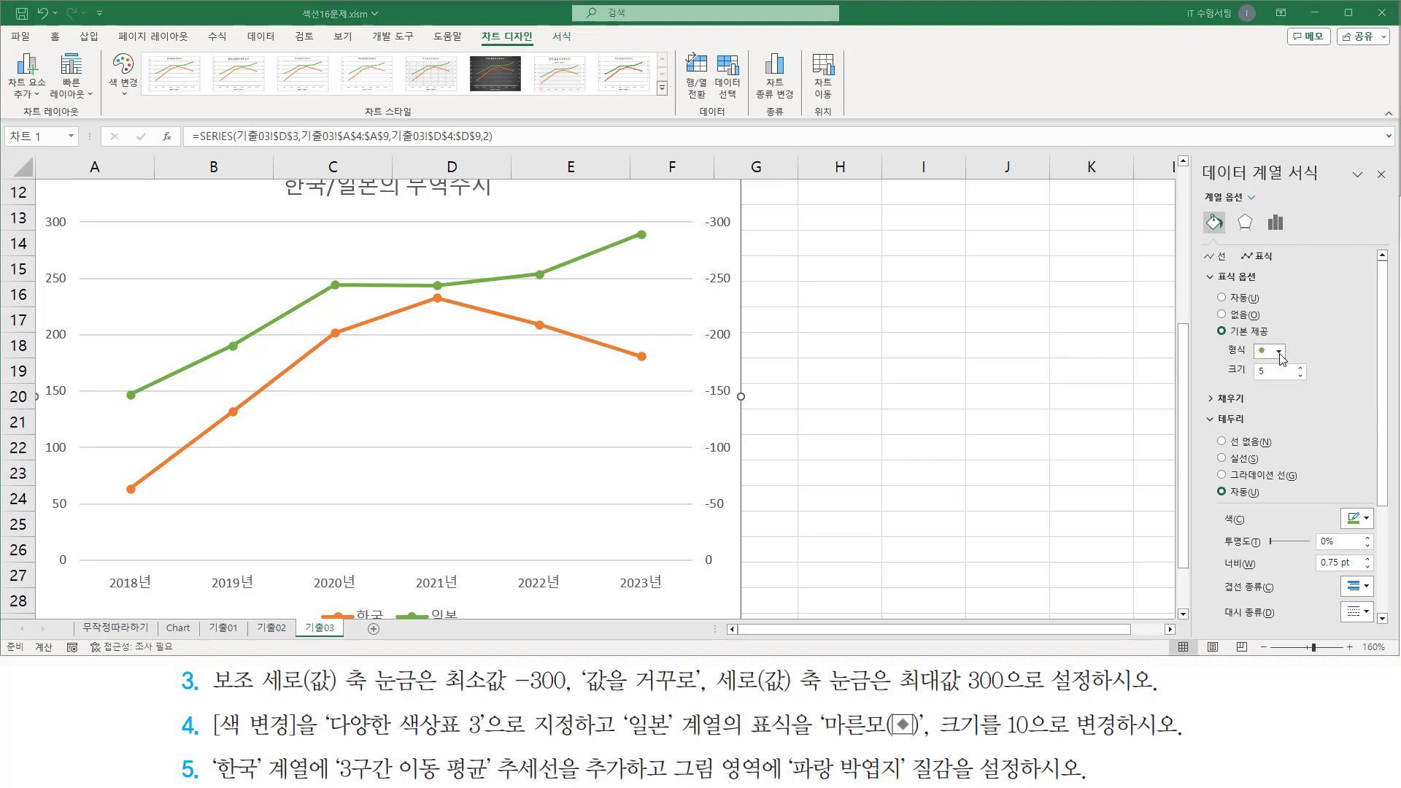
# - Set the '일본' series markers to the diamond shape (마름모) with size 10 and close the series formatting
pyautogui.click(1279, 352)
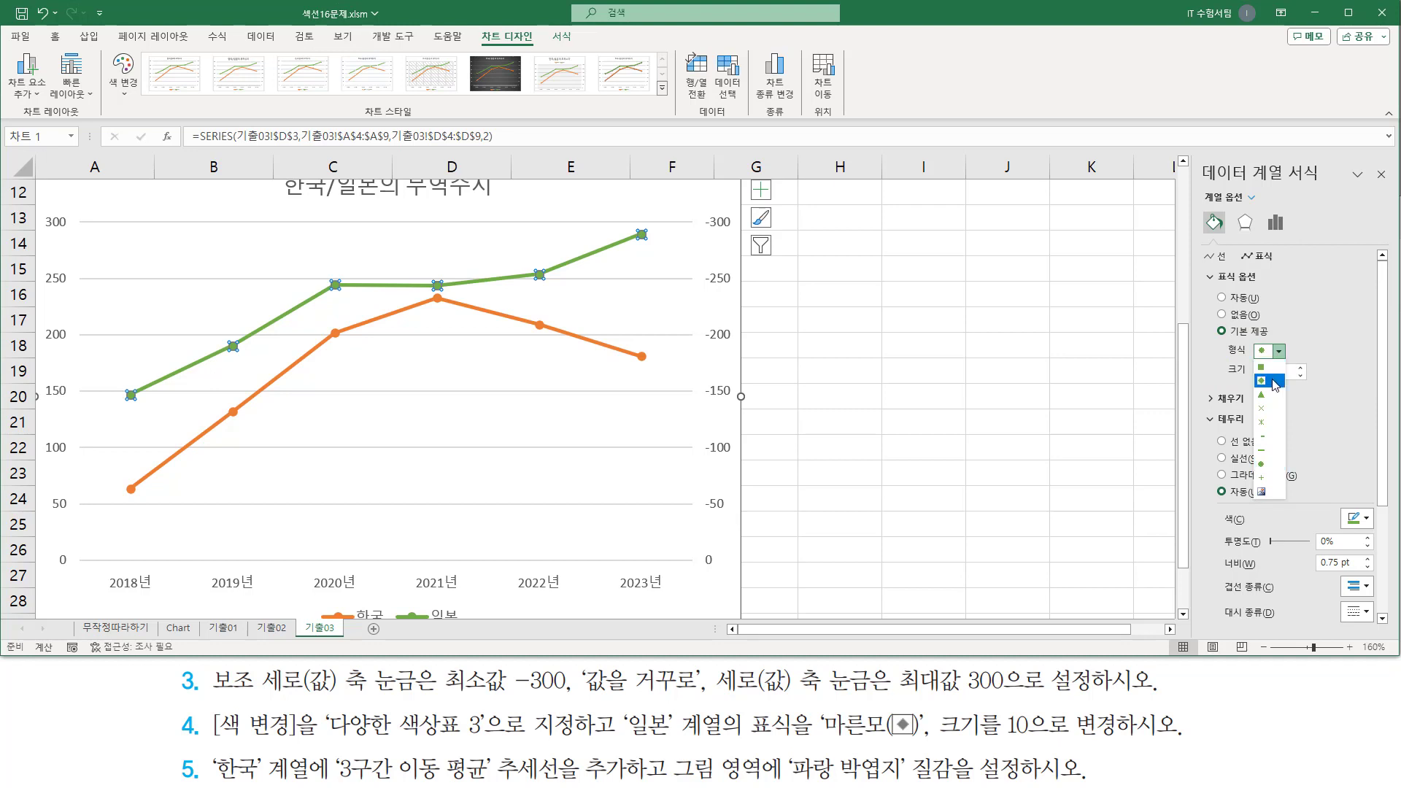
pyautogui.click(1273, 381)
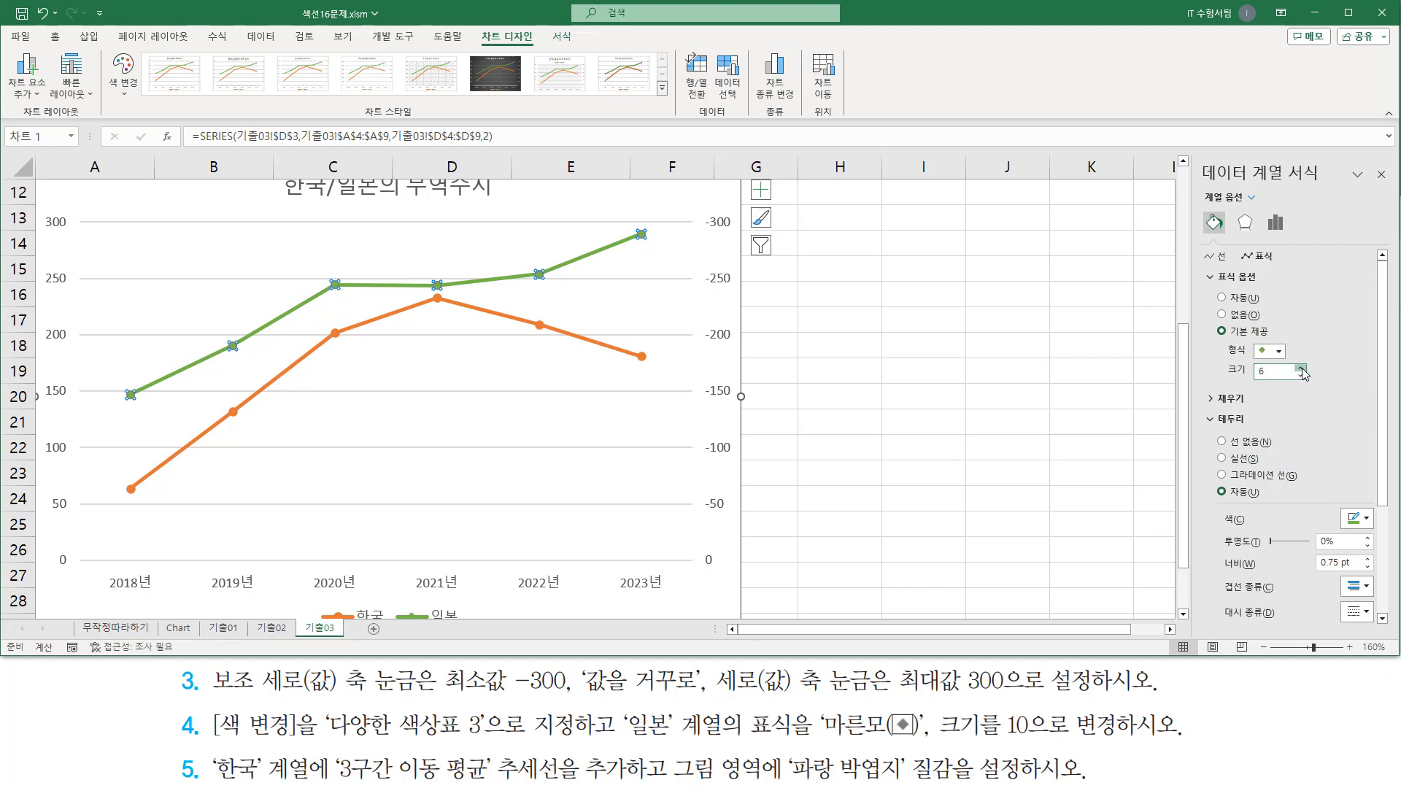
pyautogui.click(1302, 369)
pyautogui.click(1302, 368)
pyautogui.click(1302, 368)
pyautogui.click(1302, 368)
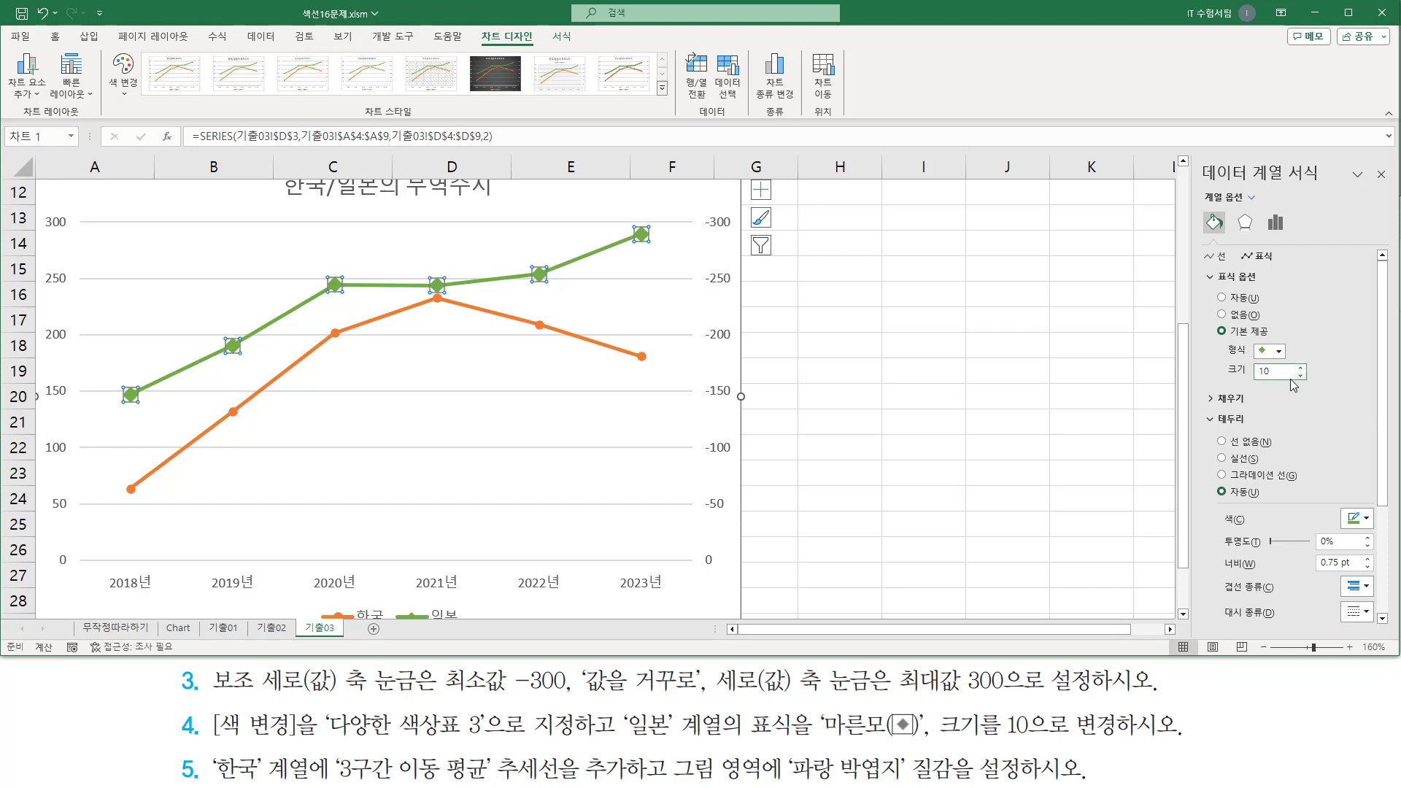
pyautogui.moveTo(1218, 336); pyautogui.dragTo(1310, 387)
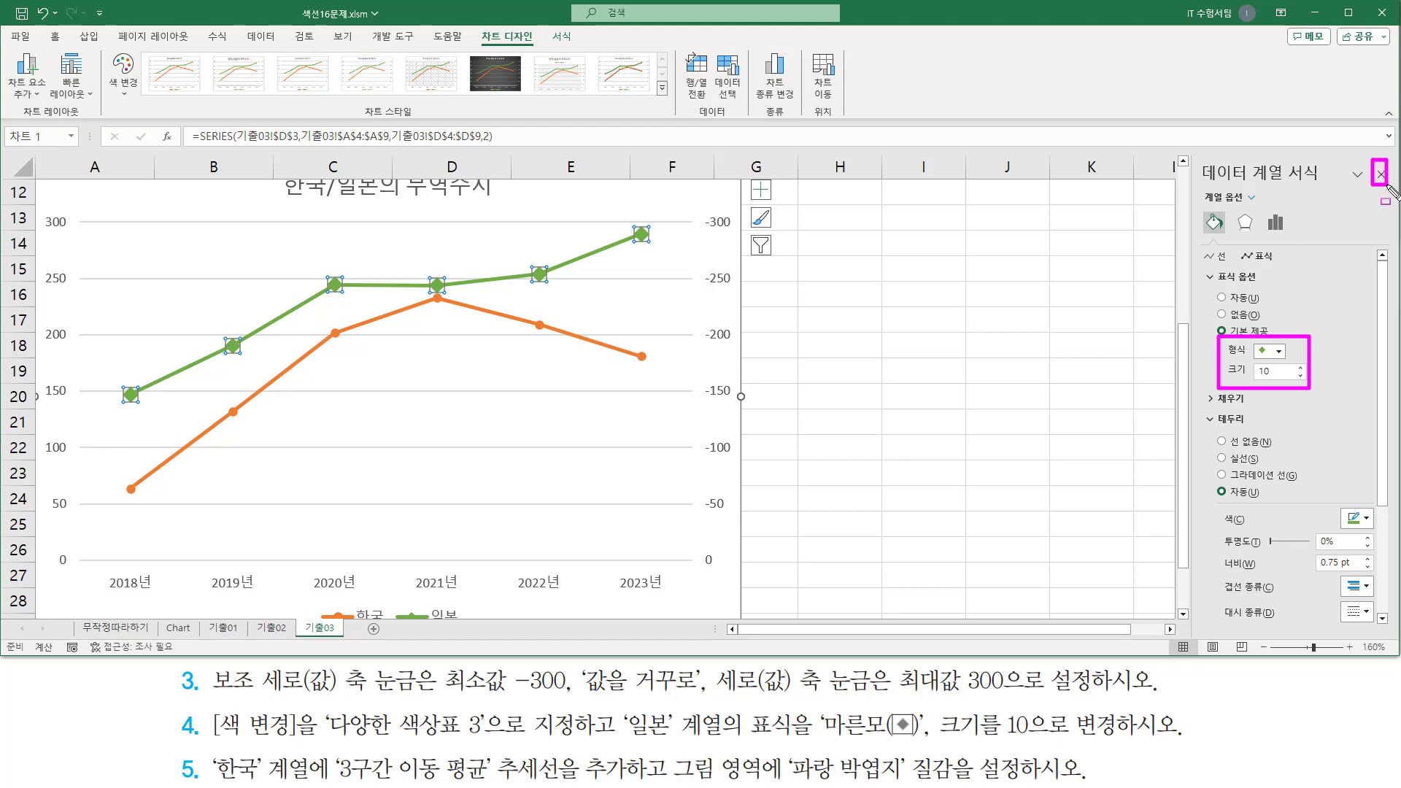
pyautogui.press('Escape')
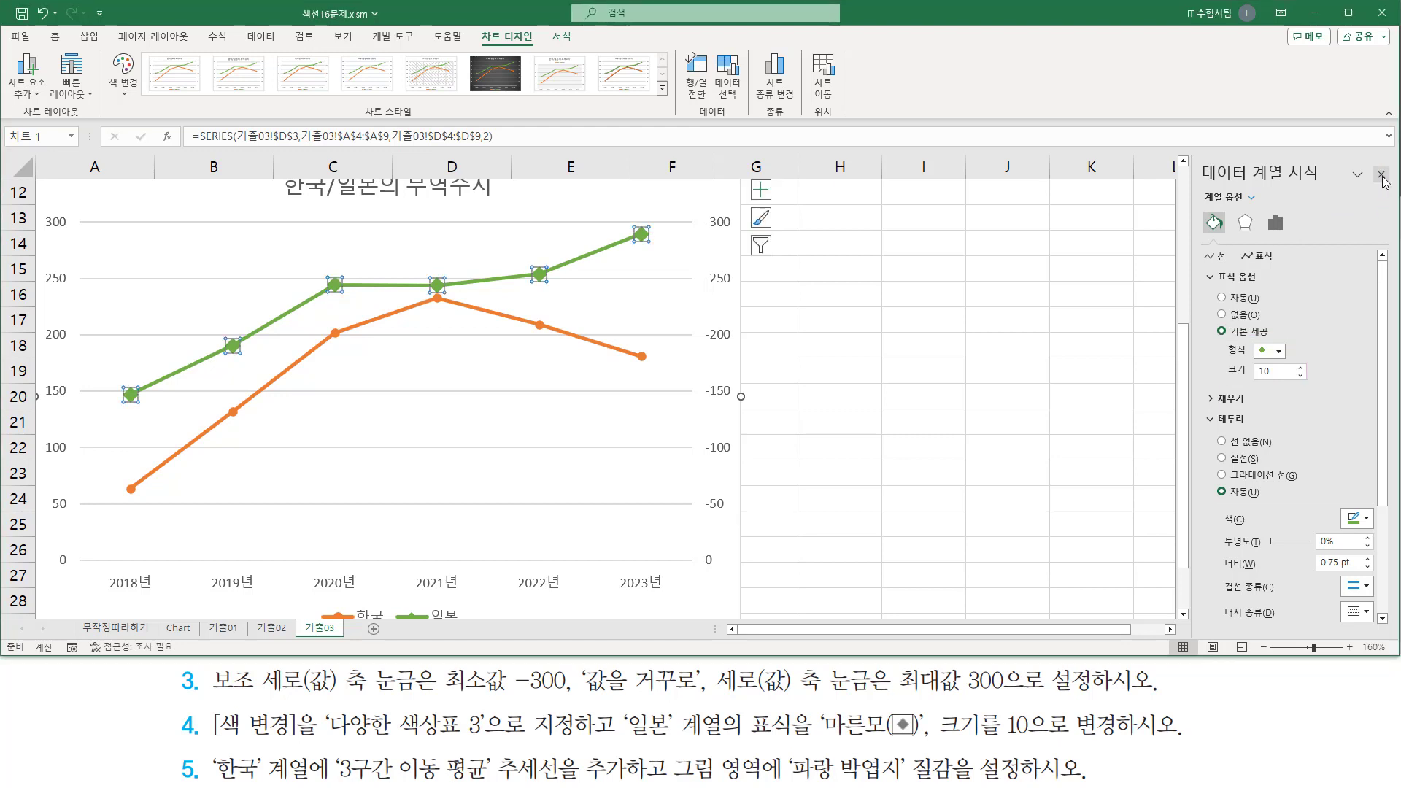
pyautogui.click(1382, 175)
# - Add a moving average (이동 평균) trendline to the chart based on the '한국' series
pyautogui.click(713, 587)
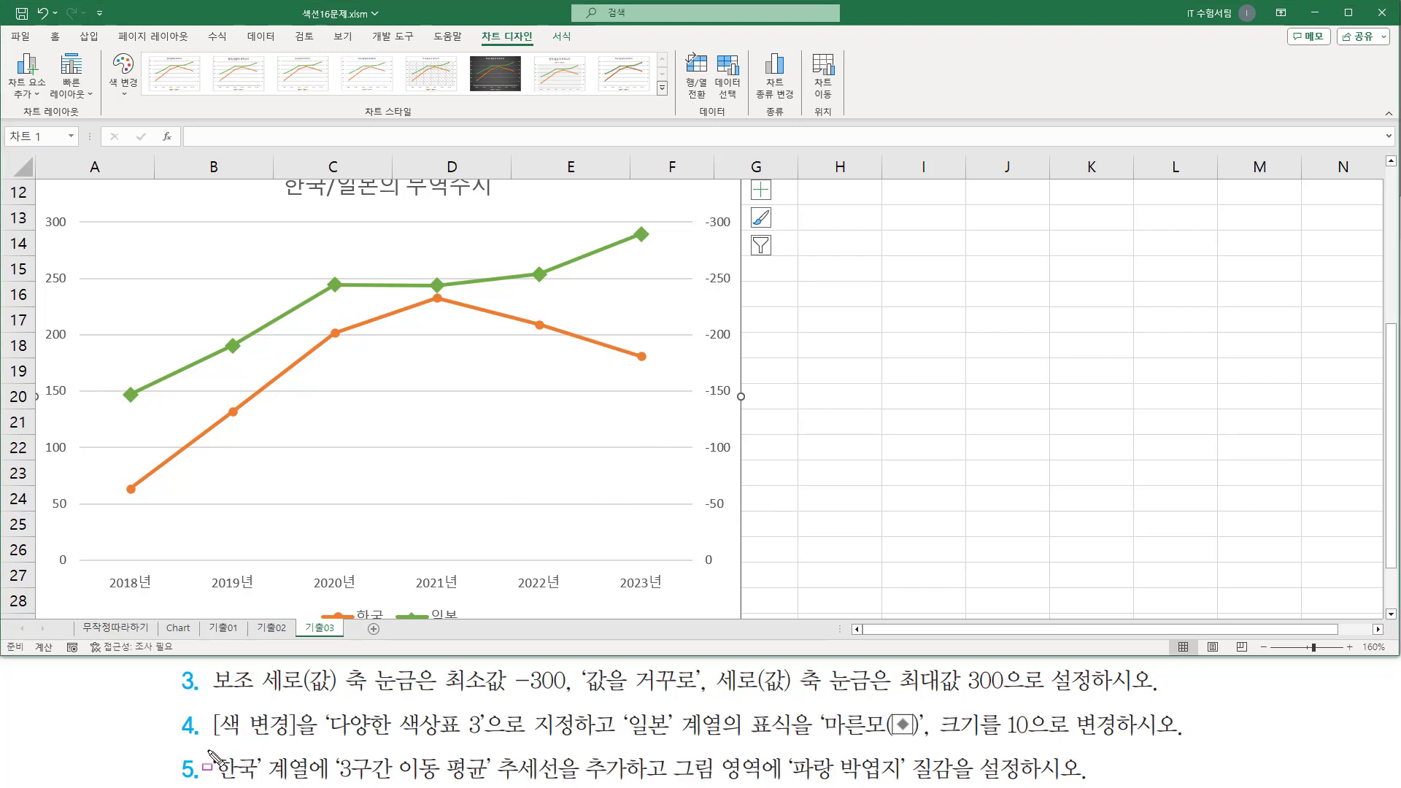
pyautogui.moveTo(207, 748)
pyautogui.mouseDown()
pyautogui.moveTo(312, 782)
pyautogui.moveTo(631, 780)
pyautogui.moveTo(671, 763)
pyautogui.moveTo(672, 778)
pyautogui.mouseUp()
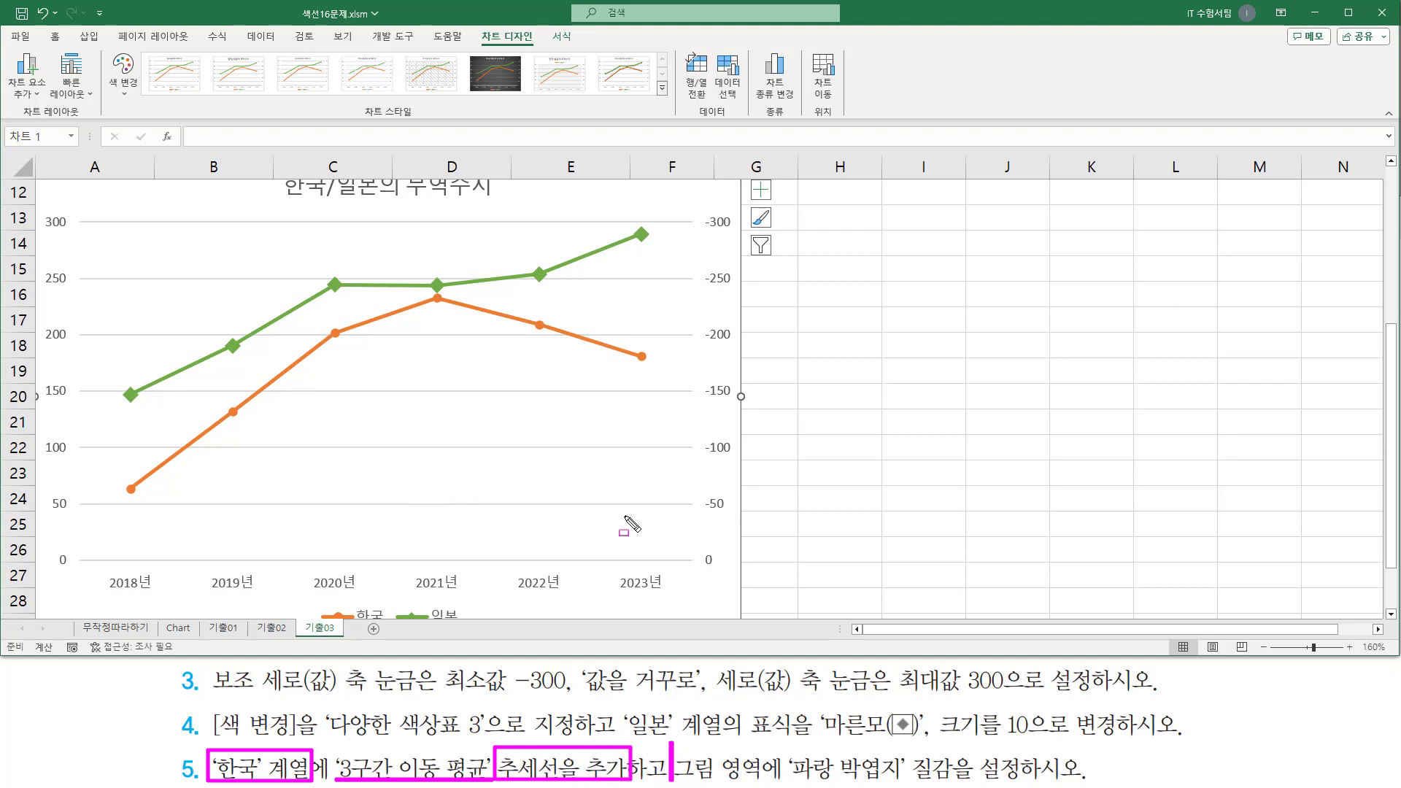
pyautogui.press('Escape')
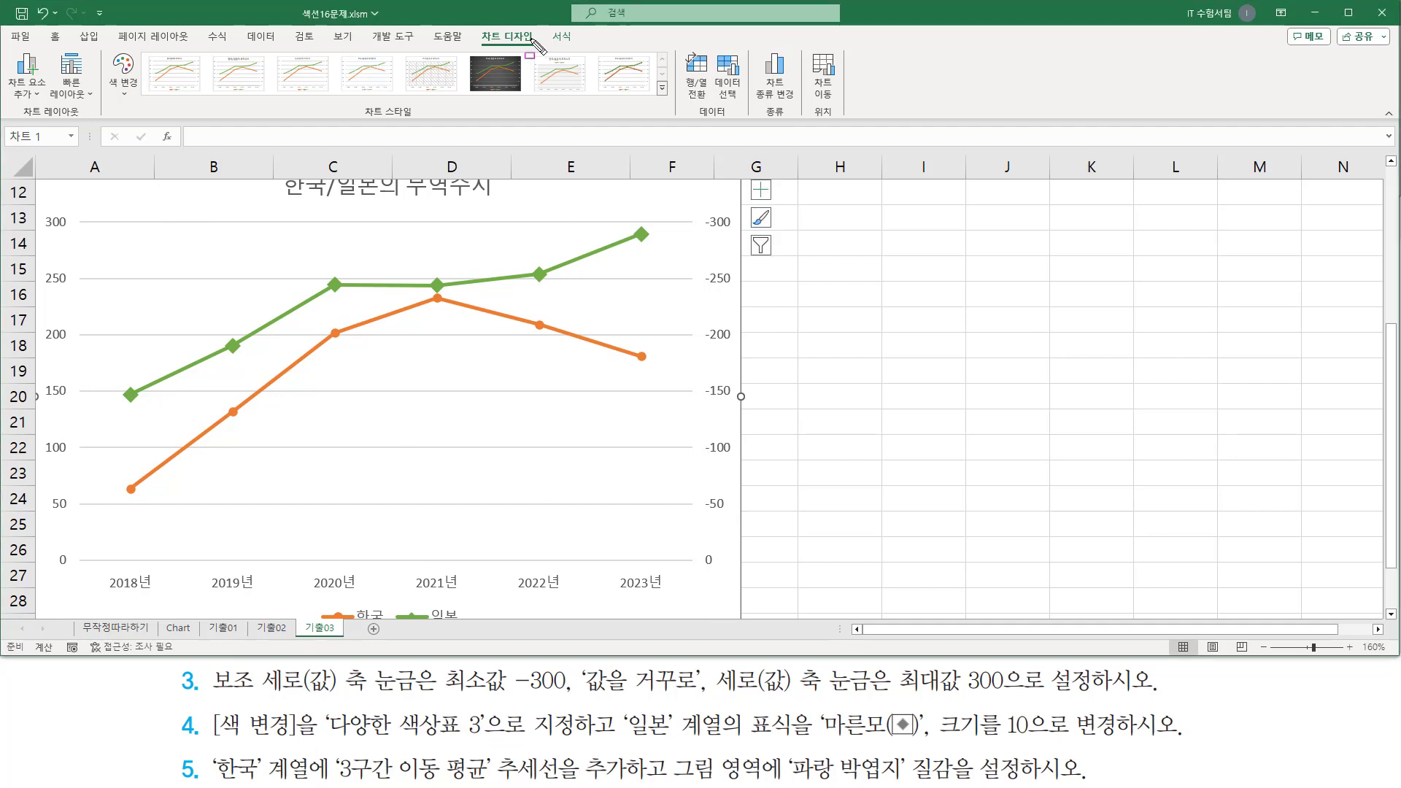
pyautogui.moveTo(471, 21); pyautogui.dragTo(539, 50)
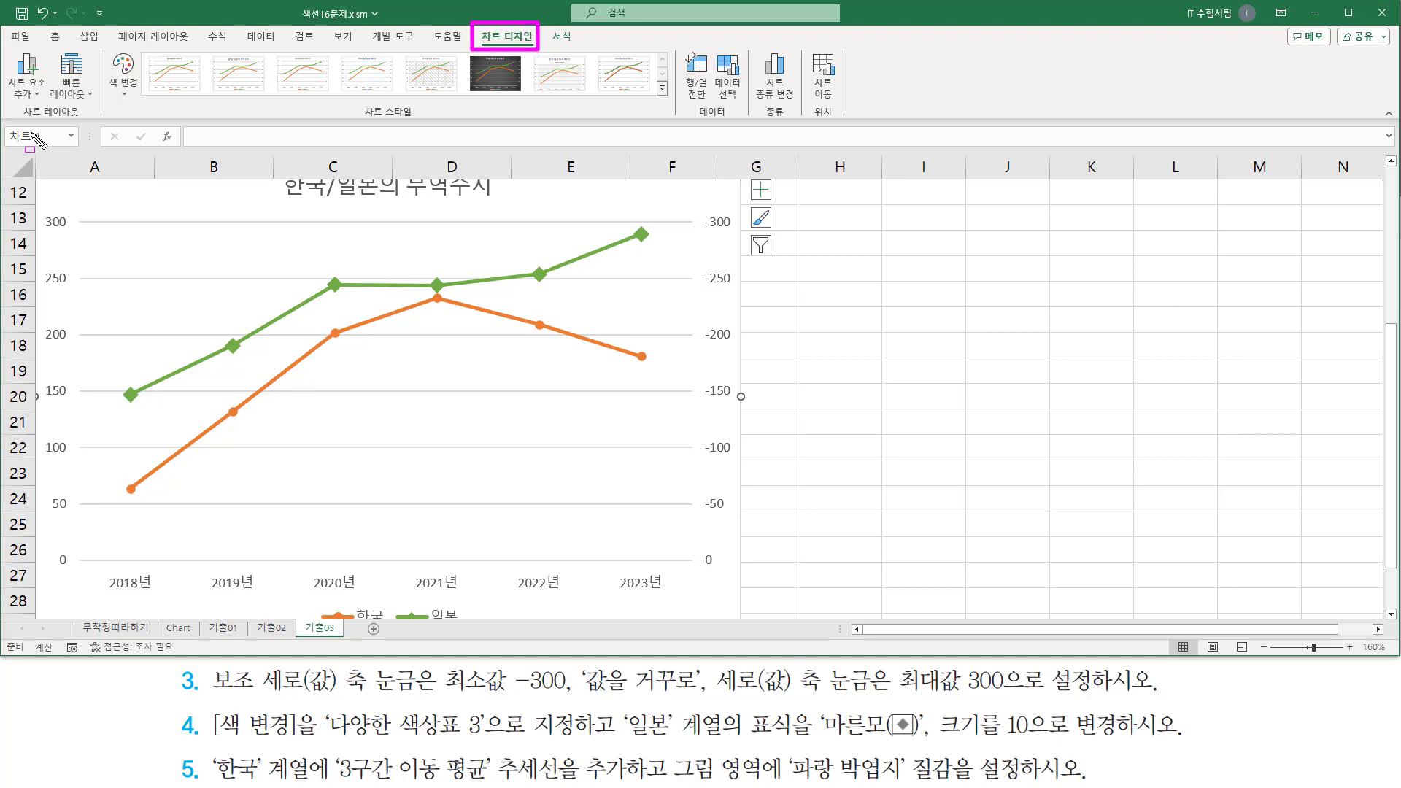
pyautogui.moveTo(16, 118); pyautogui.dragTo(85, 118)
pyautogui.moveTo(6, 52); pyautogui.dragTo(53, 105)
pyautogui.press('Escape')
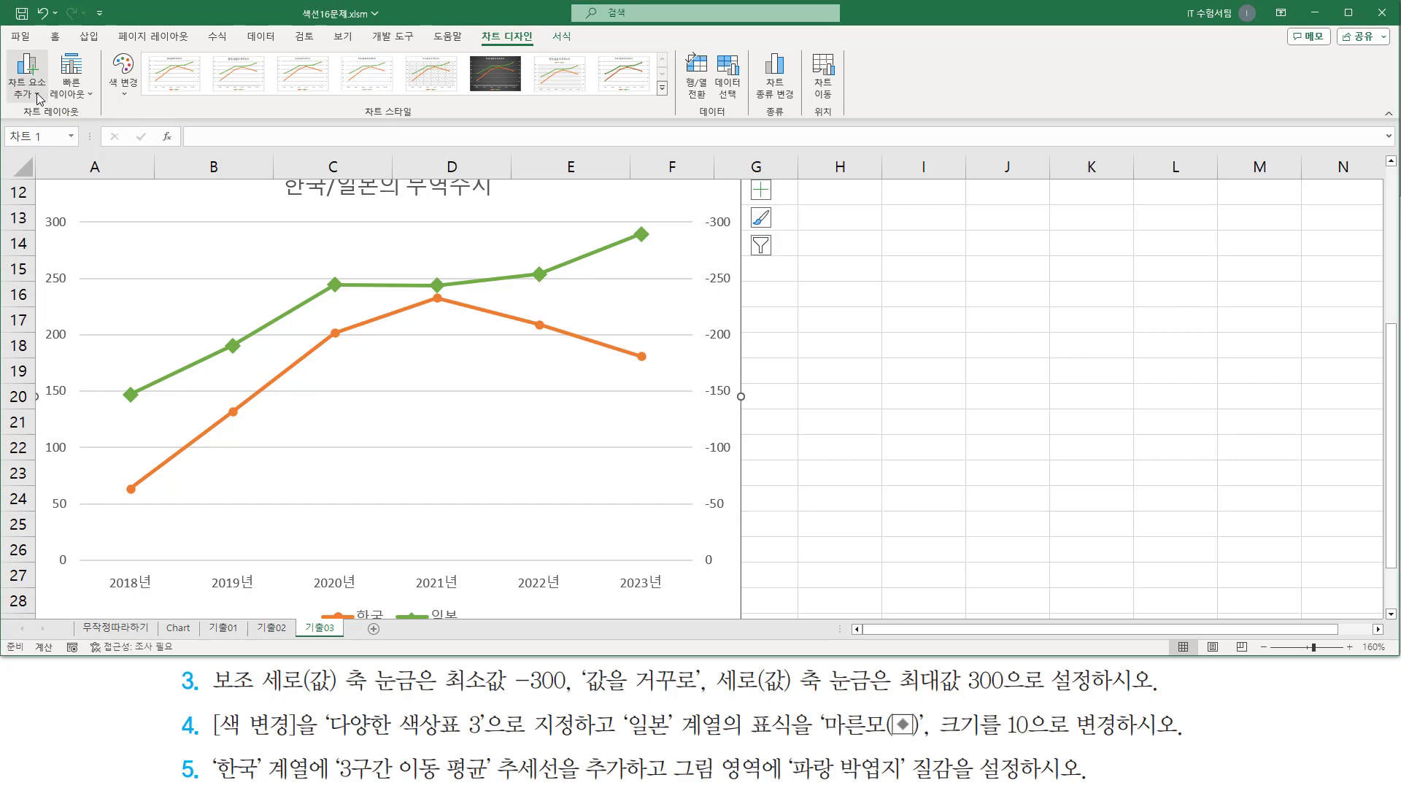
pyautogui.click(38, 94)
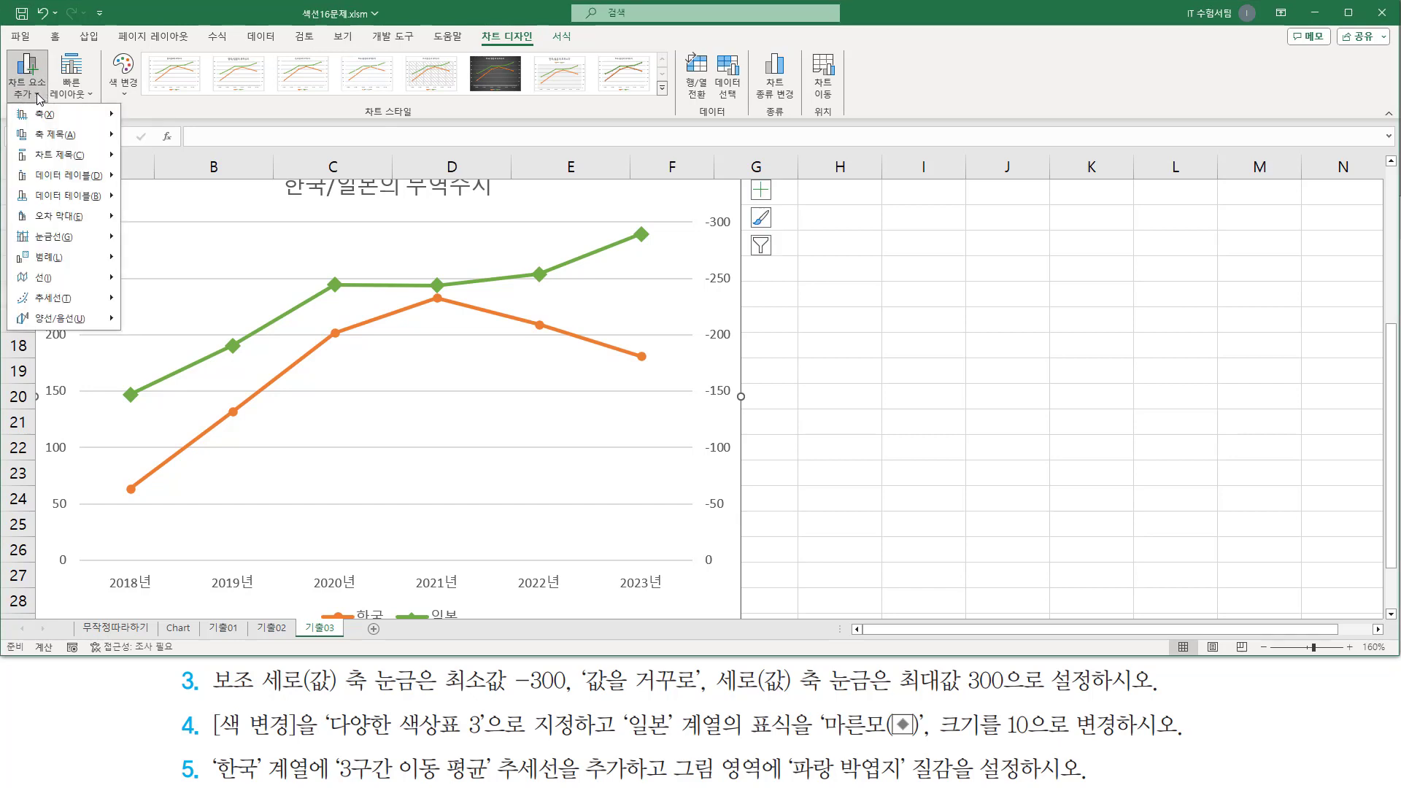
pyautogui.moveTo(76, 305)
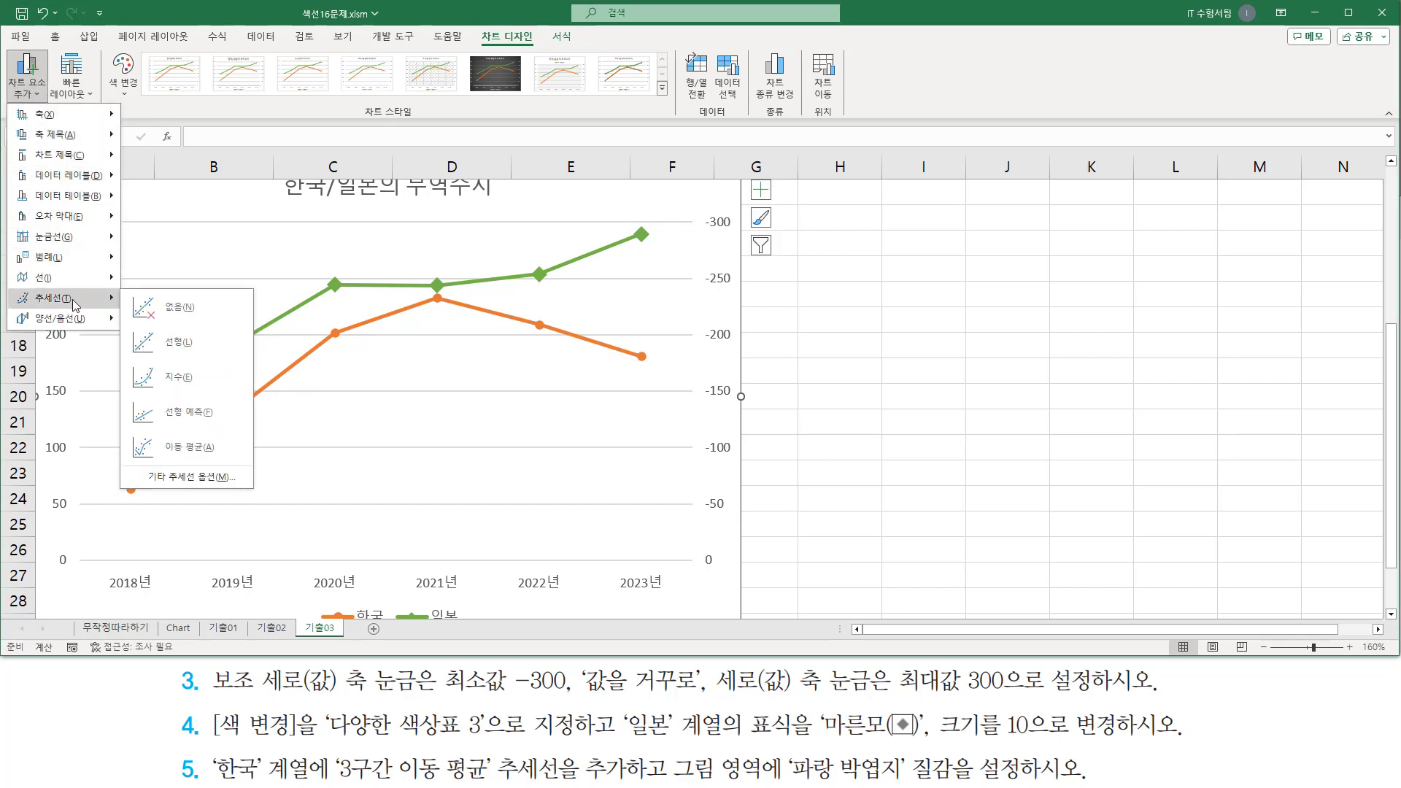
pyautogui.click(187, 450)
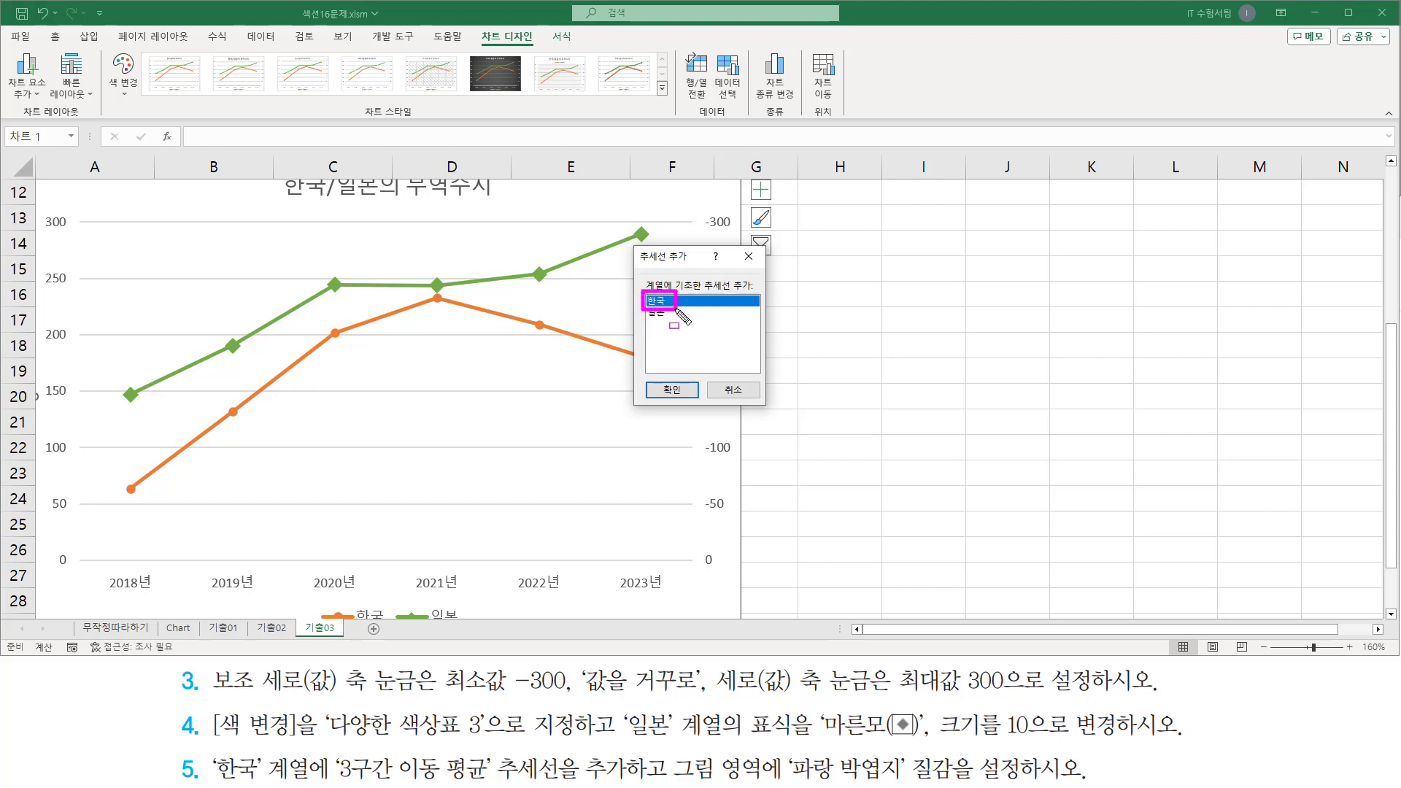
pyautogui.click(672, 390)
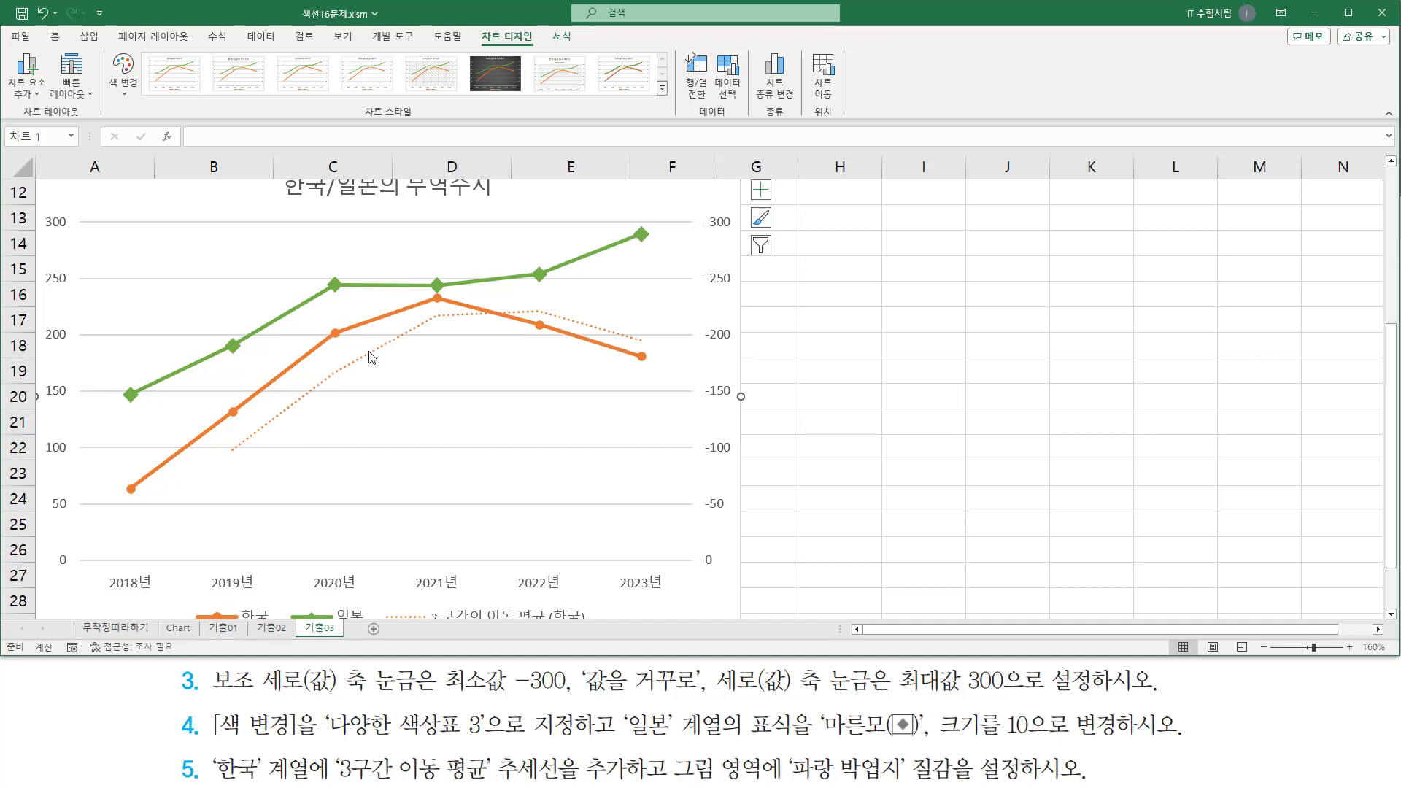
# - Open the trendline formatting (추세선 서식) of the '한국' series' moving average line
pyautogui.scroll(-2, 1372, 540)
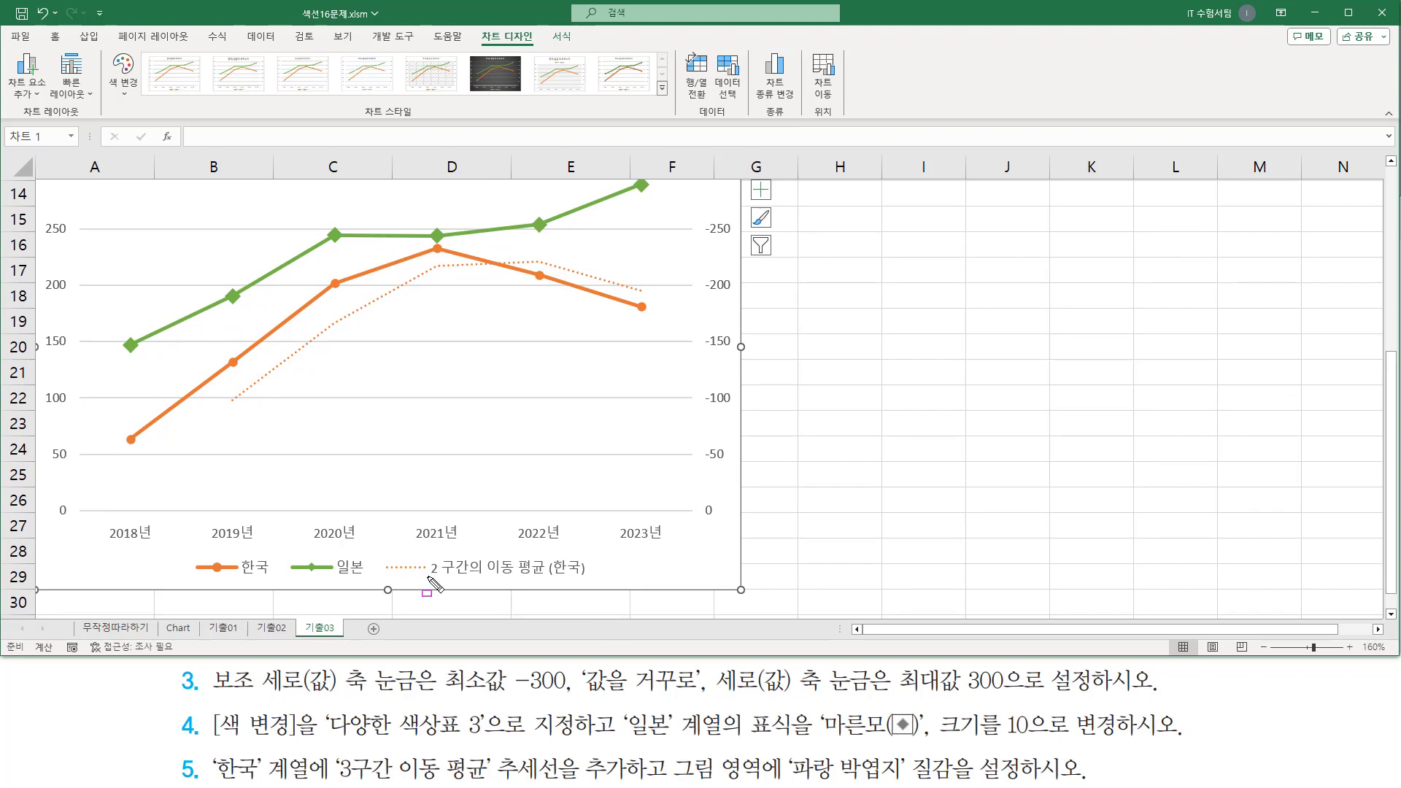
pyautogui.moveTo(430, 578); pyautogui.dragTo(547, 580)
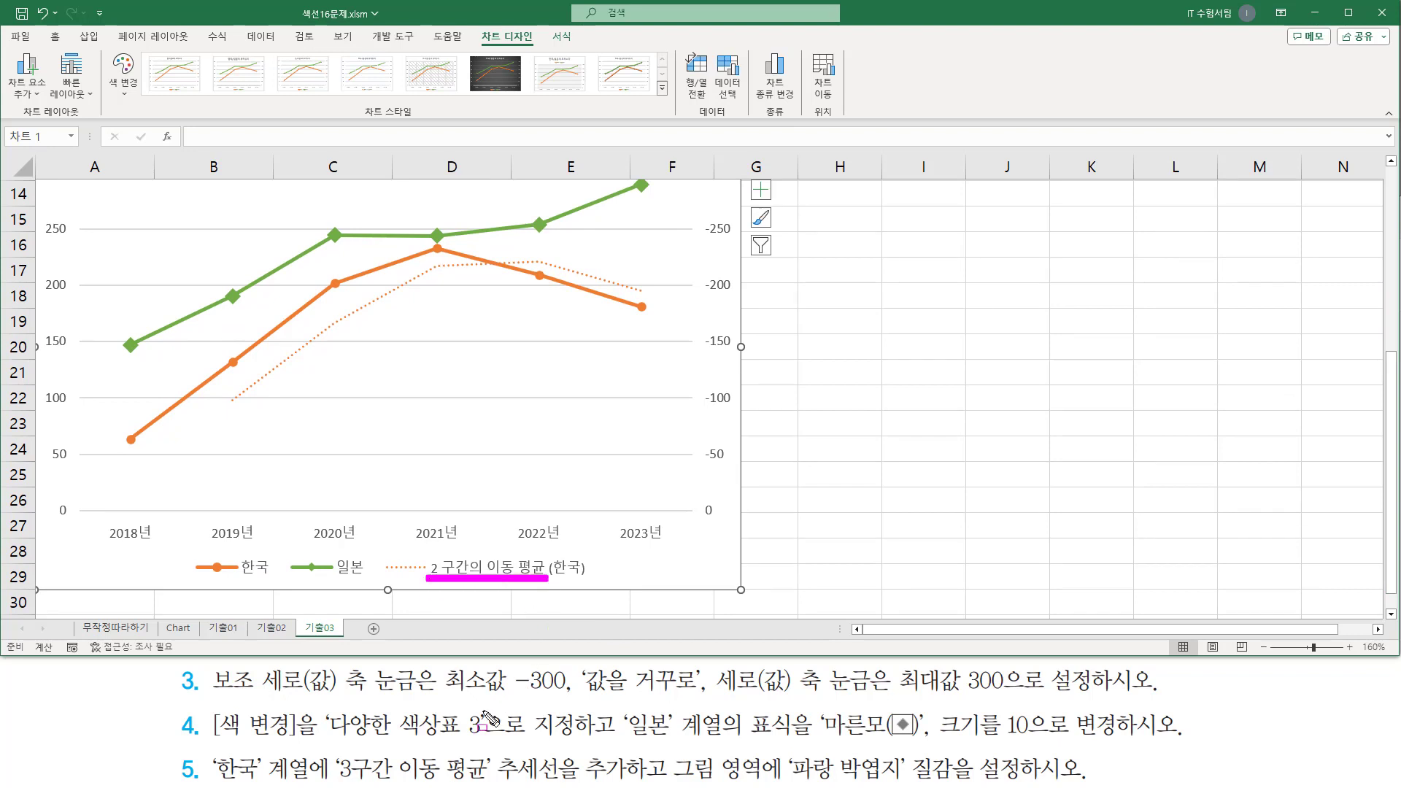
pyautogui.moveTo(334, 759)
pyautogui.mouseDown()
pyautogui.moveTo(407, 781)
pyautogui.moveTo(499, 785)
pyautogui.mouseUp()
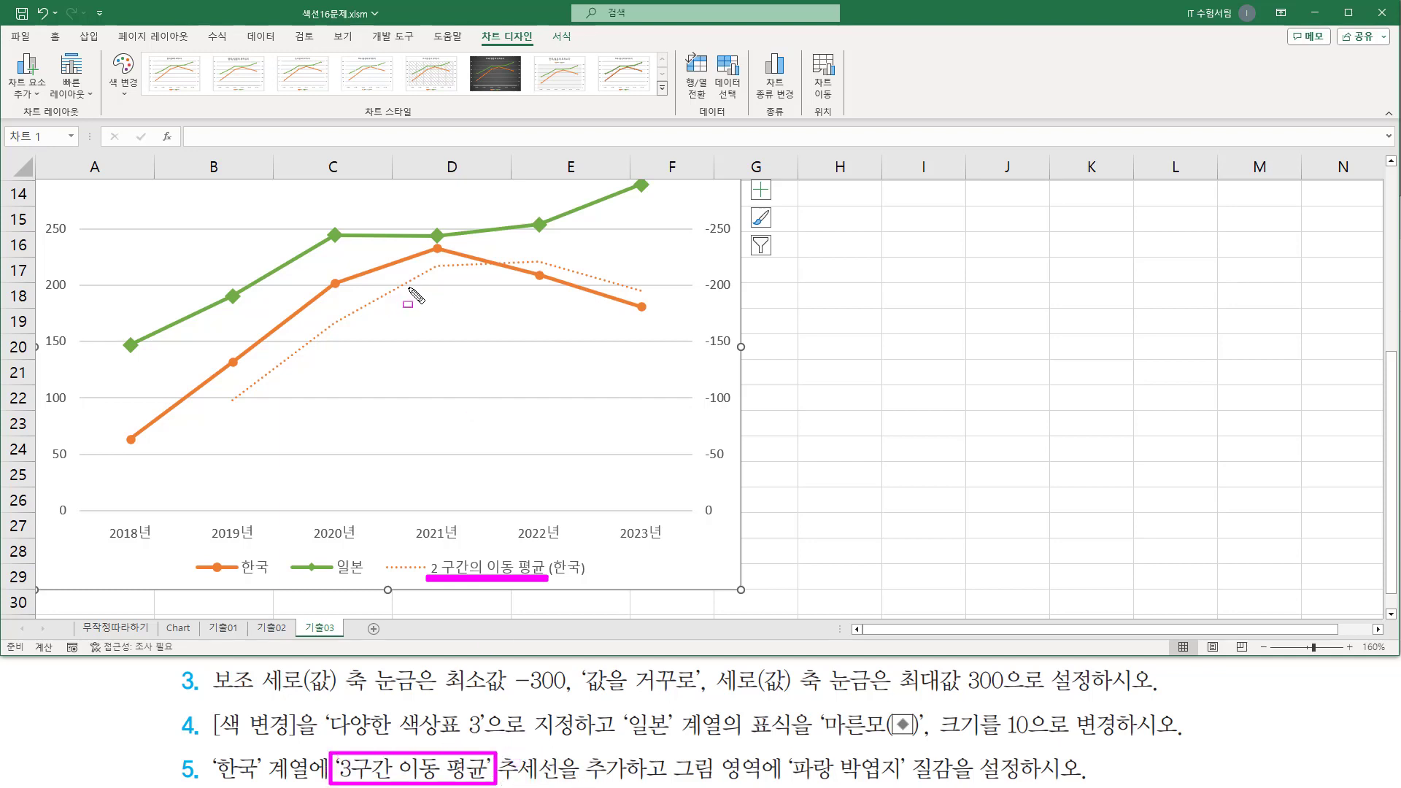
pyautogui.press('Escape')
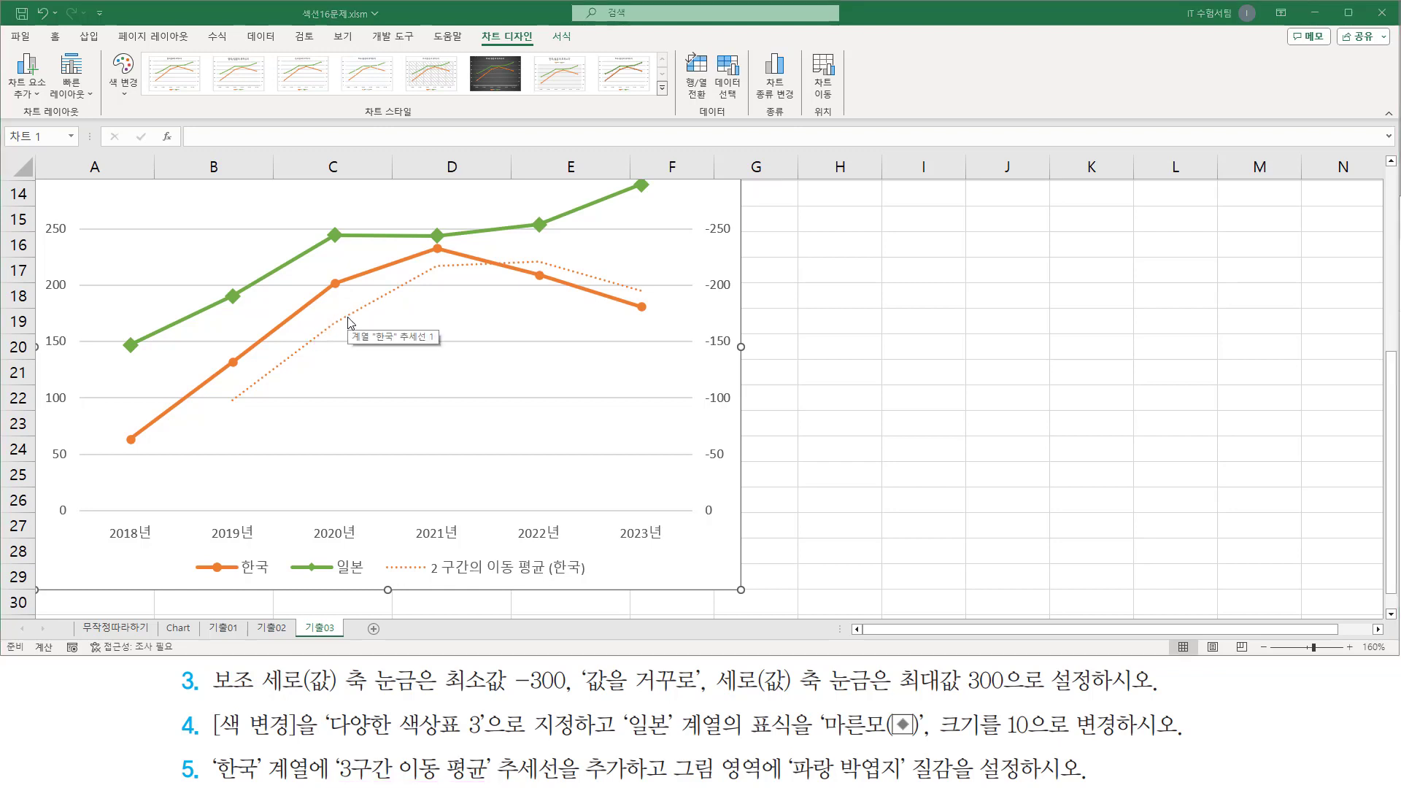
pyautogui.doubleClick(350, 323)
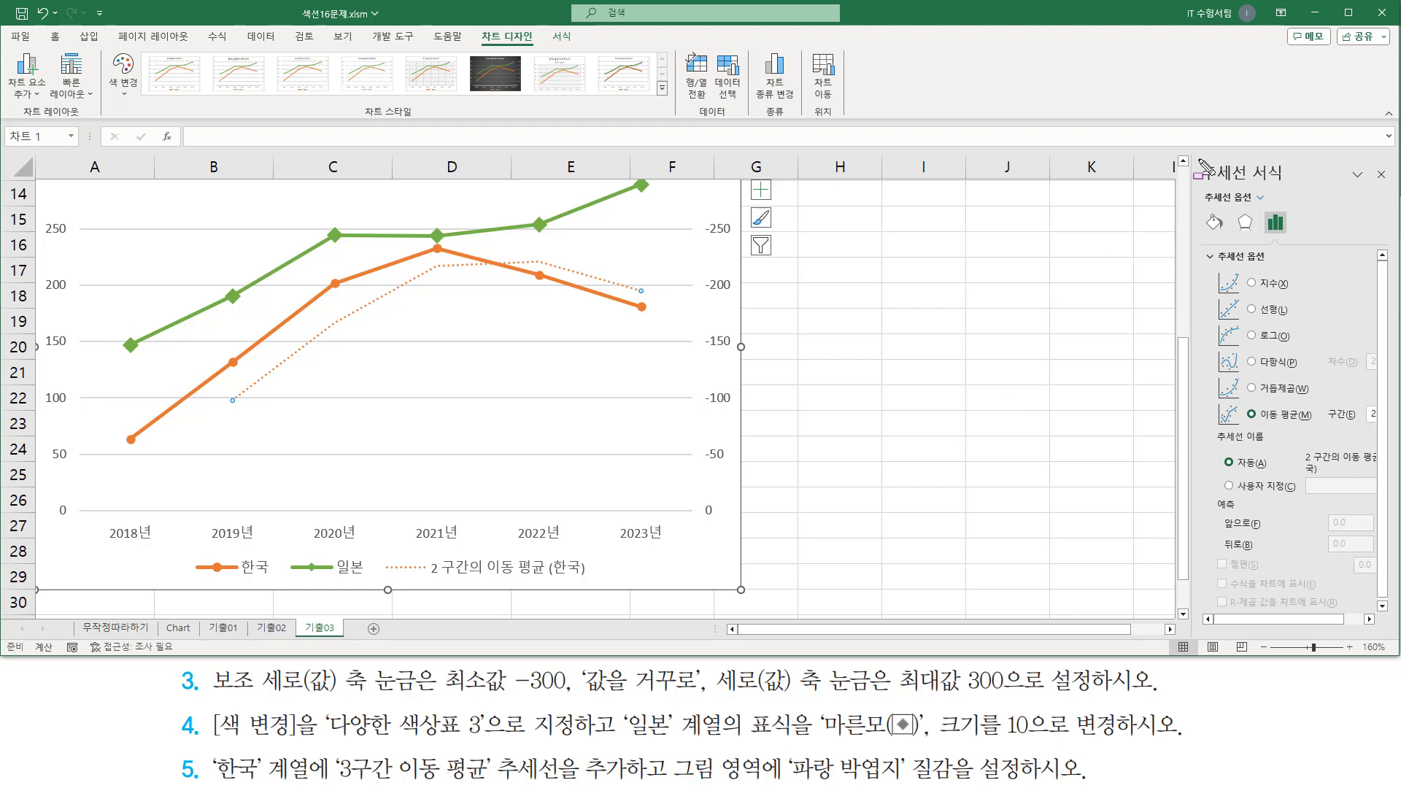
pyautogui.moveTo(1199, 160); pyautogui.dragTo(1298, 187)
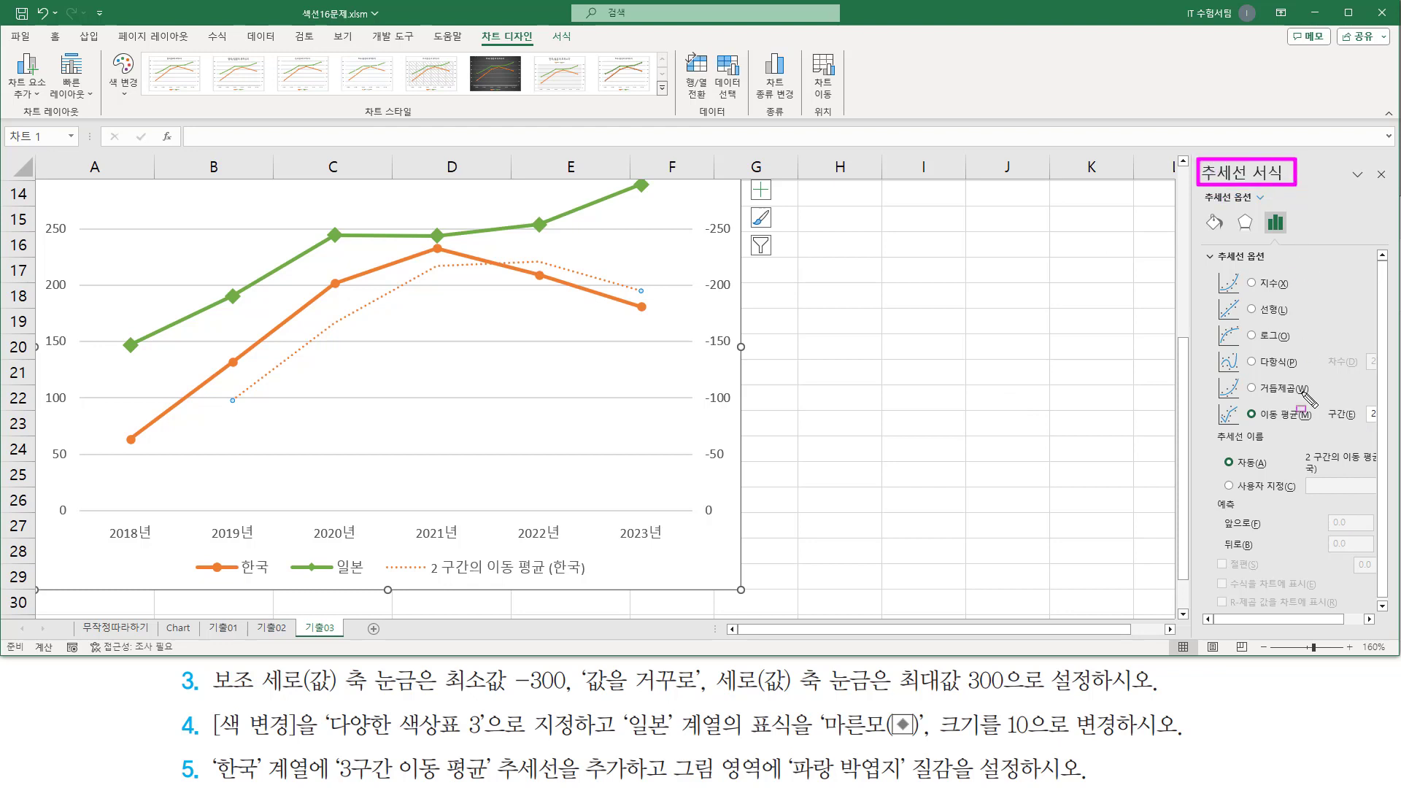
pyautogui.moveTo(1213, 397); pyautogui.dragTo(1304, 429)
pyautogui.press('Escape')
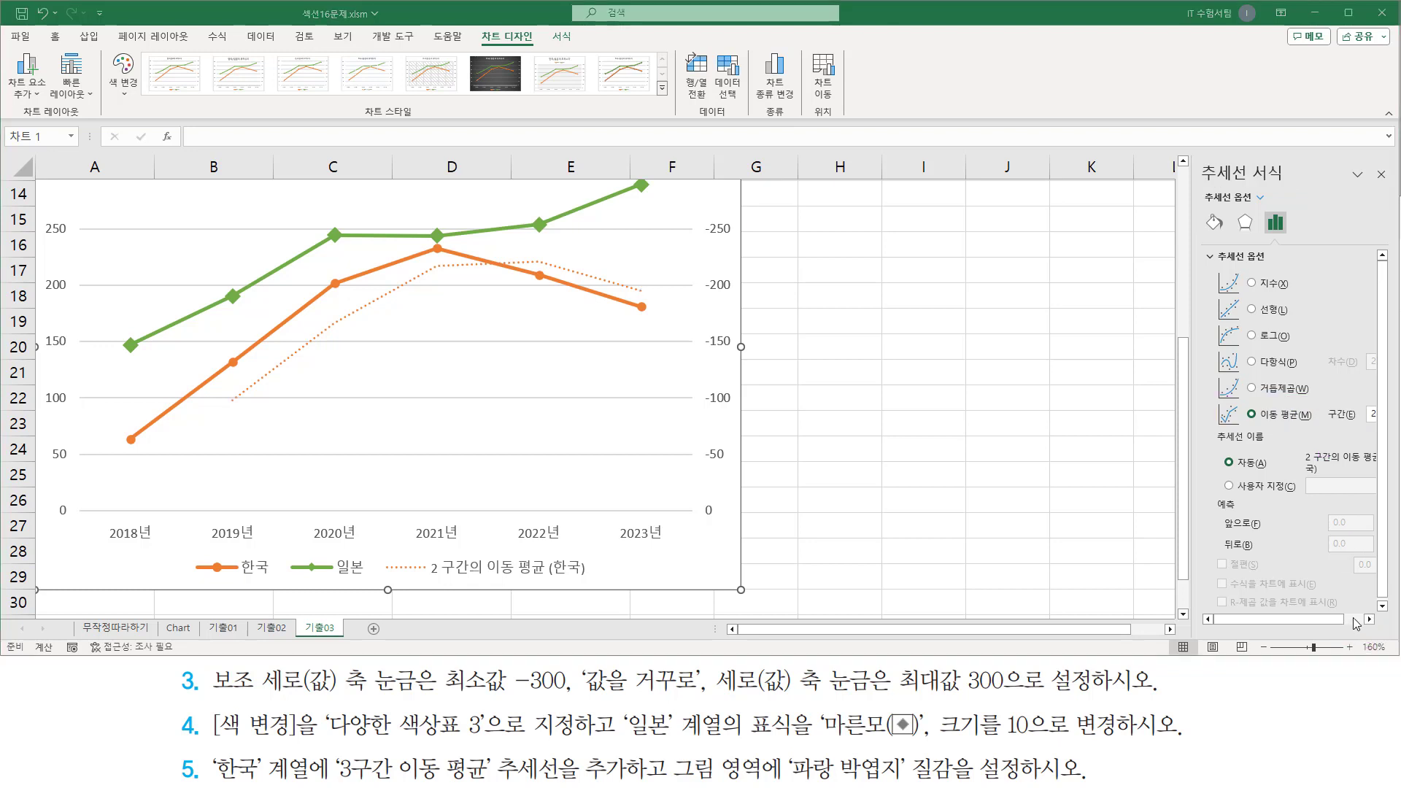
# - Set the moving average period (구간) of the '한국' trendline to 3 and close the trendline formatting
pyautogui.click(1354, 620)
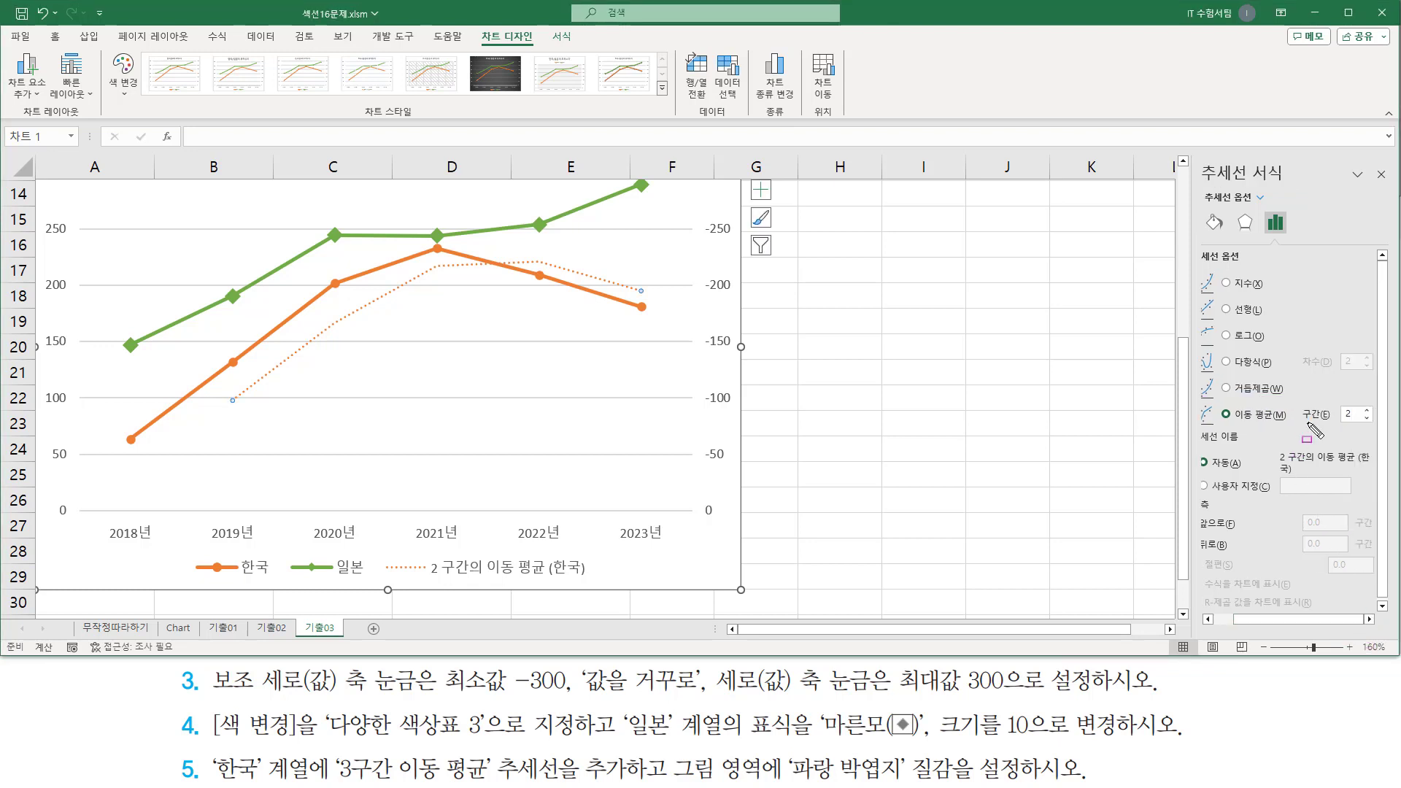
pyautogui.moveTo(1296, 422); pyautogui.dragTo(1337, 423)
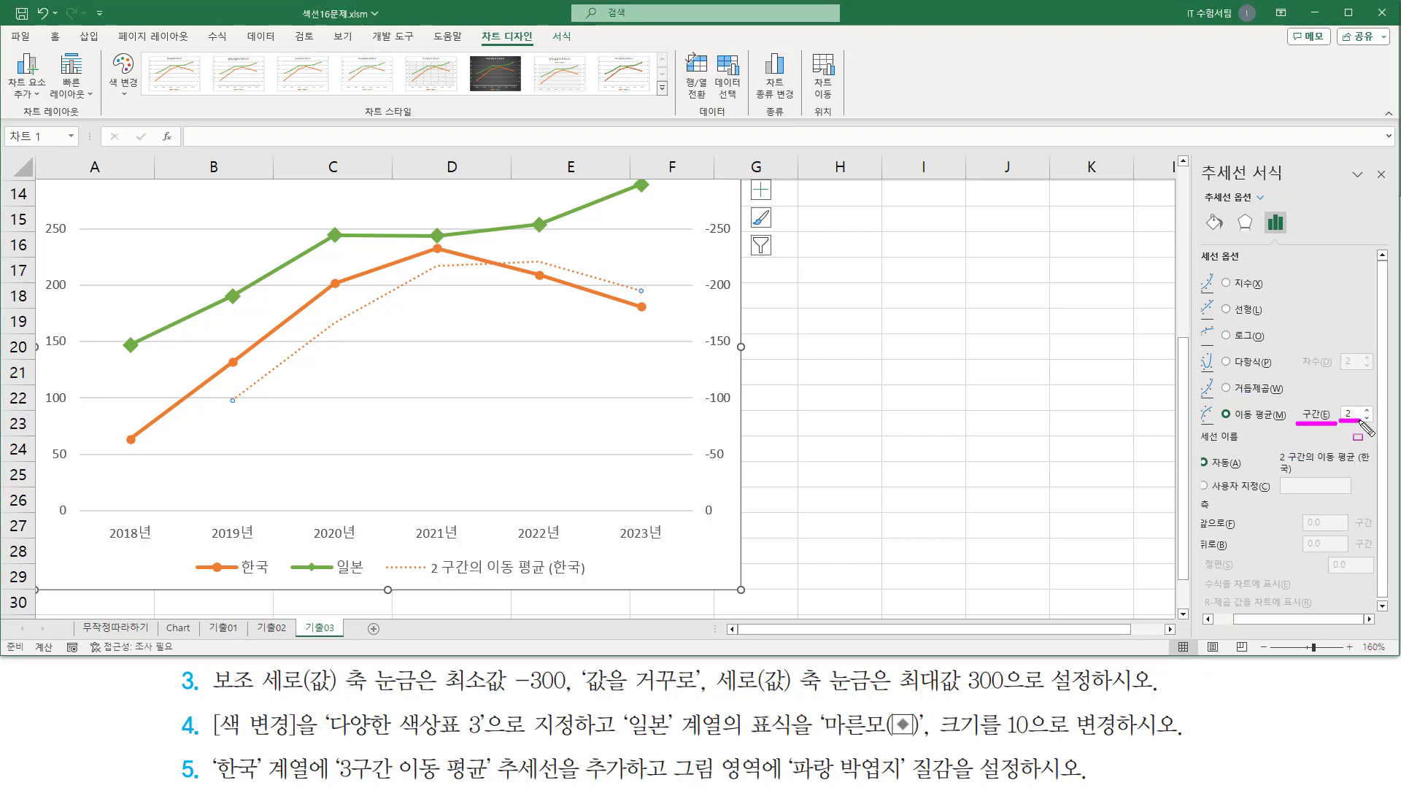
pyautogui.press('Escape')
pyautogui.click(1368, 410)
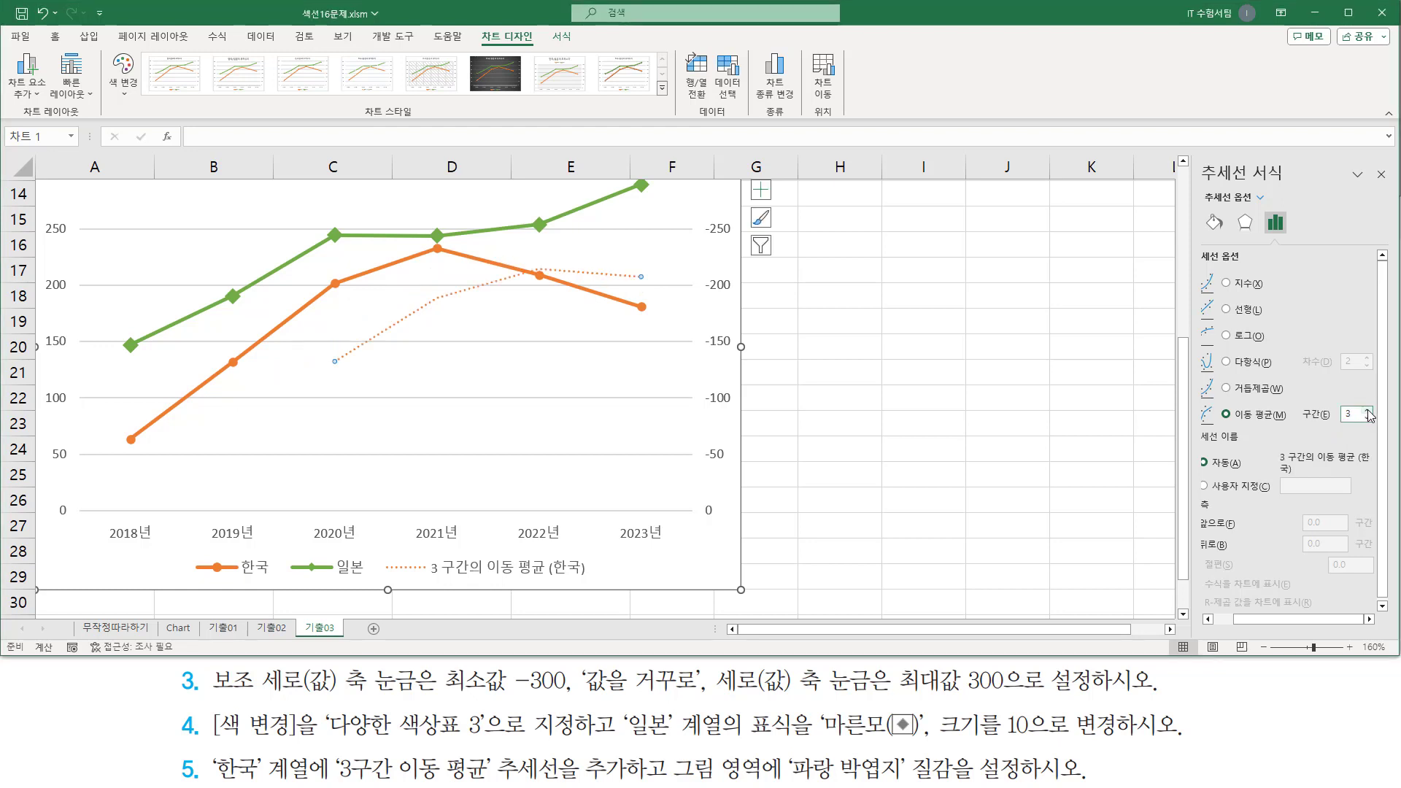
pyautogui.moveTo(1289, 397); pyautogui.dragTo(1372, 429)
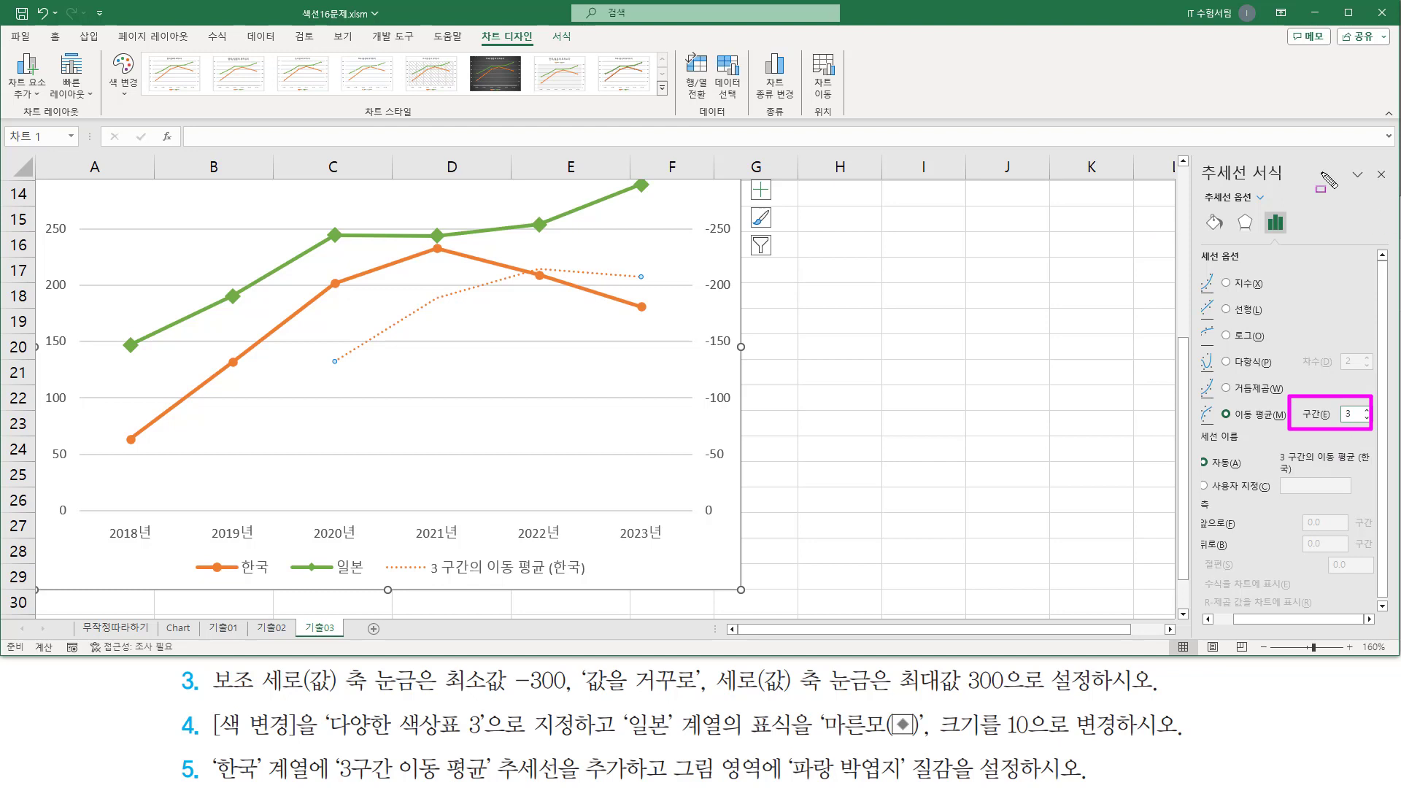
pyautogui.moveTo(1370, 156); pyautogui.dragTo(1394, 192)
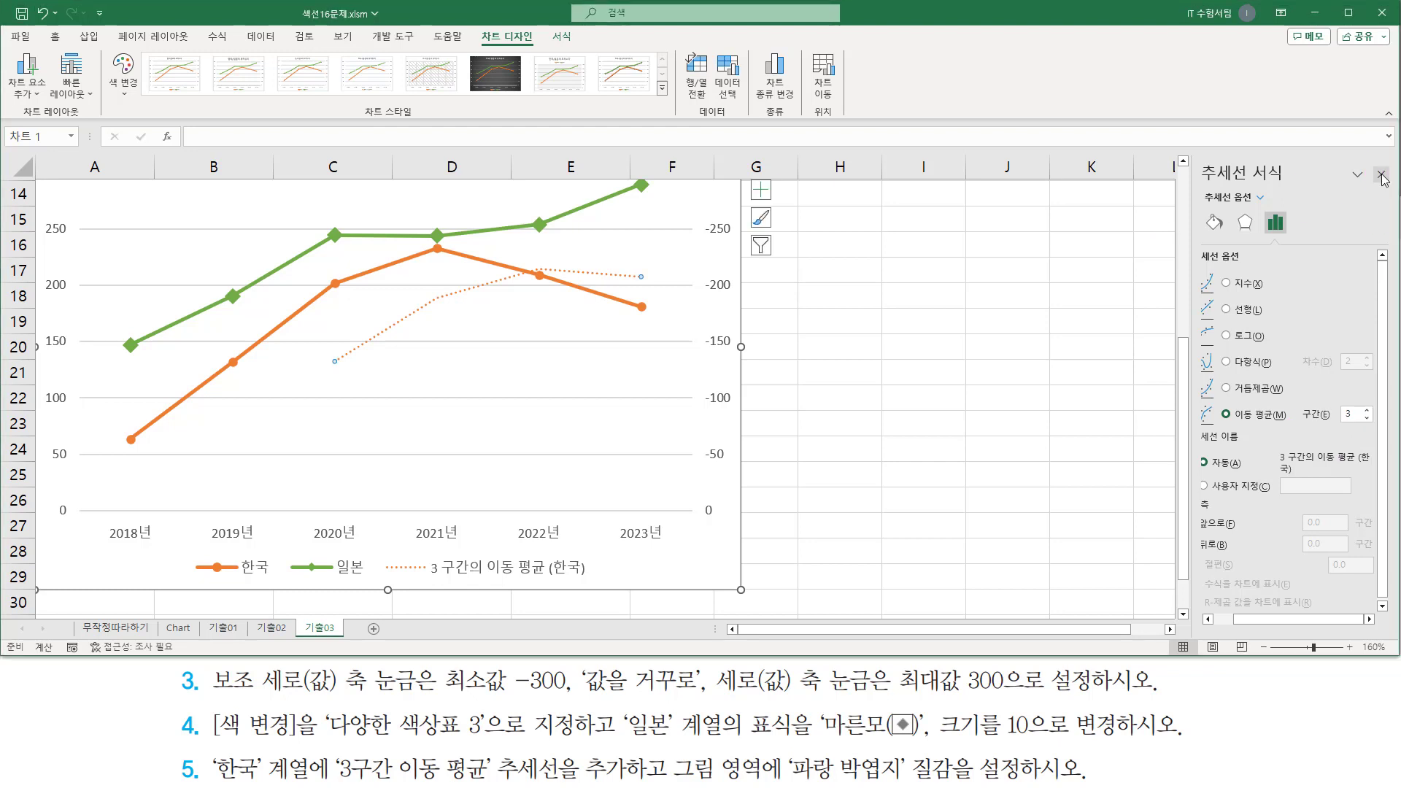
pyautogui.click(1382, 174)
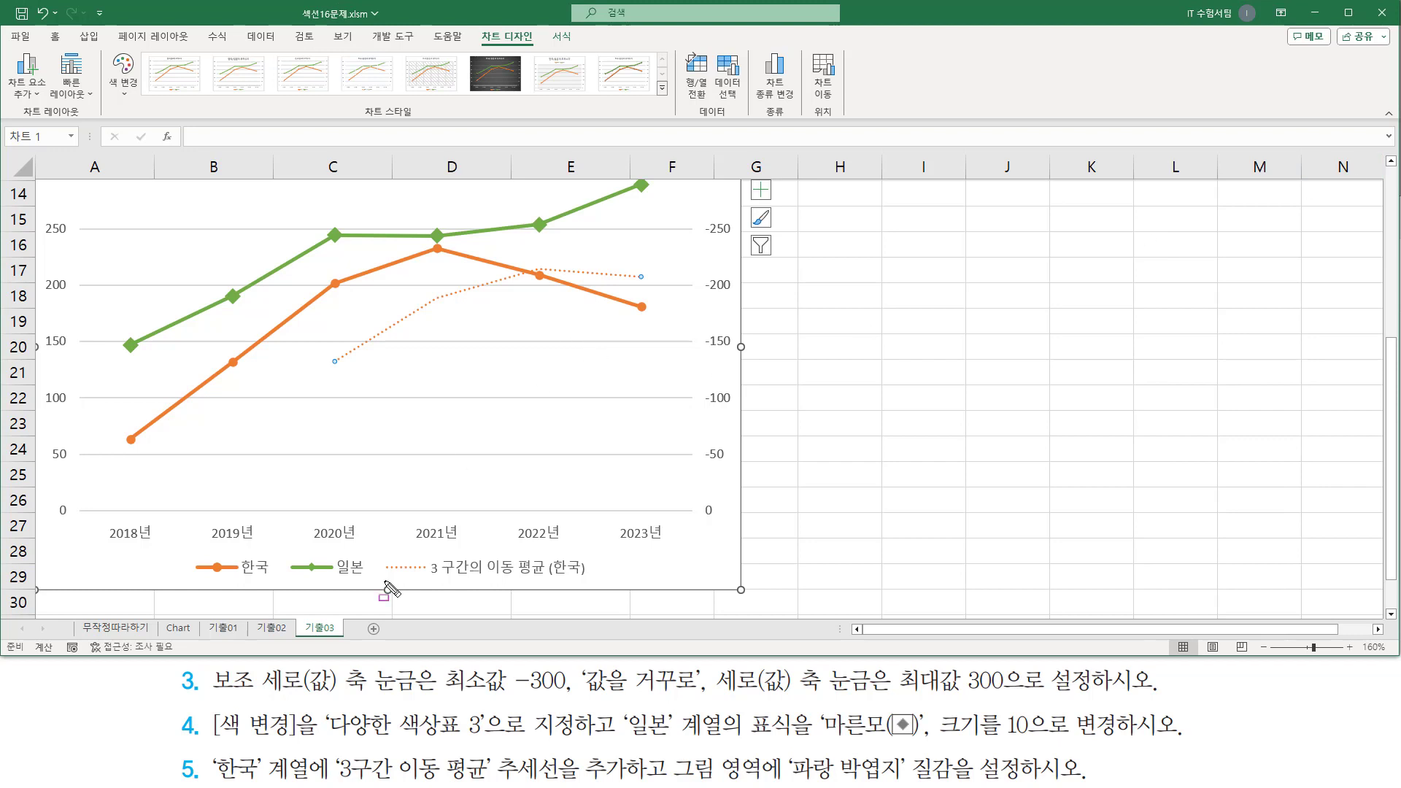
# - Fill the chart's plot area (그림 영역) with the '파랑 박엽지' texture and deselect the chart
pyautogui.moveTo(383, 581); pyautogui.dragTo(586, 581)
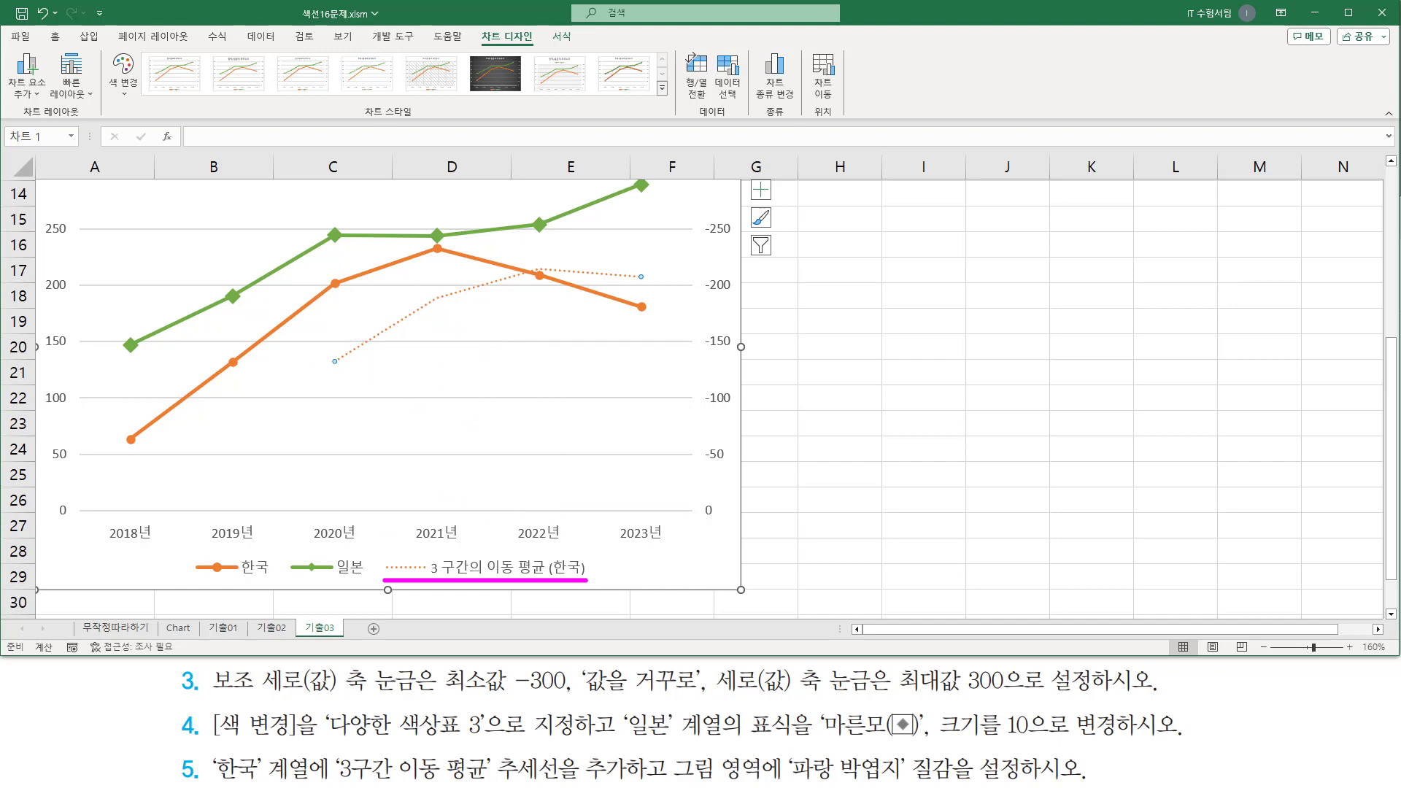
pyautogui.moveTo(668, 751)
pyautogui.mouseDown()
pyautogui.moveTo(690, 777)
pyautogui.moveTo(956, 785)
pyautogui.mouseUp()
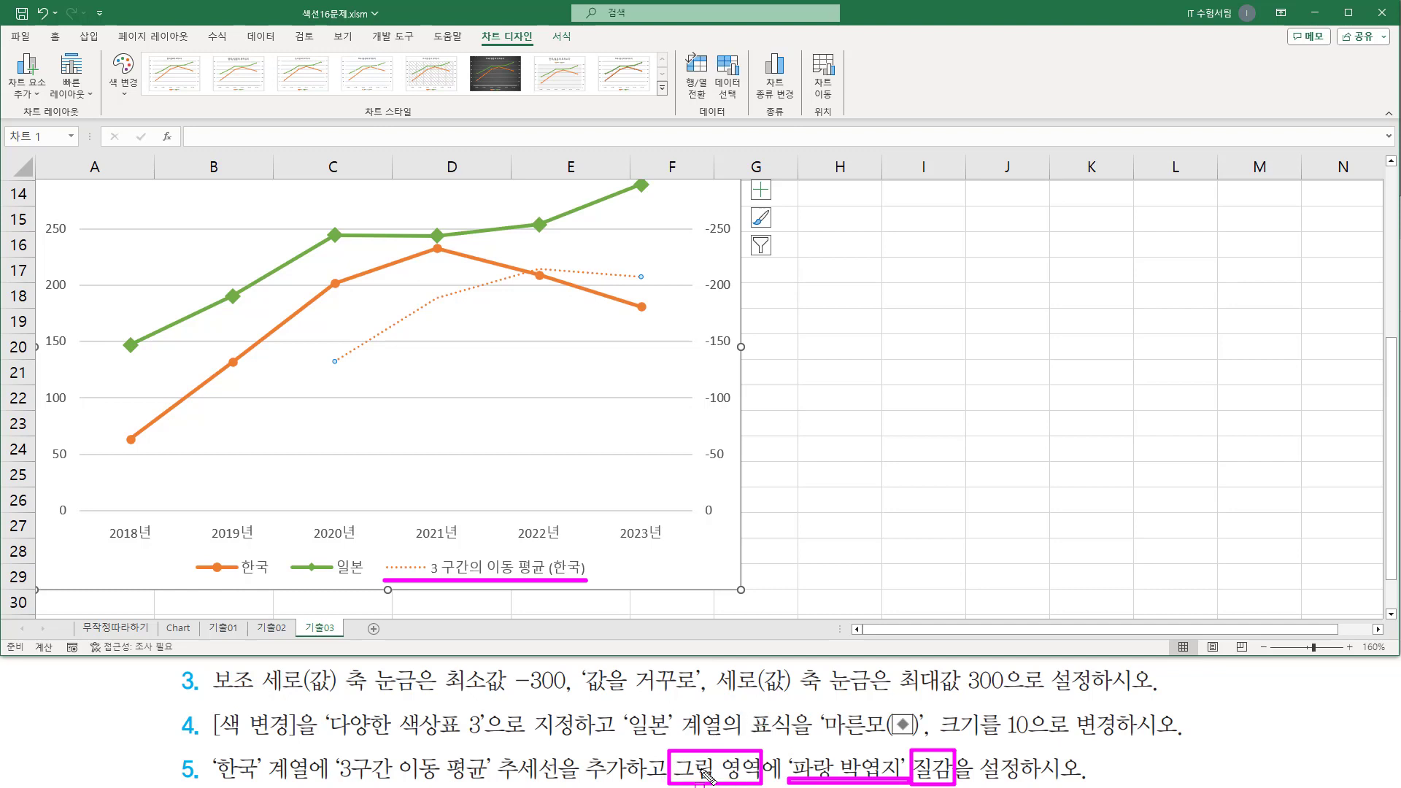
pyautogui.press('Escape')
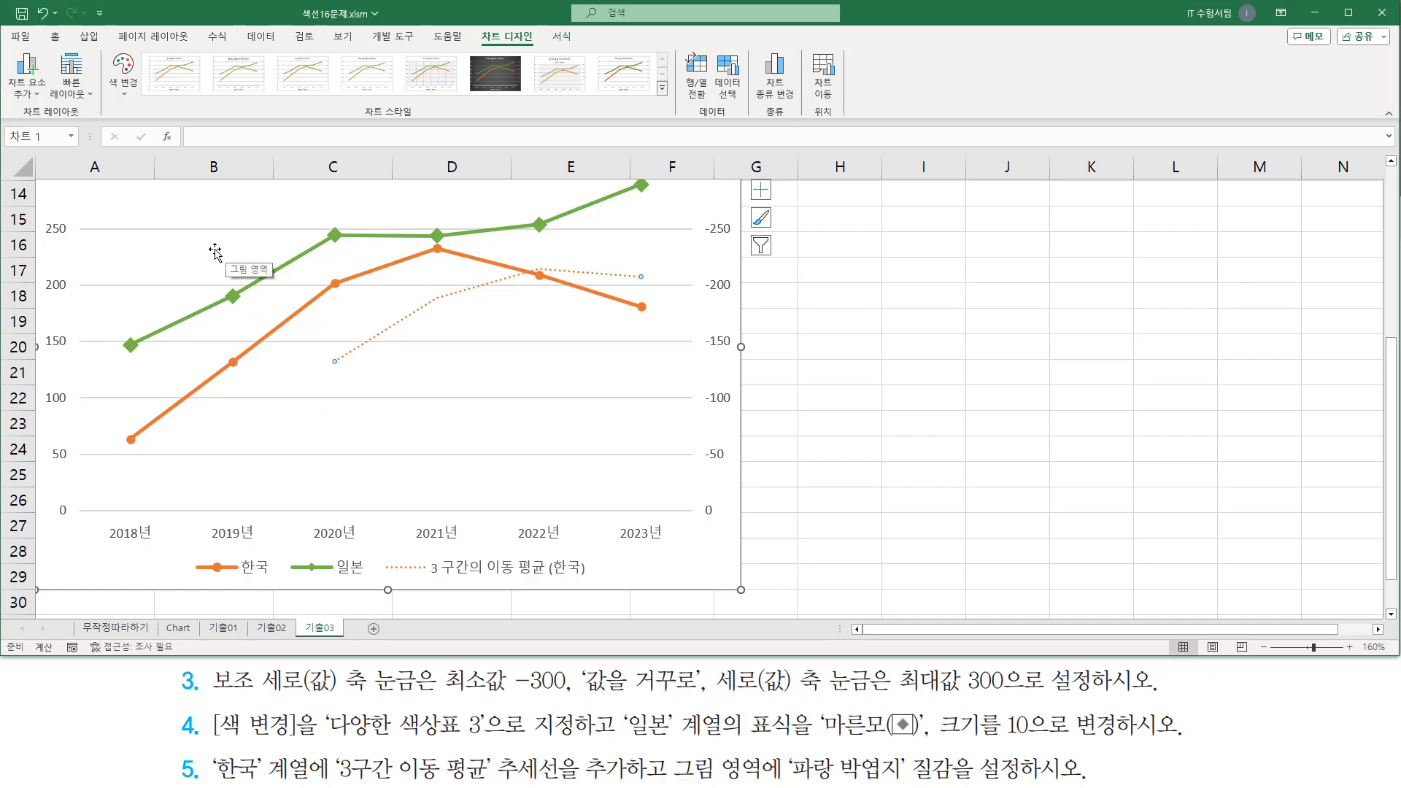
pyautogui.click(216, 251)
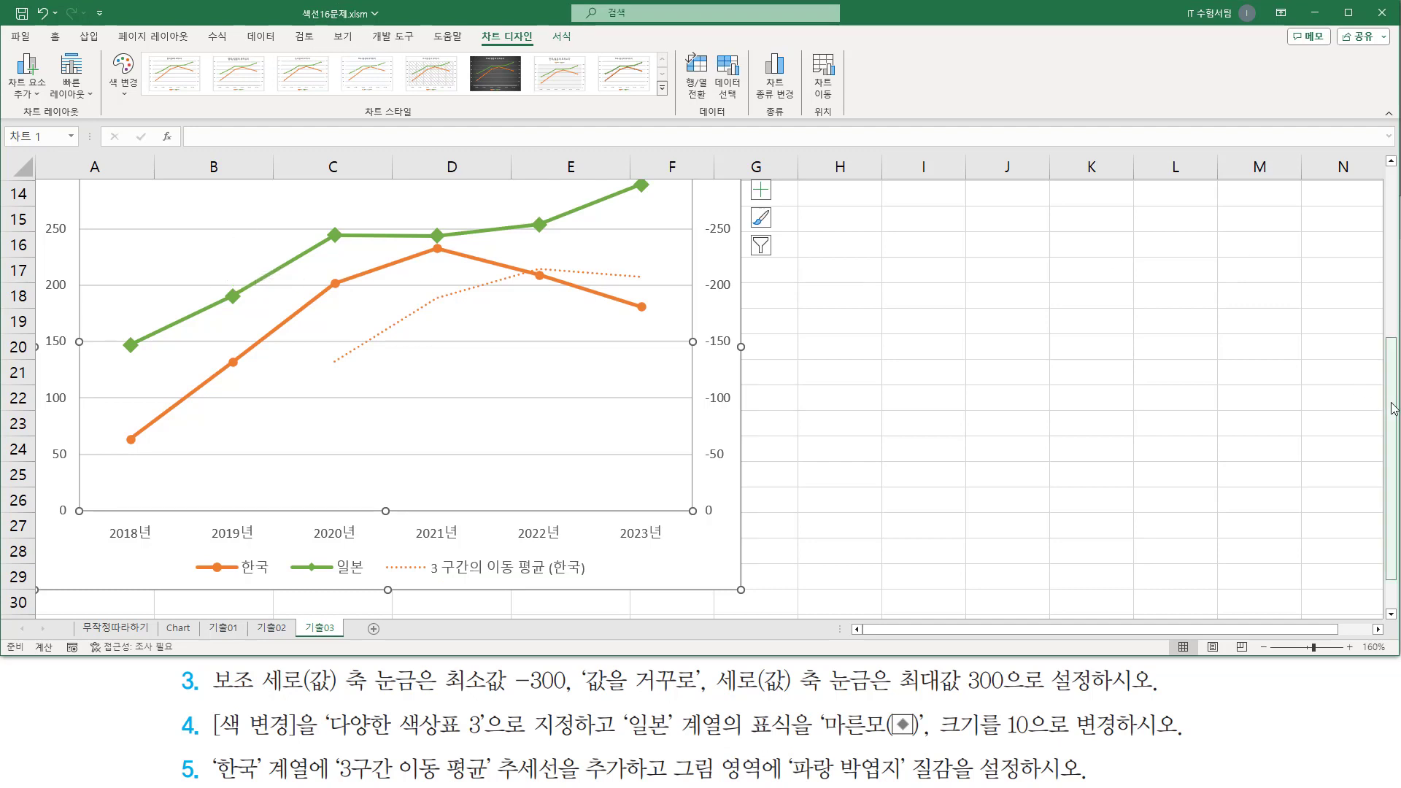
pyautogui.moveTo(1394, 409); pyautogui.dragTo(1393, 382)
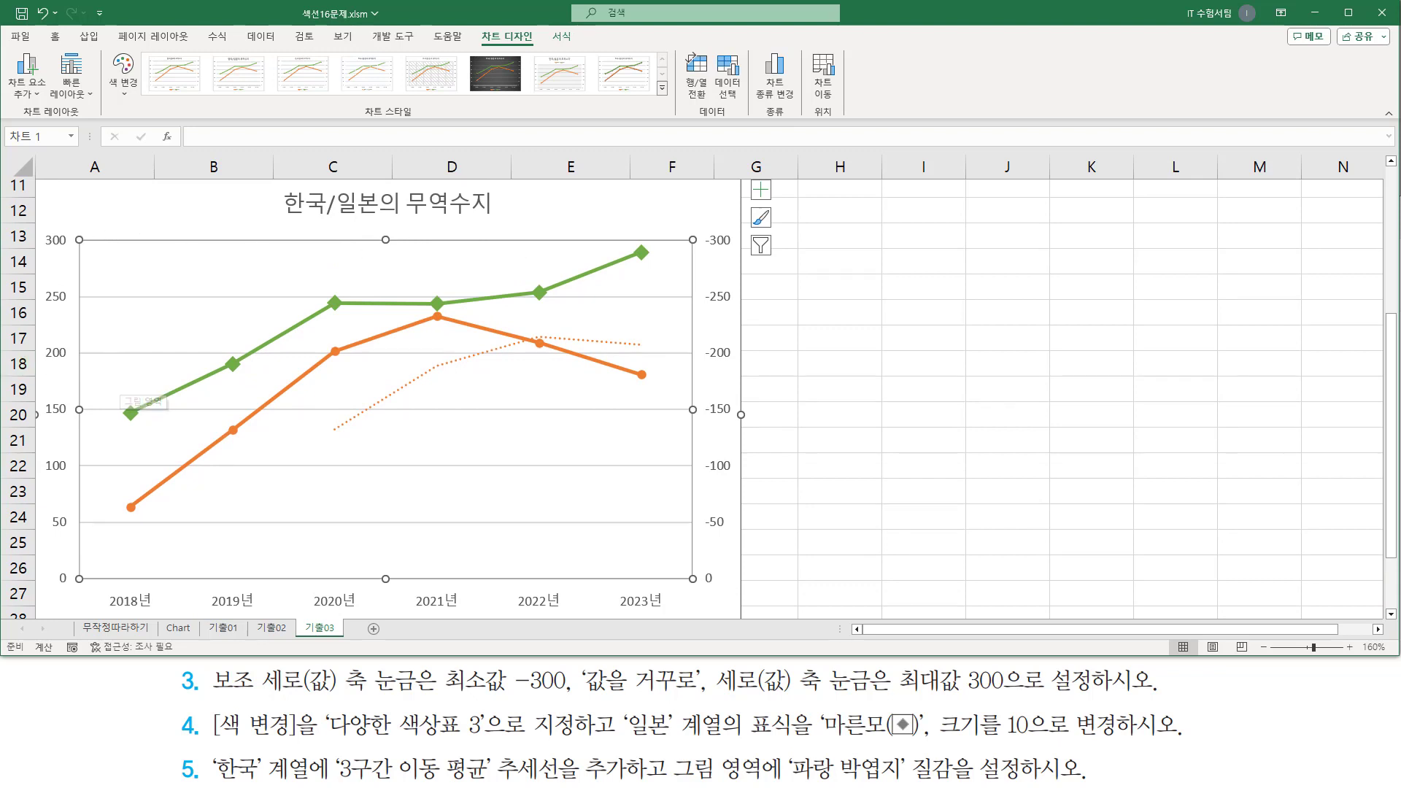
pyautogui.click(561, 36)
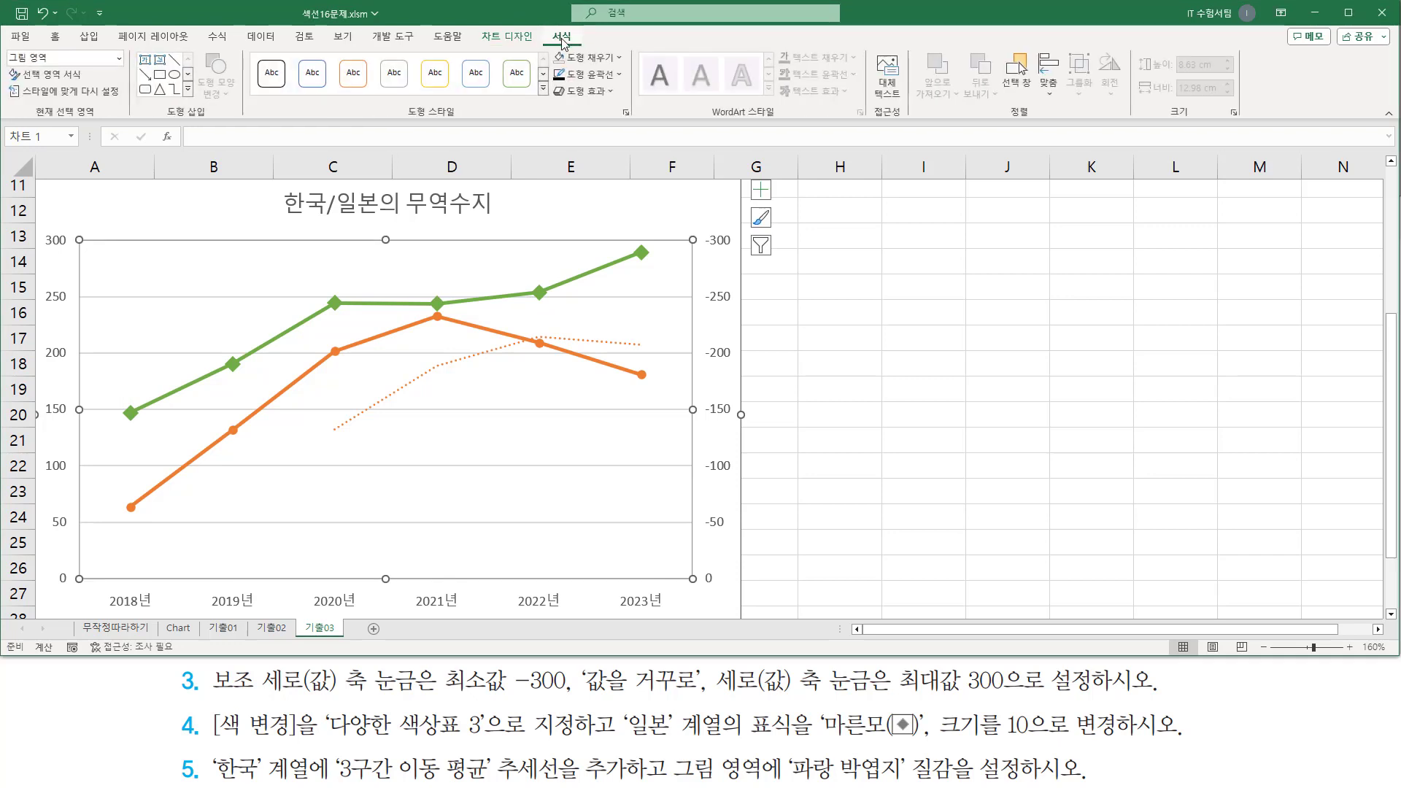
pyautogui.click(597, 58)
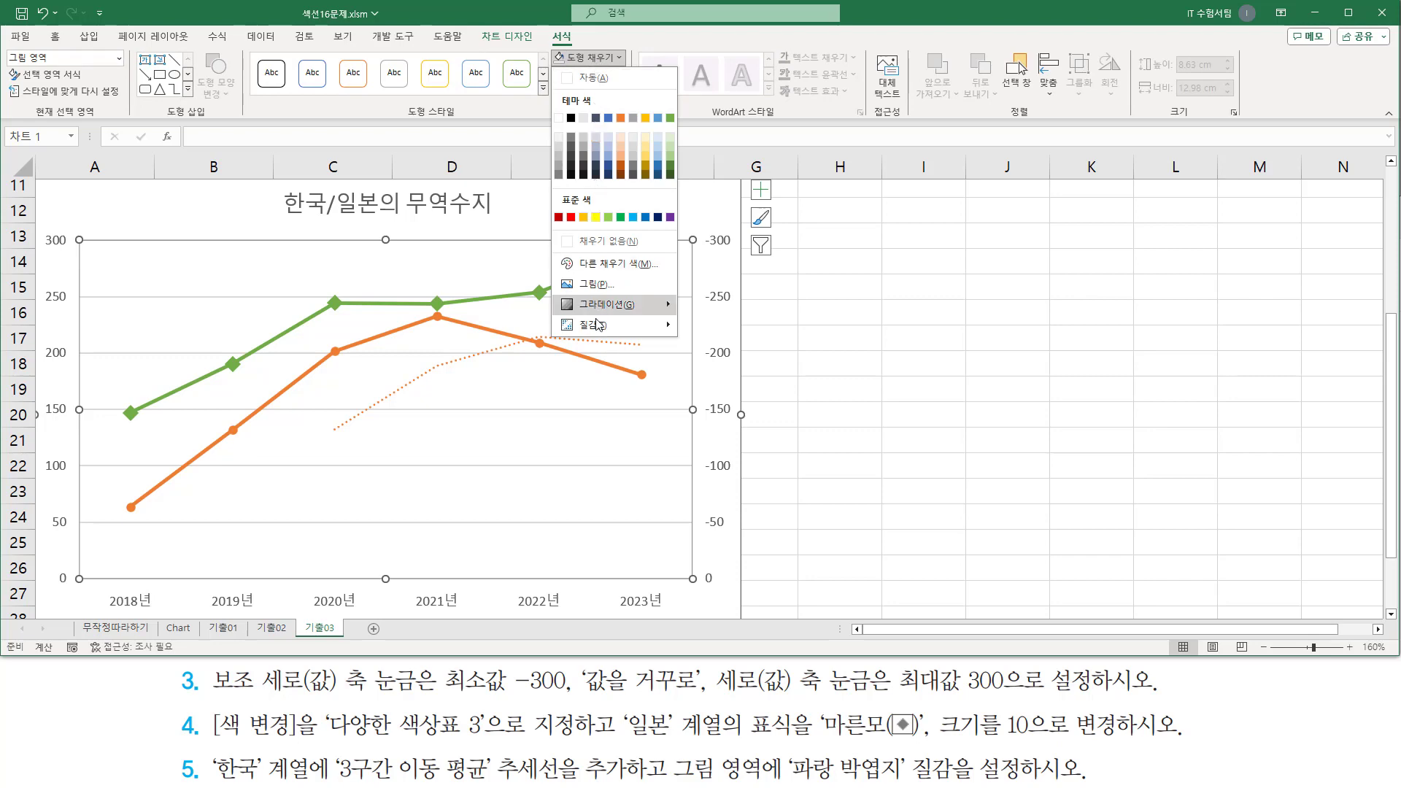
pyautogui.moveTo(597, 326)
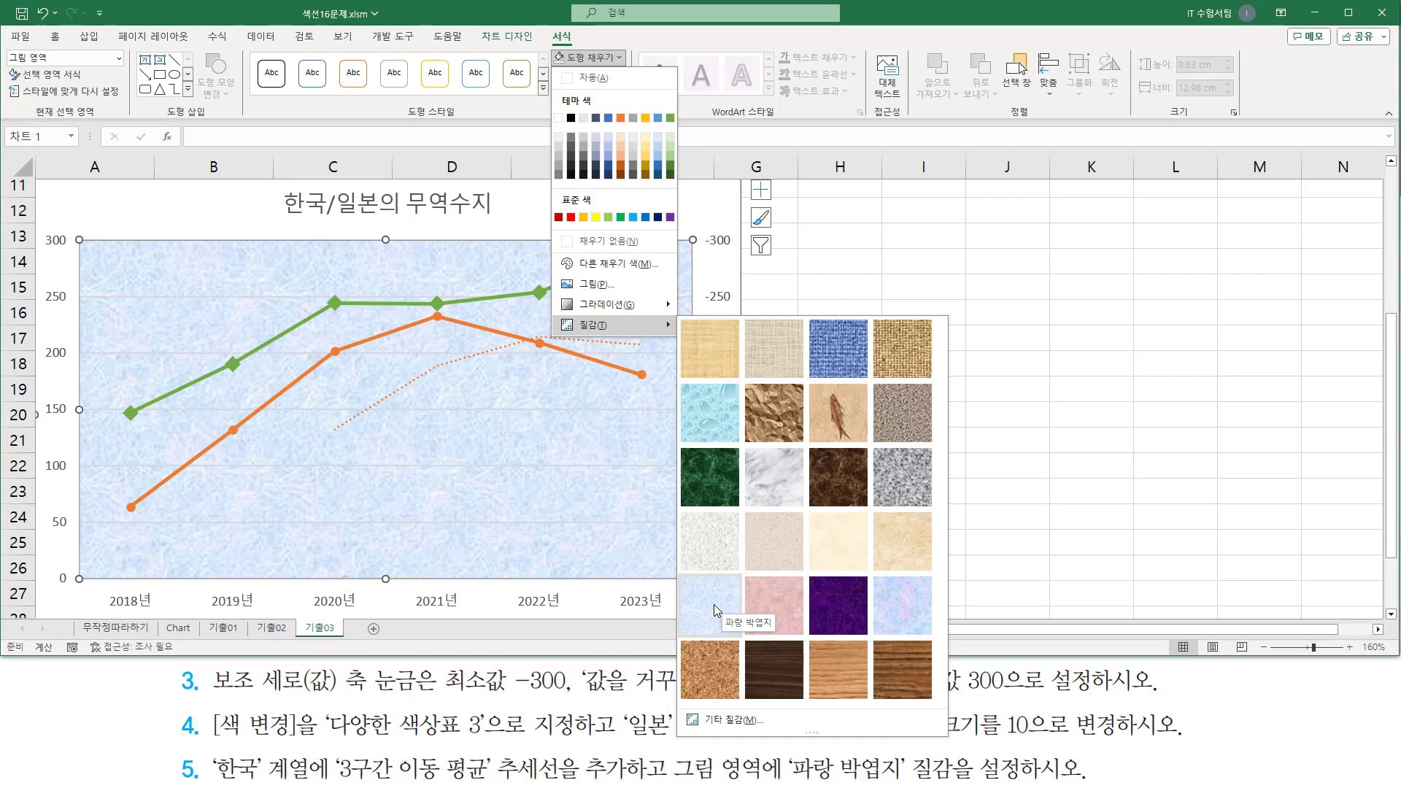
pyautogui.click(713, 604)
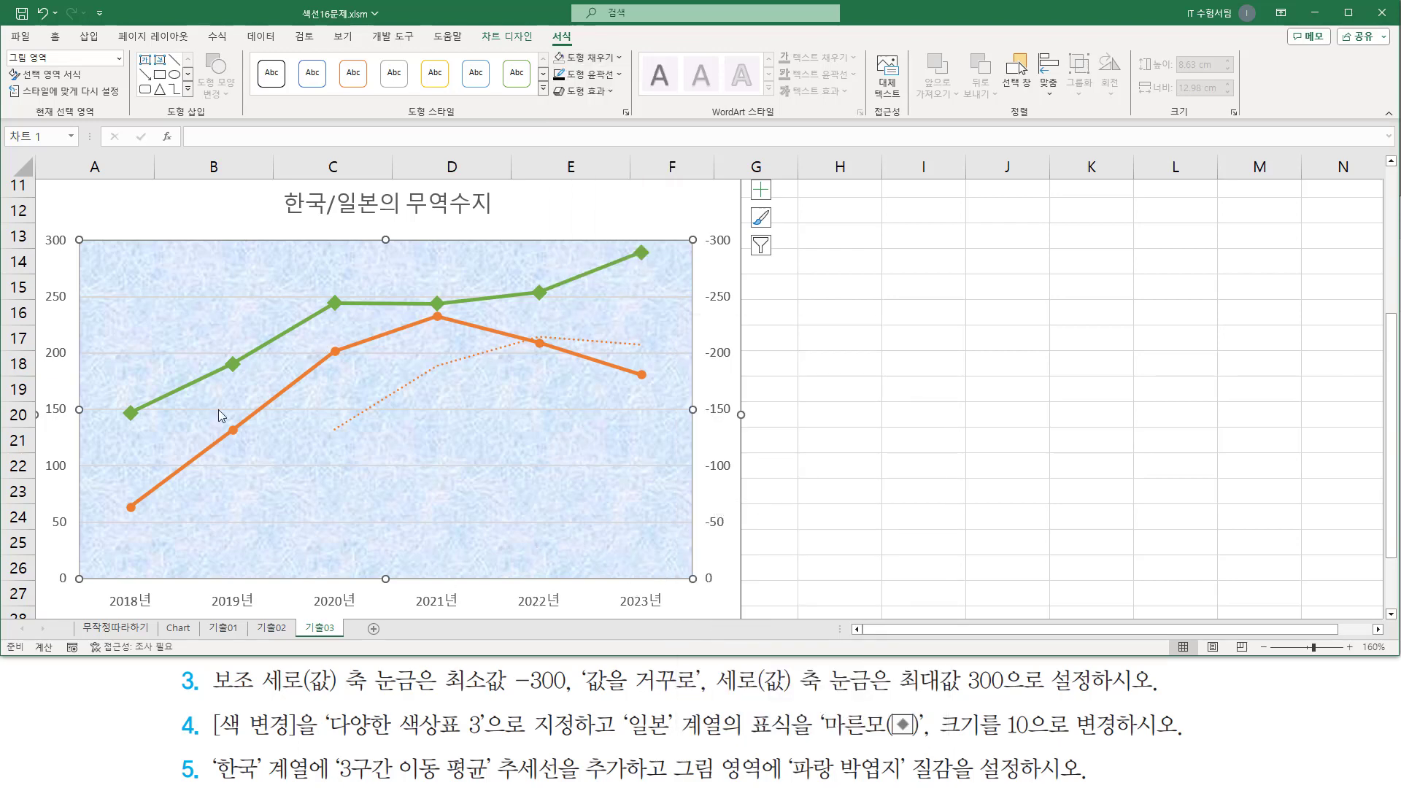
pyautogui.click(898, 392)
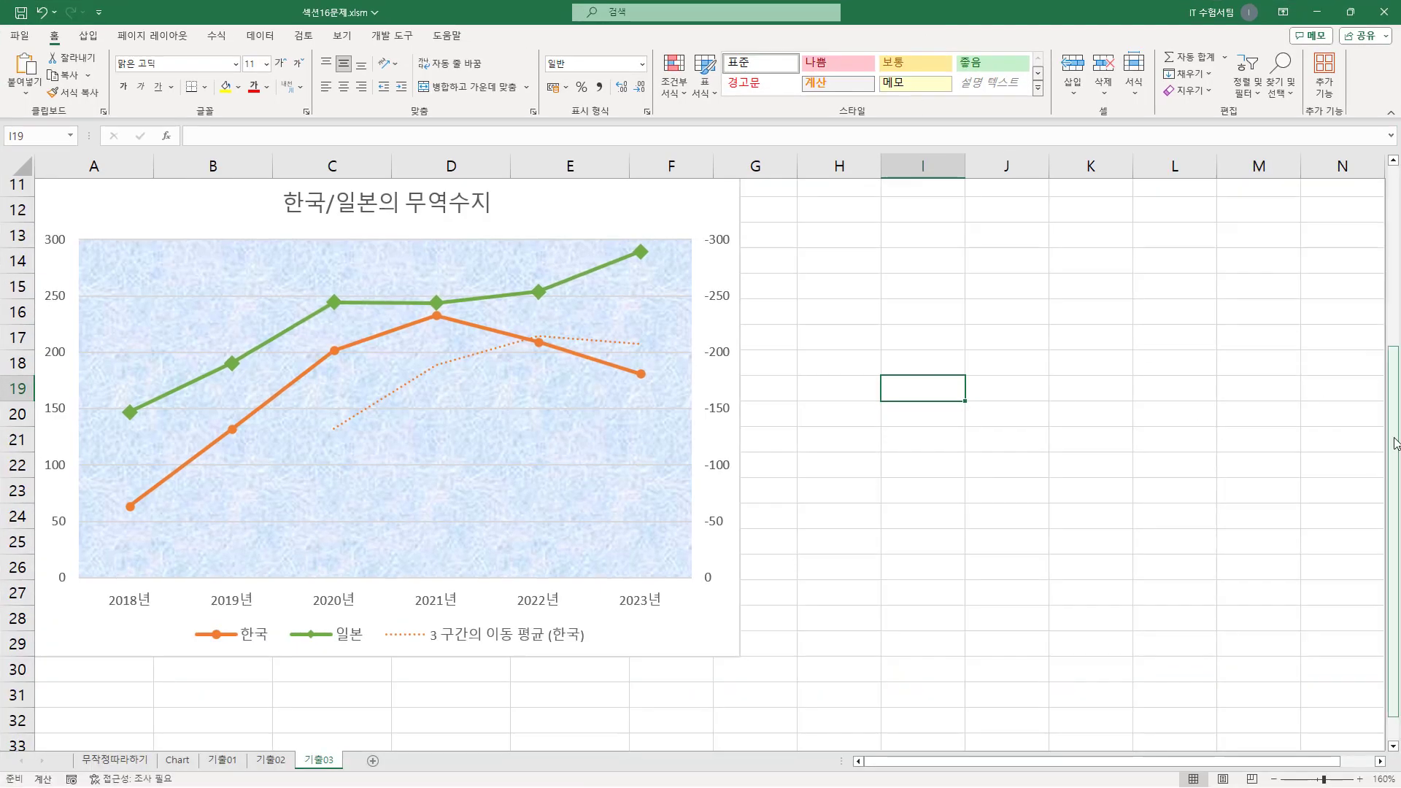
# - Review the finished chart's title, both vertical axes, horizontal axis labels and legend
pyautogui.scroll(1, 1394, 445)
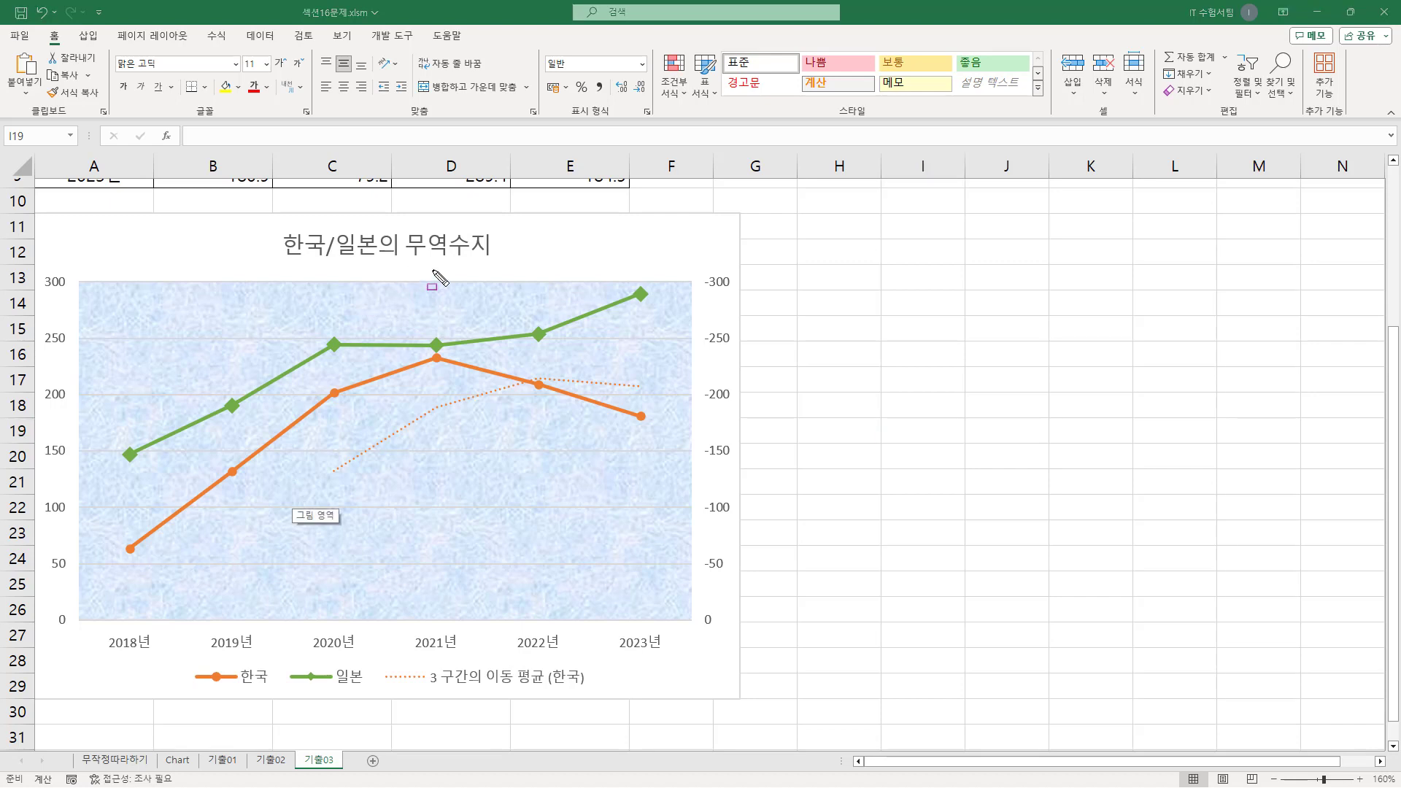
pyautogui.moveTo(279, 226); pyautogui.dragTo(500, 260)
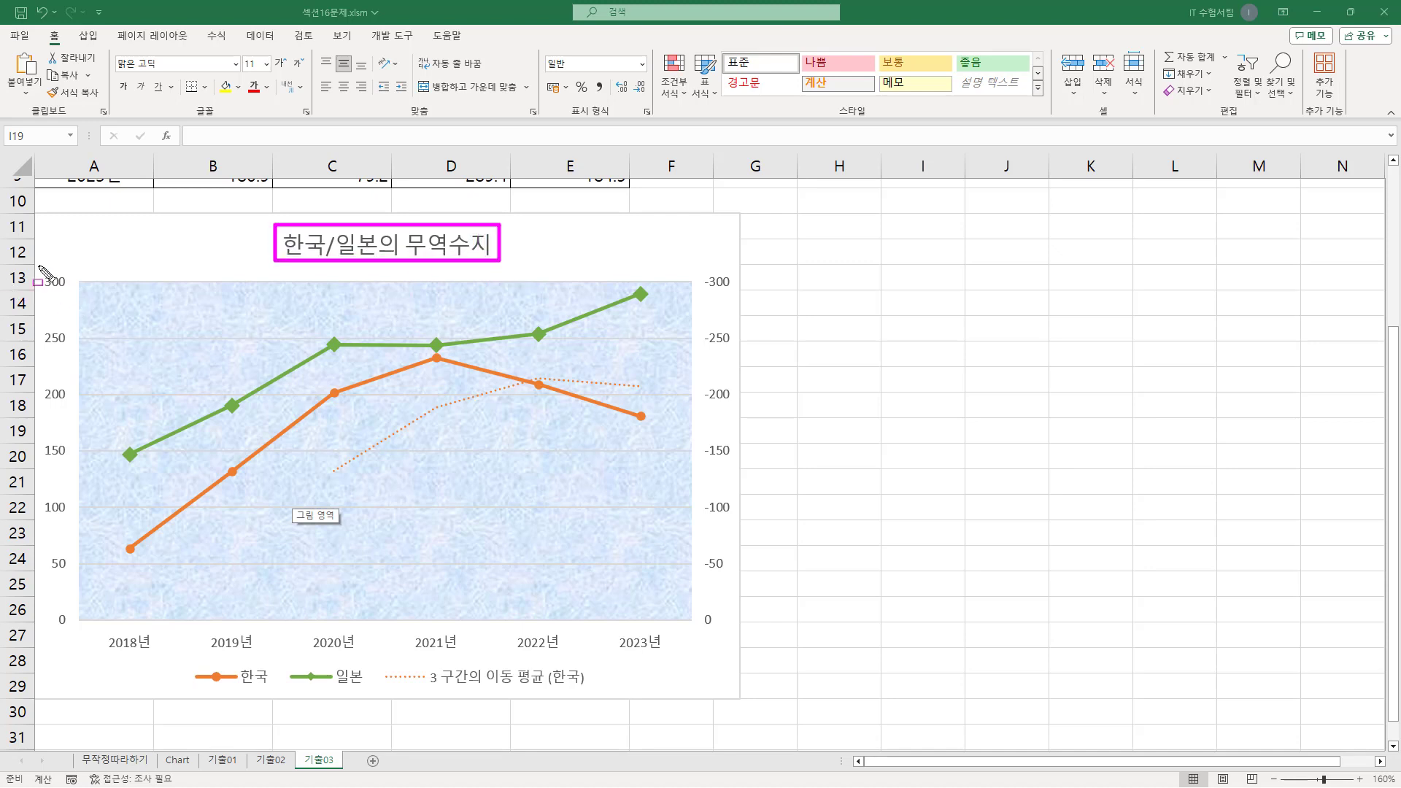
pyautogui.moveTo(40, 265); pyautogui.dragTo(82, 637)
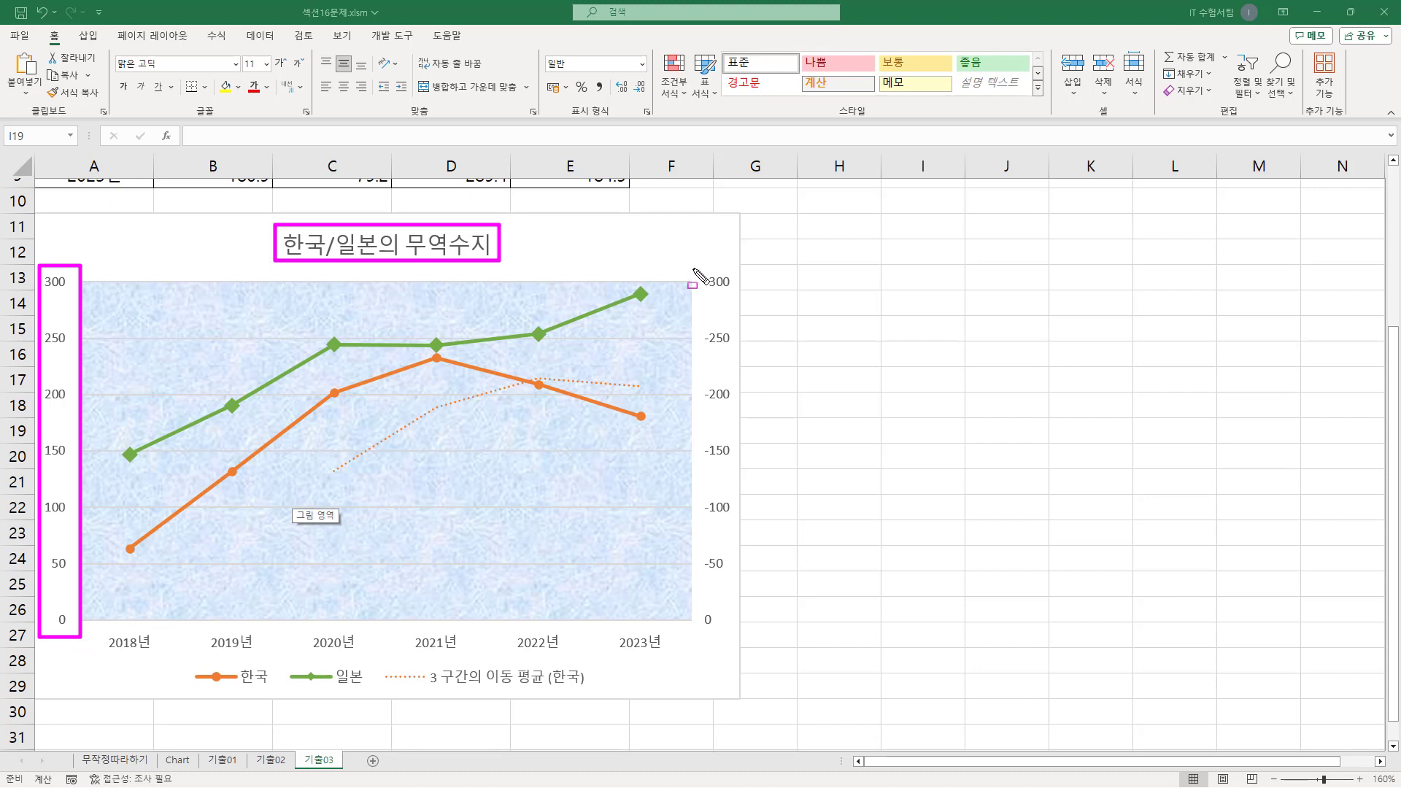
pyautogui.moveTo(694, 267); pyautogui.dragTo(731, 637)
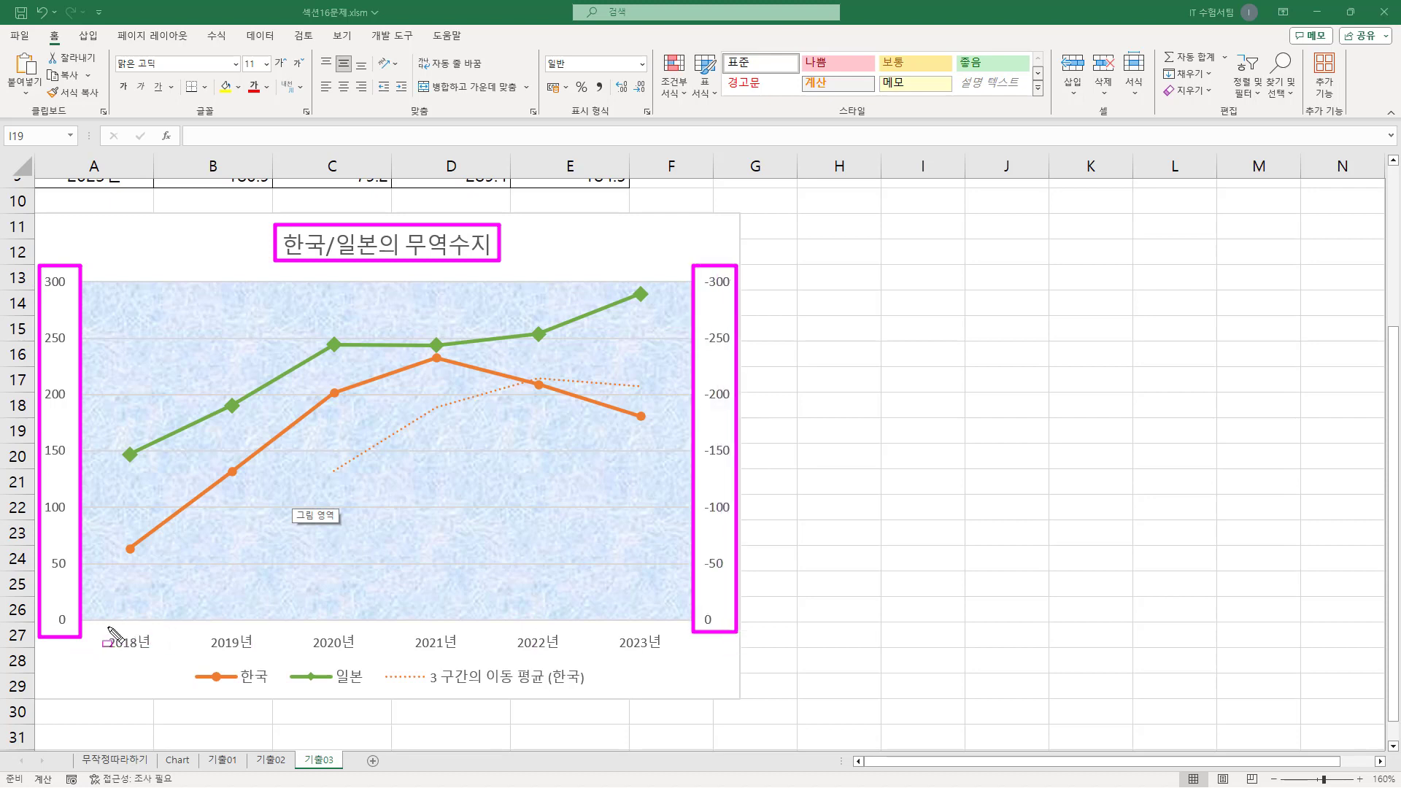
pyautogui.moveTo(104, 623); pyautogui.dragTo(672, 648)
pyautogui.moveTo(194, 662); pyautogui.dragTo(613, 691)
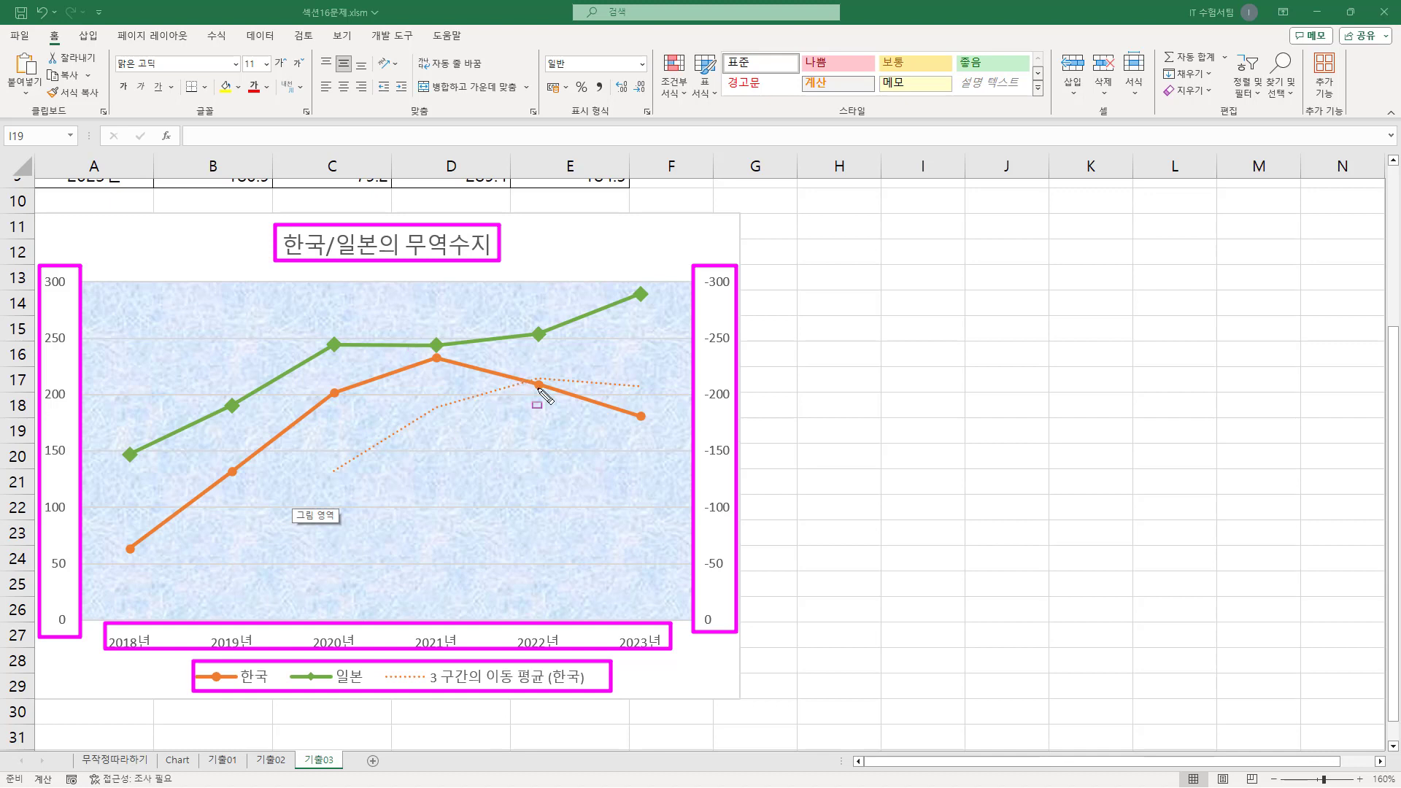
pyautogui.press('Escape')
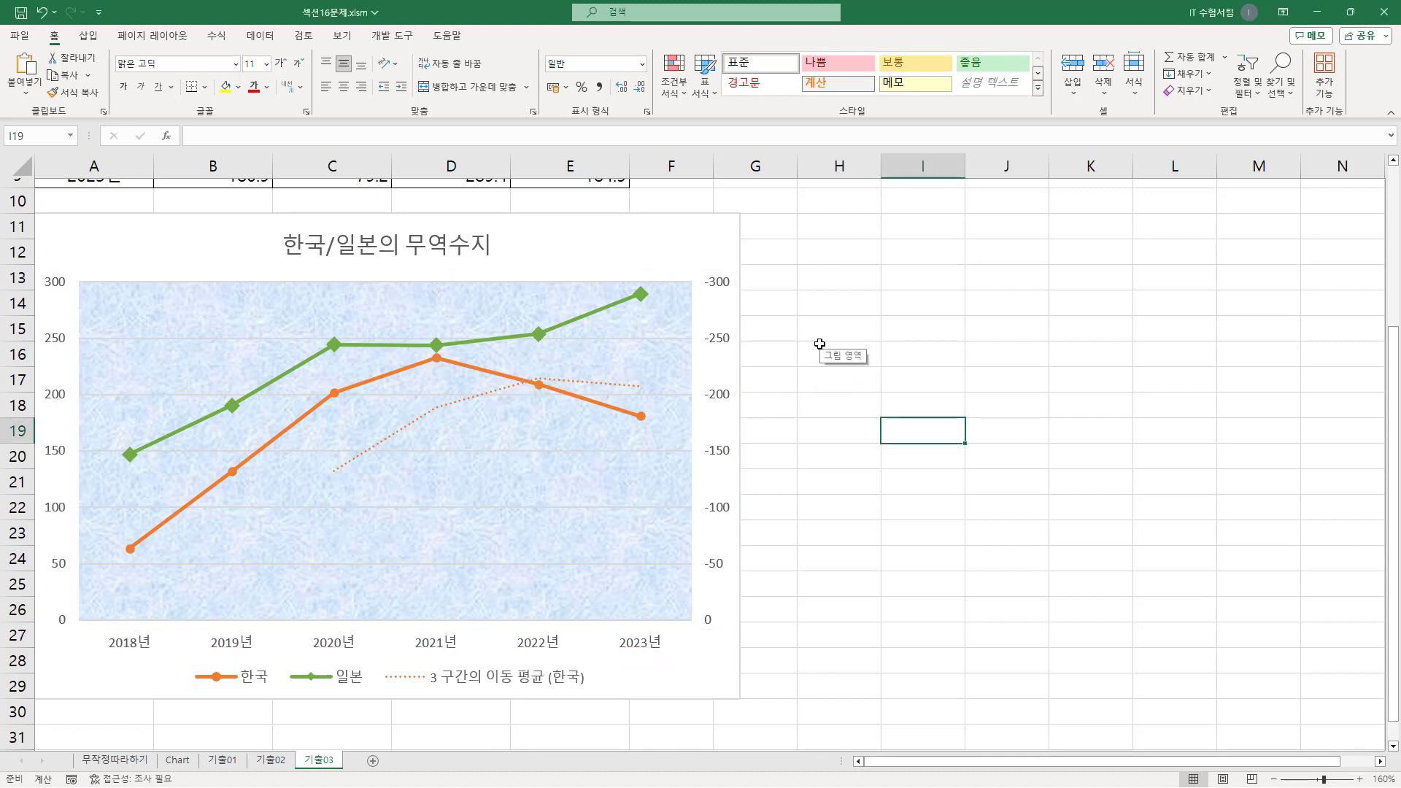